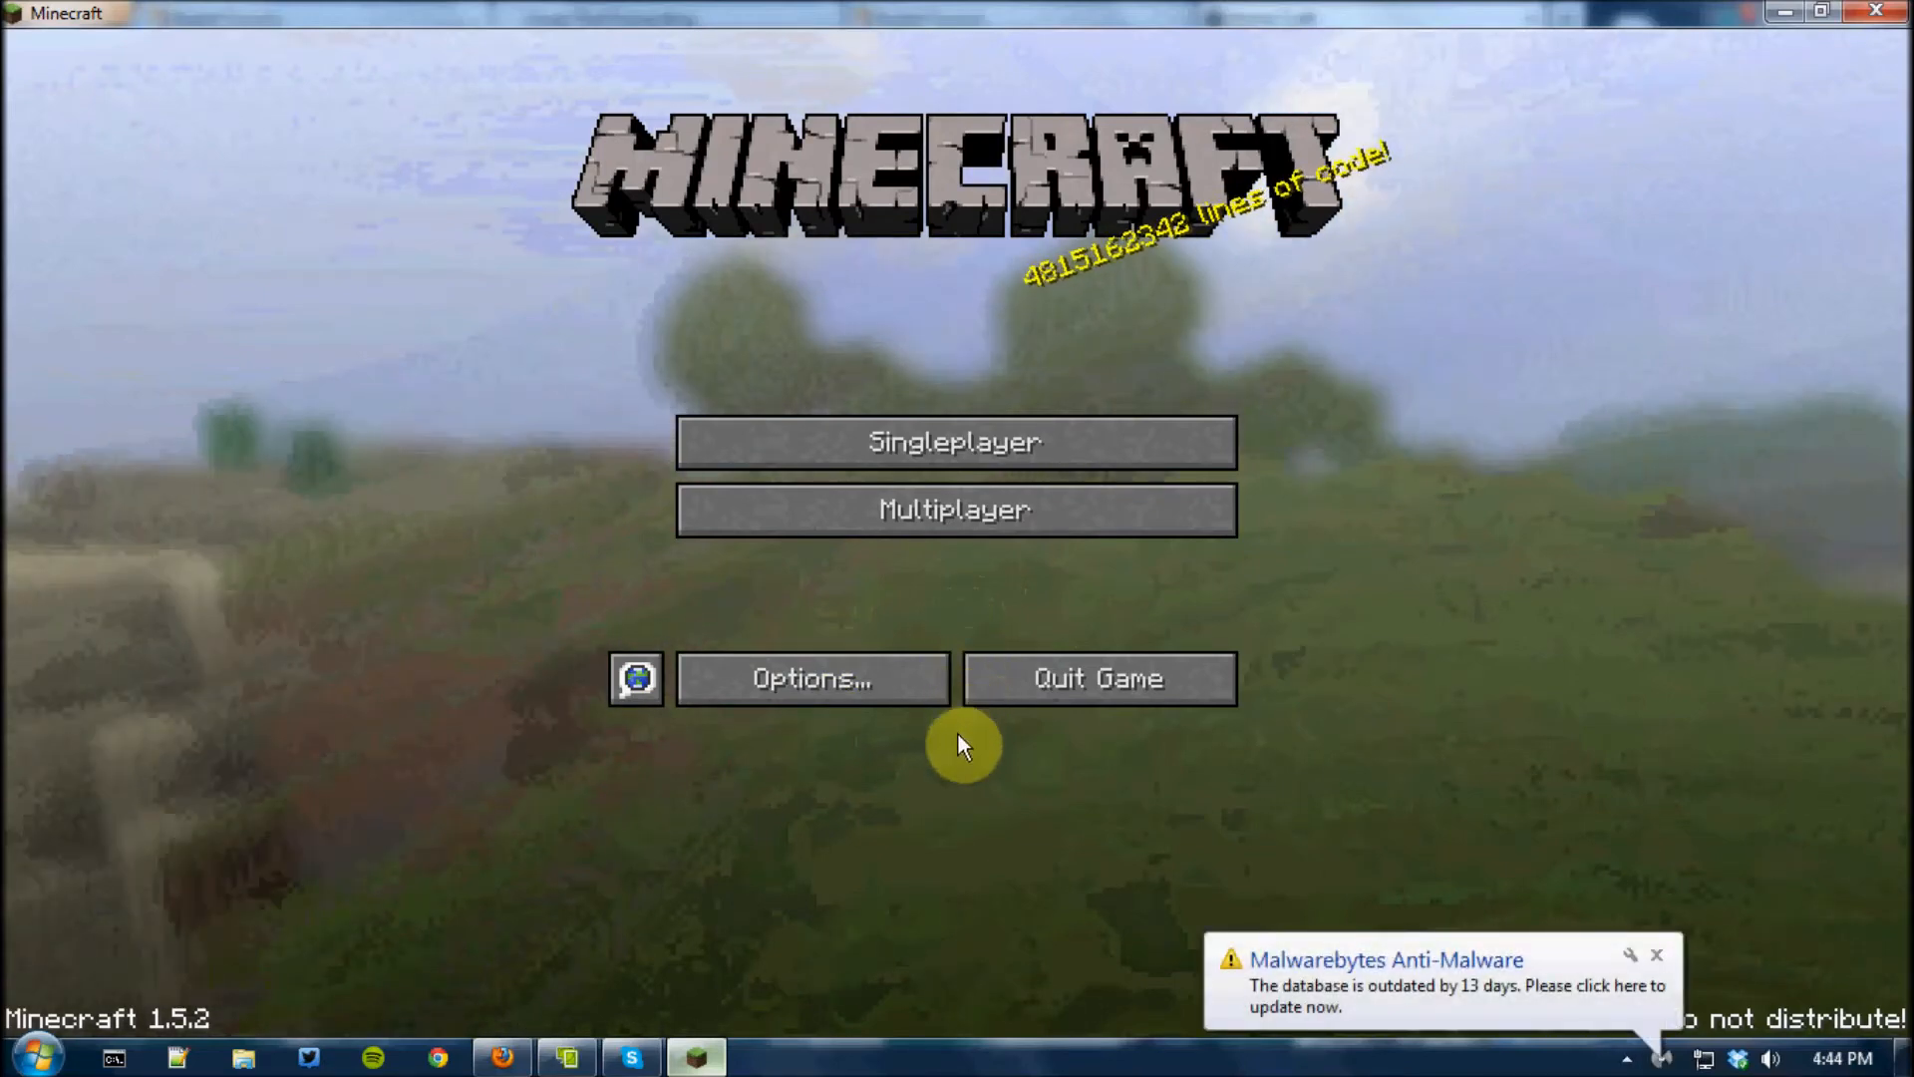
Join the multiplayer server listed as Personal server example and pause the game
{"action": "left_click", "coordinate": [963, 509]}
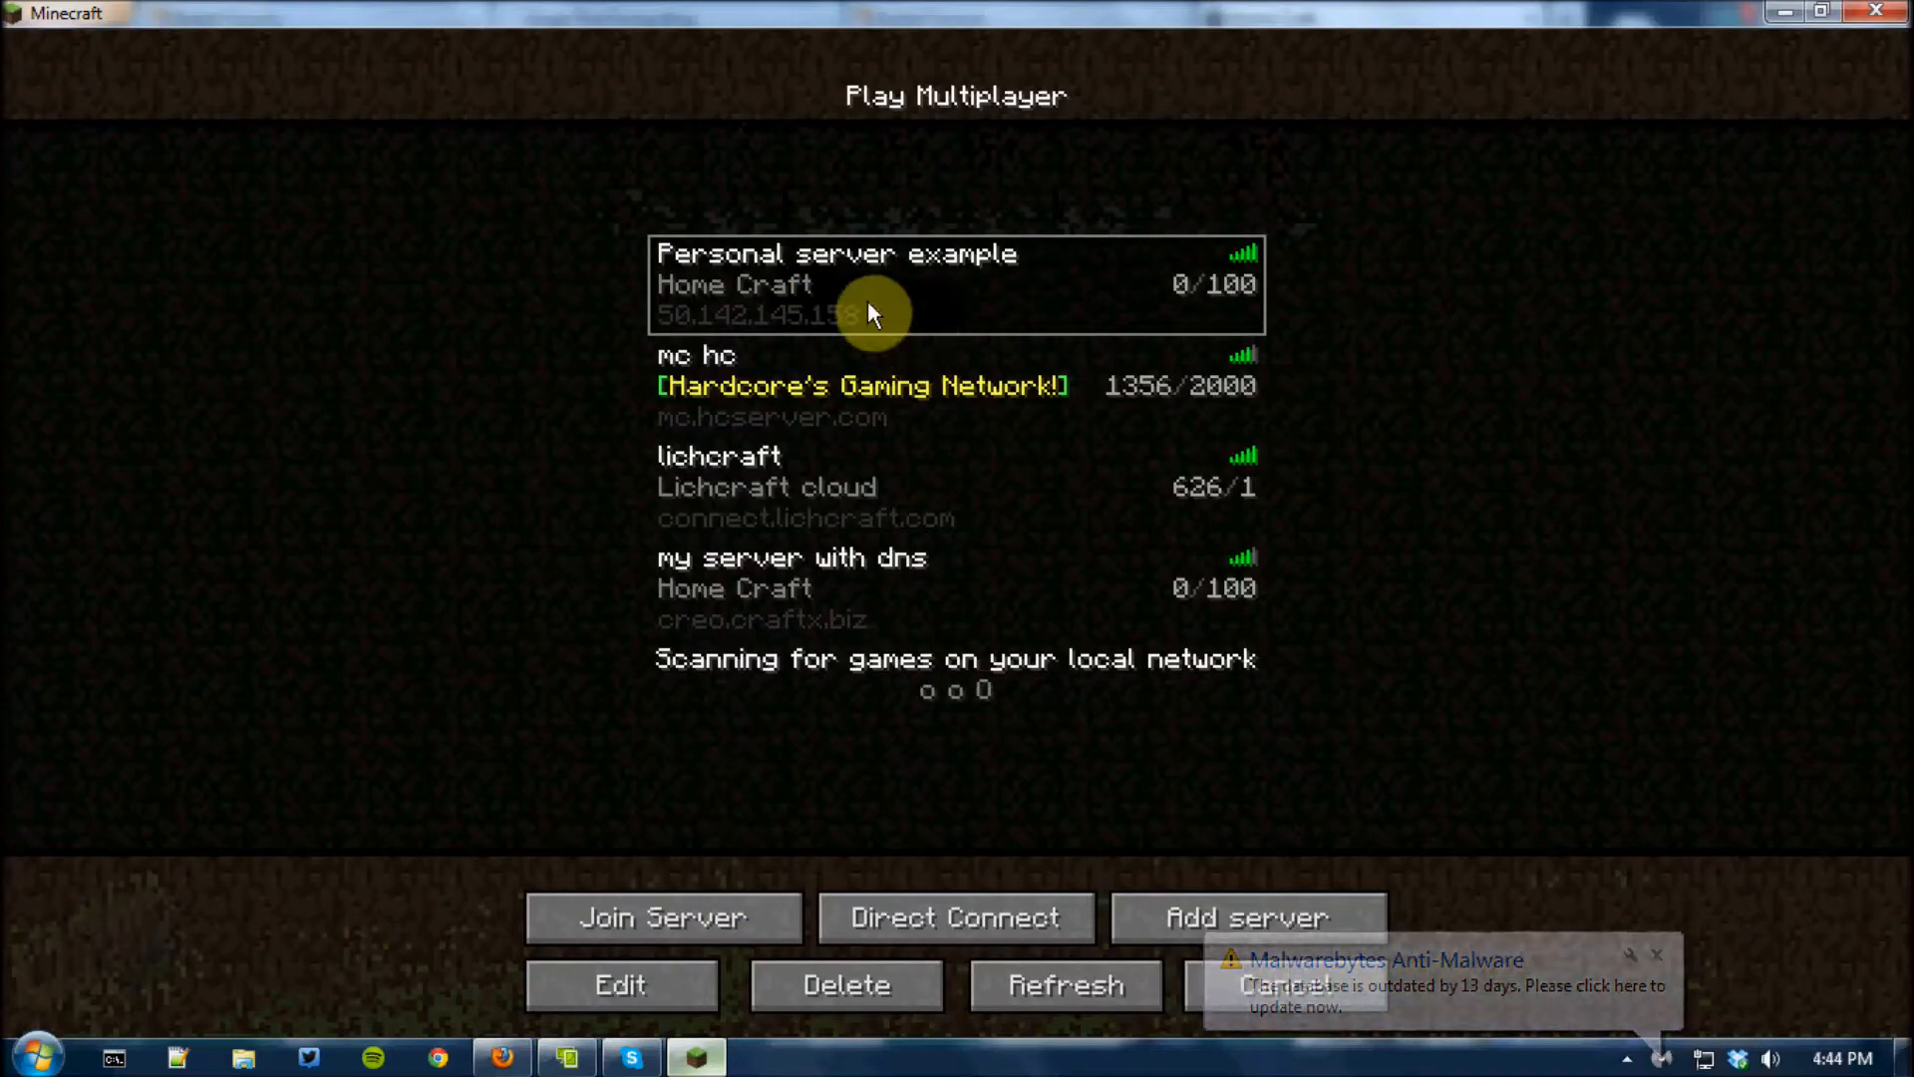
{"action": "left_click", "coordinate": [738, 909]}
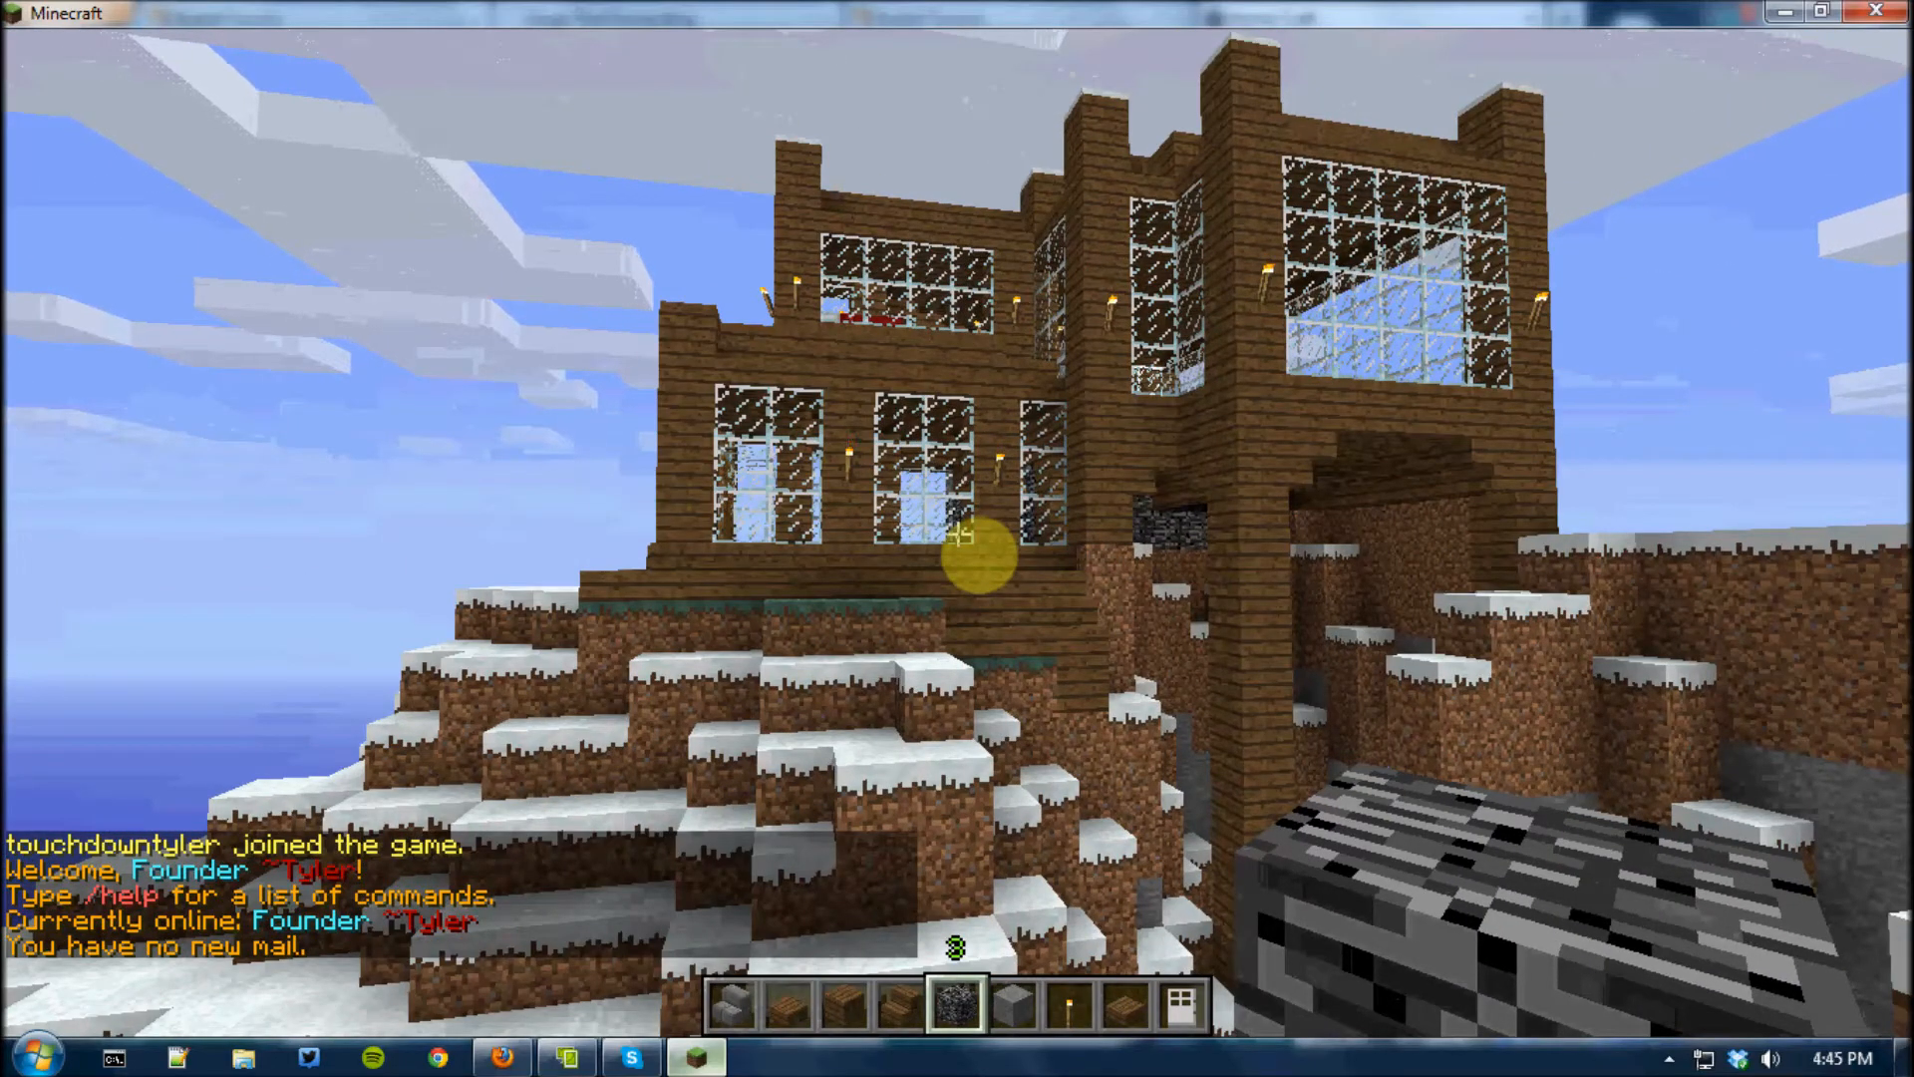
{"action": "key", "text": "Escape"}
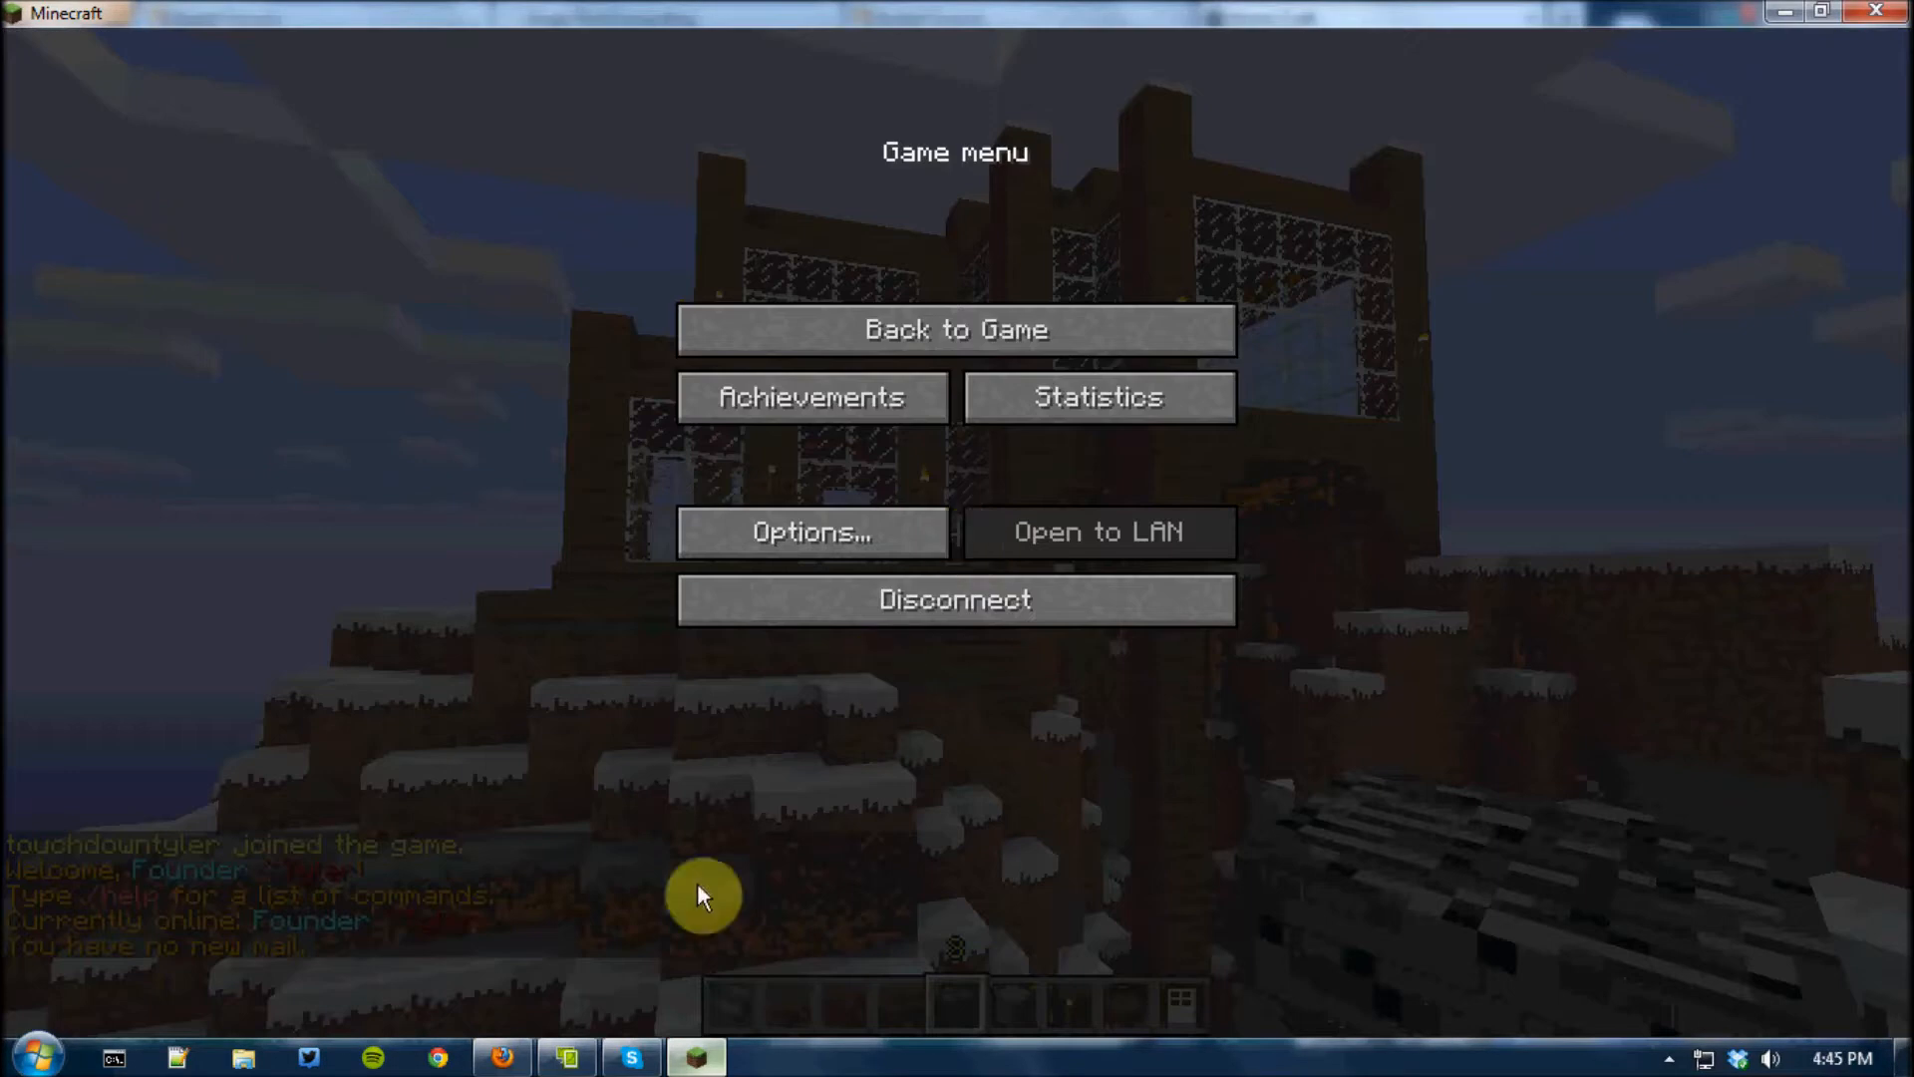
Switch to Firefox and examine the server's live map around the player, along with its address creo.craftx.biz:8123
{"action": "left_click", "coordinate": [502, 1057]}
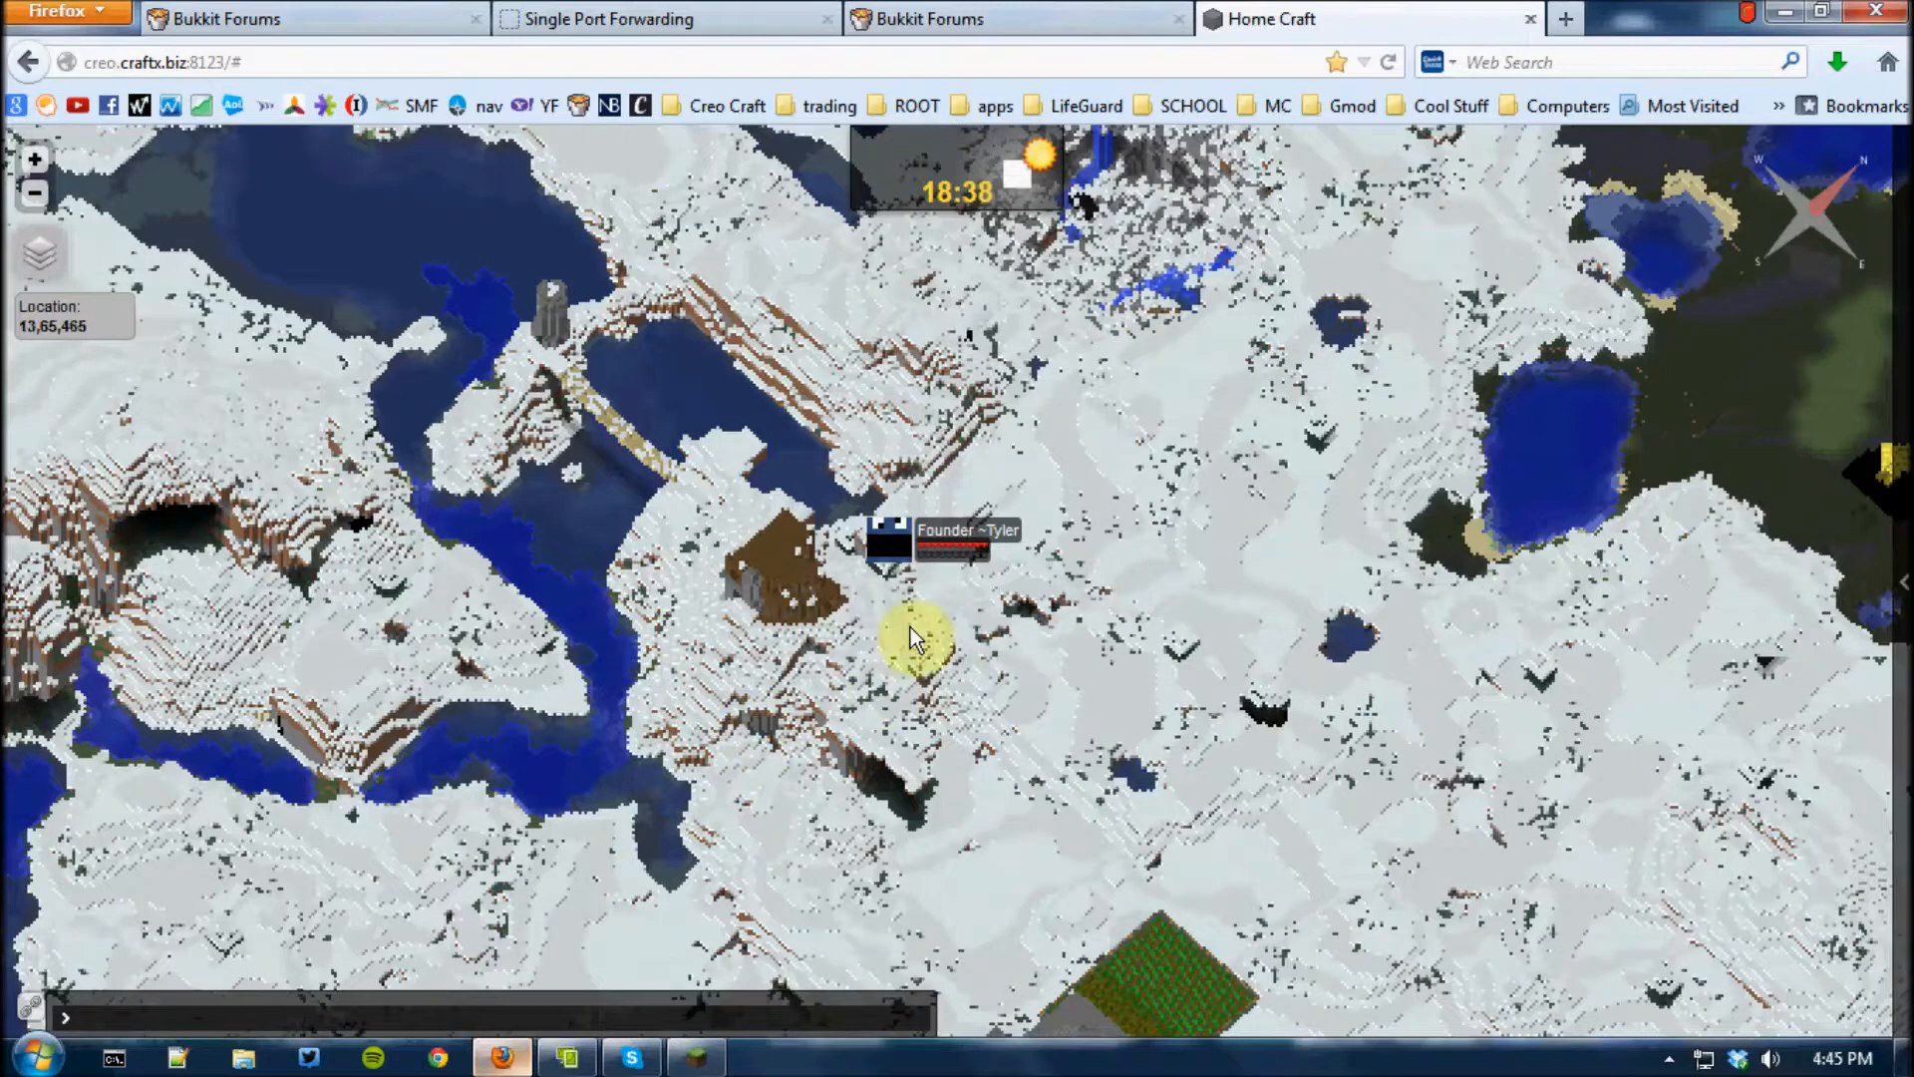
{"action": "scroll", "coordinate": [1147, 638], "scroll_direction": "up", "scroll_amount": 1}
{"action": "scroll", "coordinate": [1156, 675], "scroll_direction": "up", "scroll_amount": 1}
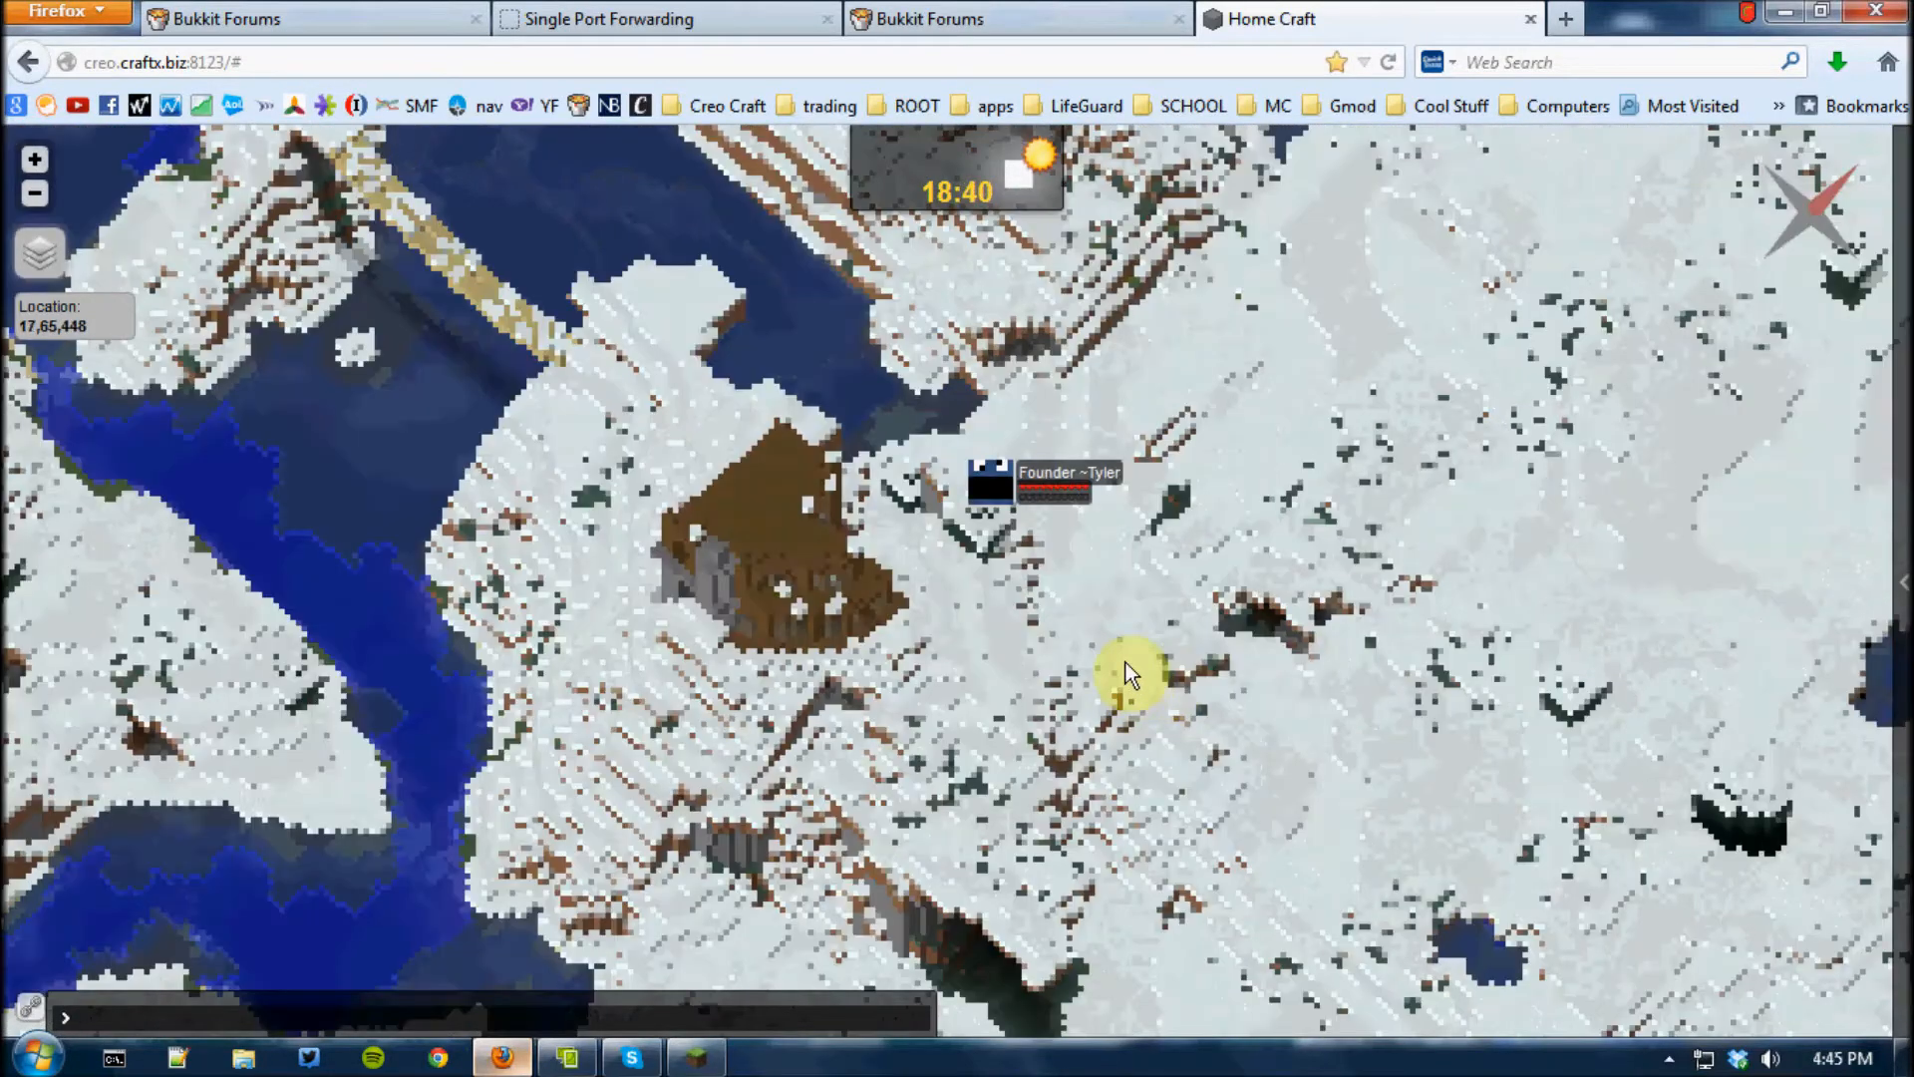
{"action": "scroll", "coordinate": [1068, 578], "scroll_direction": "down", "scroll_amount": 1}
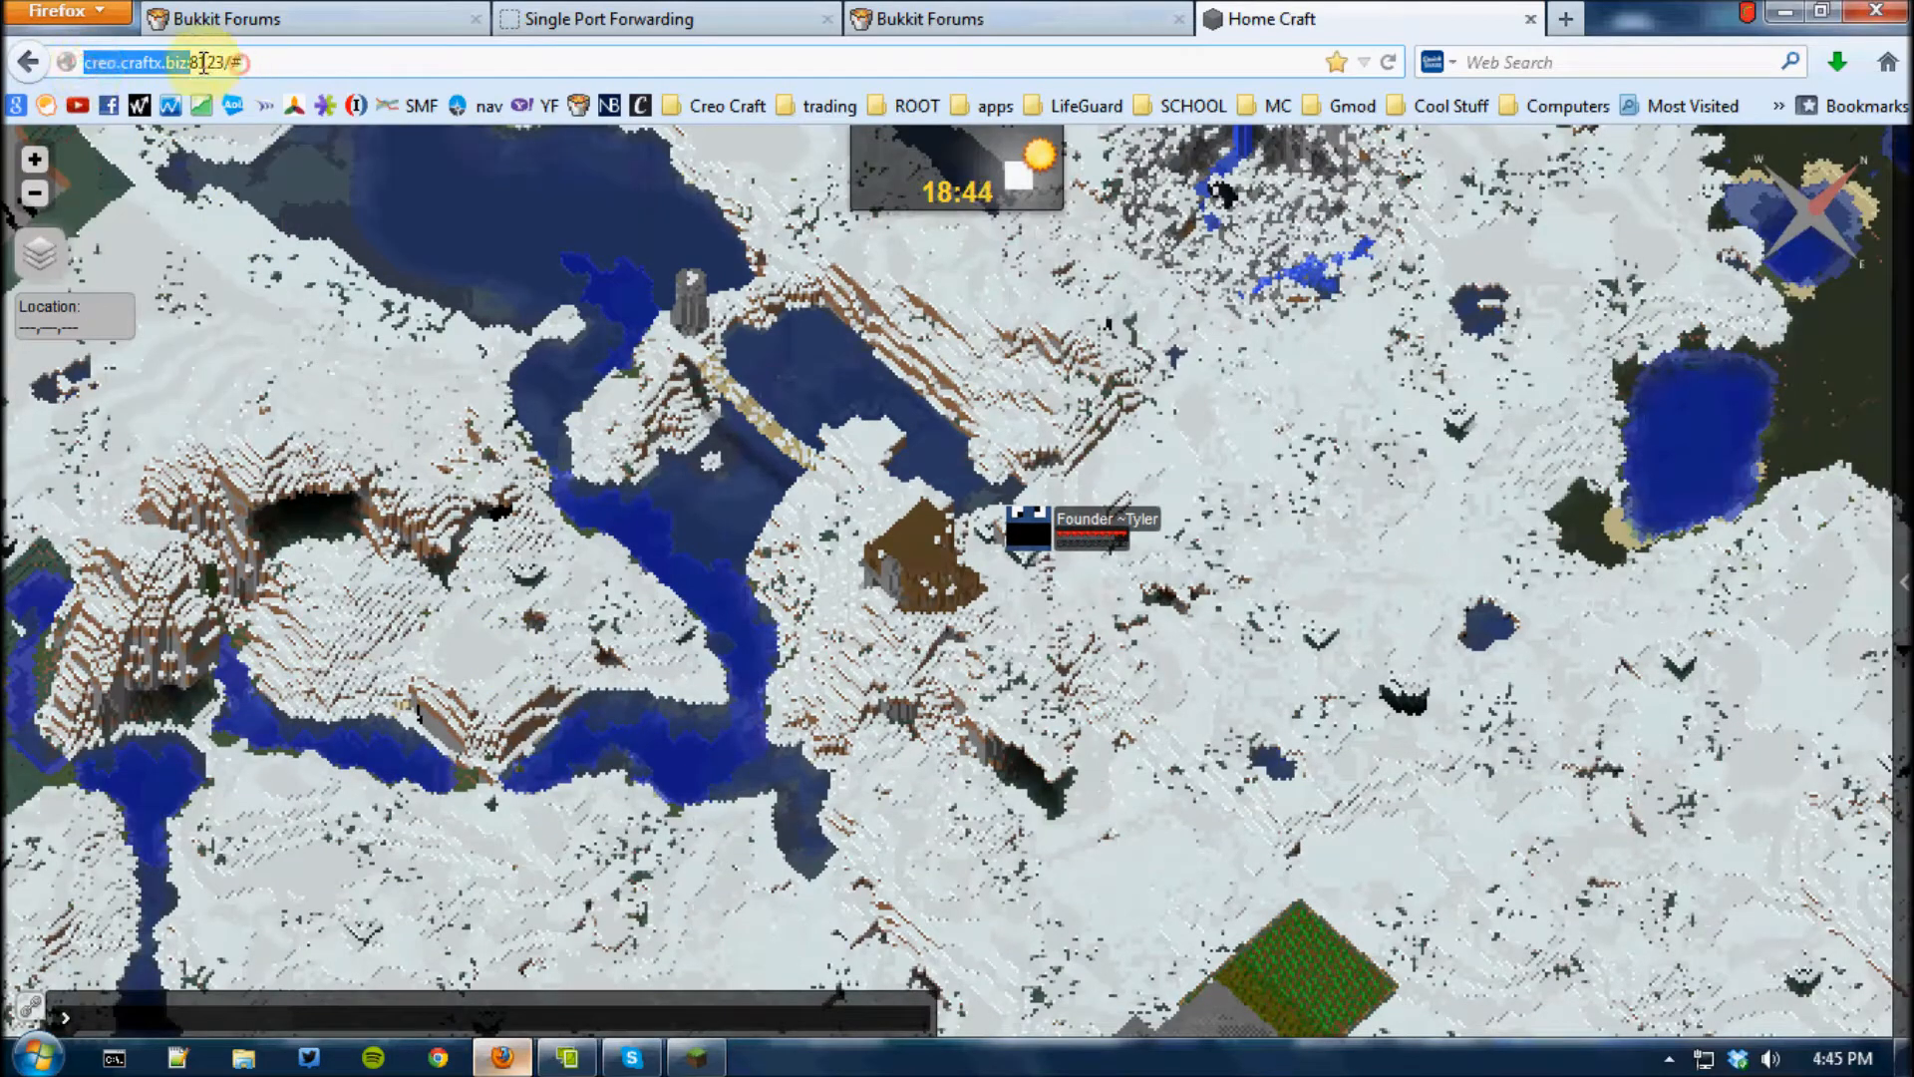
{"action": "left_click", "coordinate": [254, 60]}
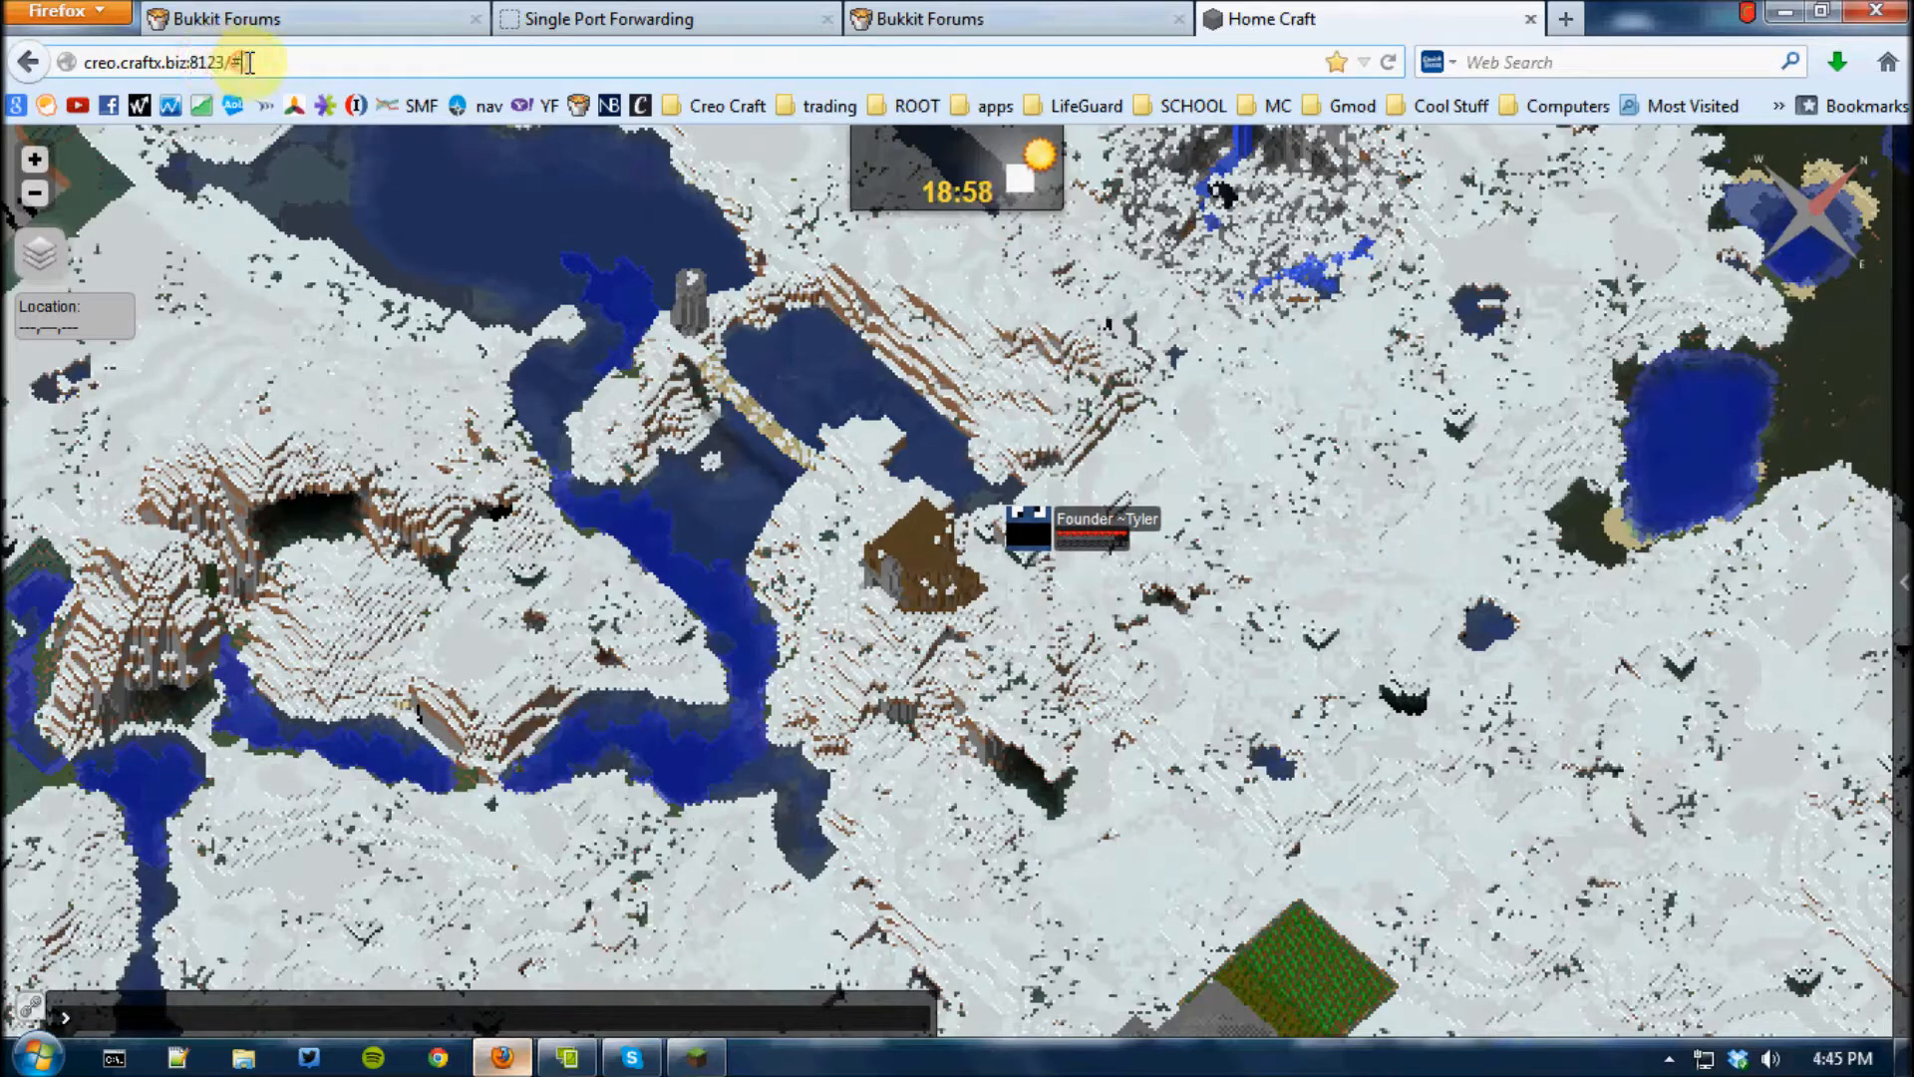
View the live maps of the End, nether, Sky, Kingdom and MOD worlds, and return to Home to inspect its full extent
{"action": "mouse_move", "coordinate": [1875, 563]}
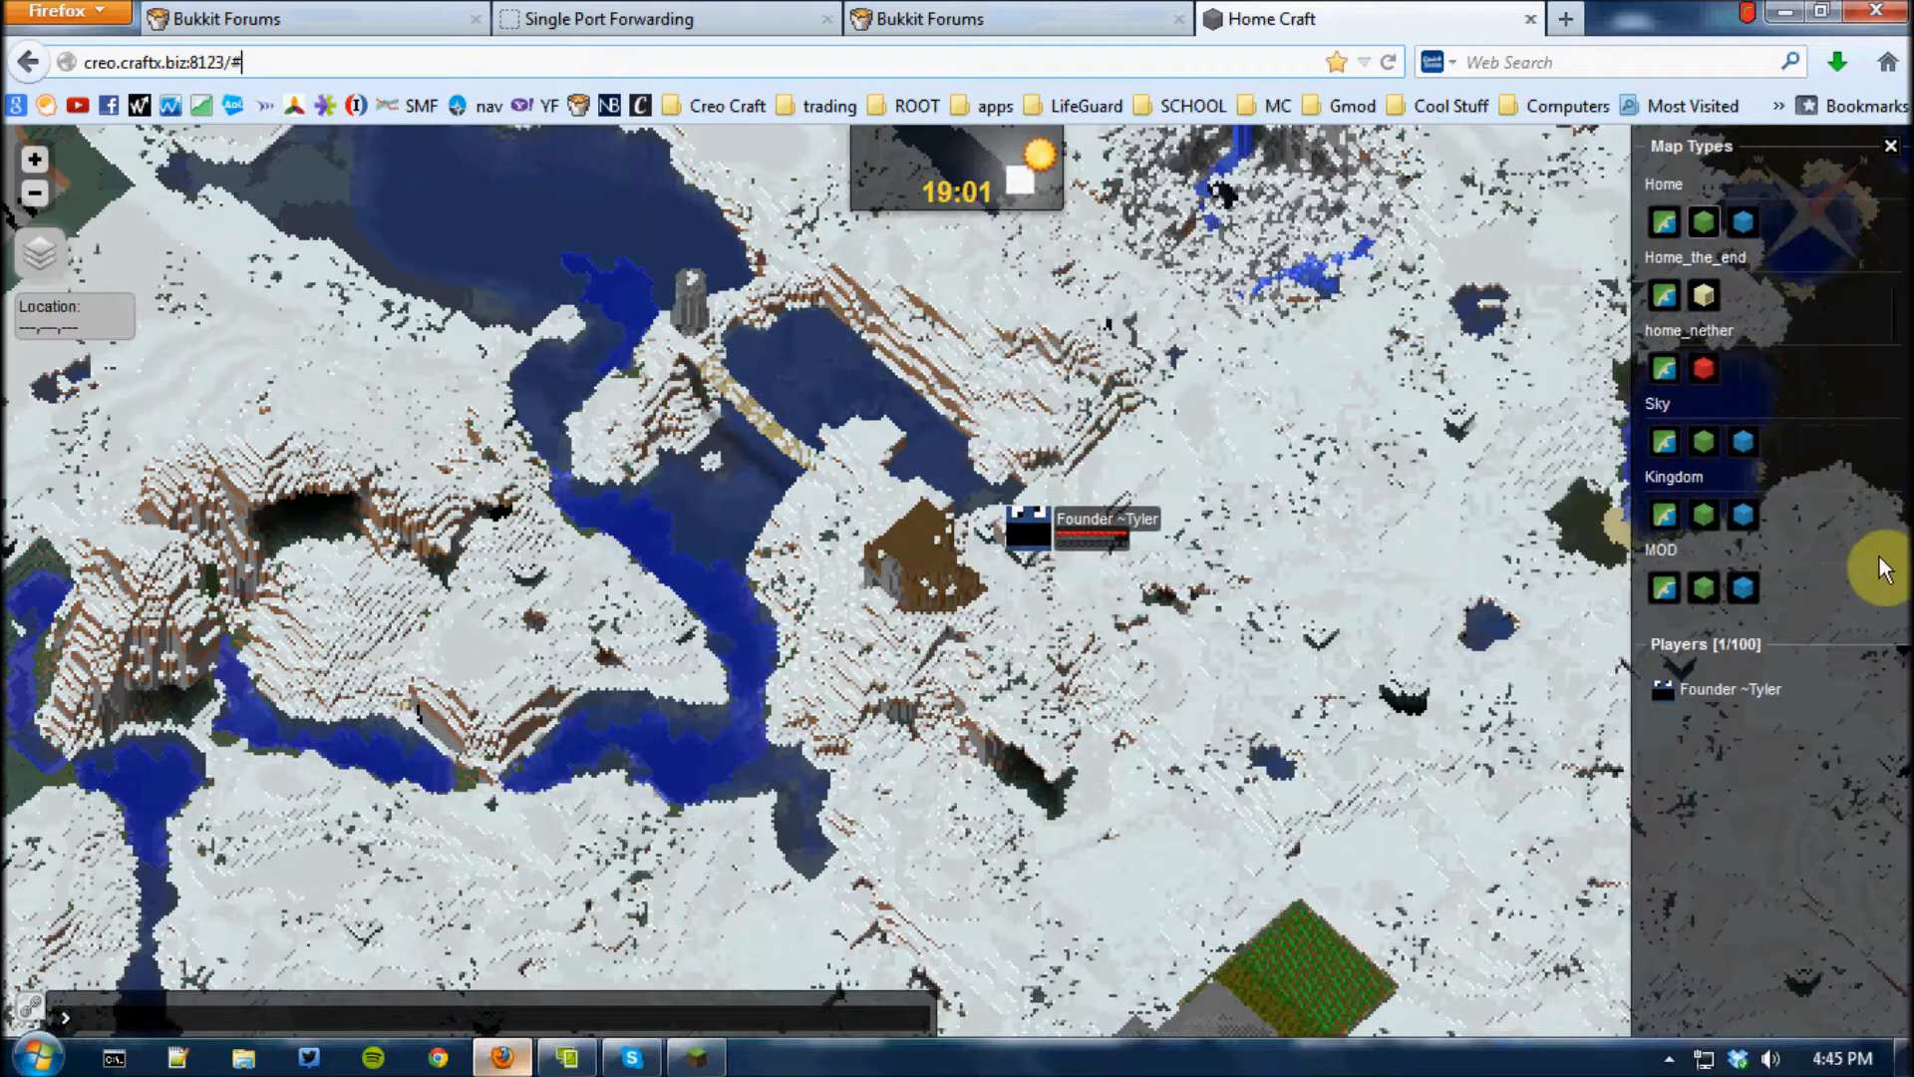
{"action": "left_click", "coordinate": [1753, 644]}
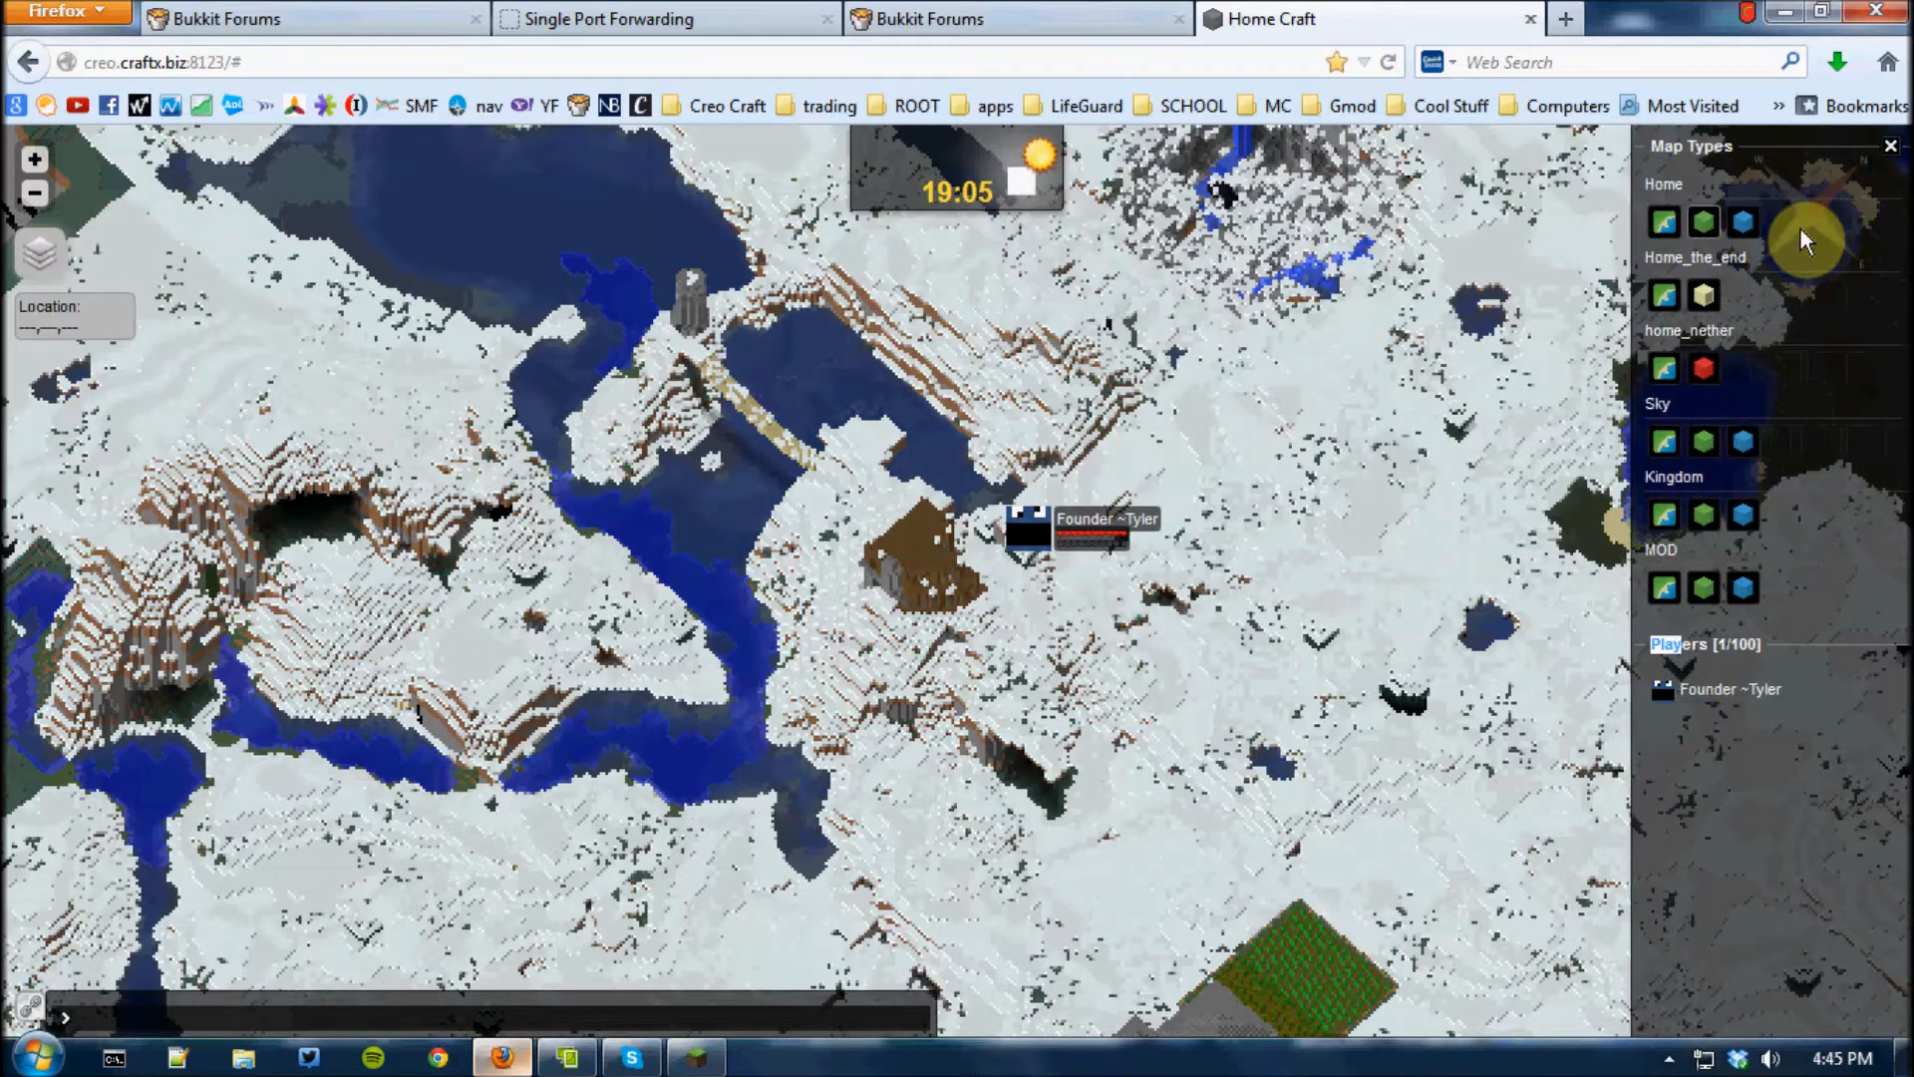
{"action": "left_click", "coordinate": [1704, 368]}
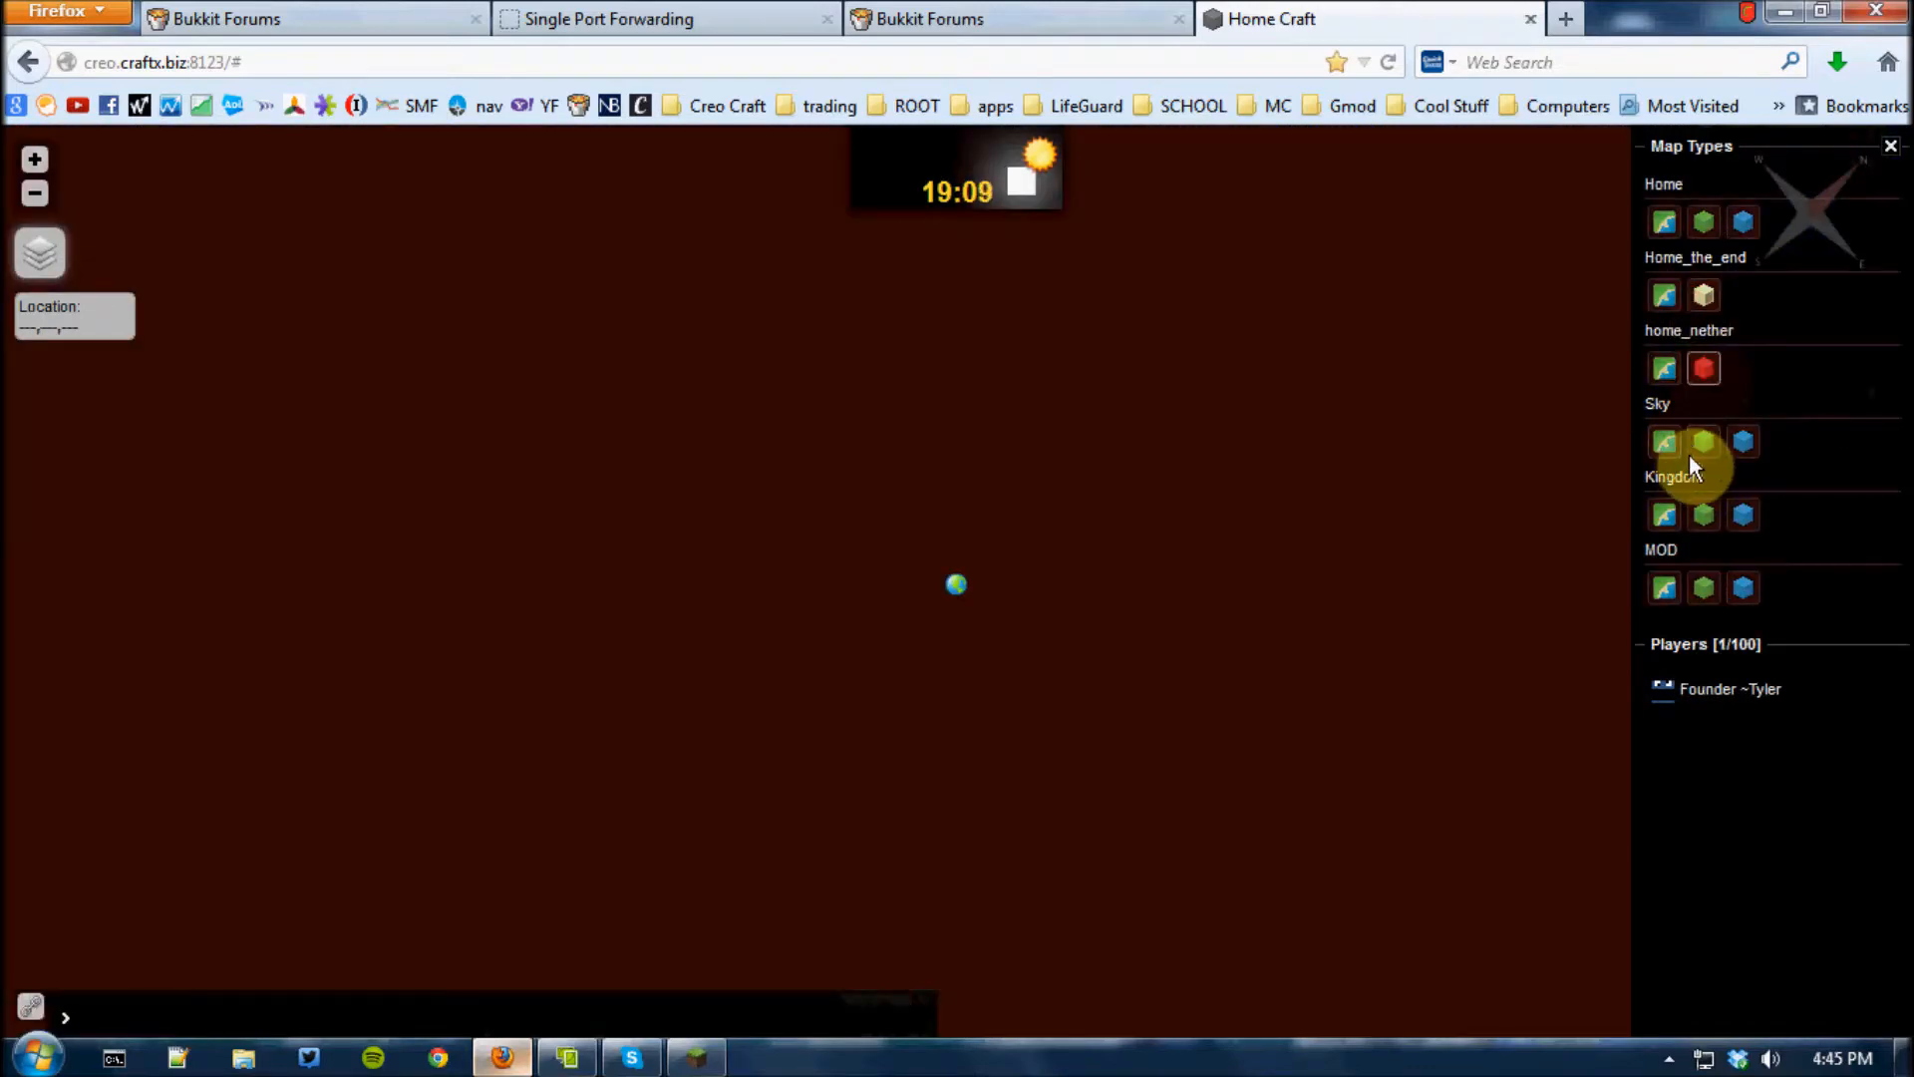
{"action": "left_click", "coordinate": [1691, 450]}
{"action": "left_click", "coordinate": [1702, 518]}
{"action": "left_click", "coordinate": [1704, 589]}
{"action": "left_click", "coordinate": [1709, 224]}
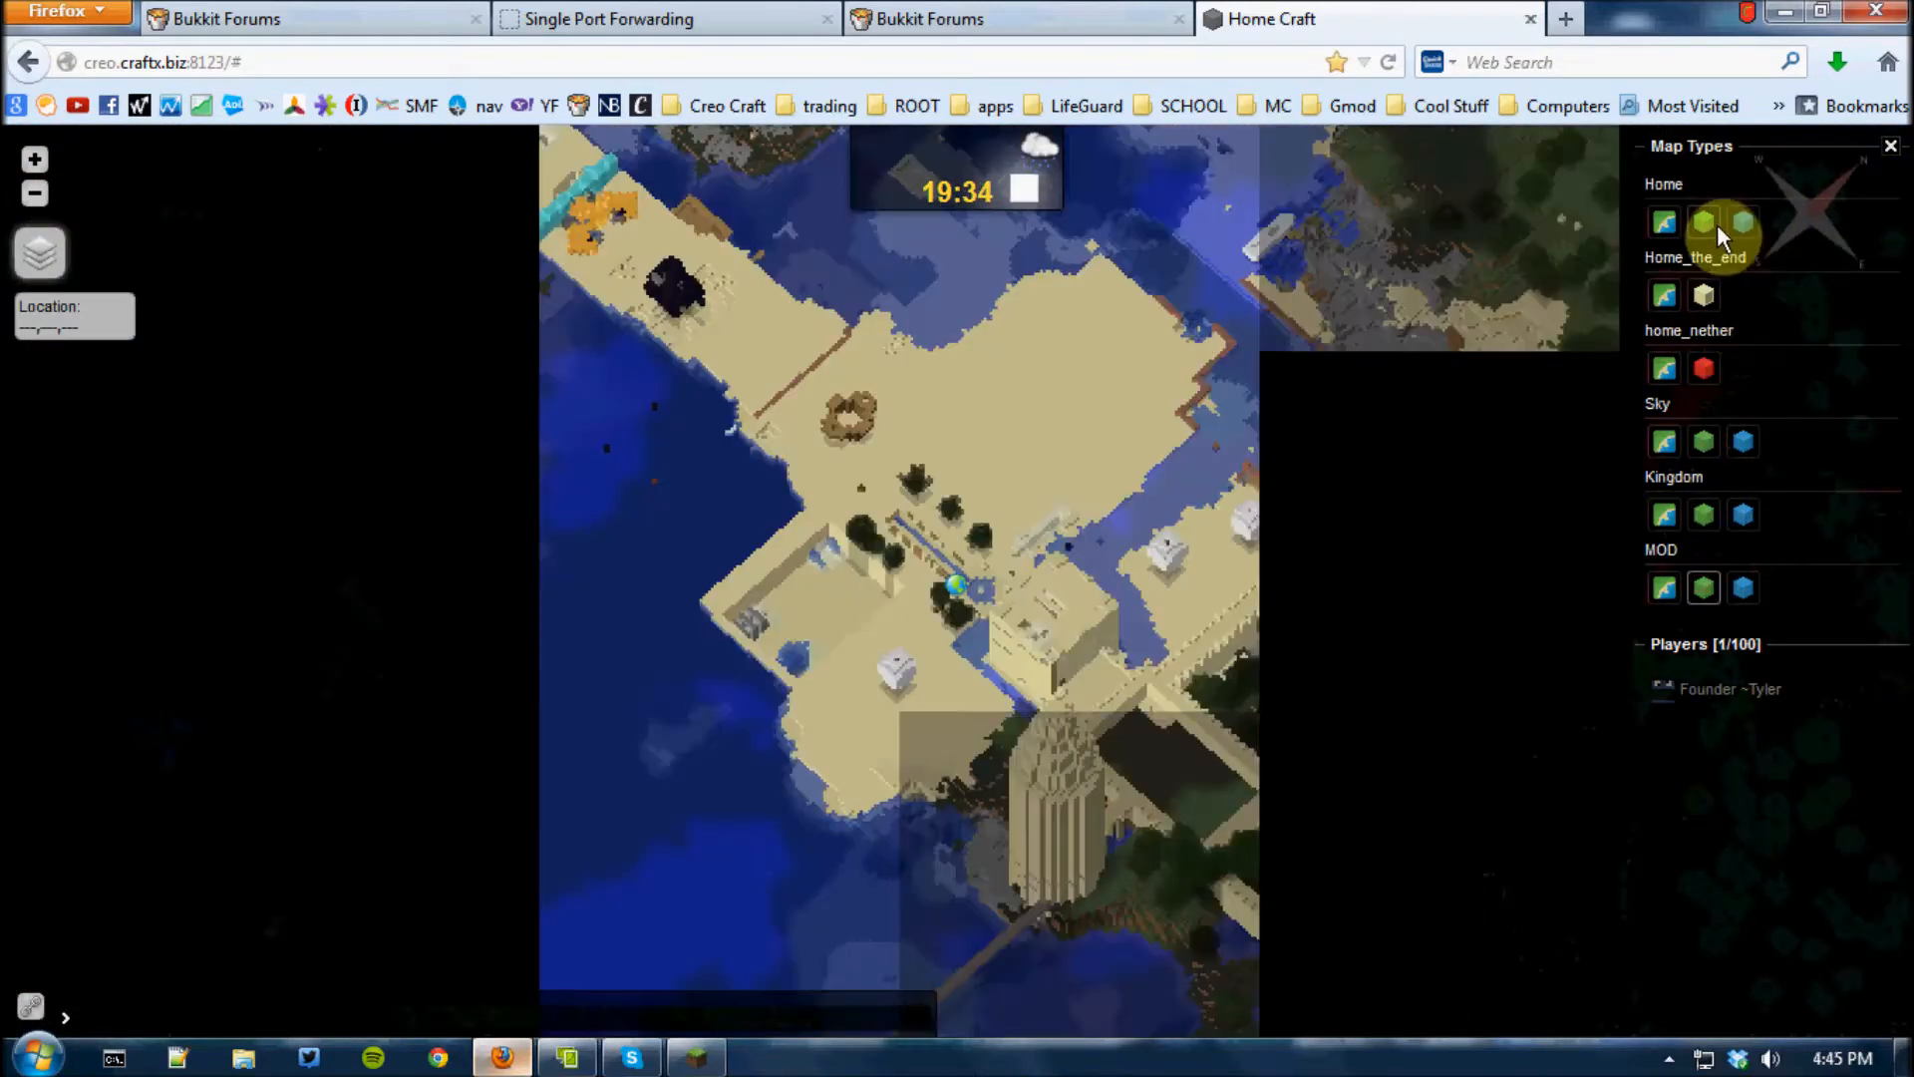
{"action": "scroll", "coordinate": [863, 475], "scroll_direction": "down", "scroll_amount": 3}
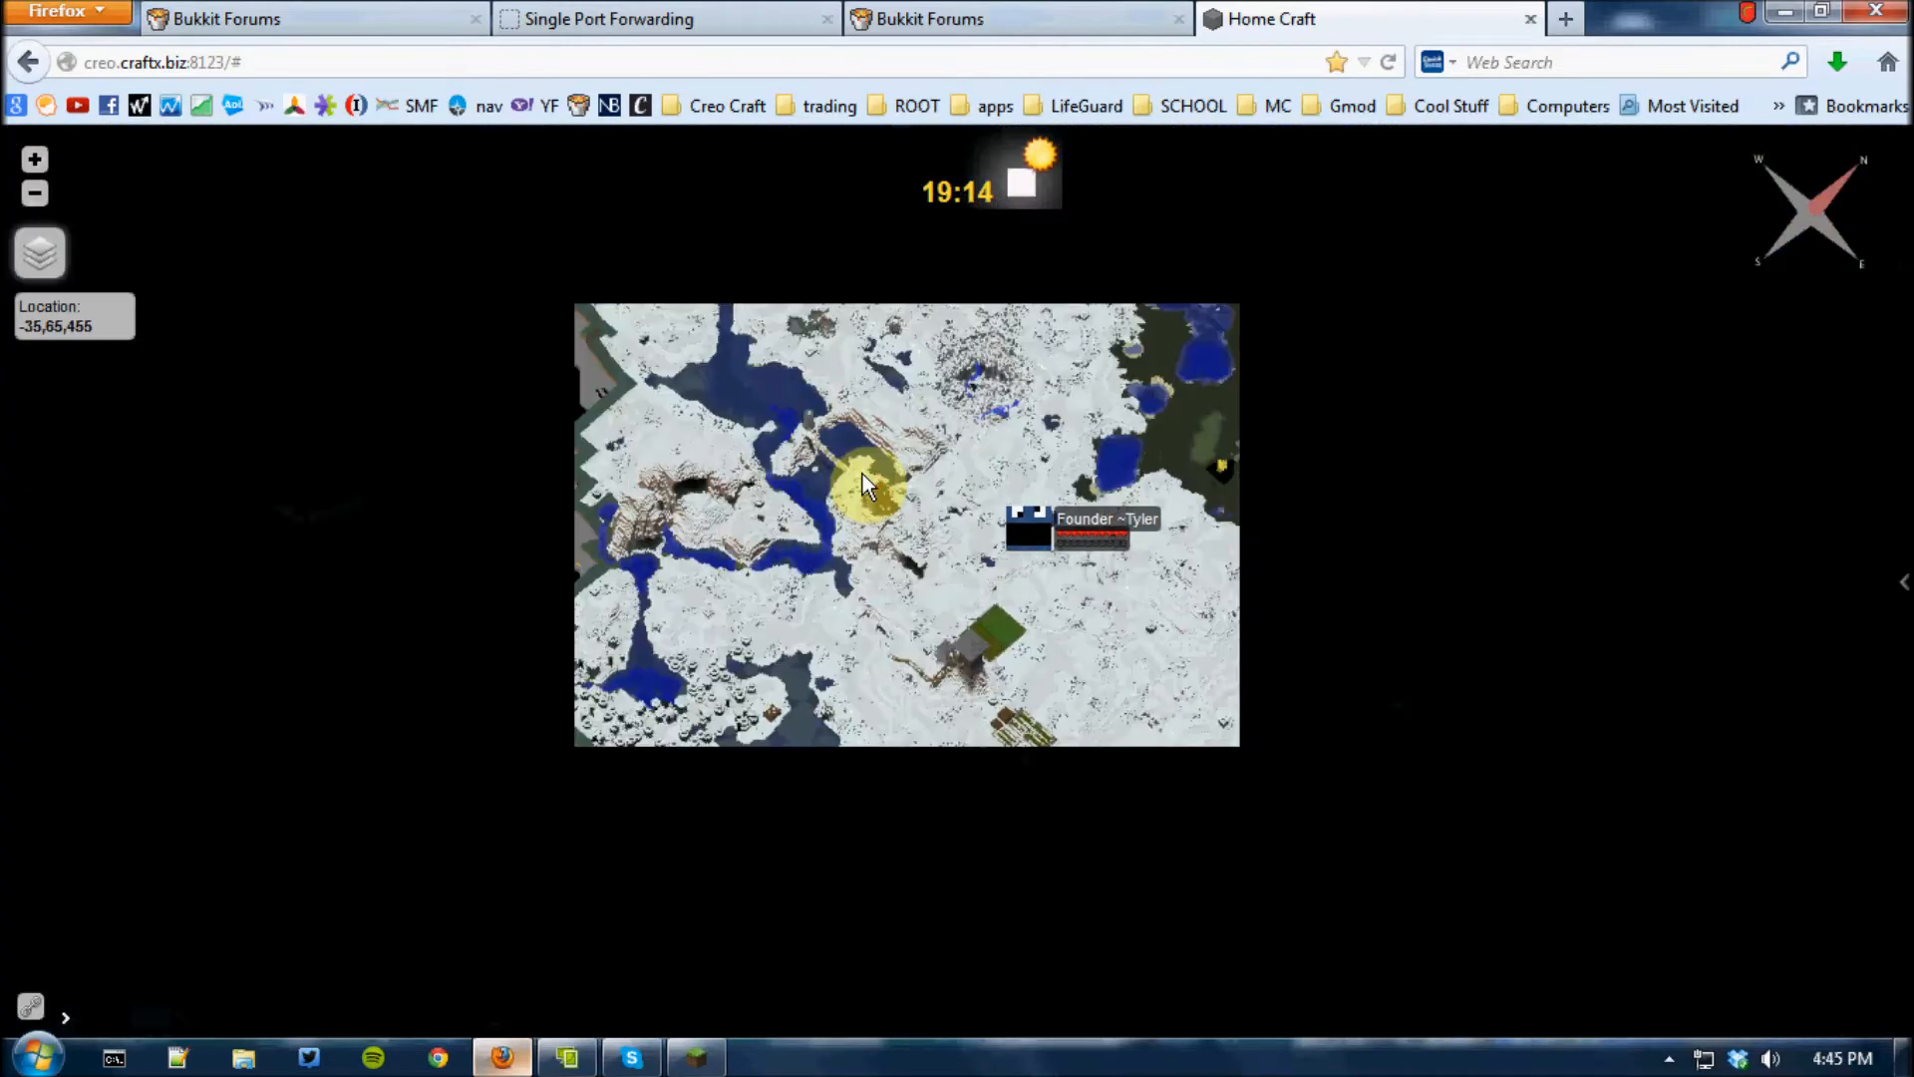
{"action": "left_click_drag", "start_coordinate": [1044, 584], "coordinate": [977, 757]}
{"action": "mouse_move", "coordinate": [1899, 585]}
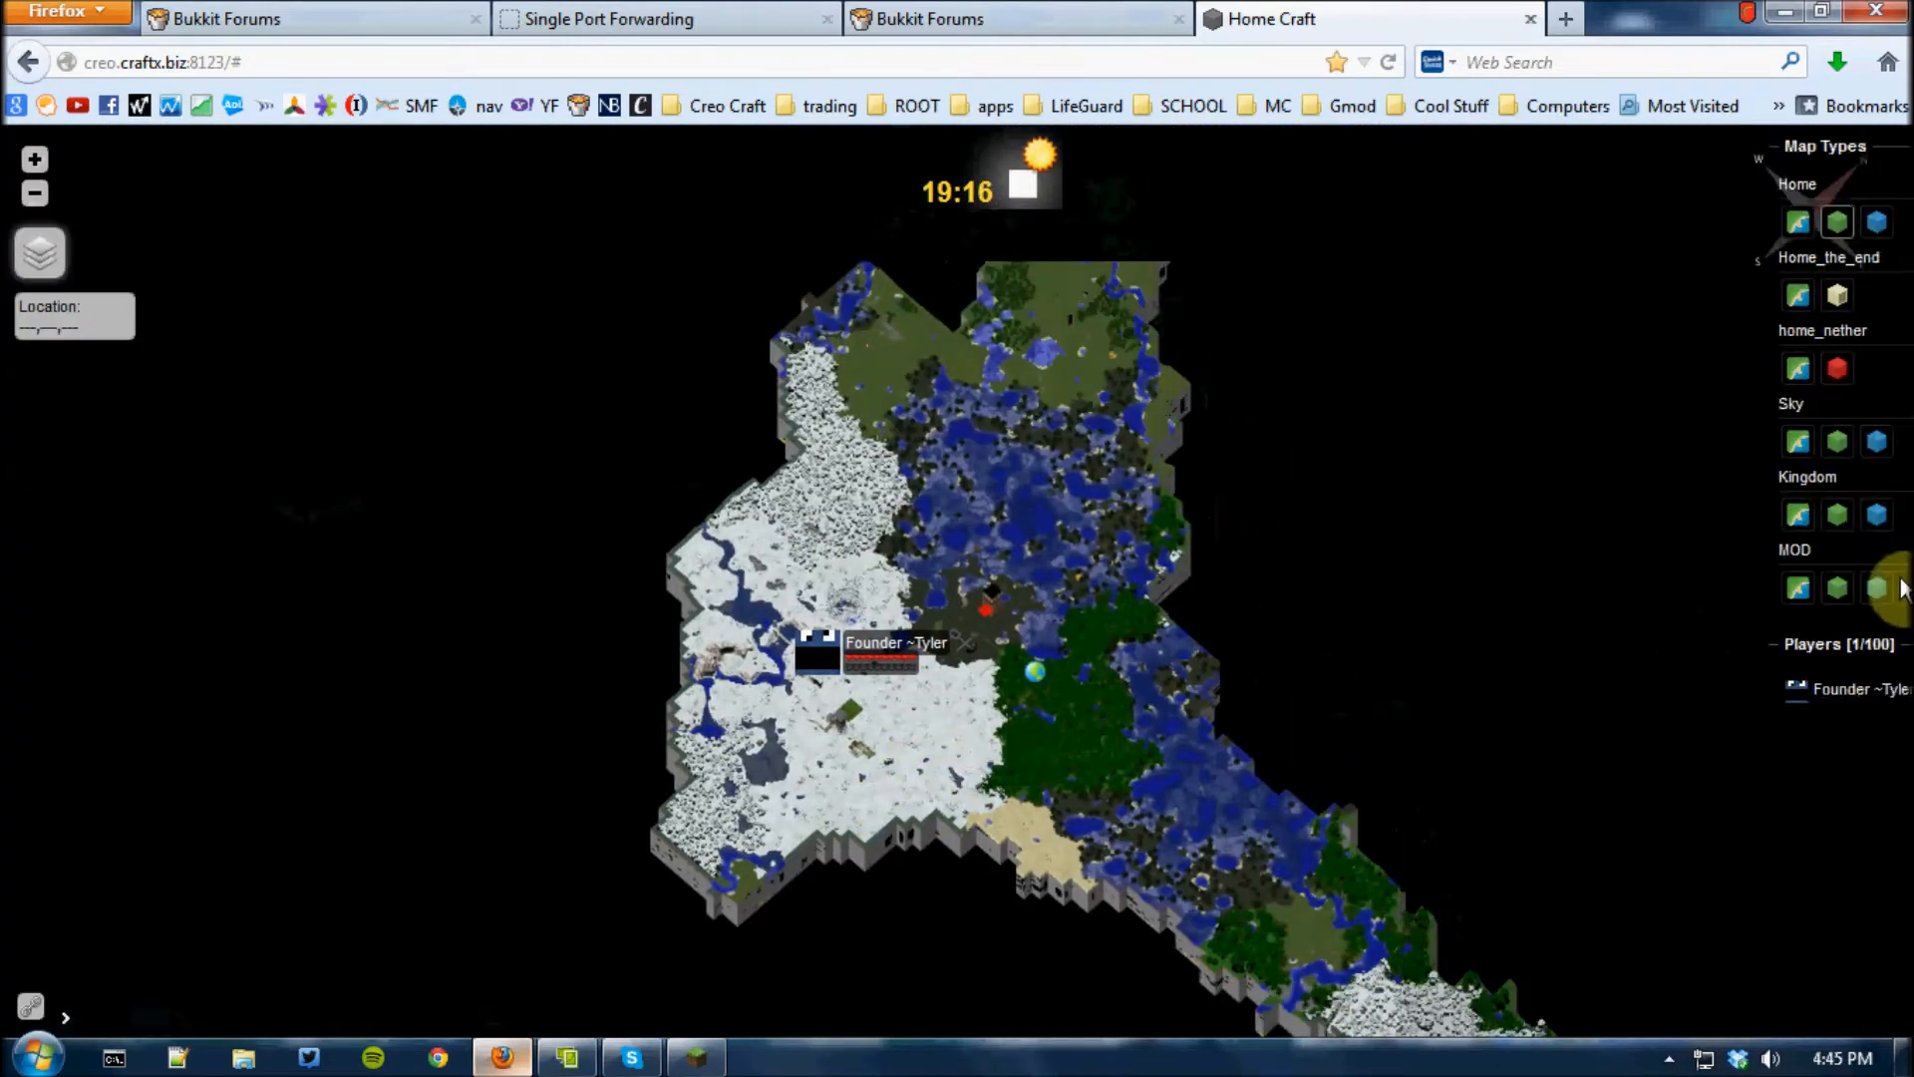
Switch back to Minecraft and disconnect from the server
{"action": "left_click", "coordinate": [569, 1057]}
{"action": "left_click", "coordinate": [574, 1063]}
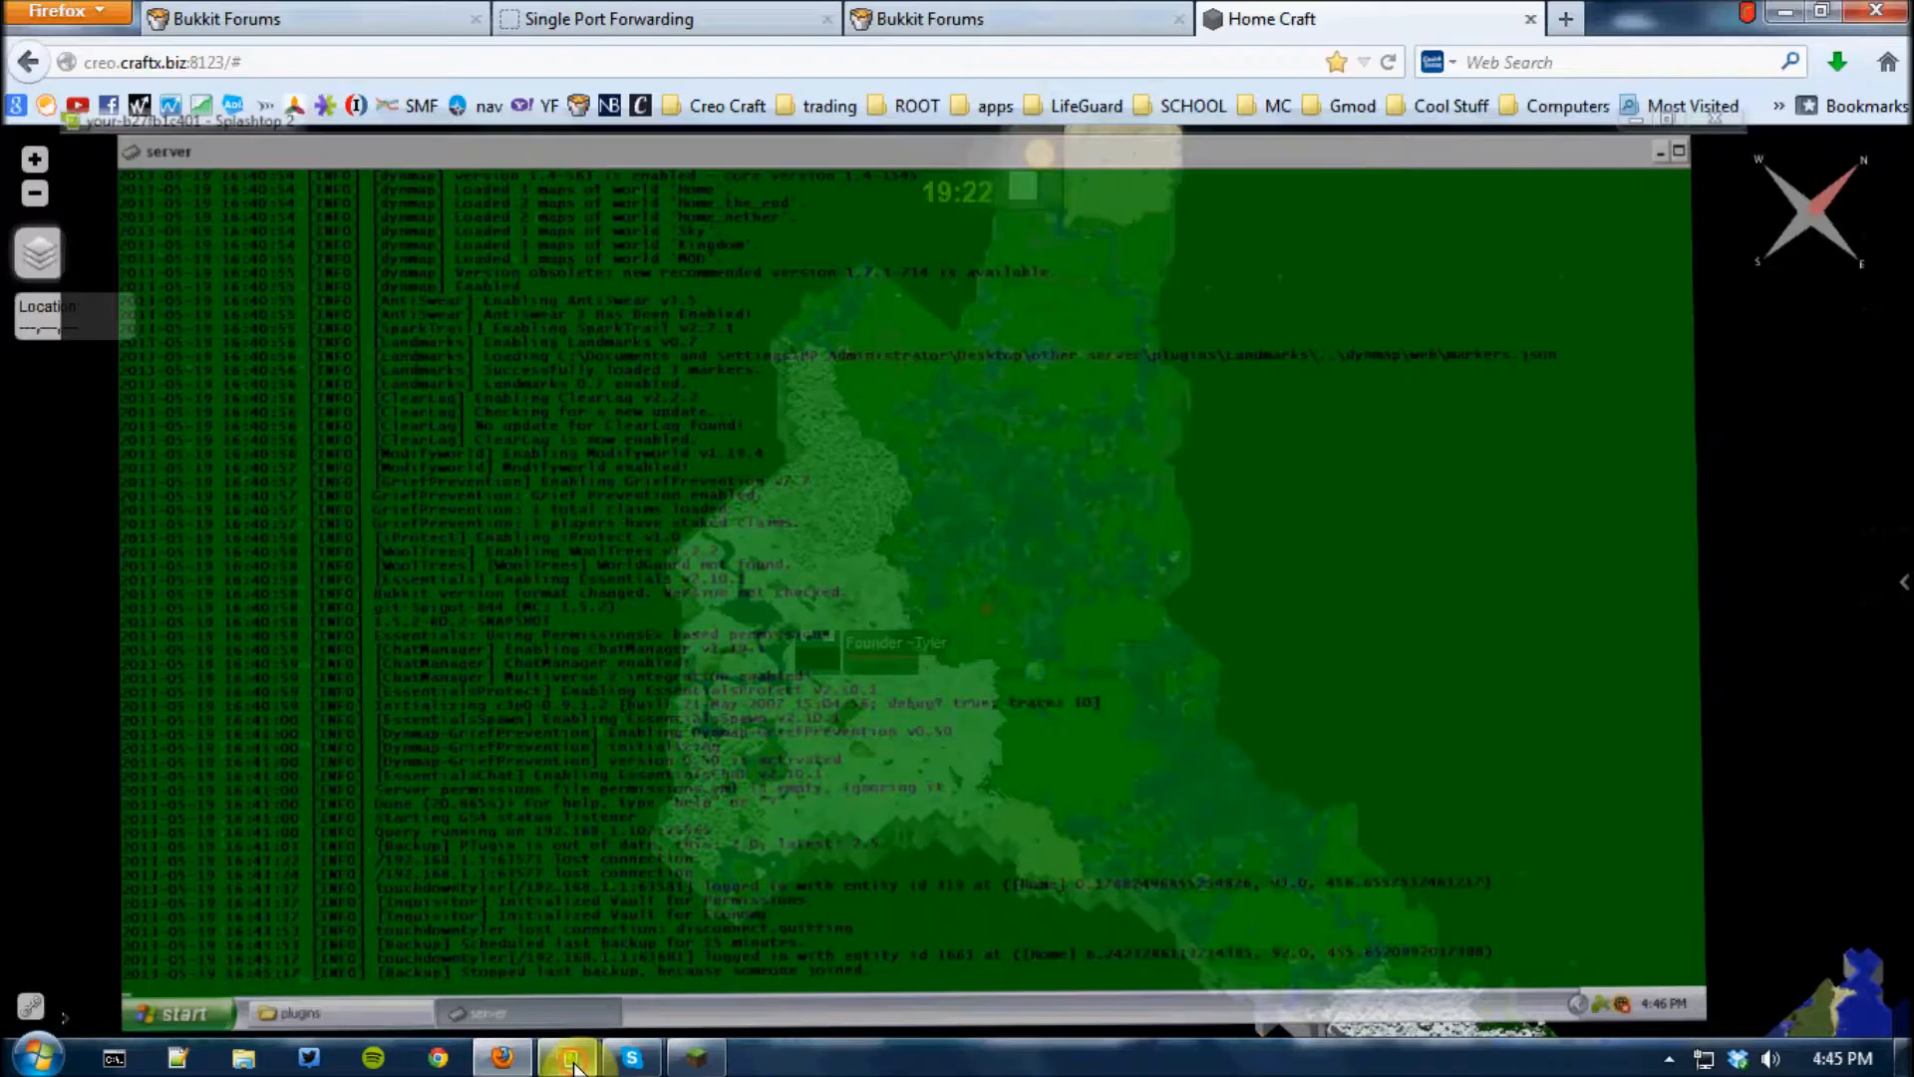
{"action": "left_click", "coordinate": [697, 1057]}
{"action": "left_click", "coordinate": [918, 616]}
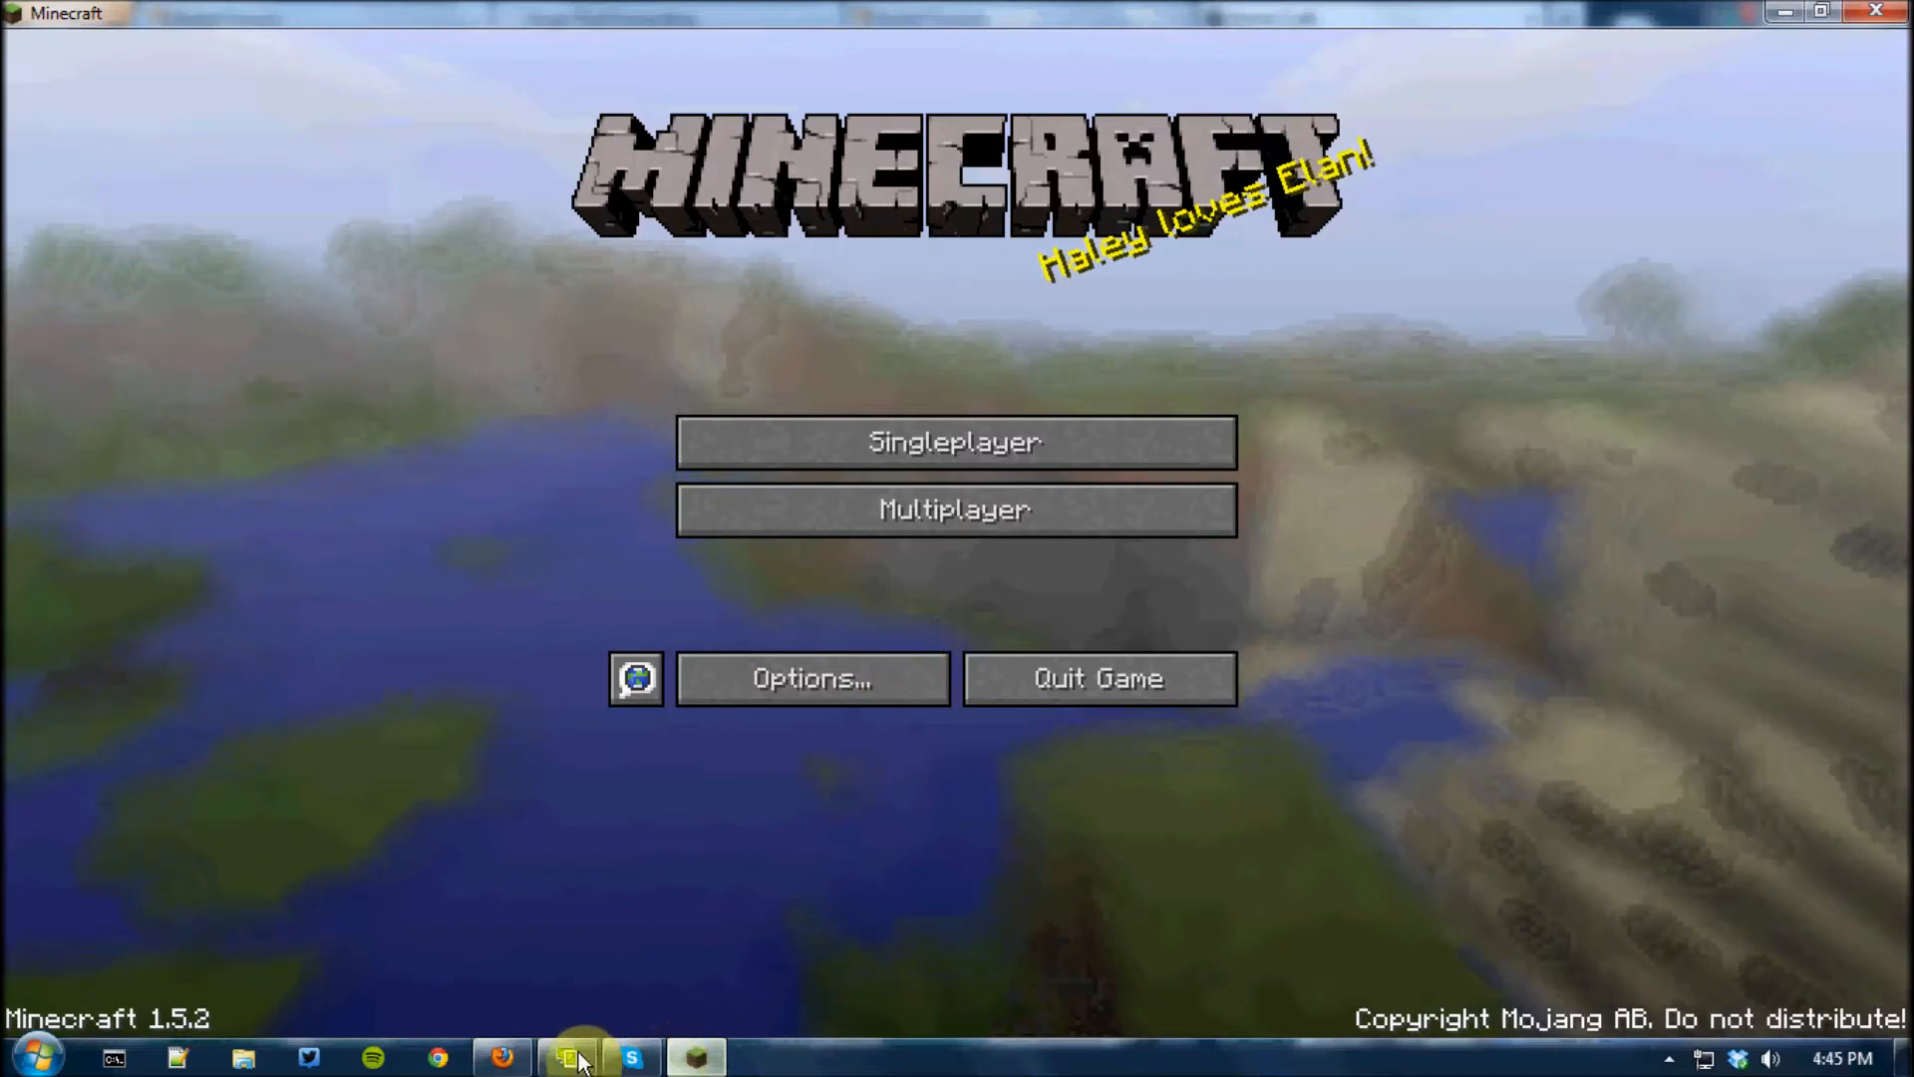
Switch to the Splashtop remote desktop, run stop in the server console and dismiss the console
{"action": "mouse_move", "coordinate": [567, 1055]}
{"action": "left_click", "coordinate": [598, 976]}
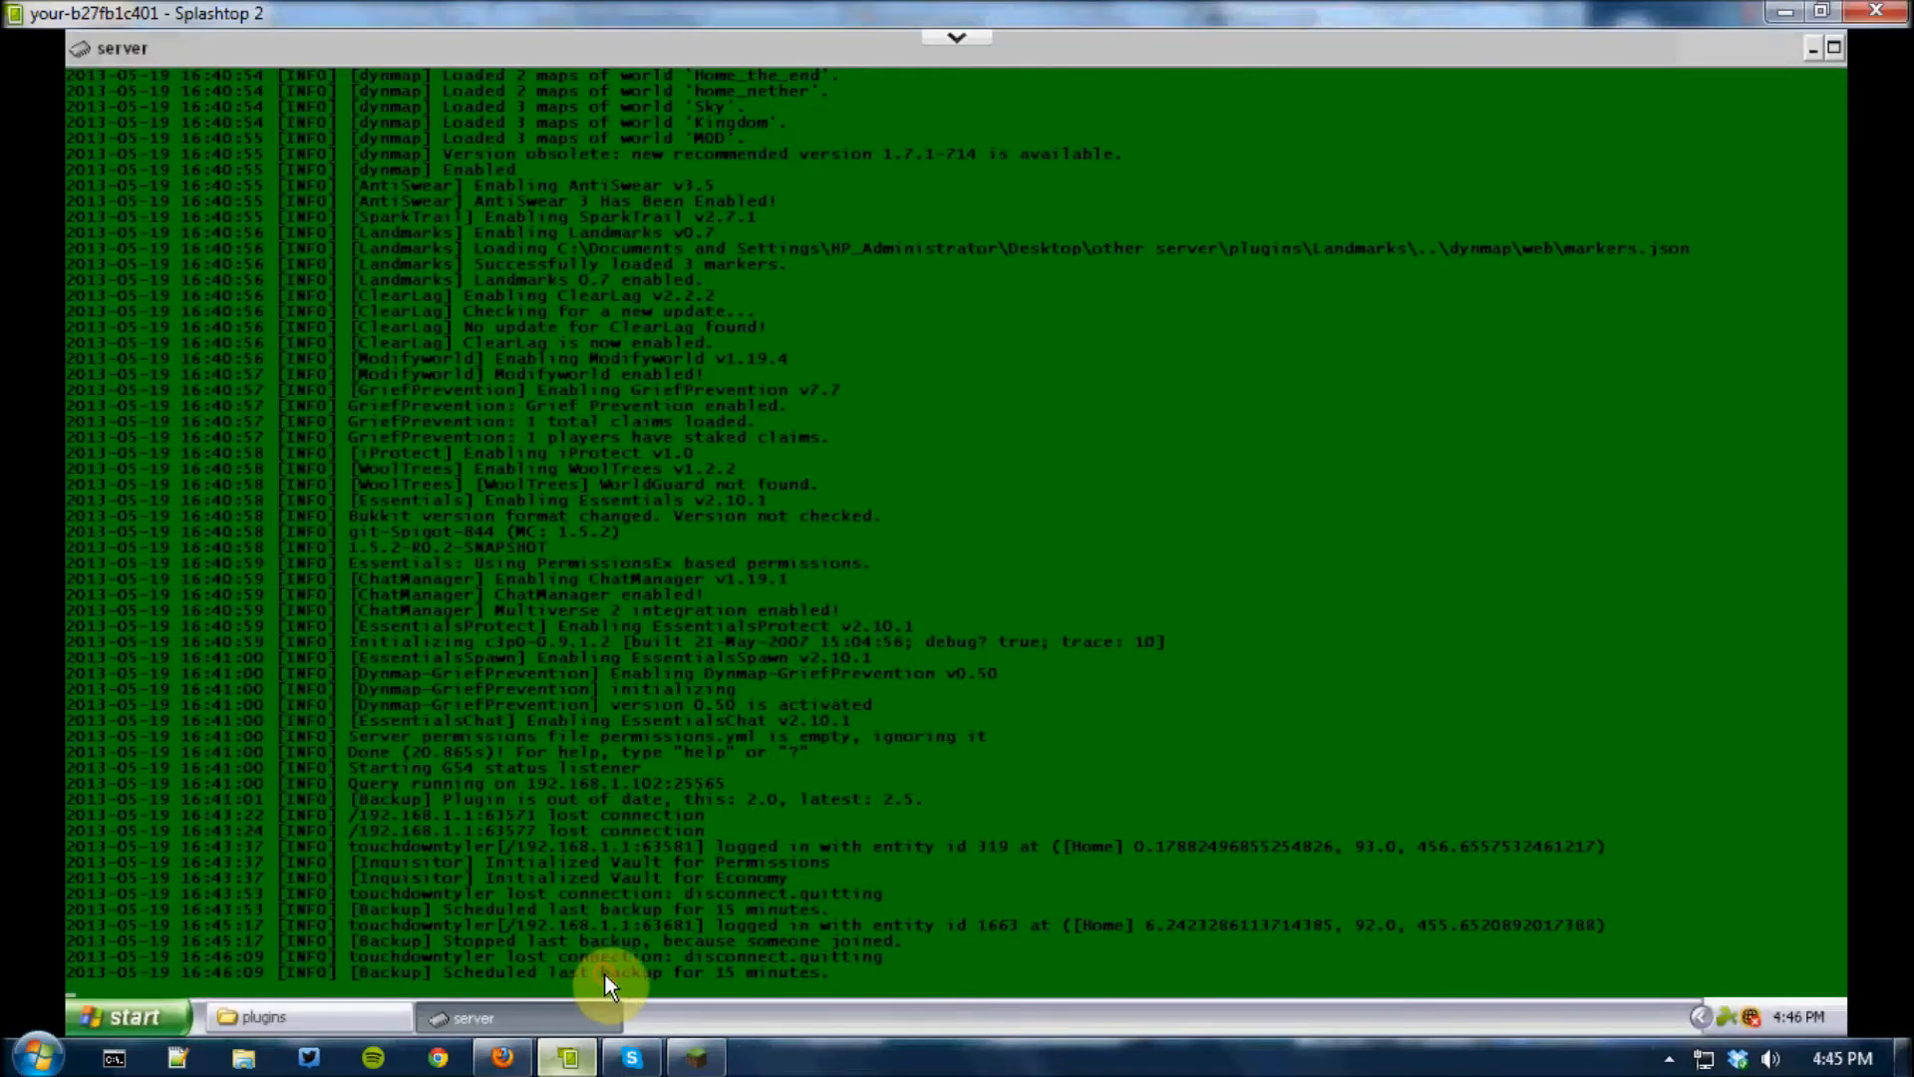
{"action": "type", "text": "stop"}
{"action": "key", "text": "Return"}
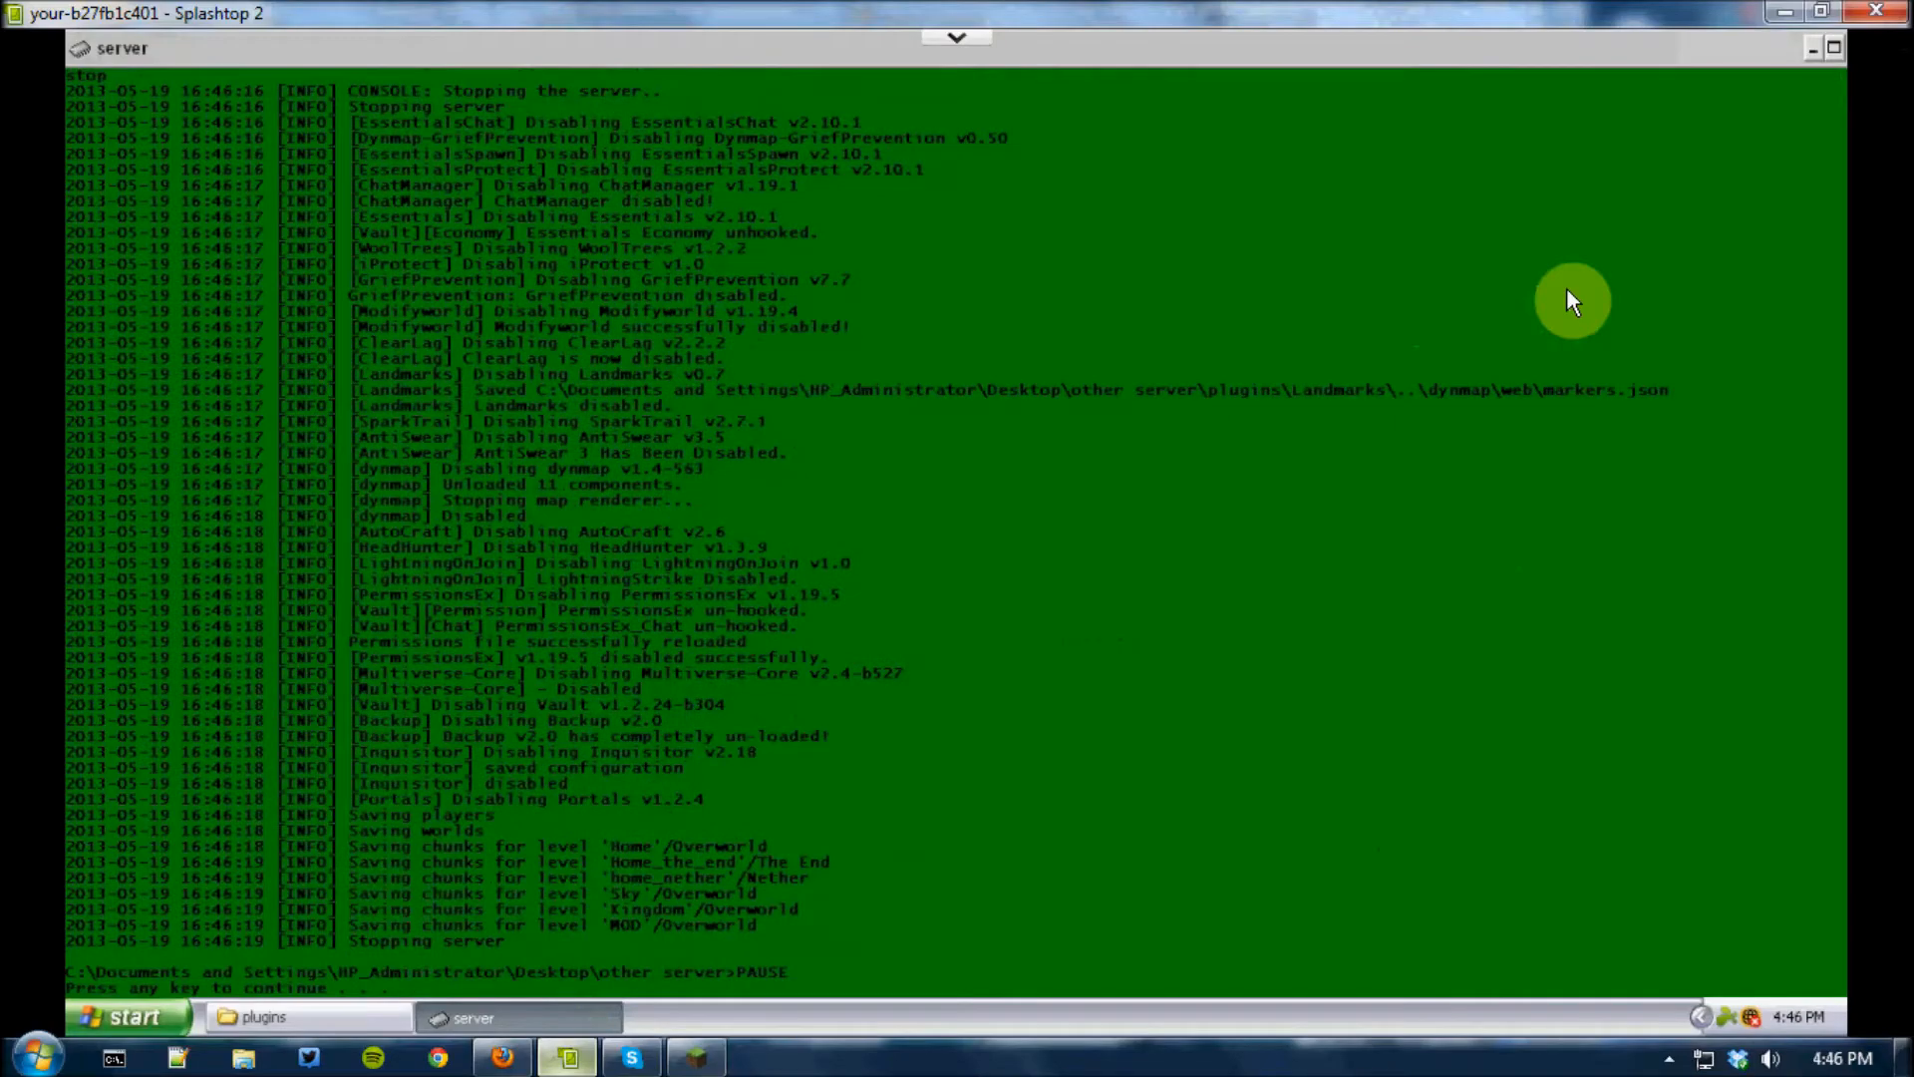
{"action": "key", "text": "Return"}
Minimize the remote desktop and Minecraft windows, and close the Home Craft map page in Firefox
{"action": "left_click", "coordinate": [1787, 11]}
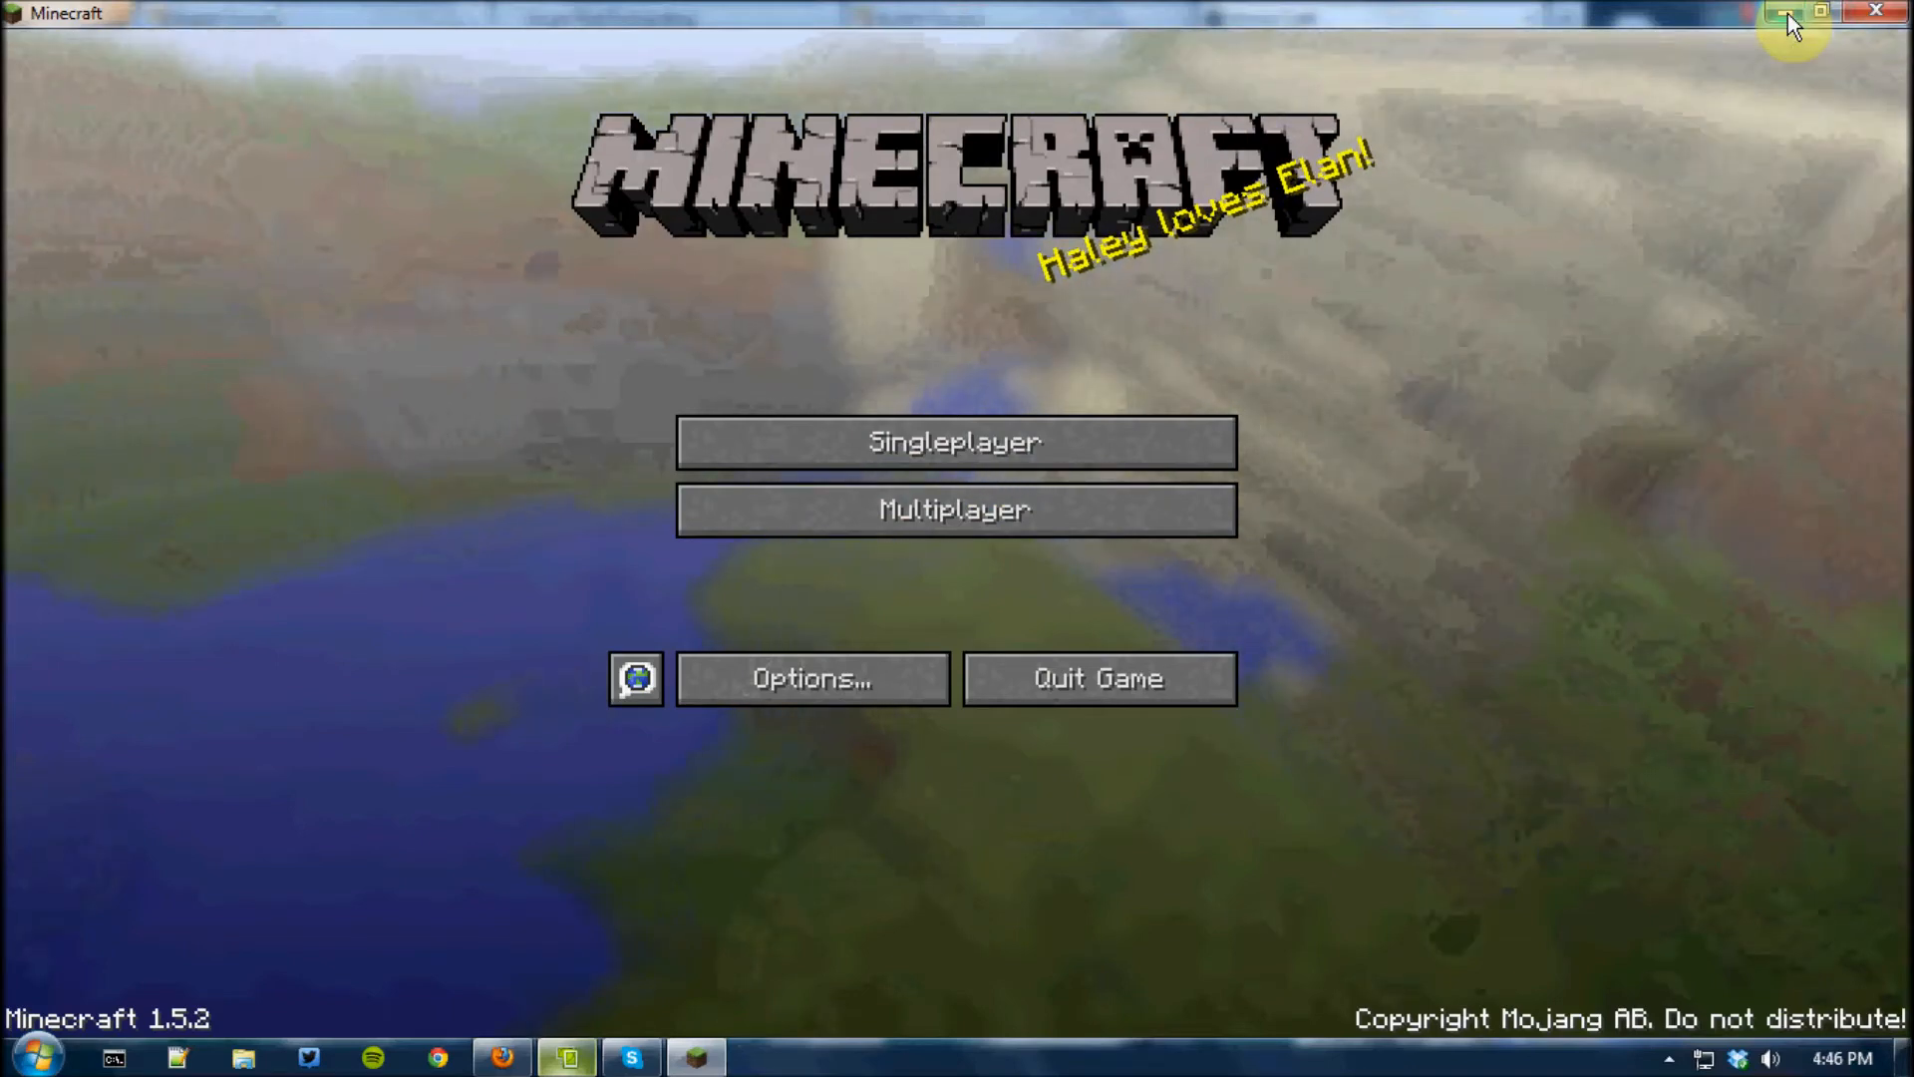
{"action": "left_click", "coordinate": [1787, 14]}
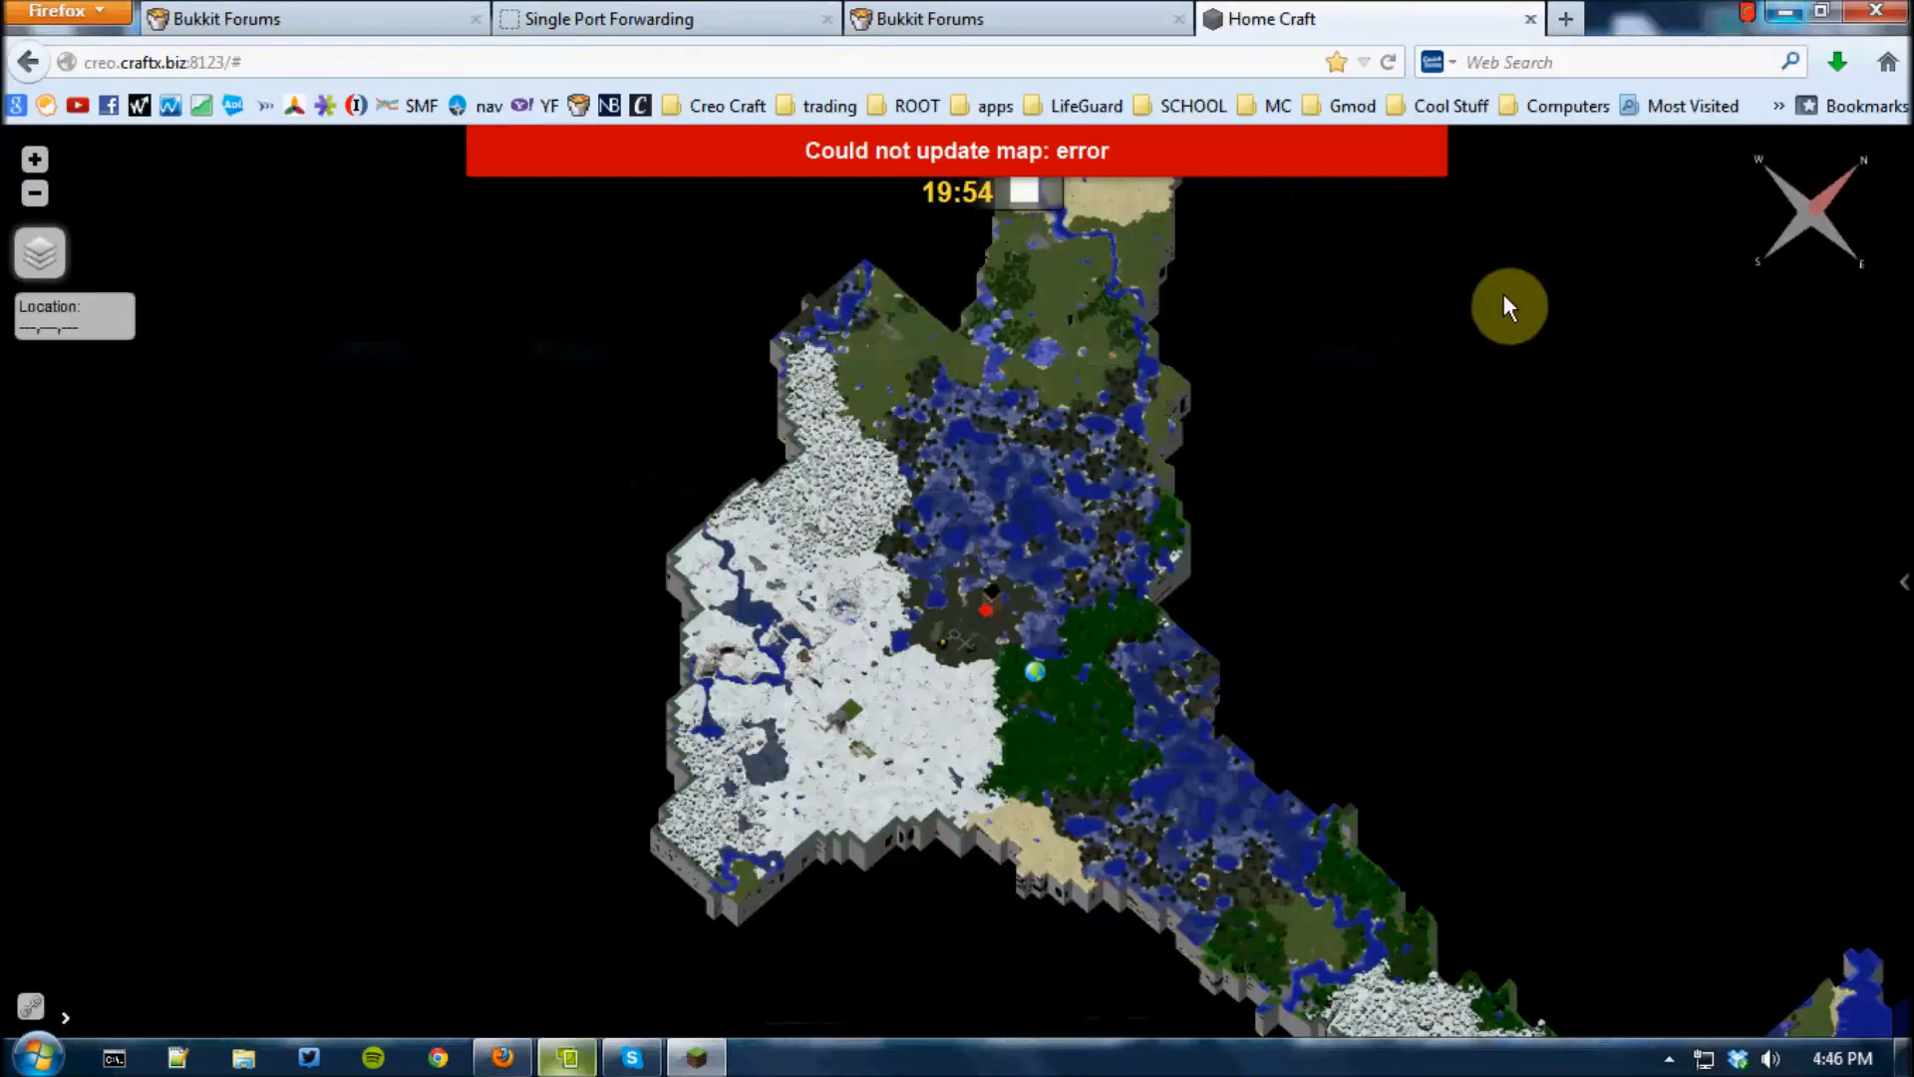
{"action": "left_click", "coordinate": [1528, 19]}
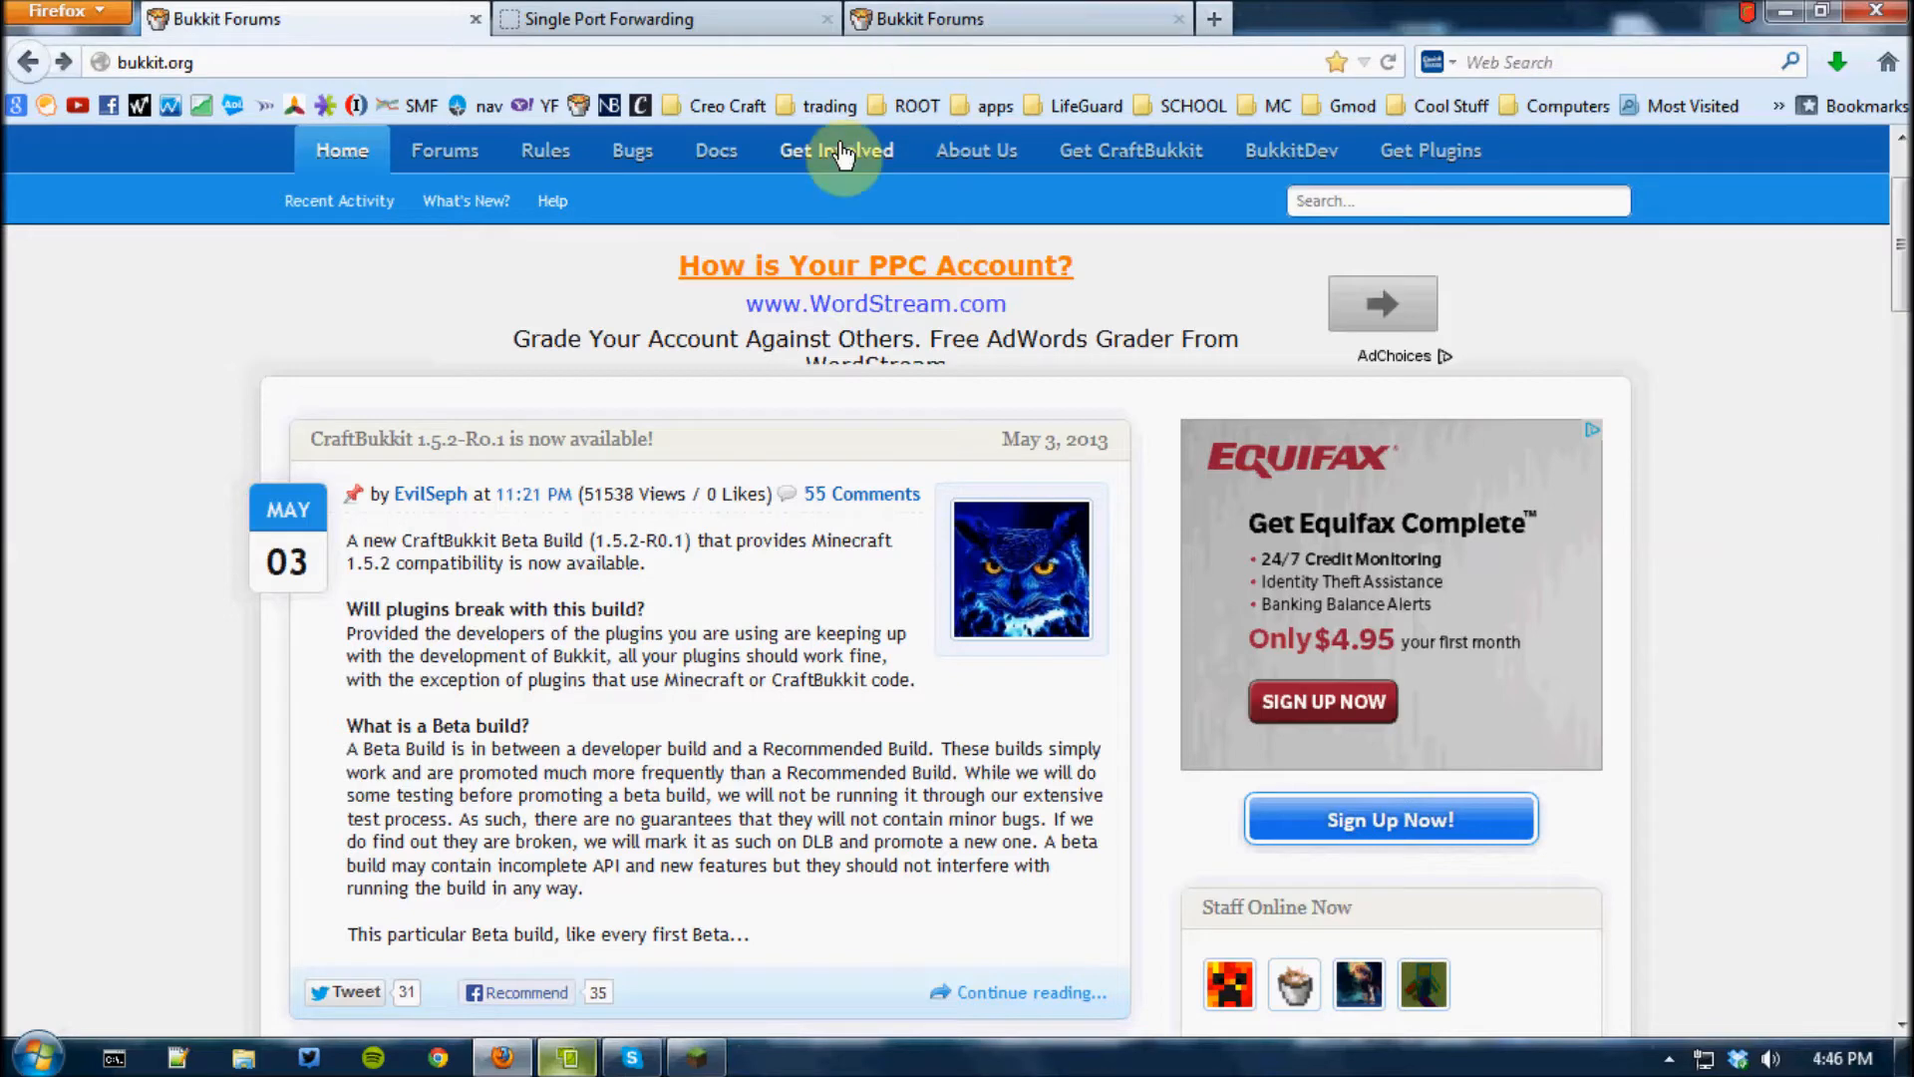
Open the CraftBukkit 1.5.2-R0.1 announcement on bukkit.org and download craftbukkit-1.5.2-R0.1.jar
{"action": "scroll", "coordinate": [696, 706], "scroll_direction": "down", "scroll_amount": 3}
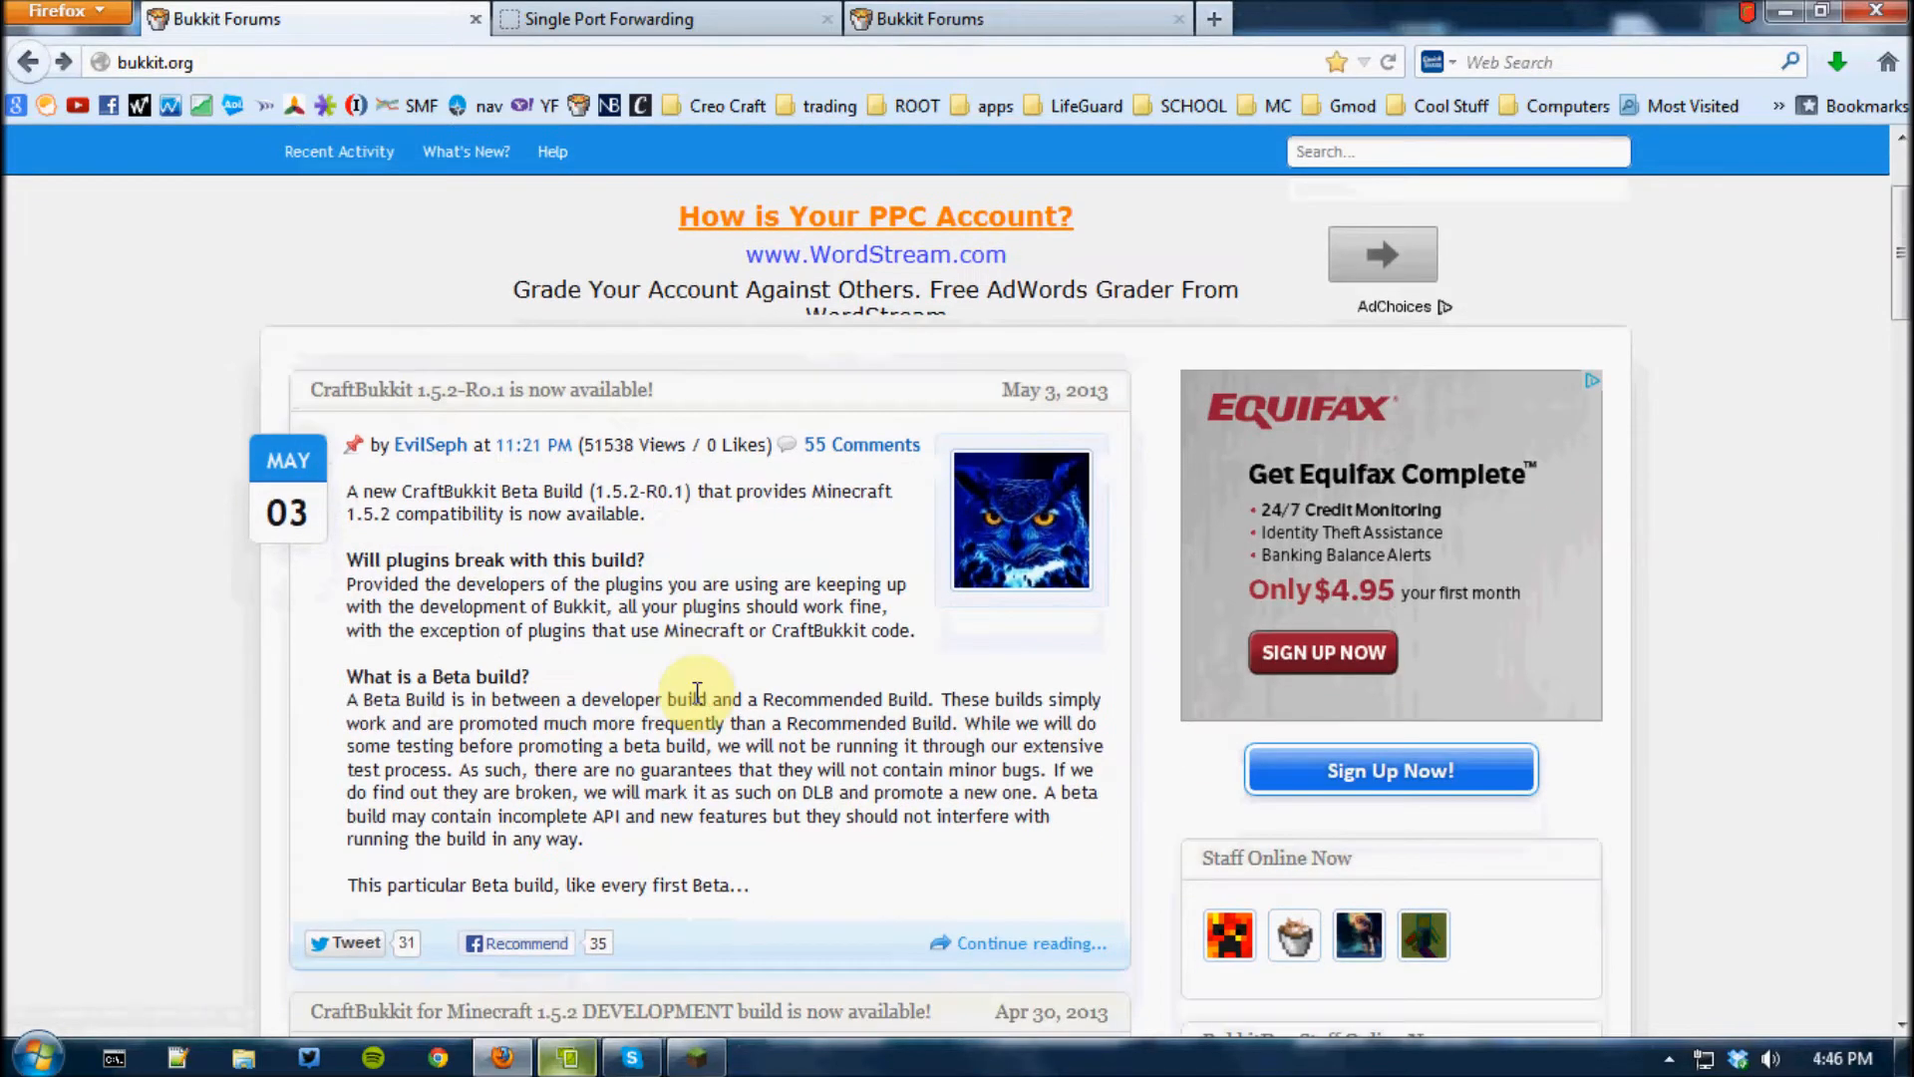
{"action": "scroll", "coordinate": [696, 705], "scroll_direction": "up", "scroll_amount": 3}
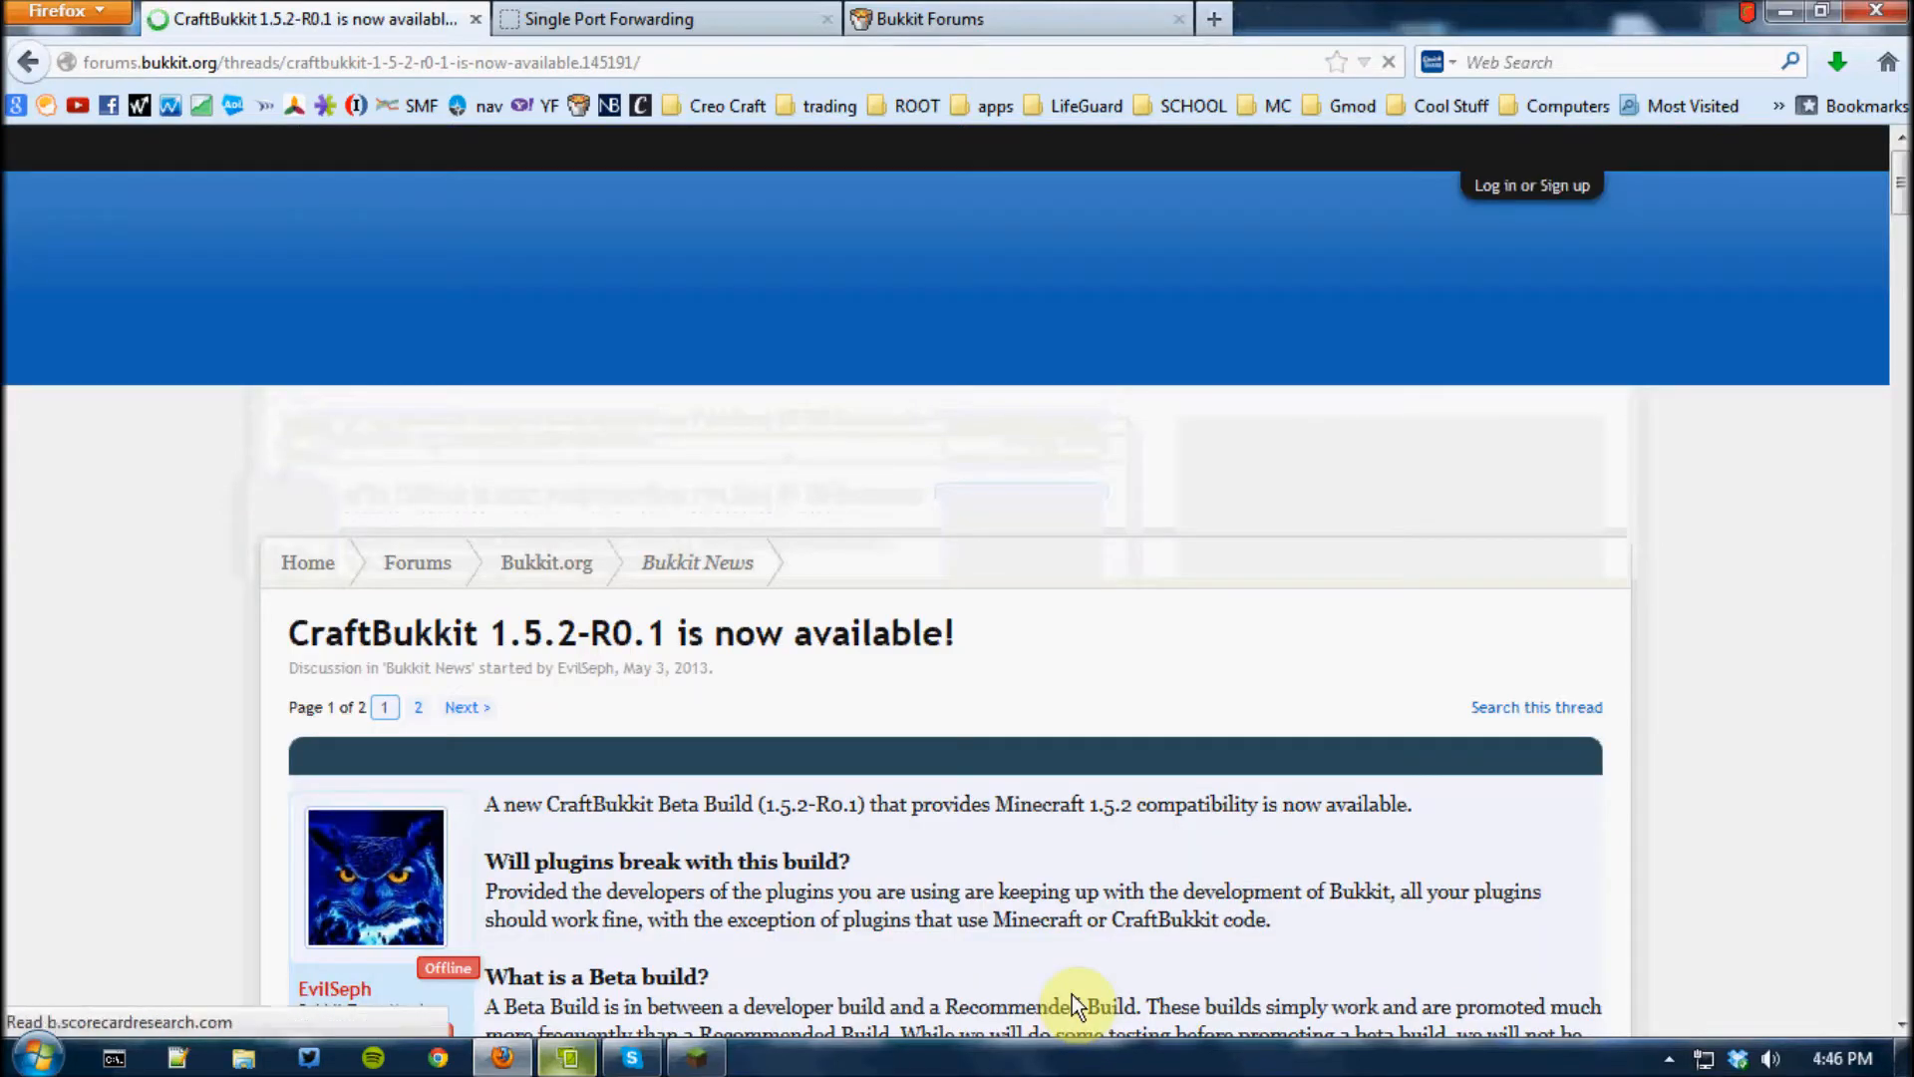
{"action": "scroll", "coordinate": [1008, 848], "scroll_direction": "down", "scroll_amount": 6}
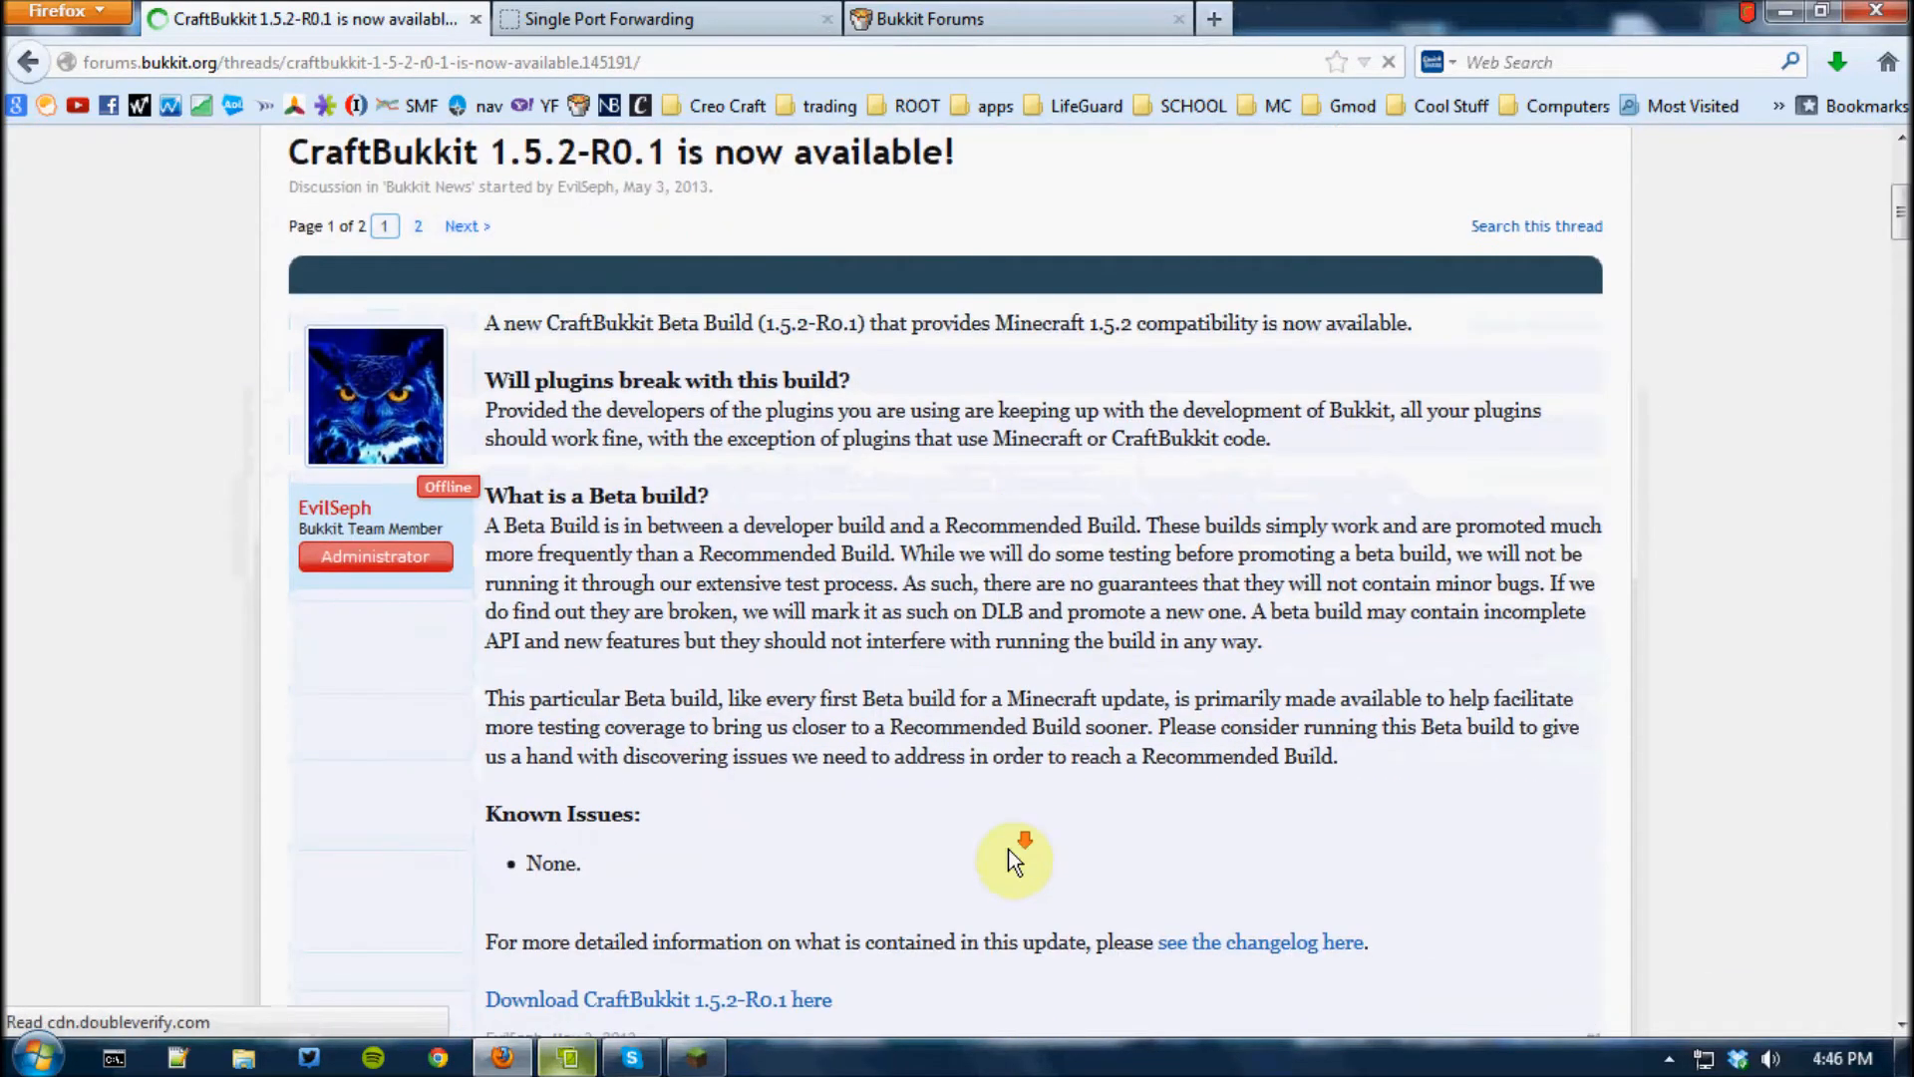
{"action": "scroll", "coordinate": [1002, 877], "scroll_direction": "up", "scroll_amount": 2}
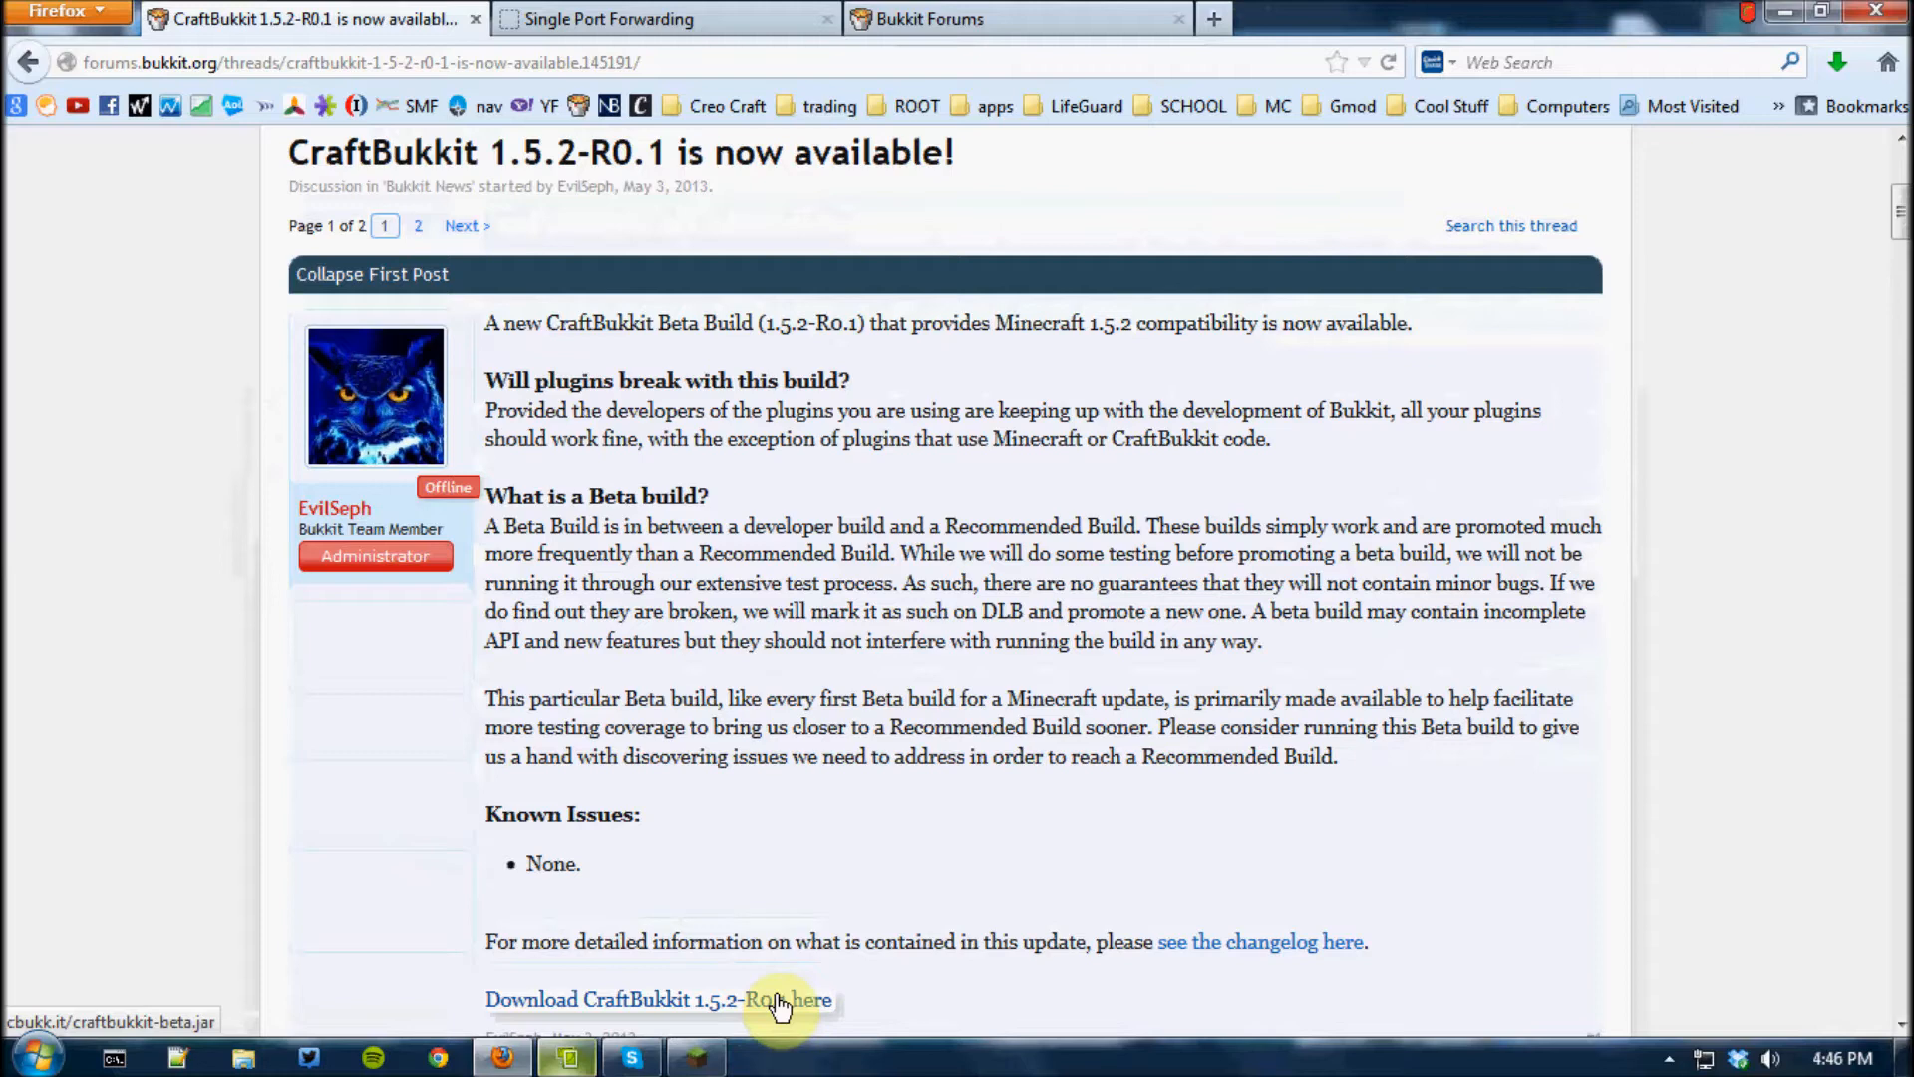
{"action": "left_click", "coordinate": [781, 1002]}
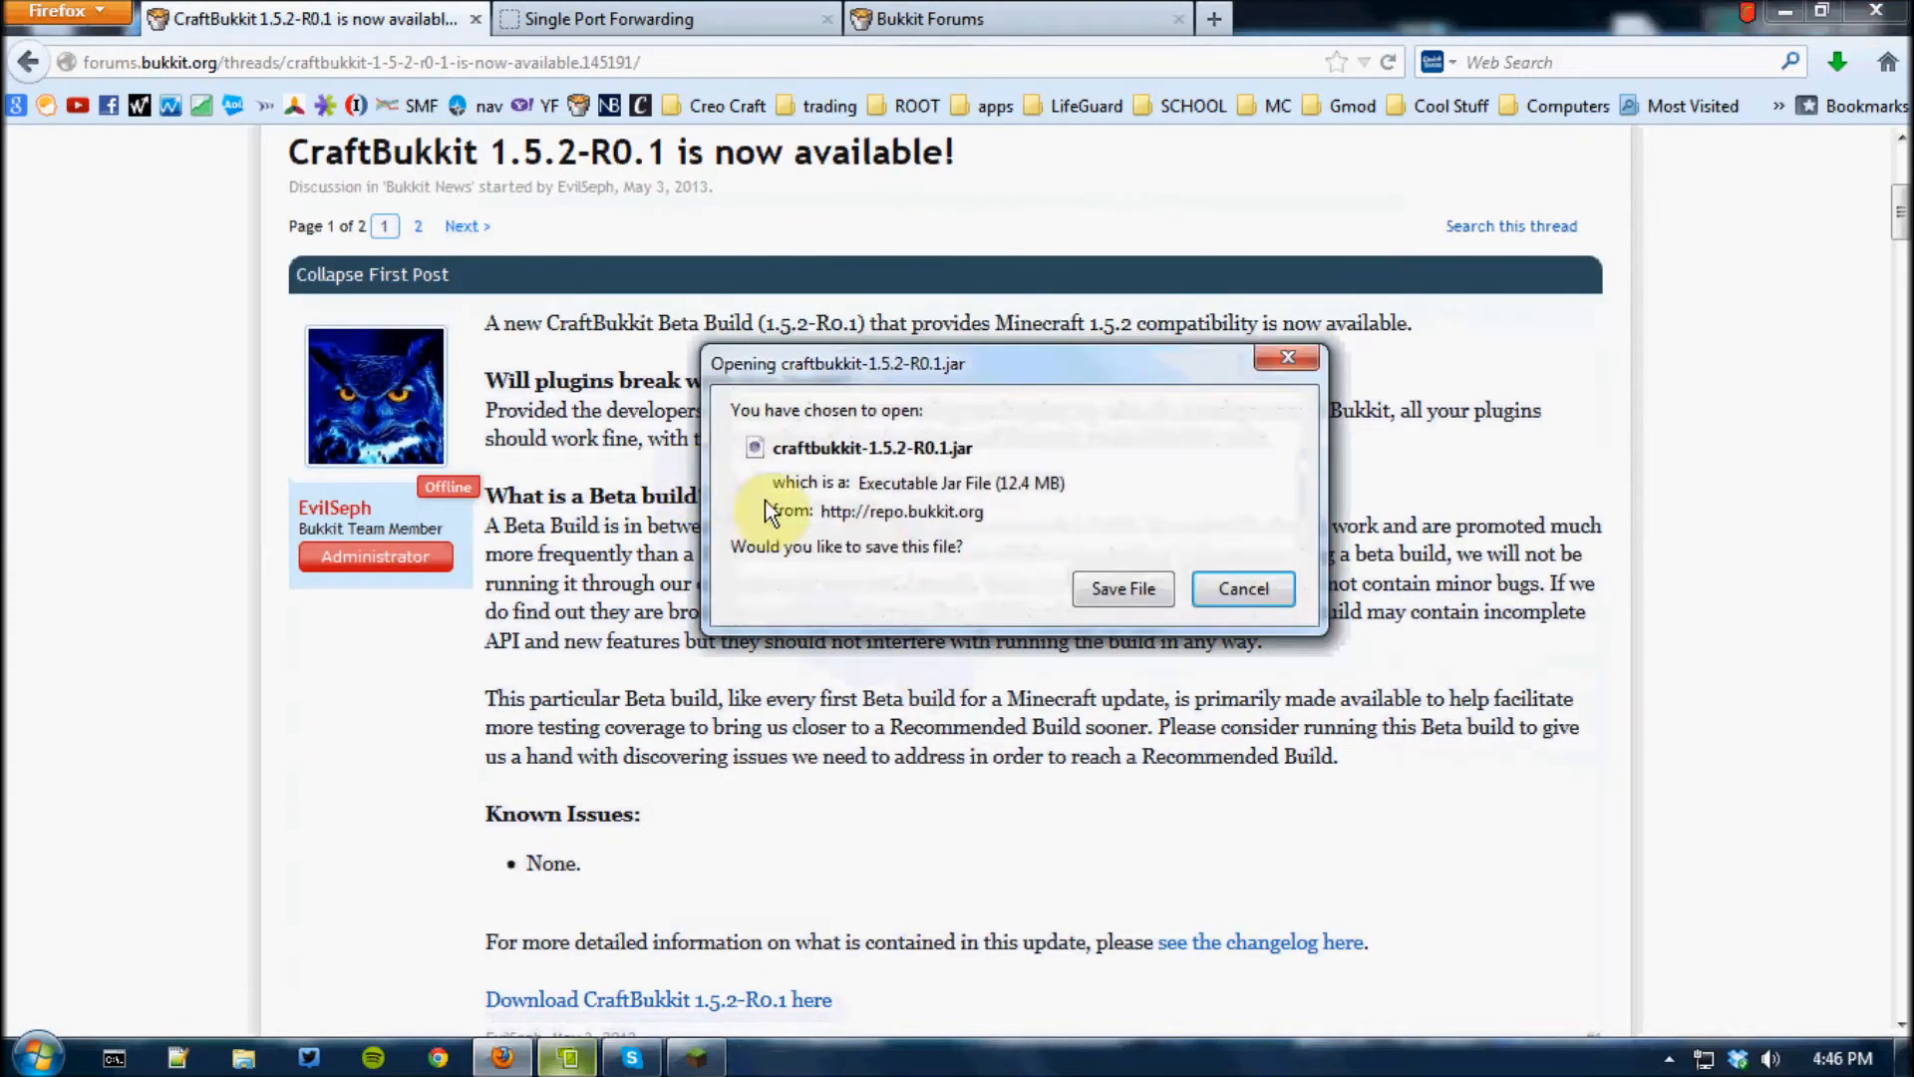
{"action": "left_click", "coordinate": [1083, 586]}
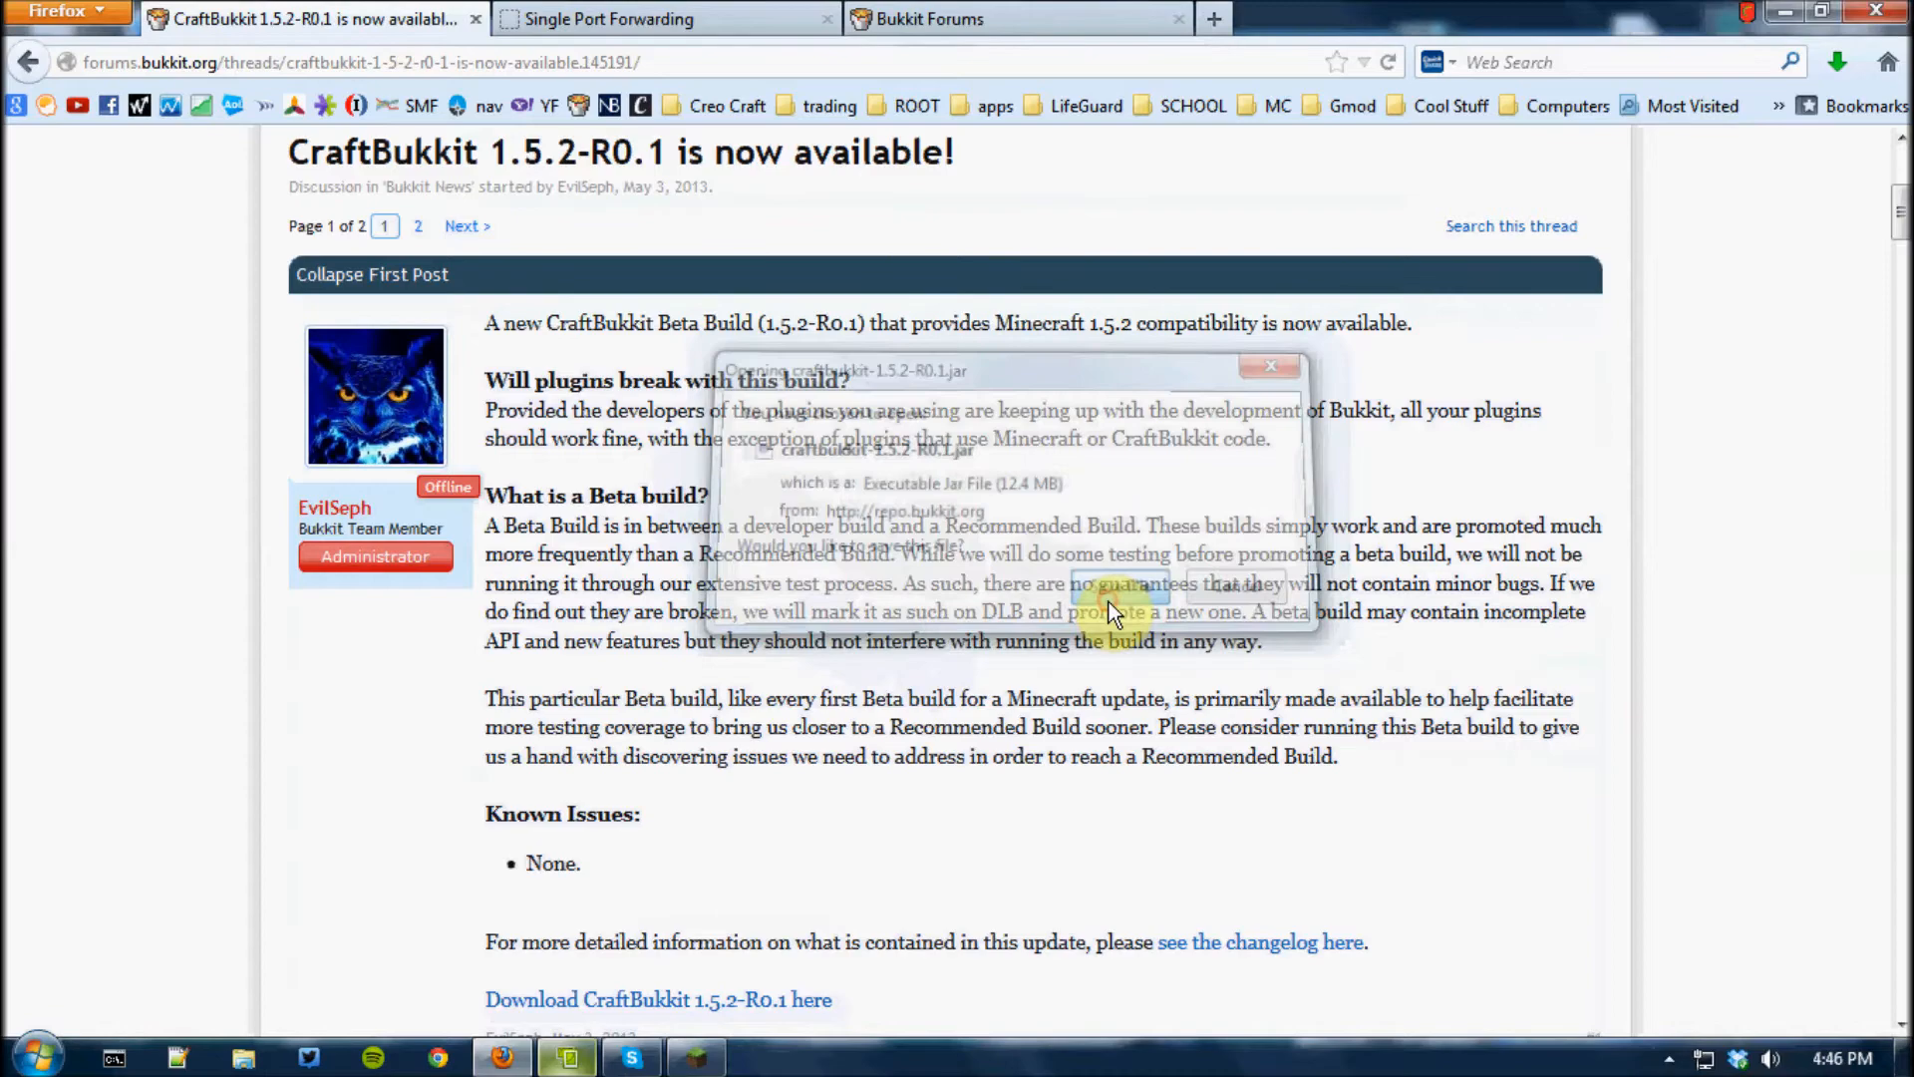
Open the BukkitWiki guide "Setting up a server" and review its preliminary notes and Windows instructions
{"action": "left_click", "coordinate": [28, 64]}
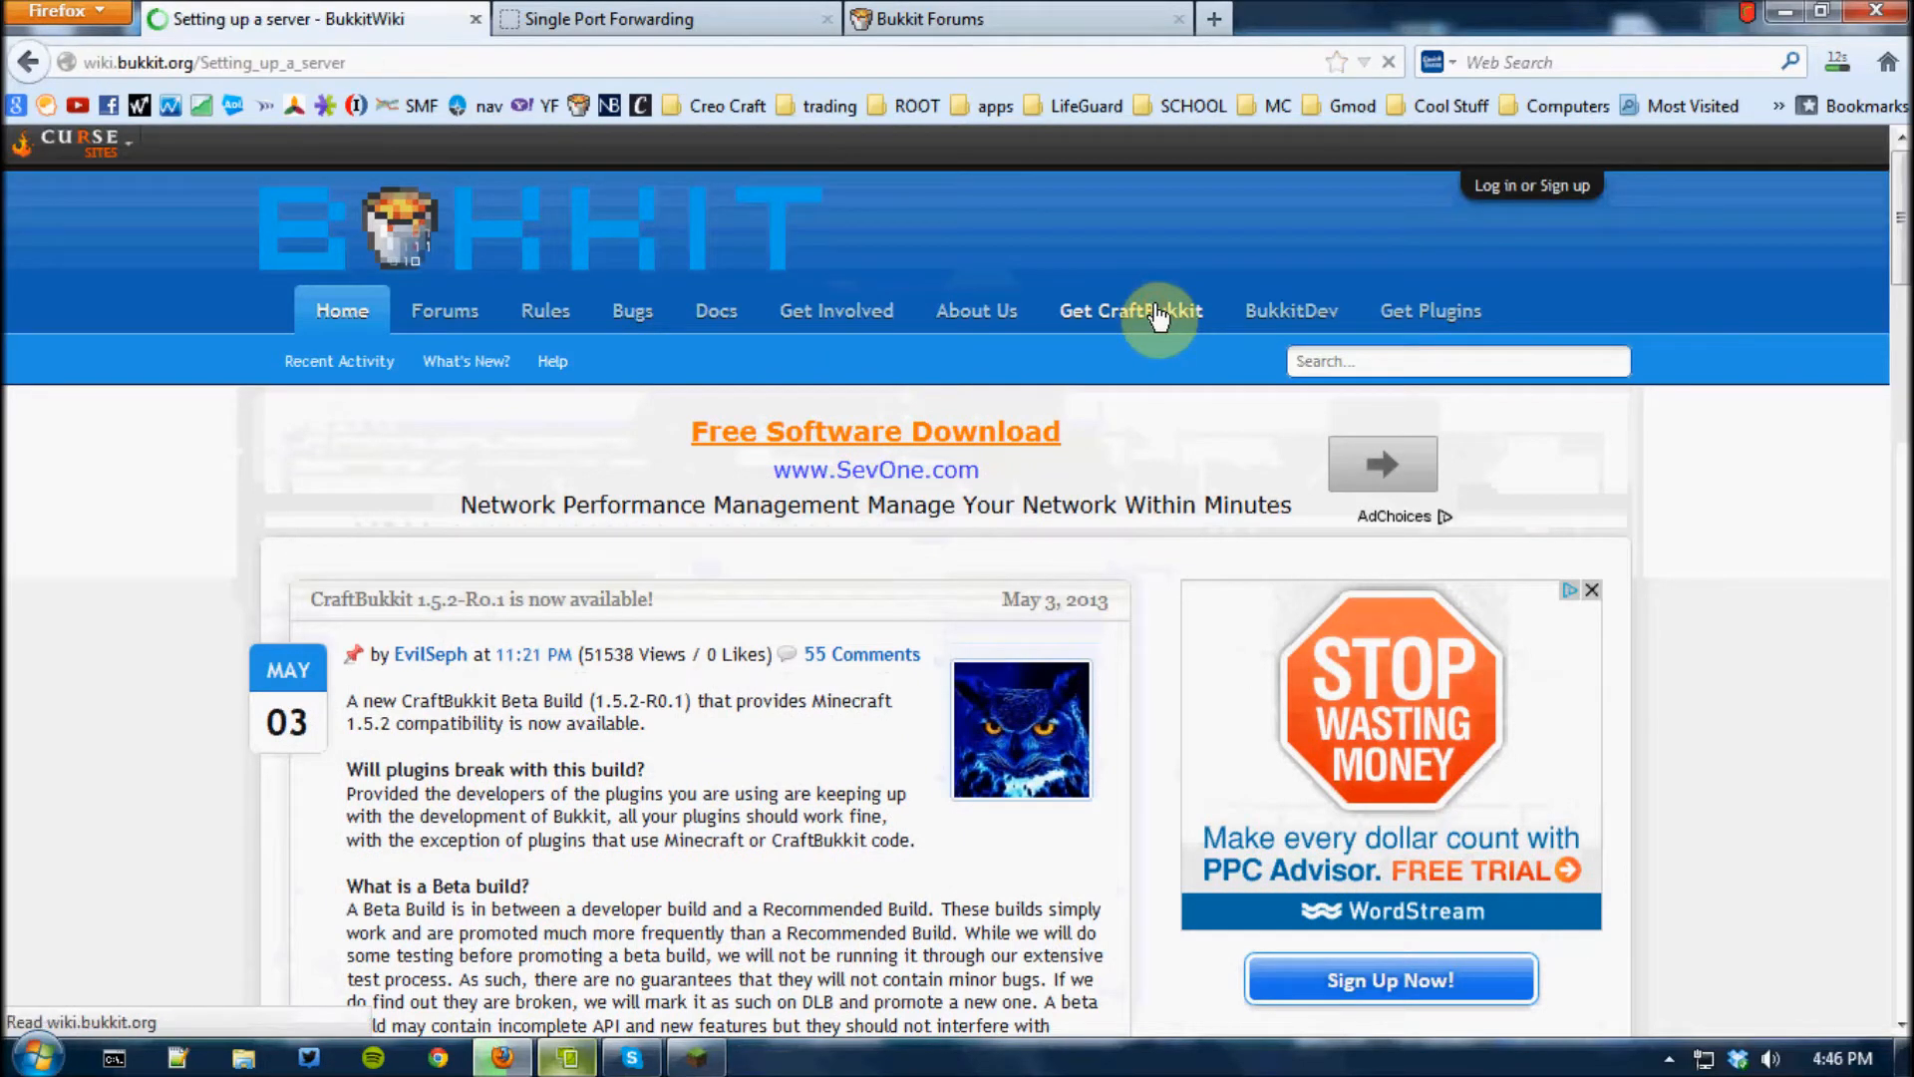
{"action": "scroll", "coordinate": [816, 597], "scroll_direction": "down", "scroll_amount": 5}
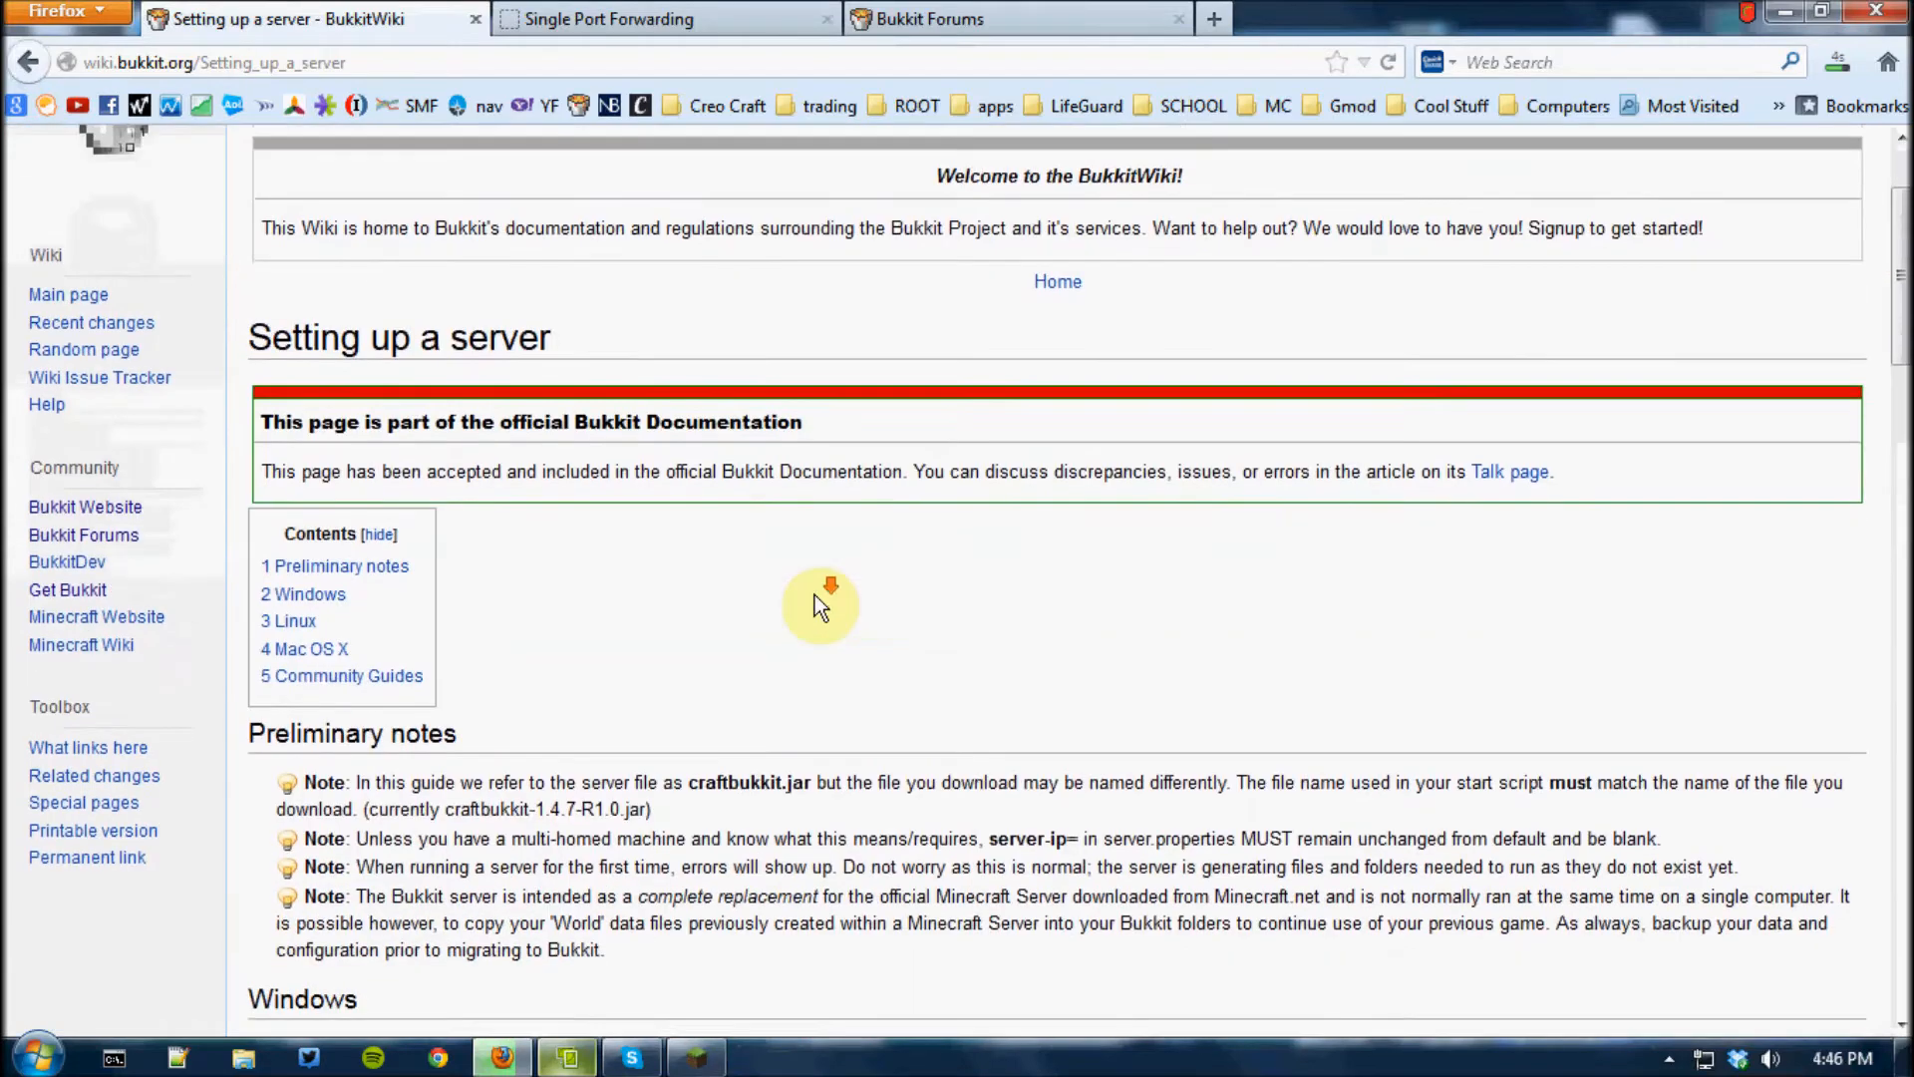
{"action": "scroll", "coordinate": [816, 594], "scroll_direction": "down", "scroll_amount": 3}
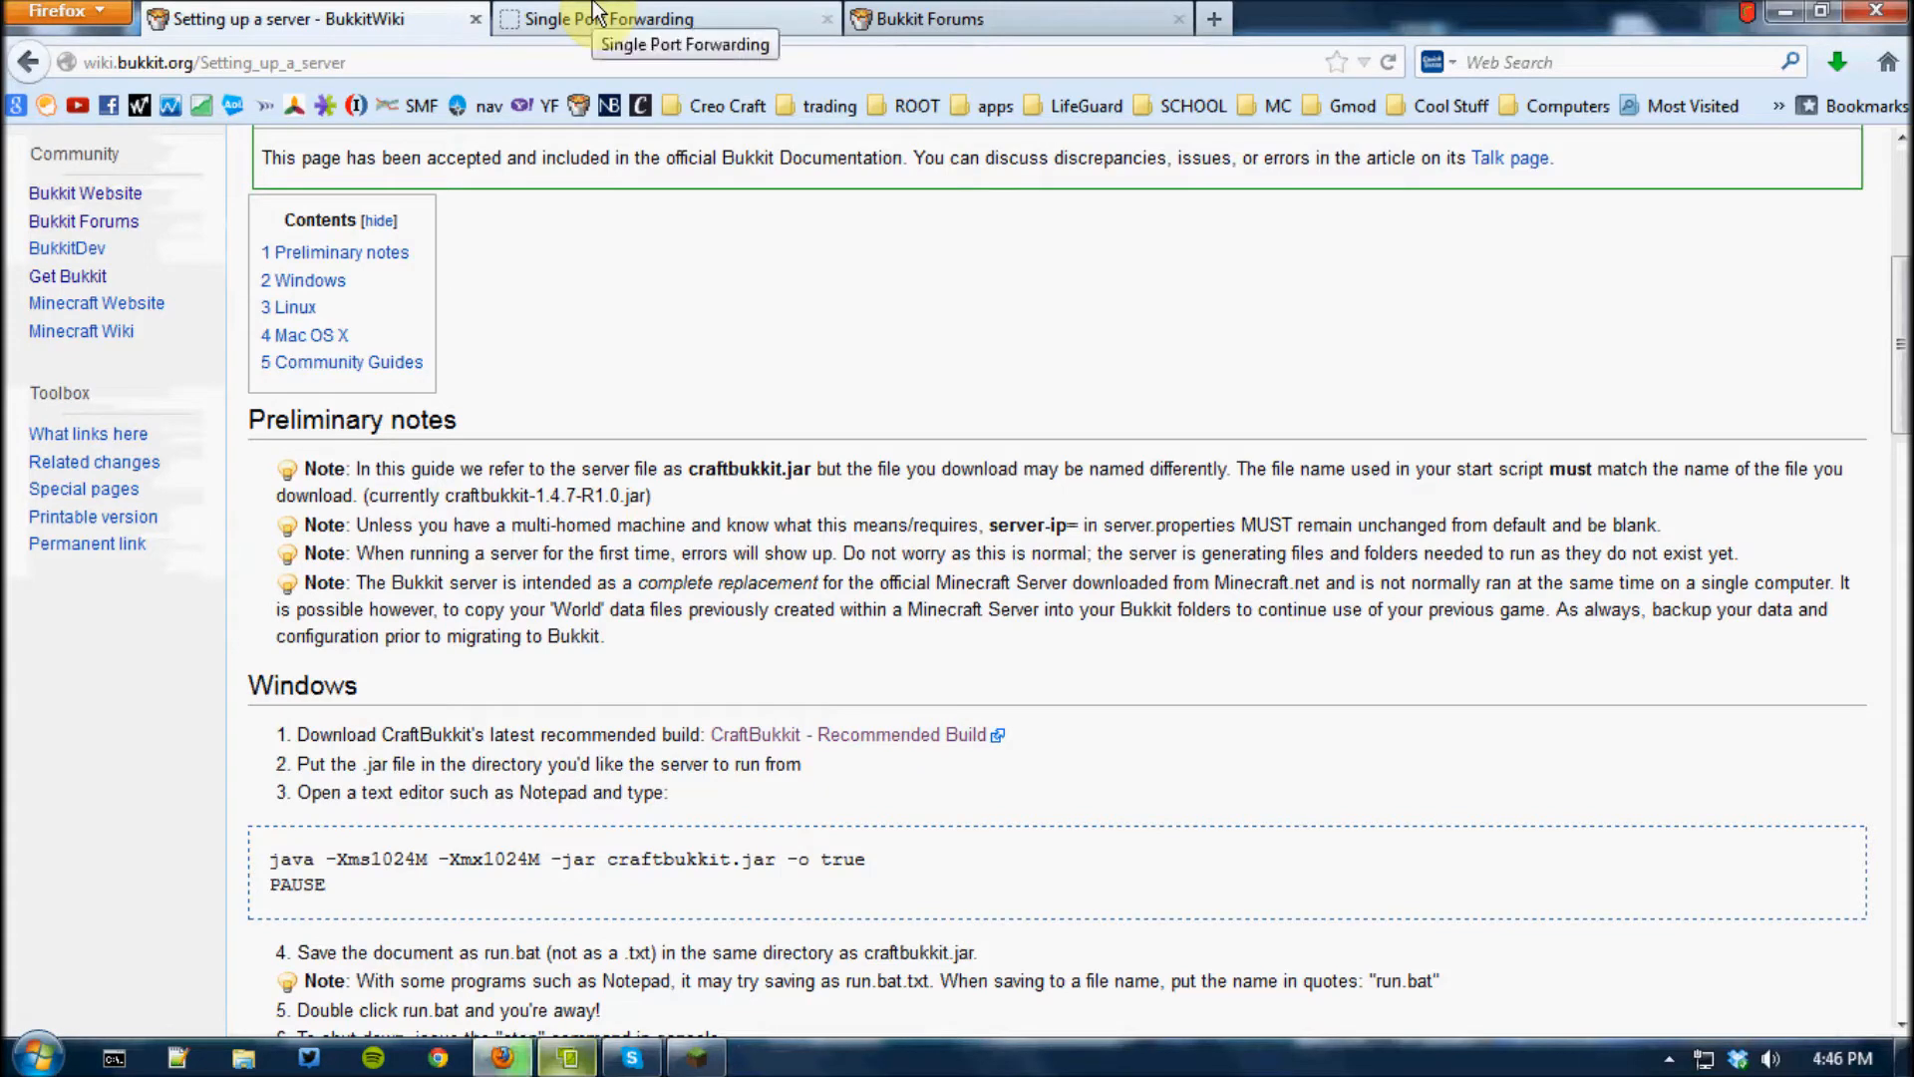
{"action": "scroll", "coordinate": [516, 387], "scroll_direction": "up", "scroll_amount": 5}
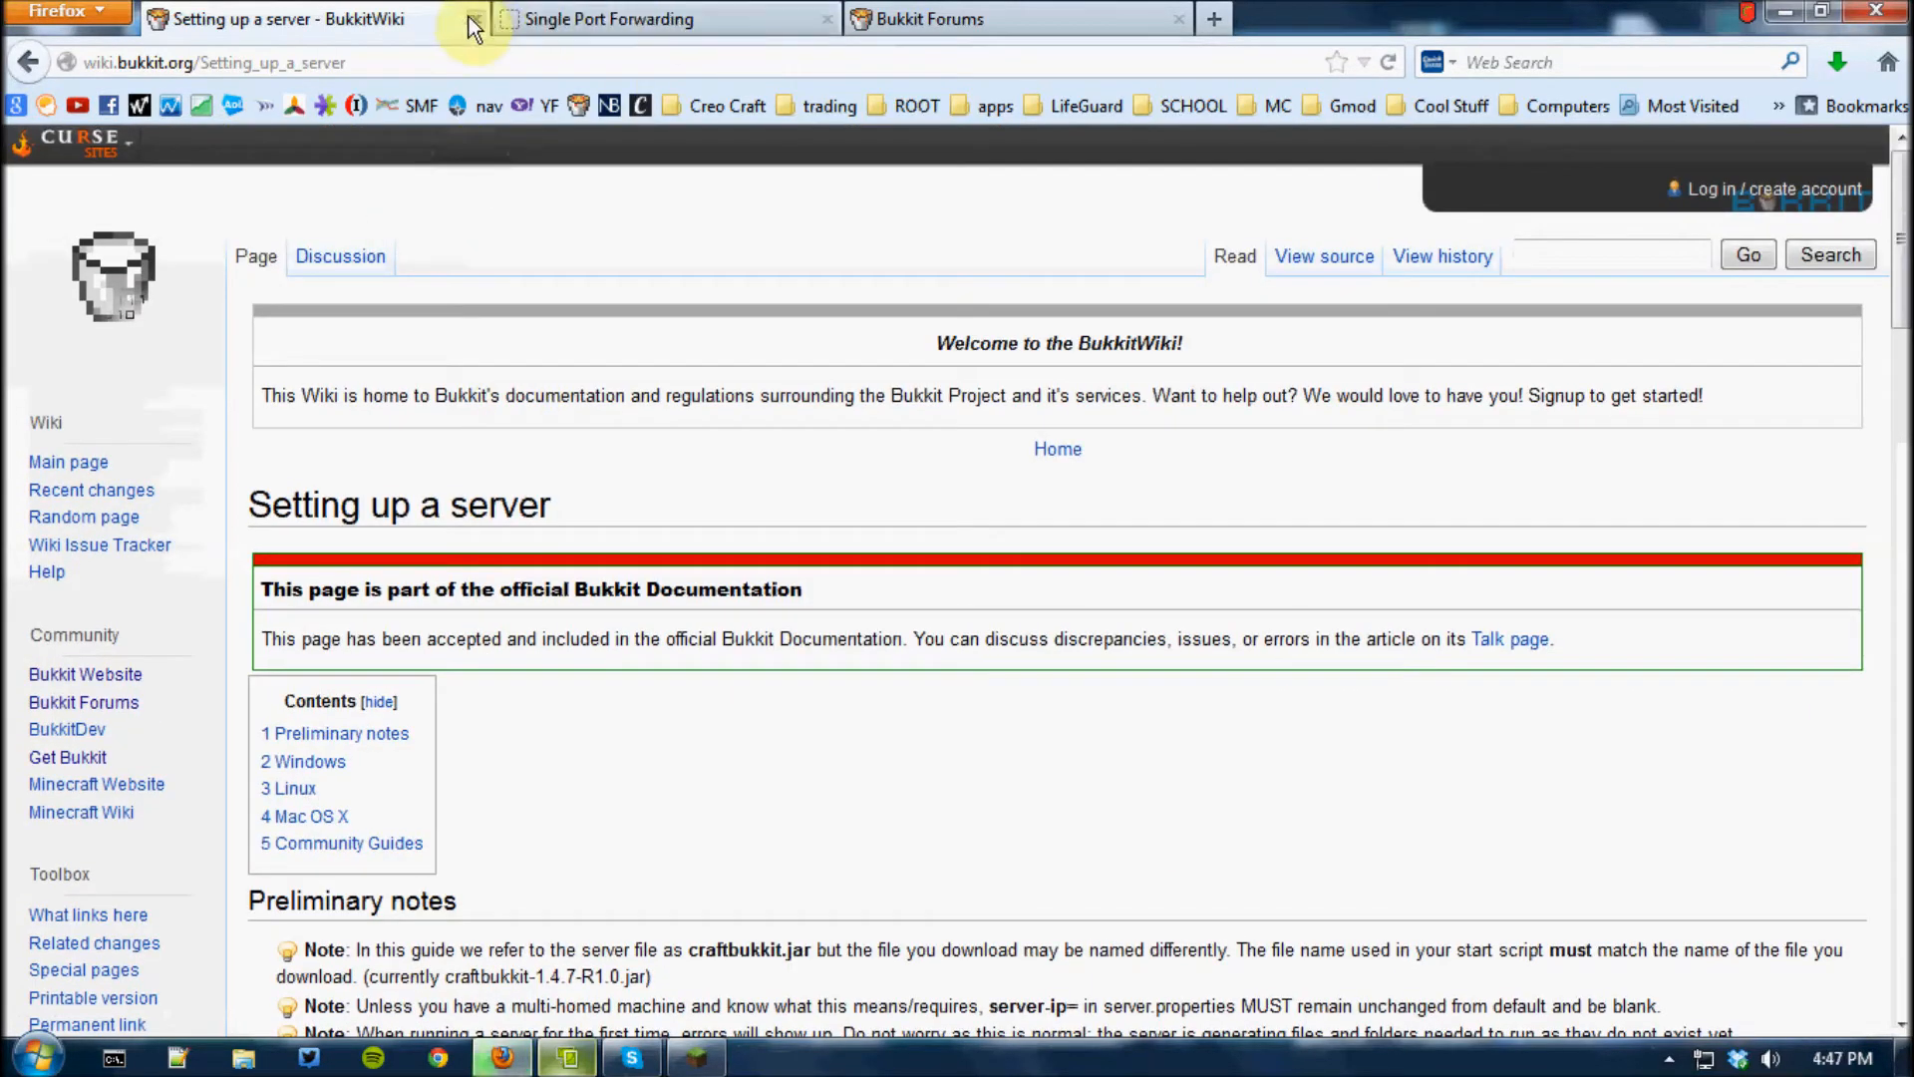
Minimize Firefox, create a folder named server on the desktop and move it to a clear spot beside the other icons
{"action": "left_click", "coordinate": [1785, 12]}
{"action": "right_click", "coordinate": [842, 552]}
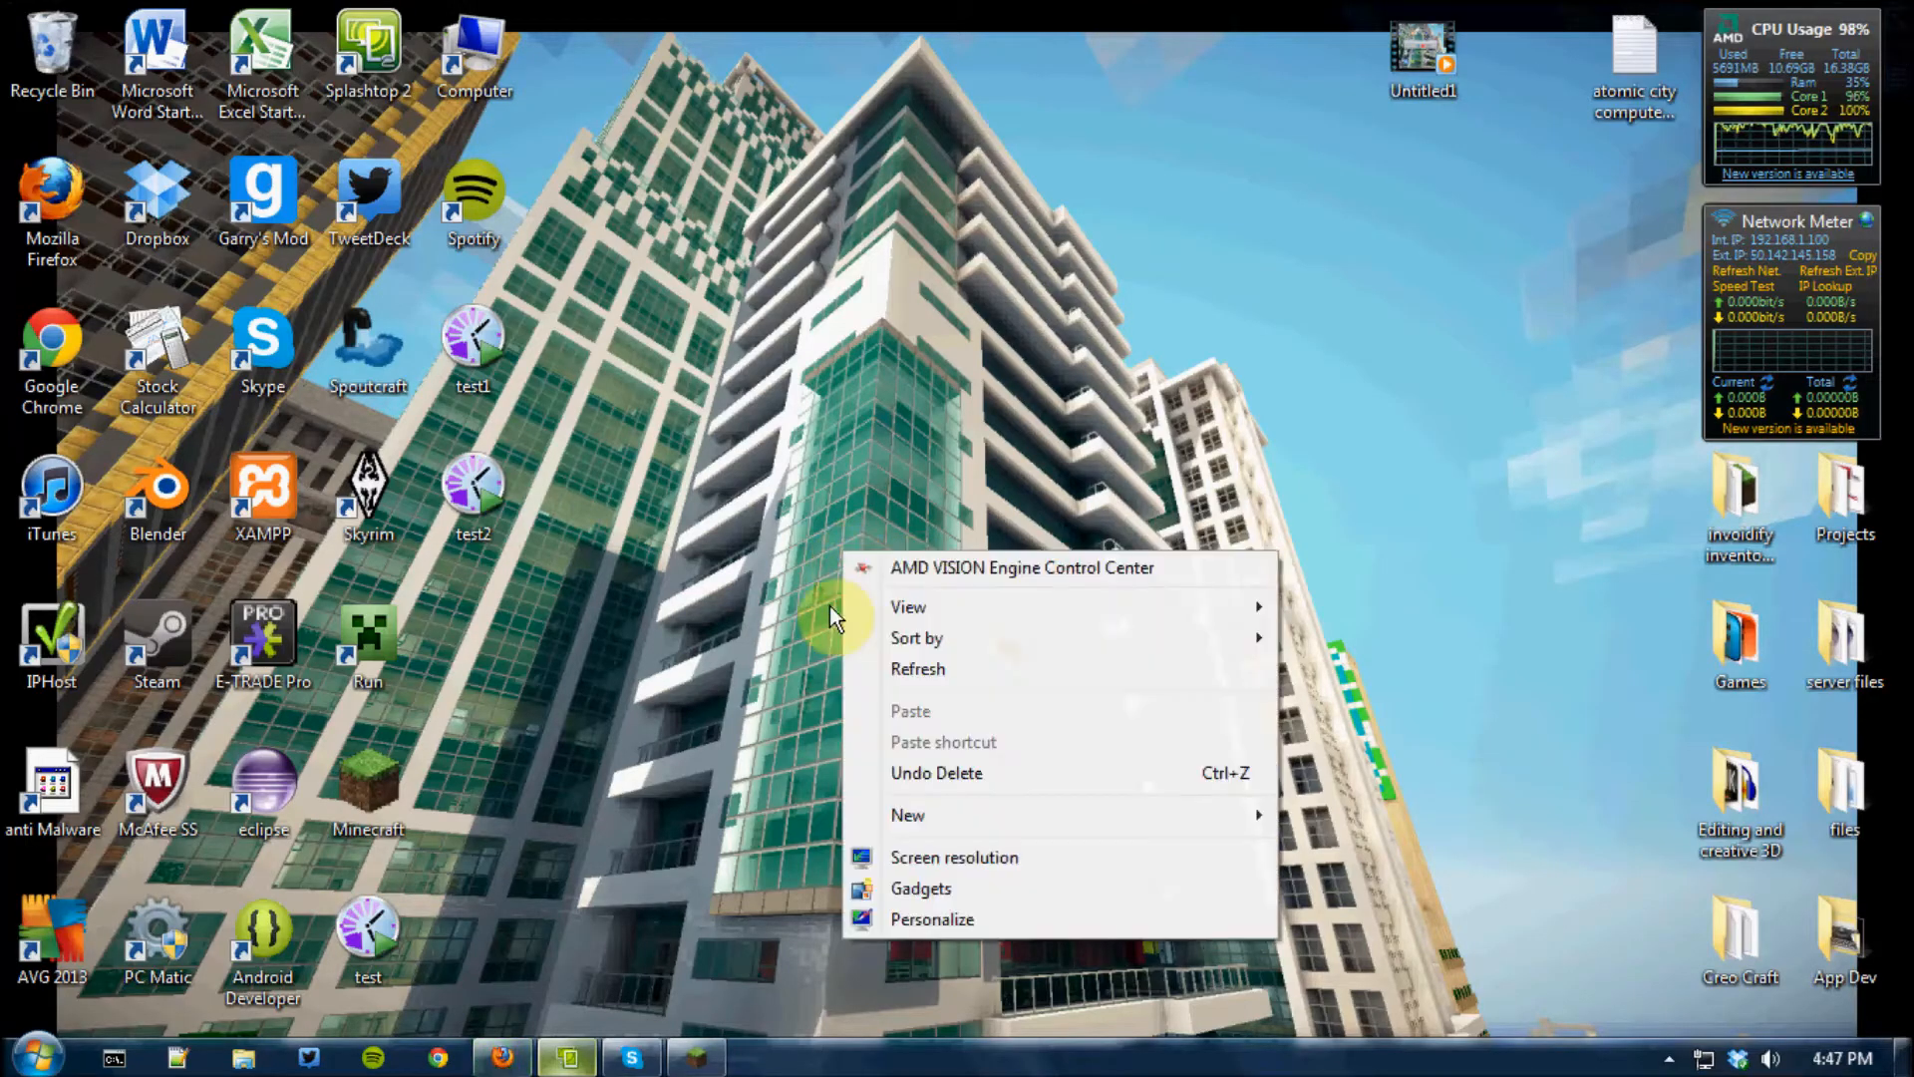
{"action": "mouse_move", "coordinate": [993, 816]}
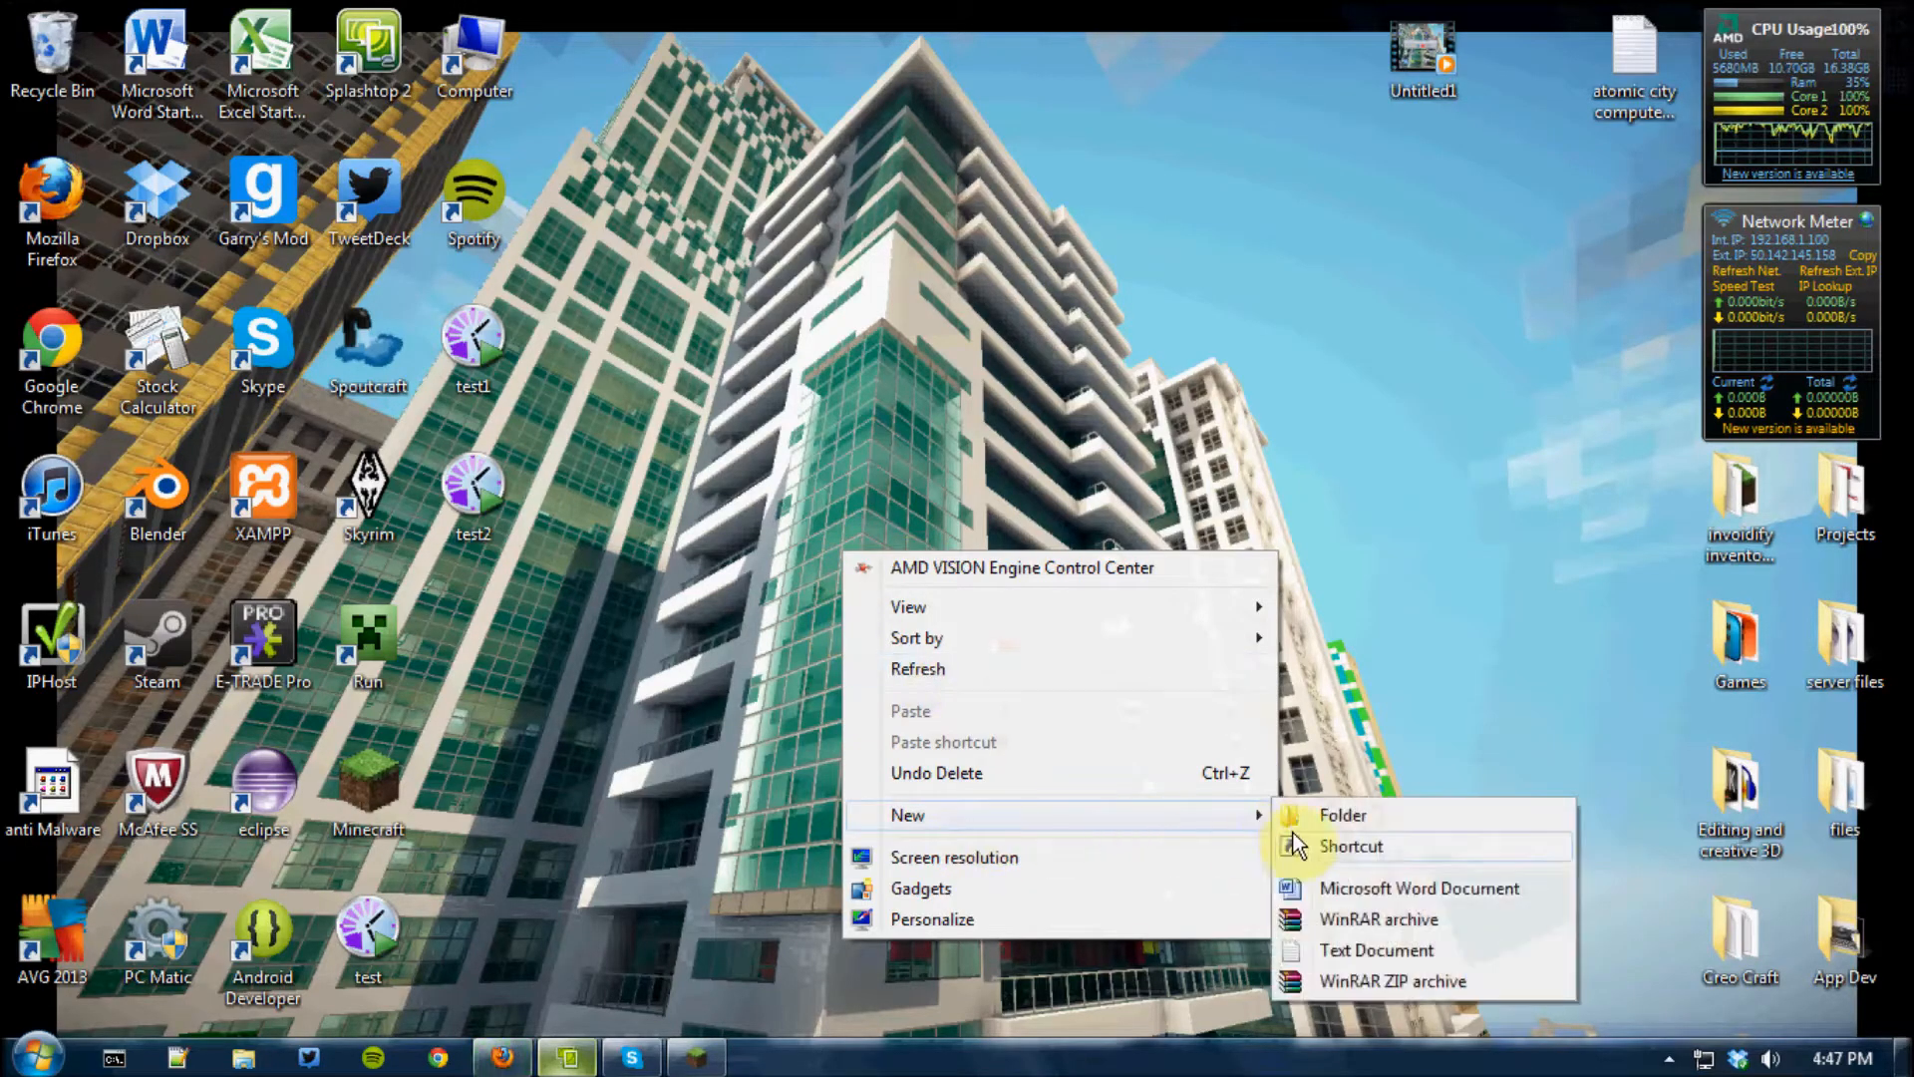
{"action": "left_click", "coordinate": [1356, 816]}
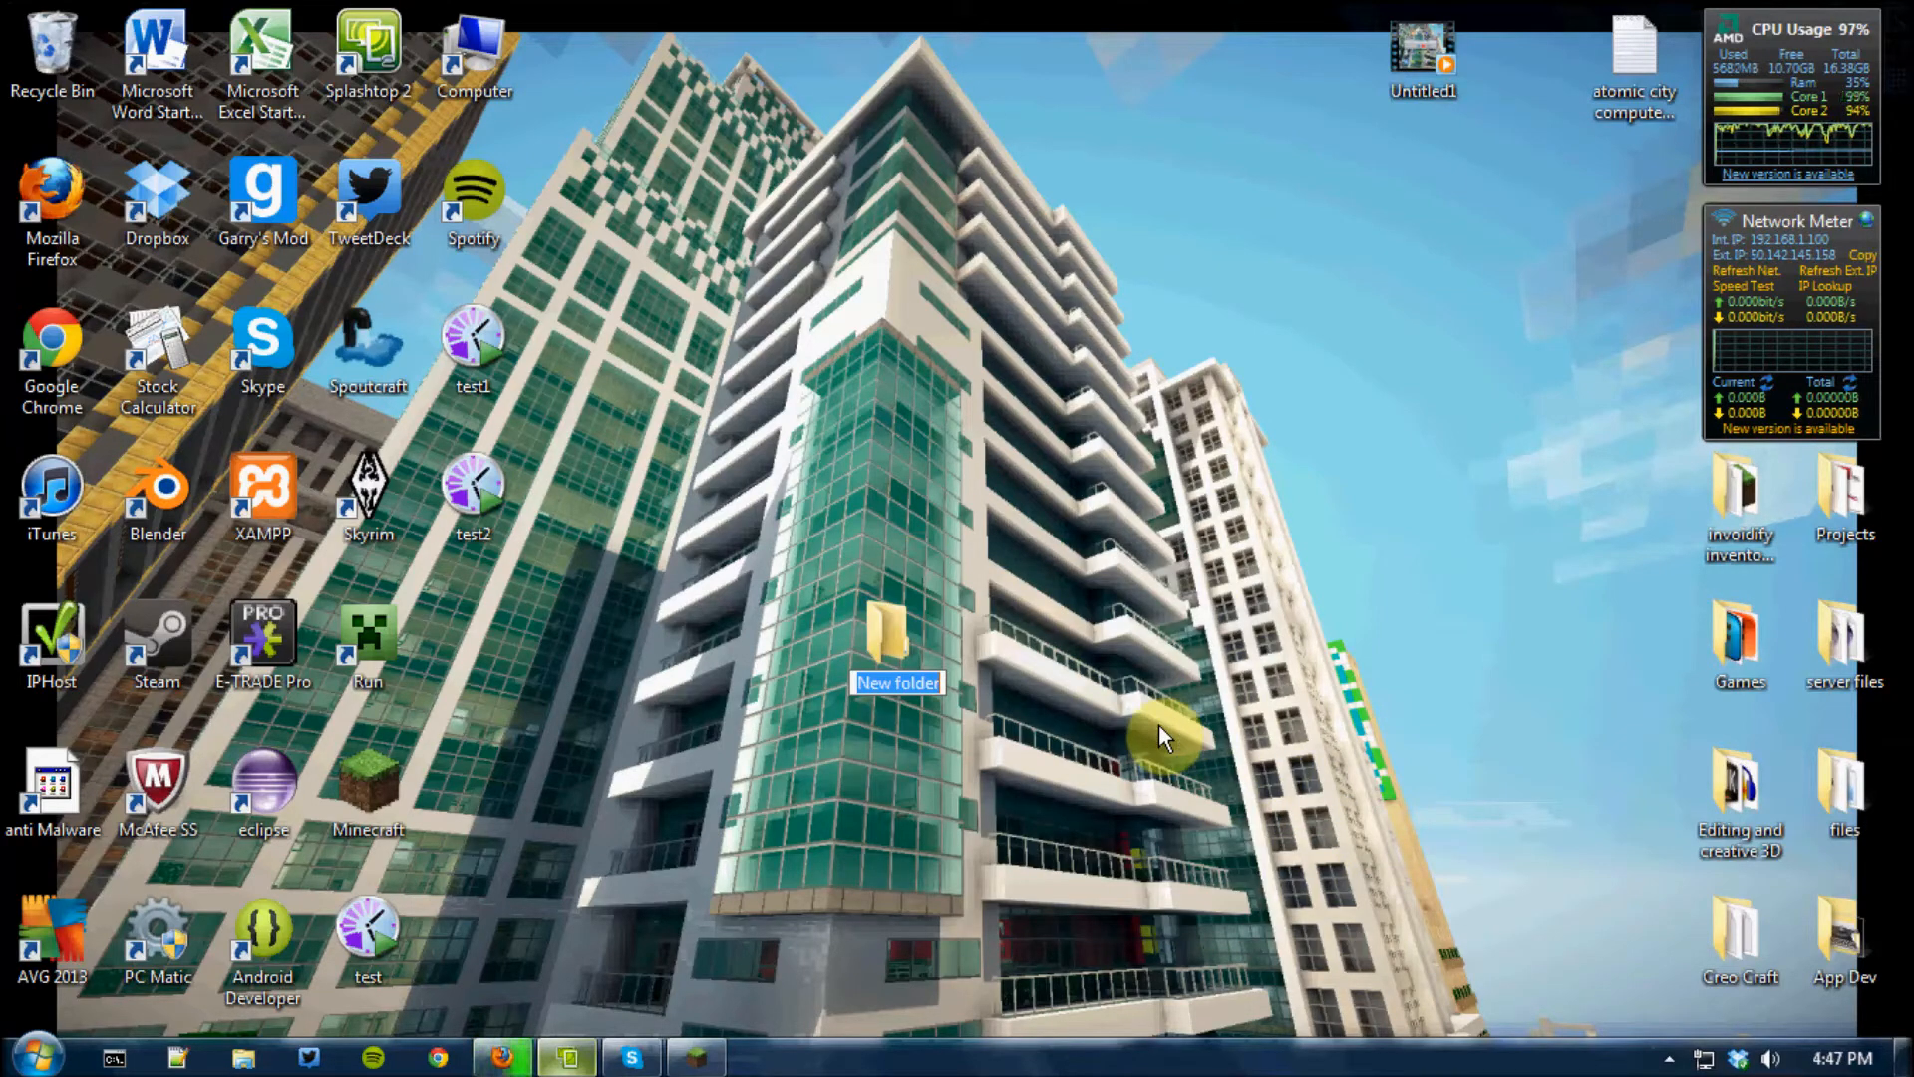
{"action": "type", "text": "serv"}
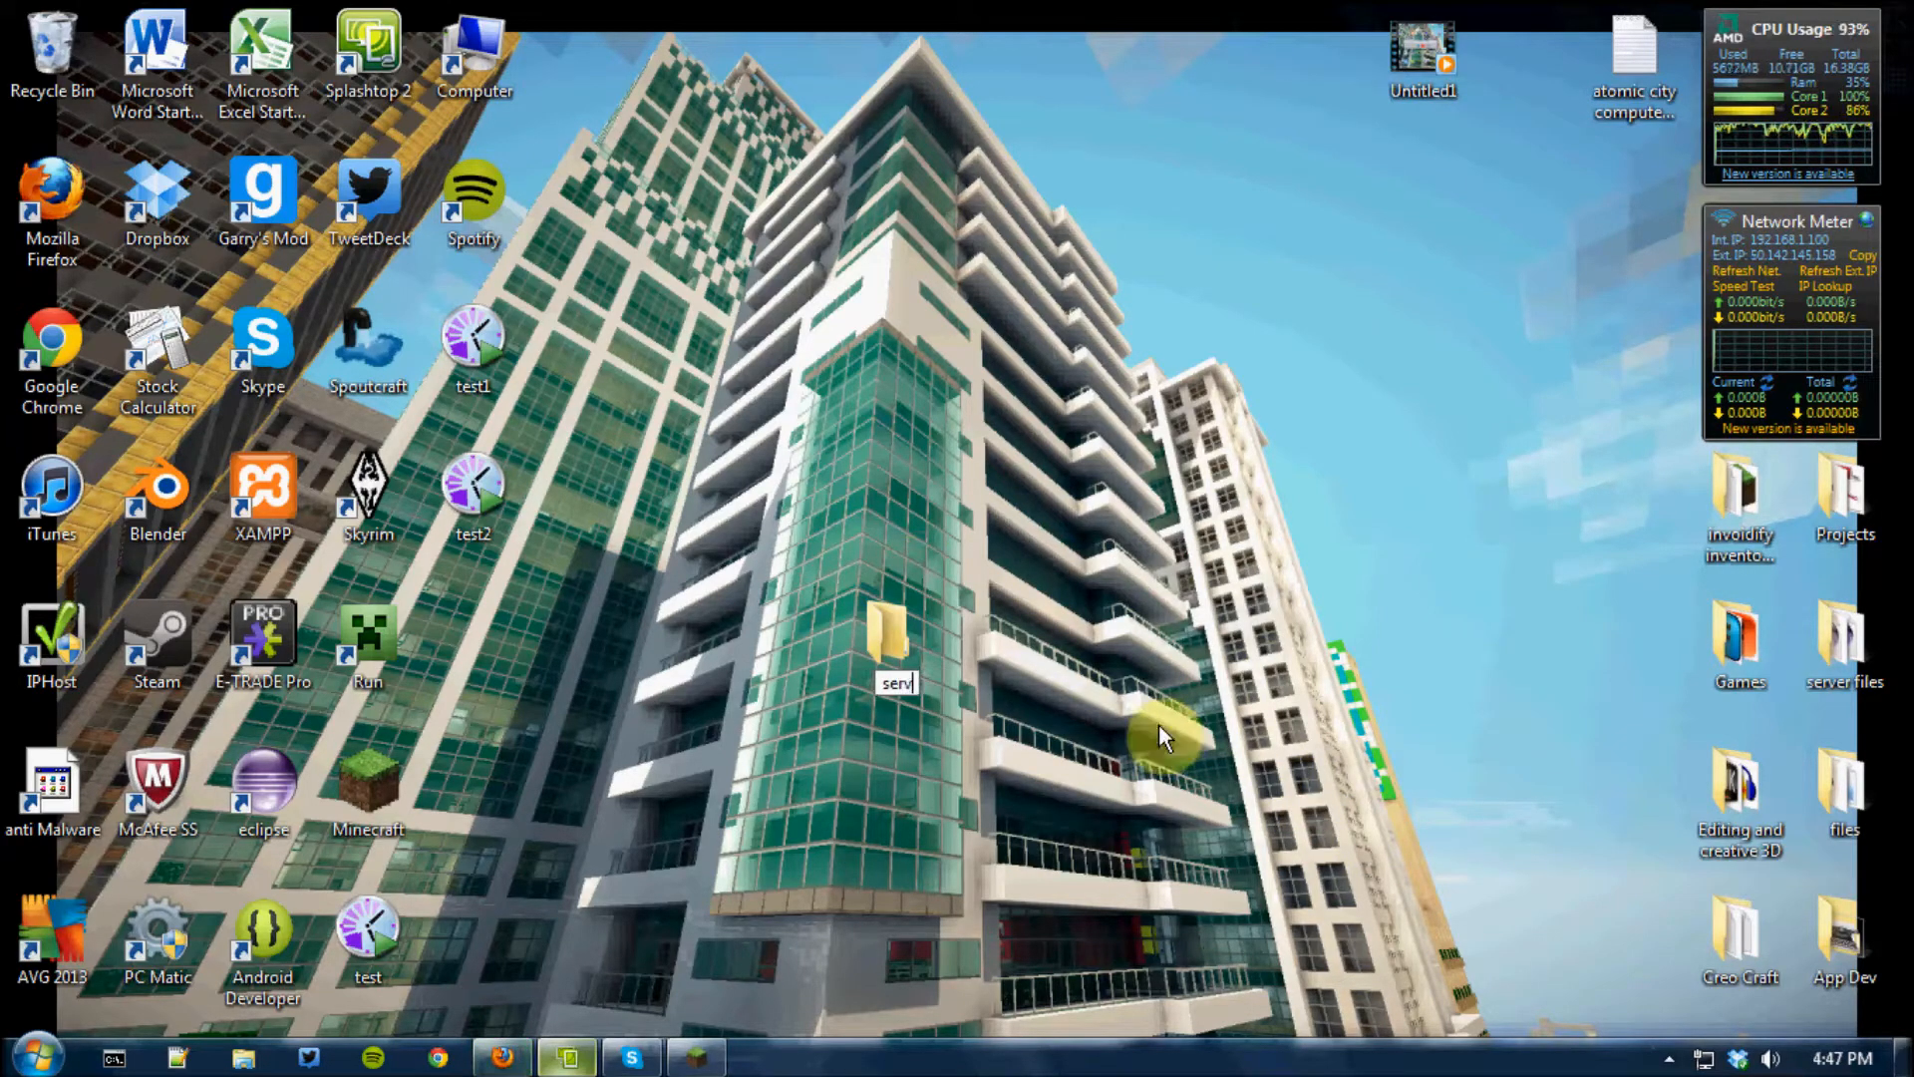
{"action": "type", "text": "er"}
{"action": "left_click", "coordinate": [1159, 724]}
{"action": "left_click_drag", "start_coordinate": [888, 643], "coordinate": [1107, 515]}
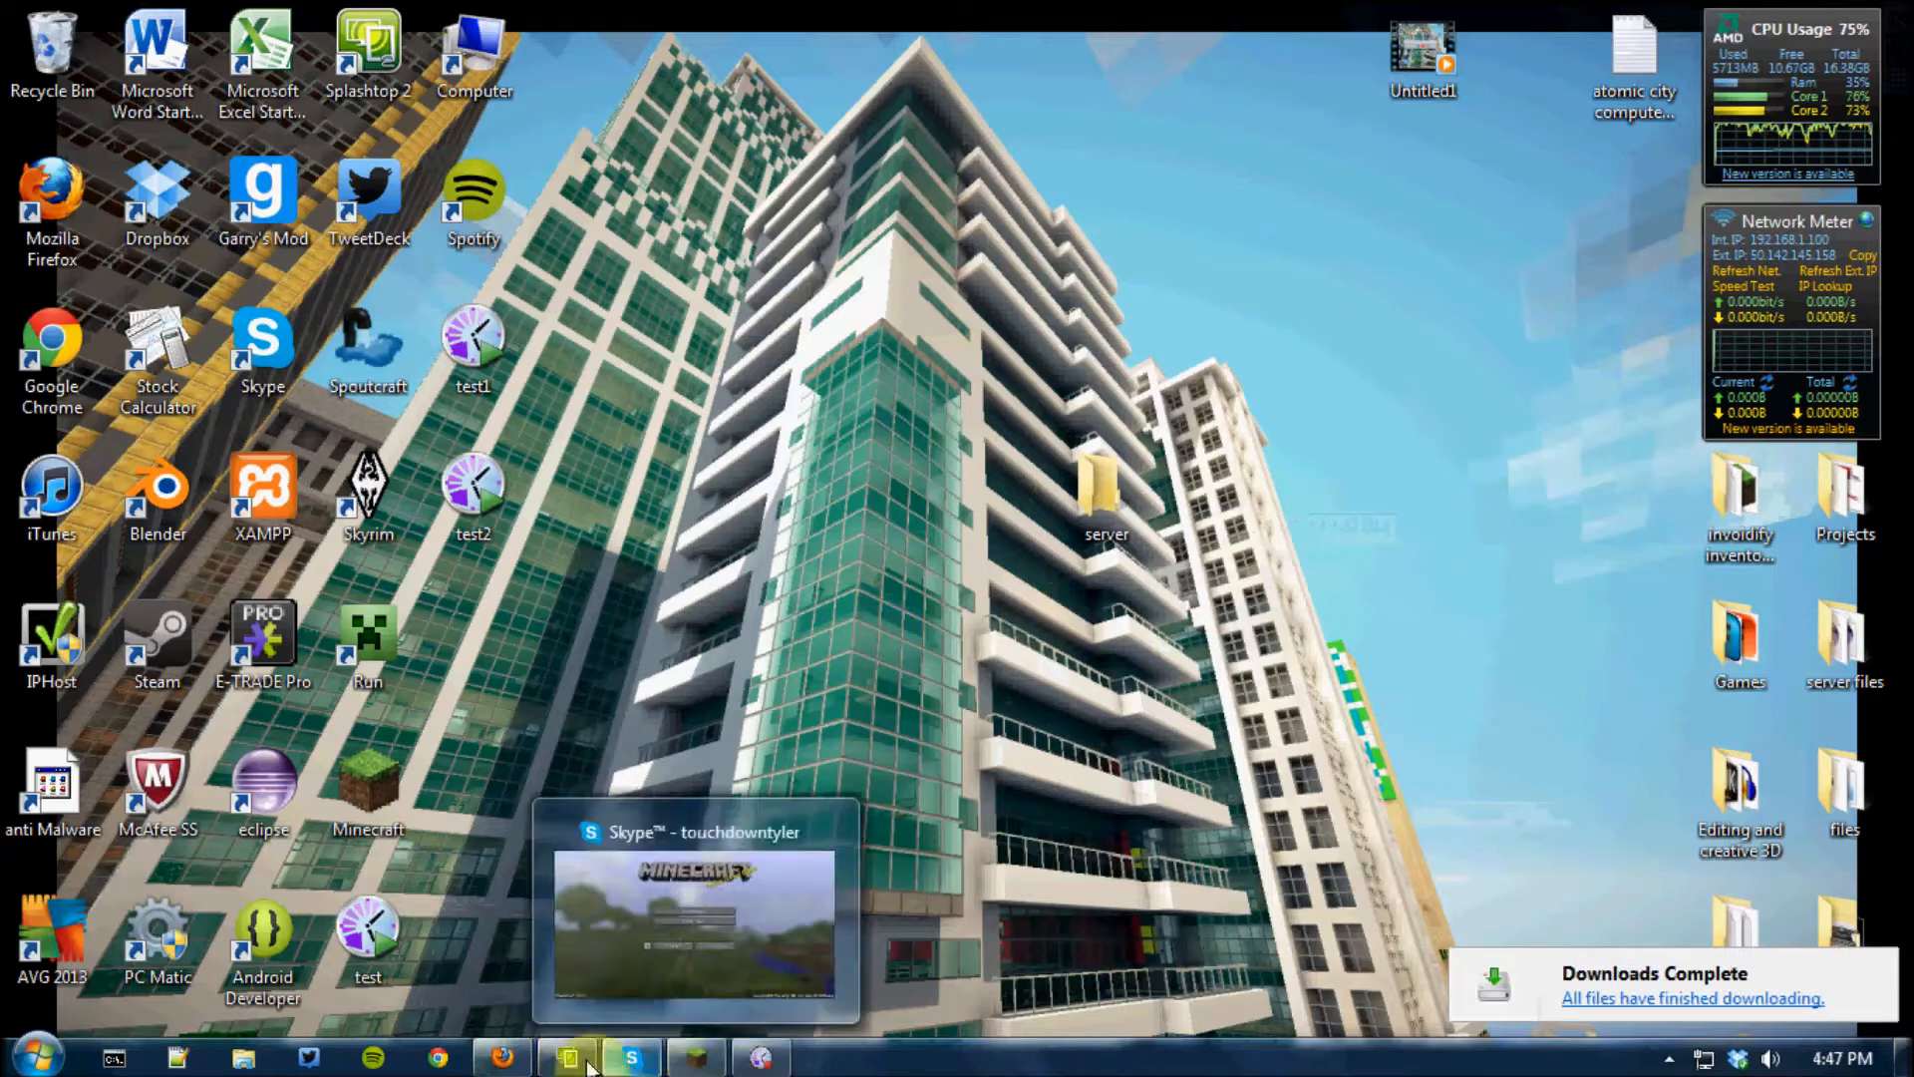
Switch back to the "Setting up a server" guide in Firefox and copy the two-line start script from its Windows section
{"action": "left_click", "coordinate": [512, 1063]}
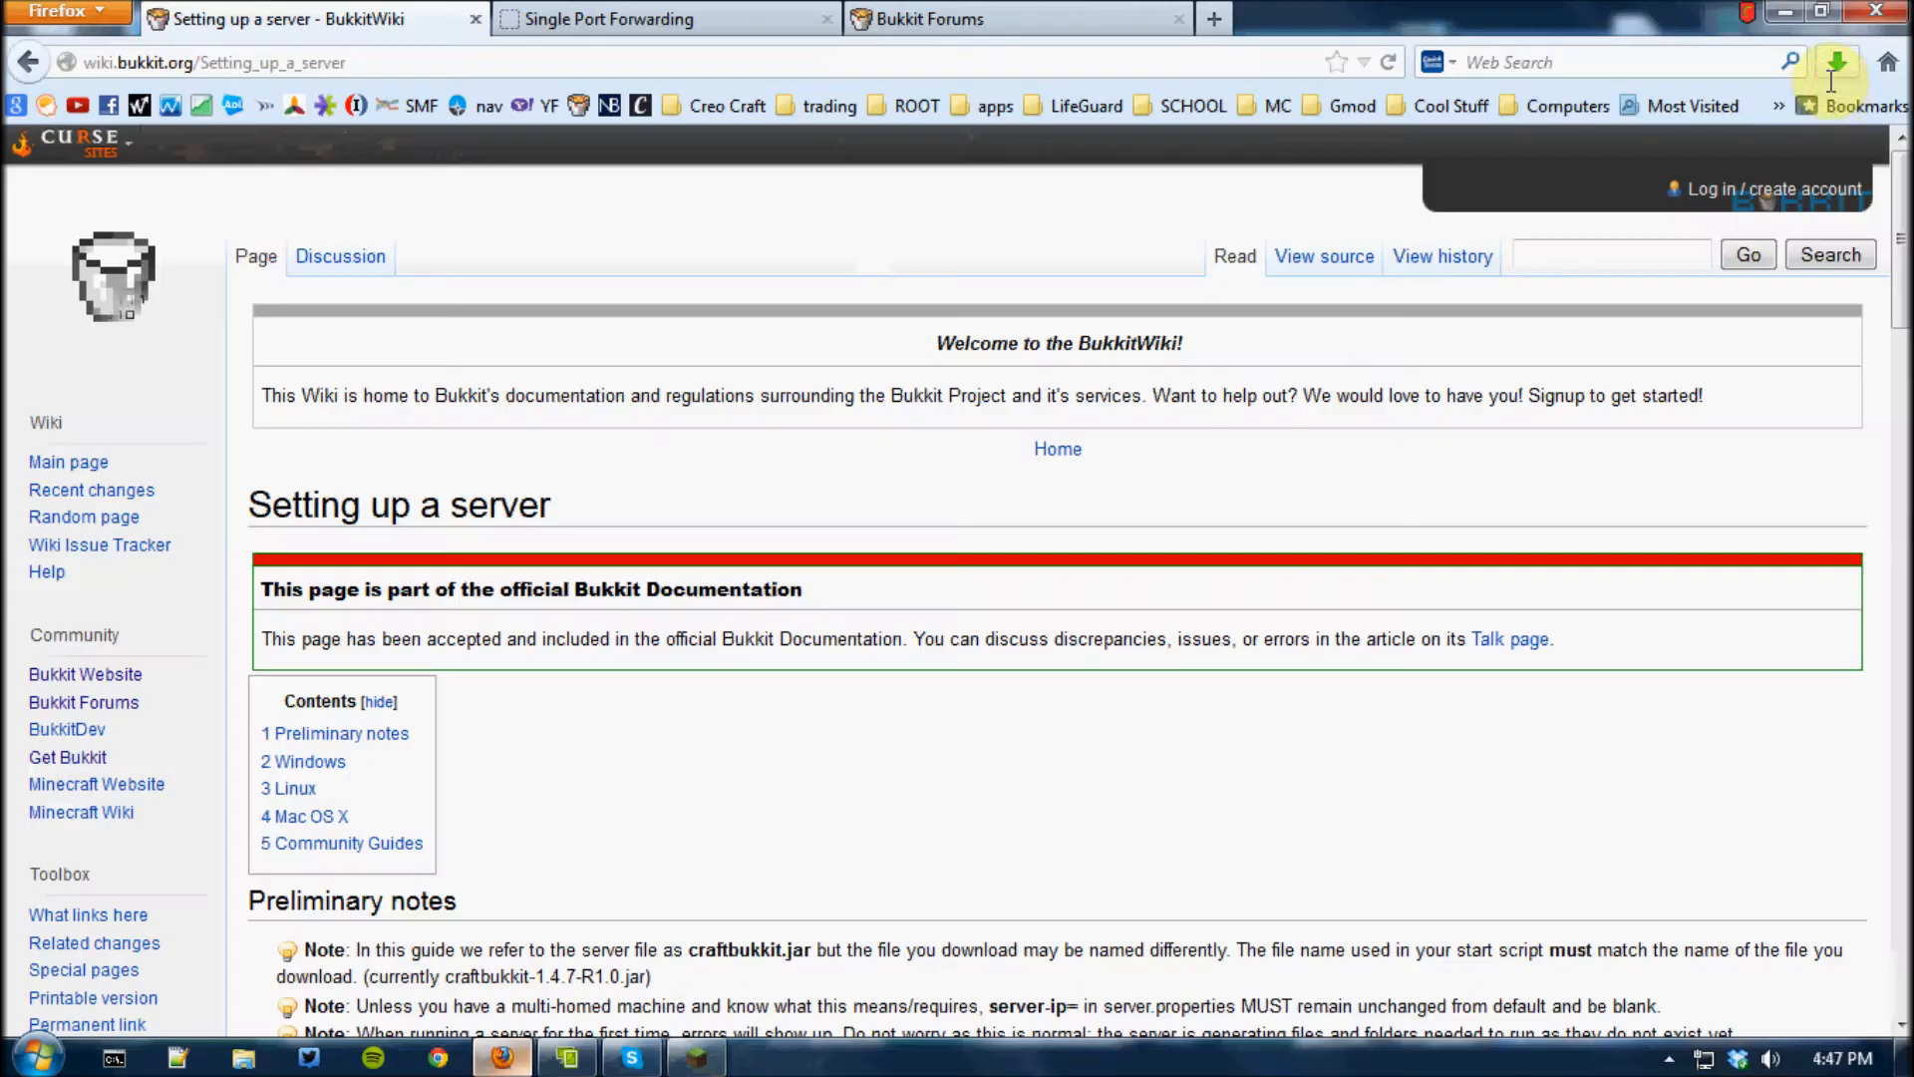
{"action": "left_click", "coordinate": [1832, 62]}
{"action": "left_click", "coordinate": [1822, 12]}
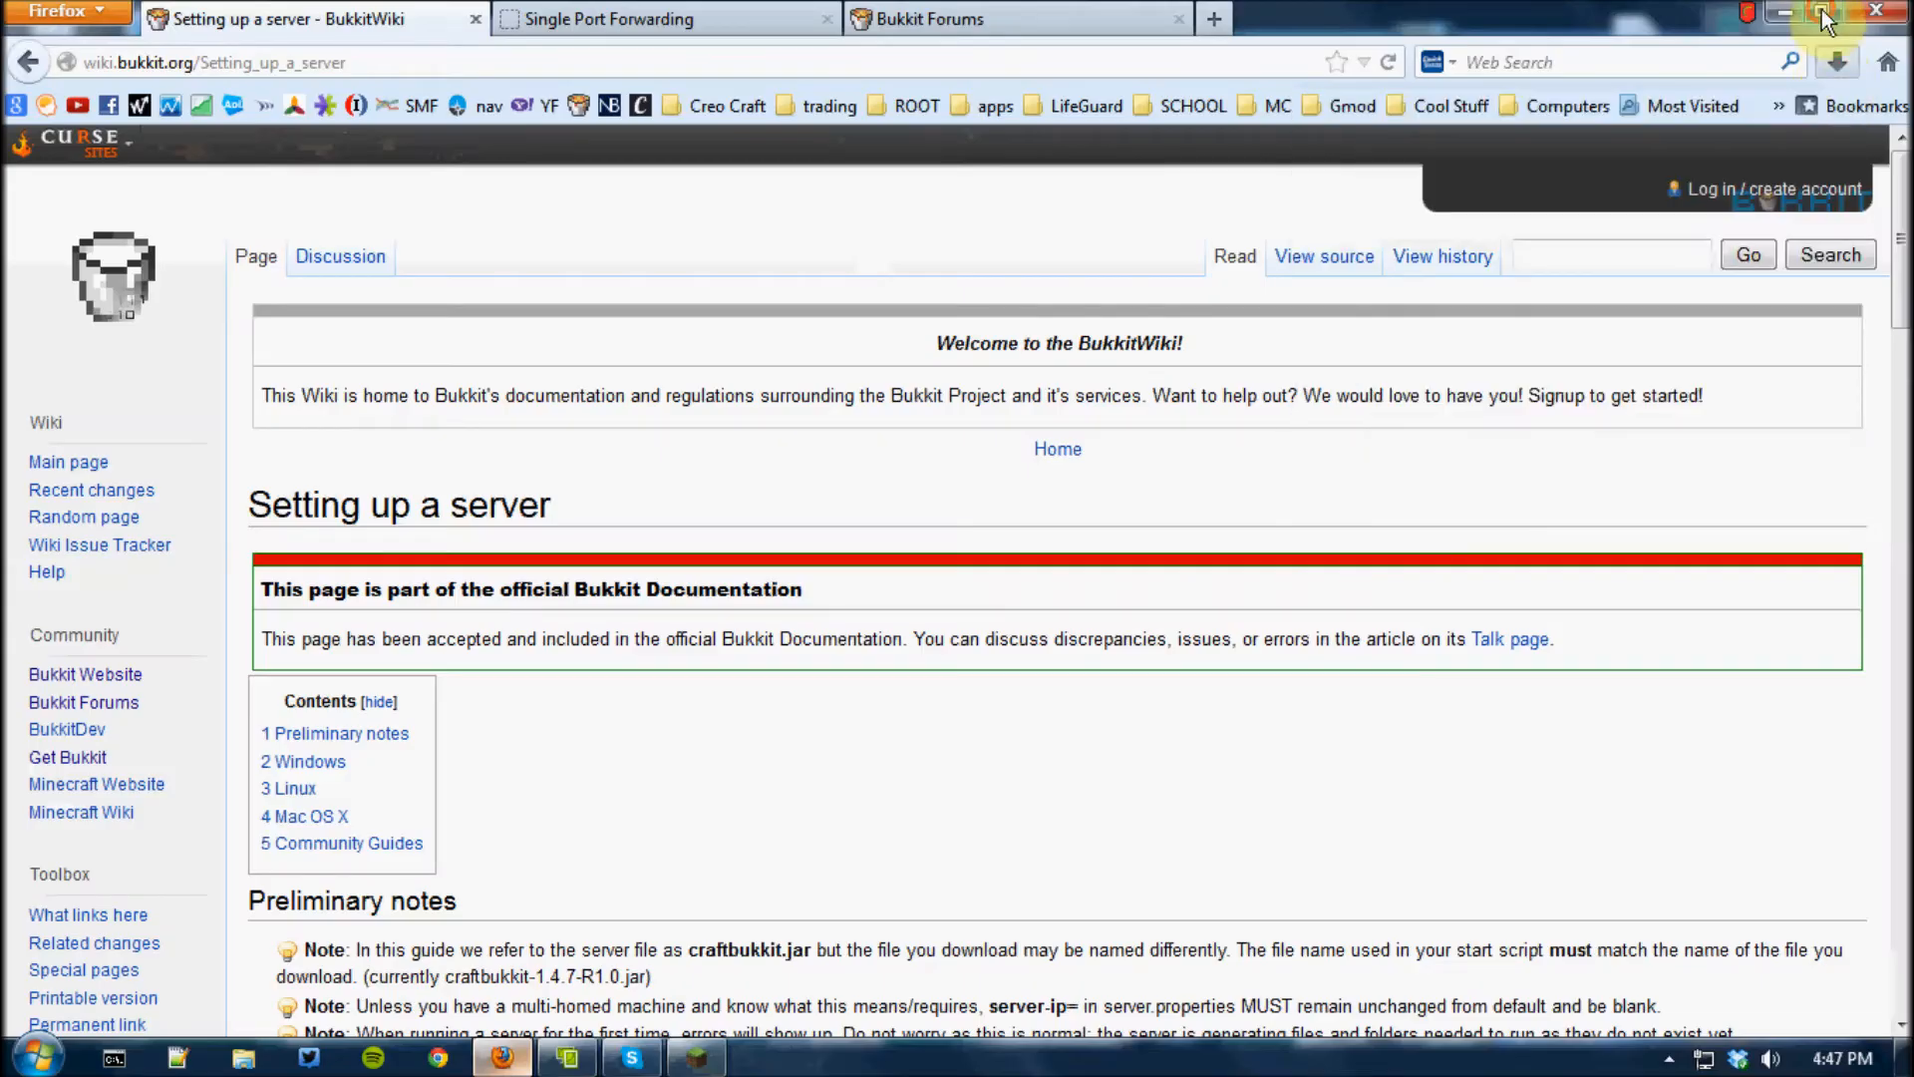
{"action": "scroll", "coordinate": [973, 607], "scroll_direction": "down", "scroll_amount": 10}
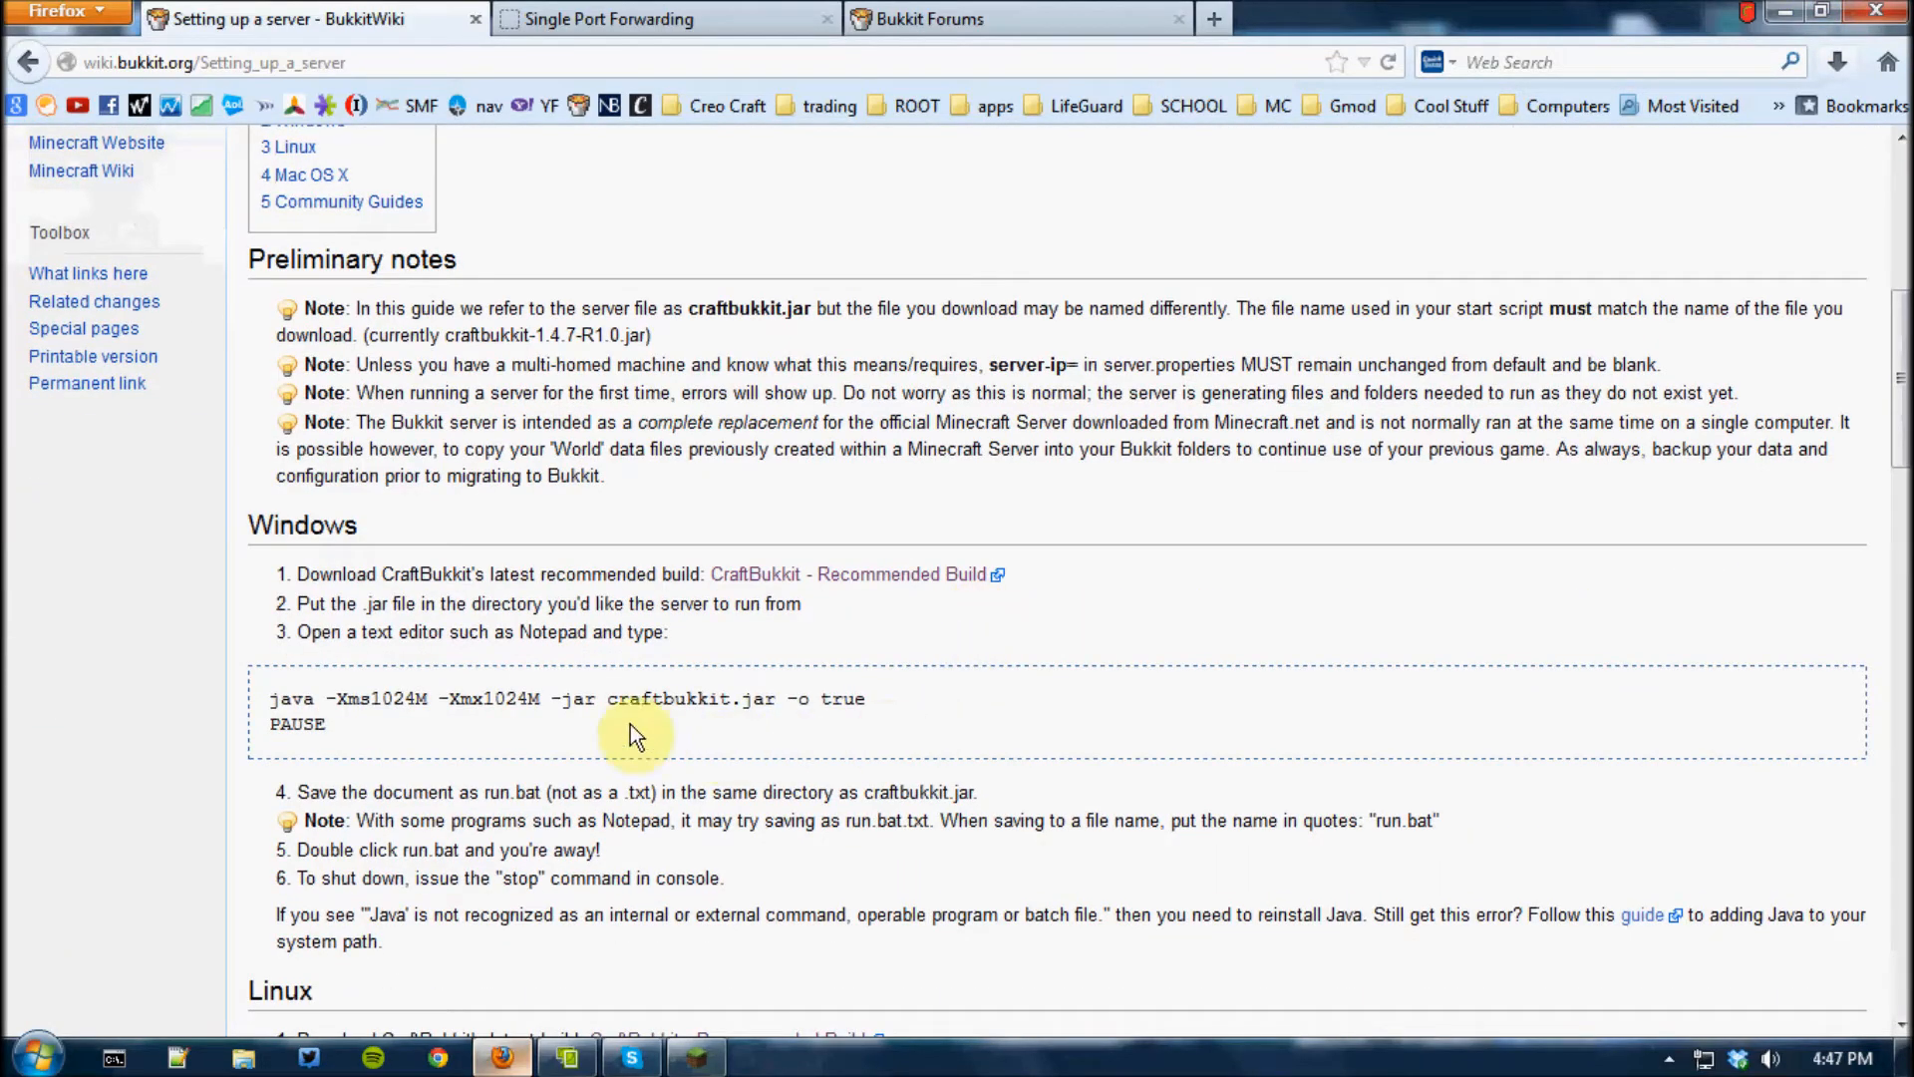
{"action": "left_click_drag", "start_coordinate": [303, 717], "coordinate": [264, 710]}
{"action": "right_click", "coordinate": [284, 708]}
{"action": "left_click", "coordinate": [264, 706]}
{"action": "left_click_drag", "start_coordinate": [319, 731], "coordinate": [280, 706]}
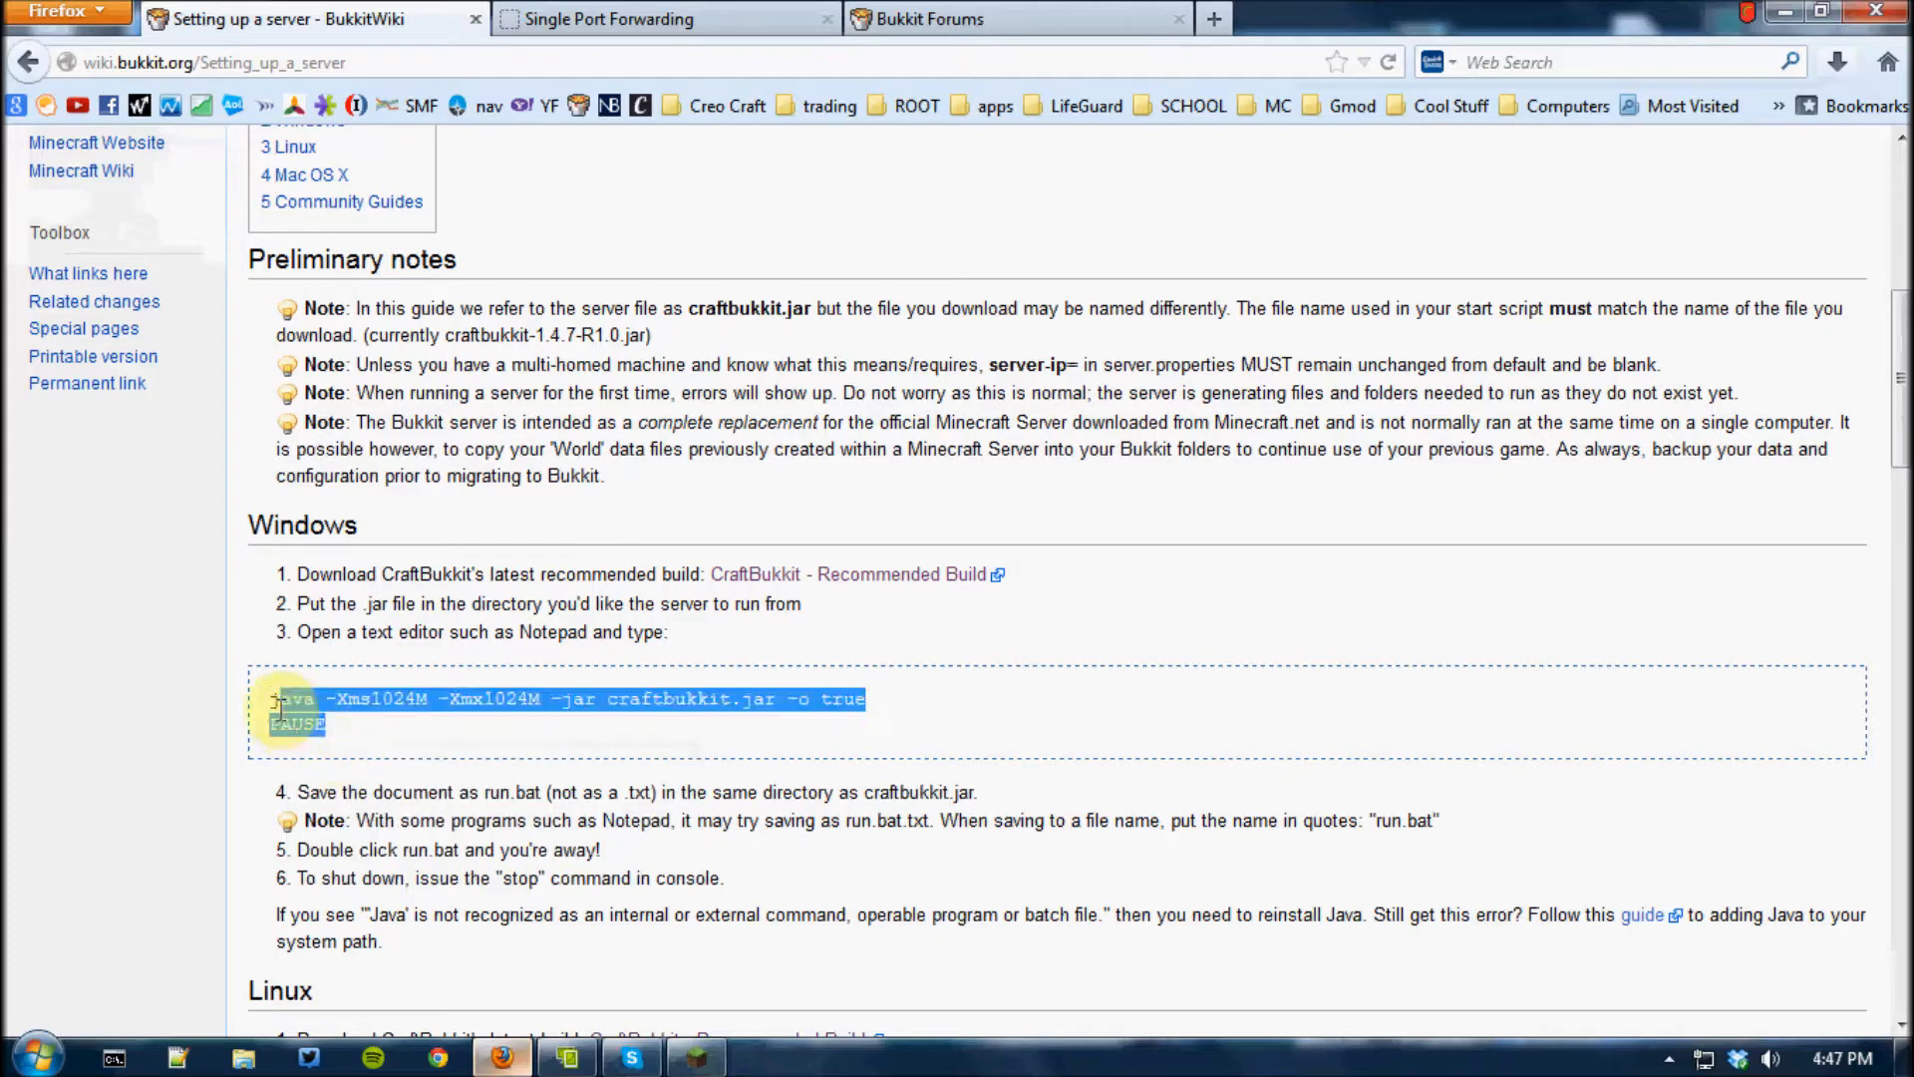
{"action": "right_click", "coordinate": [268, 705]}
{"action": "left_click", "coordinate": [339, 733]}
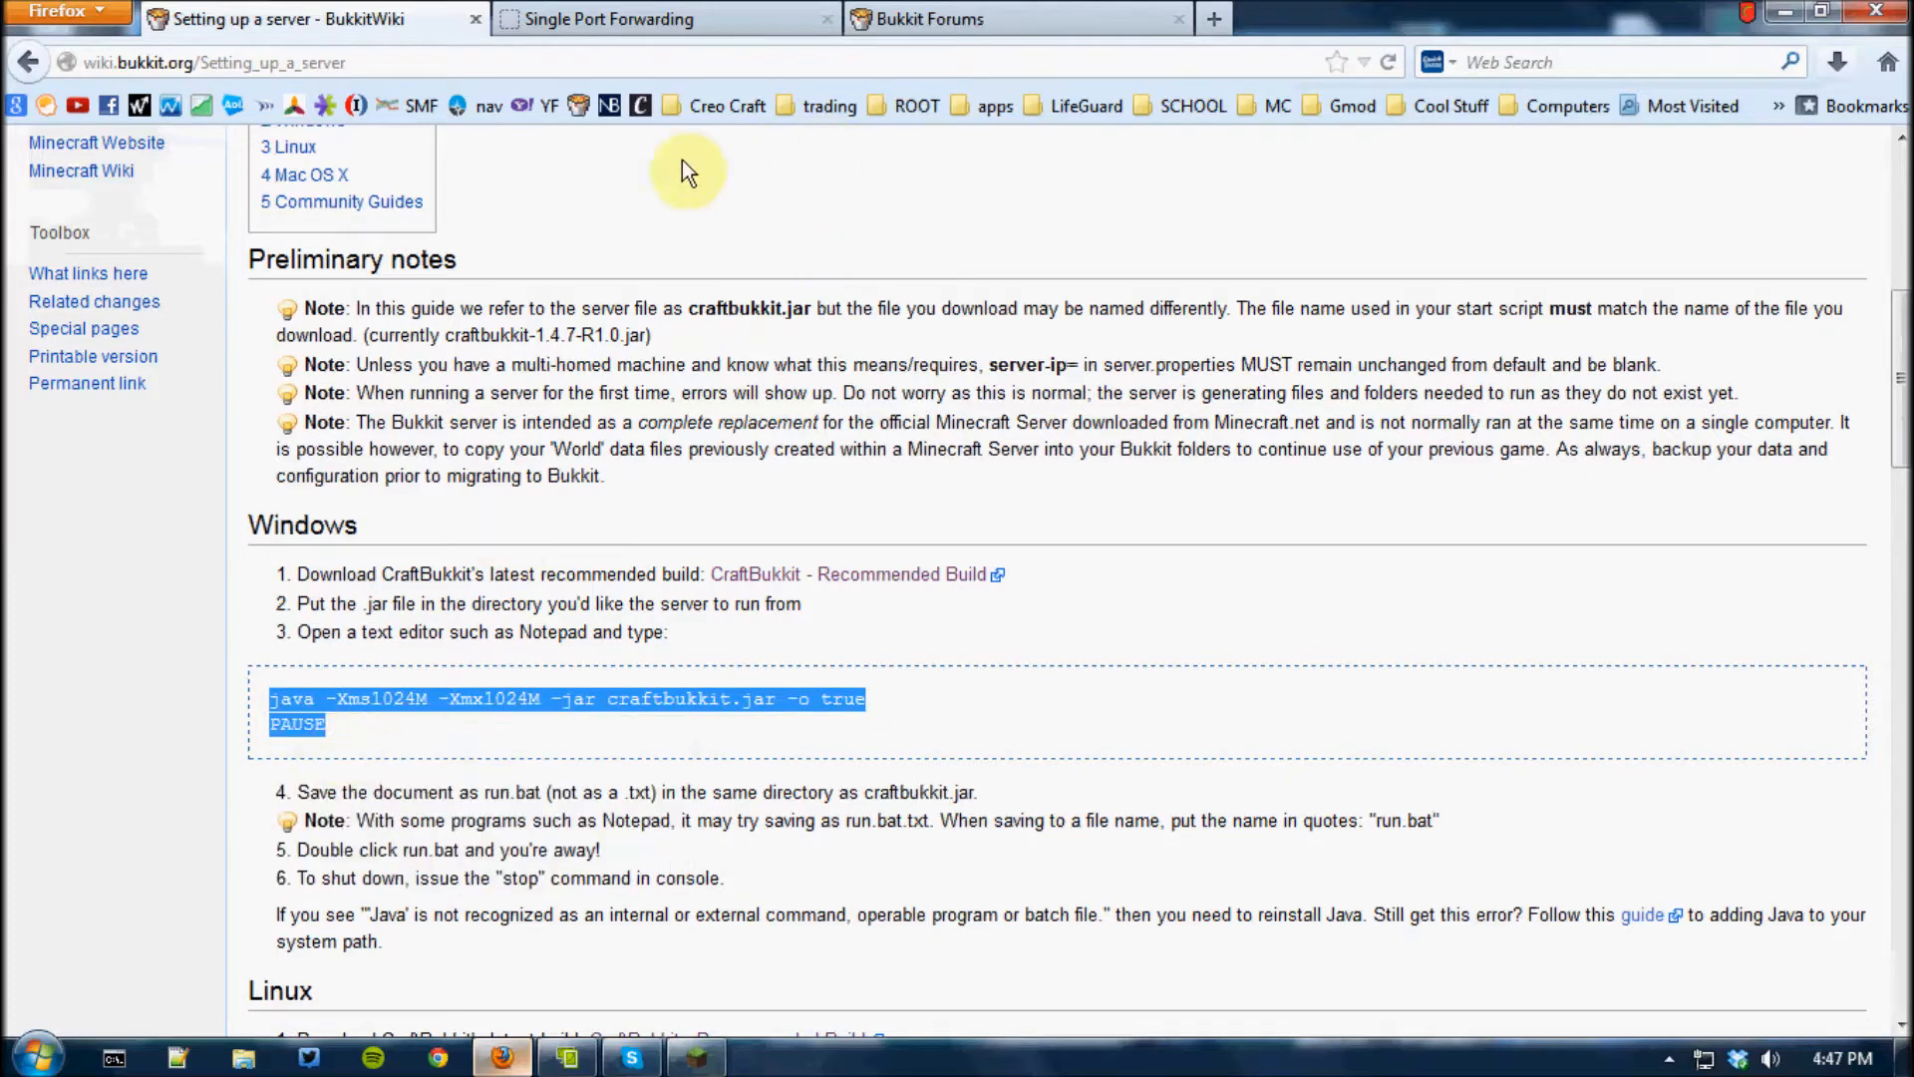
Go to the bukkit.org home page, follow Get CraftBukkit to the setup guide and copy the Windows java/PAUSE script
{"action": "left_click", "coordinate": [576, 92]}
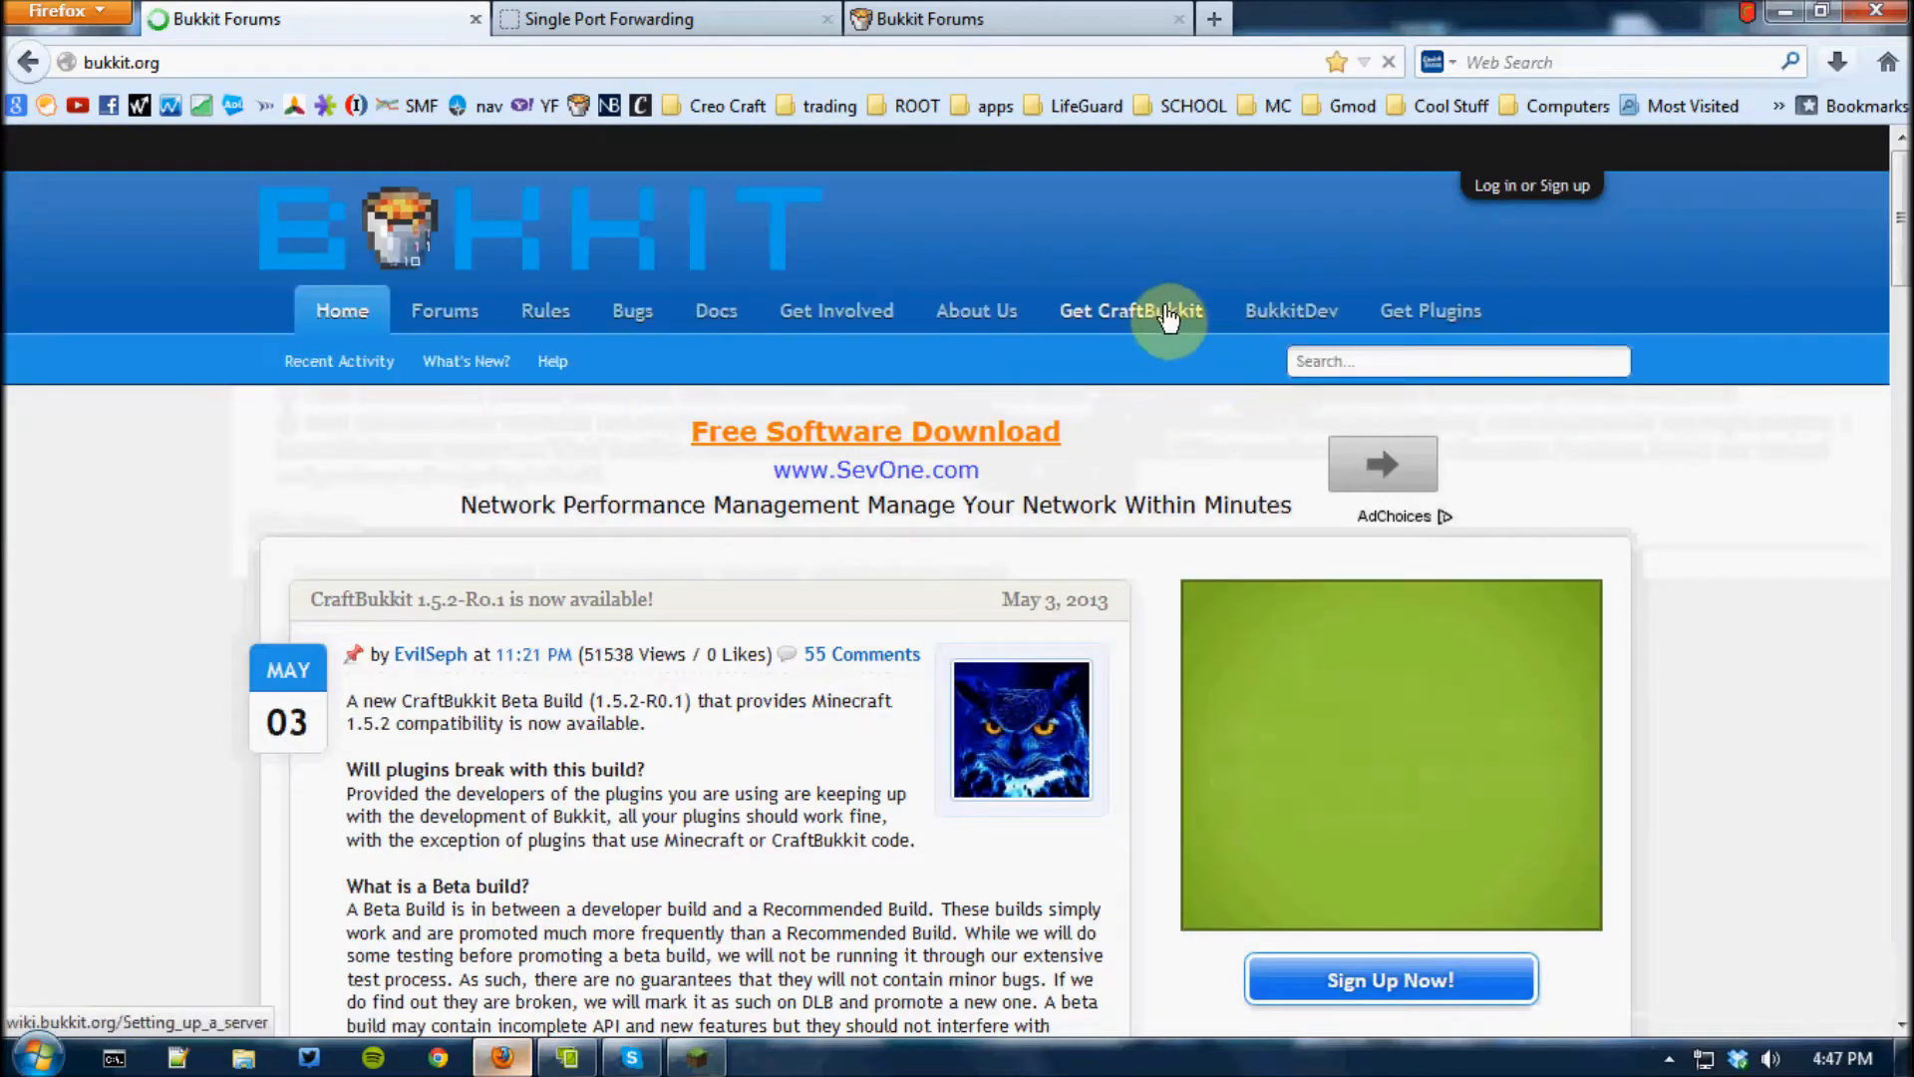
{"action": "left_click", "coordinate": [1154, 317]}
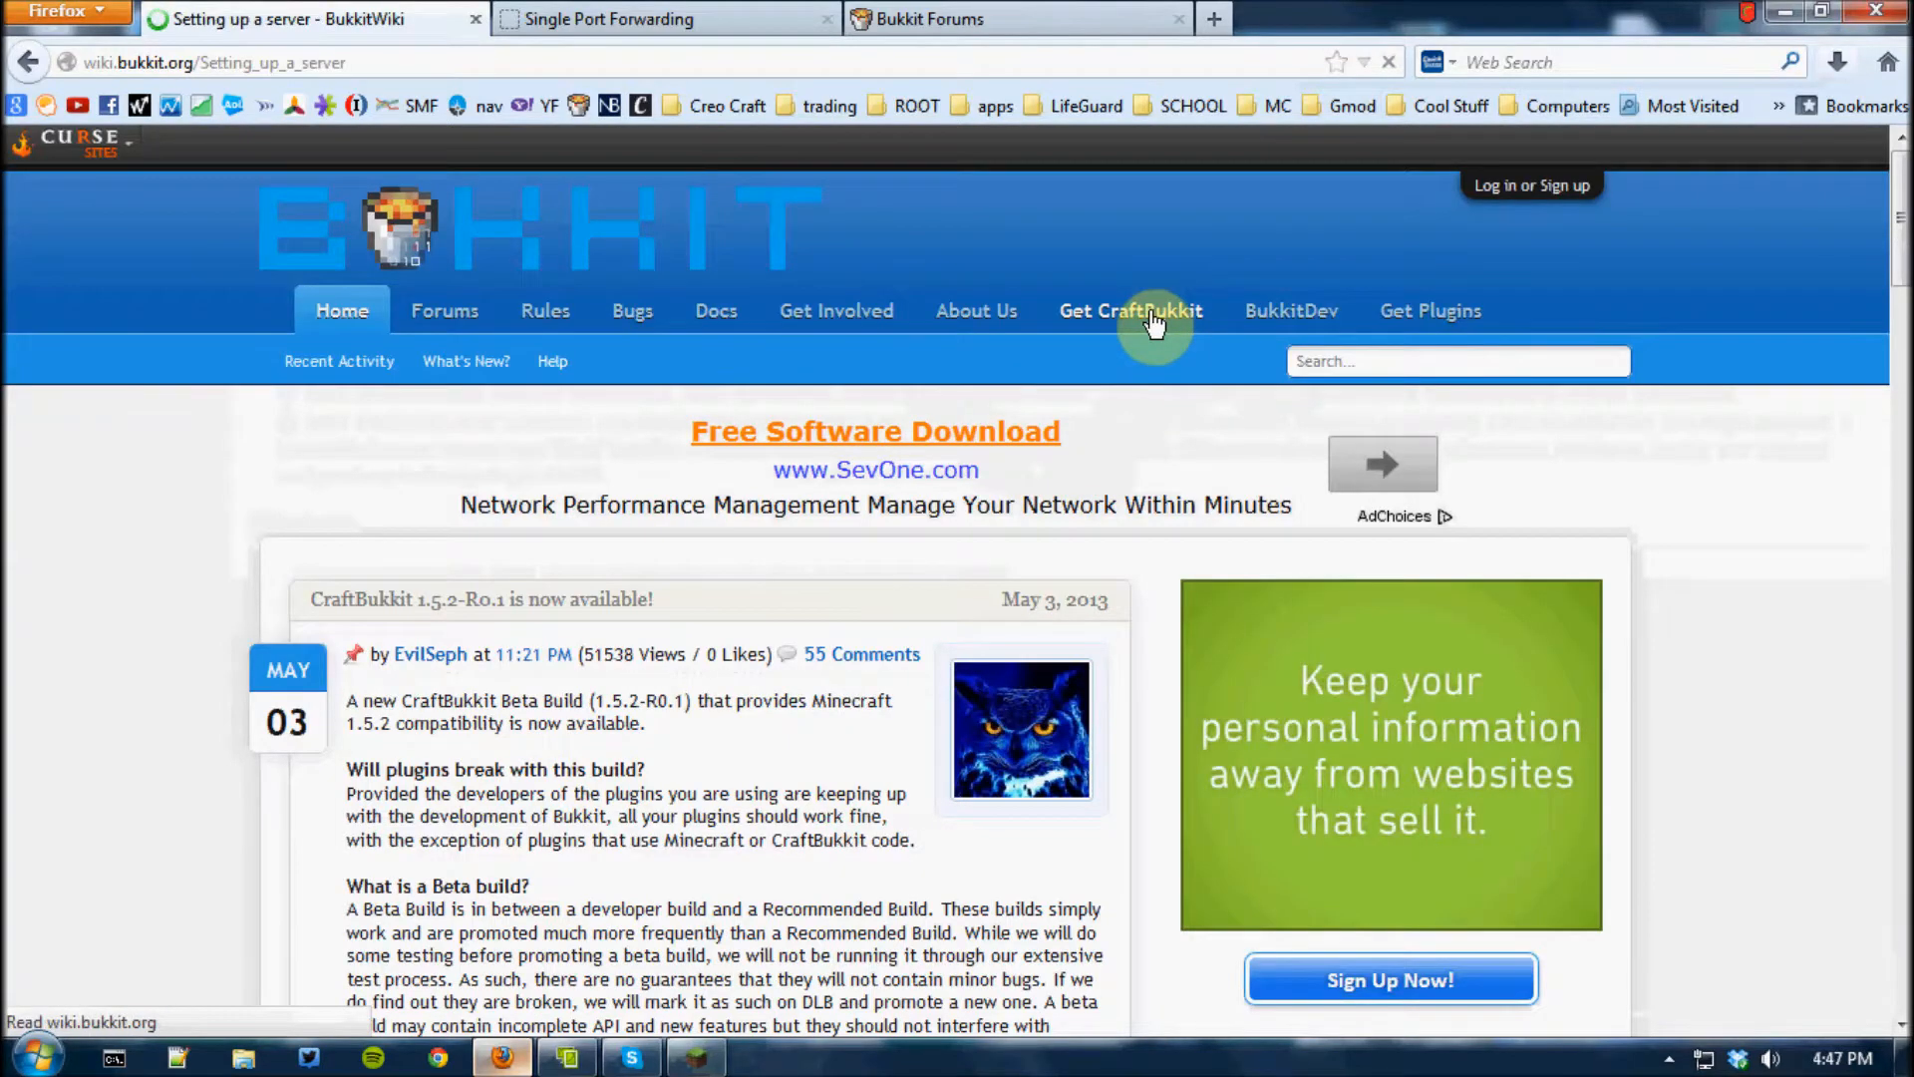
{"action": "scroll", "coordinate": [602, 776], "scroll_direction": "down", "scroll_amount": 10}
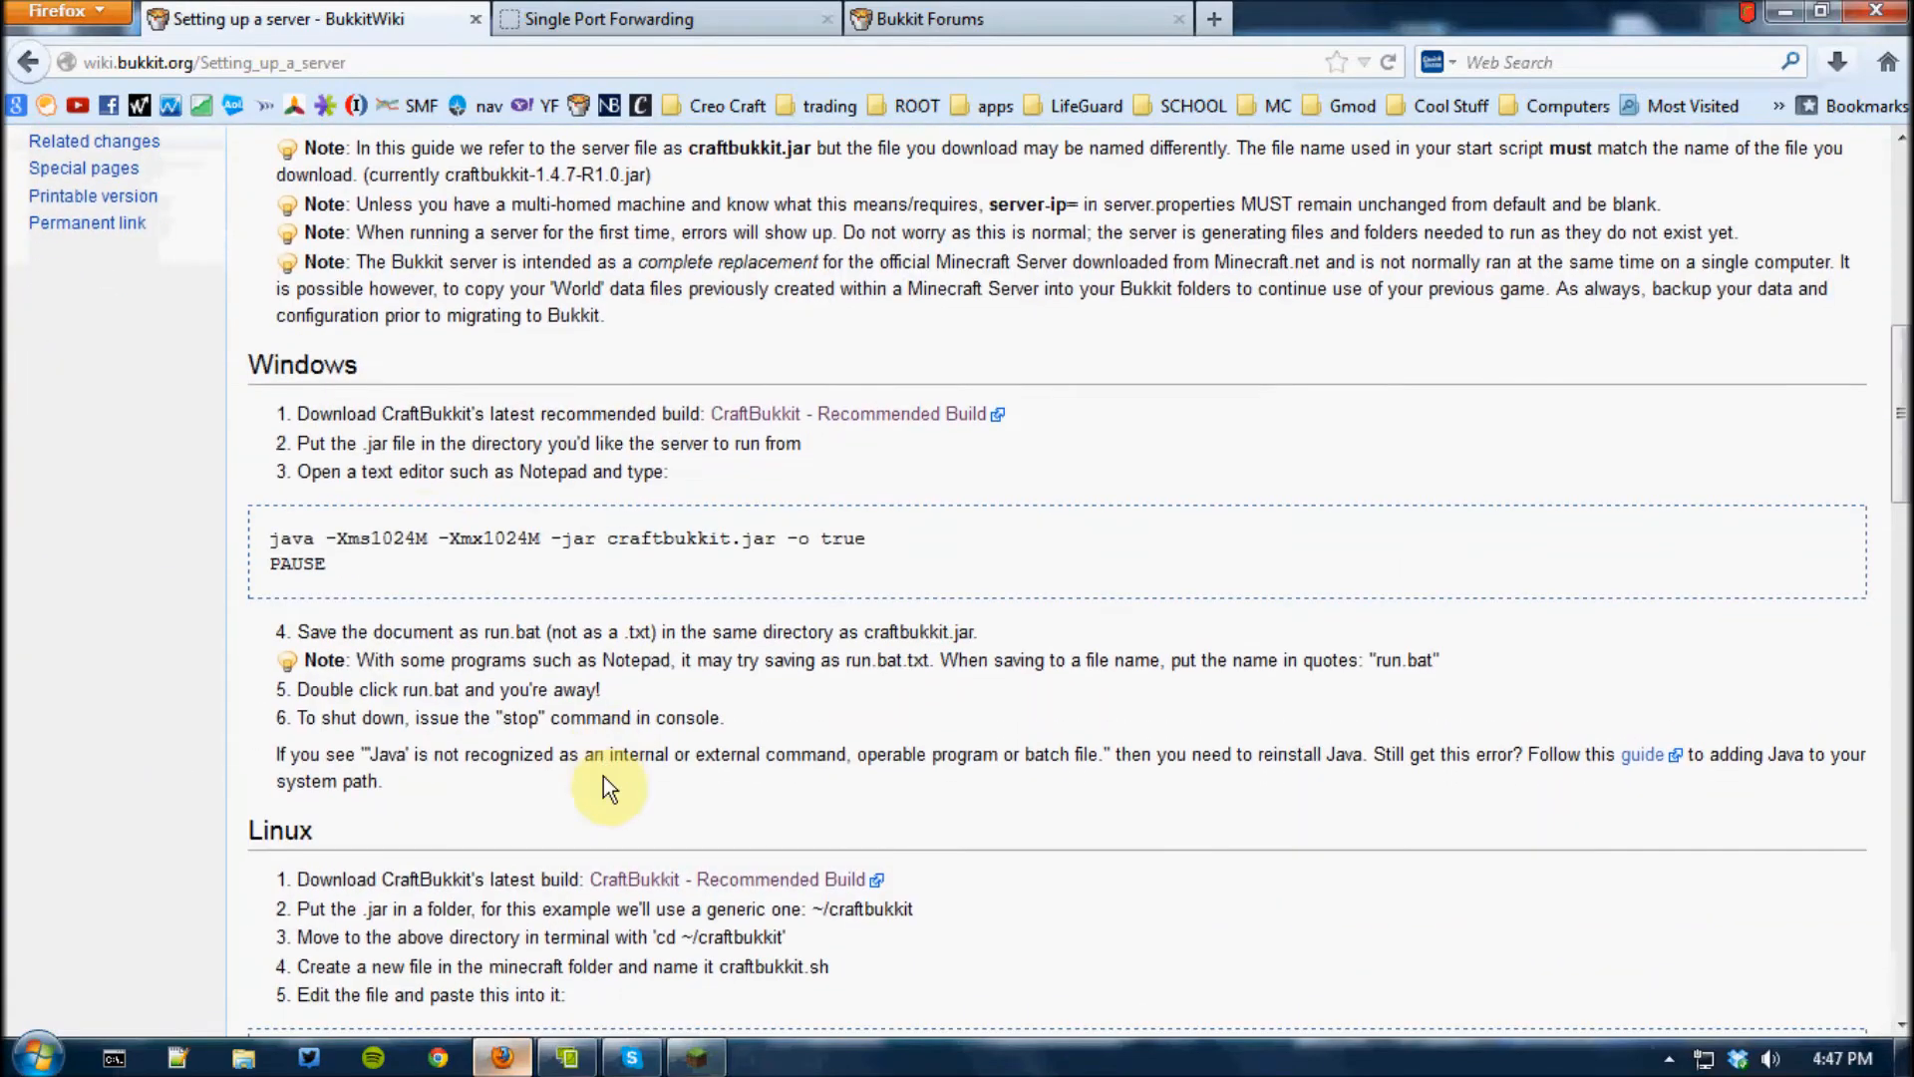
{"action": "scroll", "coordinate": [405, 522], "scroll_direction": "down", "scroll_amount": 3}
{"action": "scroll", "coordinate": [407, 523], "scroll_direction": "up", "scroll_amount": 3}
{"action": "left_click_drag", "start_coordinate": [409, 716], "coordinate": [274, 701]}
{"action": "right_click", "coordinate": [274, 701]}
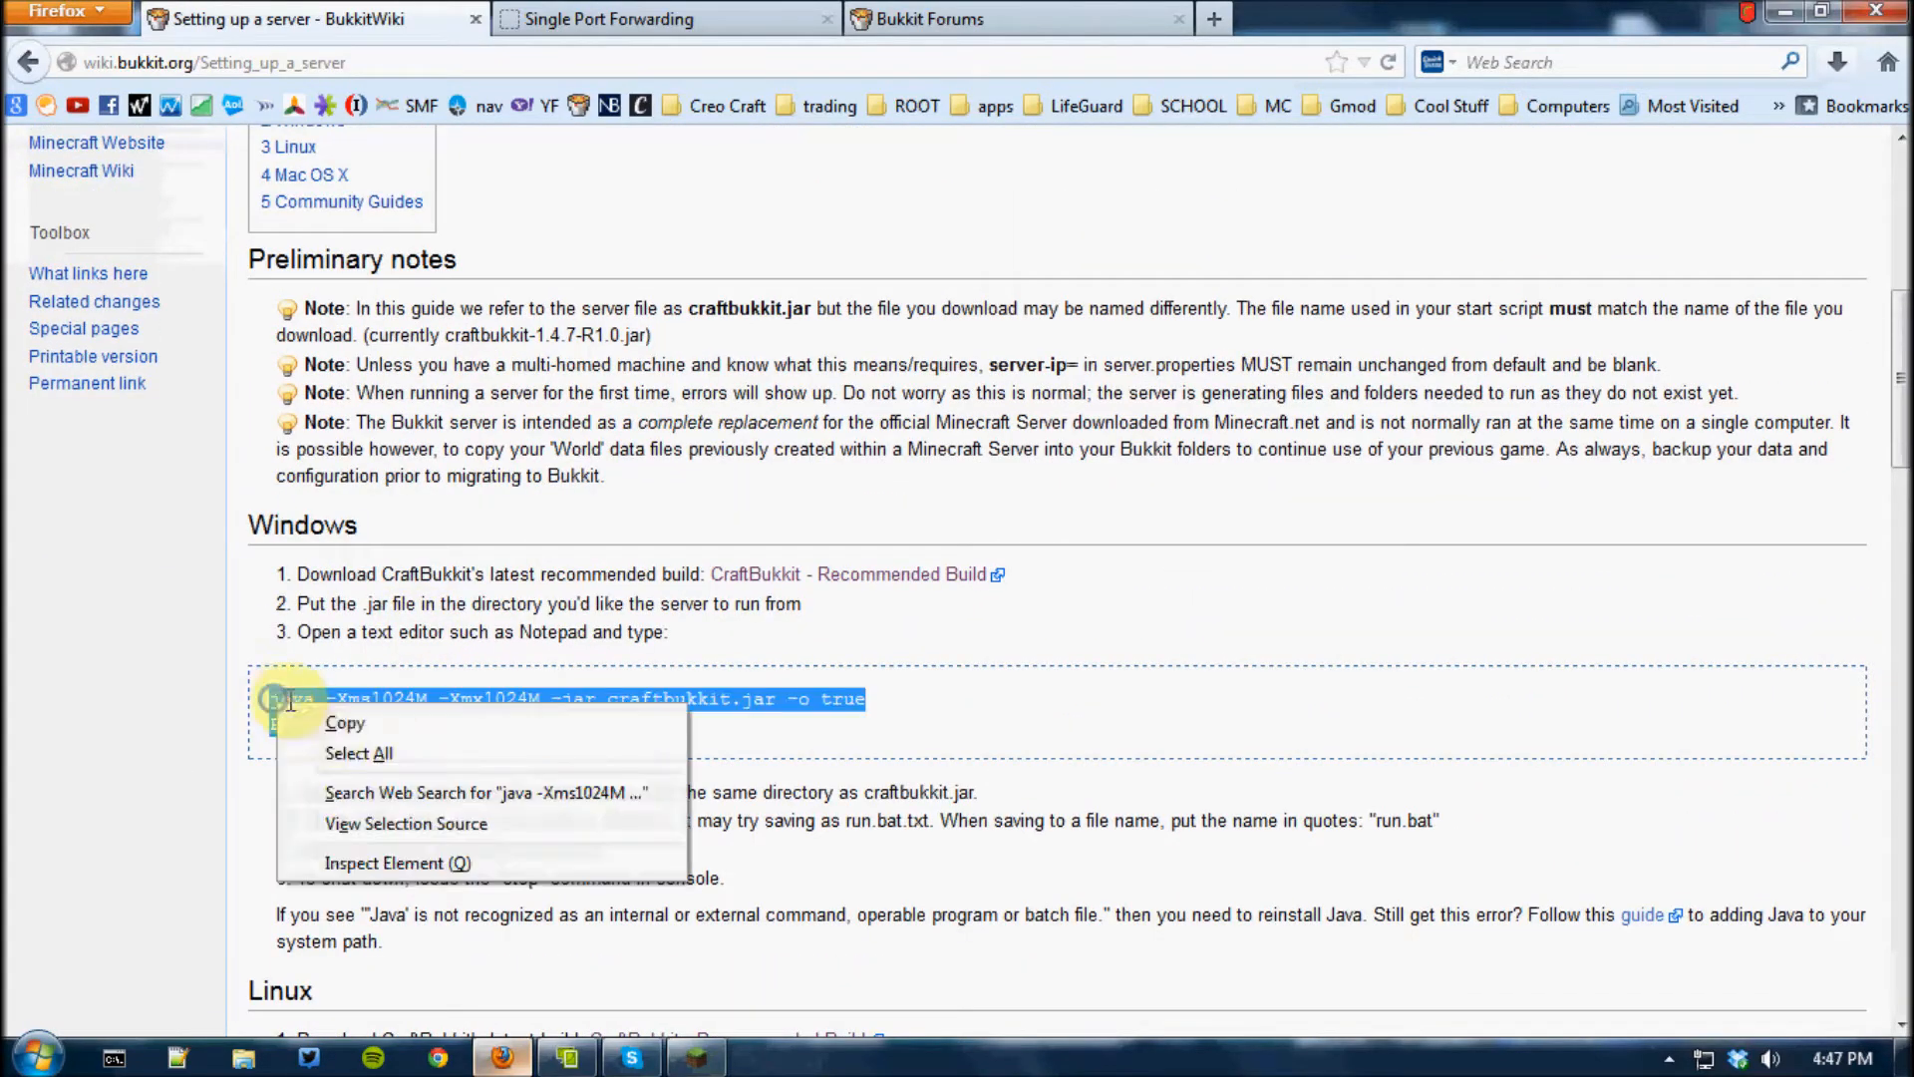
{"action": "left_click", "coordinate": [309, 724]}
Shrink the Firefox window and bring the downloaded CraftBukkit jar from its downloads list via the desktop into the server folder
{"action": "left_click", "coordinate": [1786, 14]}
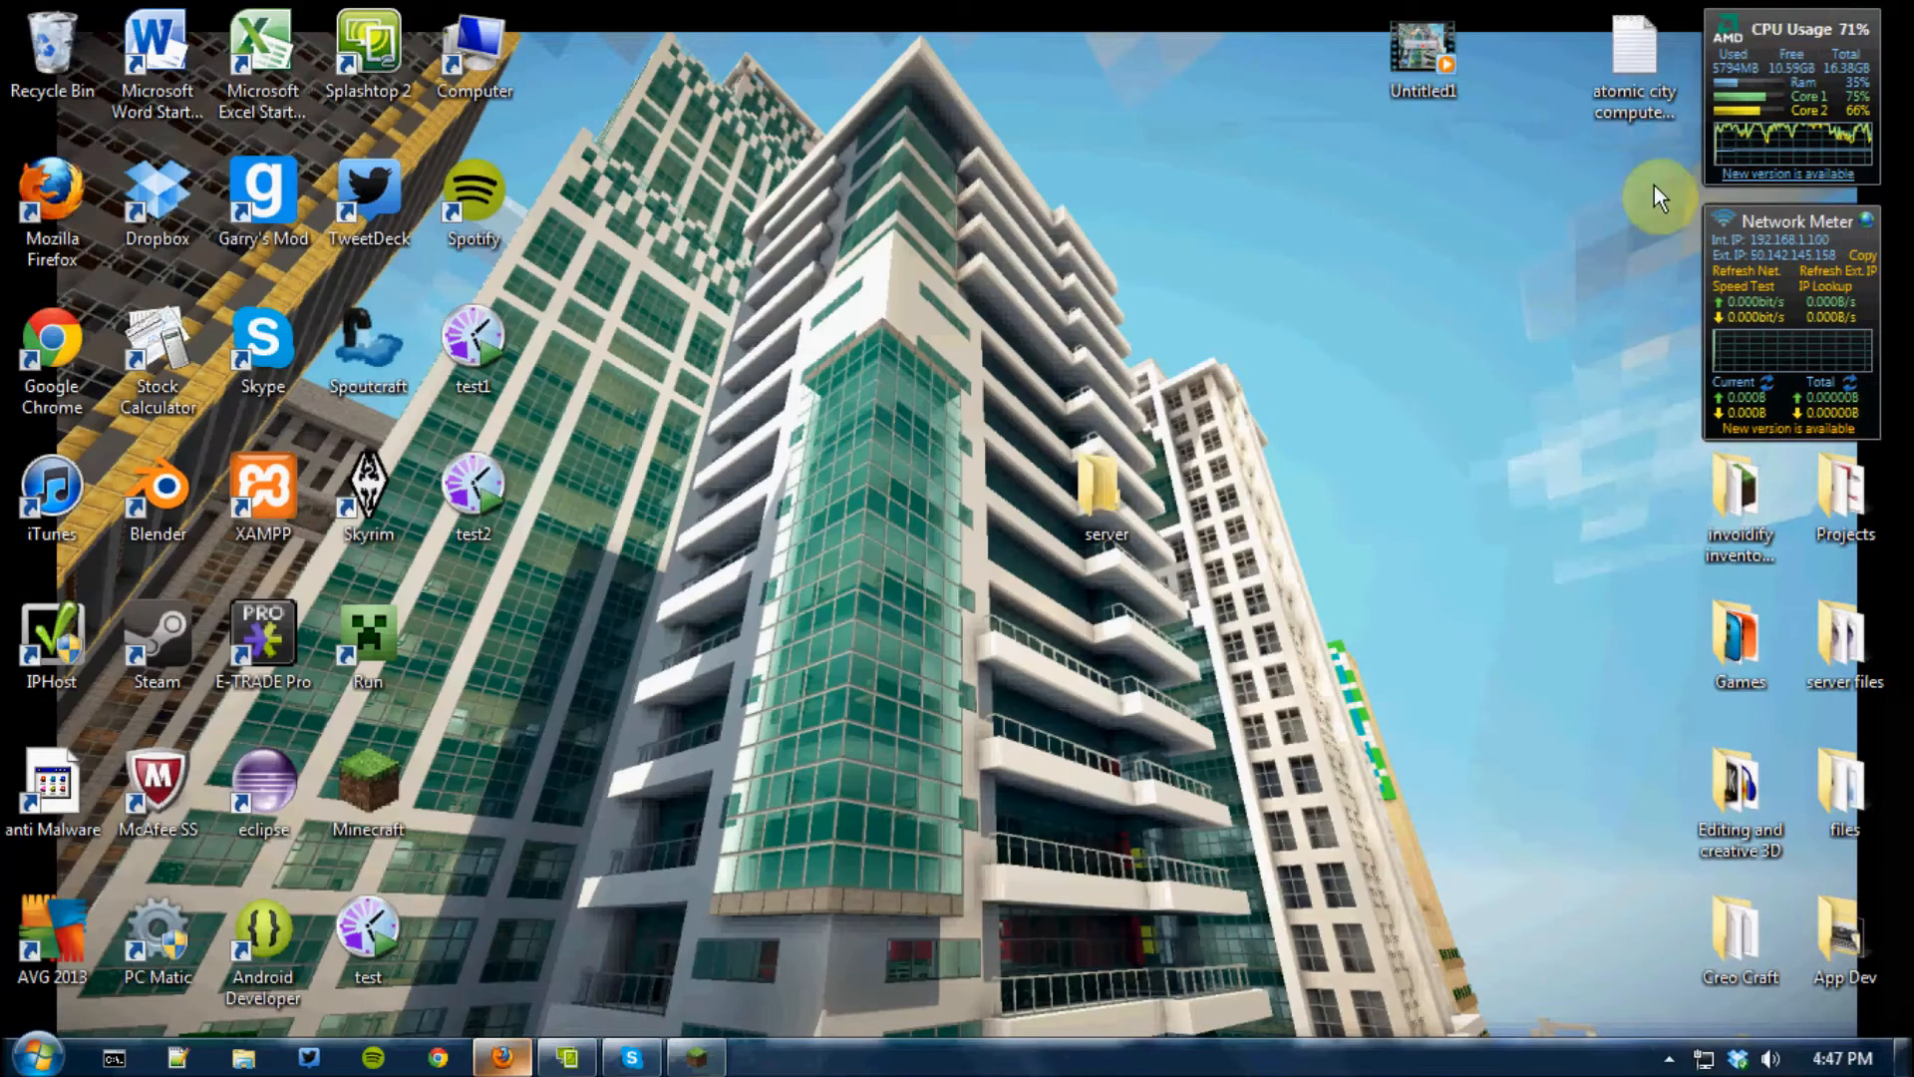
{"action": "left_click", "coordinate": [528, 1061]}
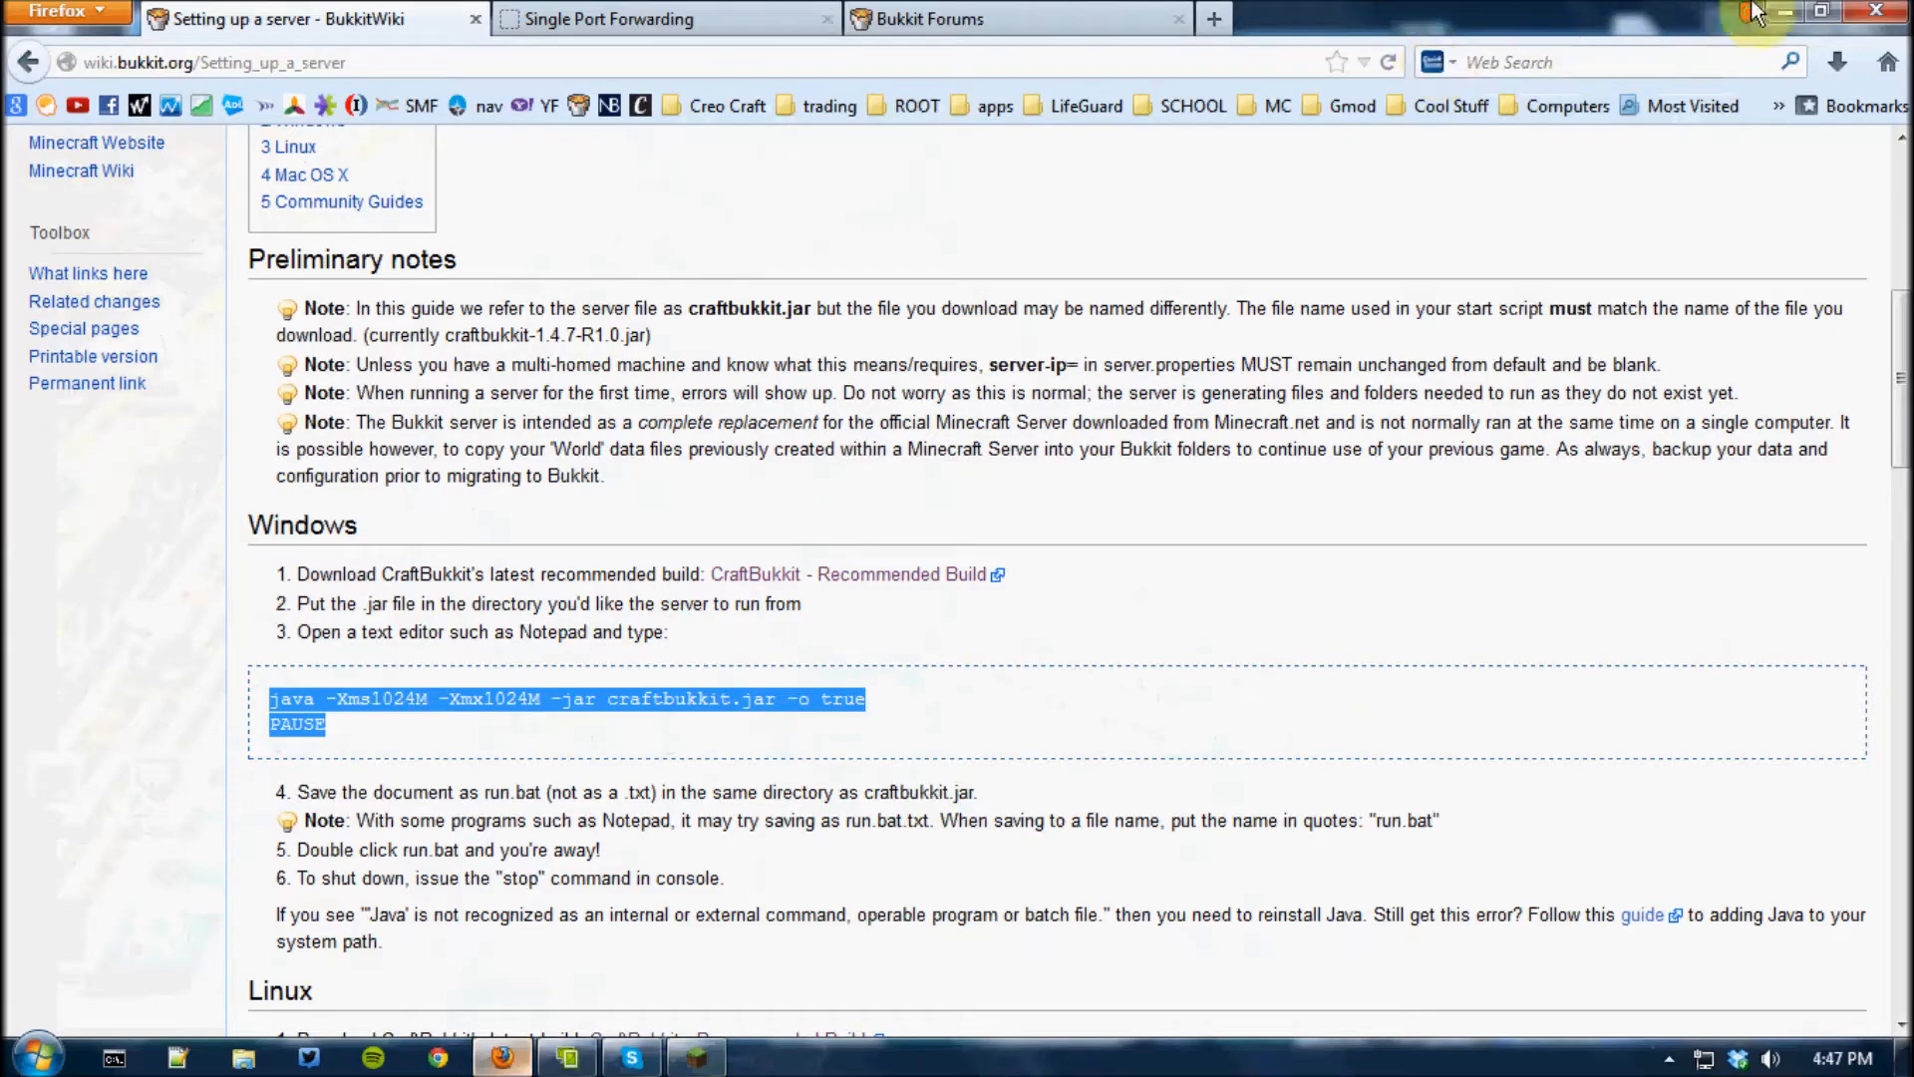
{"action": "left_click", "coordinate": [1821, 11]}
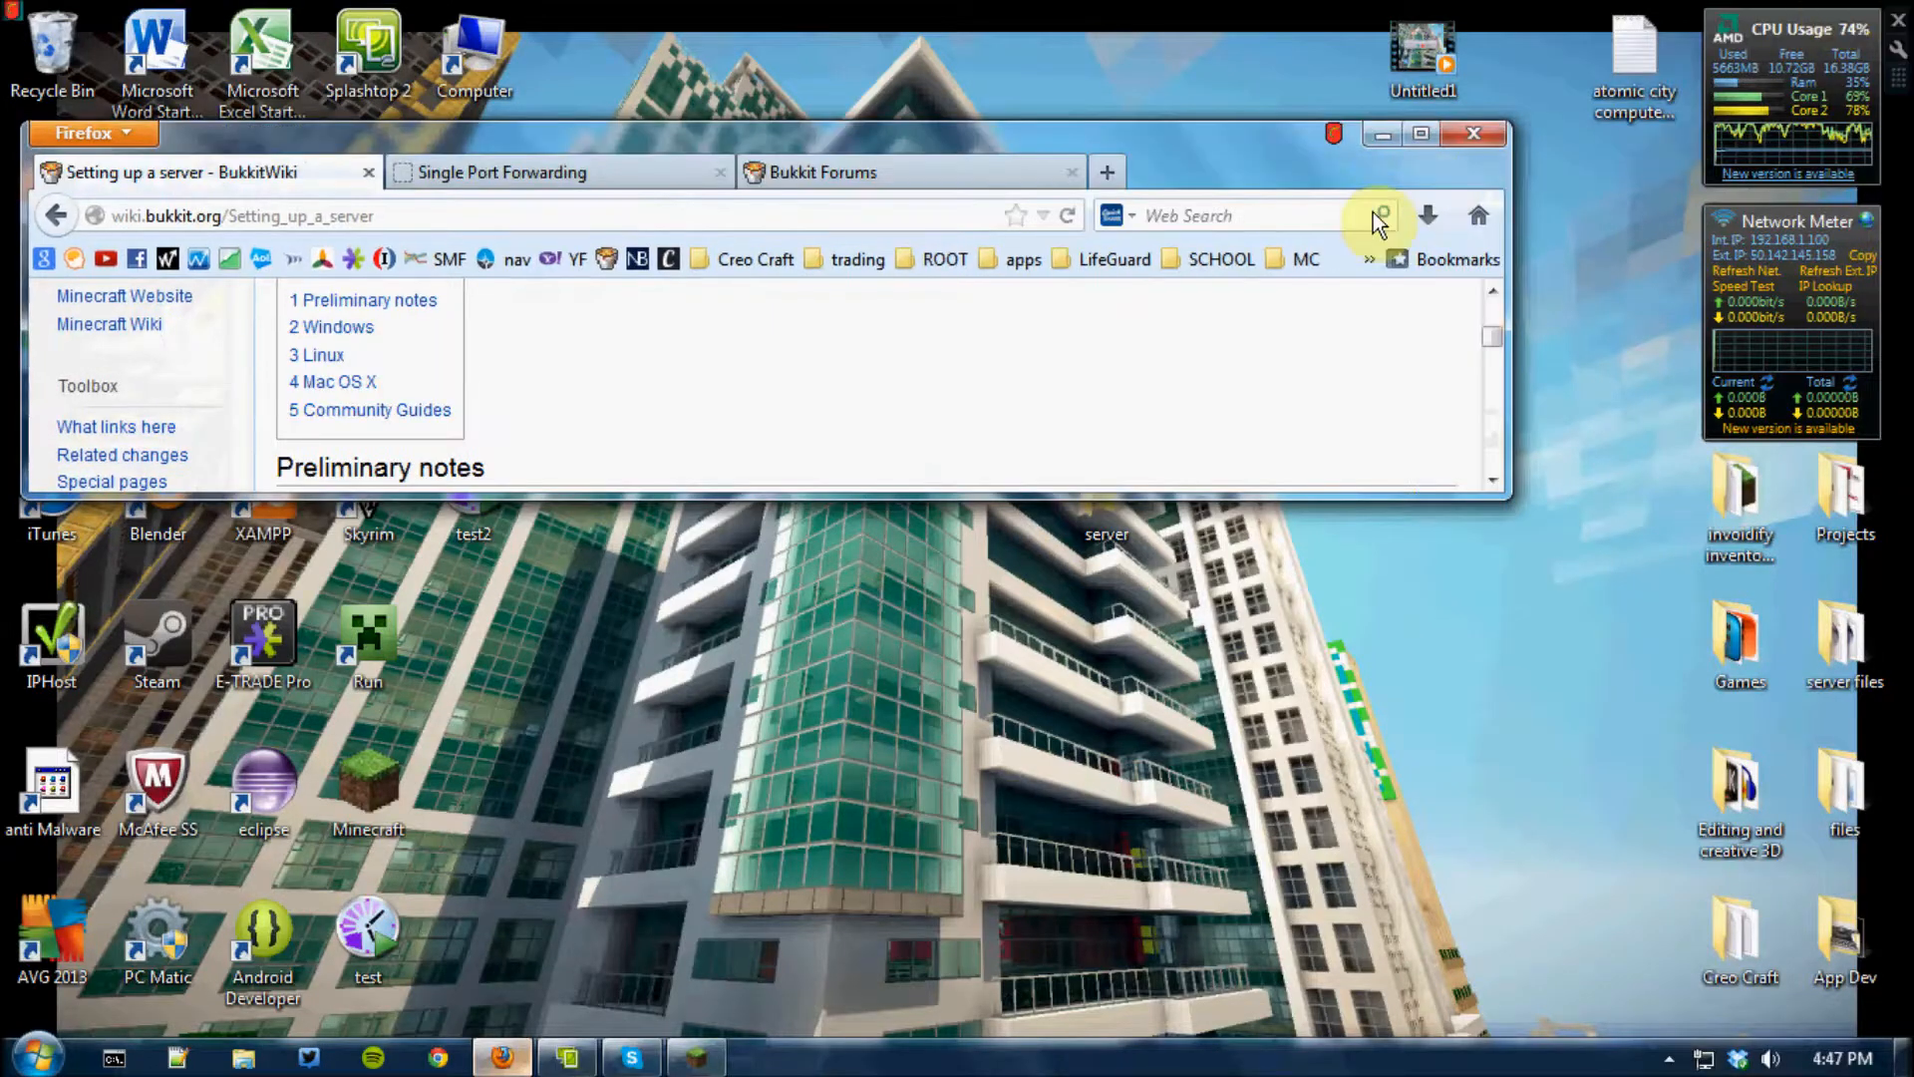
{"action": "left_click", "coordinate": [1426, 216]}
{"action": "left_click_drag", "start_coordinate": [1135, 311], "coordinate": [722, 750]}
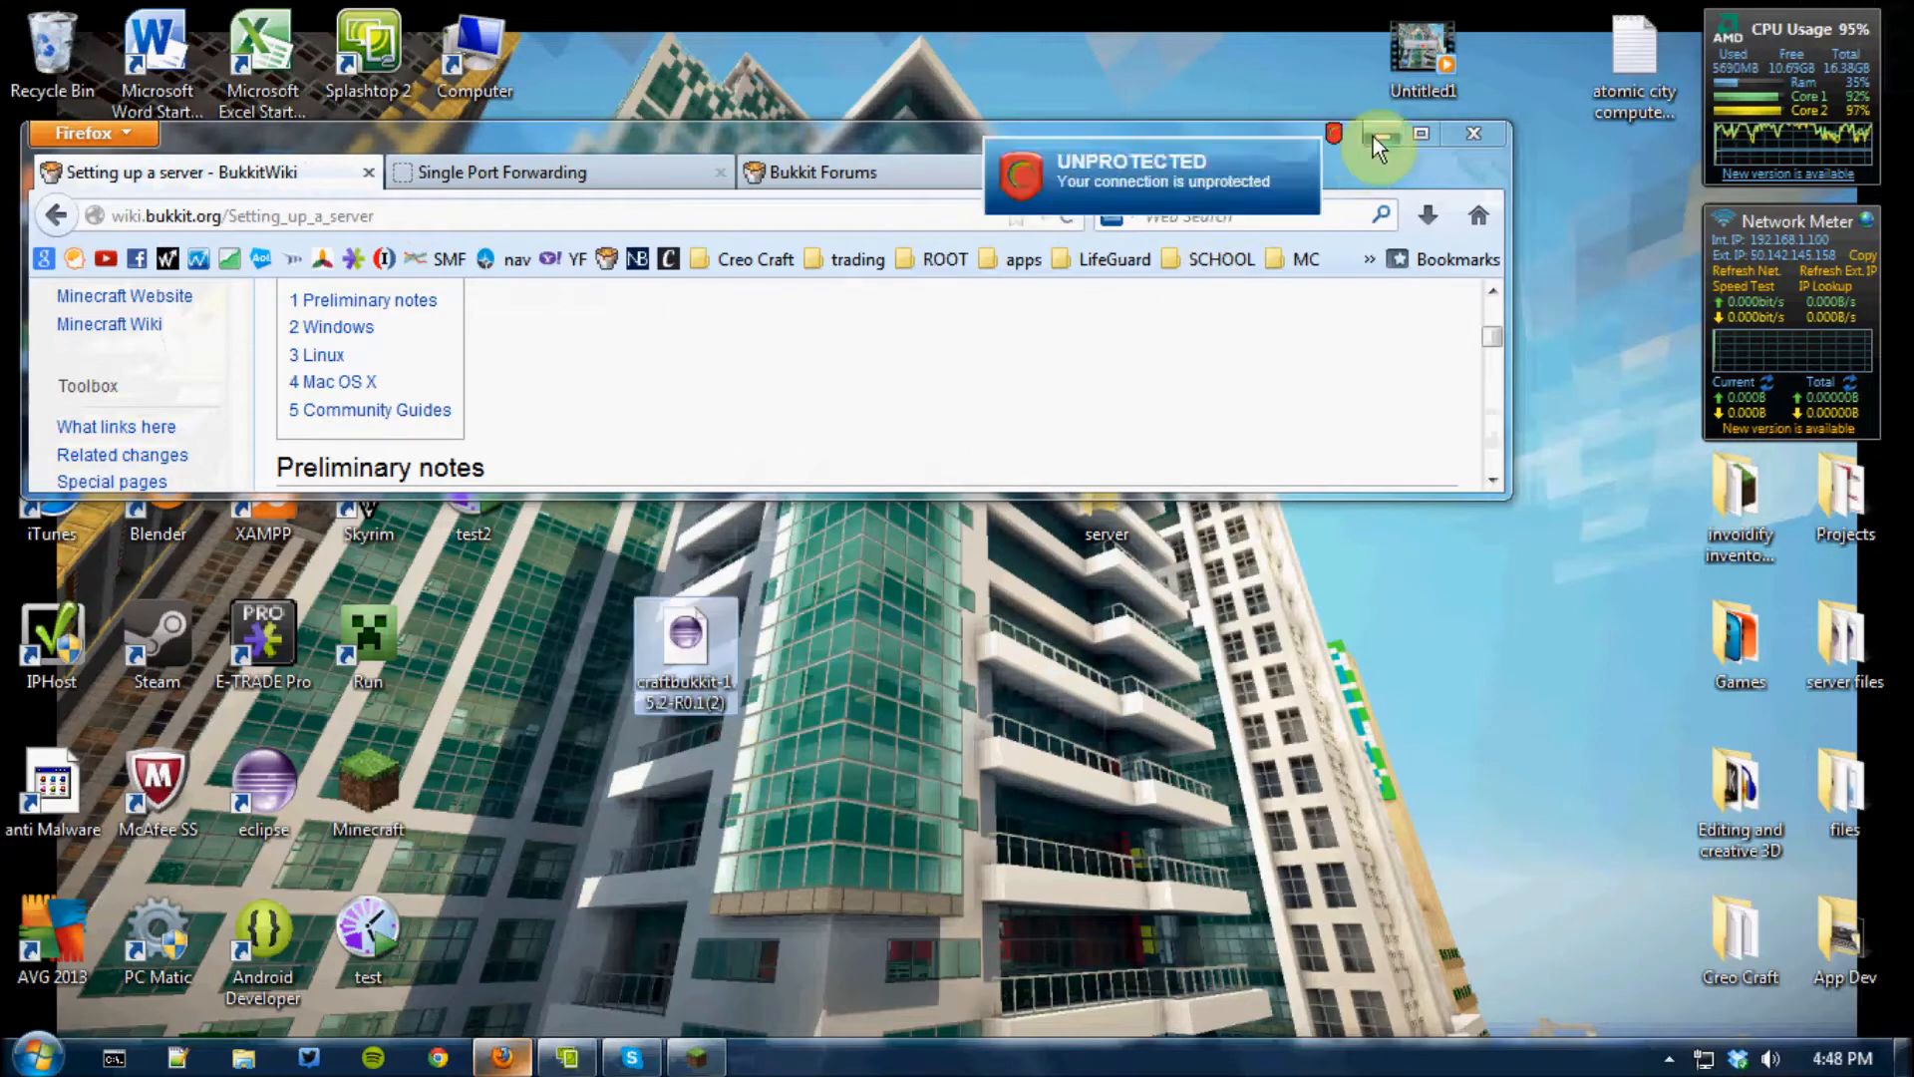
{"action": "left_click", "coordinate": [1376, 135]}
{"action": "left_click_drag", "start_coordinate": [686, 643], "coordinate": [1086, 492]}
Open the server folder and rename the jar file to craftbukkit
{"action": "double_click", "coordinate": [1103, 493]}
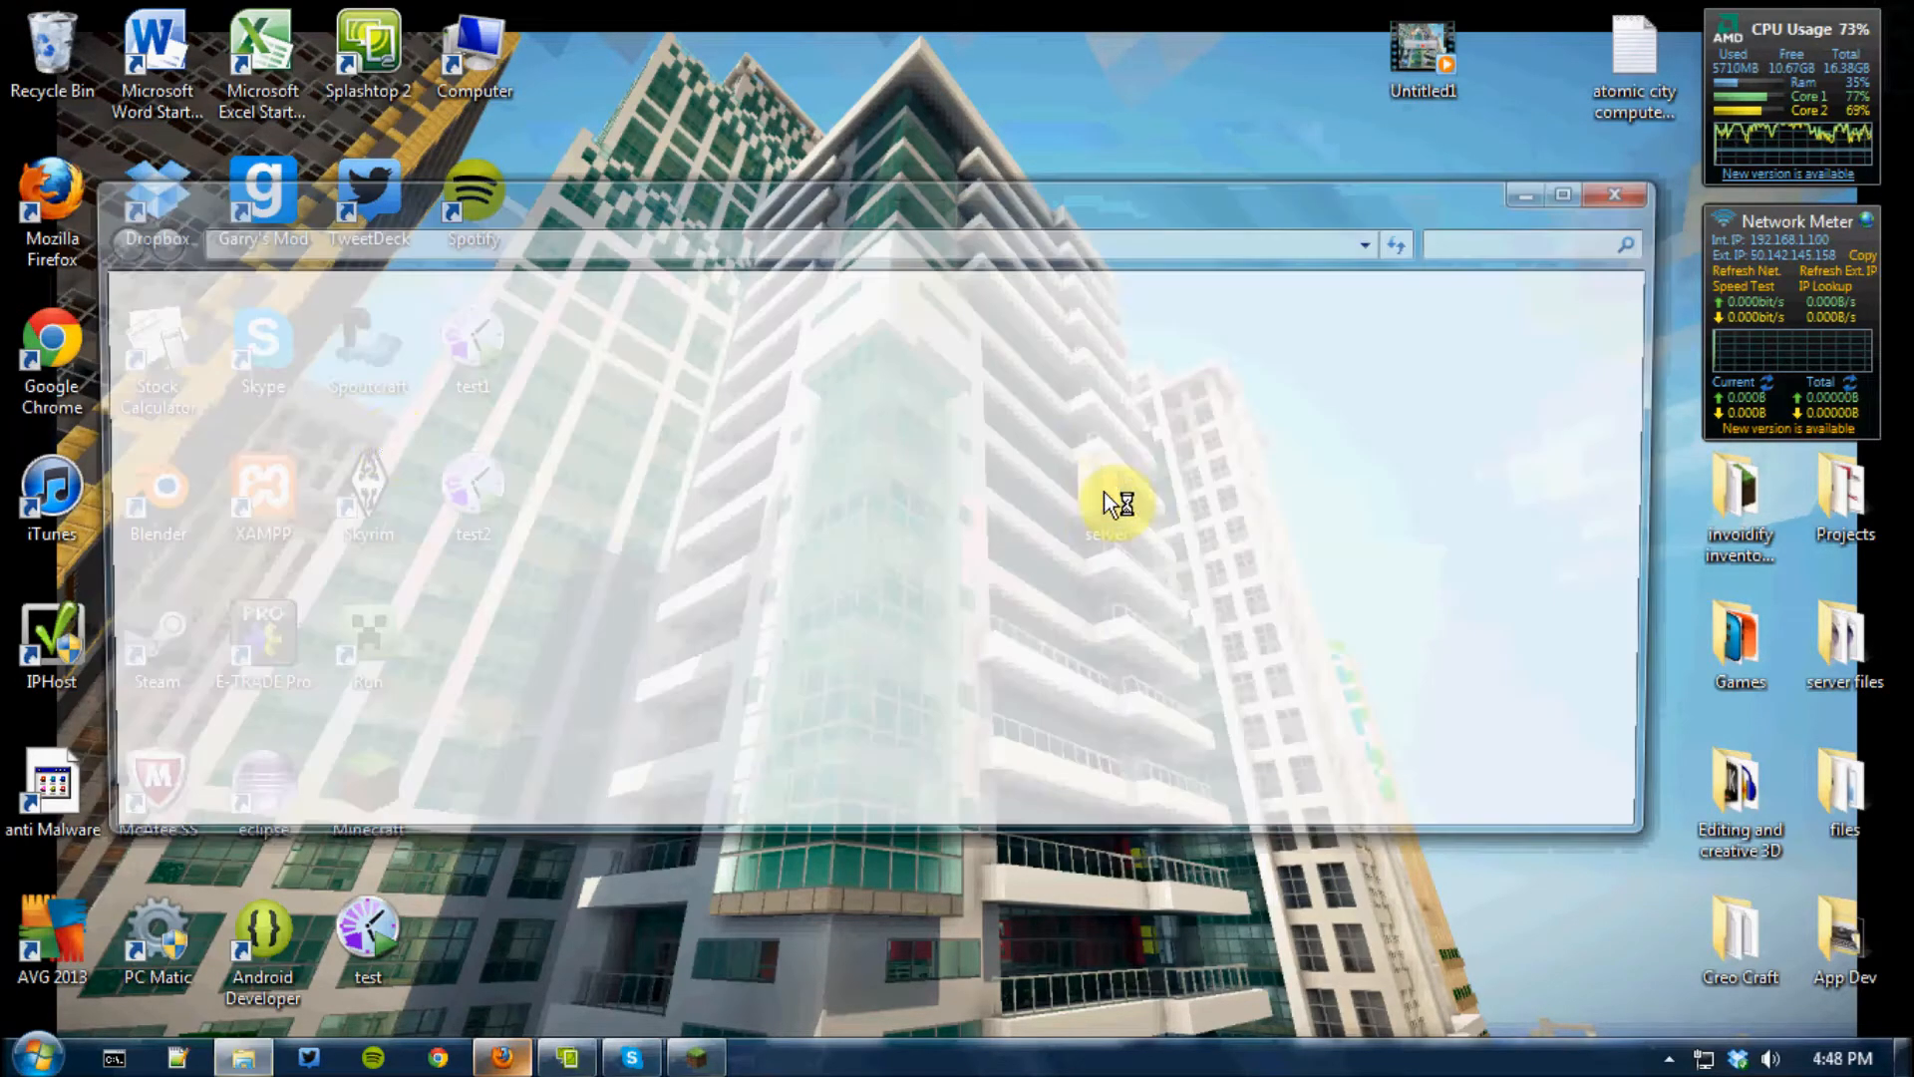
{"action": "left_click", "coordinate": [543, 384]}
{"action": "right_click", "coordinate": [546, 384]}
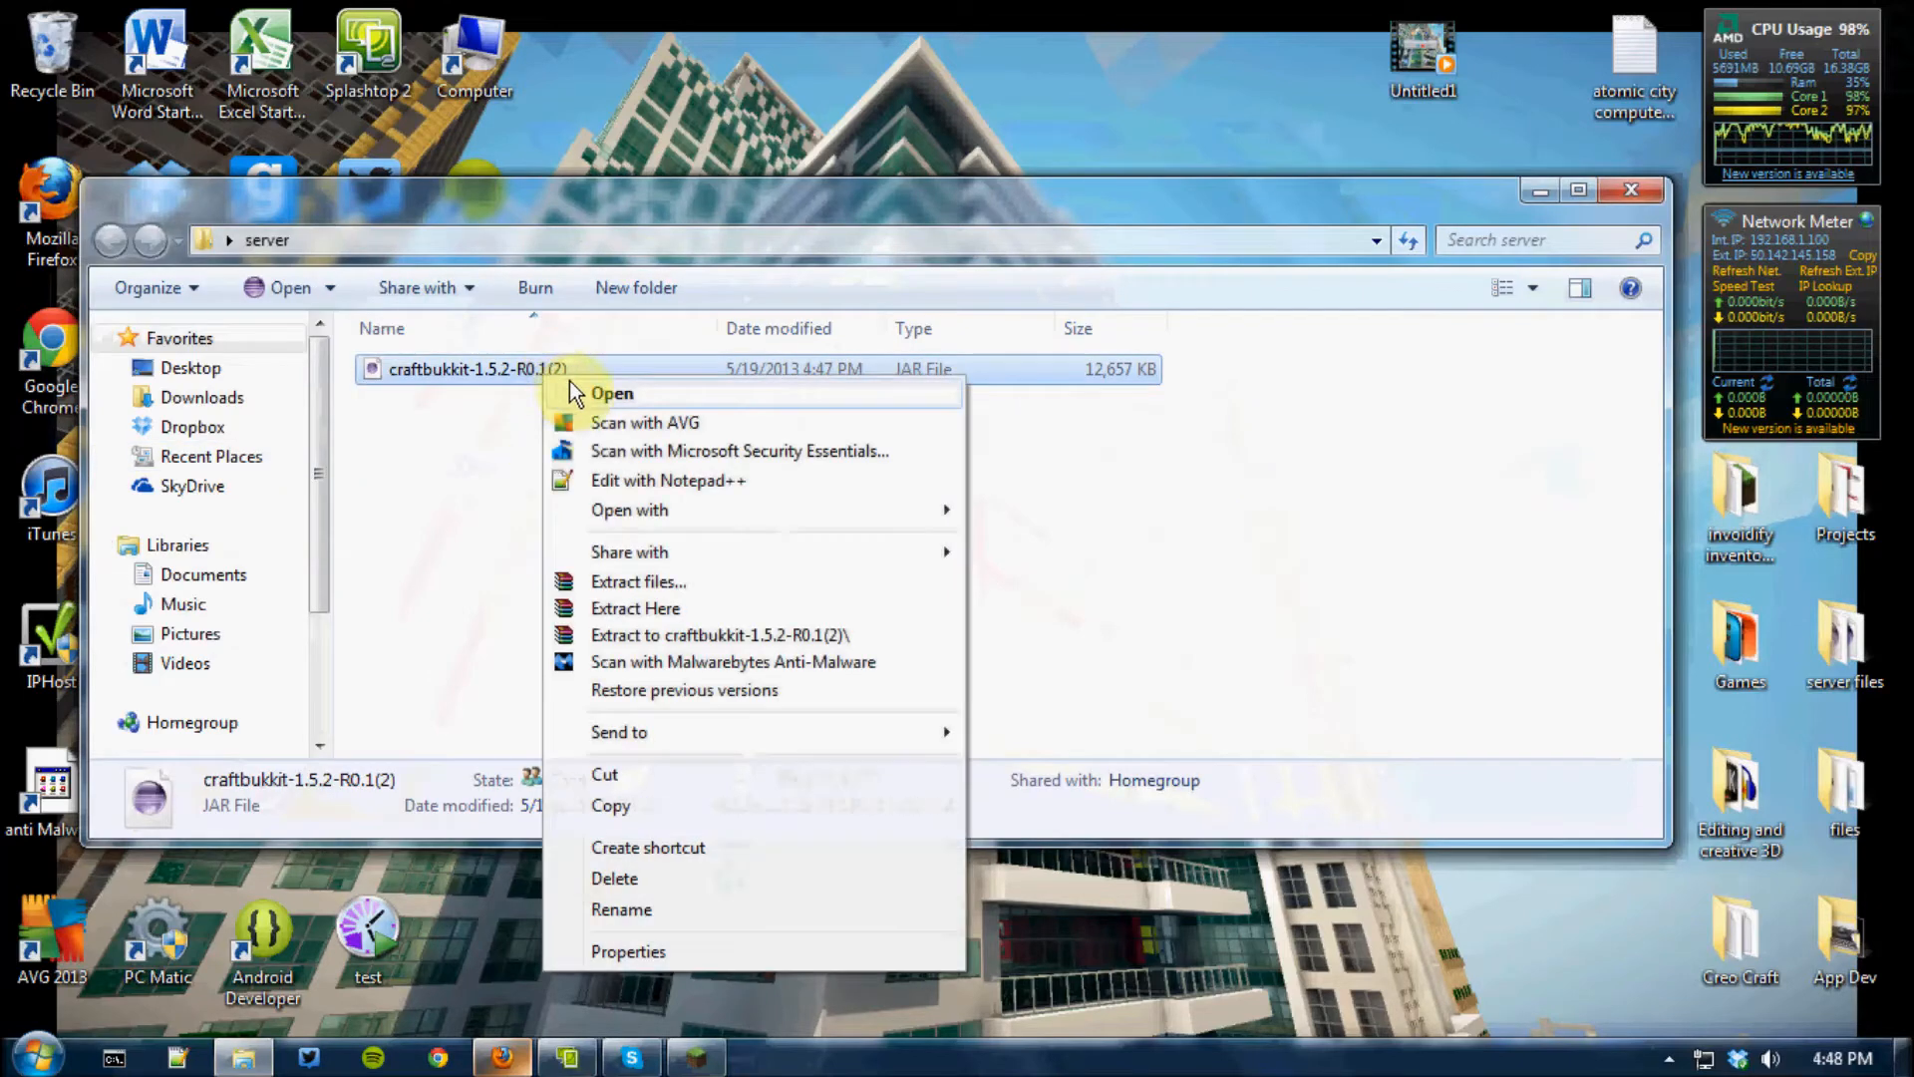
{"action": "left_click", "coordinate": [644, 903]}
{"action": "left_click_drag", "start_coordinate": [565, 369], "coordinate": [464, 368]}
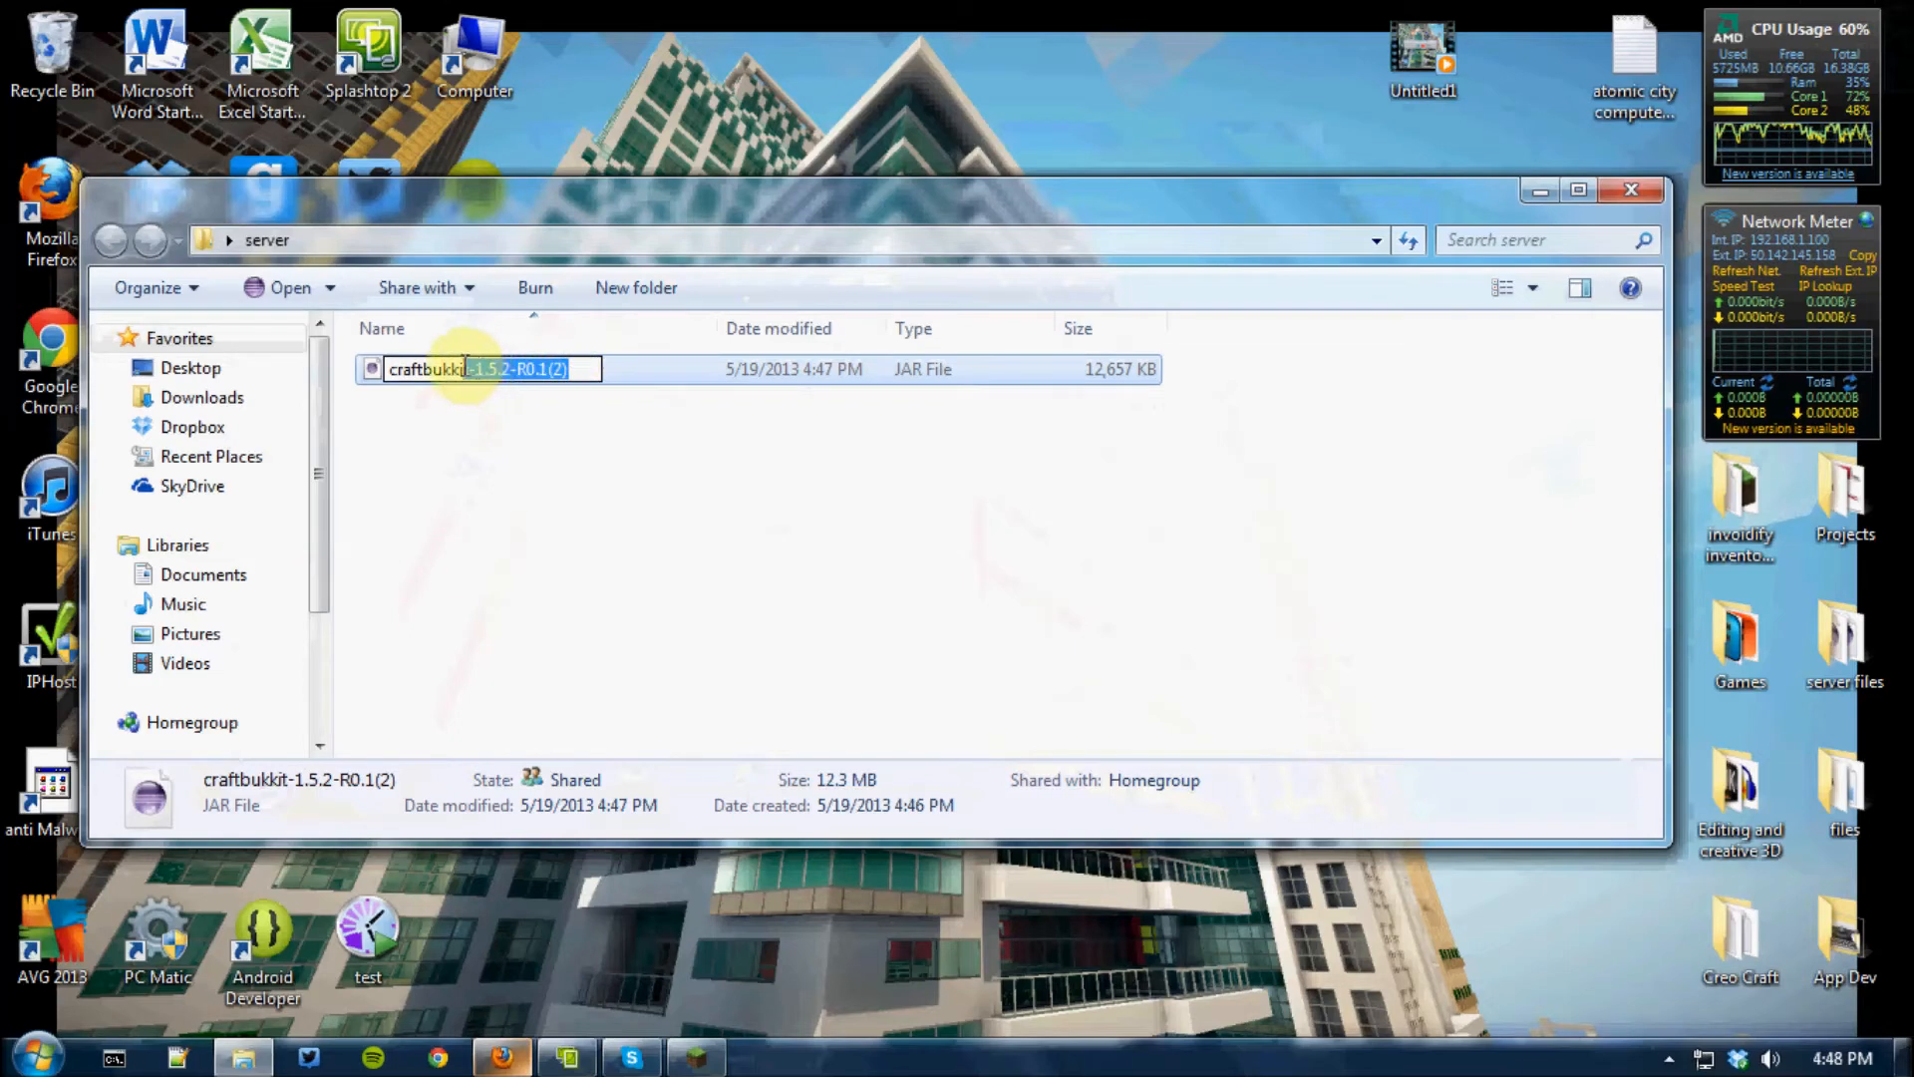
{"action": "key", "text": "BackSpace"}
{"action": "left_click", "coordinate": [498, 558]}
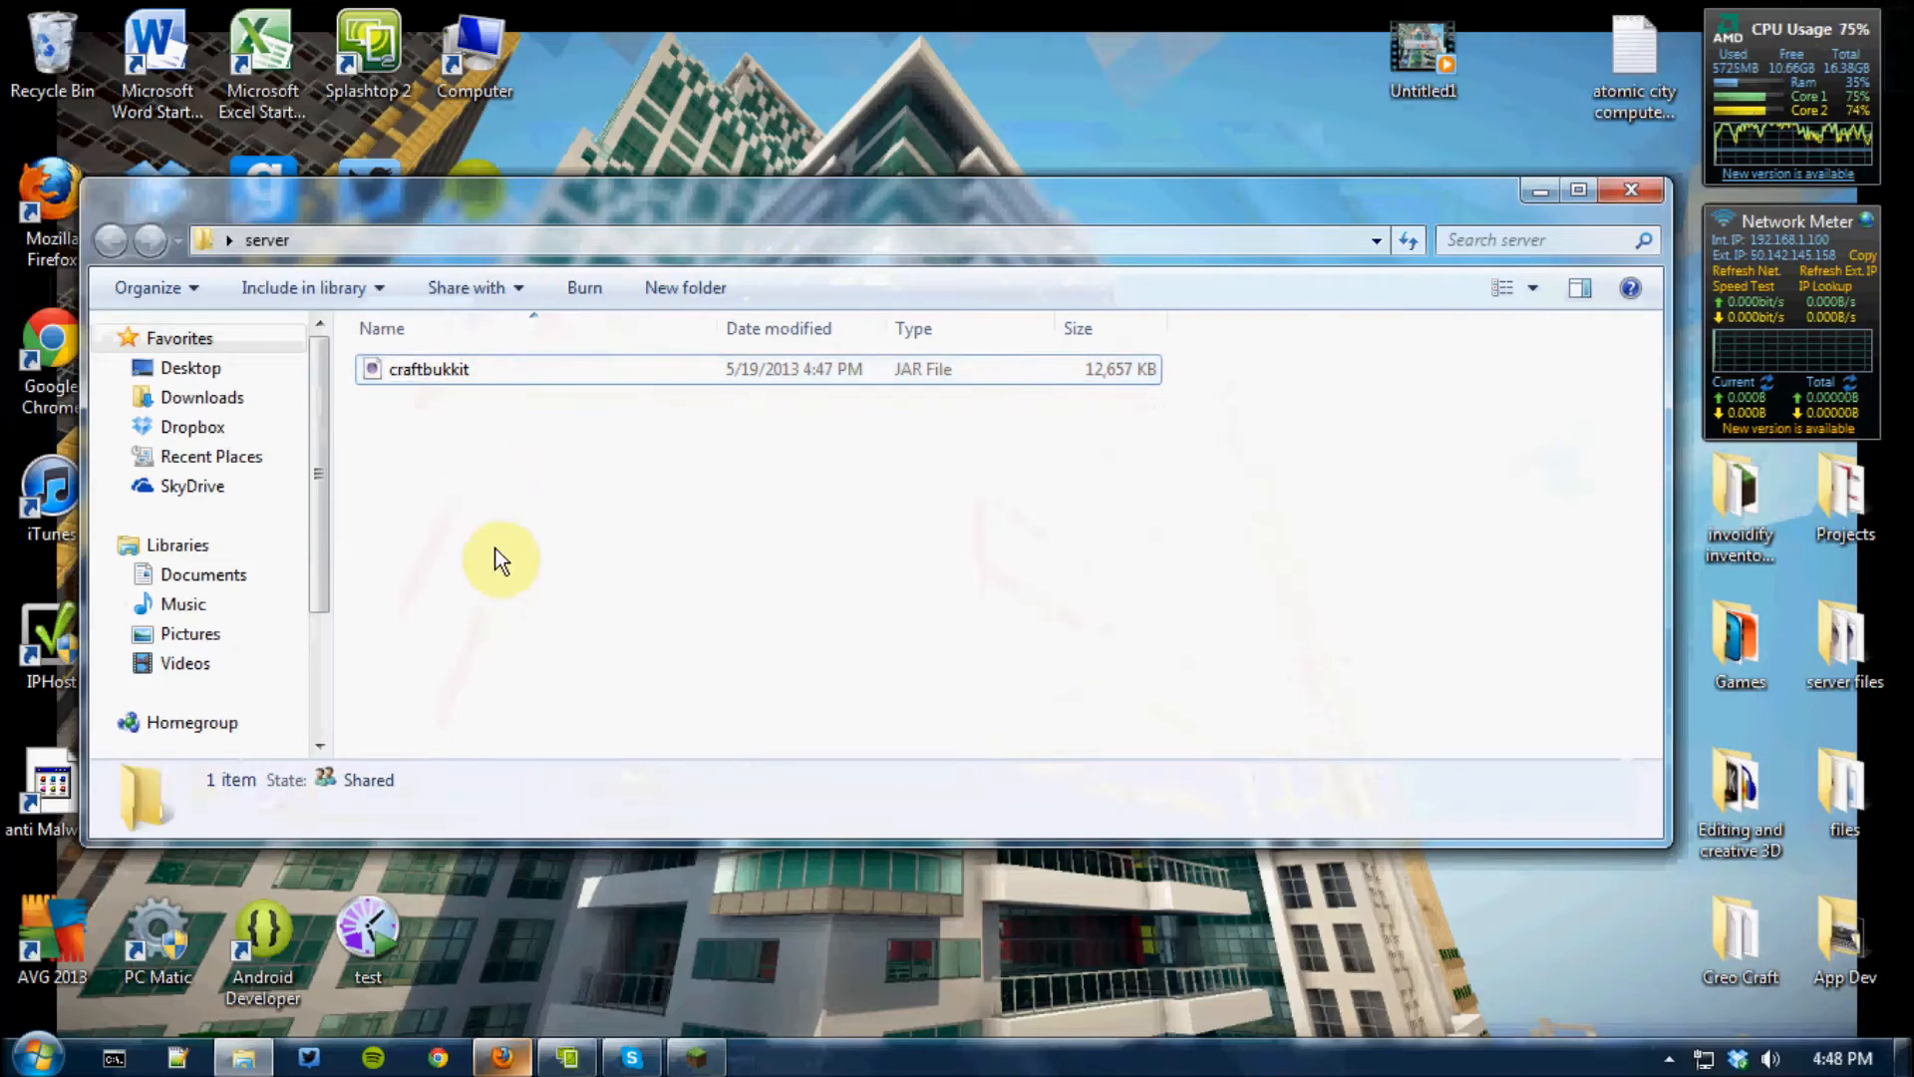
{"action": "left_click", "coordinate": [426, 466]}
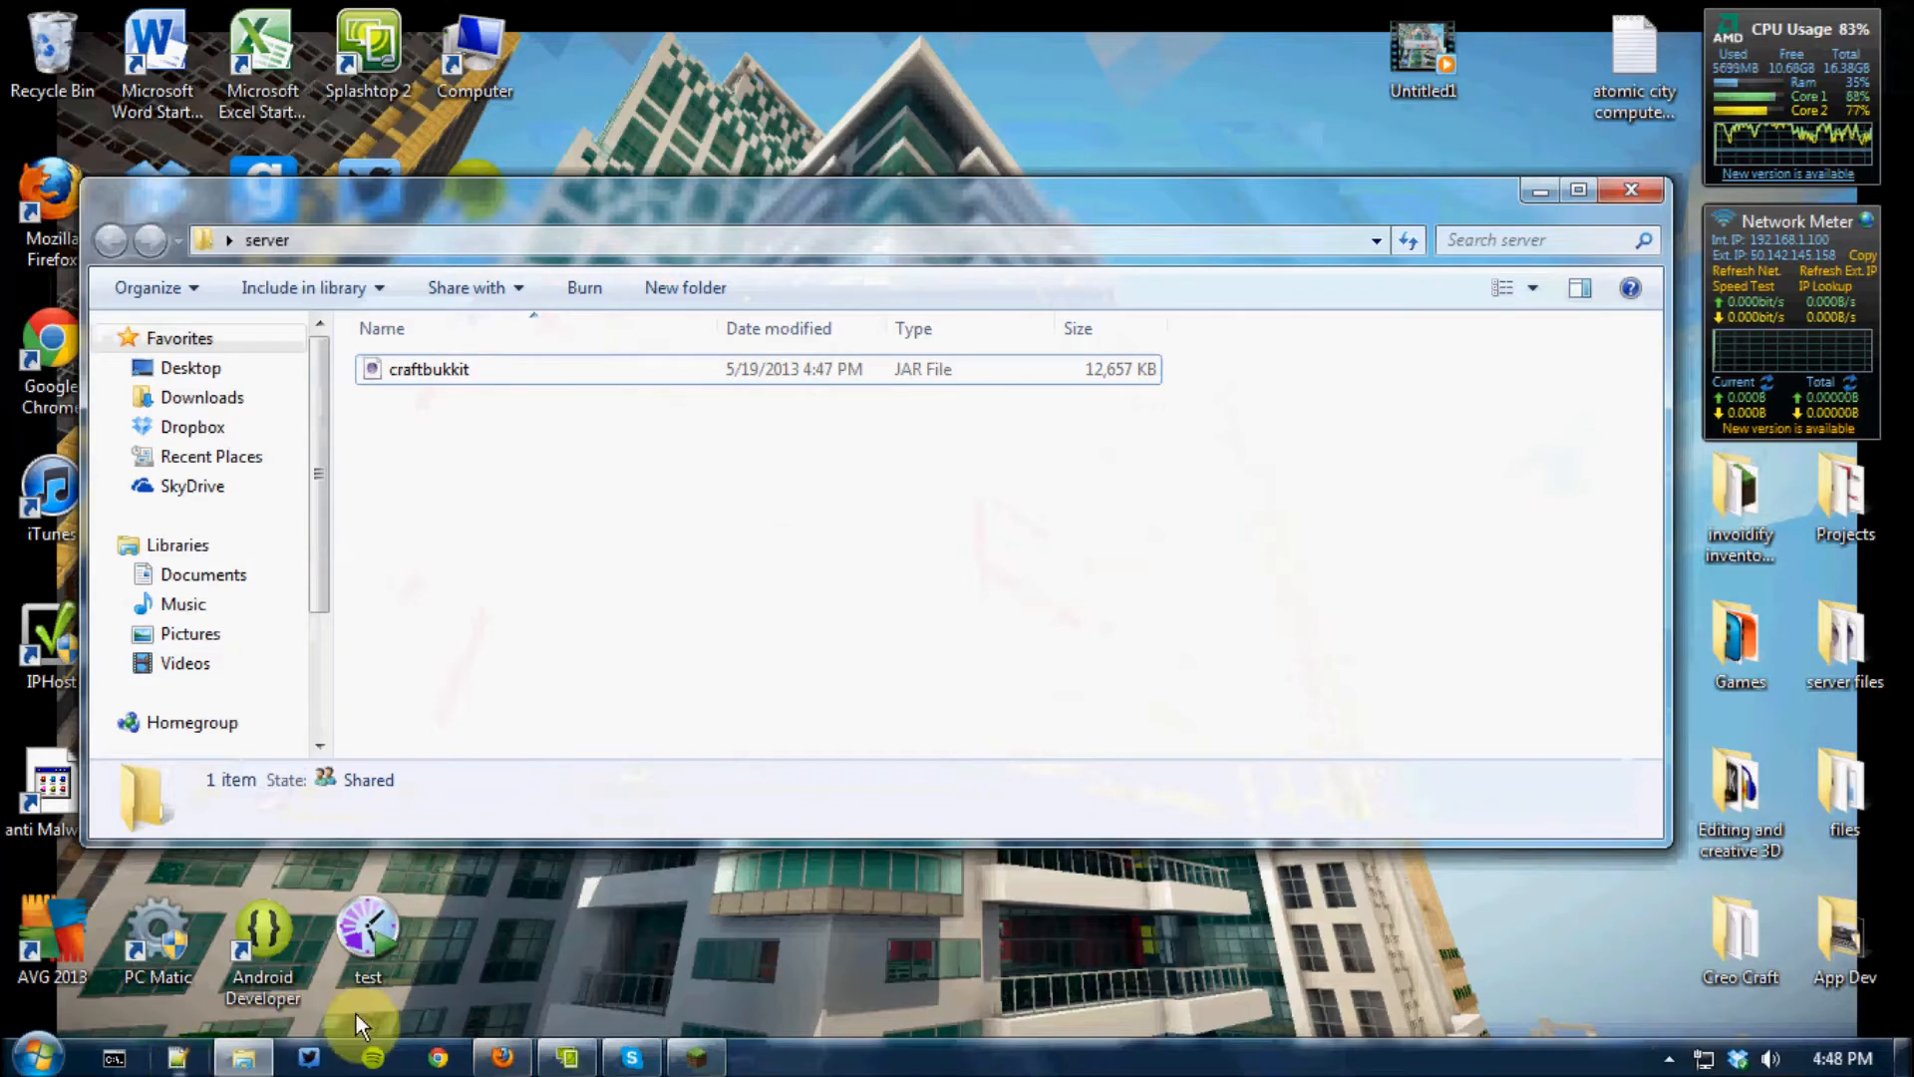
Create a new document in Notepad++ and paste the copied start script into it
{"action": "left_click", "coordinate": [179, 1063]}
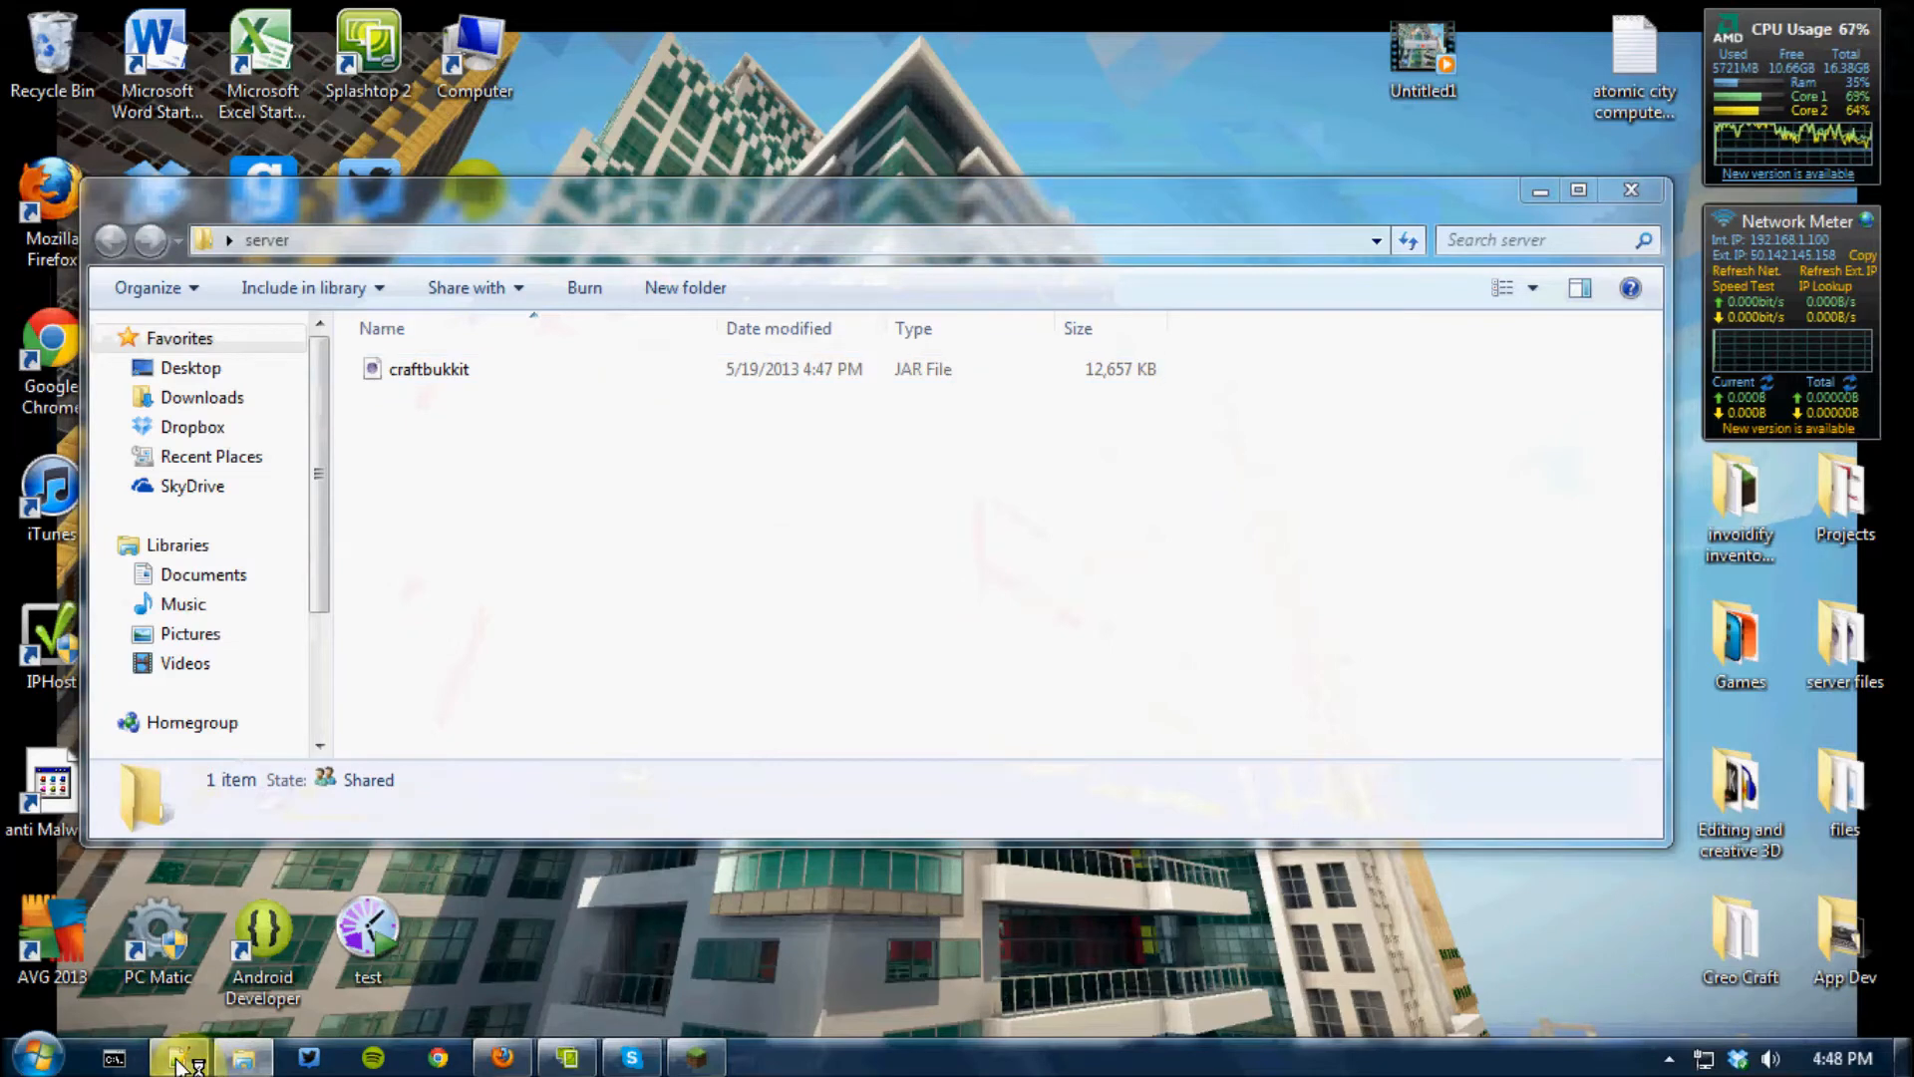
{"action": "left_click", "coordinate": [86, 94]}
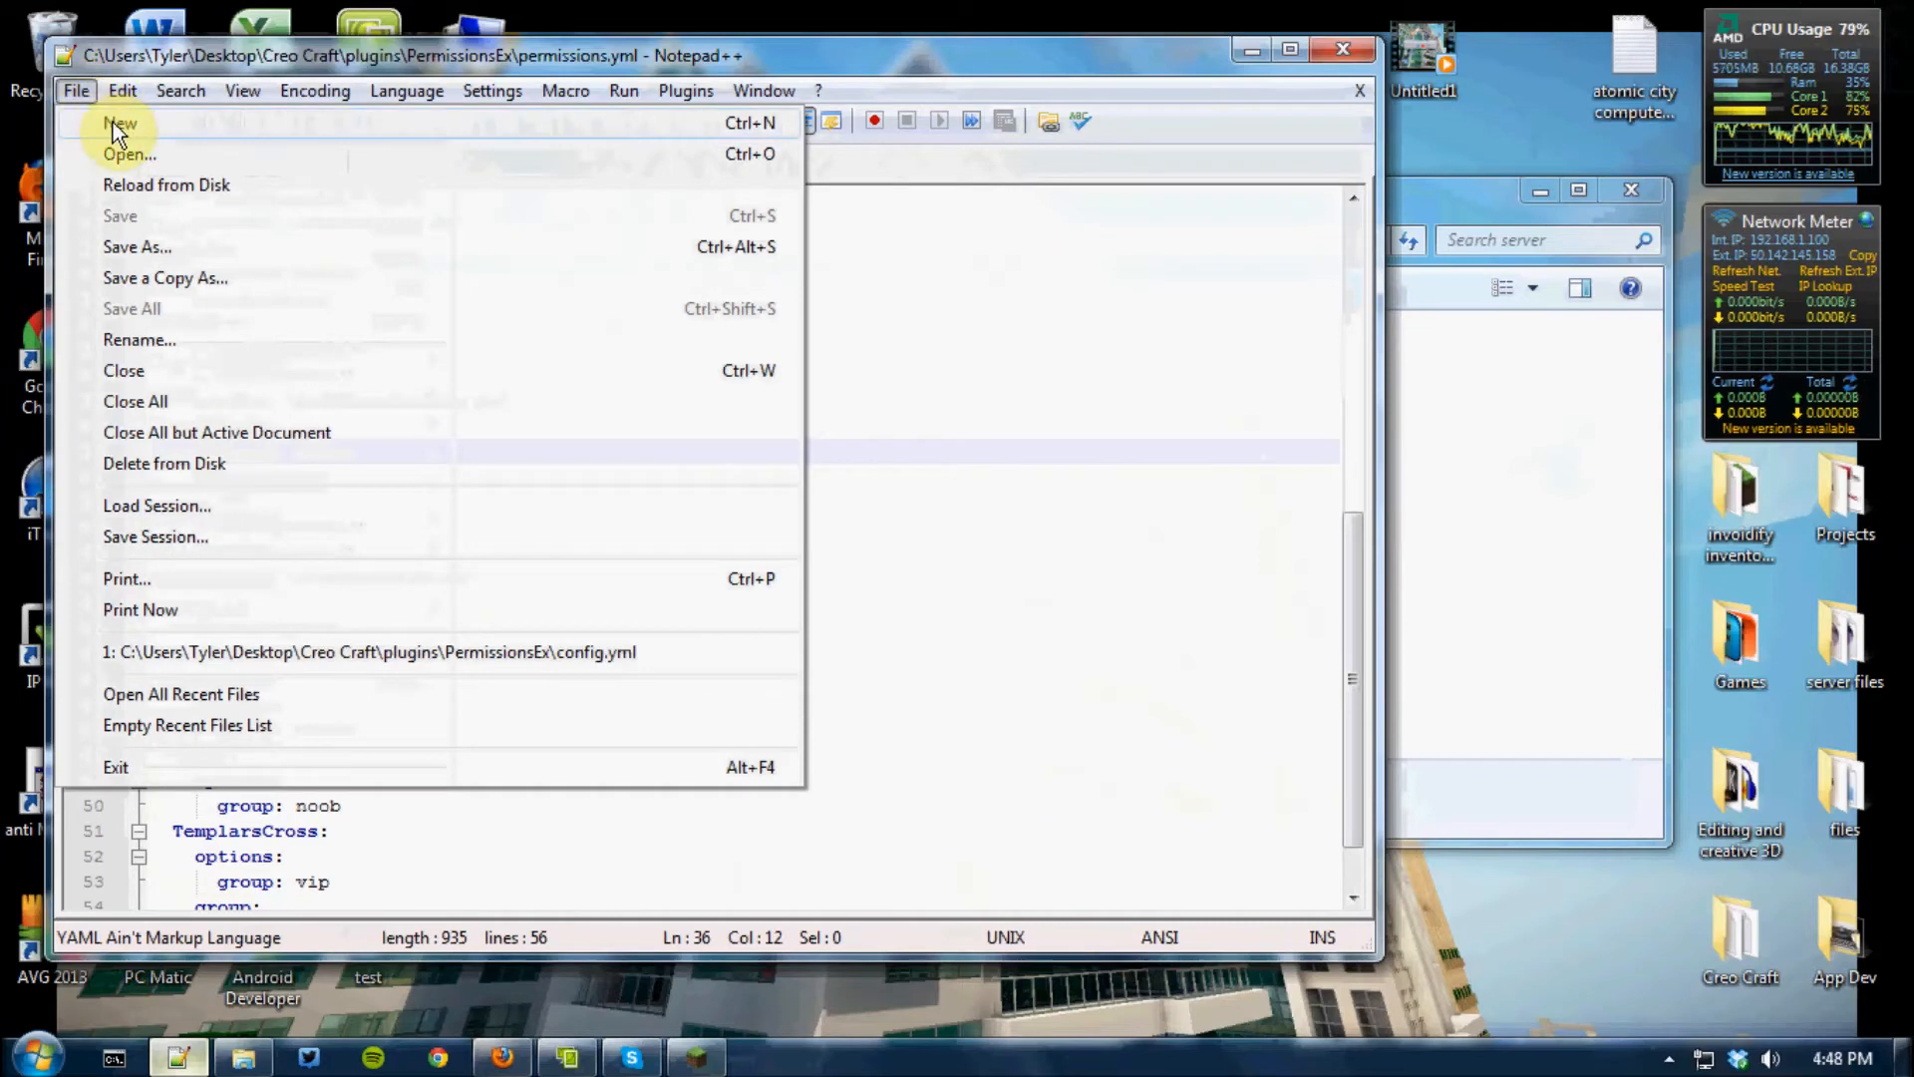
{"action": "left_click", "coordinate": [112, 122]}
{"action": "right_click", "coordinate": [337, 230]}
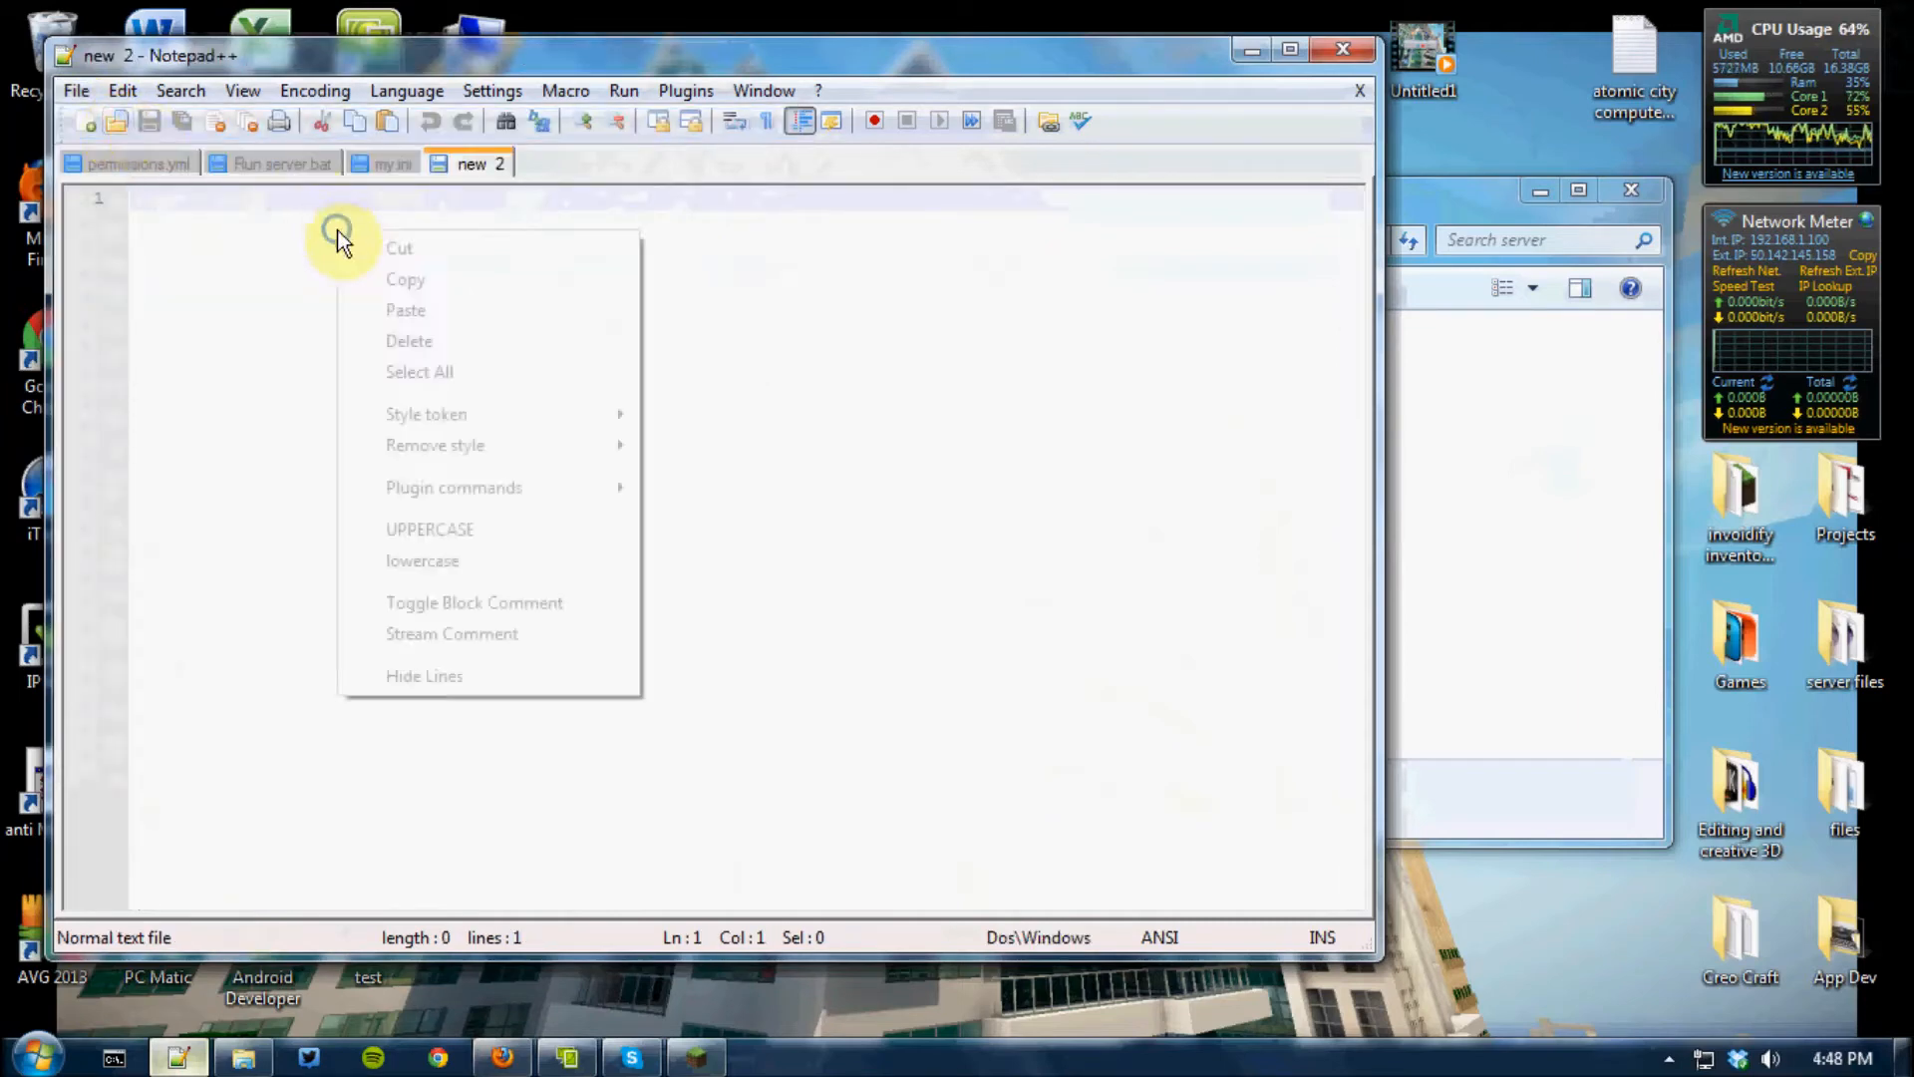
{"action": "left_click", "coordinate": [391, 315]}
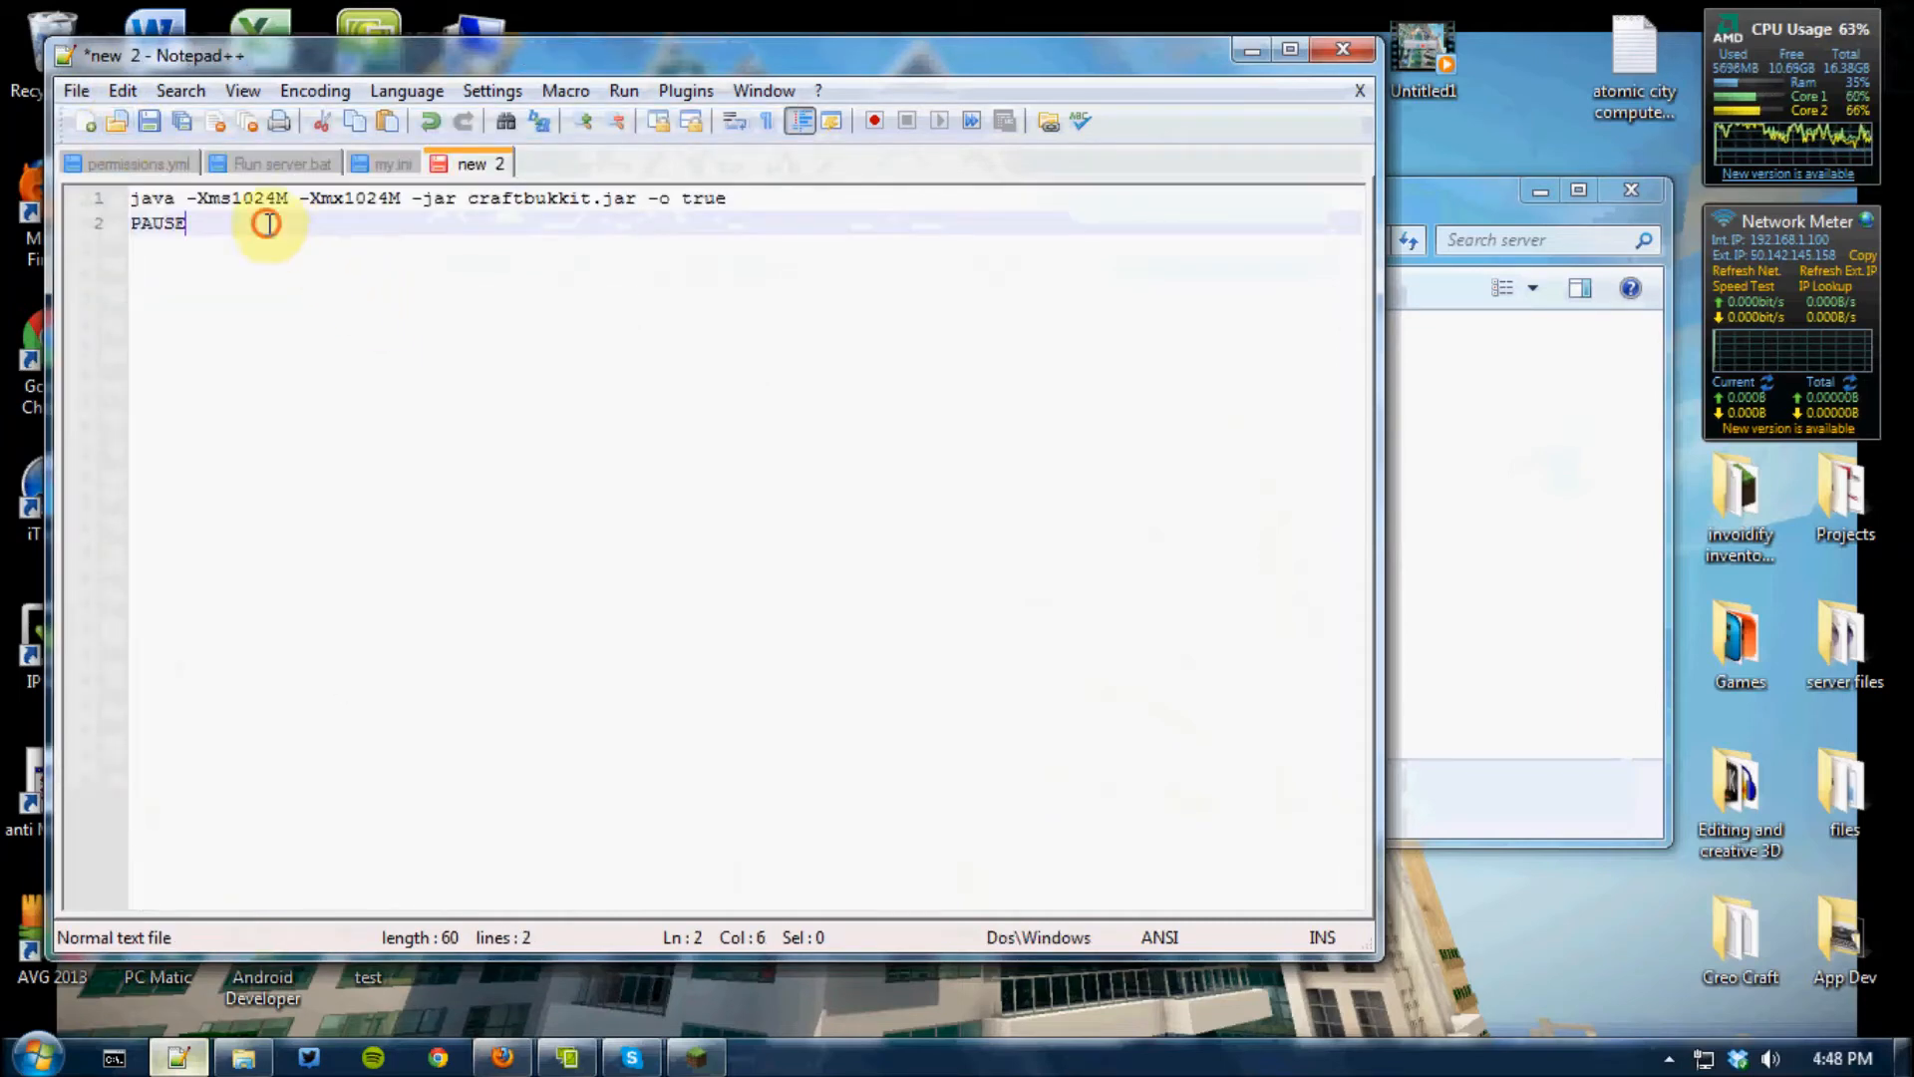
Examine the -Xms1024M memory setting in the first line of the start script
{"action": "left_click", "coordinate": [236, 196]}
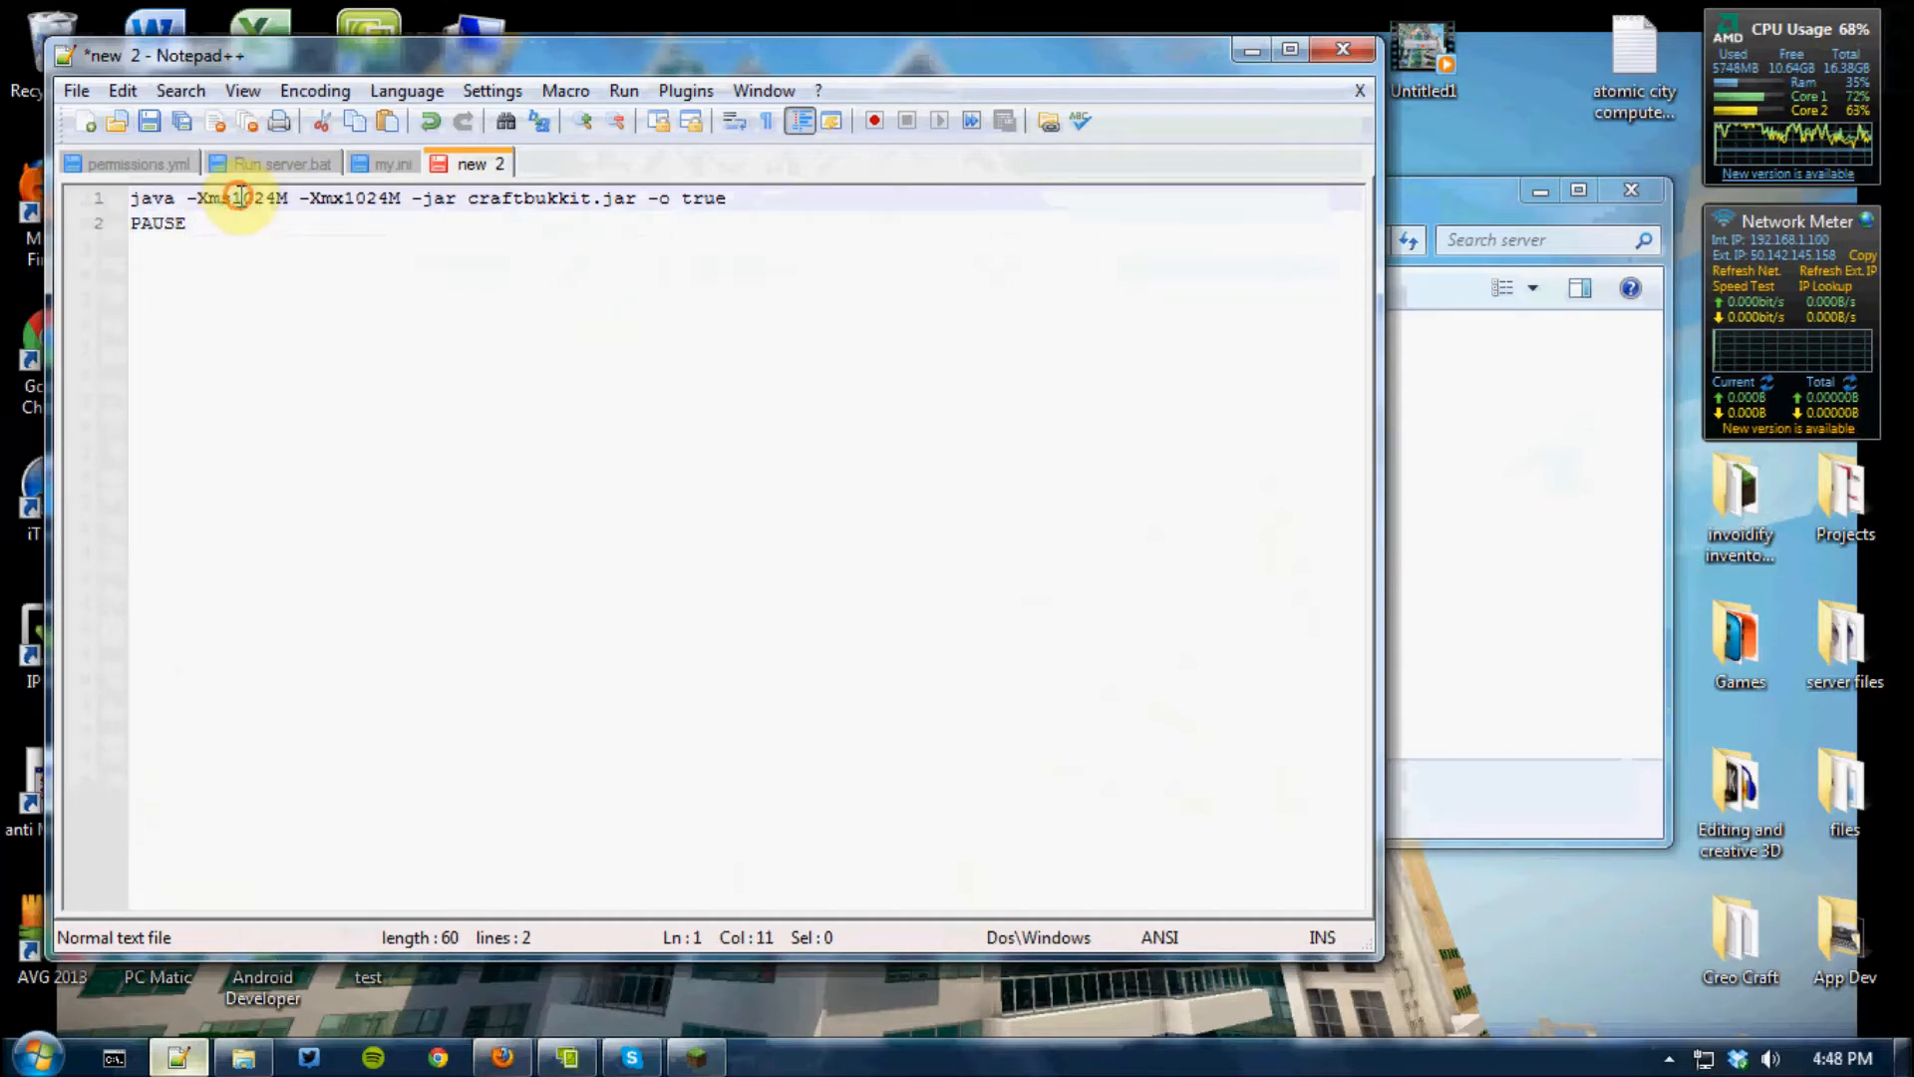
{"action": "left_click", "coordinate": [289, 236]}
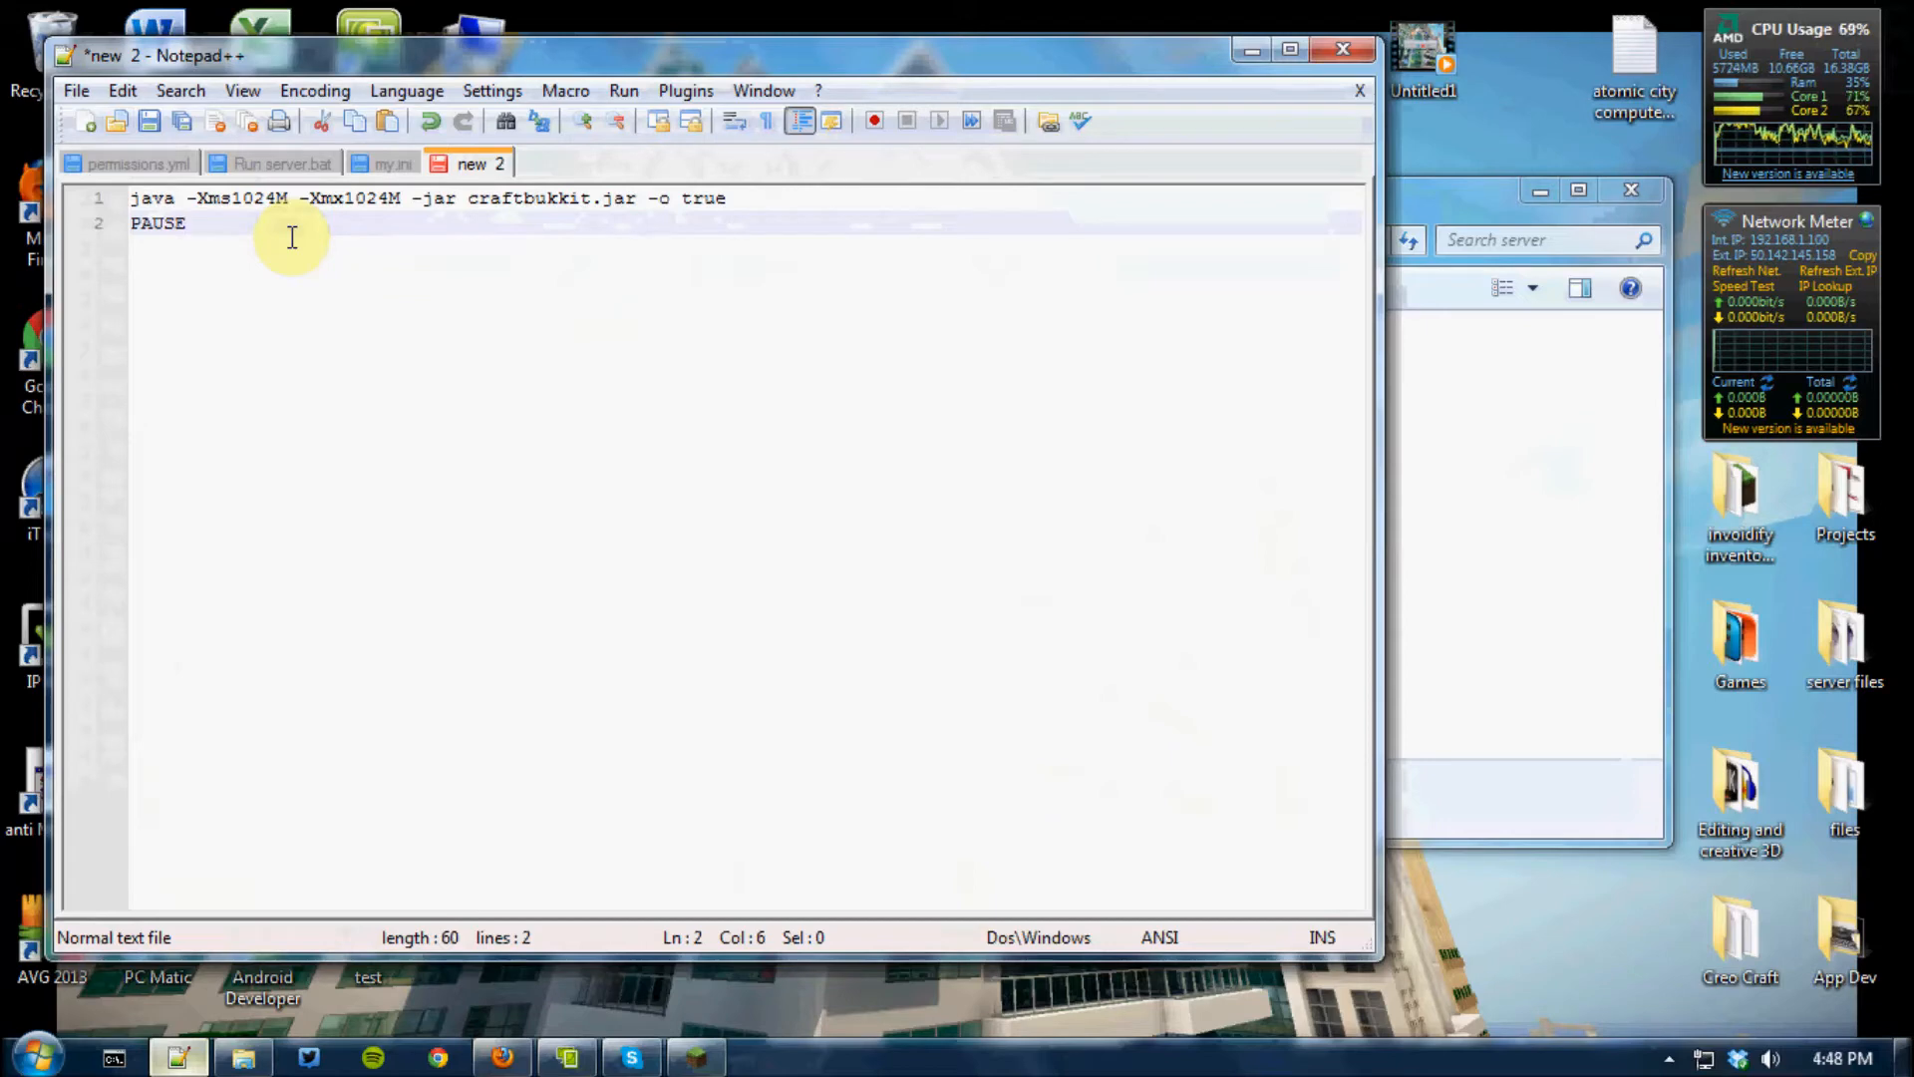
{"action": "left_click", "coordinate": [261, 198]}
{"action": "double_click", "coordinate": [229, 196]}
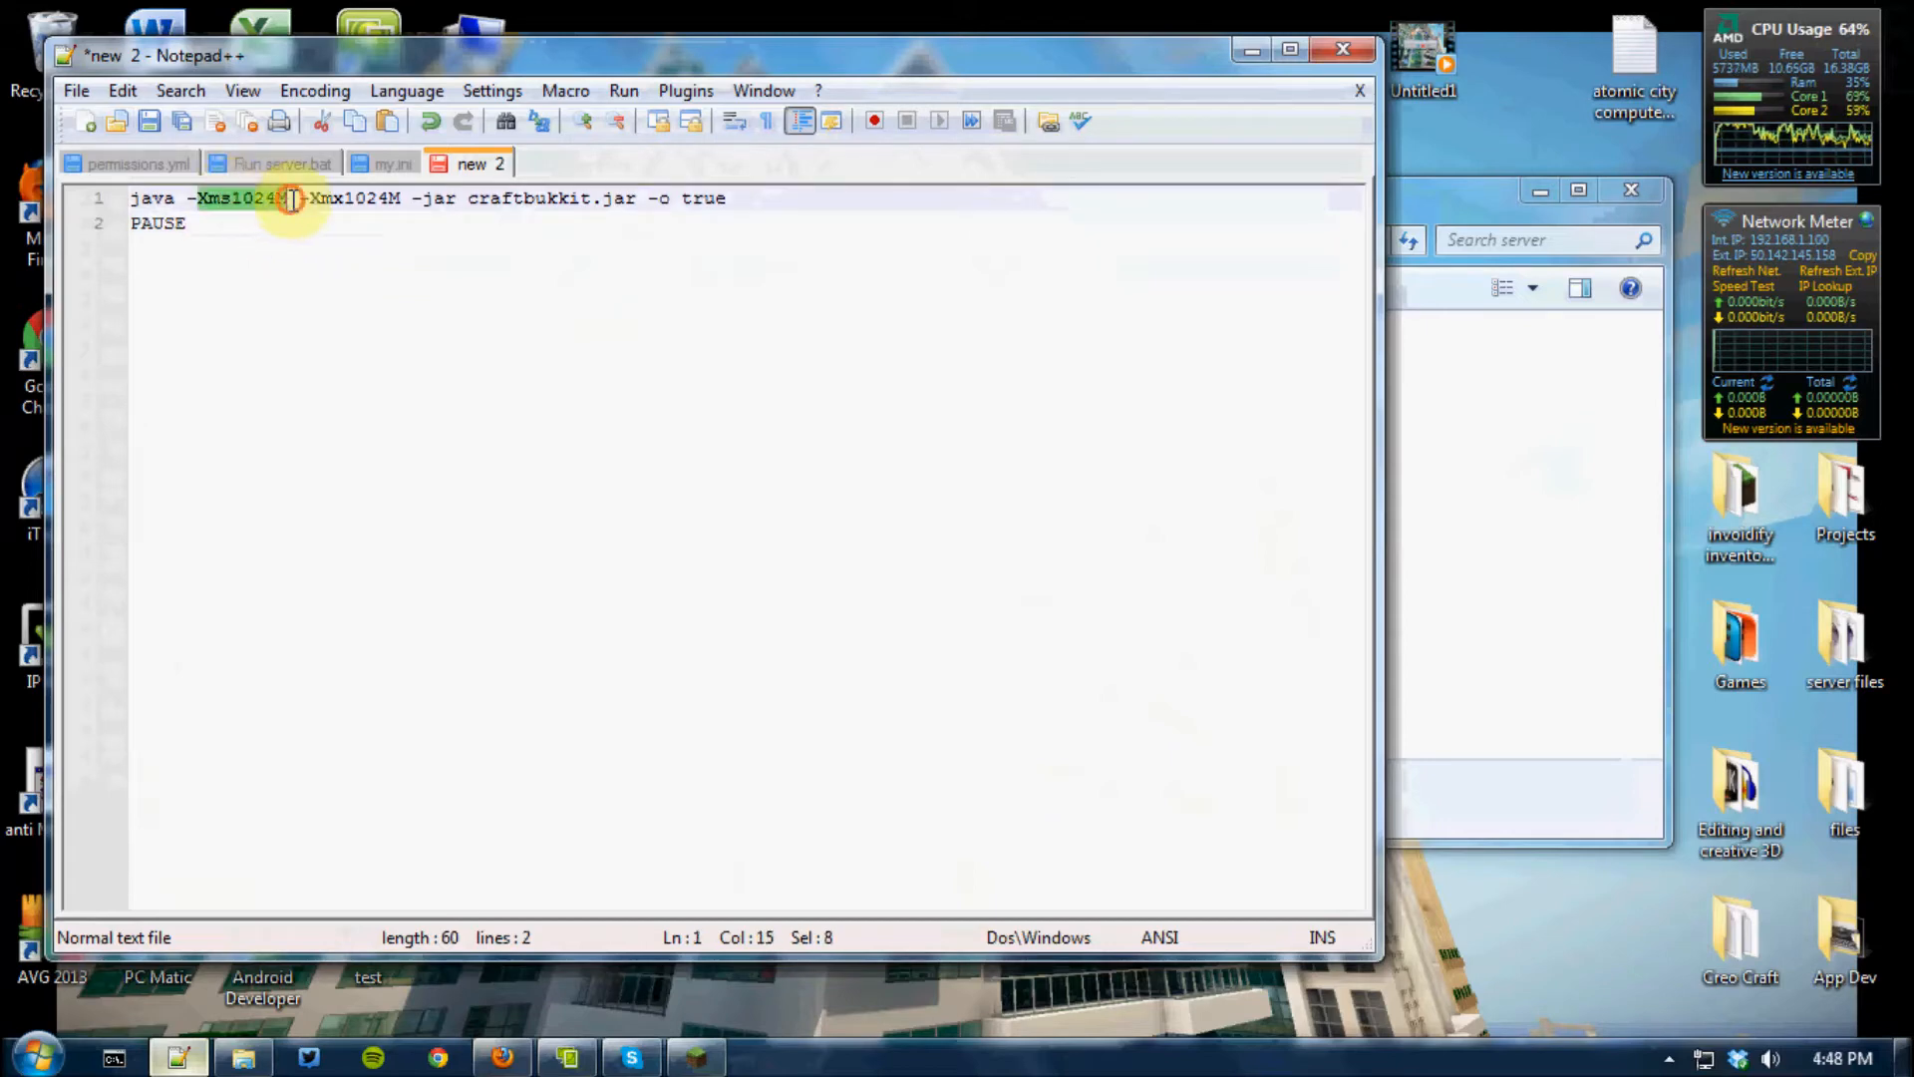
{"action": "left_click", "coordinate": [248, 253]}
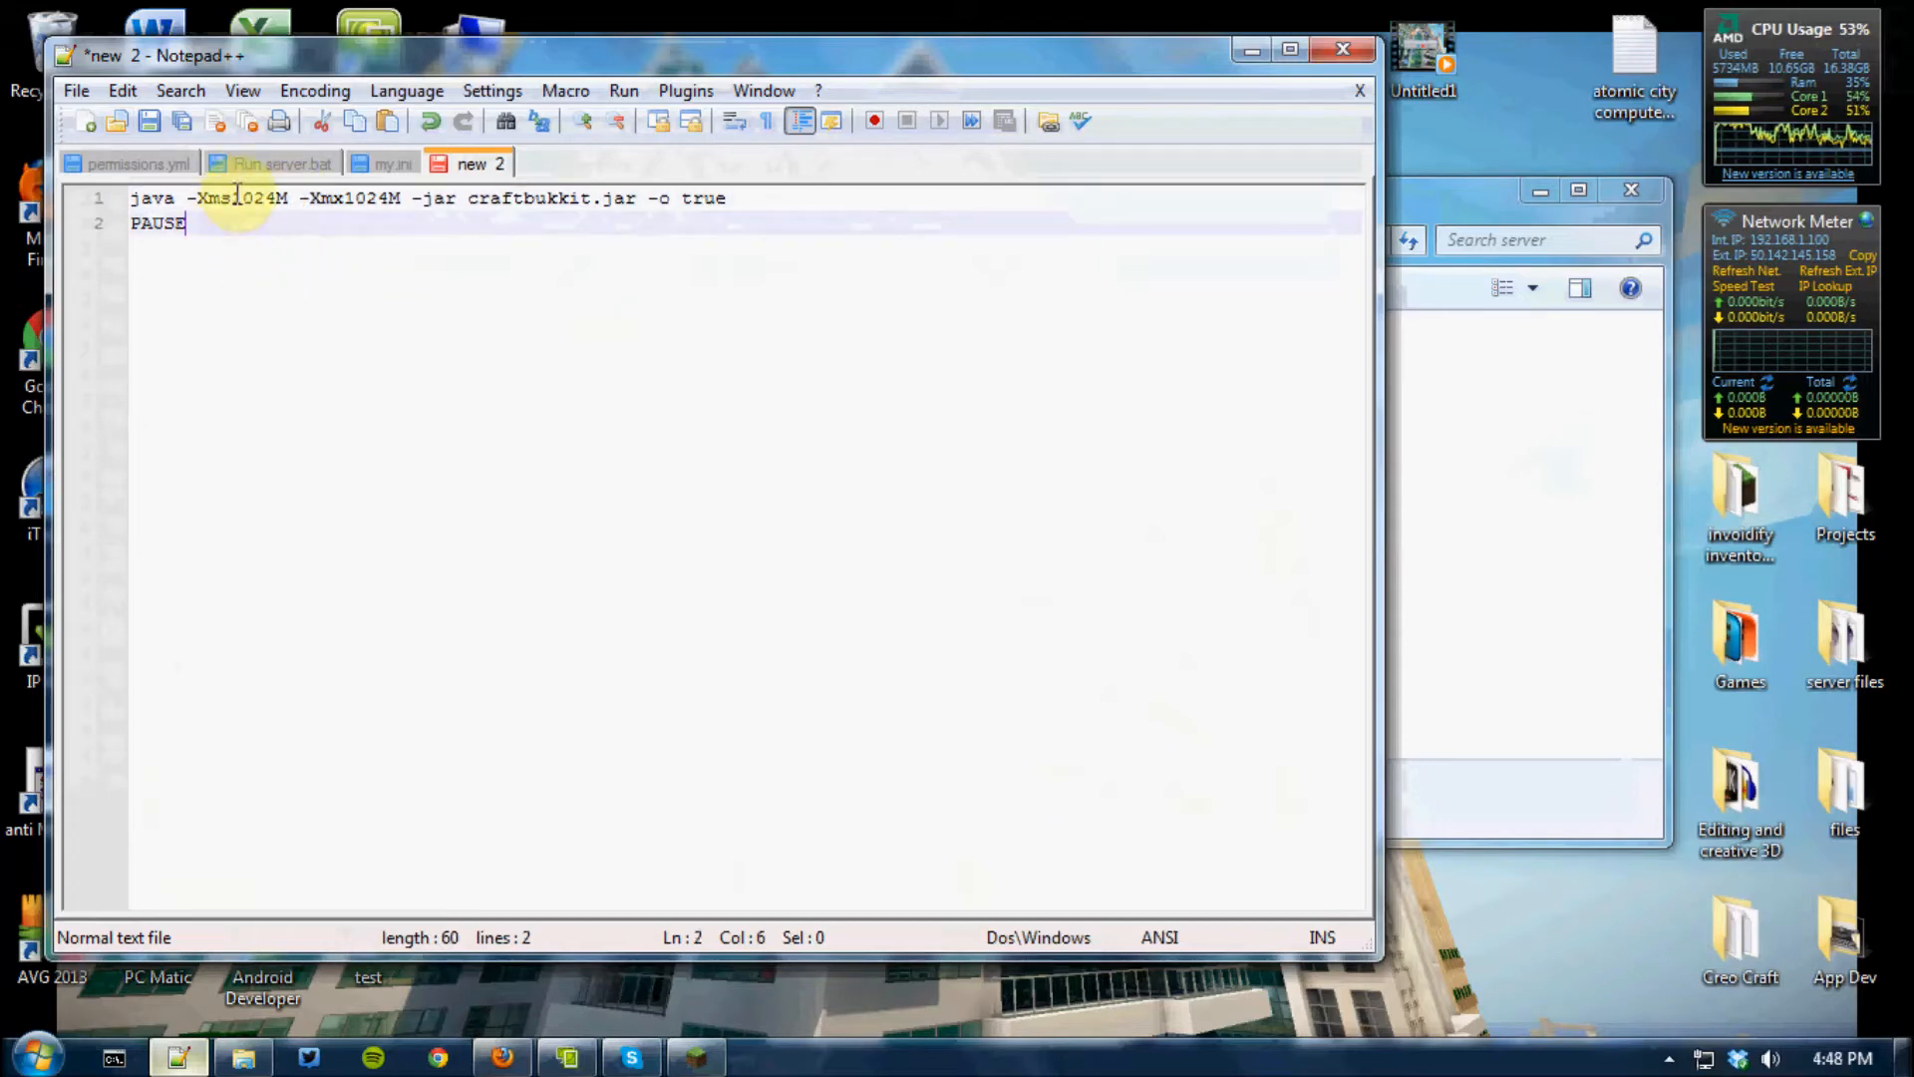
{"action": "left_click", "coordinate": [237, 196]}
{"action": "left_click_drag", "start_coordinate": [238, 196], "coordinate": [242, 196]}
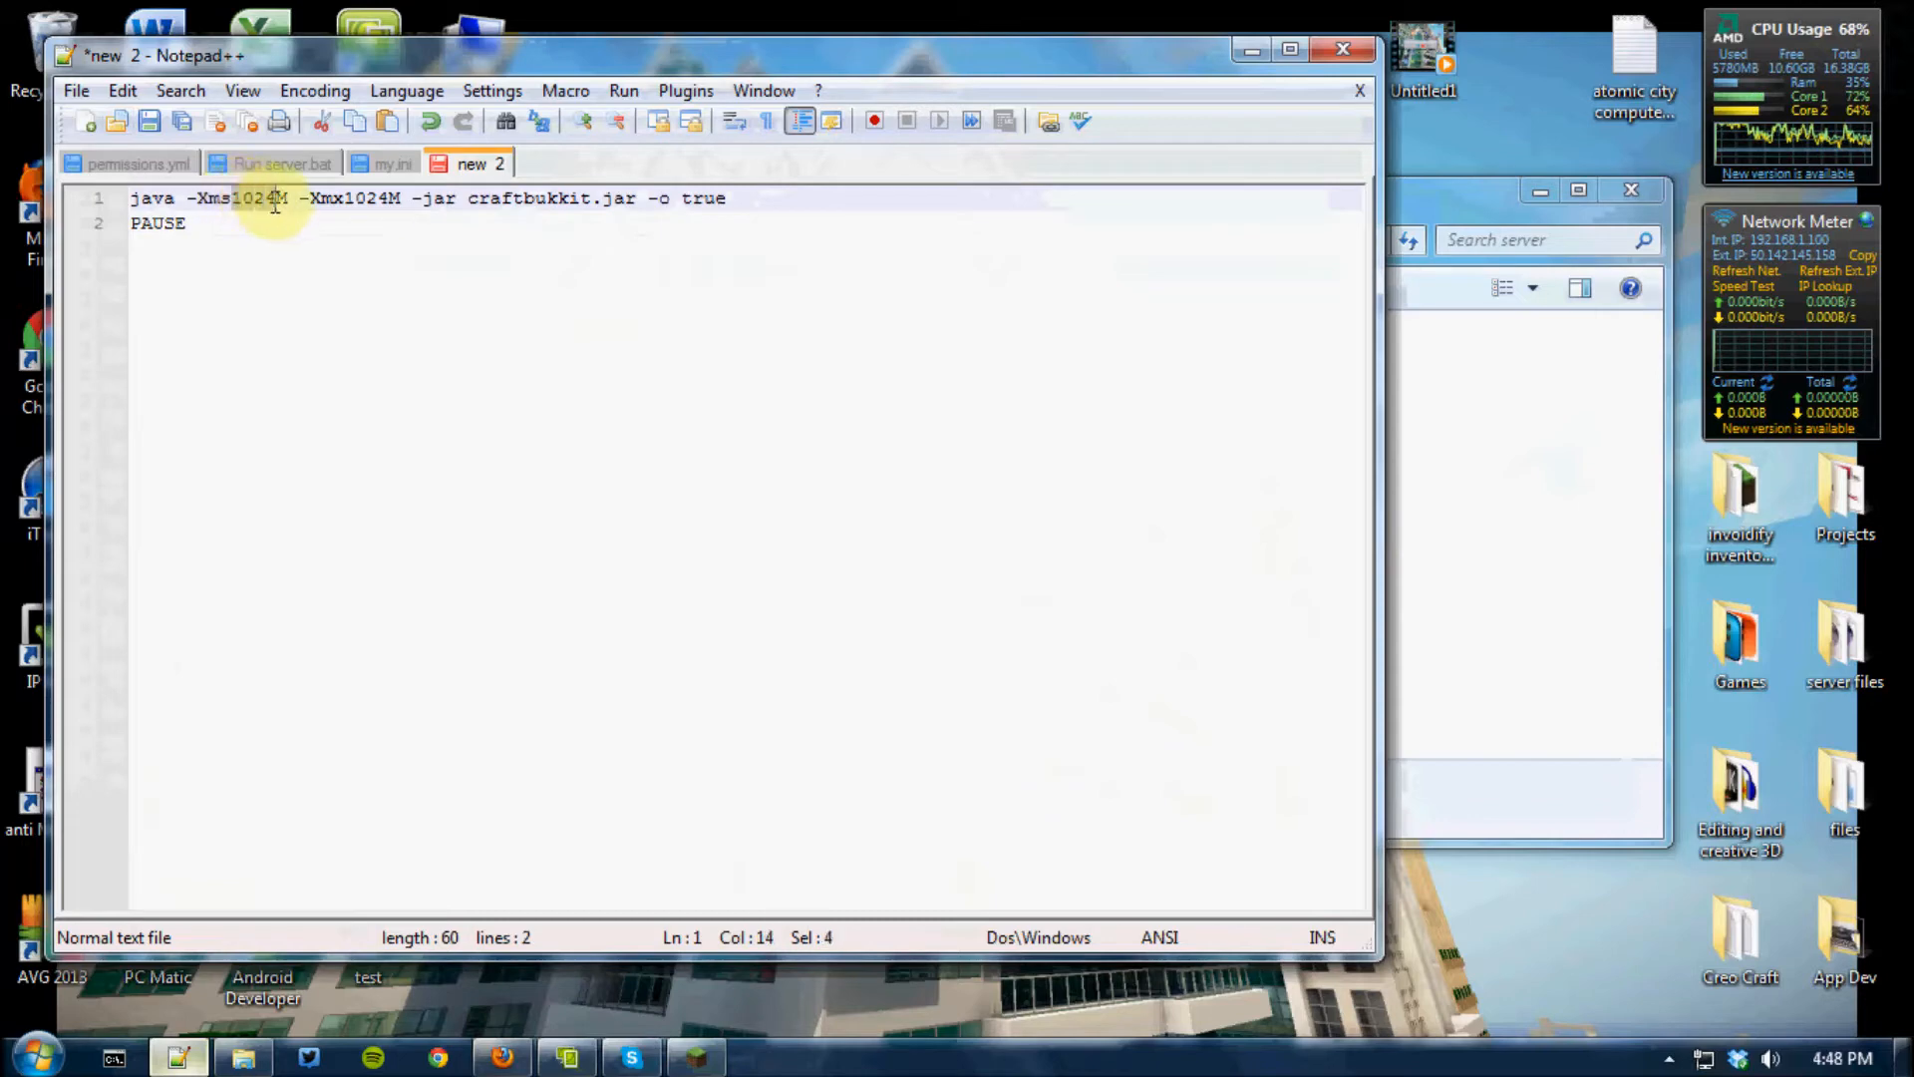
{"action": "left_click", "coordinate": [269, 224]}
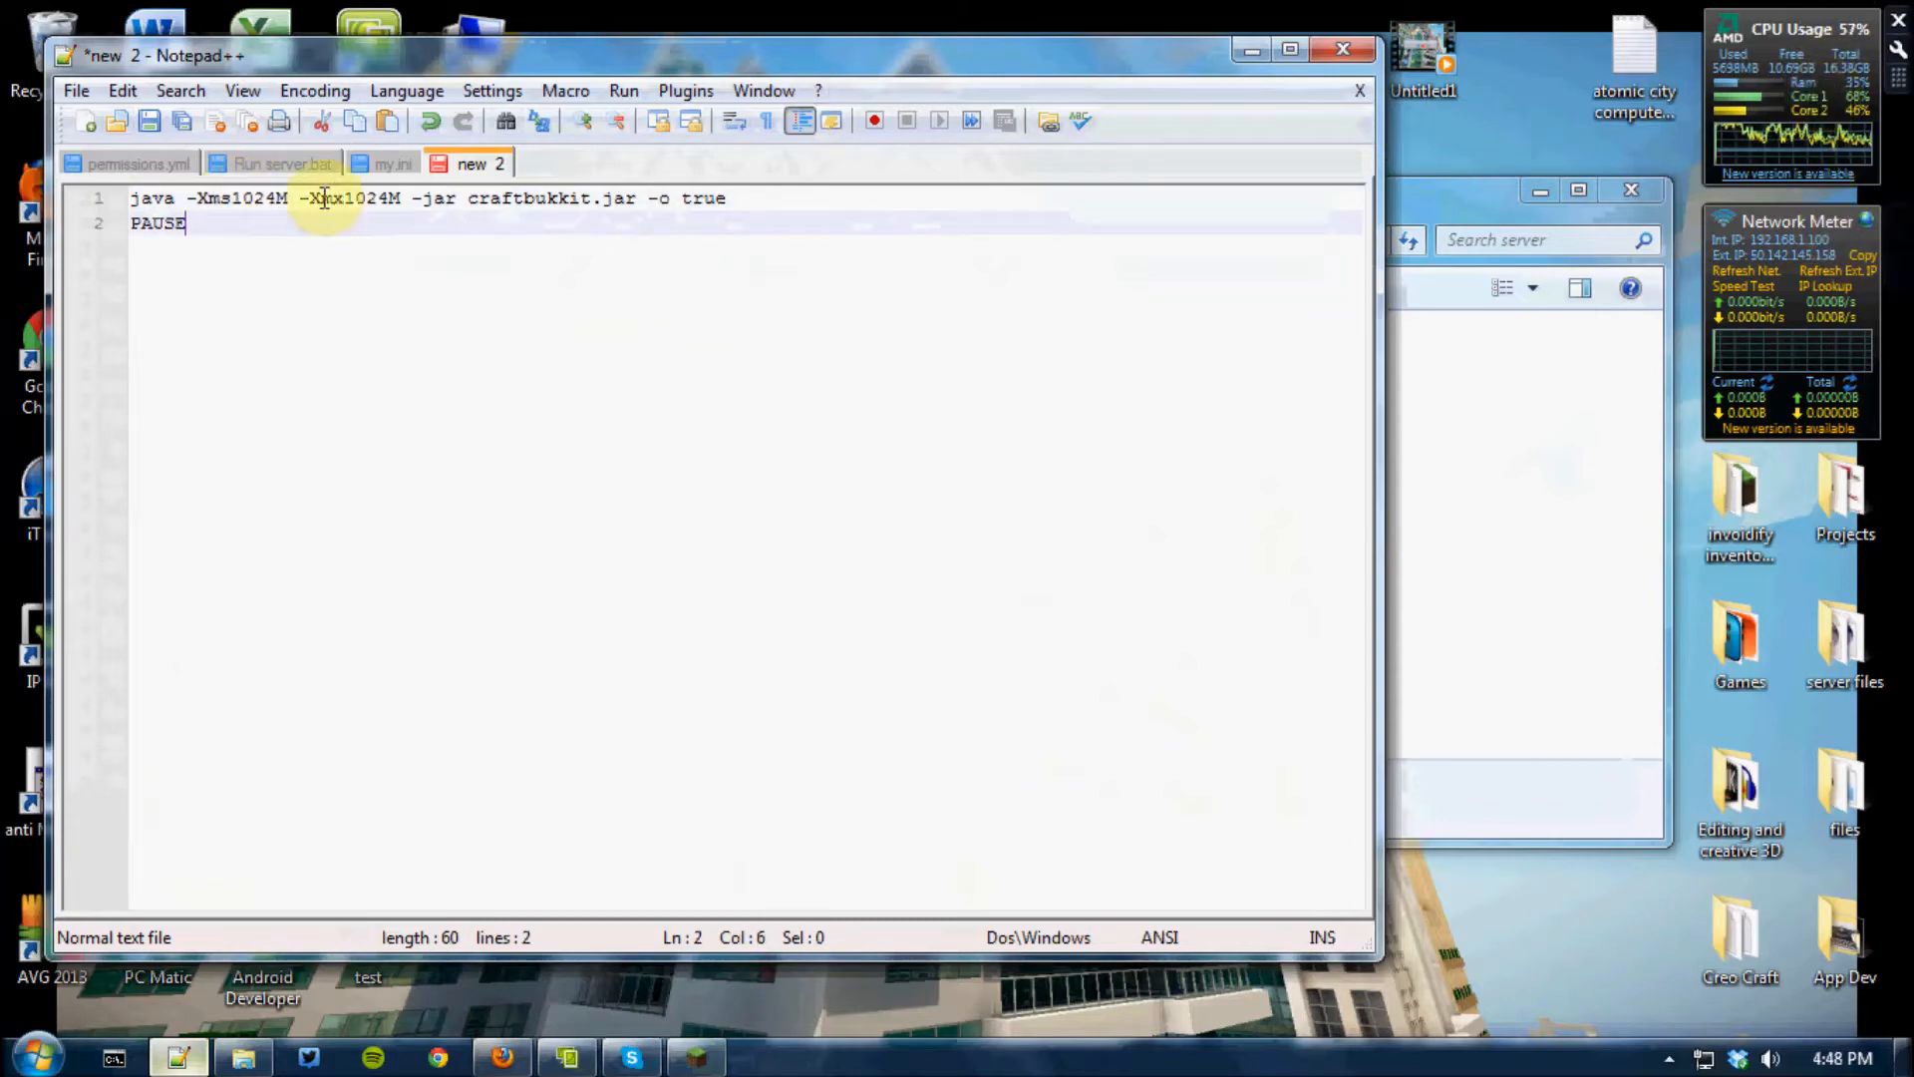
{"action": "left_click_drag", "start_coordinate": [232, 197], "coordinate": [281, 199]}
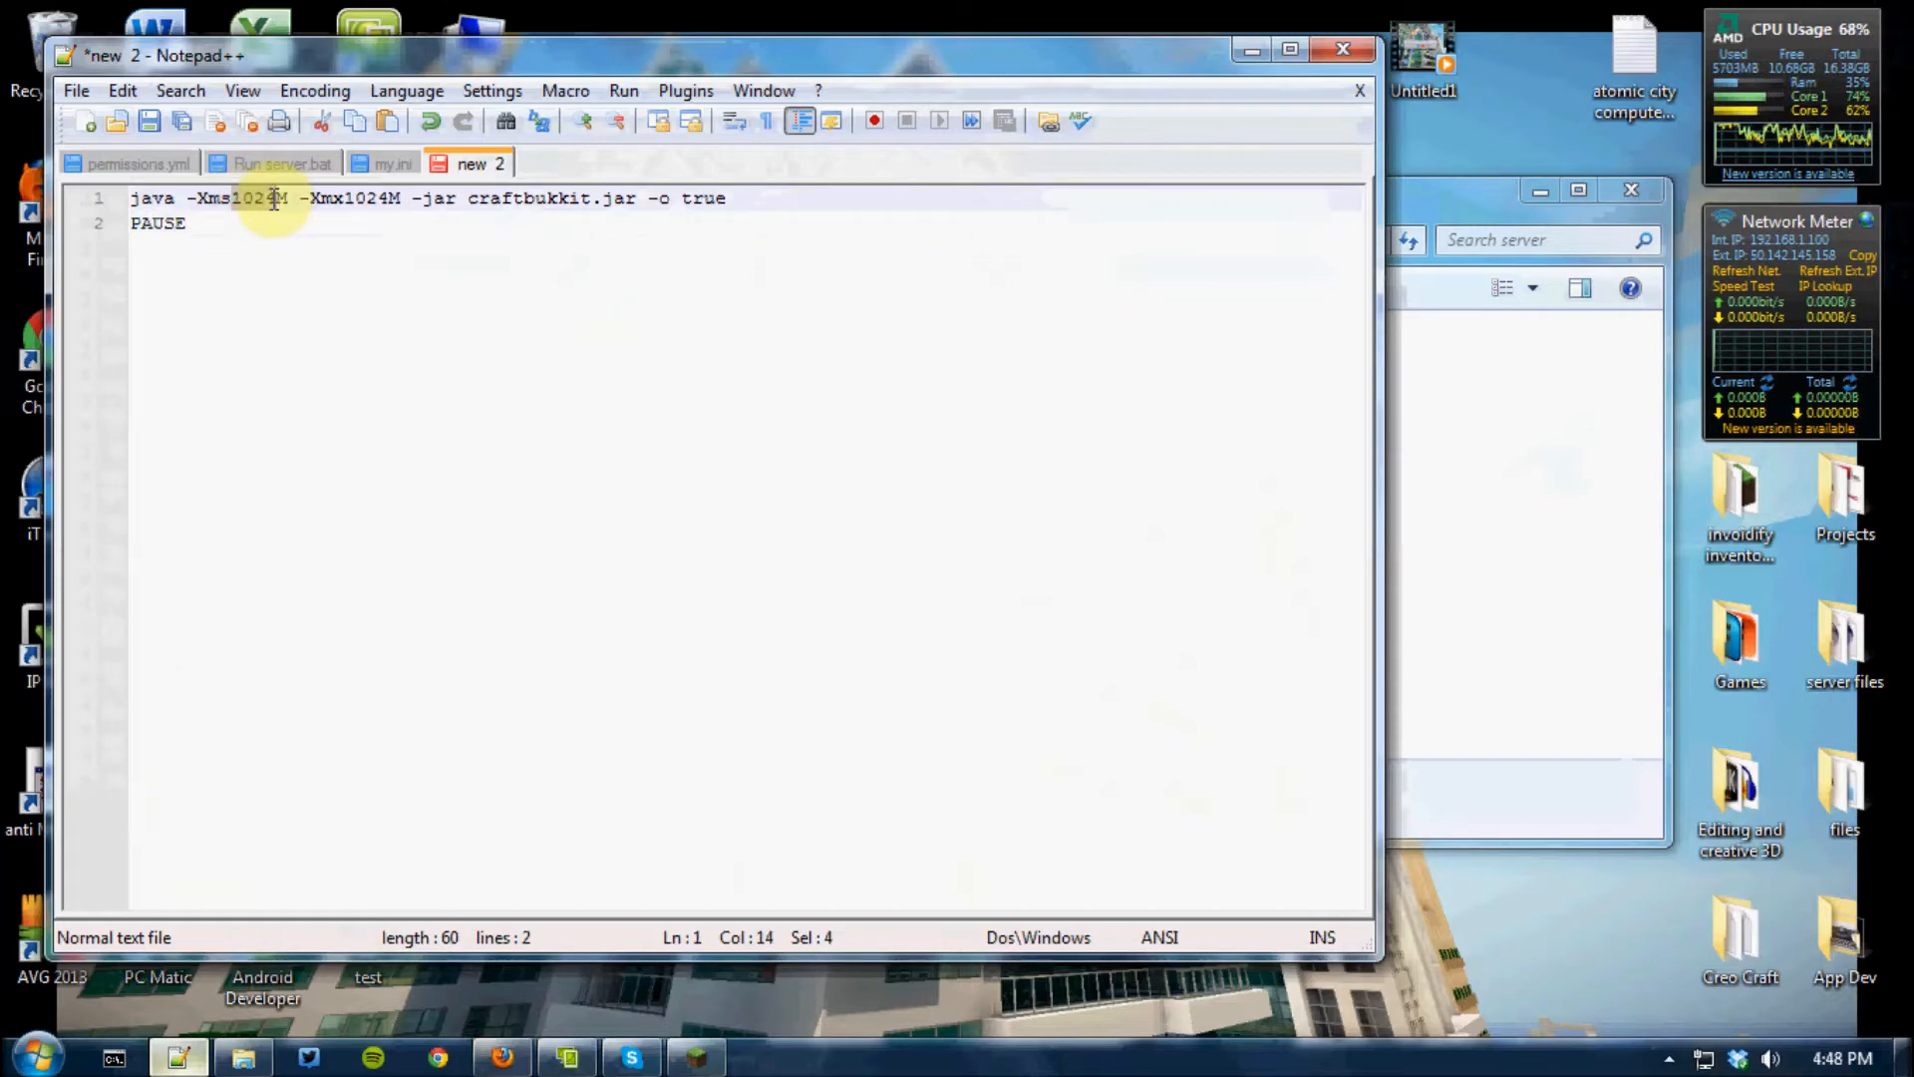
{"action": "left_click", "coordinate": [232, 223]}
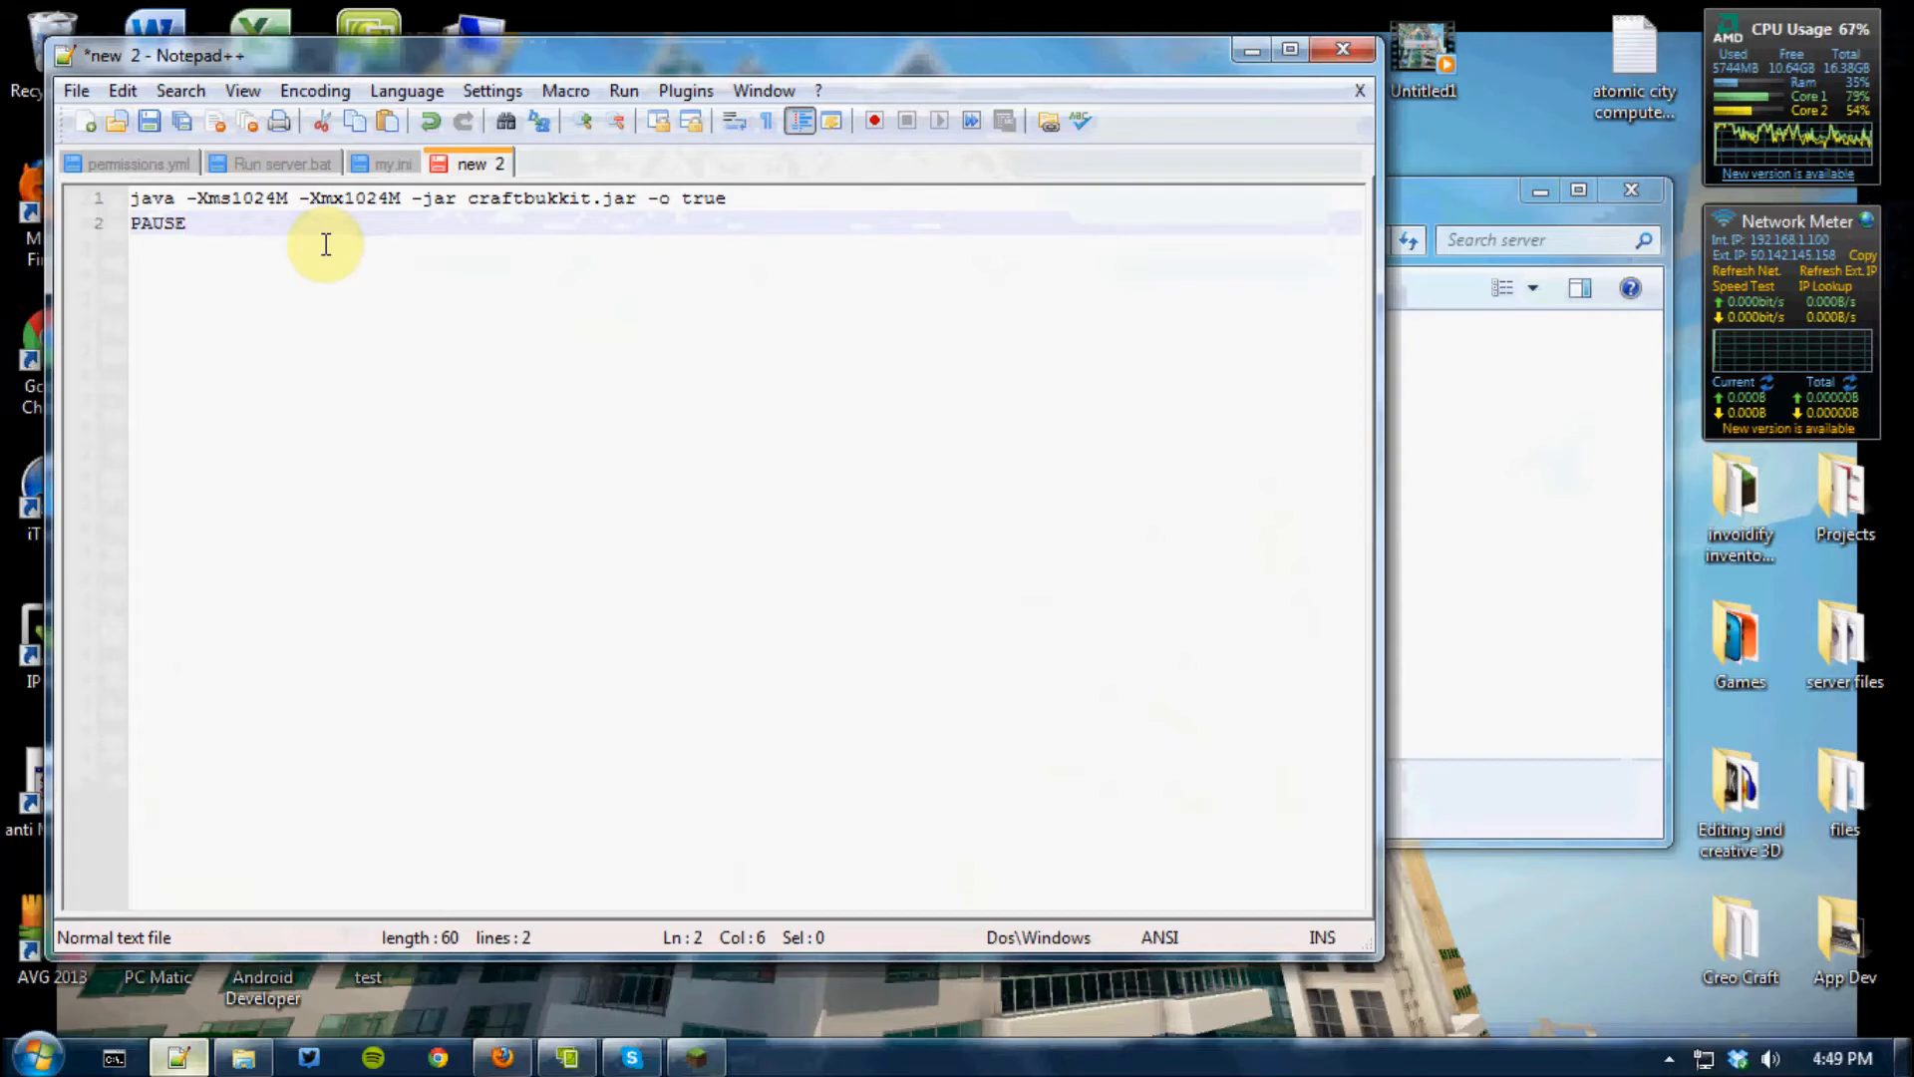
Start saving the script as a new file and choose the server folder on the desktop as its location
{"action": "left_click", "coordinate": [87, 92]}
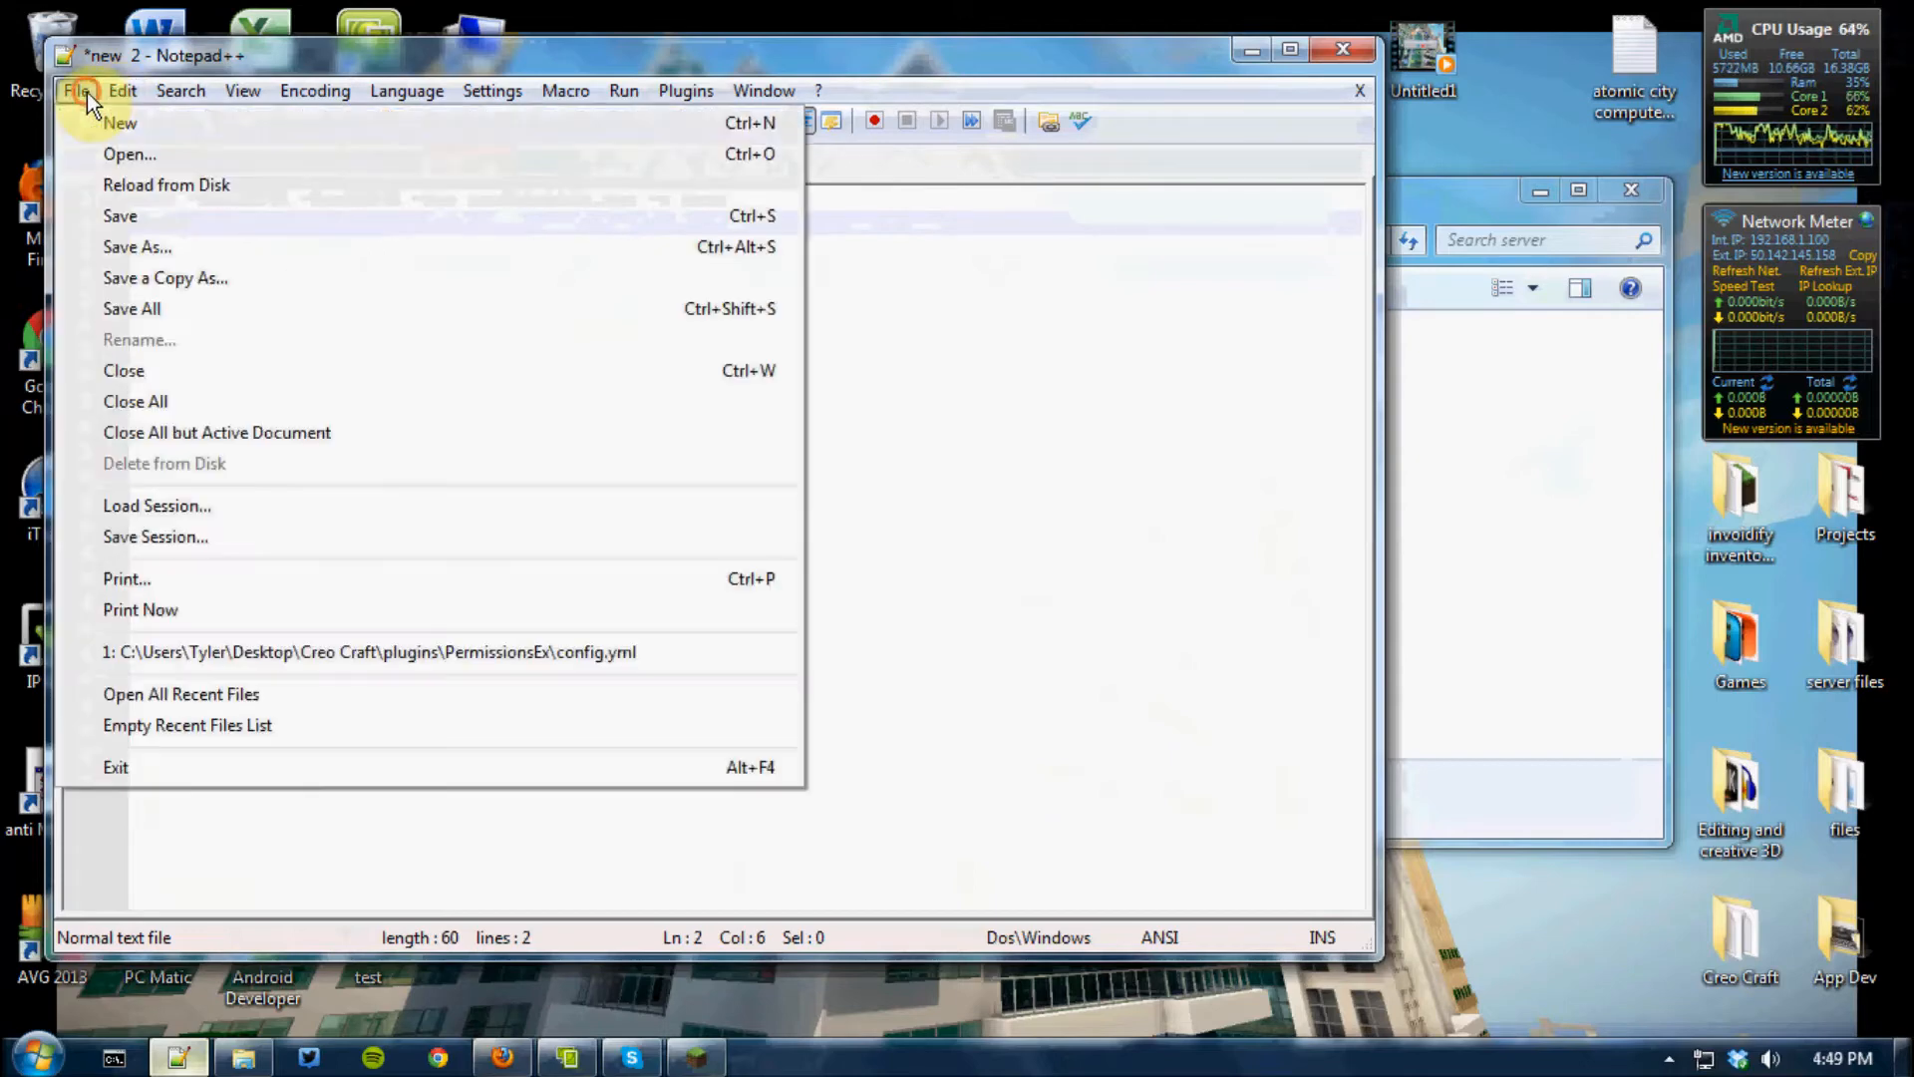
{"action": "left_click", "coordinate": [136, 246]}
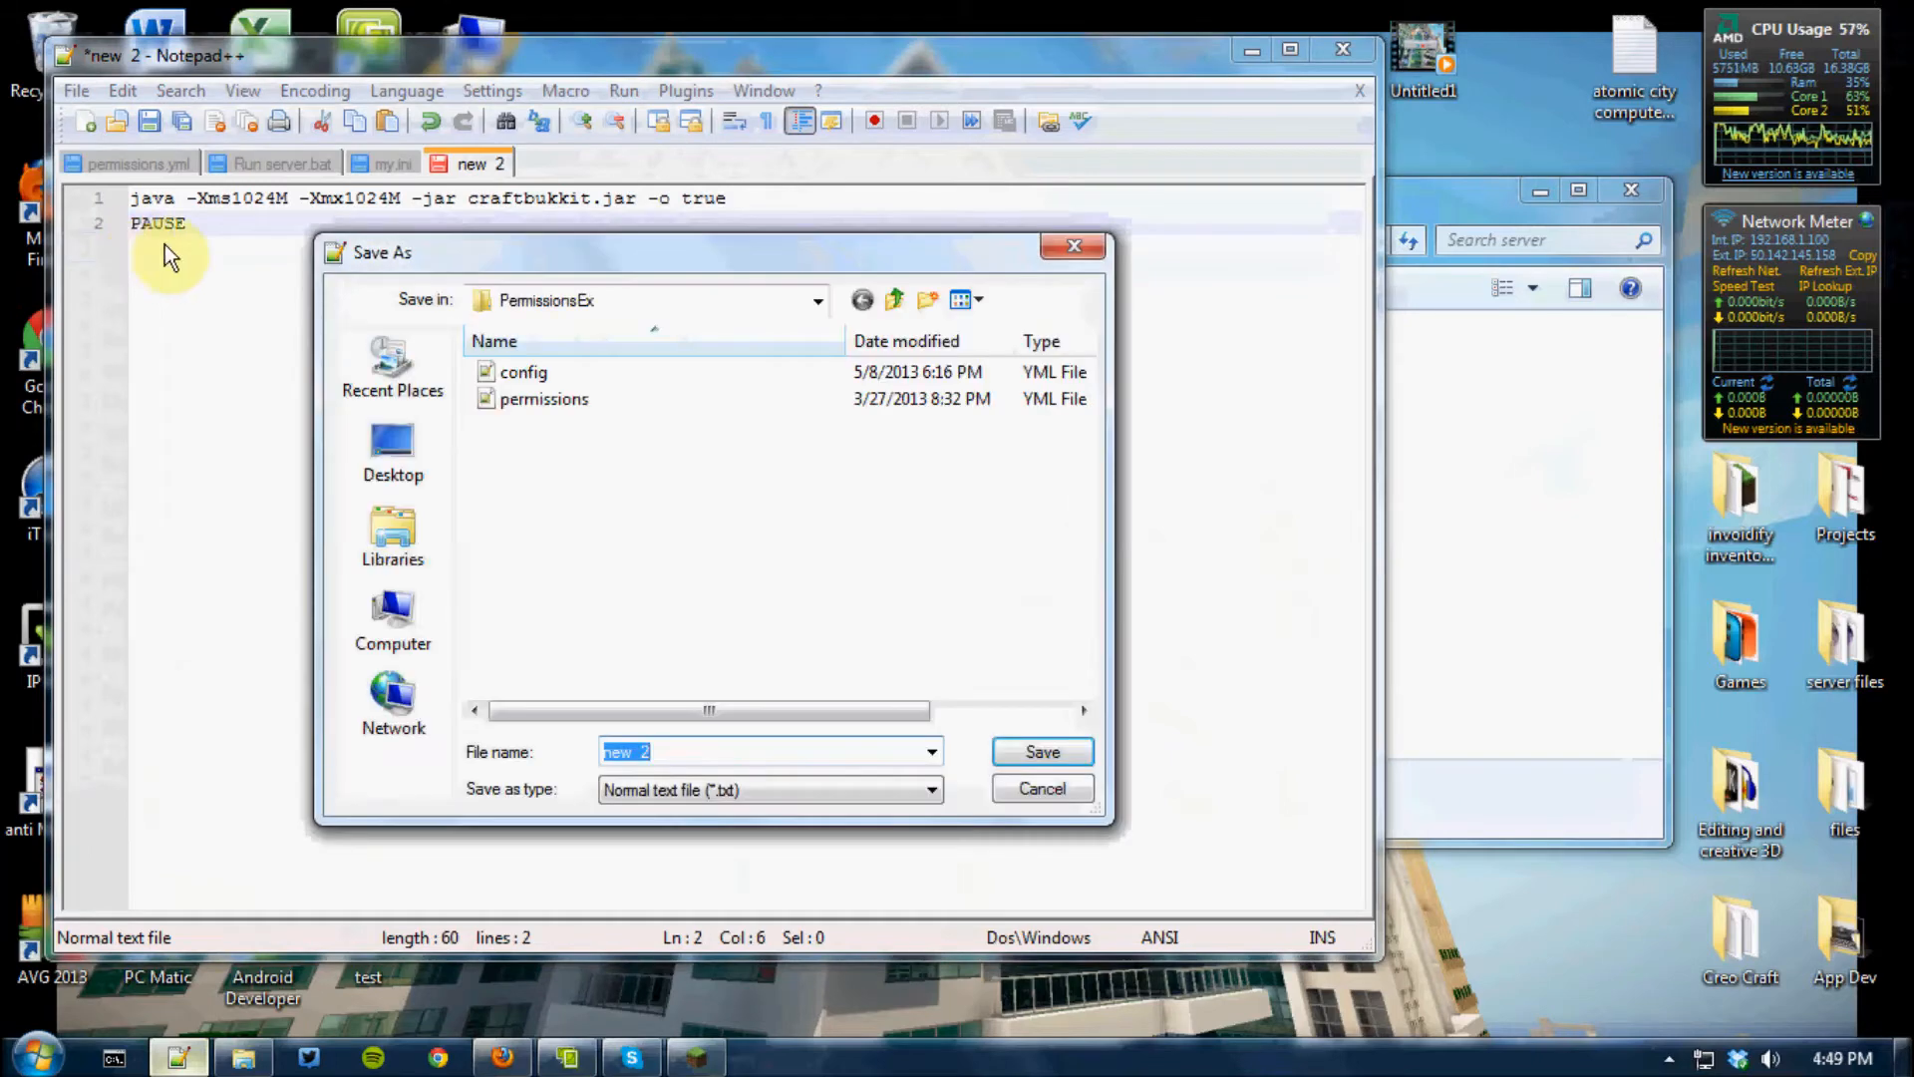
{"action": "left_click", "coordinate": [817, 299]}
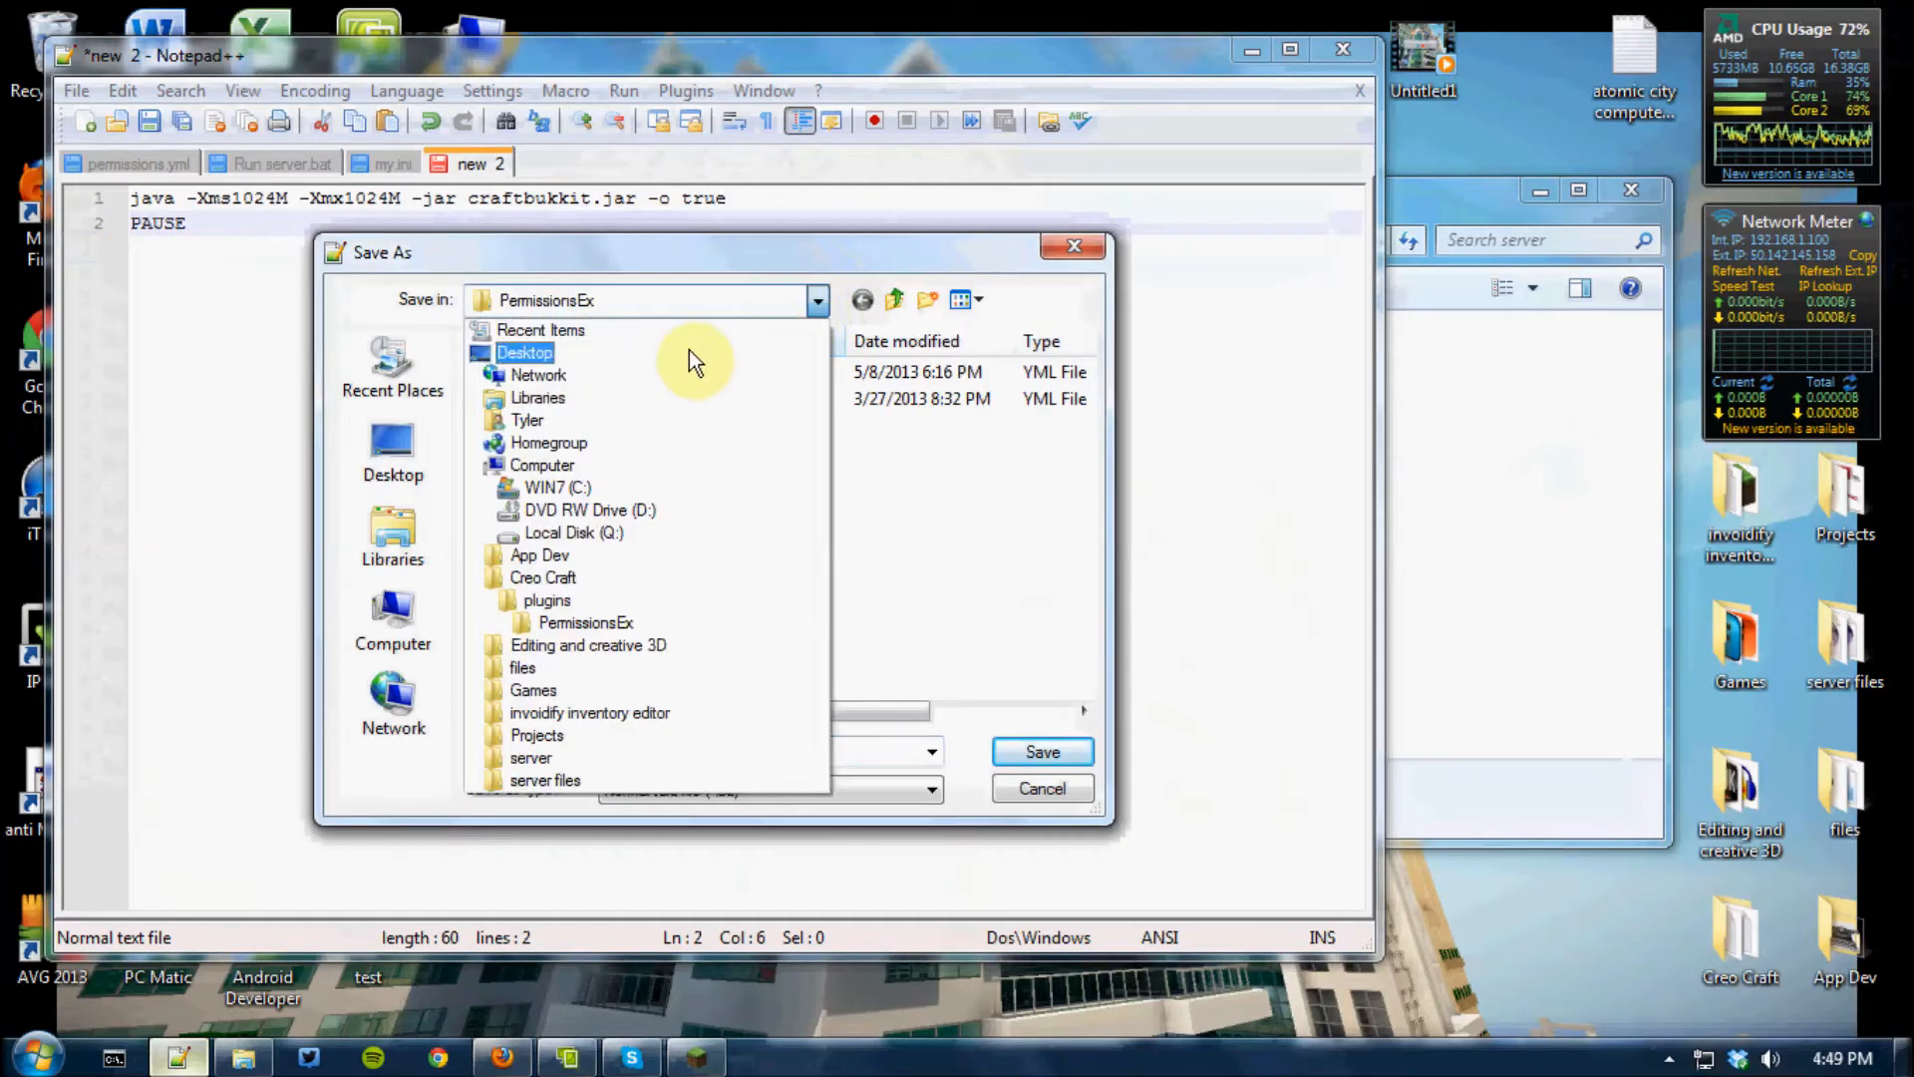
{"action": "left_click", "coordinate": [600, 356]}
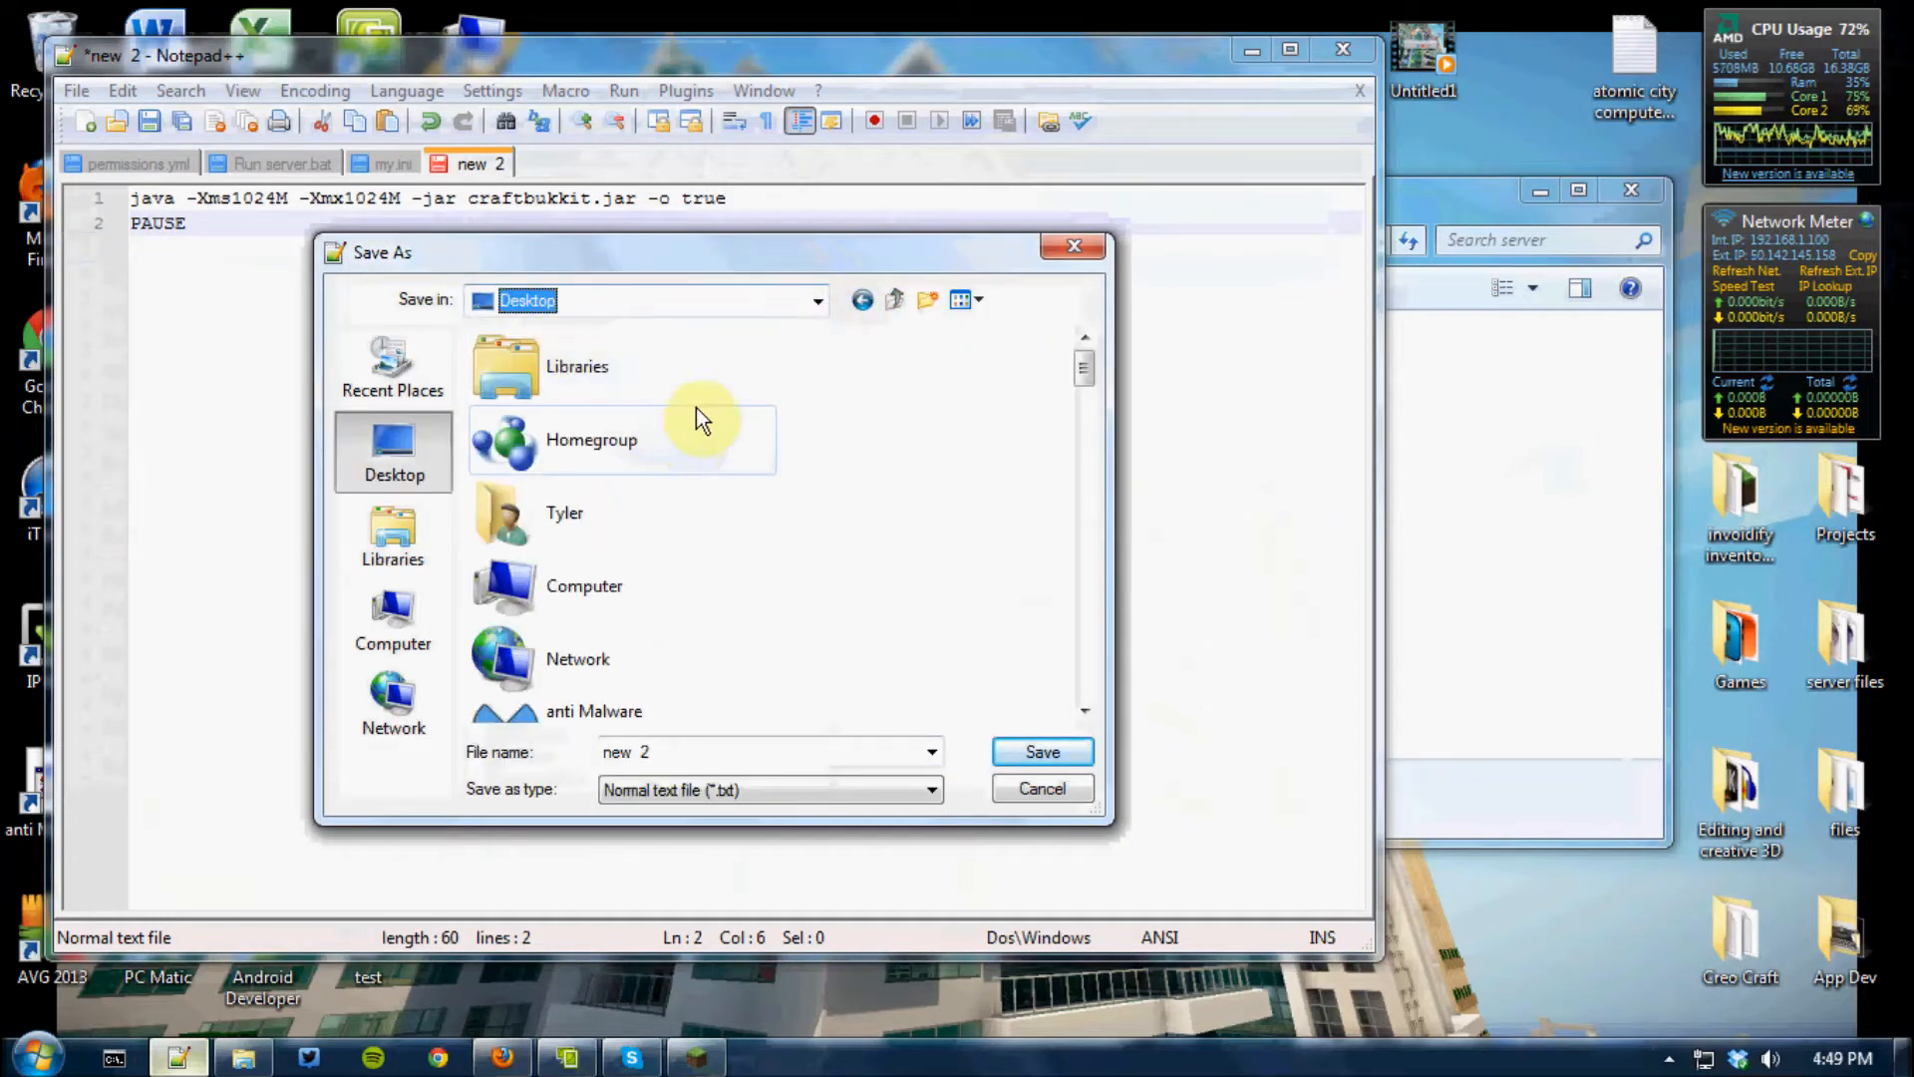
{"action": "left_click", "coordinate": [816, 300]}
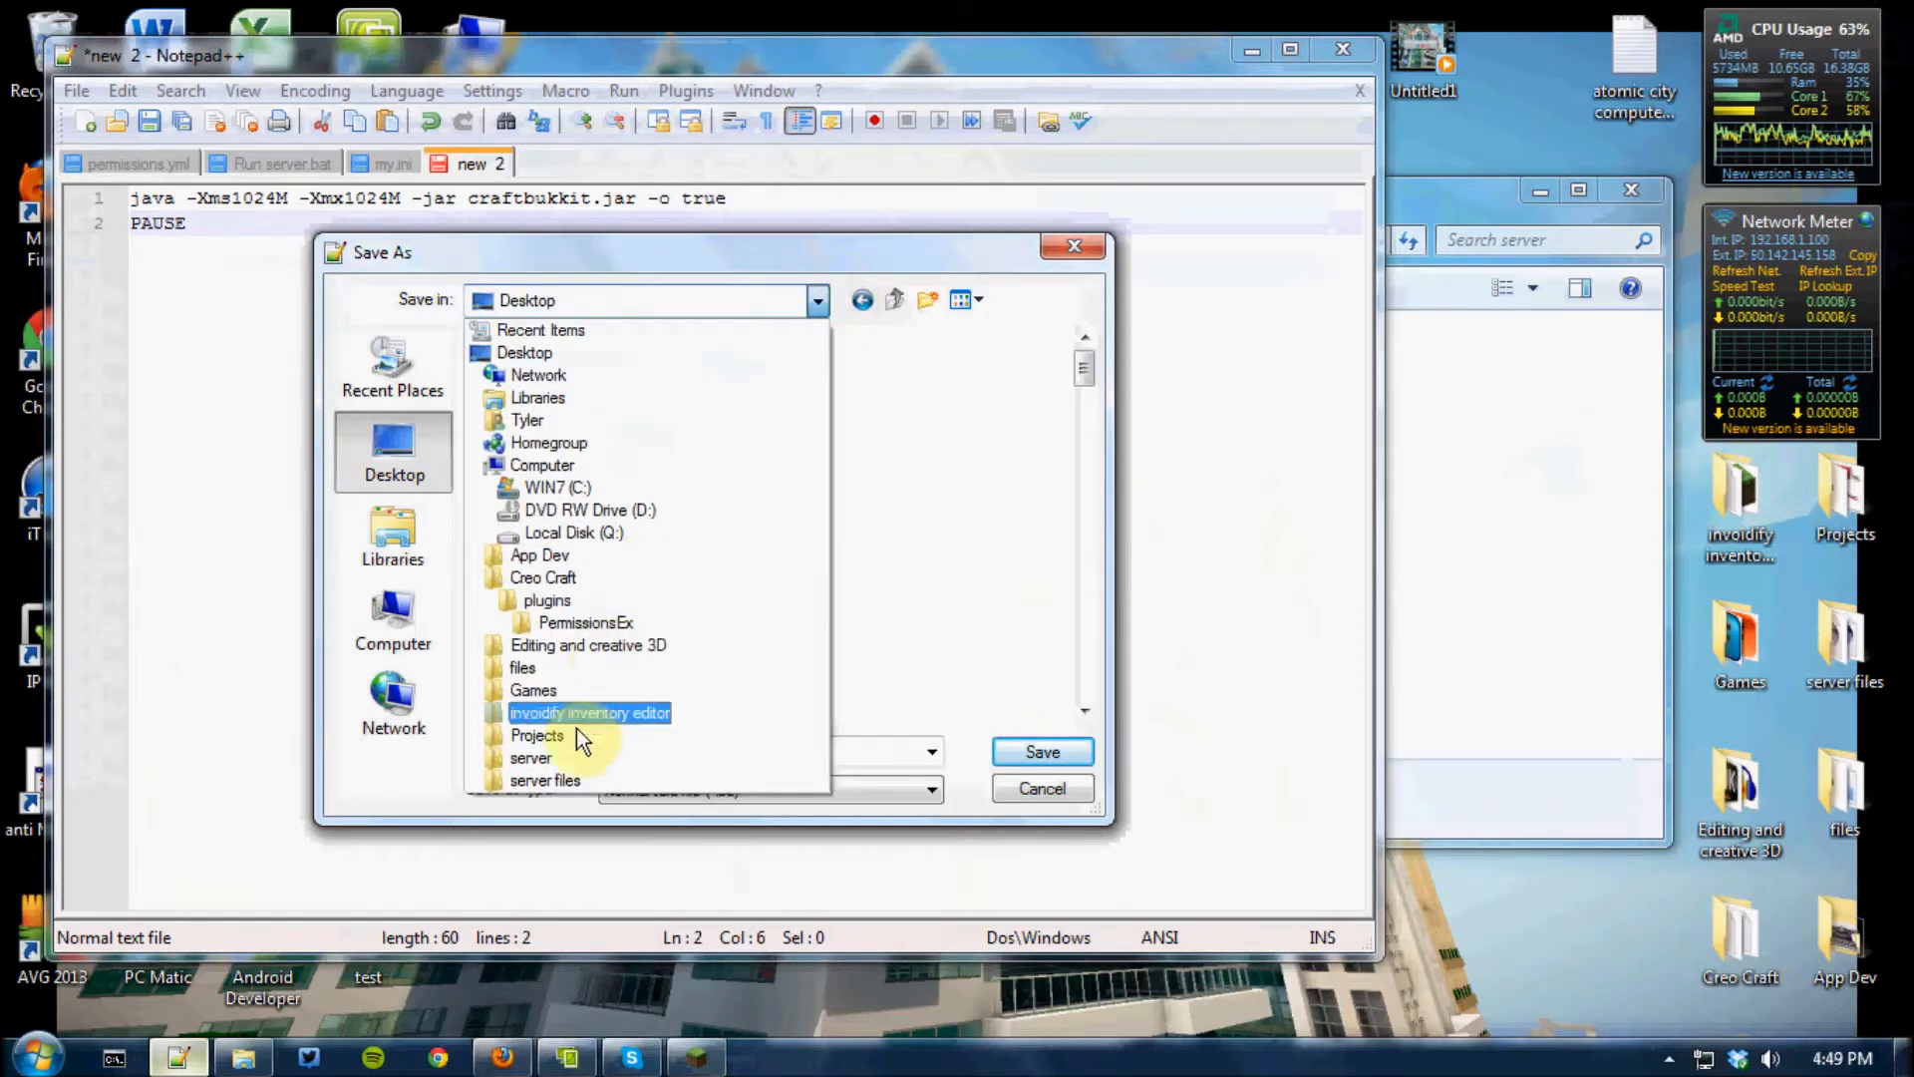
{"action": "left_click", "coordinate": [577, 764]}
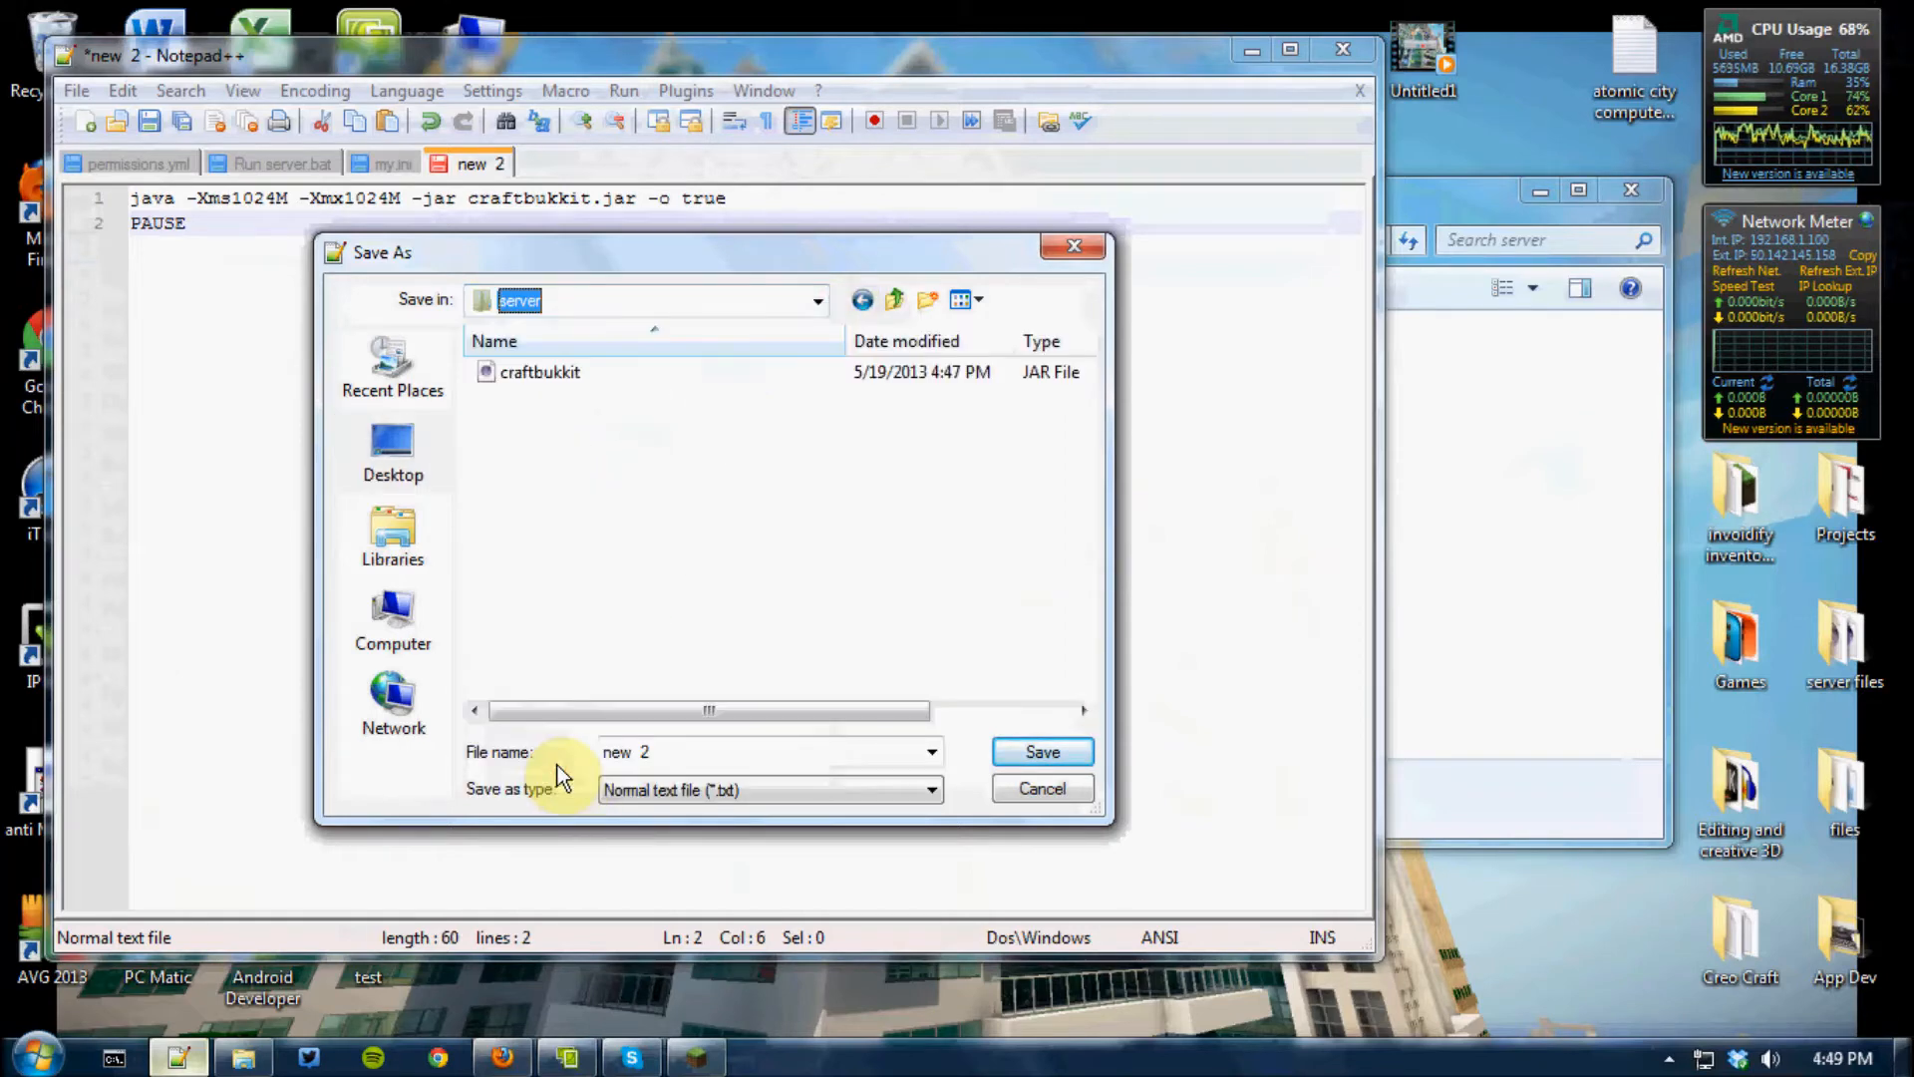
Save the script as start.bat with the file type set to All types, and close the editor
{"action": "left_click", "coordinate": [593, 379]}
{"action": "double_click", "coordinate": [706, 750]}
{"action": "key", "text": "BackSpace"}
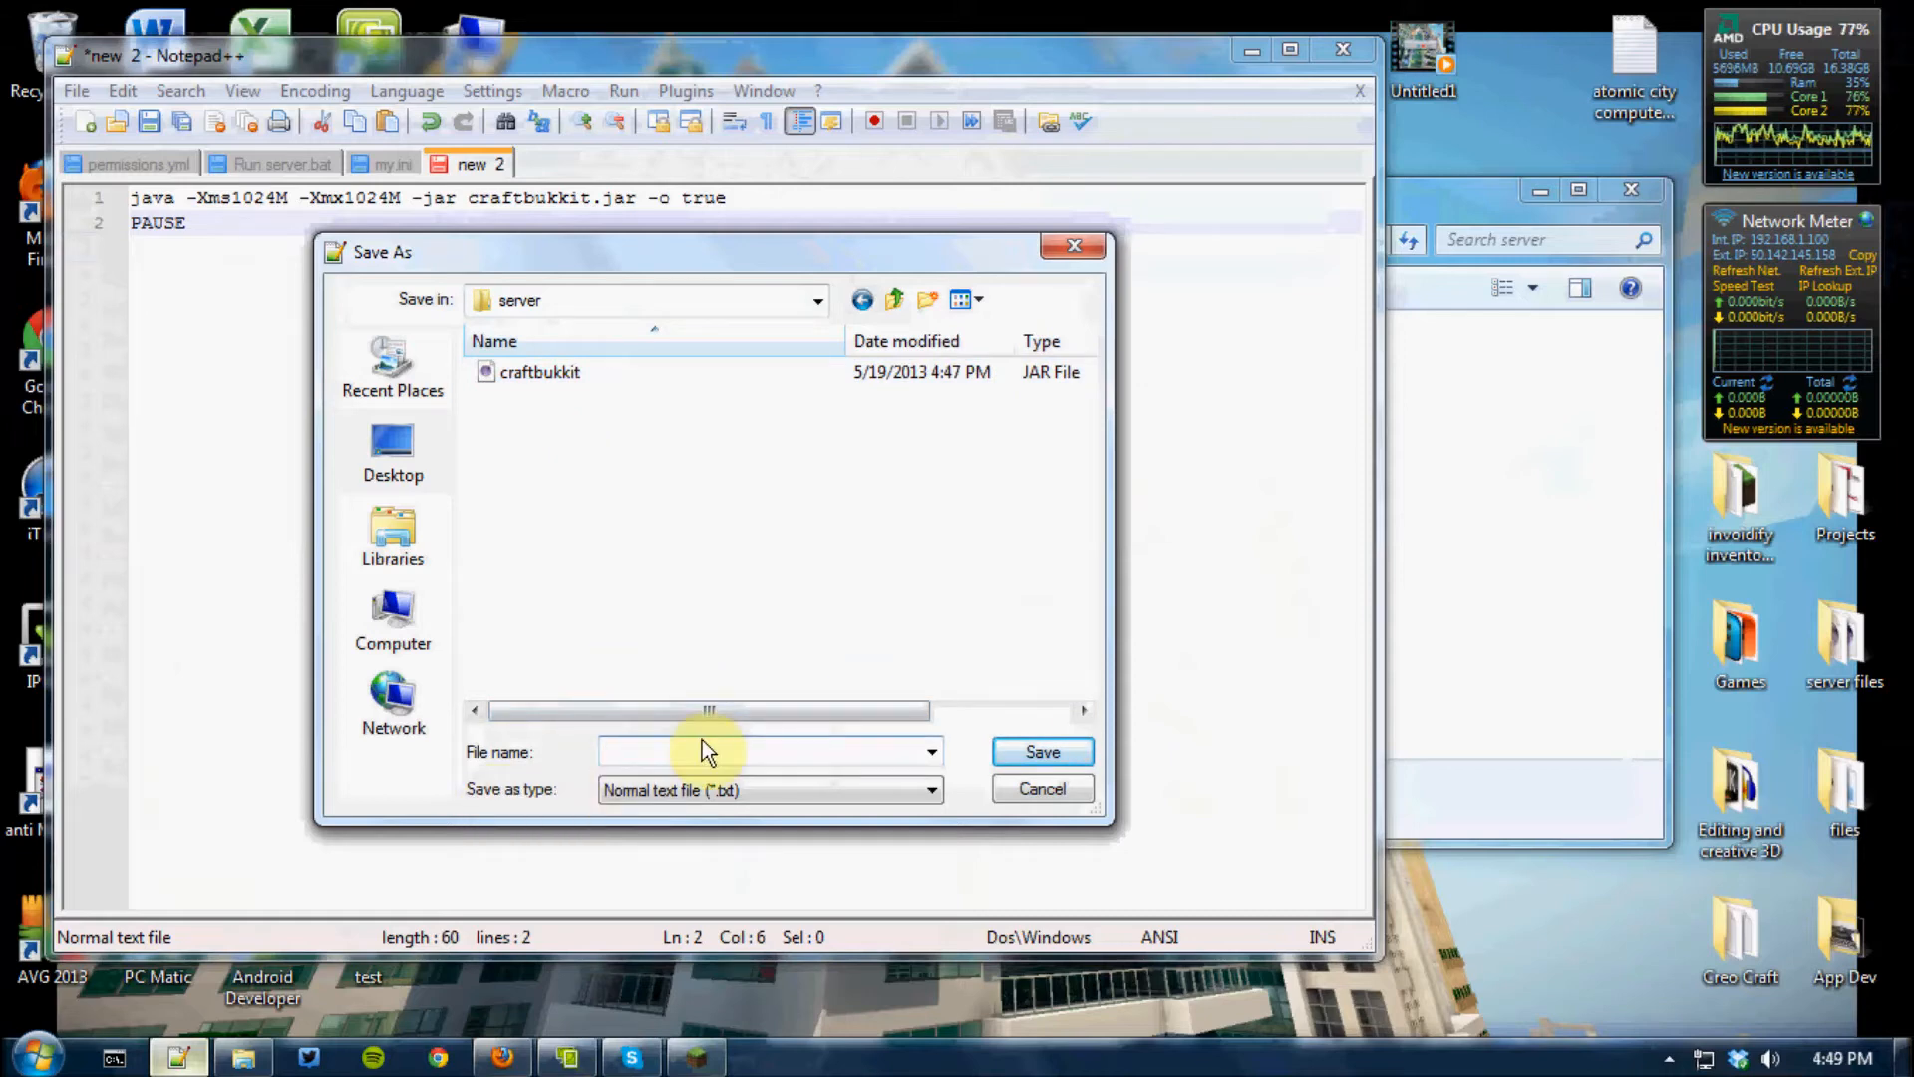
{"action": "type", "text": "start.bat"}
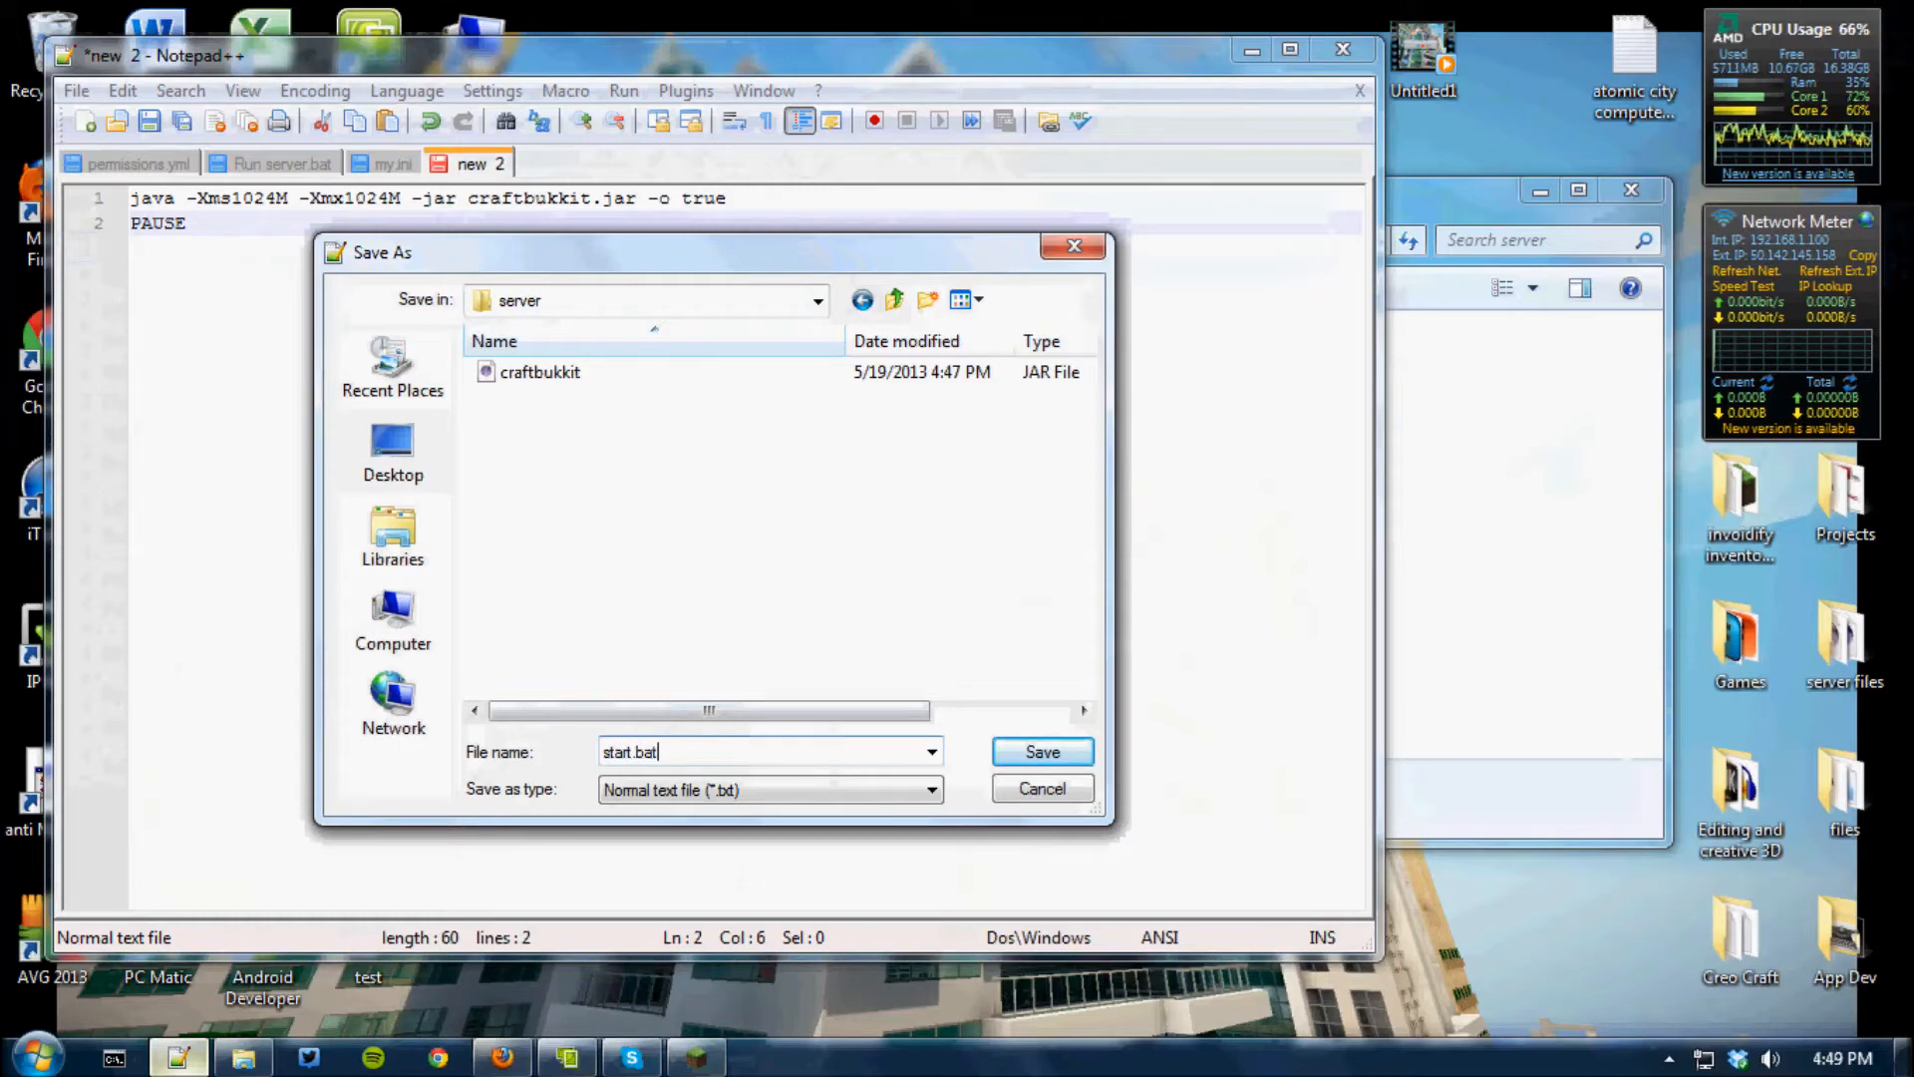
{"action": "left_click", "coordinate": [721, 788]}
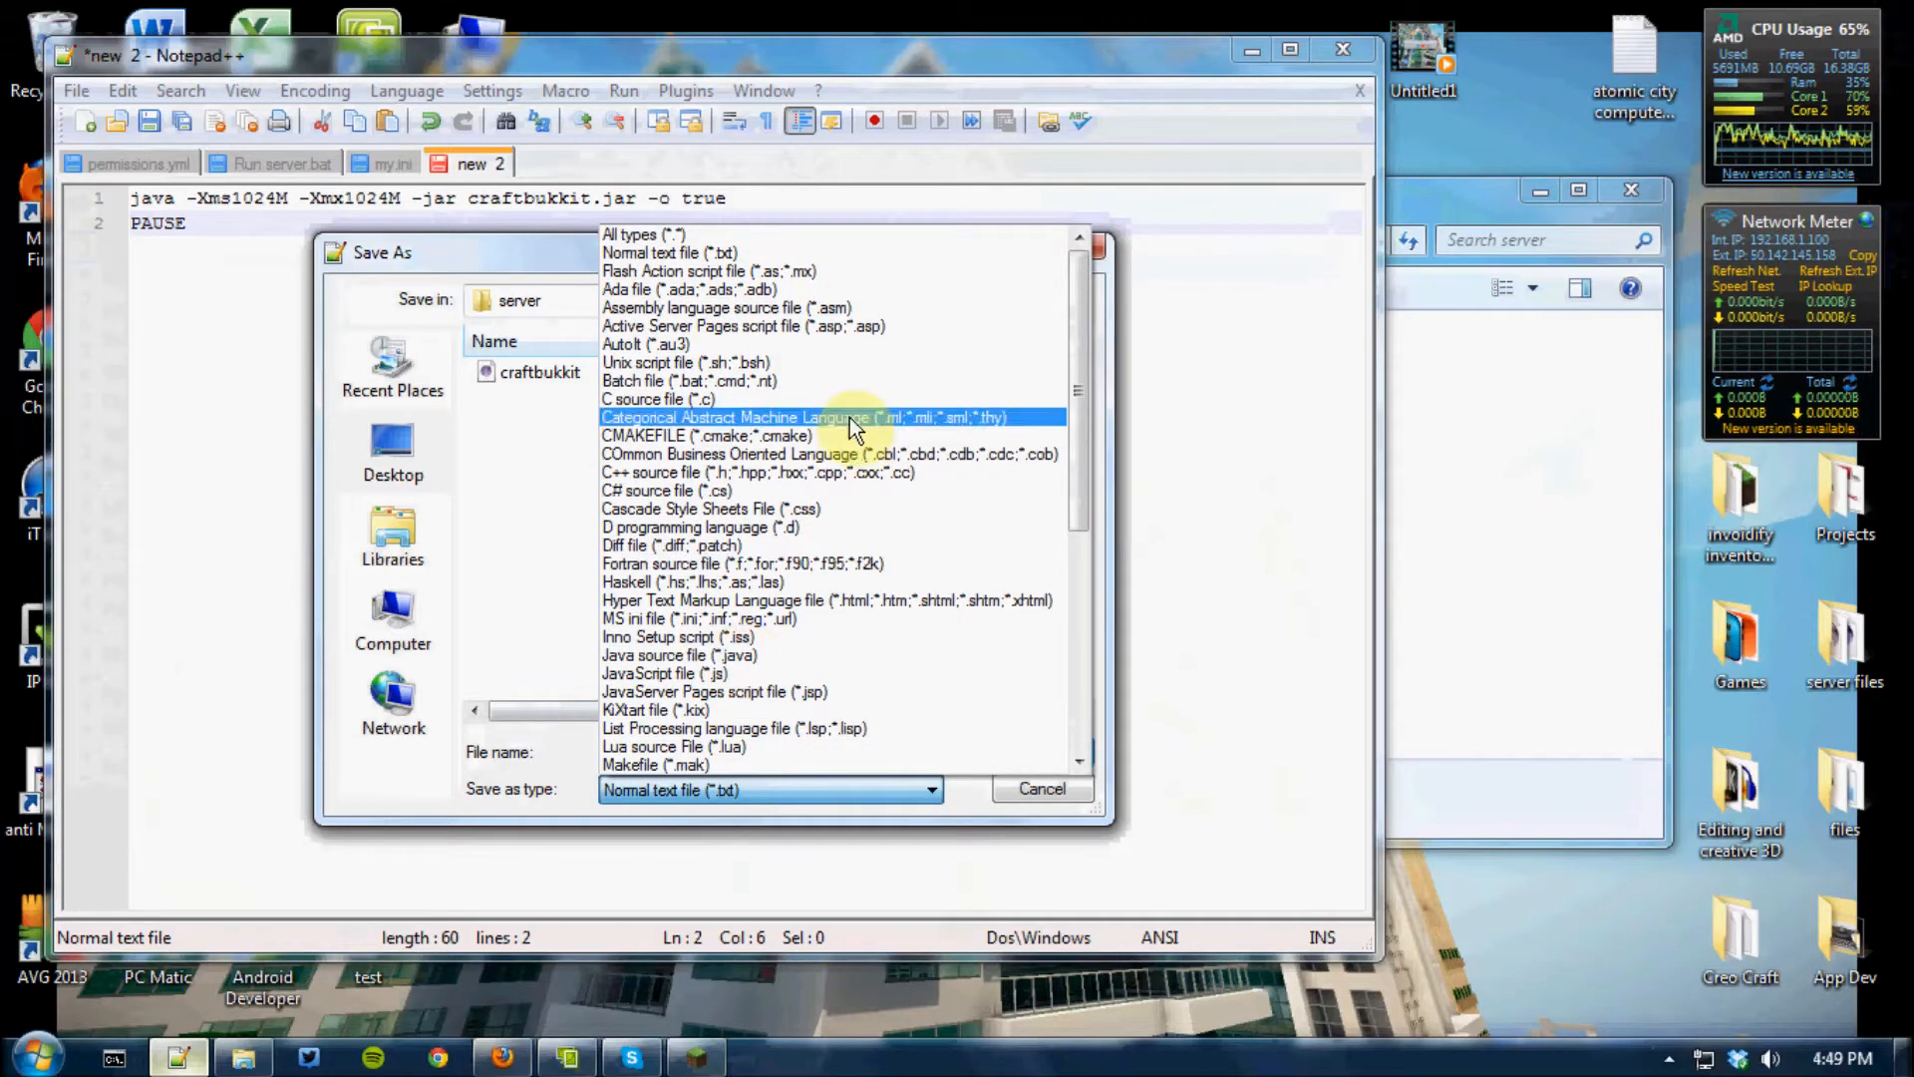
{"action": "left_click", "coordinate": [670, 236]}
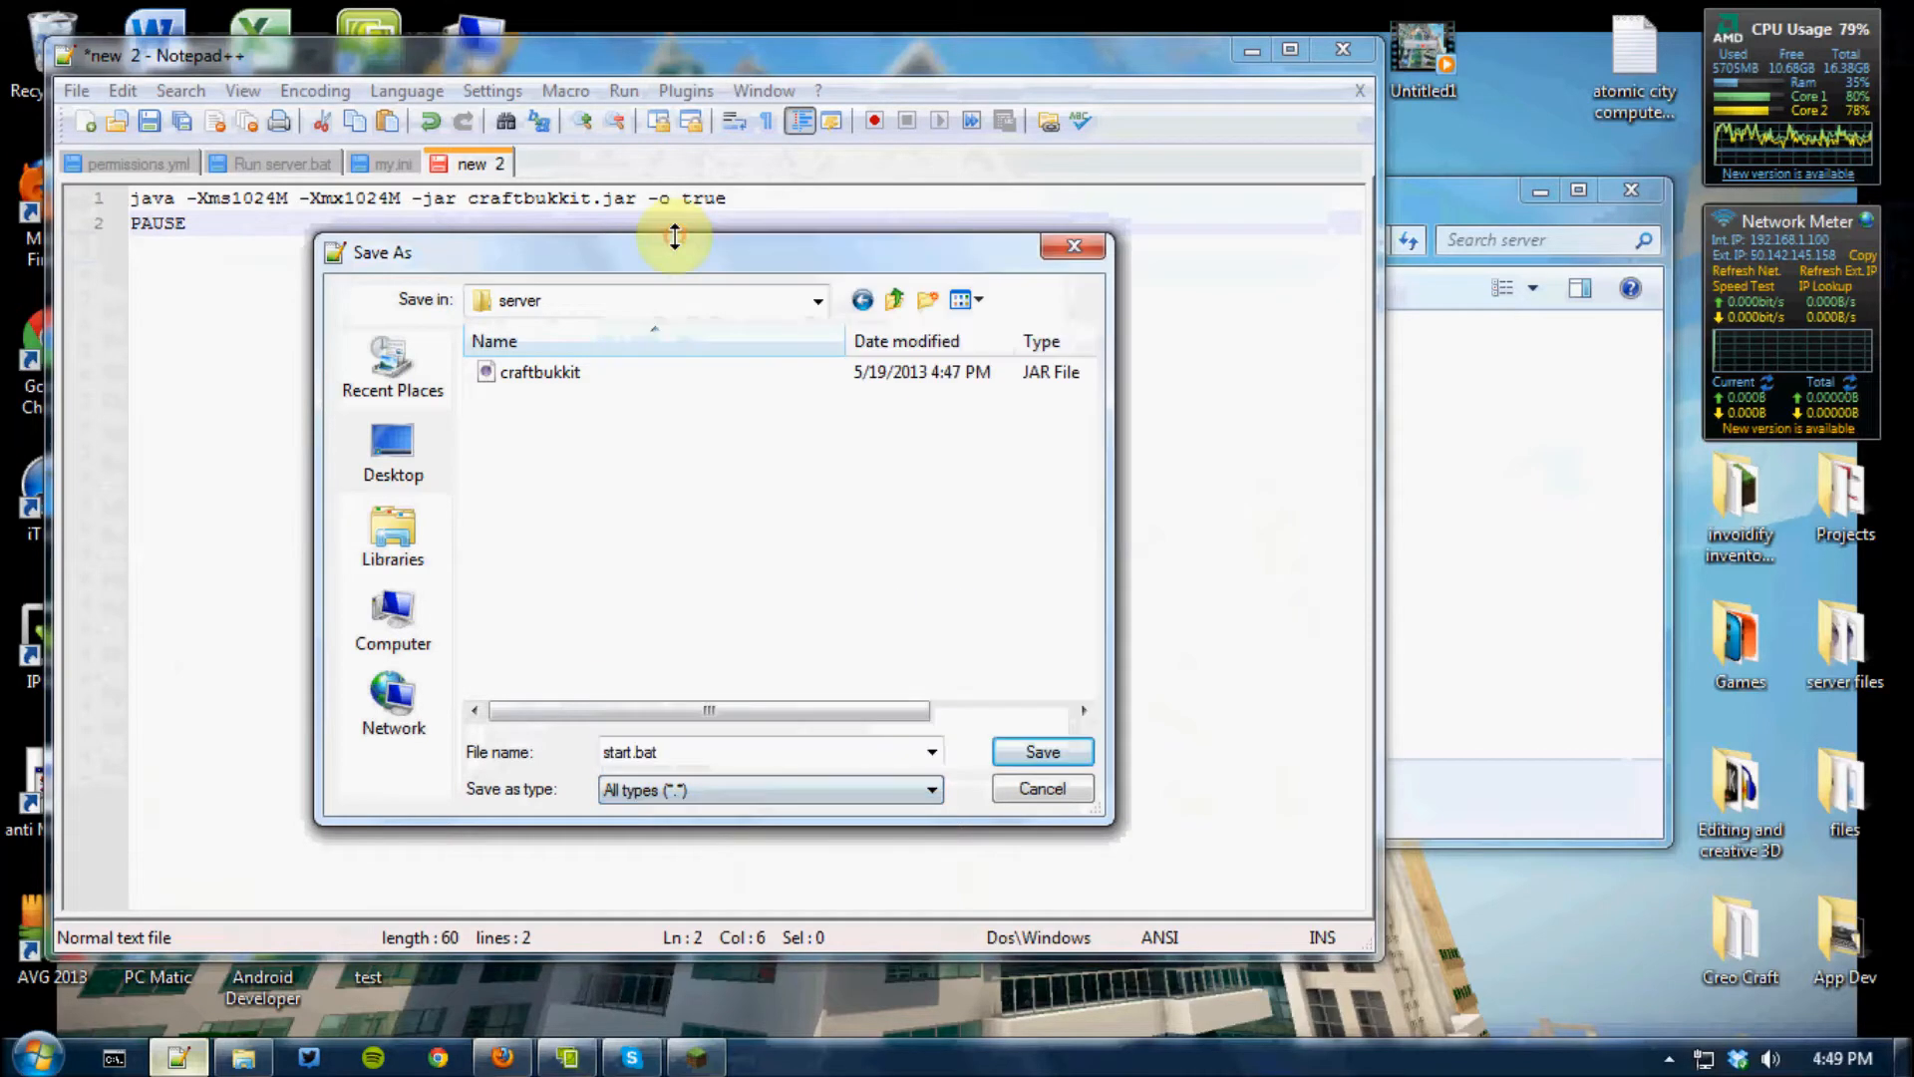
{"action": "left_click_drag", "start_coordinate": [674, 753], "coordinate": [610, 753]}
{"action": "left_click", "coordinate": [668, 752]}
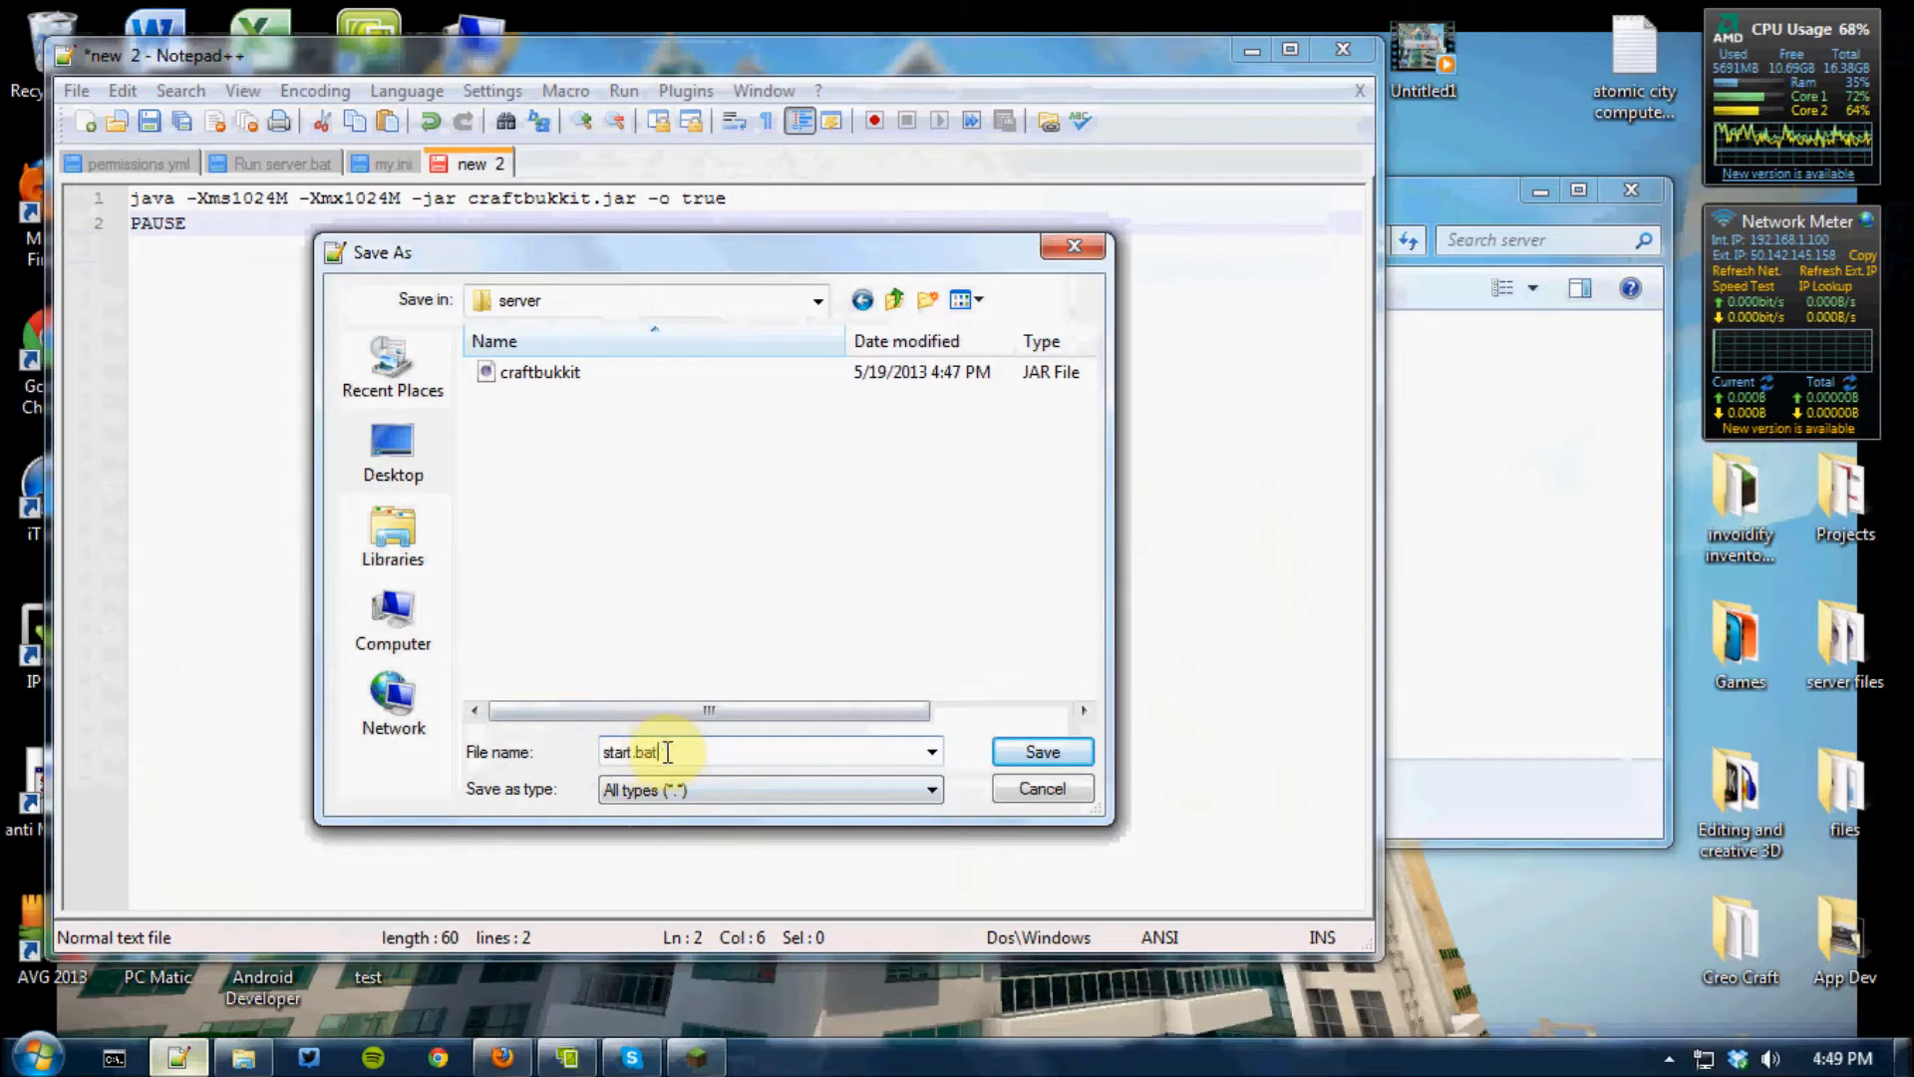
{"action": "left_click", "coordinate": [1069, 746]}
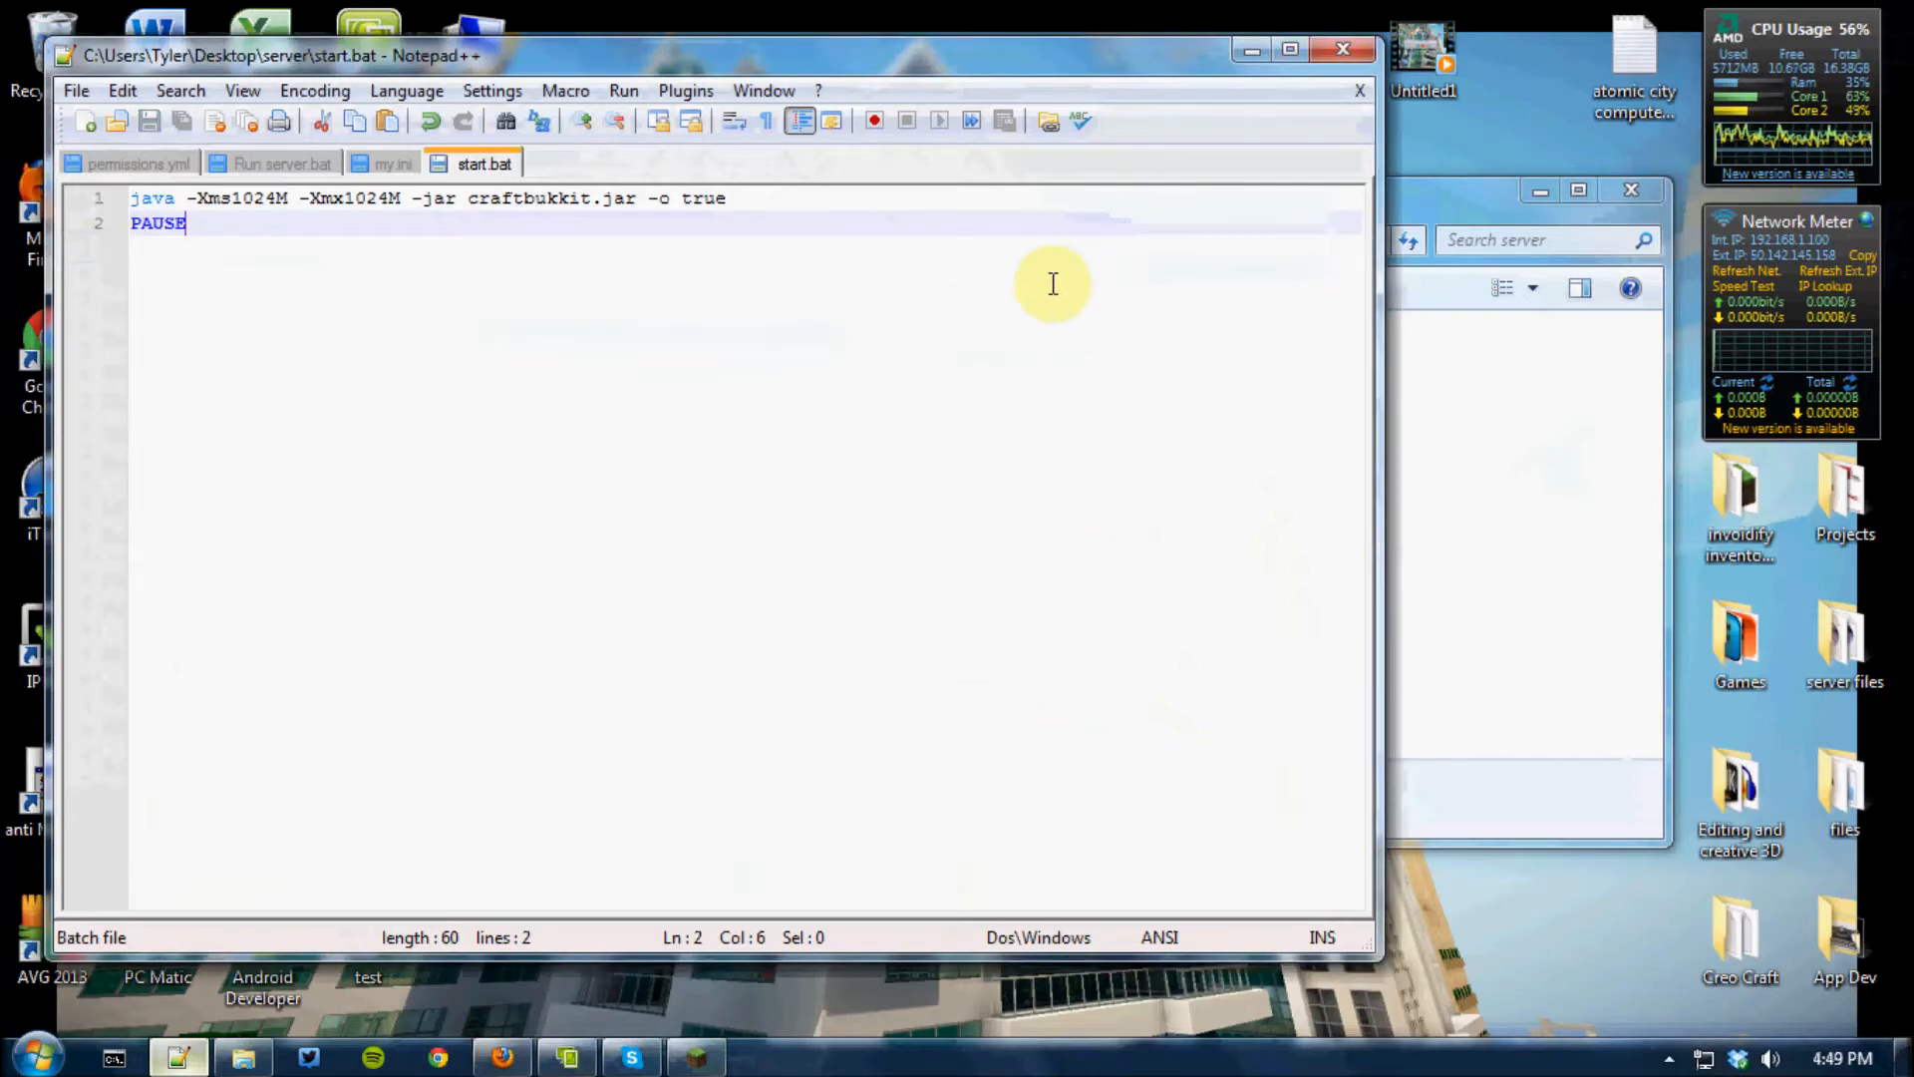
{"action": "left_click", "coordinate": [1356, 44]}
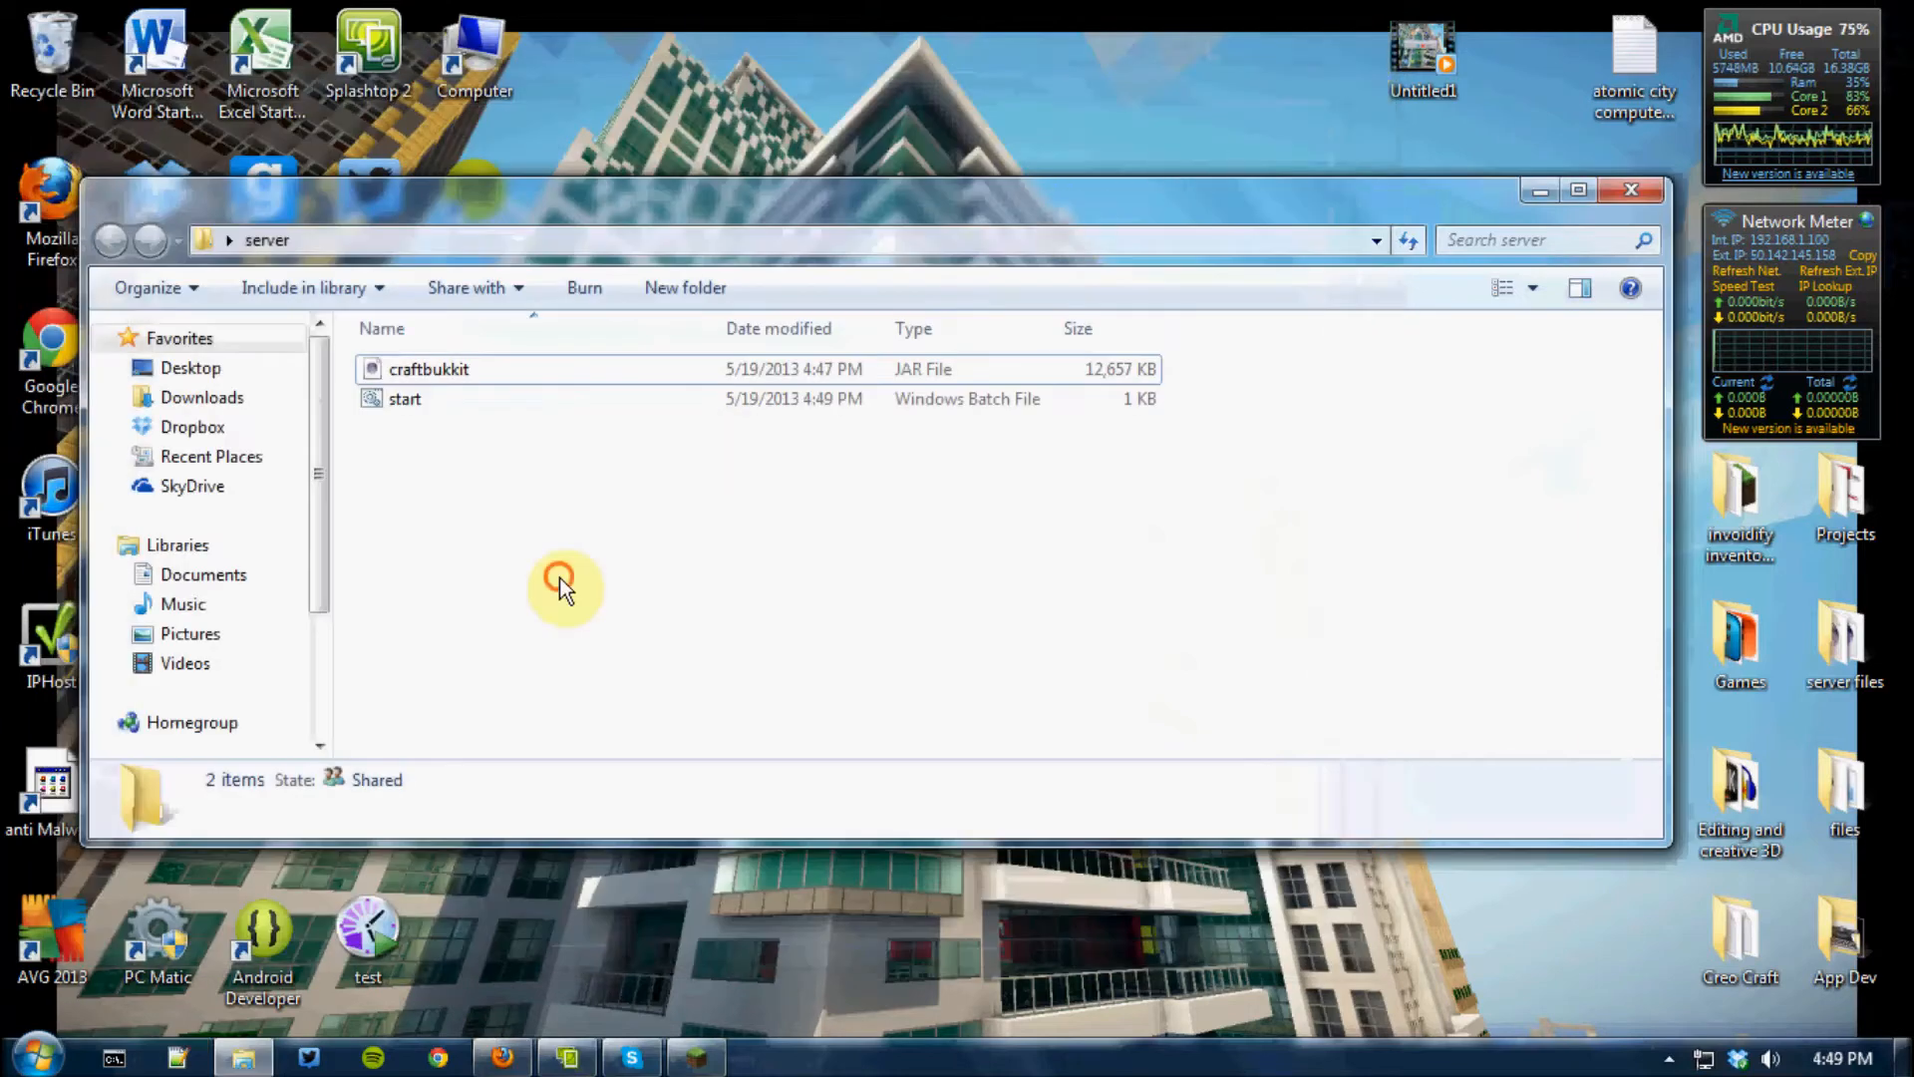
Run the start batch file until the server has generated its files, and close the server console
{"action": "left_click", "coordinate": [387, 400]}
{"action": "double_click", "coordinate": [387, 400]}
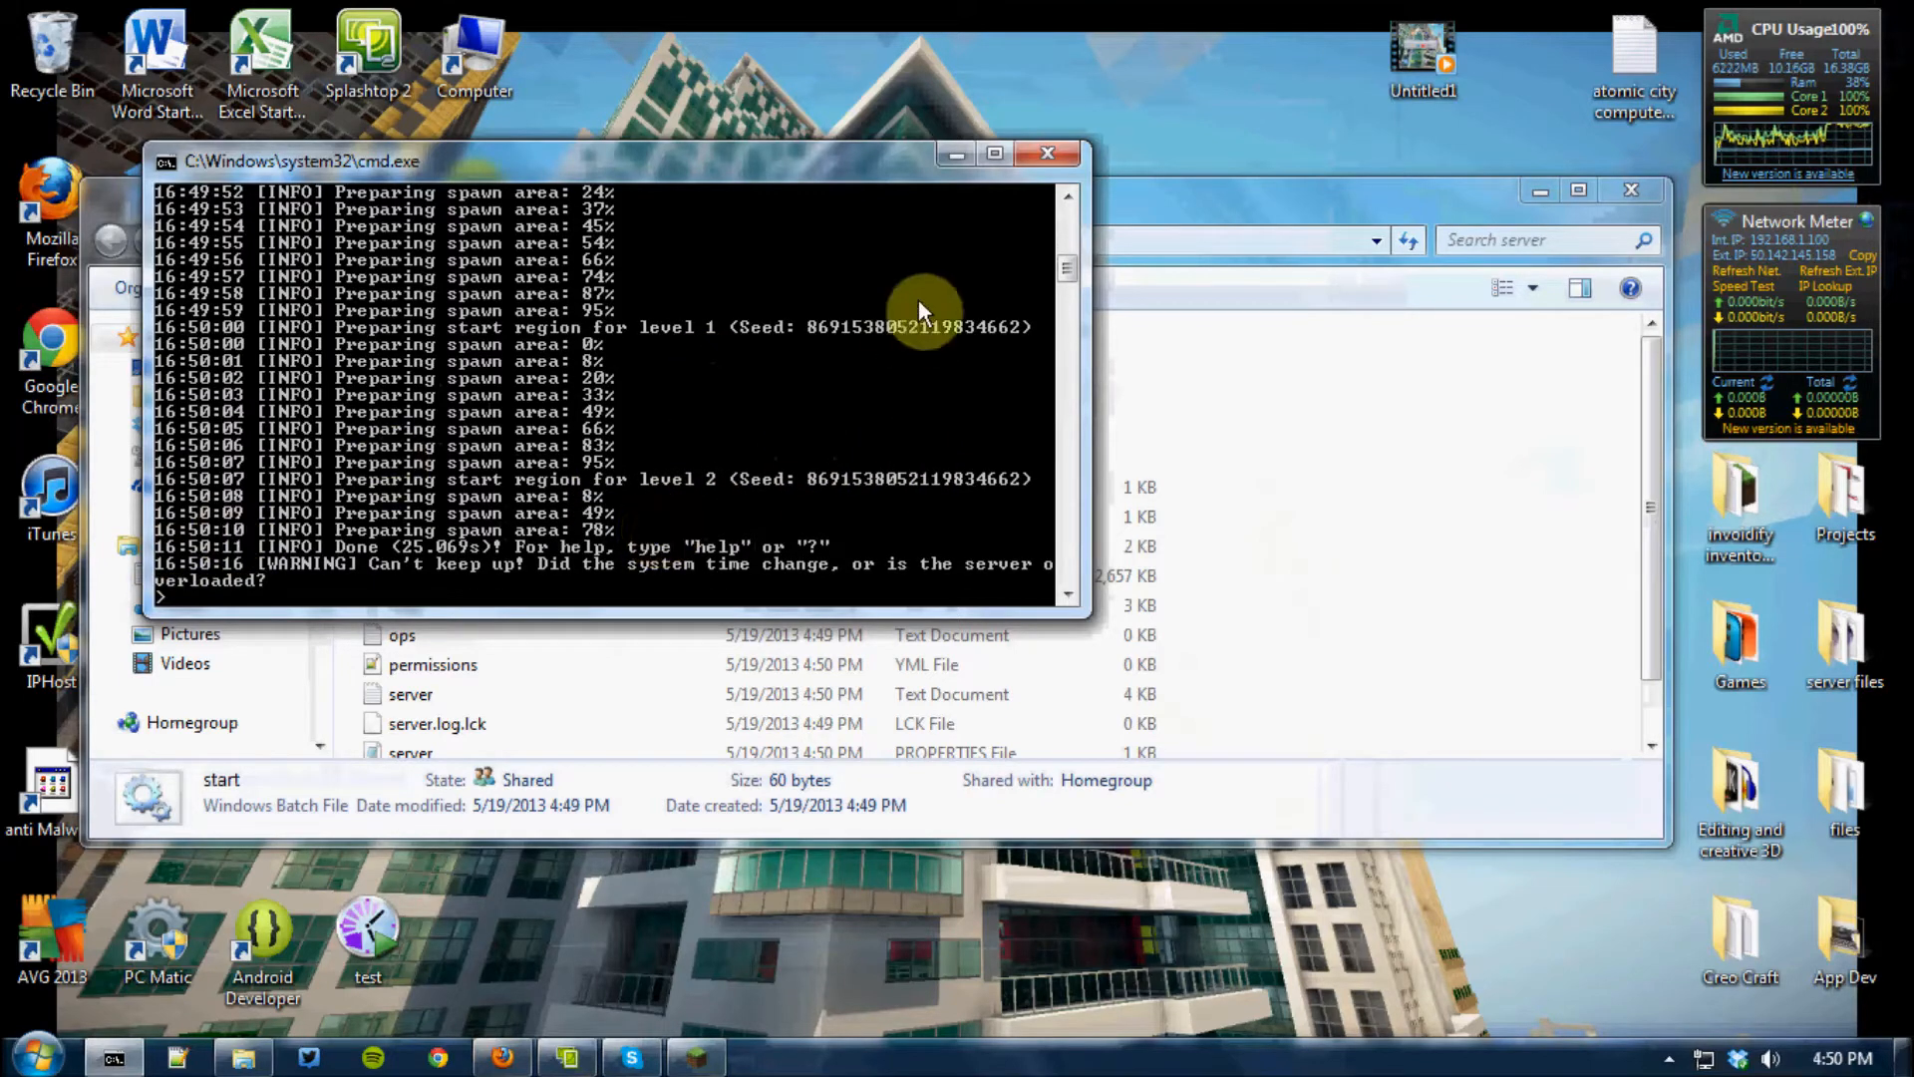
{"action": "left_click", "coordinate": [1049, 153]}
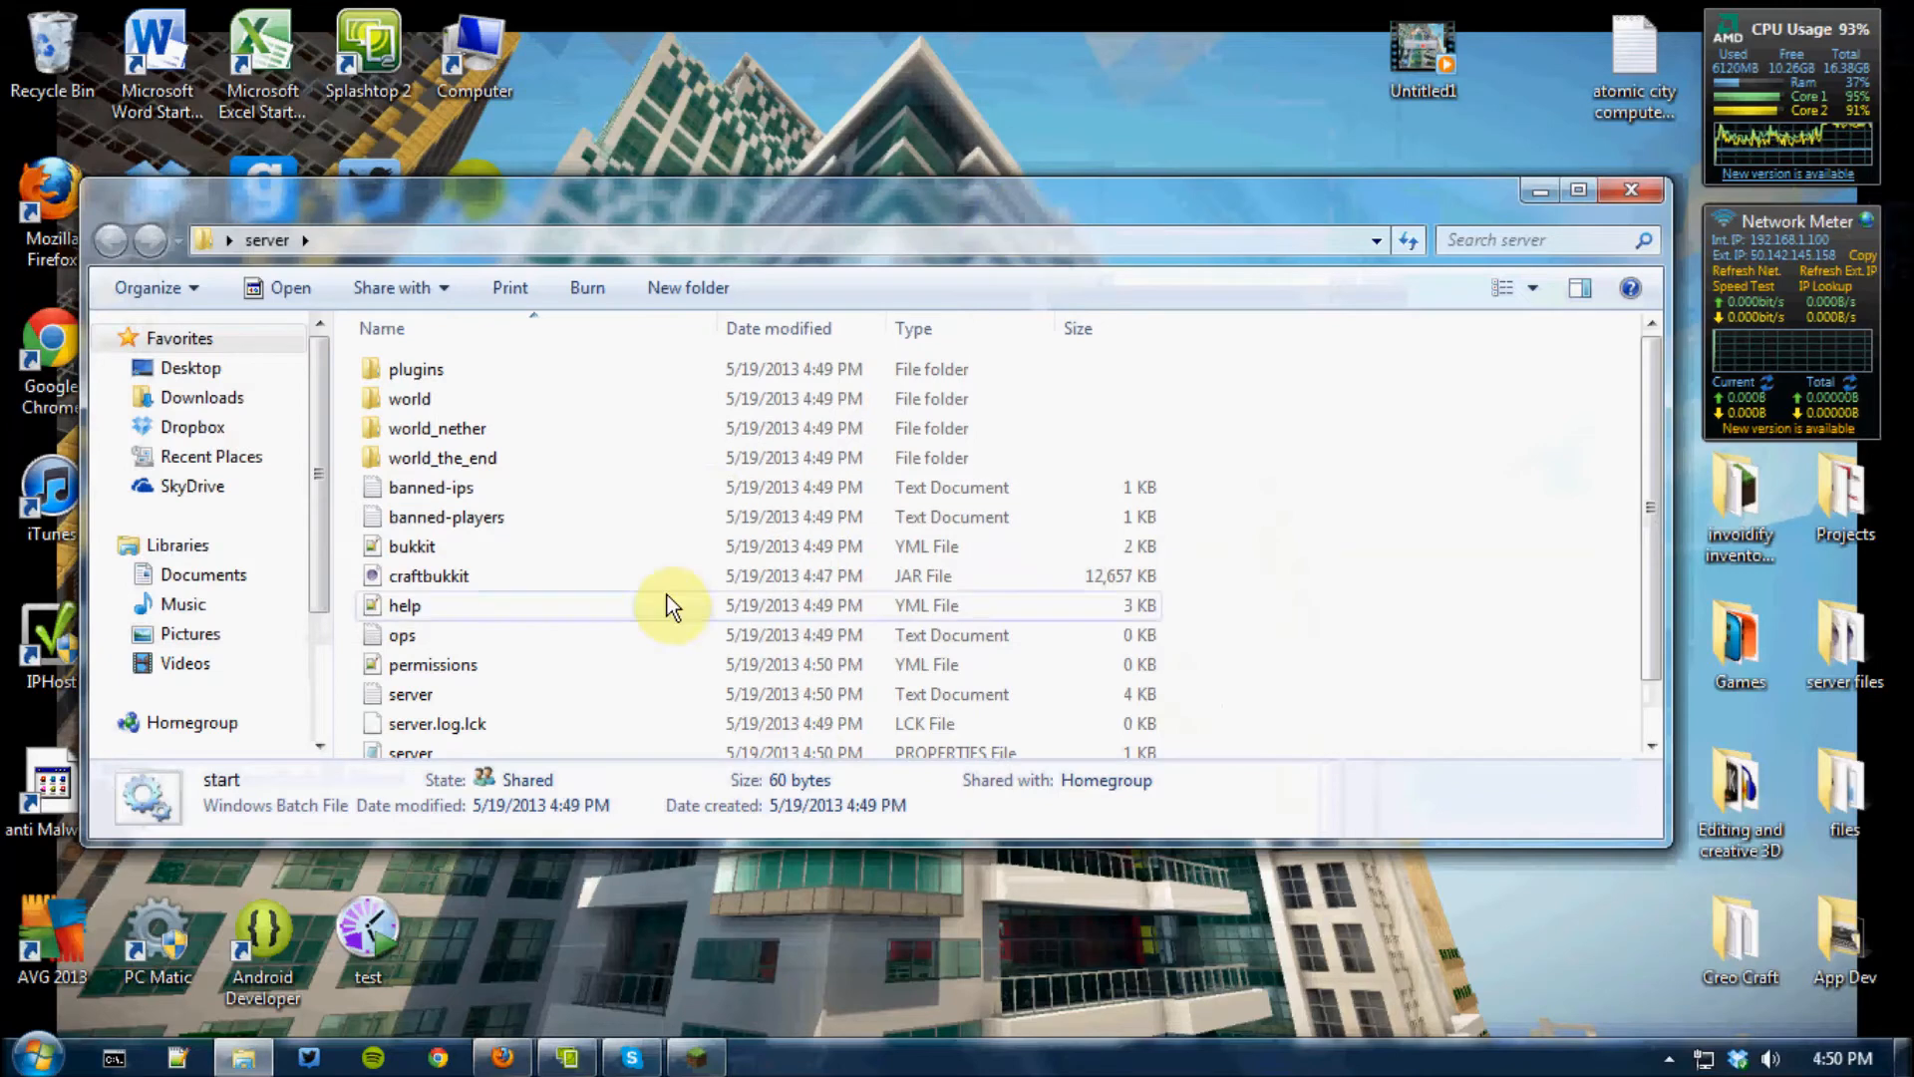
Open the server PROPERTIES file in the server folder and highlight its server-ip line
{"action": "scroll", "coordinate": [554, 662], "scroll_direction": "down", "scroll_amount": 1}
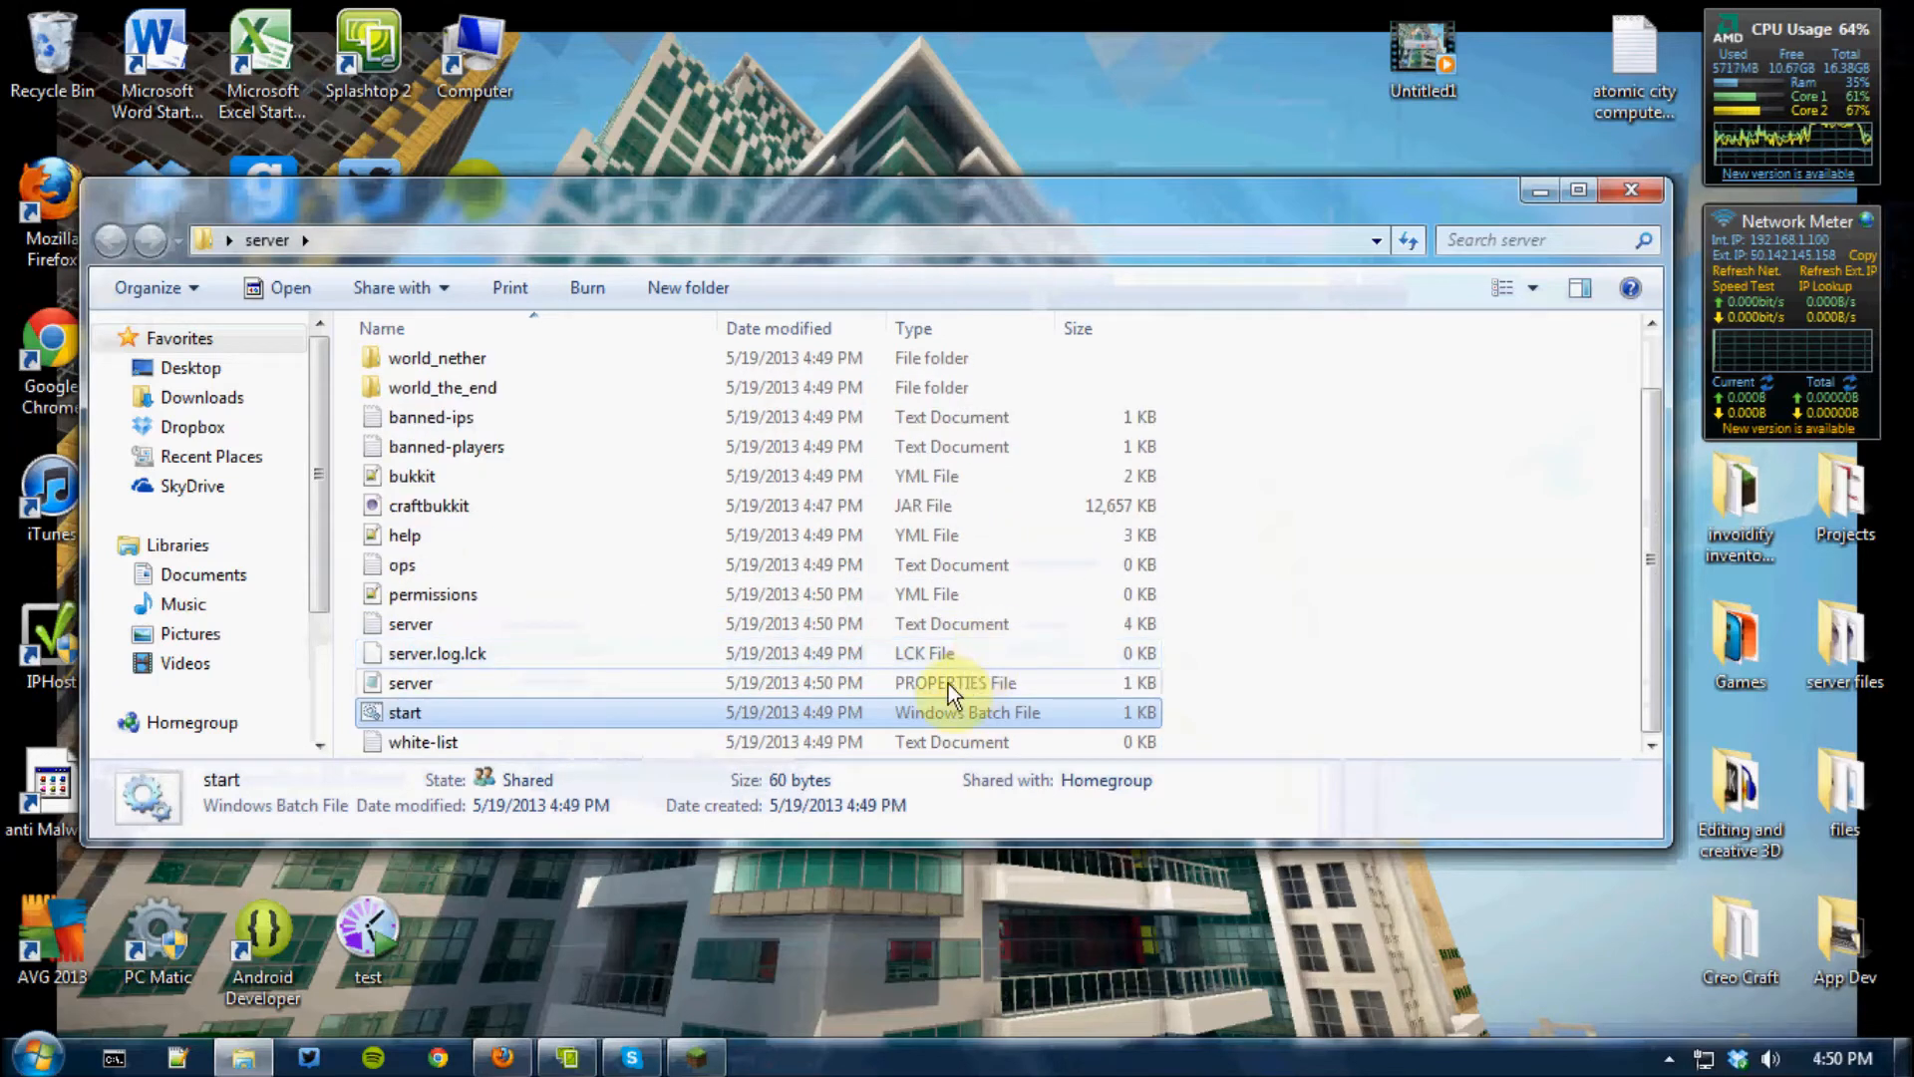
{"action": "left_click", "coordinate": [393, 685]}
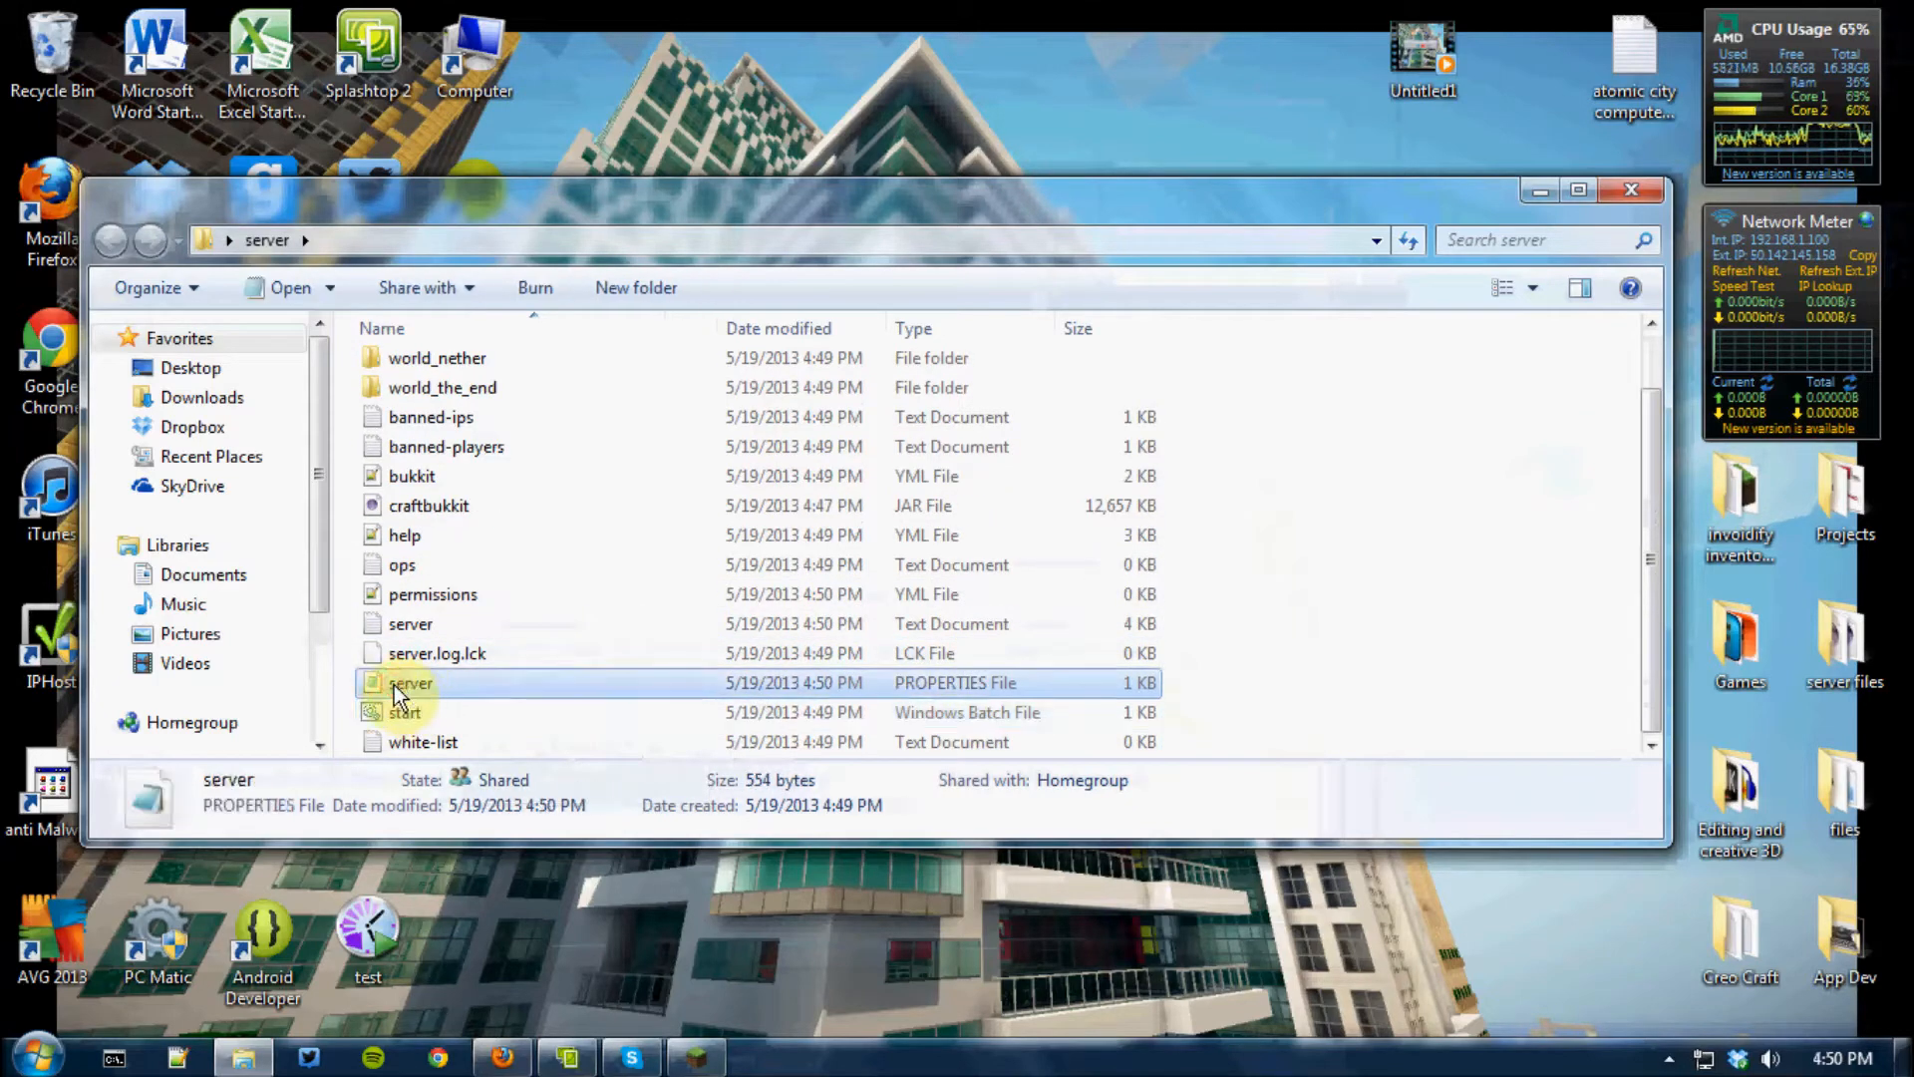
{"action": "double_click", "coordinate": [393, 685]}
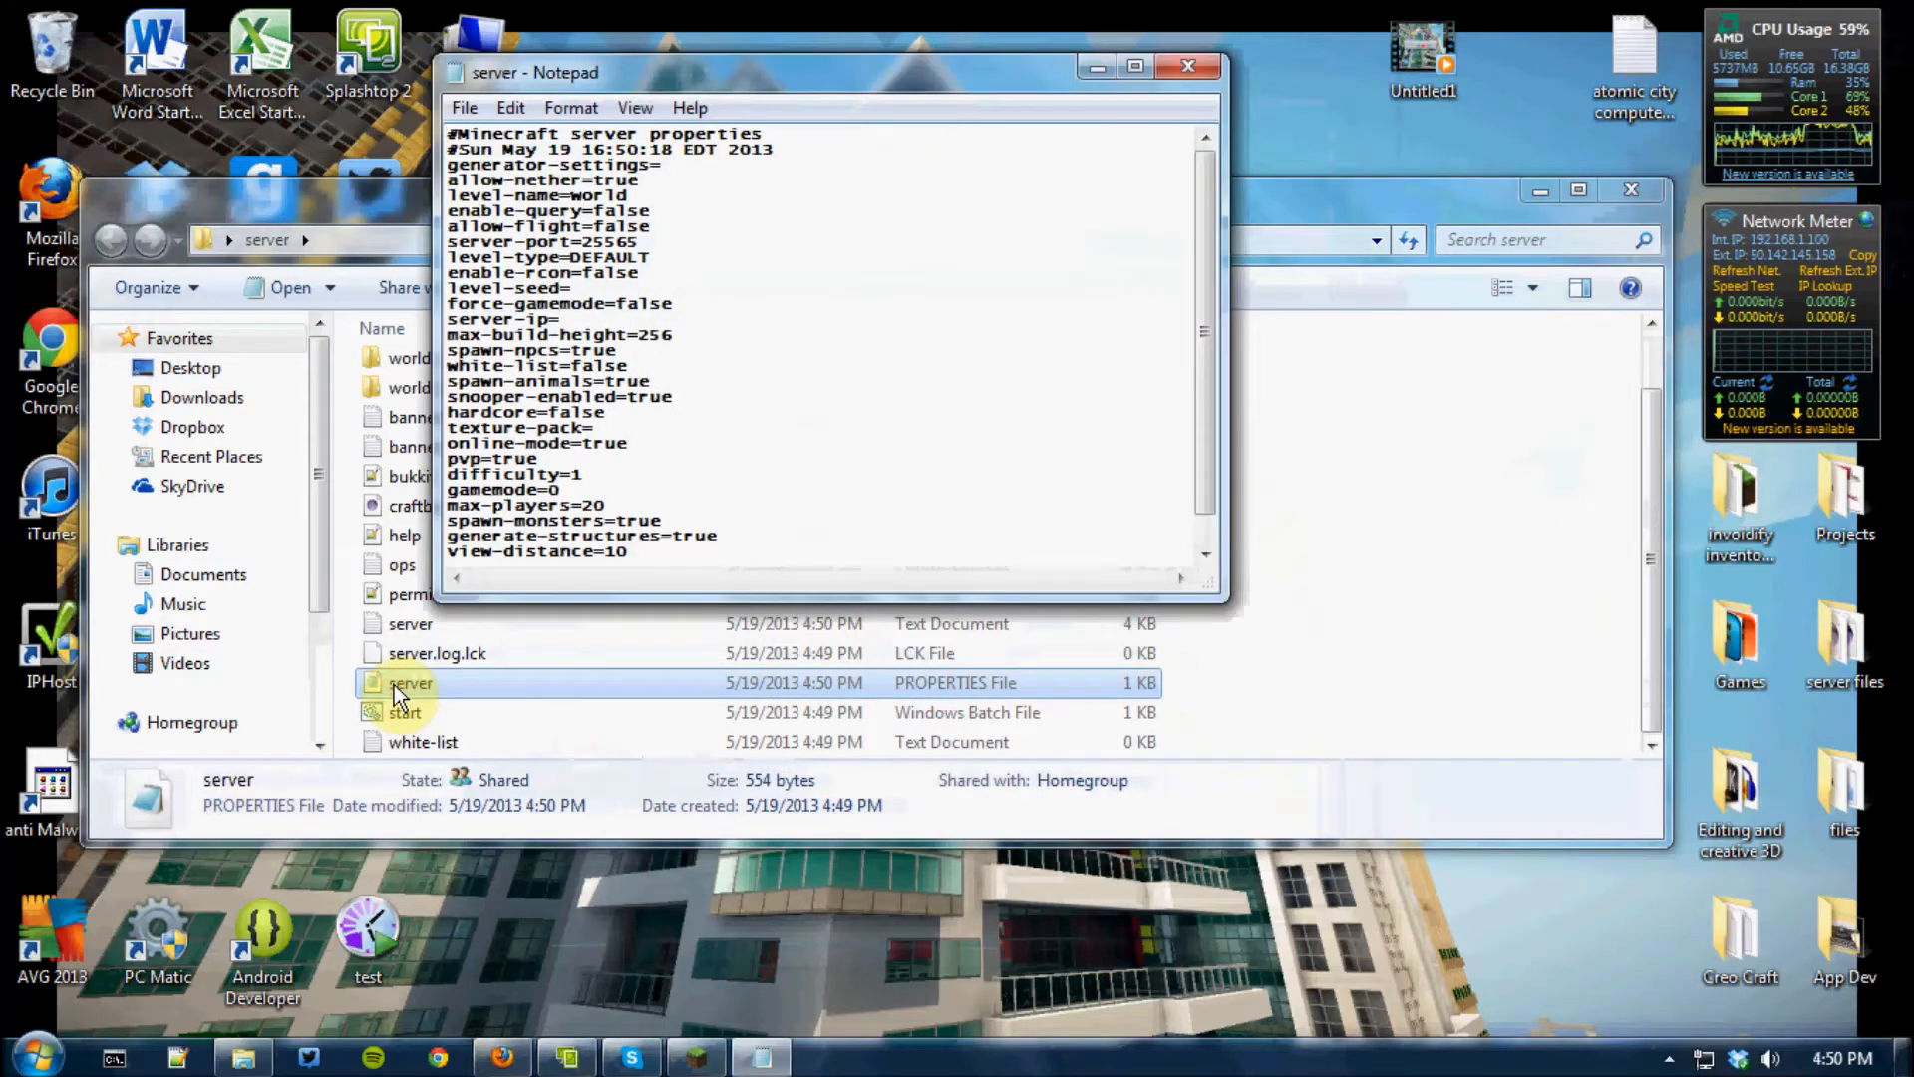
{"action": "left_click", "coordinate": [584, 327]}
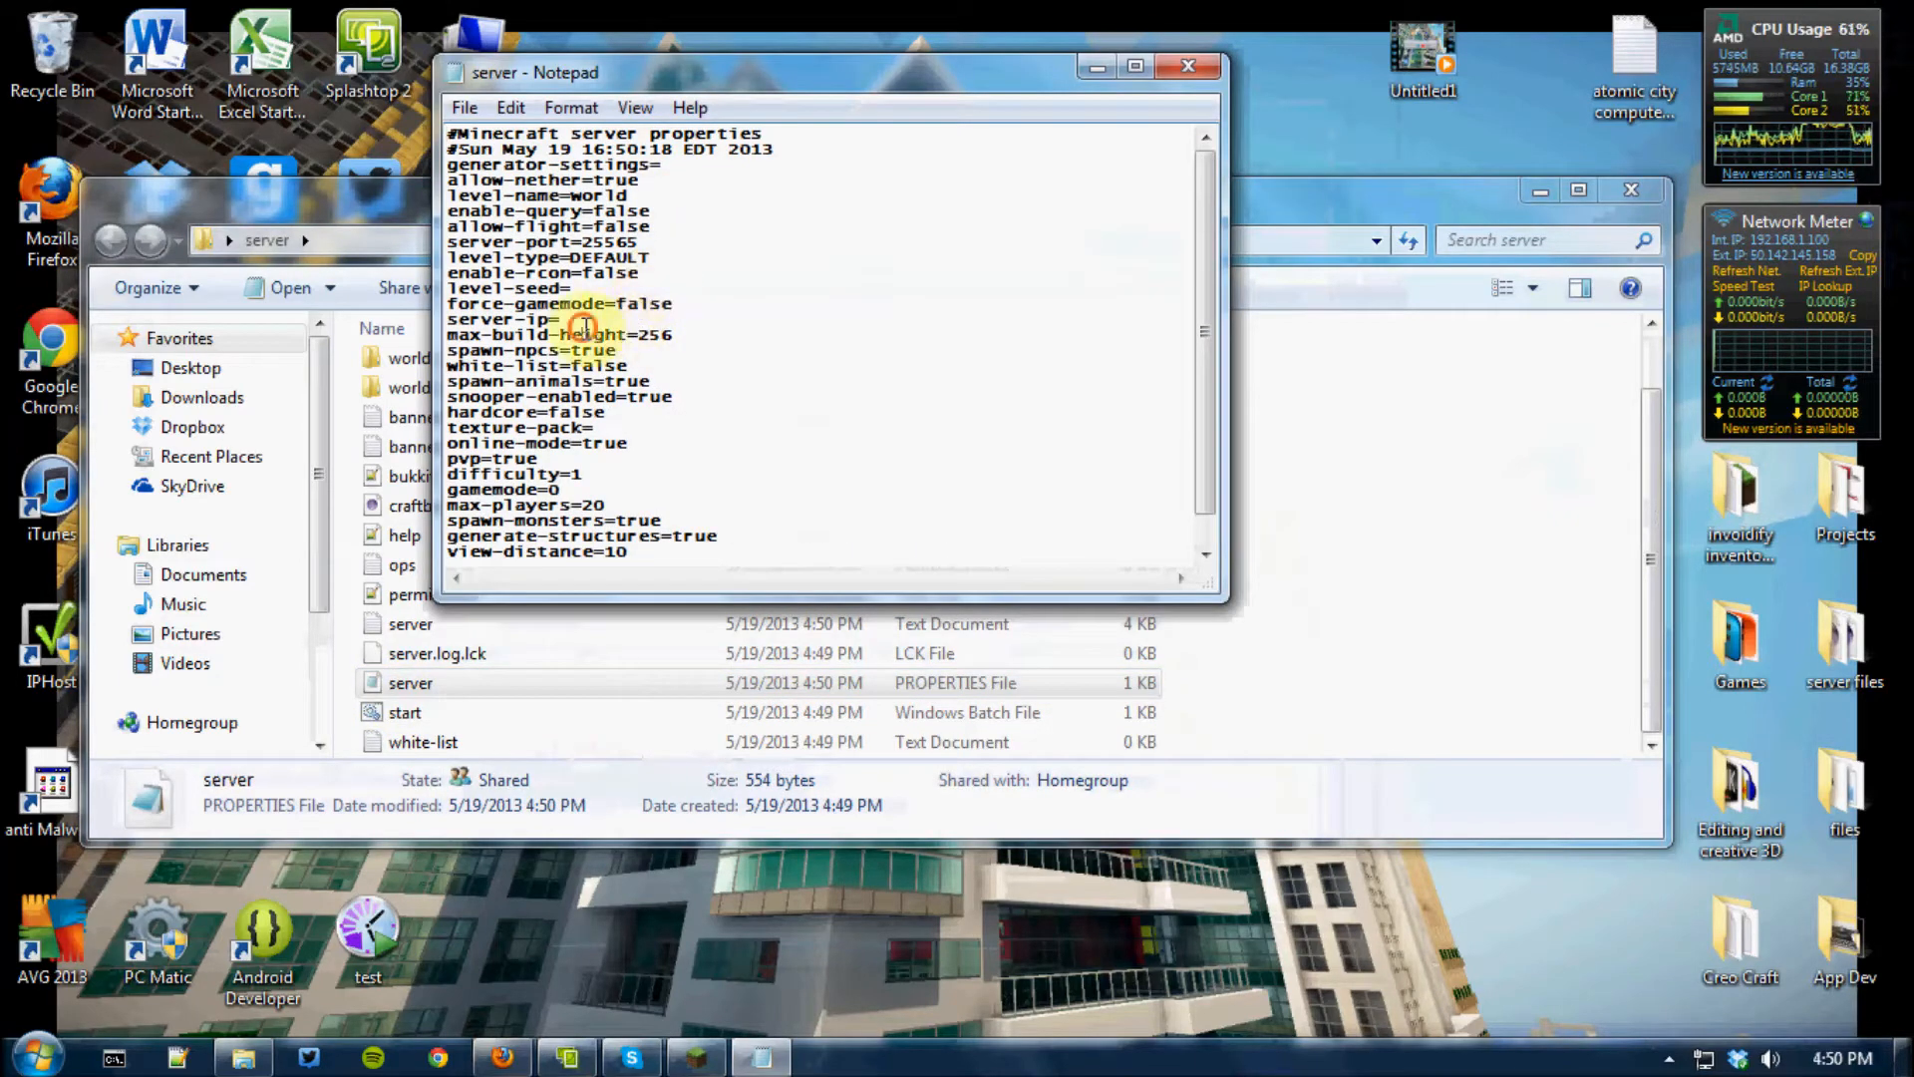
{"action": "double_click", "coordinate": [575, 318]}
{"action": "left_click_drag", "start_coordinate": [576, 318], "coordinate": [428, 319]}
{"action": "left_click", "coordinate": [500, 339]}
{"action": "left_click_drag", "start_coordinate": [597, 320], "coordinate": [441, 323]}
{"action": "left_click", "coordinate": [481, 337]}
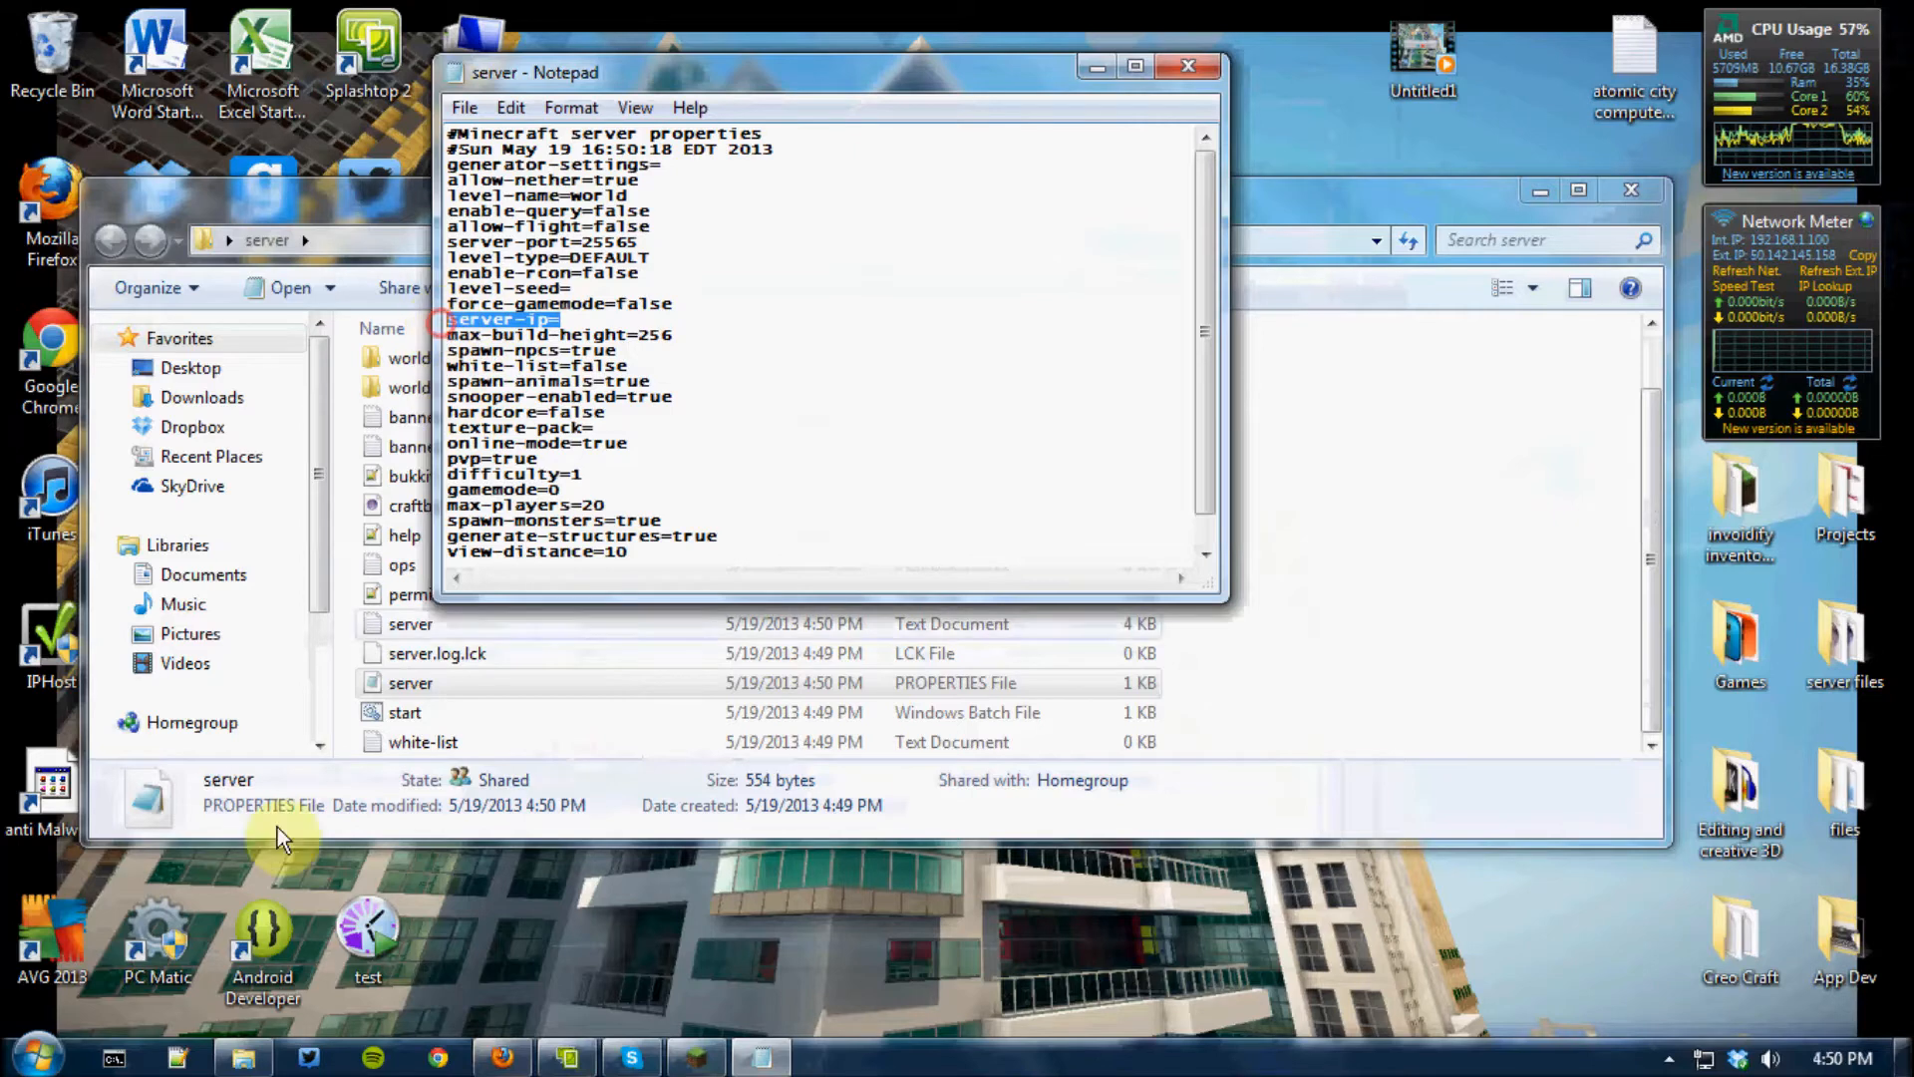
Search the installed programs for cmd and open the Windows command prompt
{"action": "left_click", "coordinate": [37, 1055]}
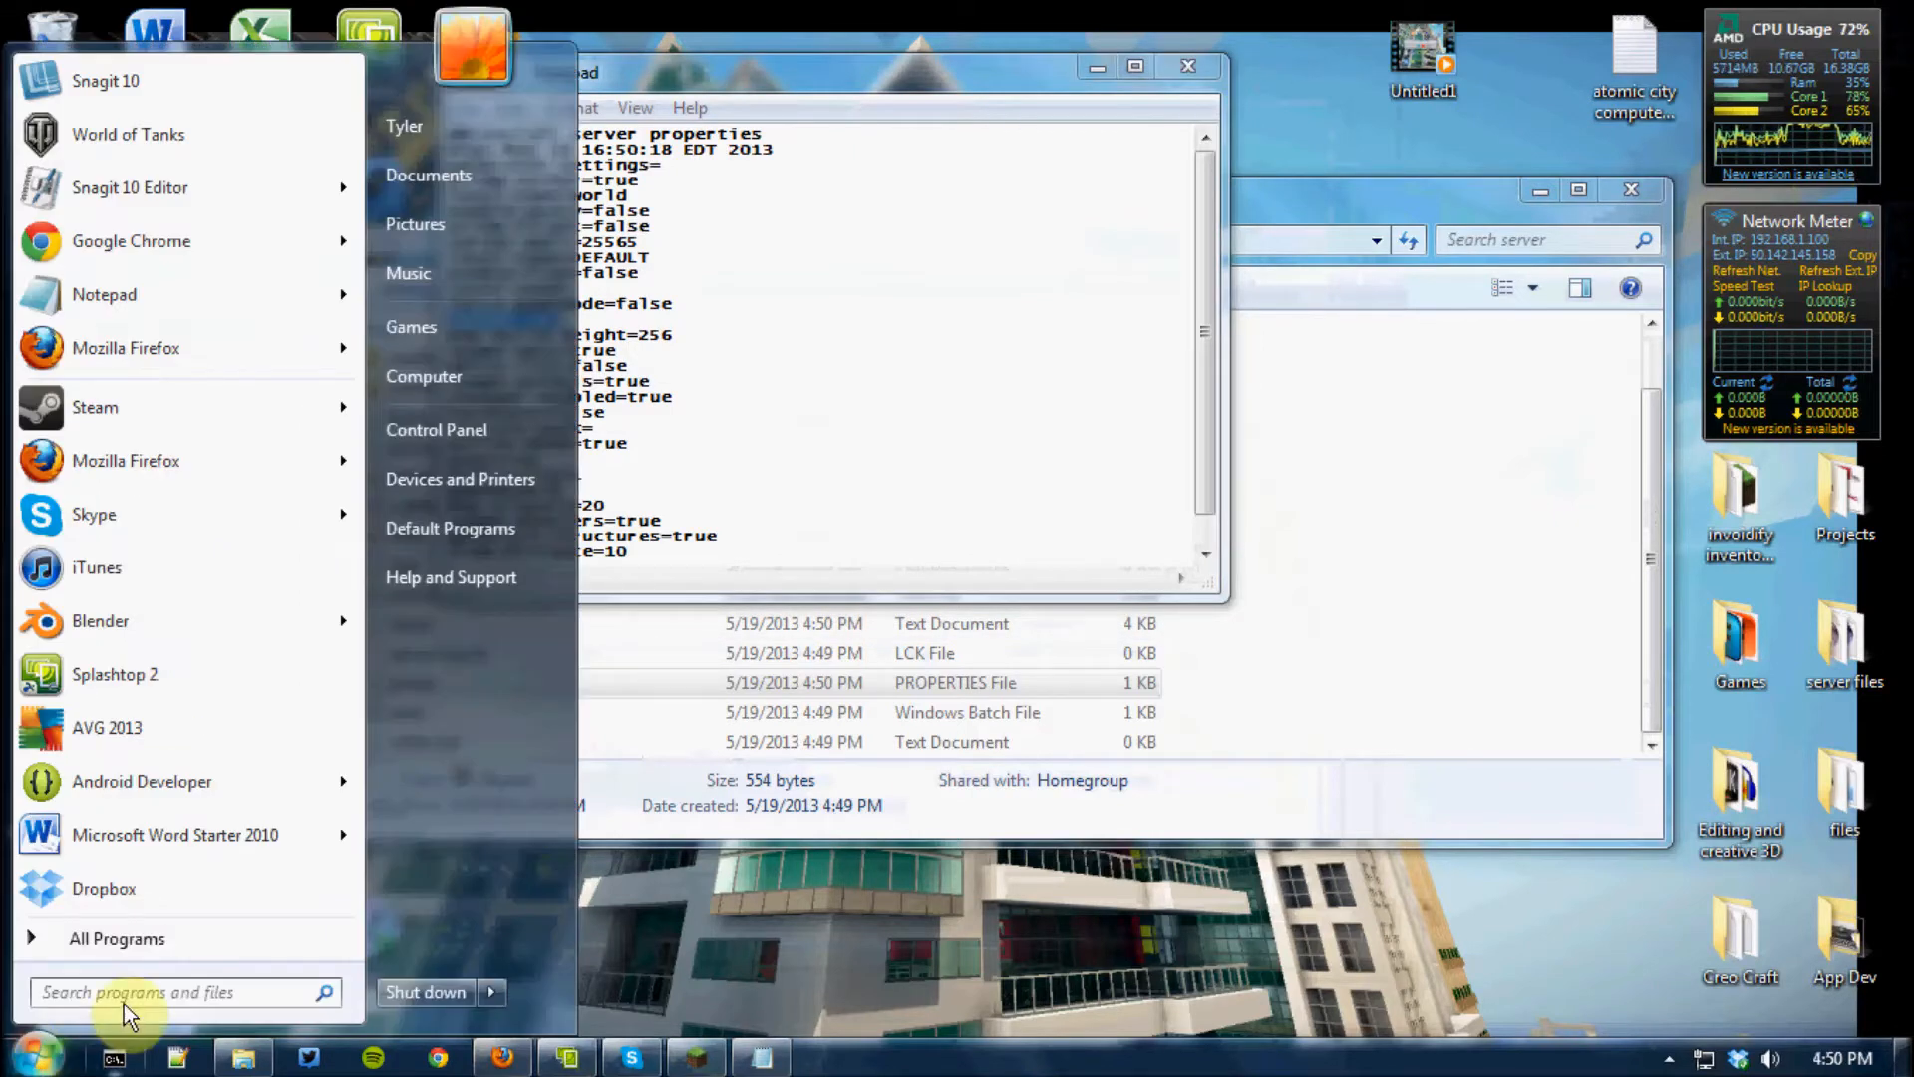
{"action": "left_click", "coordinate": [152, 993]}
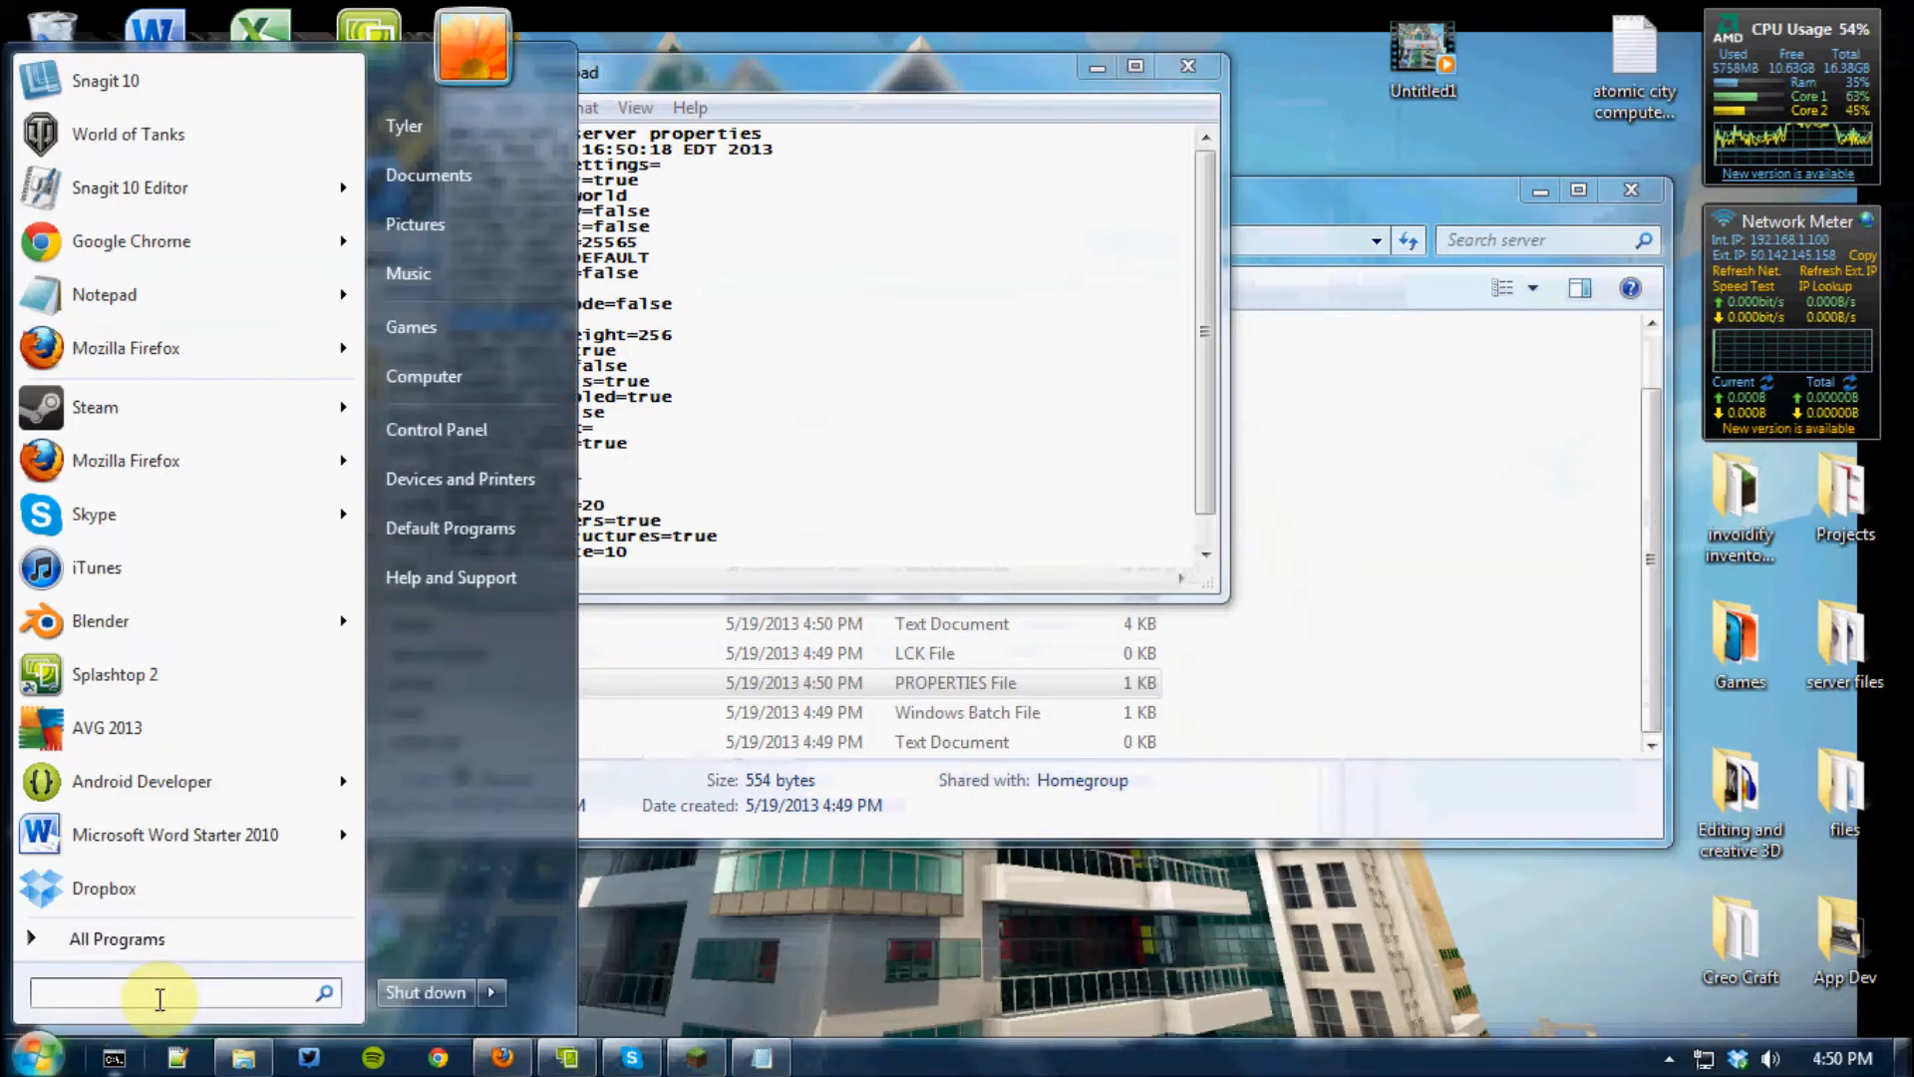
{"action": "type", "text": "cmd"}
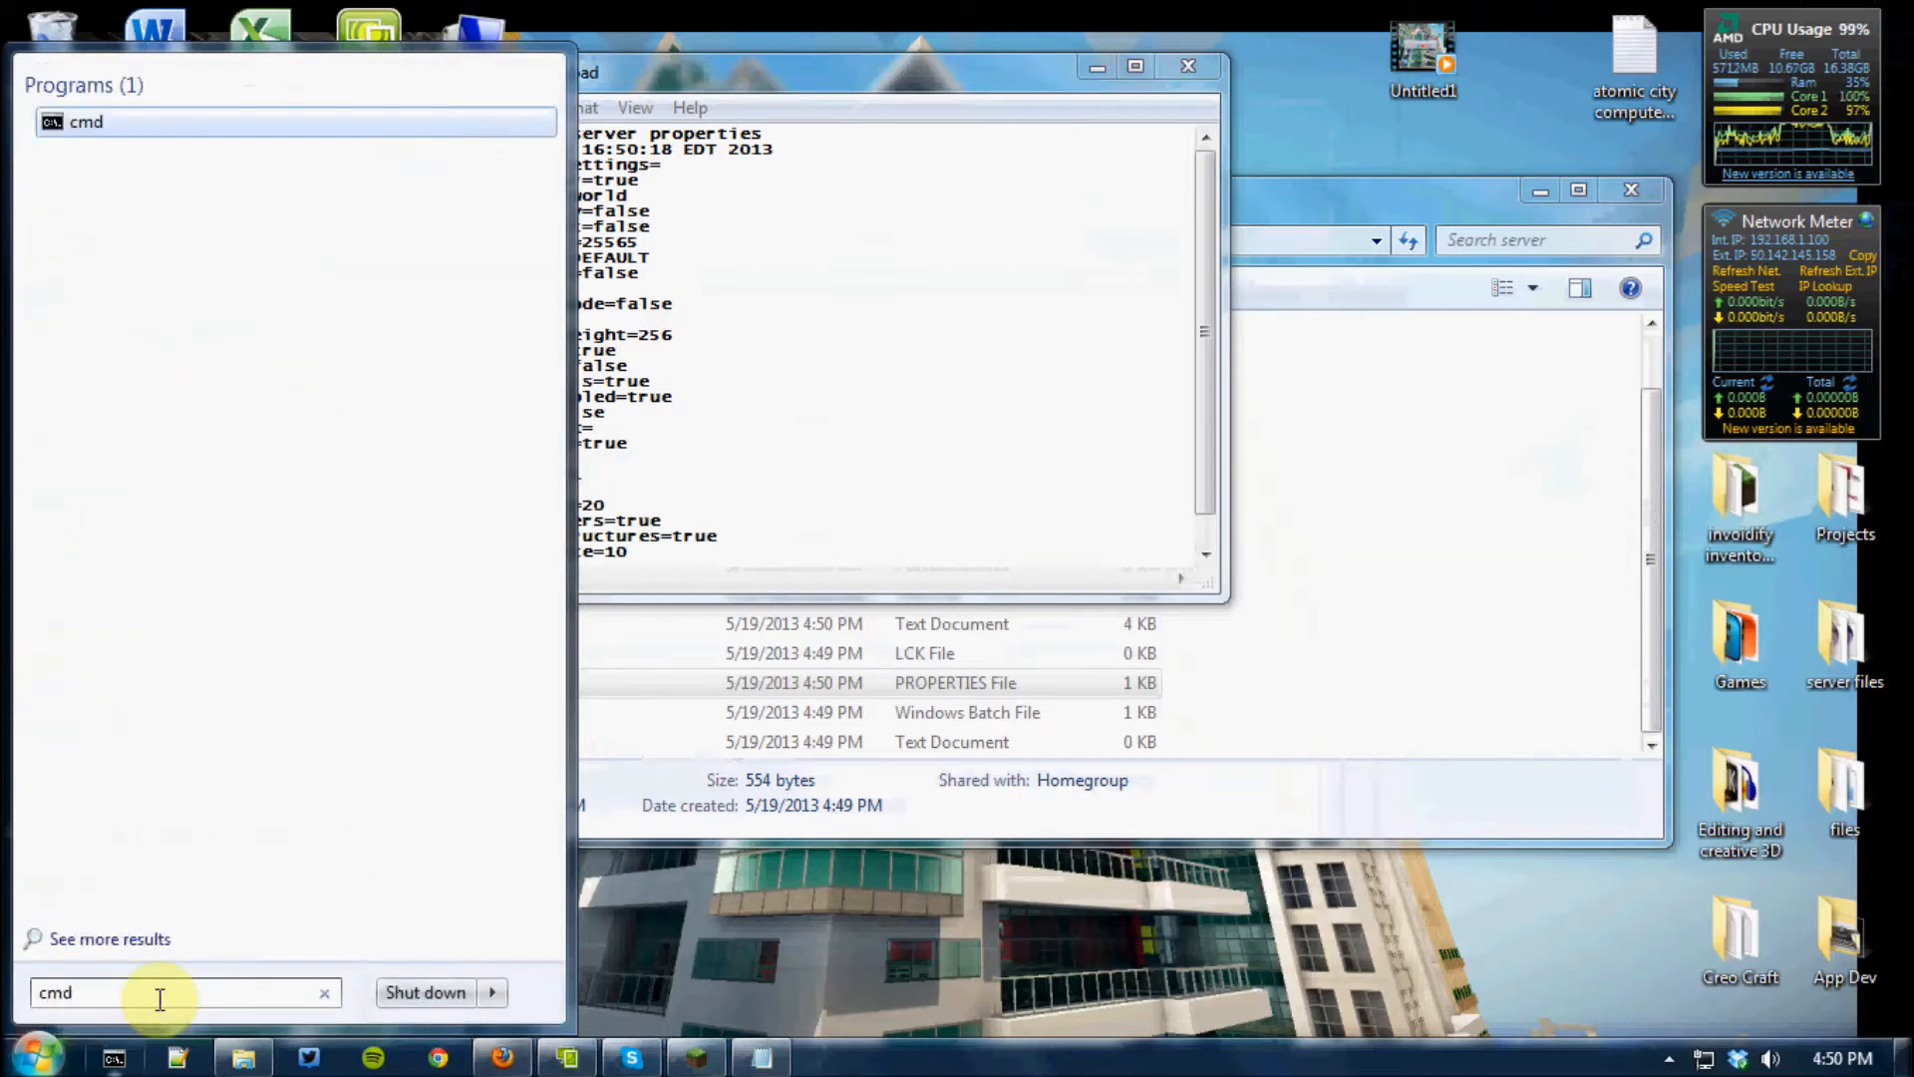
{"action": "left_click", "coordinate": [91, 124]}
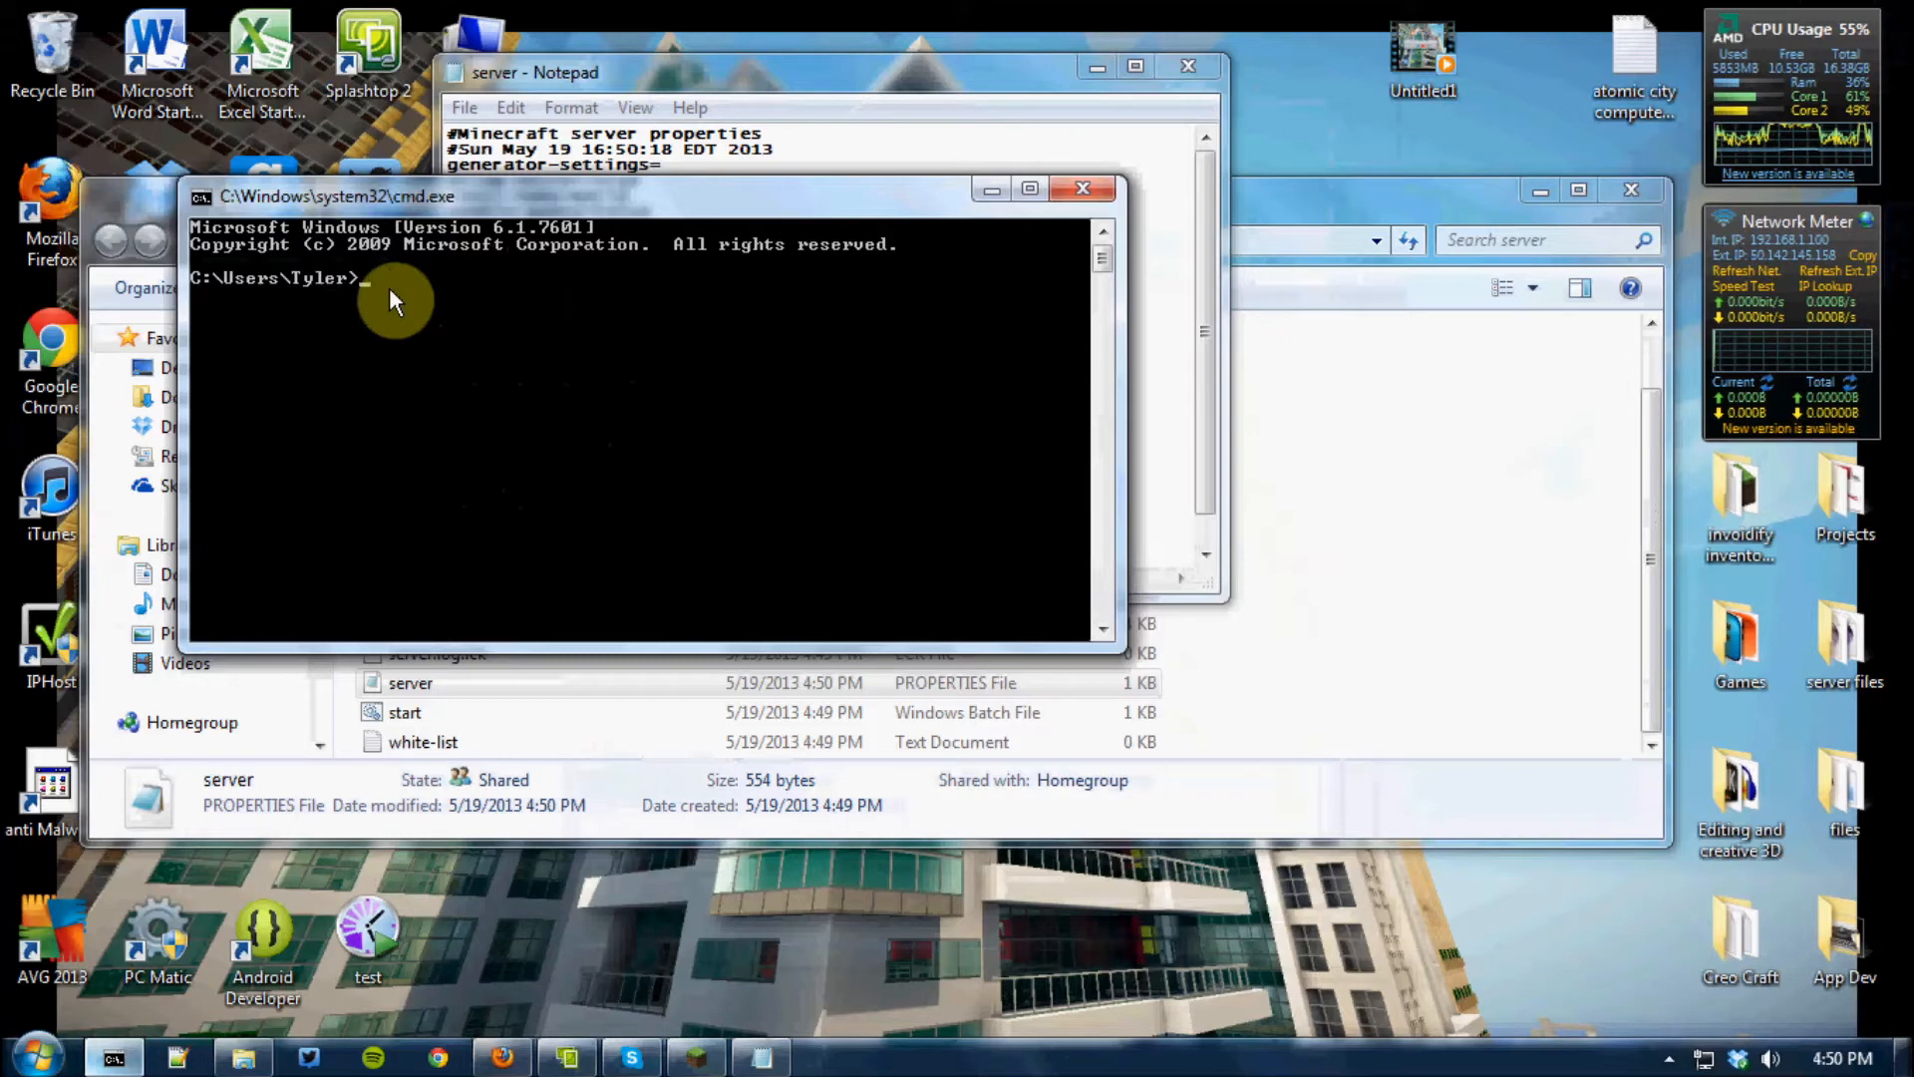
Run ipconfig and look up the IPv4 address of the Ethernet adapter Local Area Connection
{"action": "type", "text": "P"}
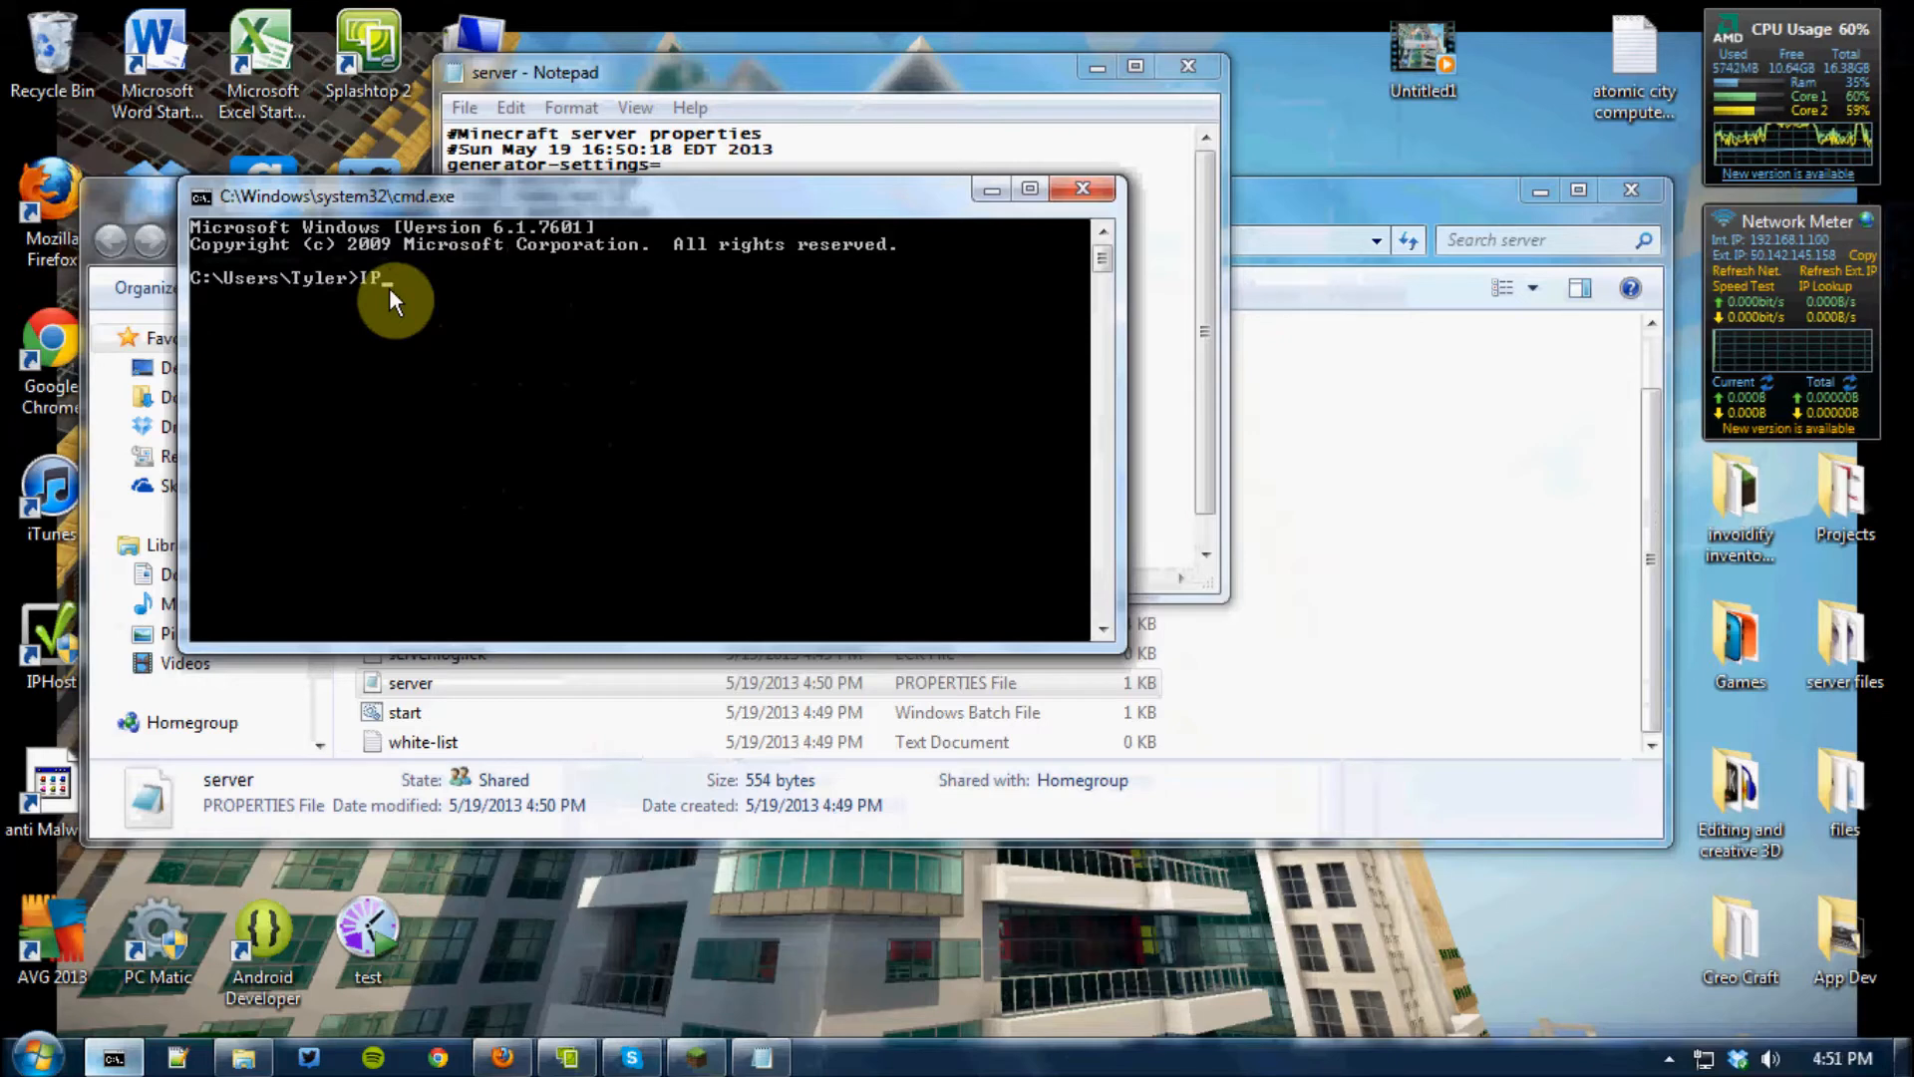
{"action": "type", "text": "CONF"}
{"action": "key", "text": "BackSpace"}
{"action": "key", "text": "BackSpace"}
{"action": "key", "text": "BackSpace"}
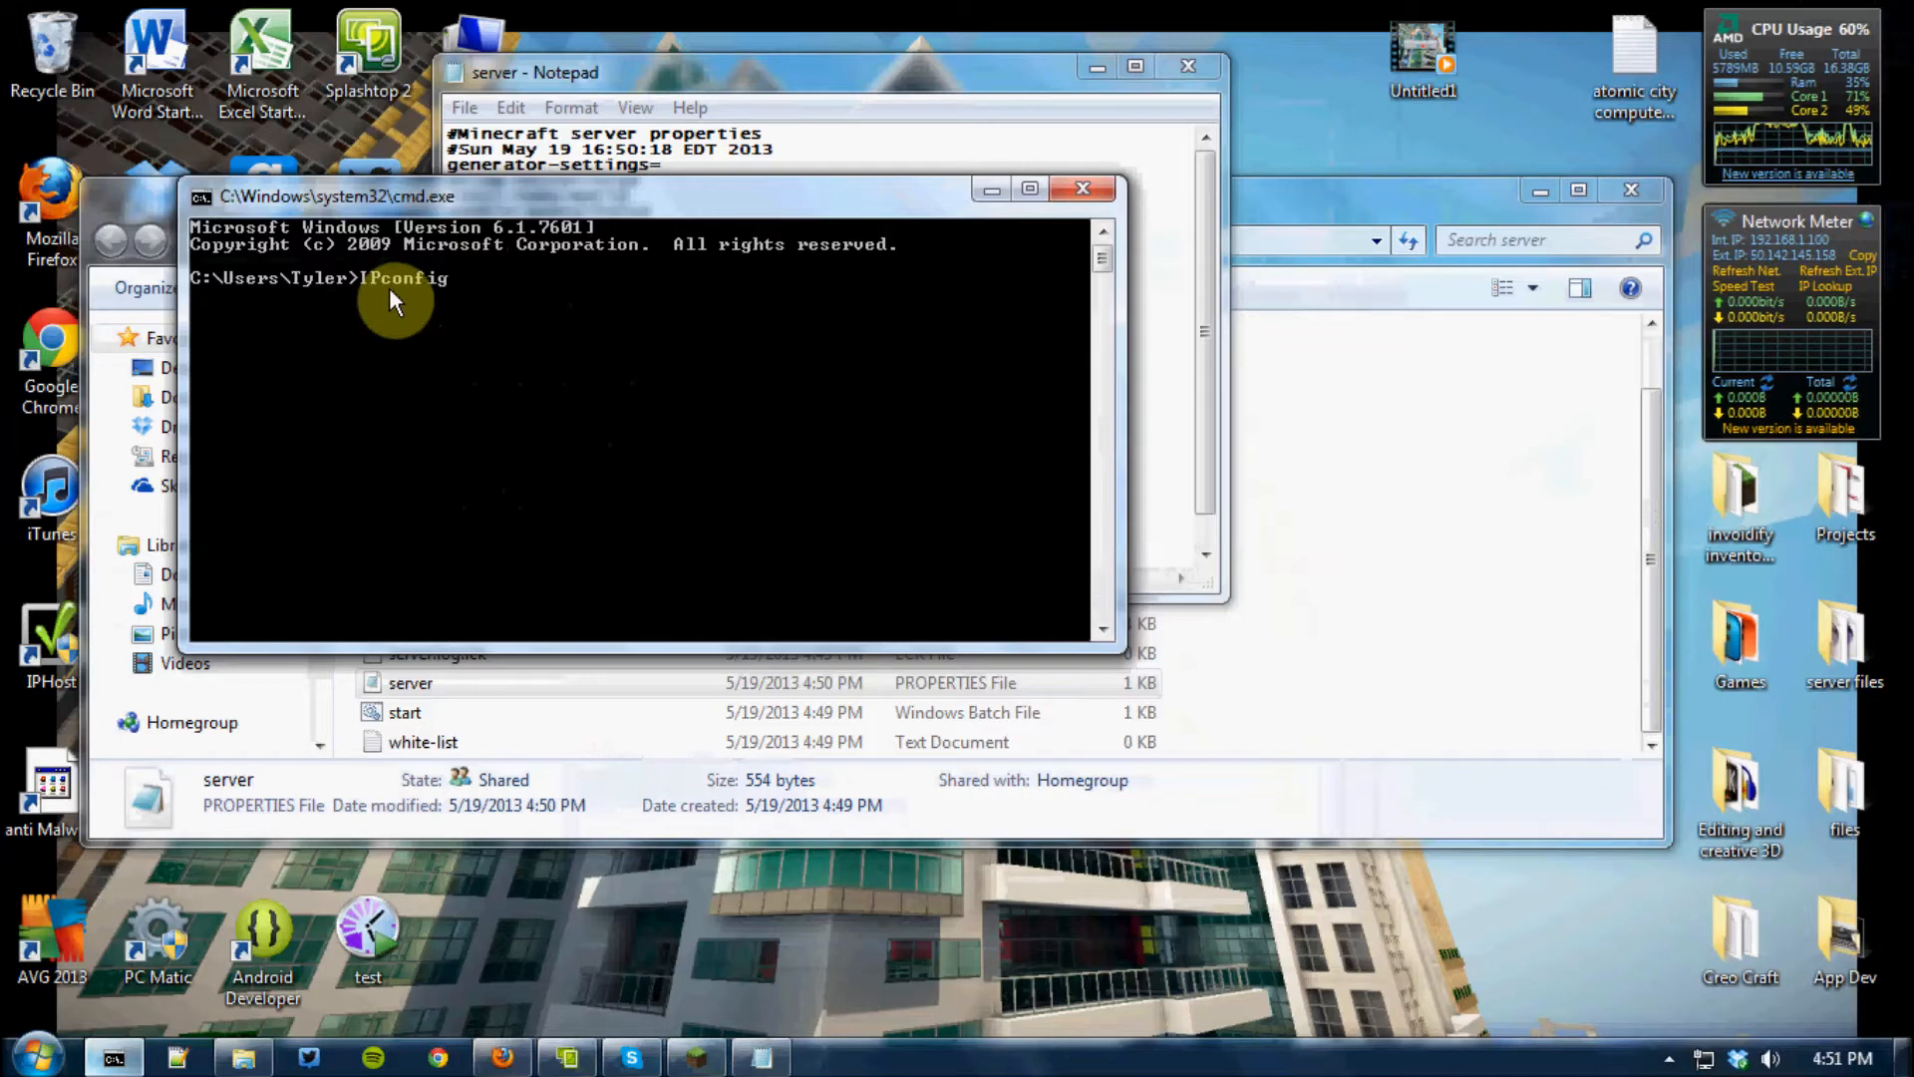
{"action": "key", "text": "Return"}
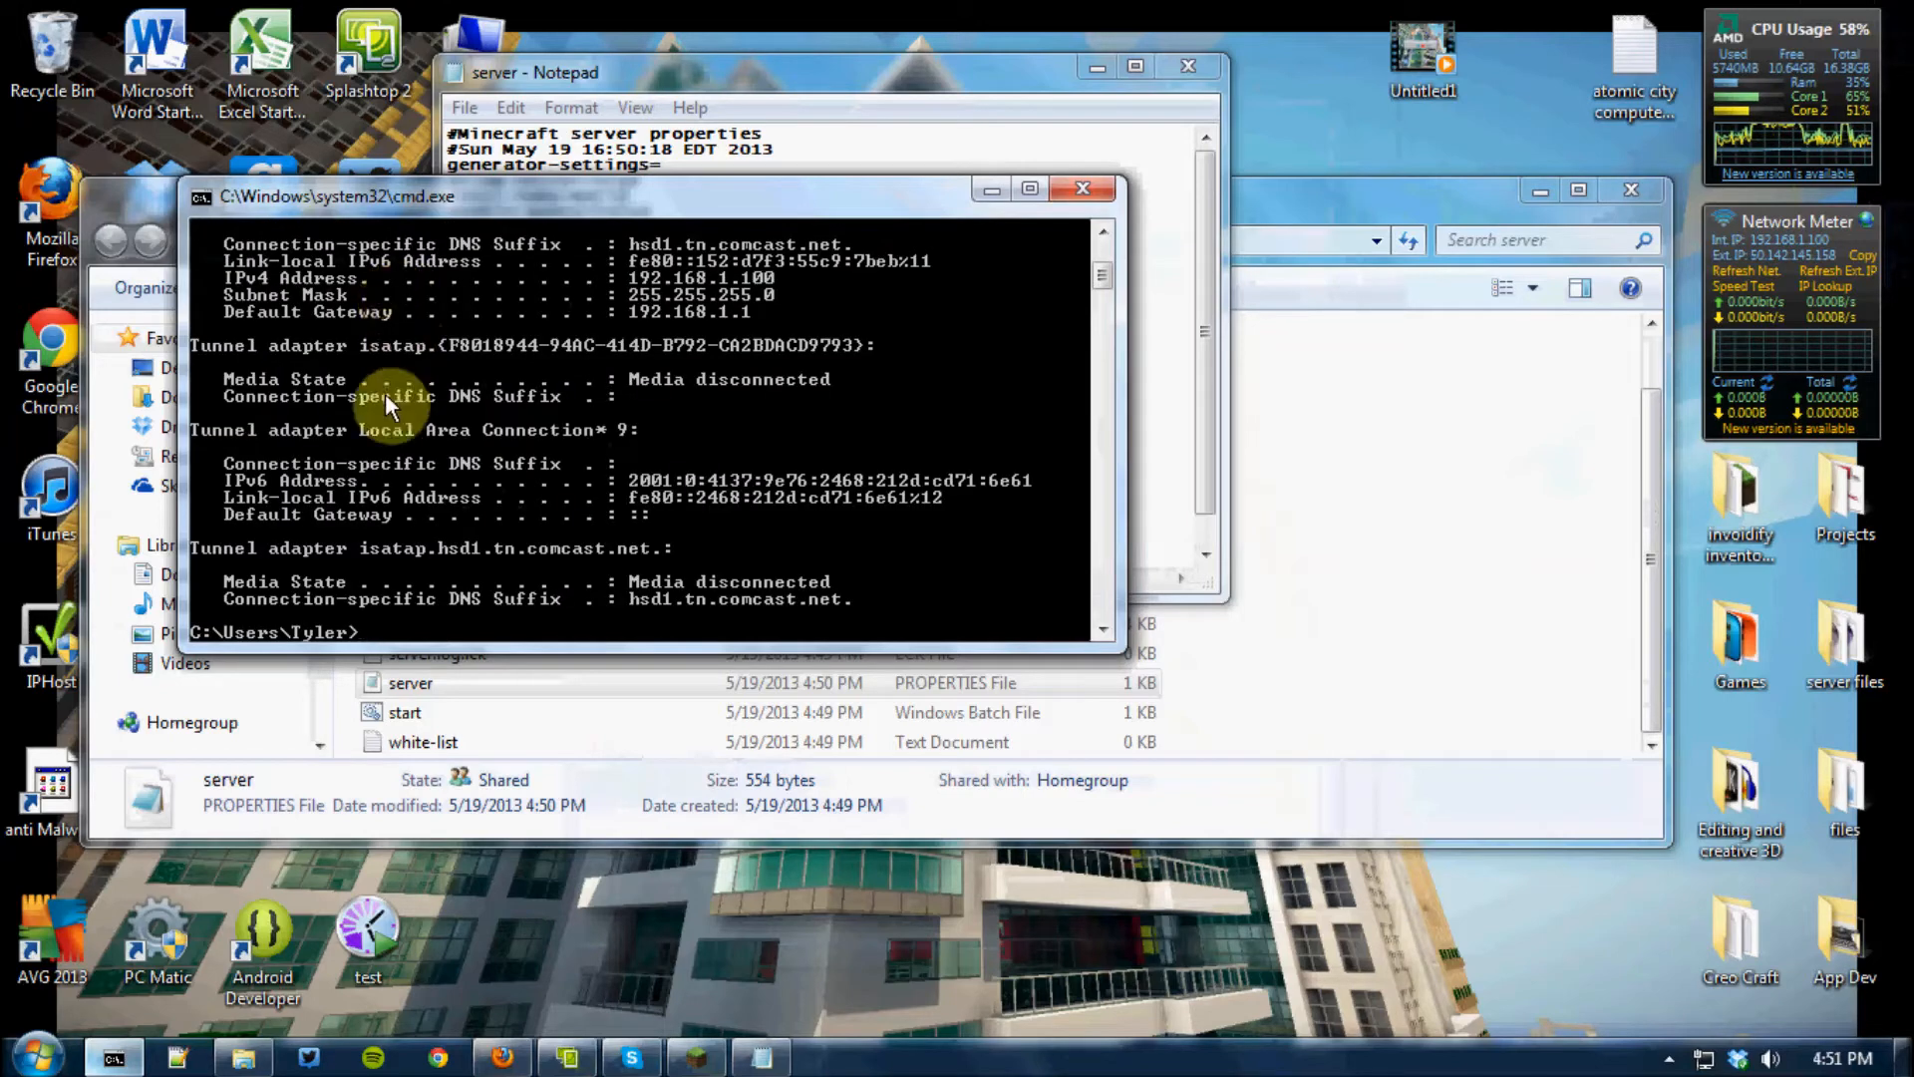
{"action": "scroll", "coordinate": [385, 393], "scroll_direction": "up", "scroll_amount": 3}
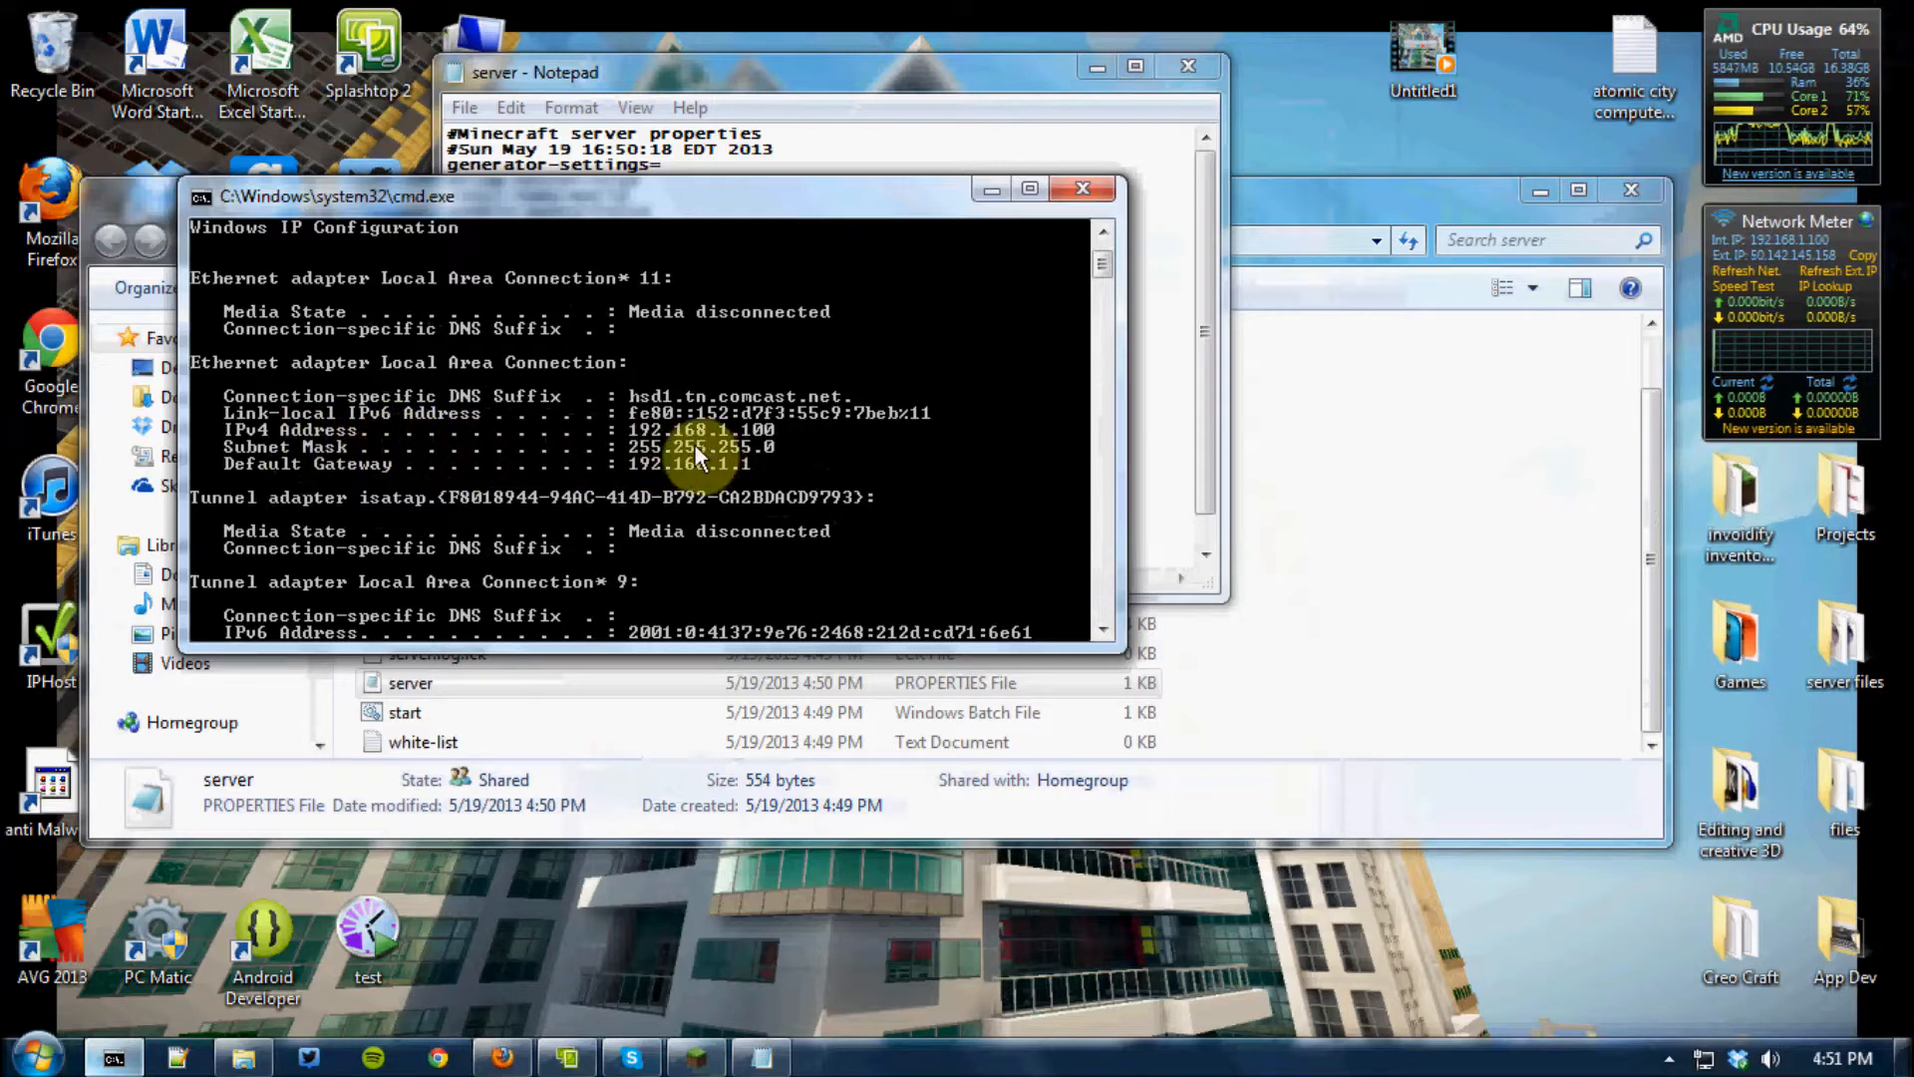
Set server-ip to 192.168.1.100 in the server properties file, then save and close the file
{"action": "left_click", "coordinate": [892, 63]}
{"action": "left_click", "coordinate": [635, 319]}
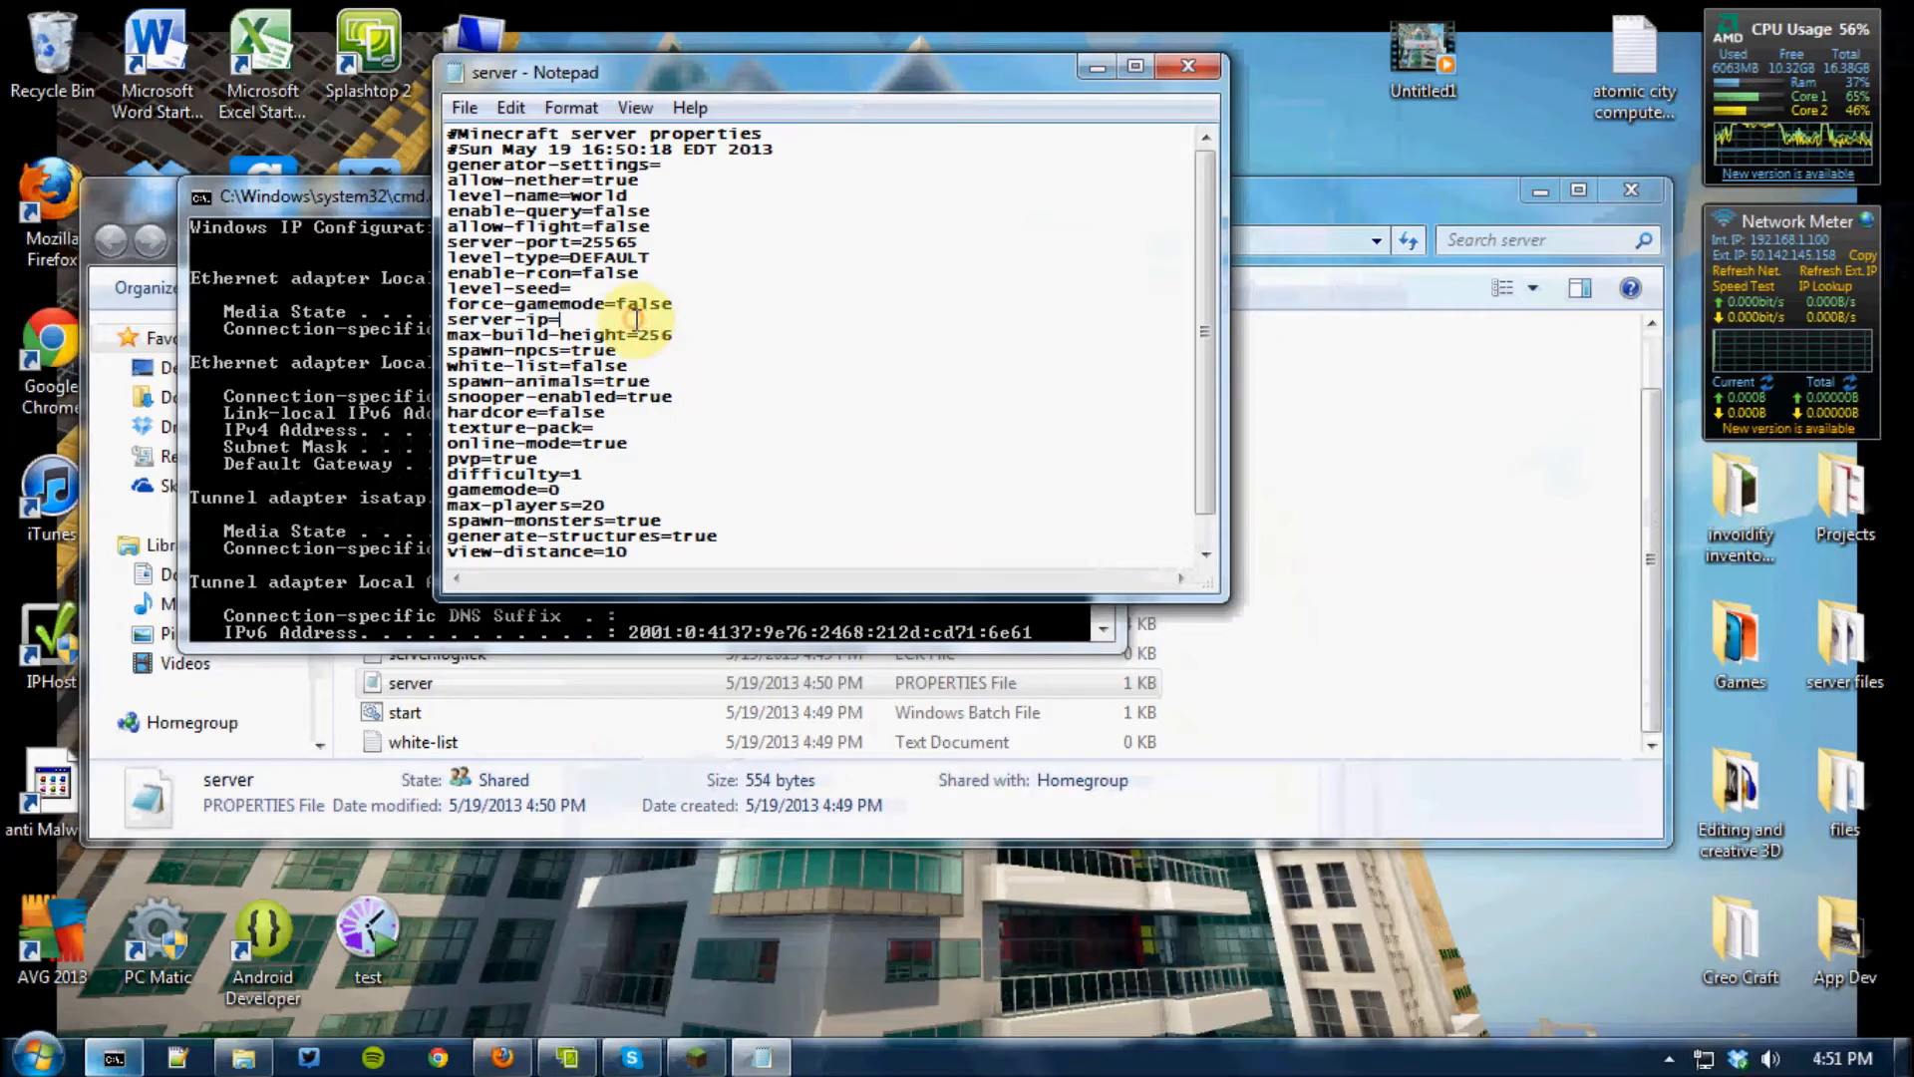
{"action": "type", "text": "192.168.1.100"}
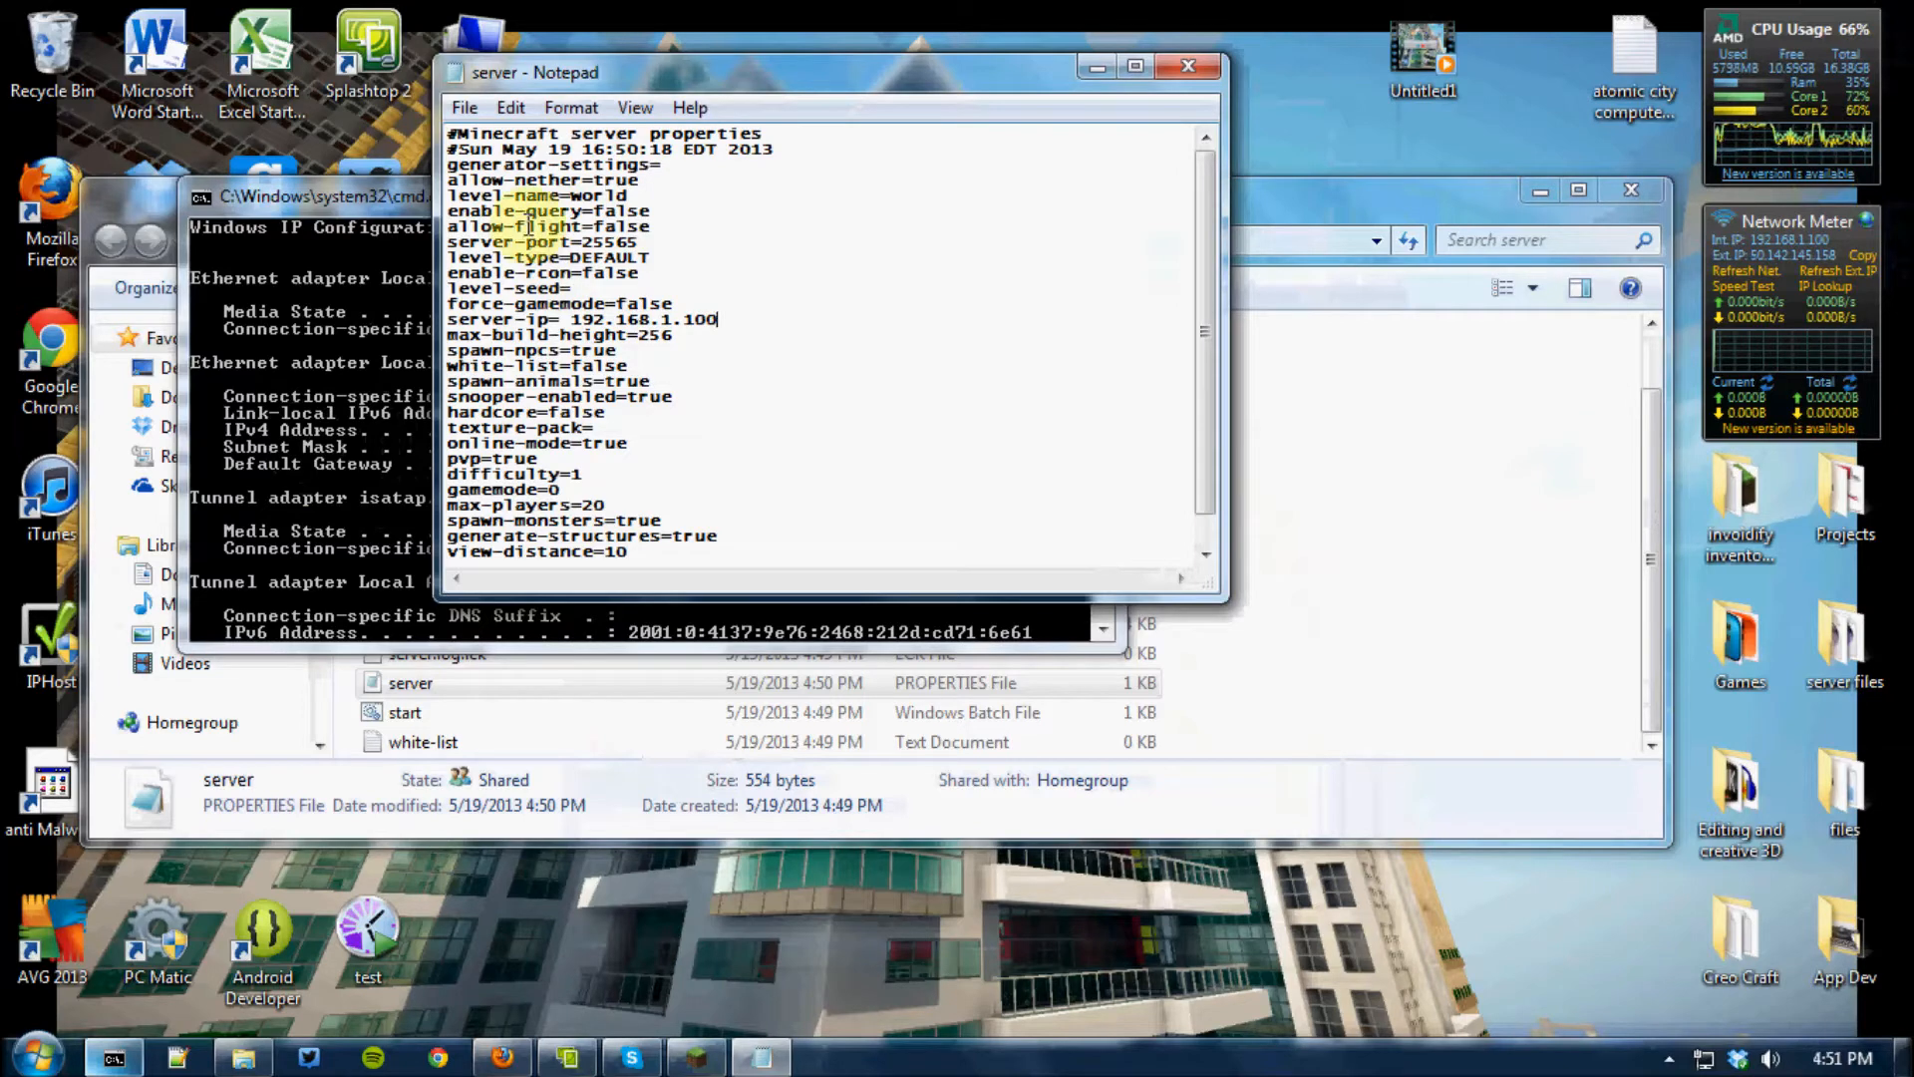
{"action": "left_click", "coordinate": [465, 108]}
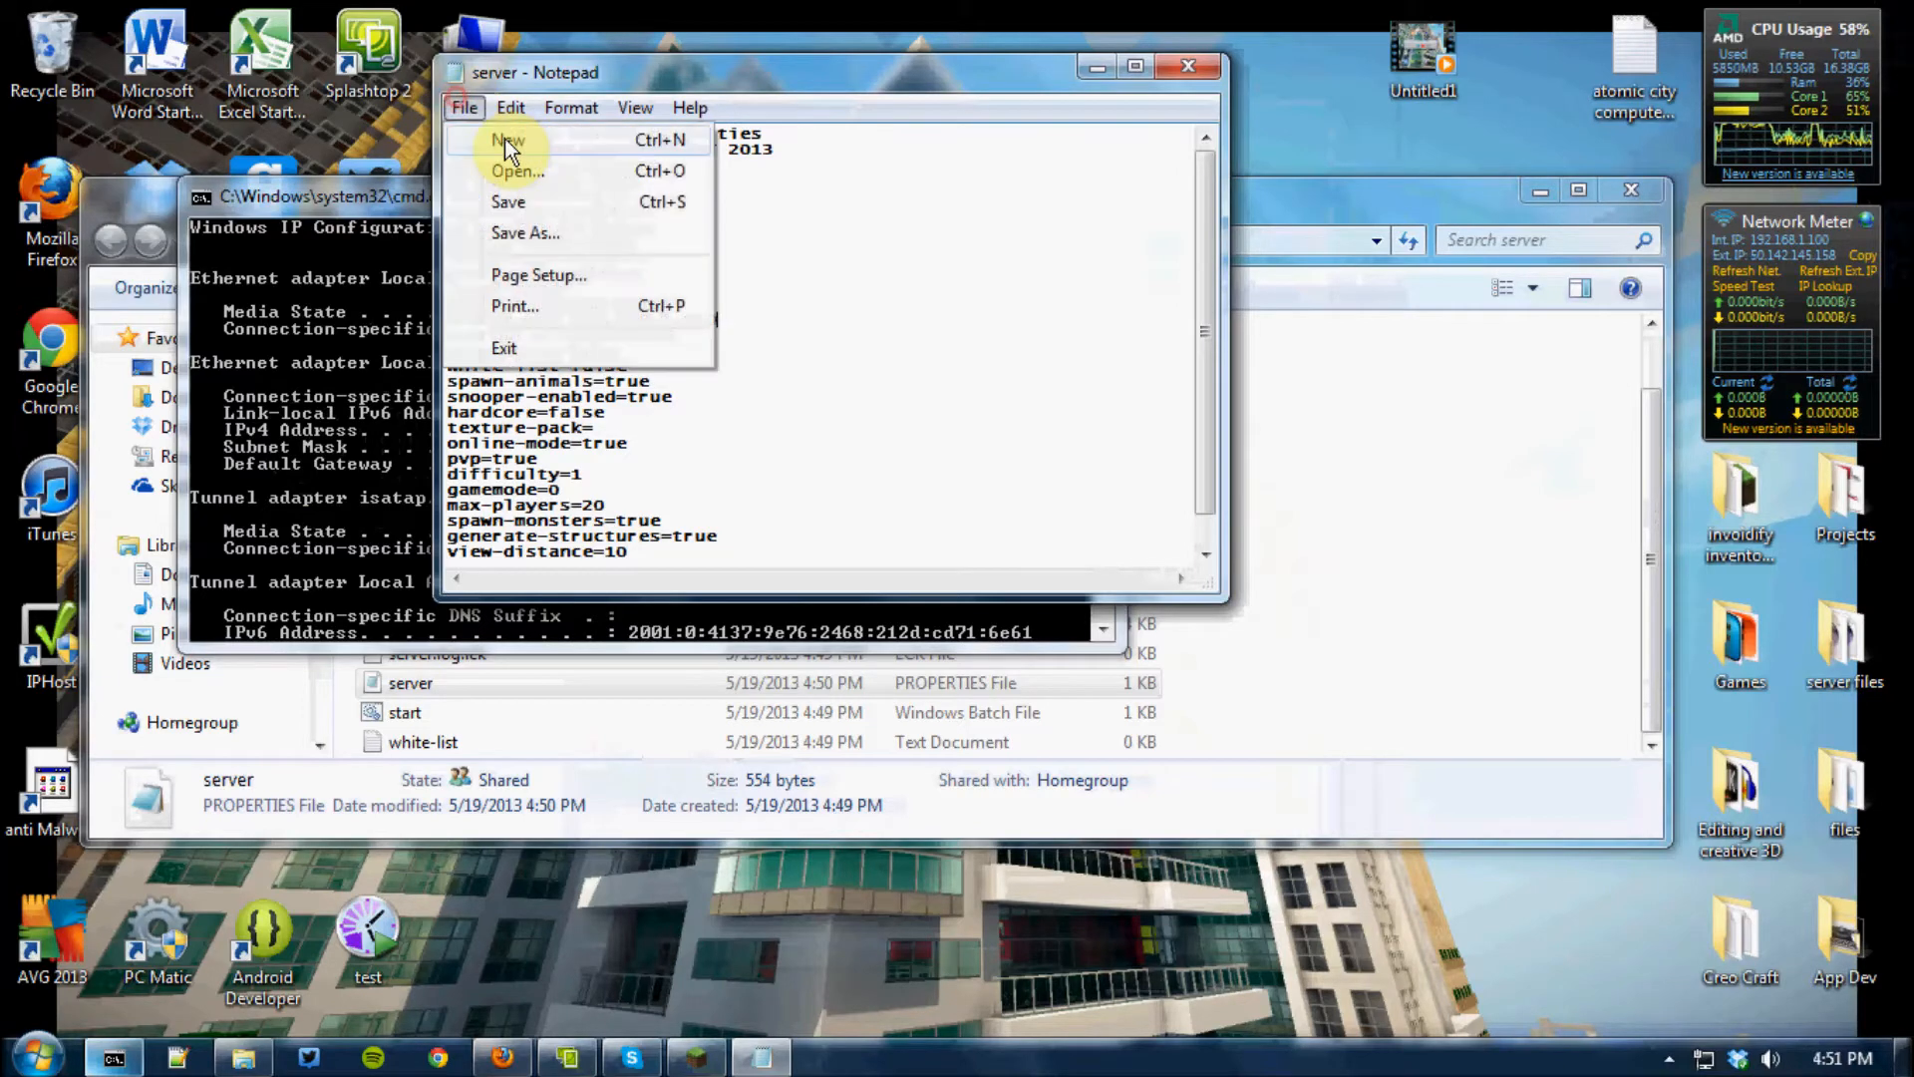
{"action": "left_click", "coordinate": [509, 202]}
{"action": "left_click", "coordinate": [1198, 67]}
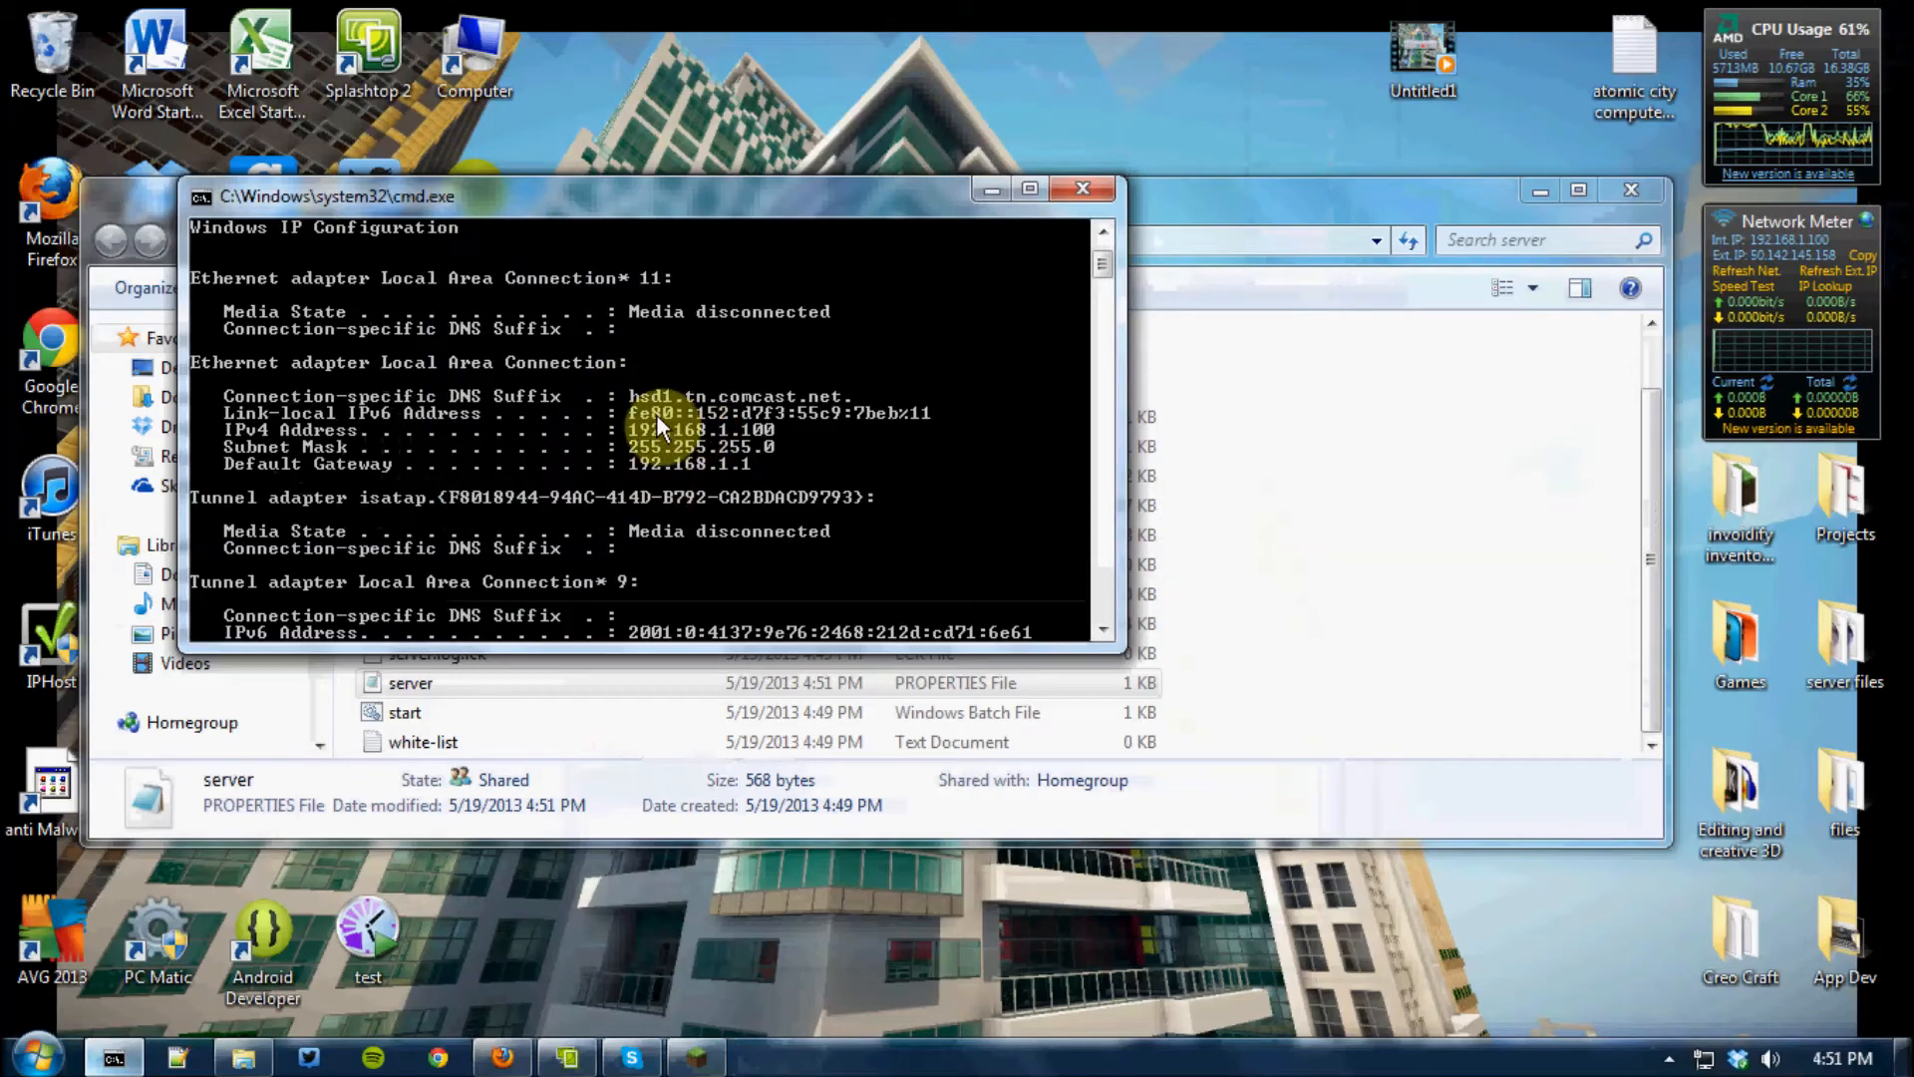
Minimize the command prompt, close the server folder, and switch to Firefox
{"action": "left_click", "coordinate": [990, 188]}
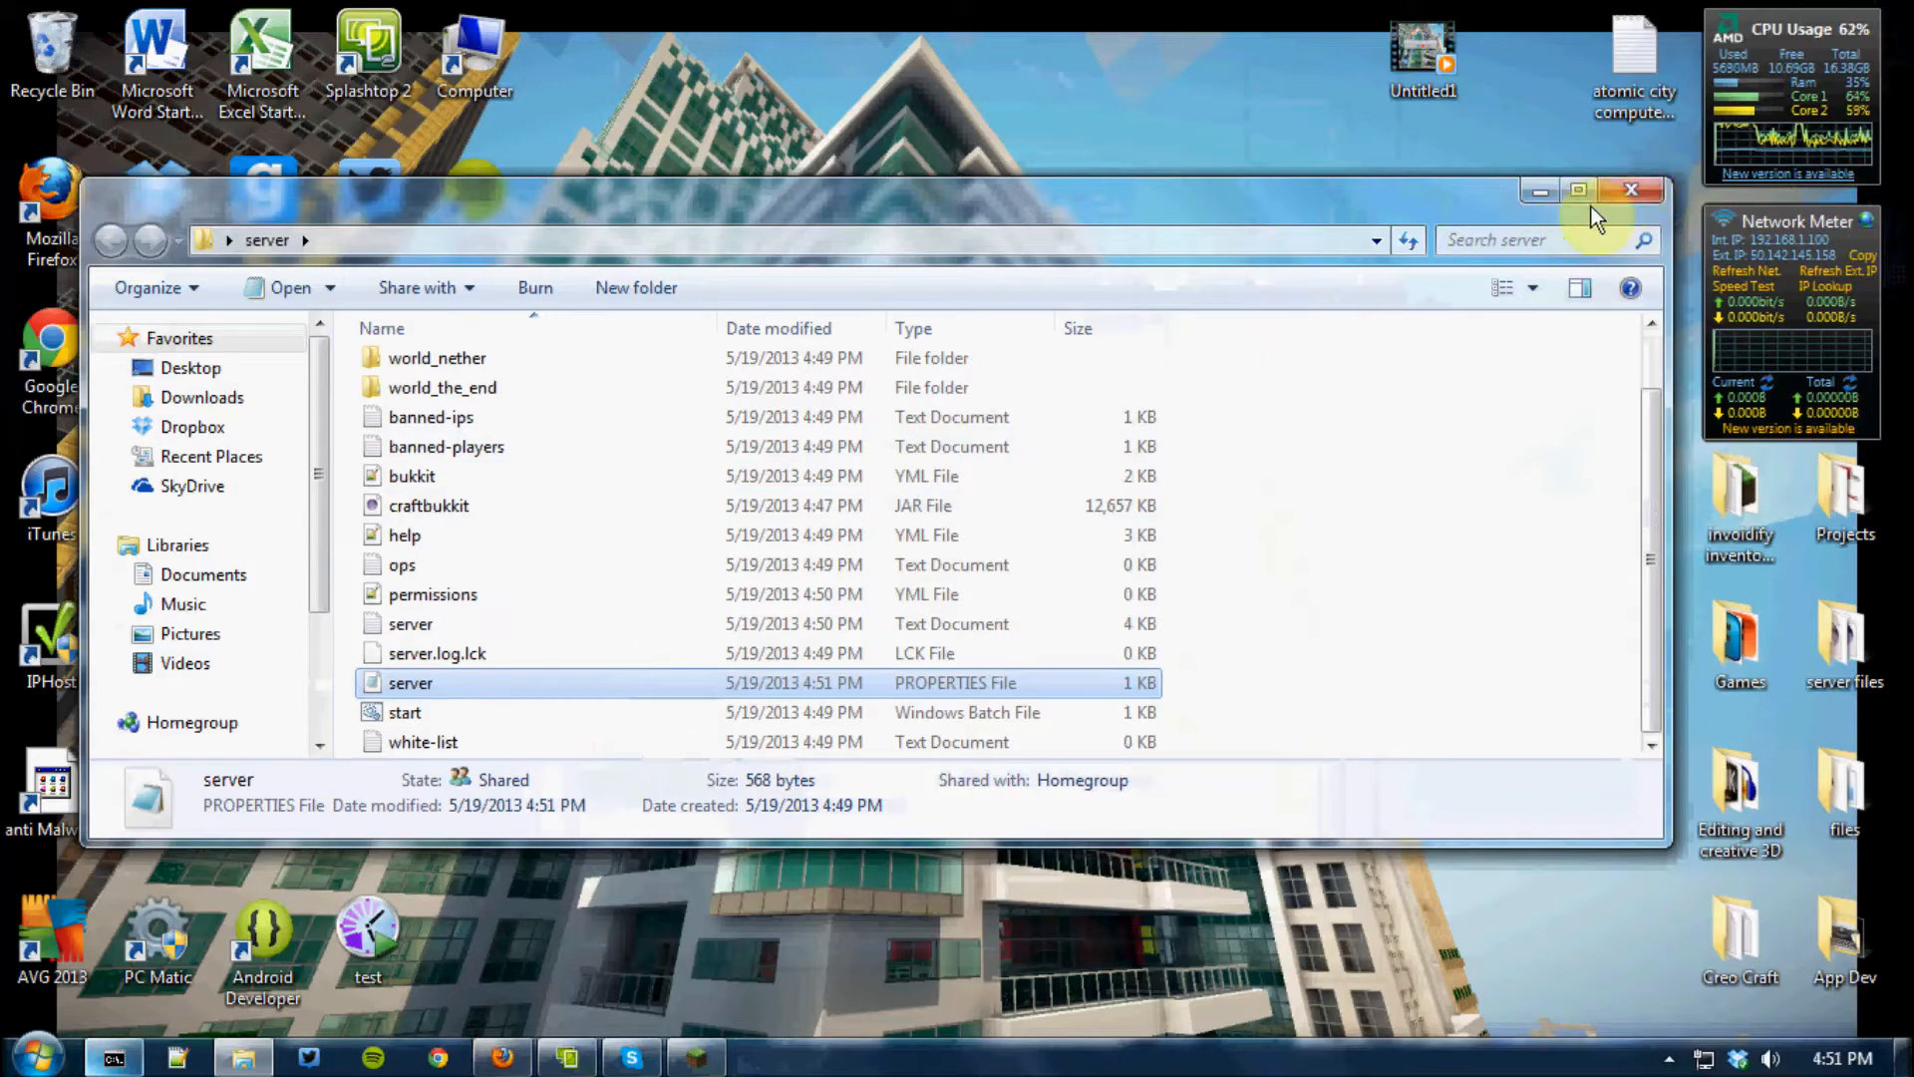
{"action": "left_click", "coordinate": [1625, 191]}
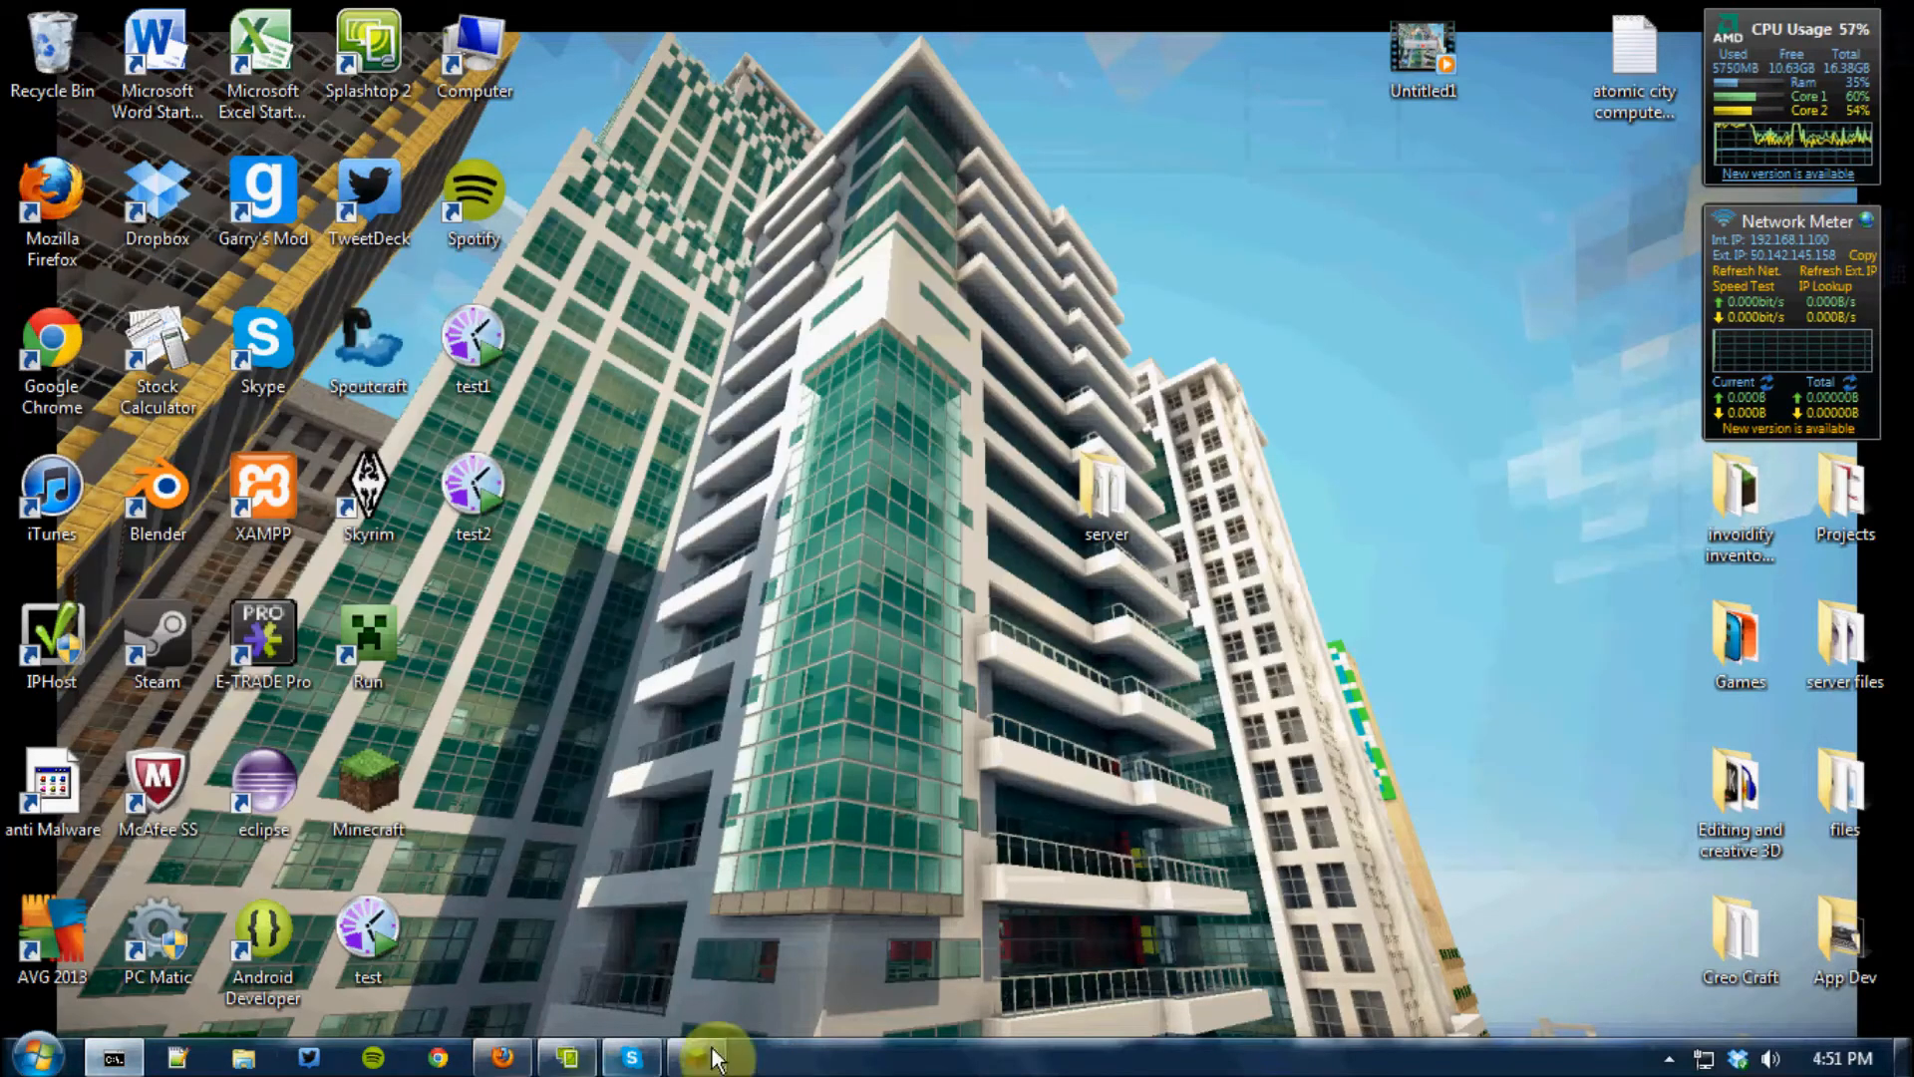
{"action": "left_click", "coordinate": [503, 1057]}
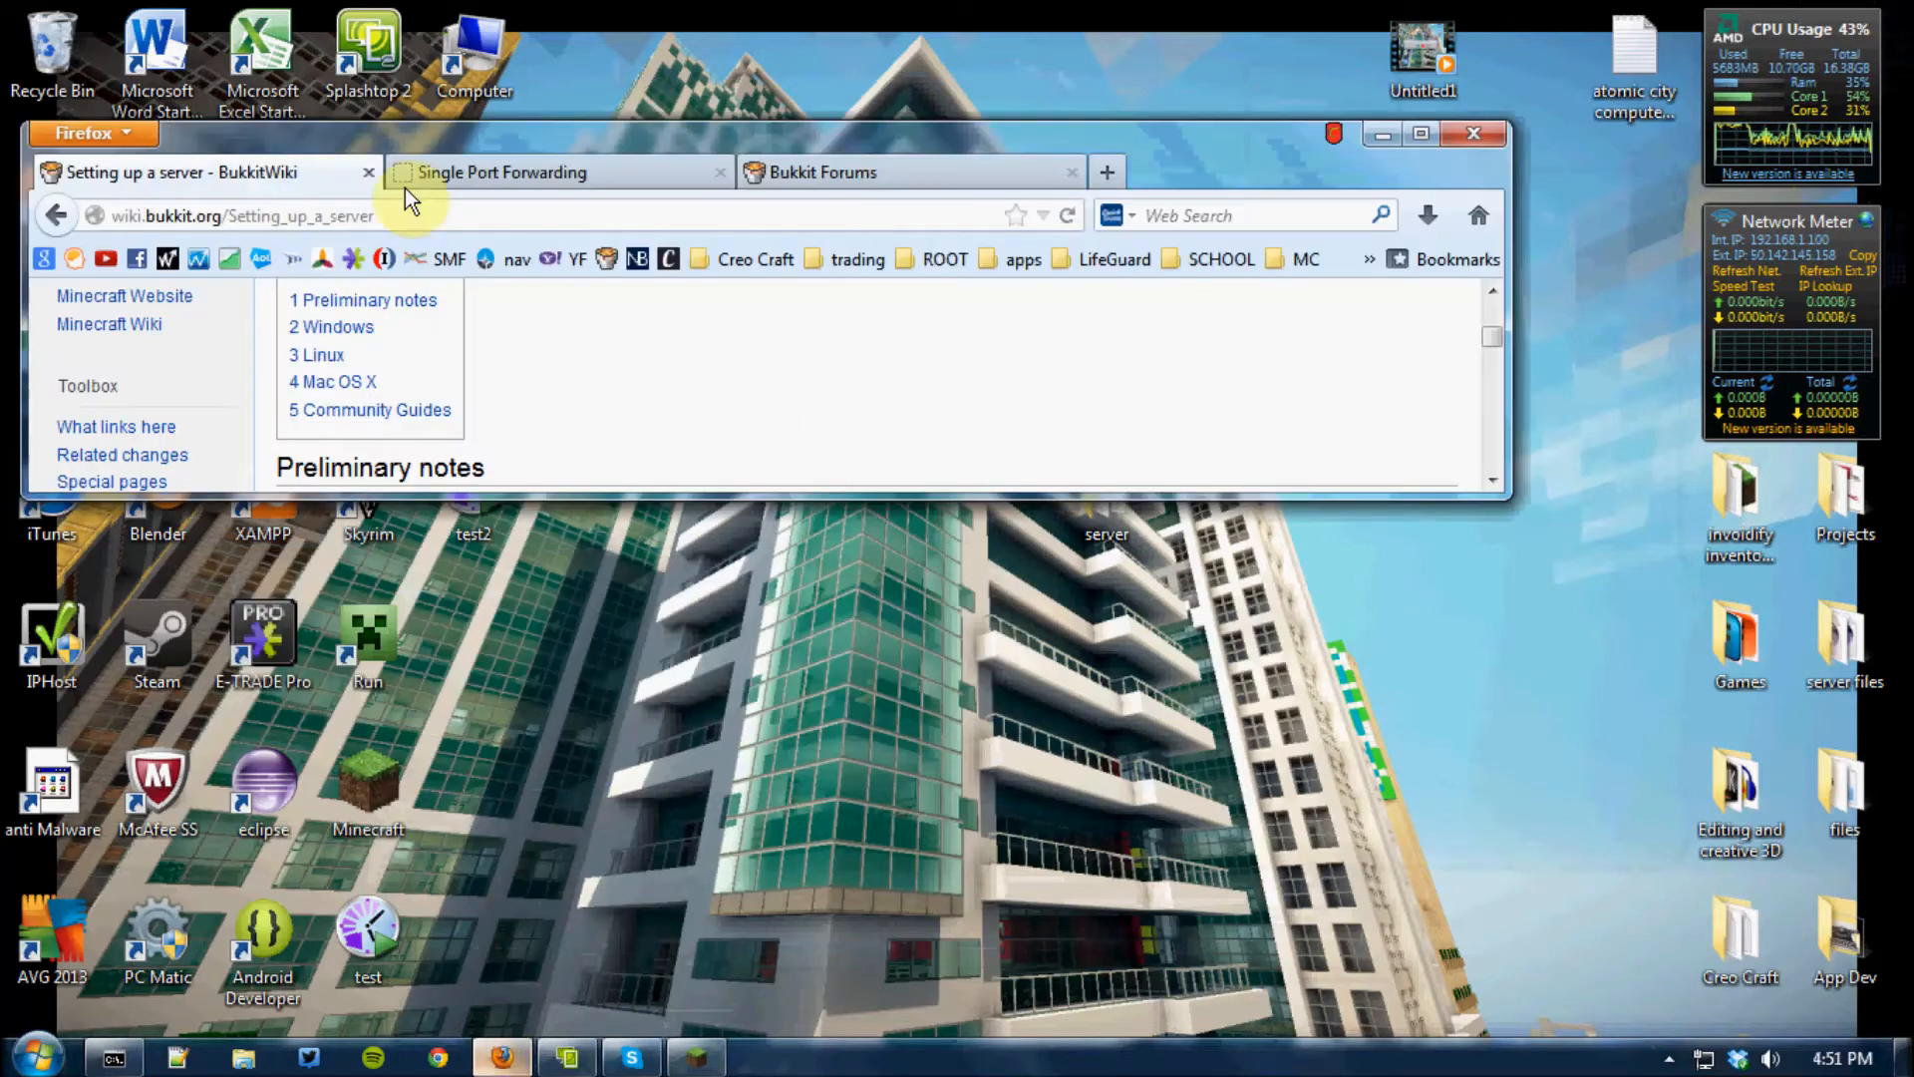
{"action": "left_click", "coordinate": [1107, 172]}
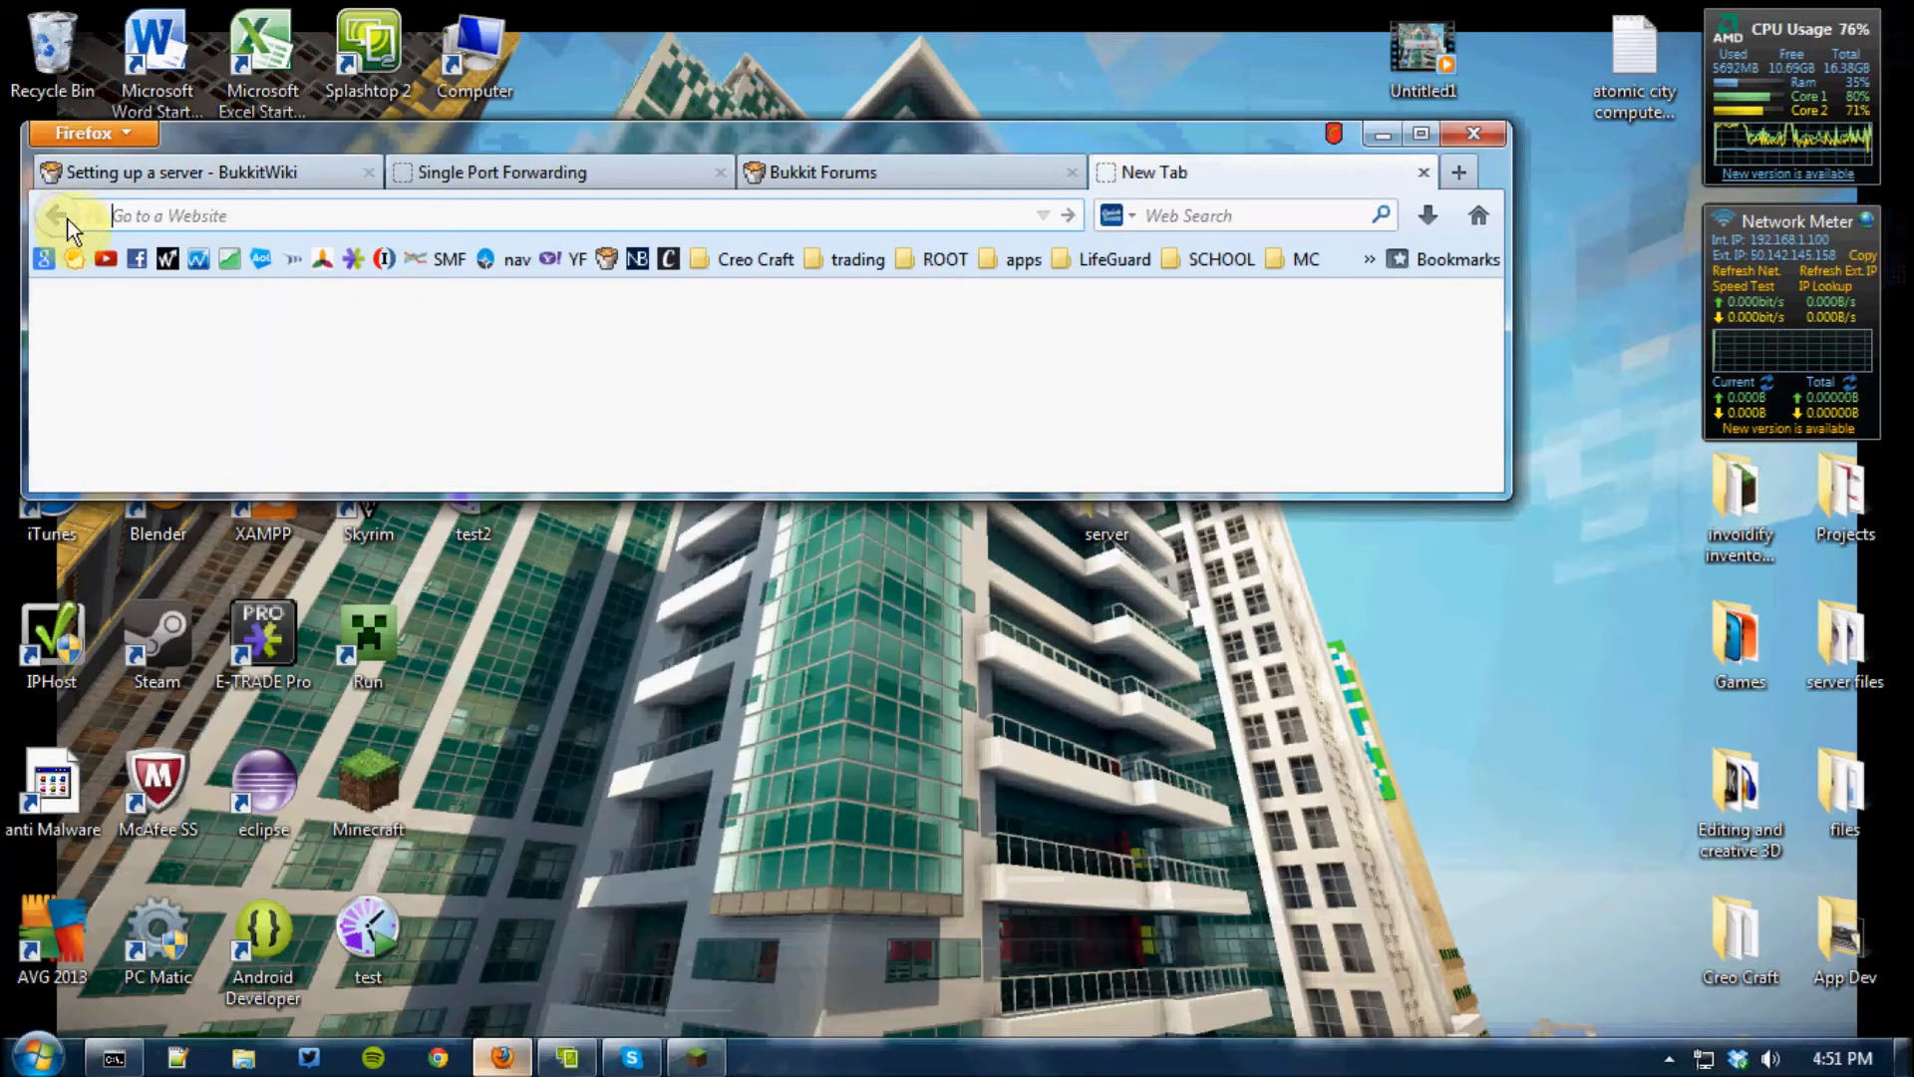
{"action": "left_click", "coordinate": [1421, 132]}
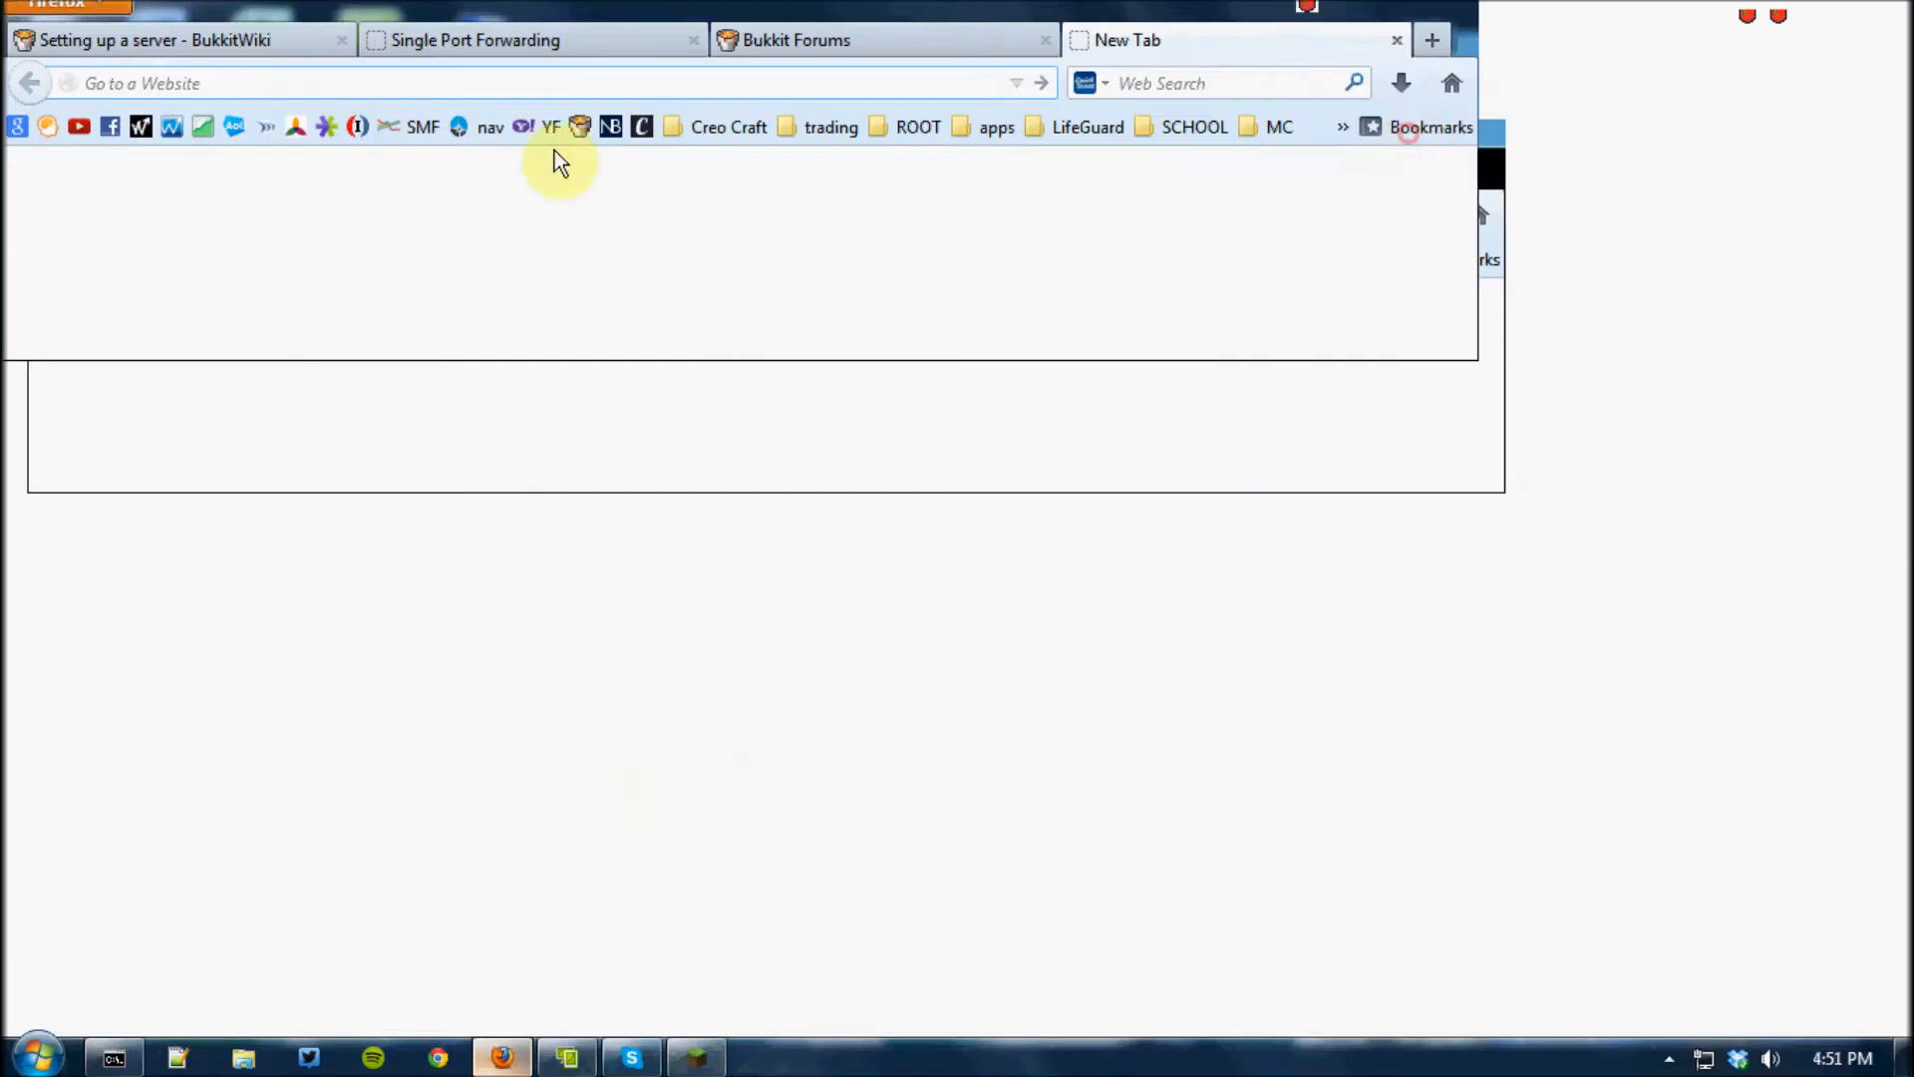
{"action": "type", "text": "www.google.com/"}
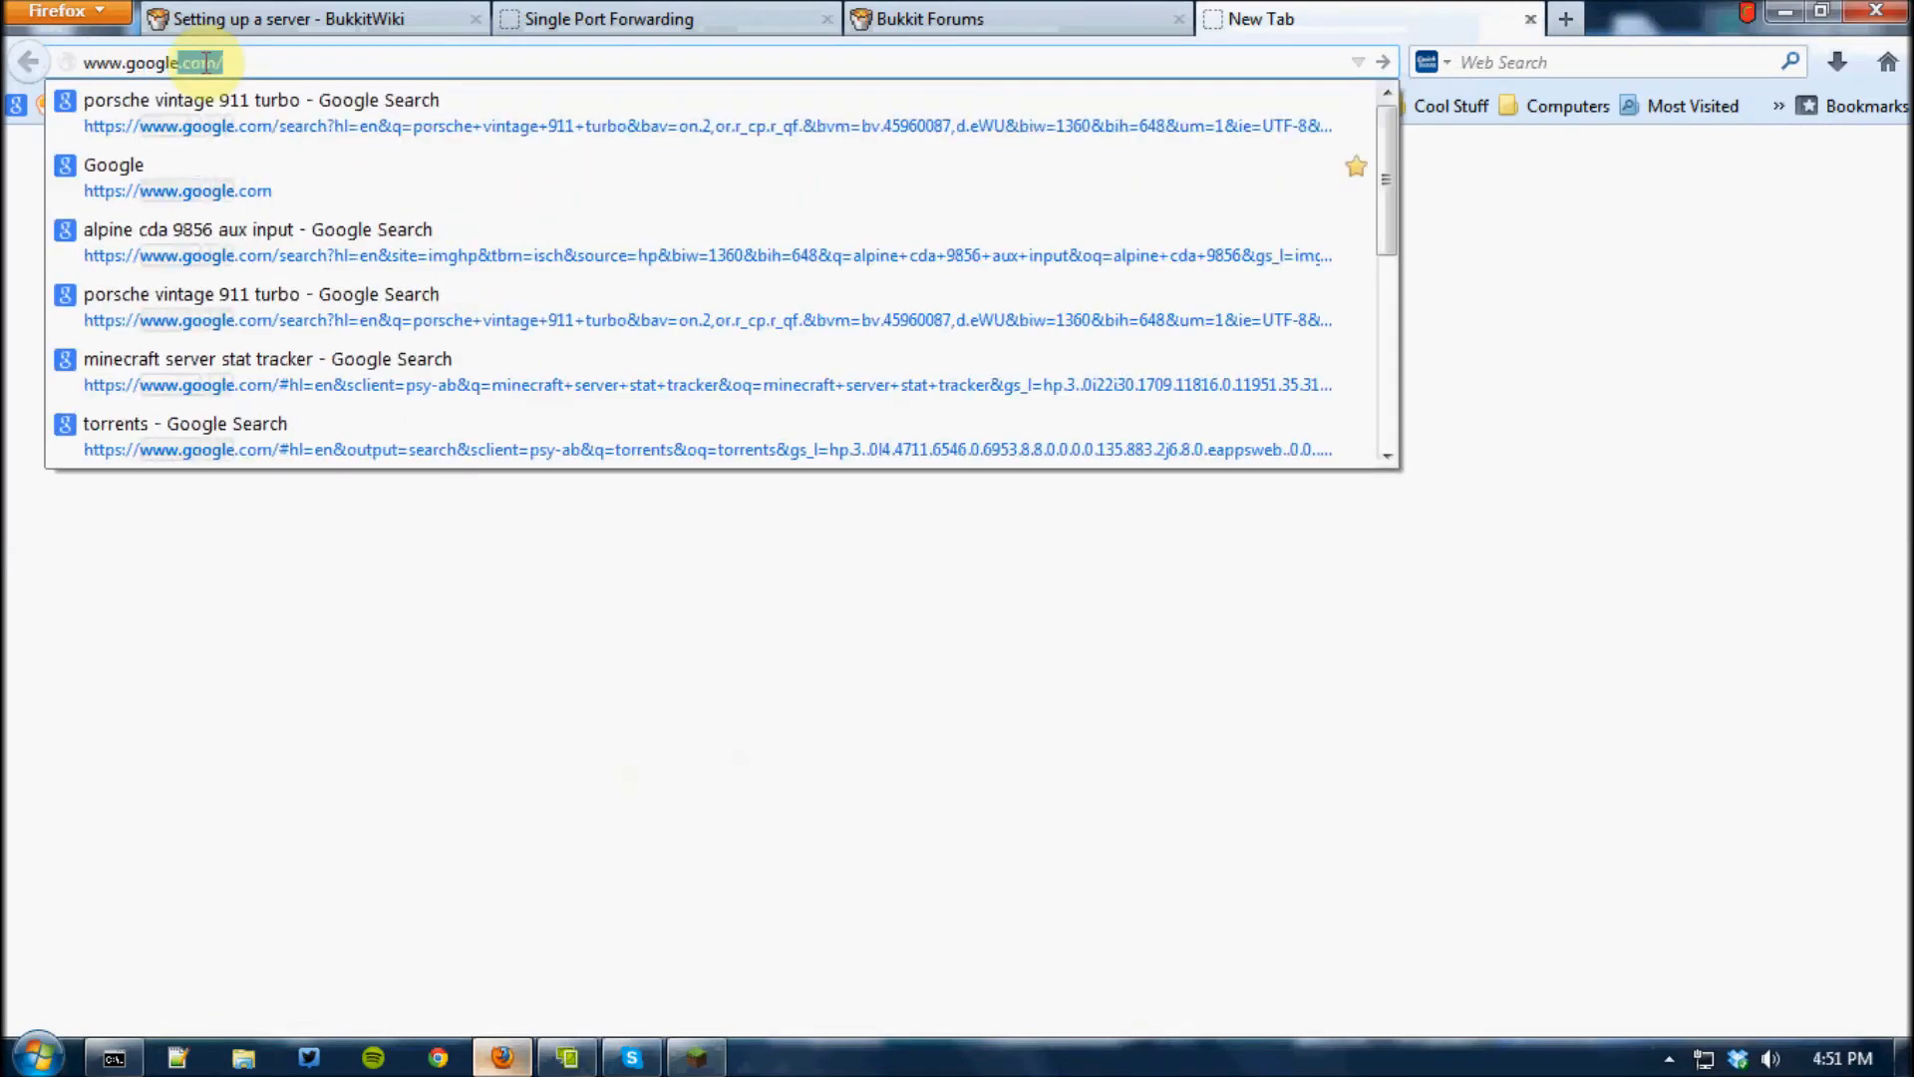
{"action": "key", "text": "Return"}
{"action": "left_click", "coordinate": [723, 592]}
{"action": "type", "text": "w"}
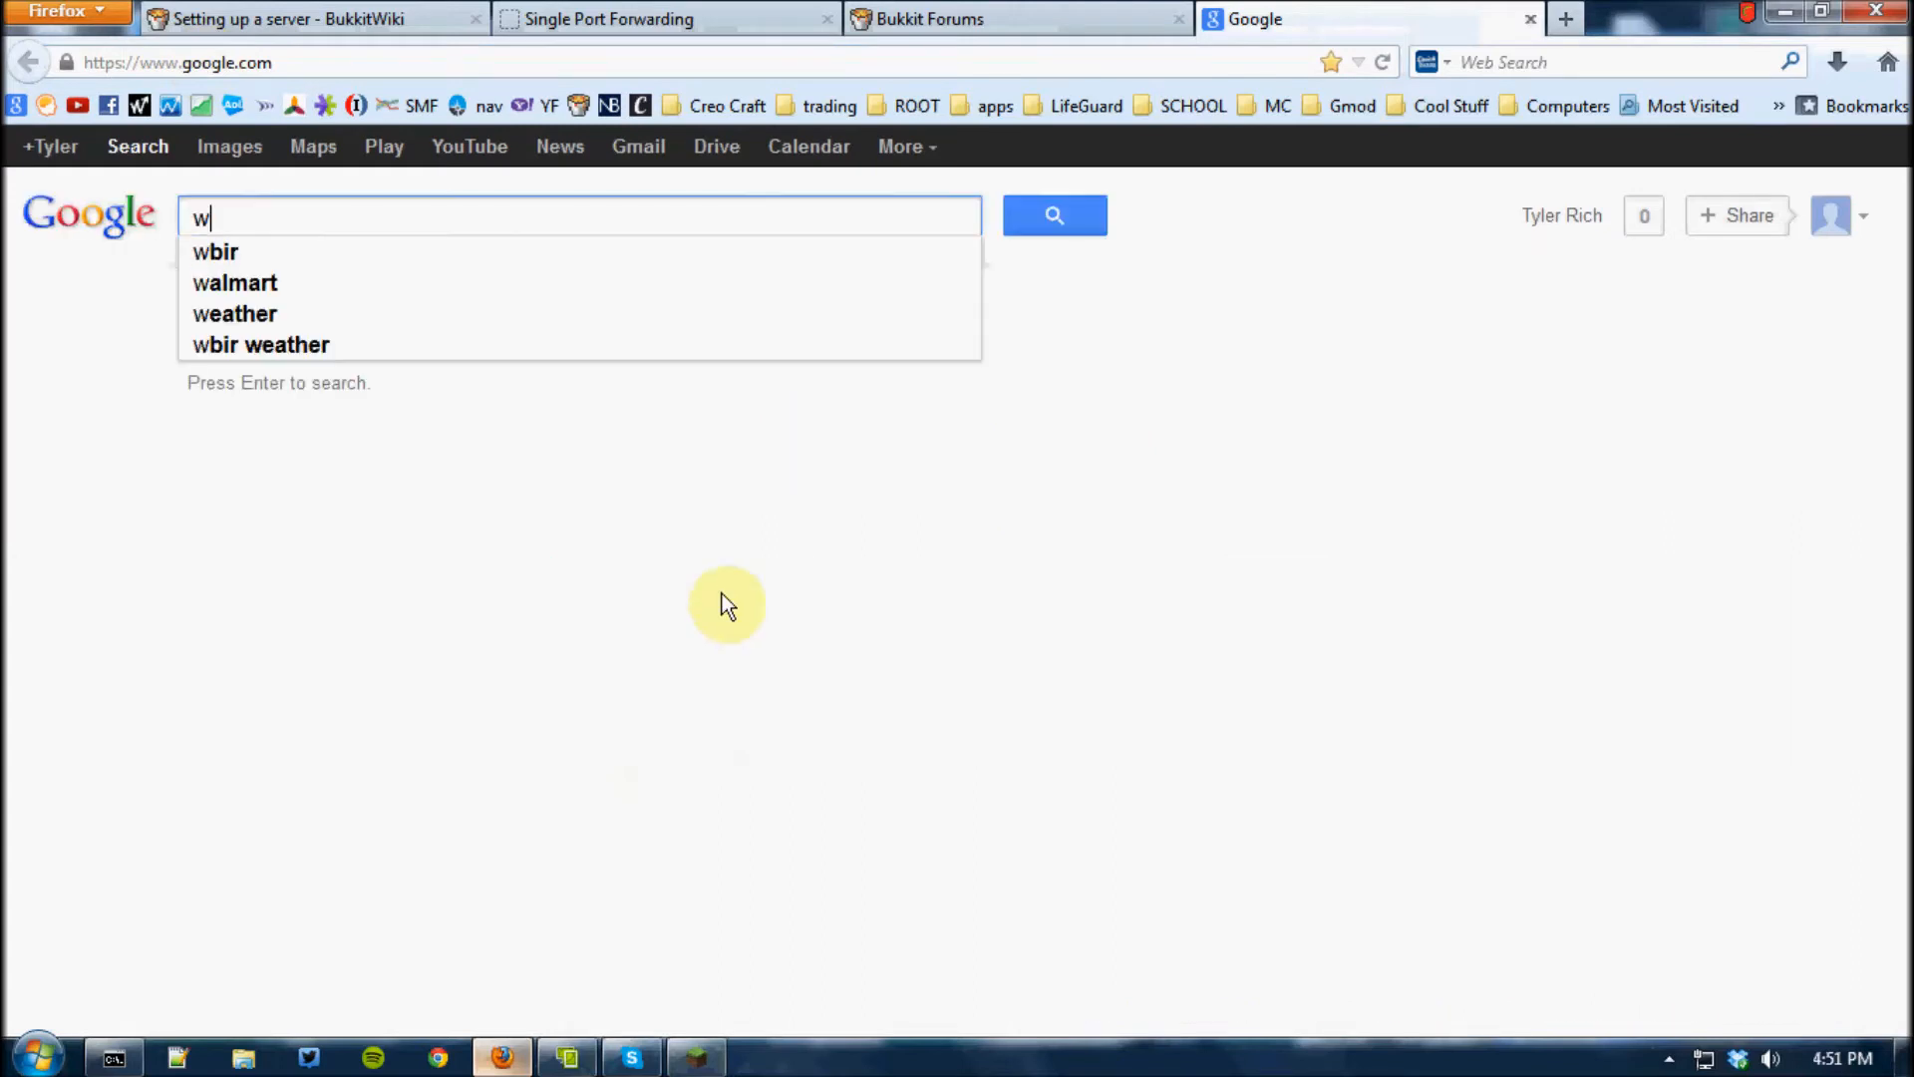
{"action": "type", "text": "hats my "}
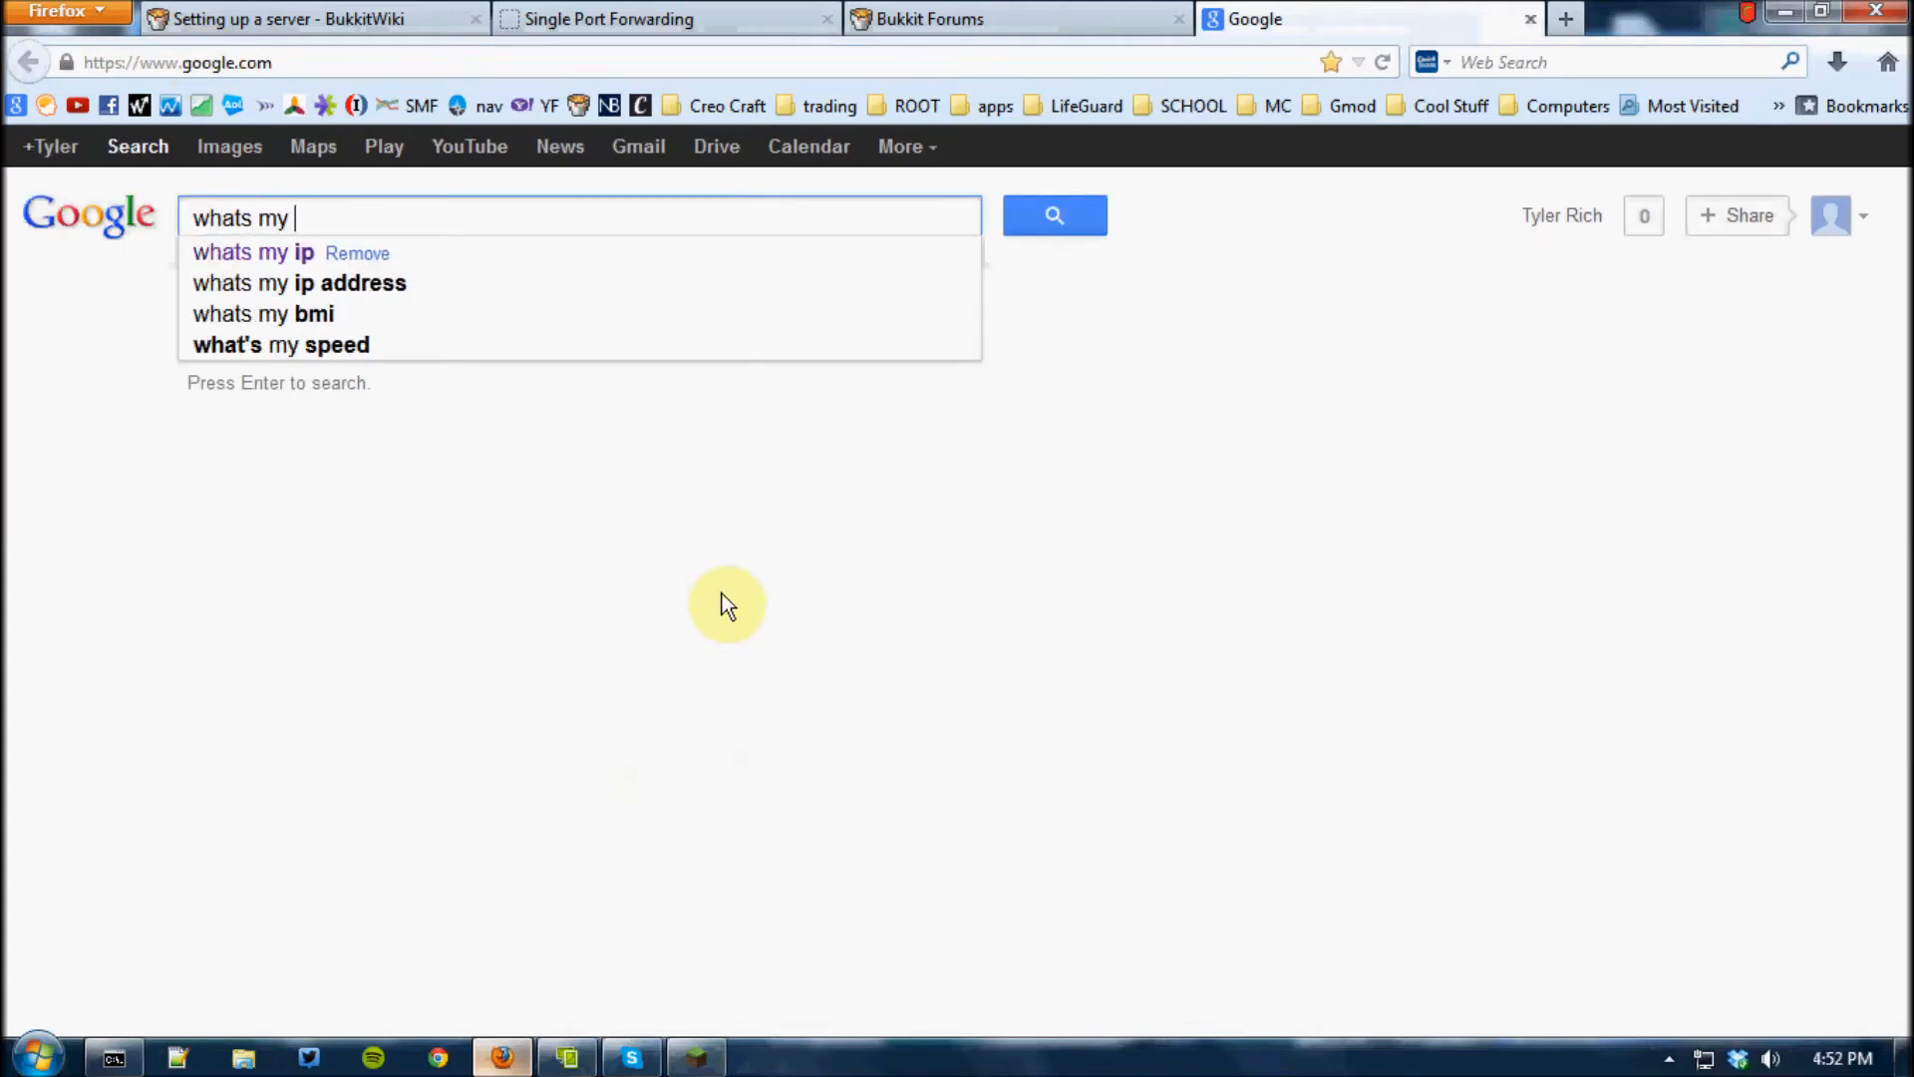
{"action": "type", "text": "ip"}
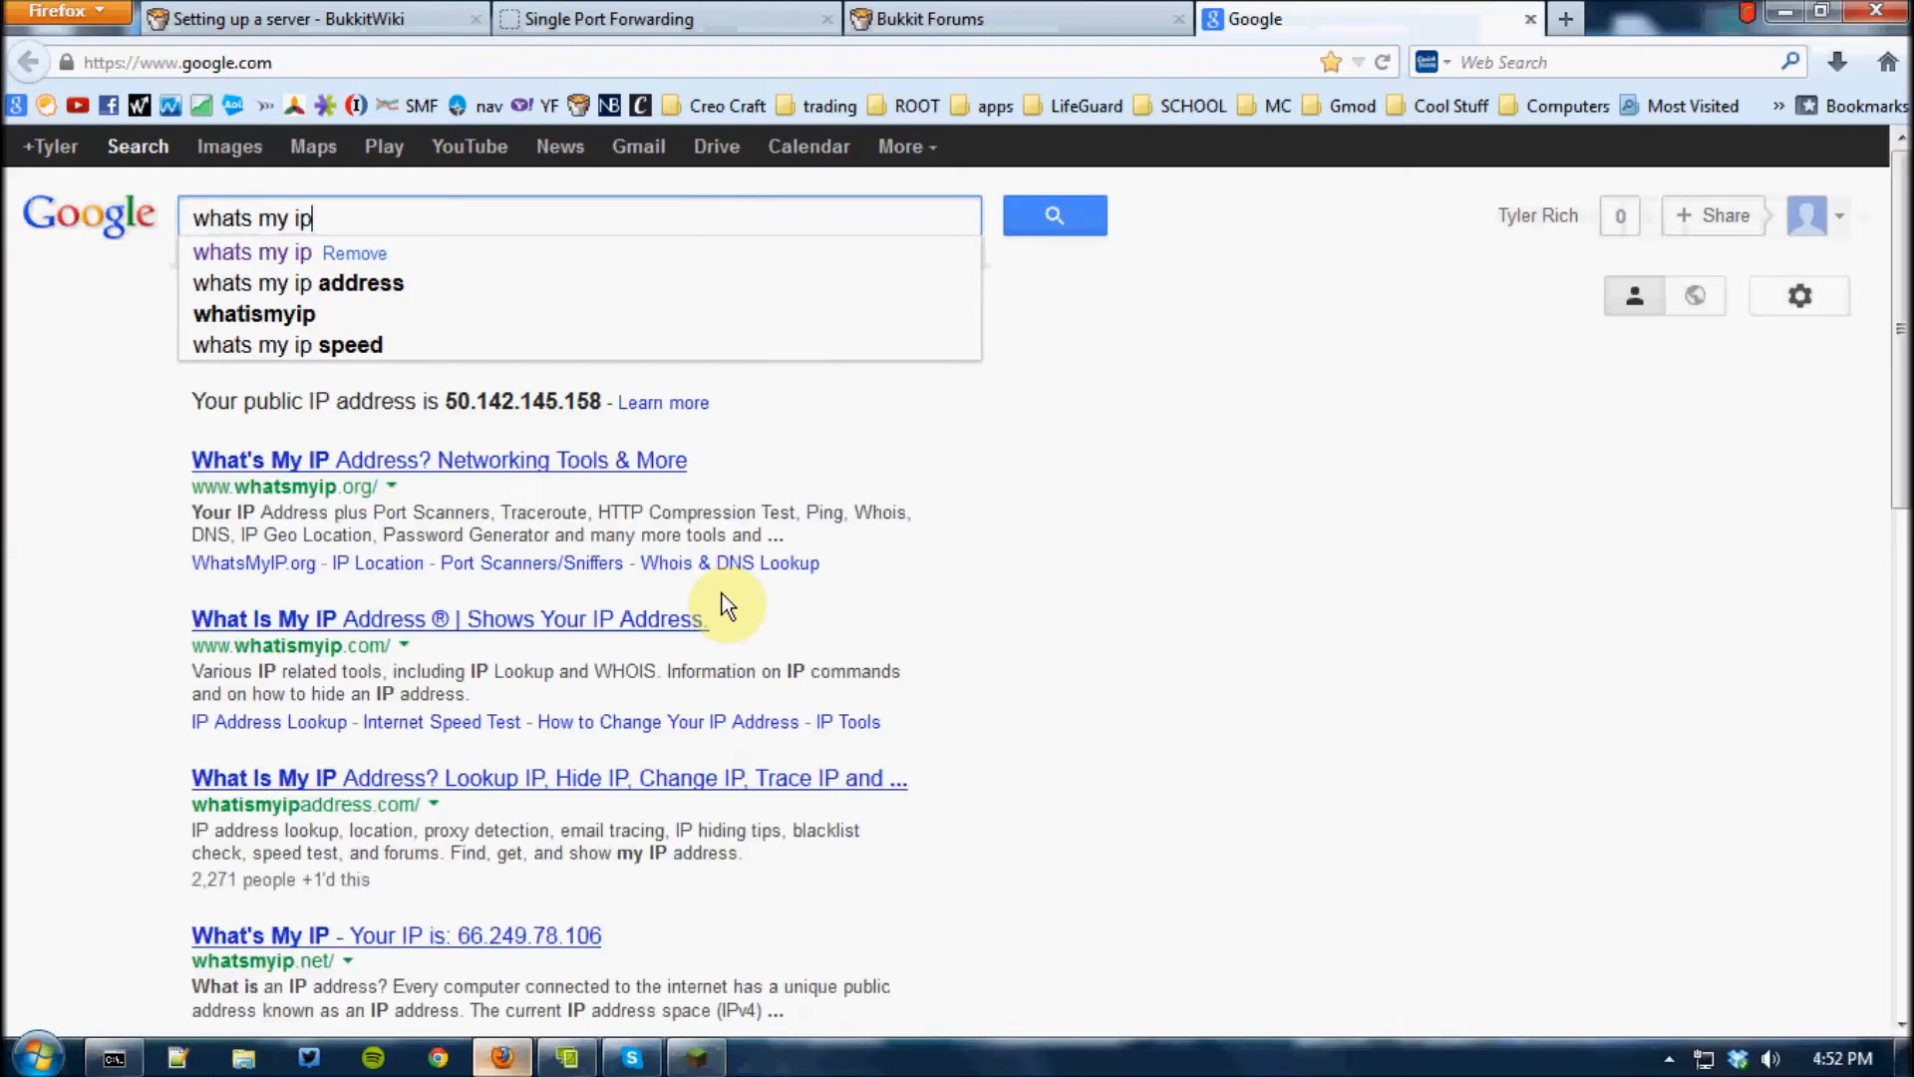
{"action": "key", "text": "Return"}
Highlight the public IP address given above the search results
{"action": "left_click_drag", "start_coordinate": [444, 402], "coordinate": [606, 405]}
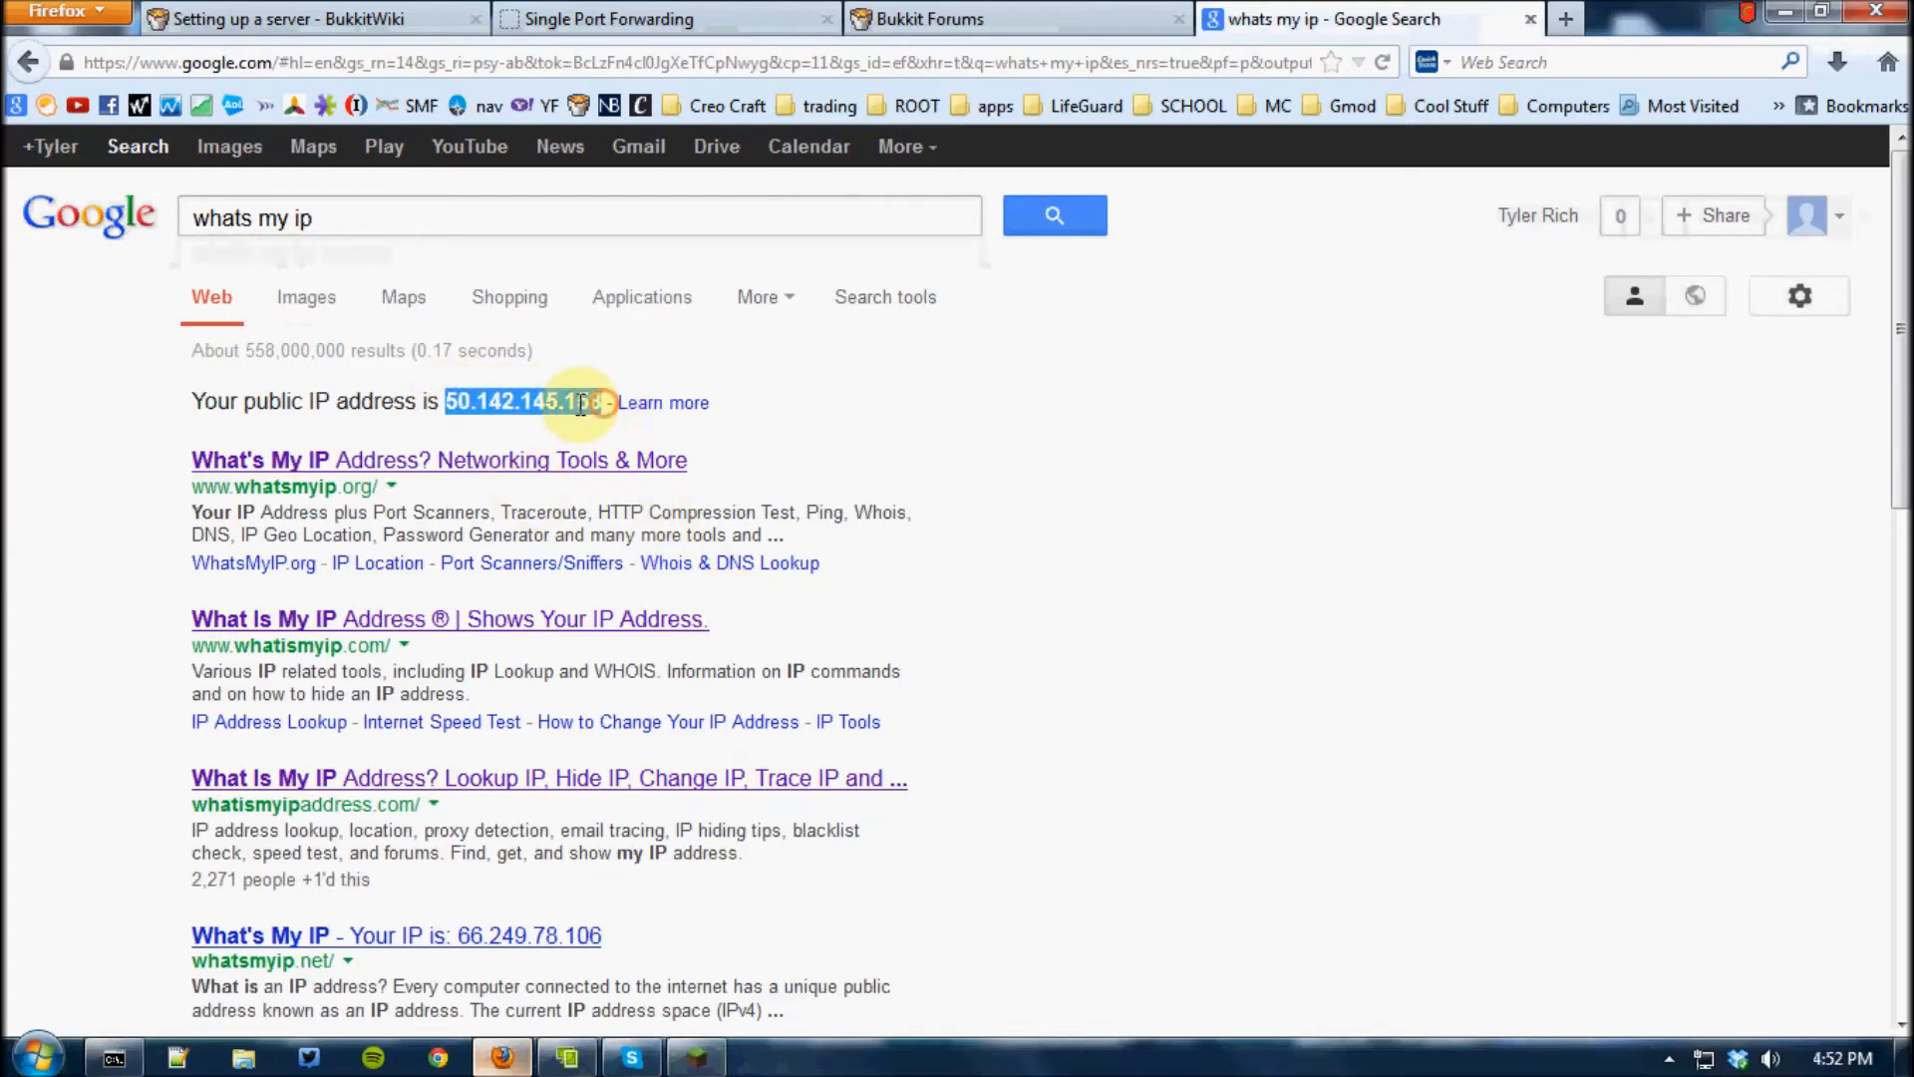
{"action": "left_click", "coordinate": [549, 423]}
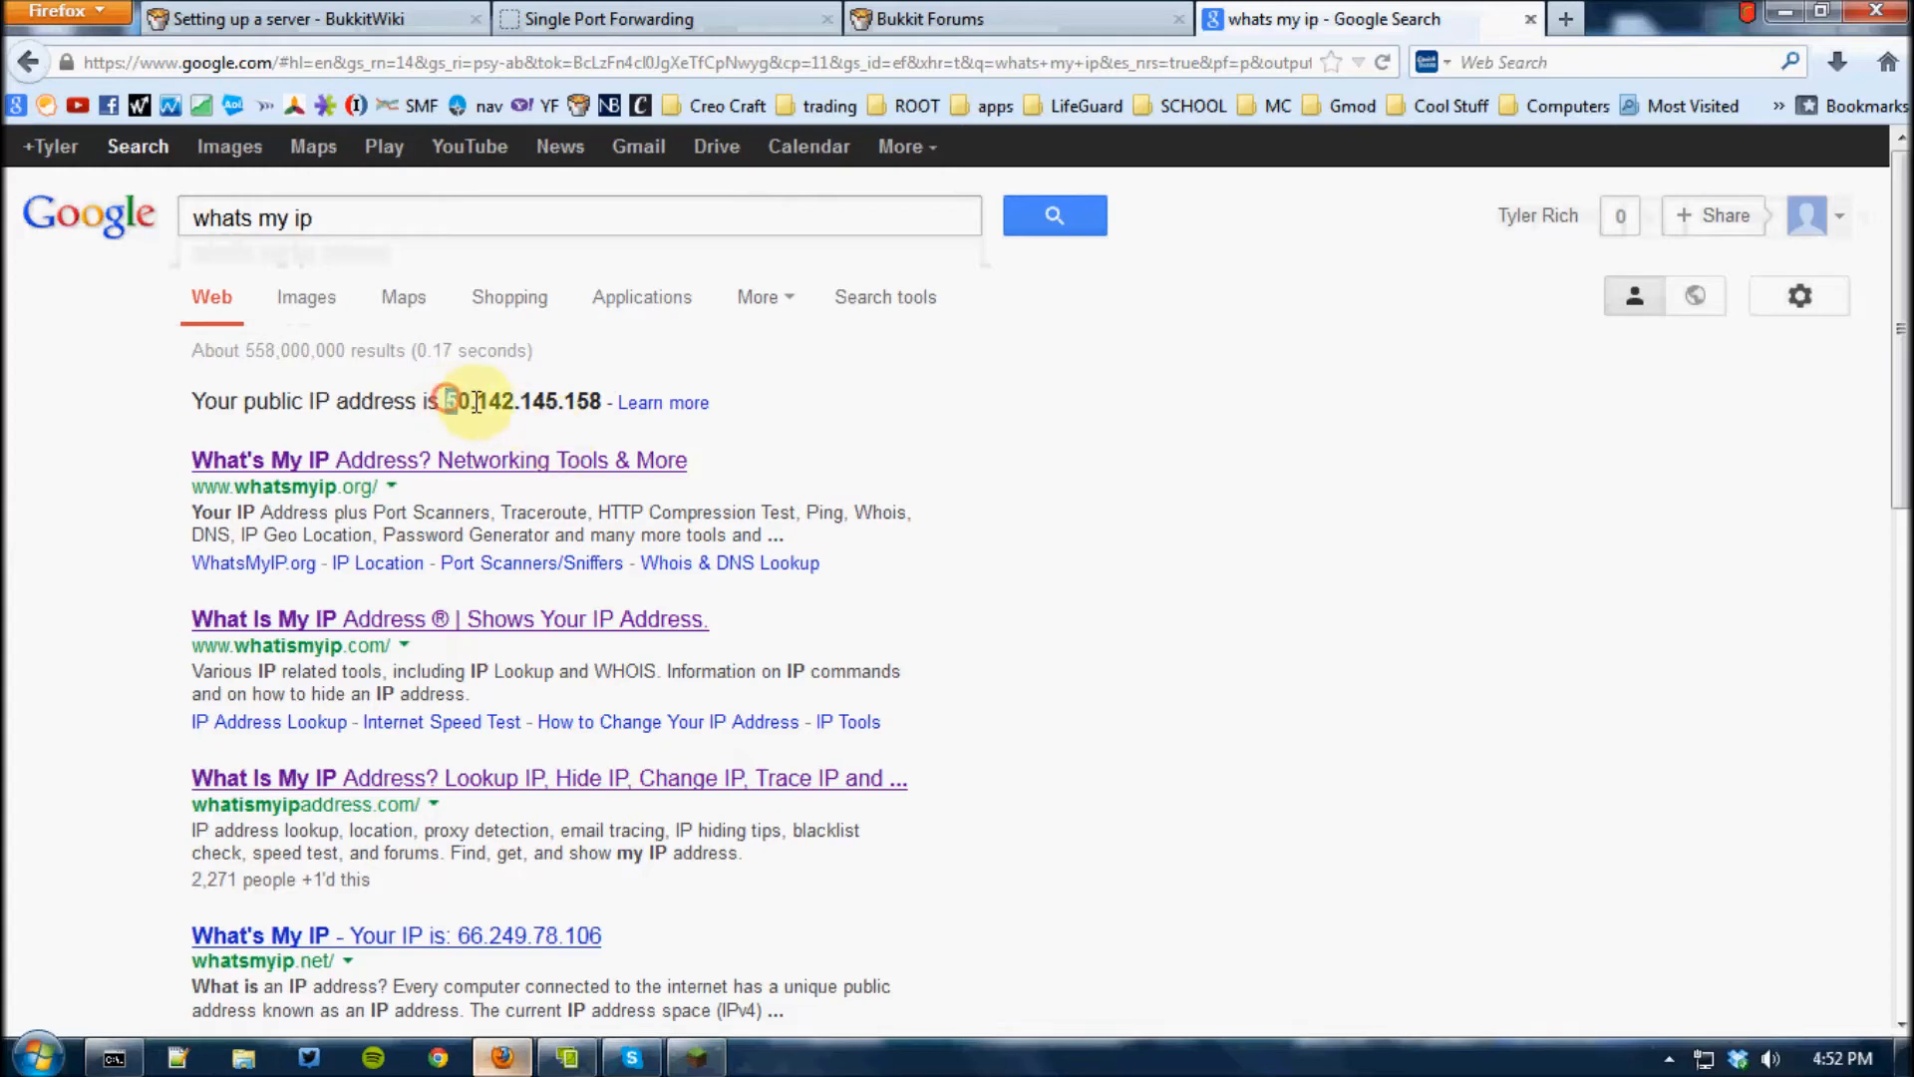
{"action": "left_click_drag", "start_coordinate": [448, 401], "coordinate": [608, 407]}
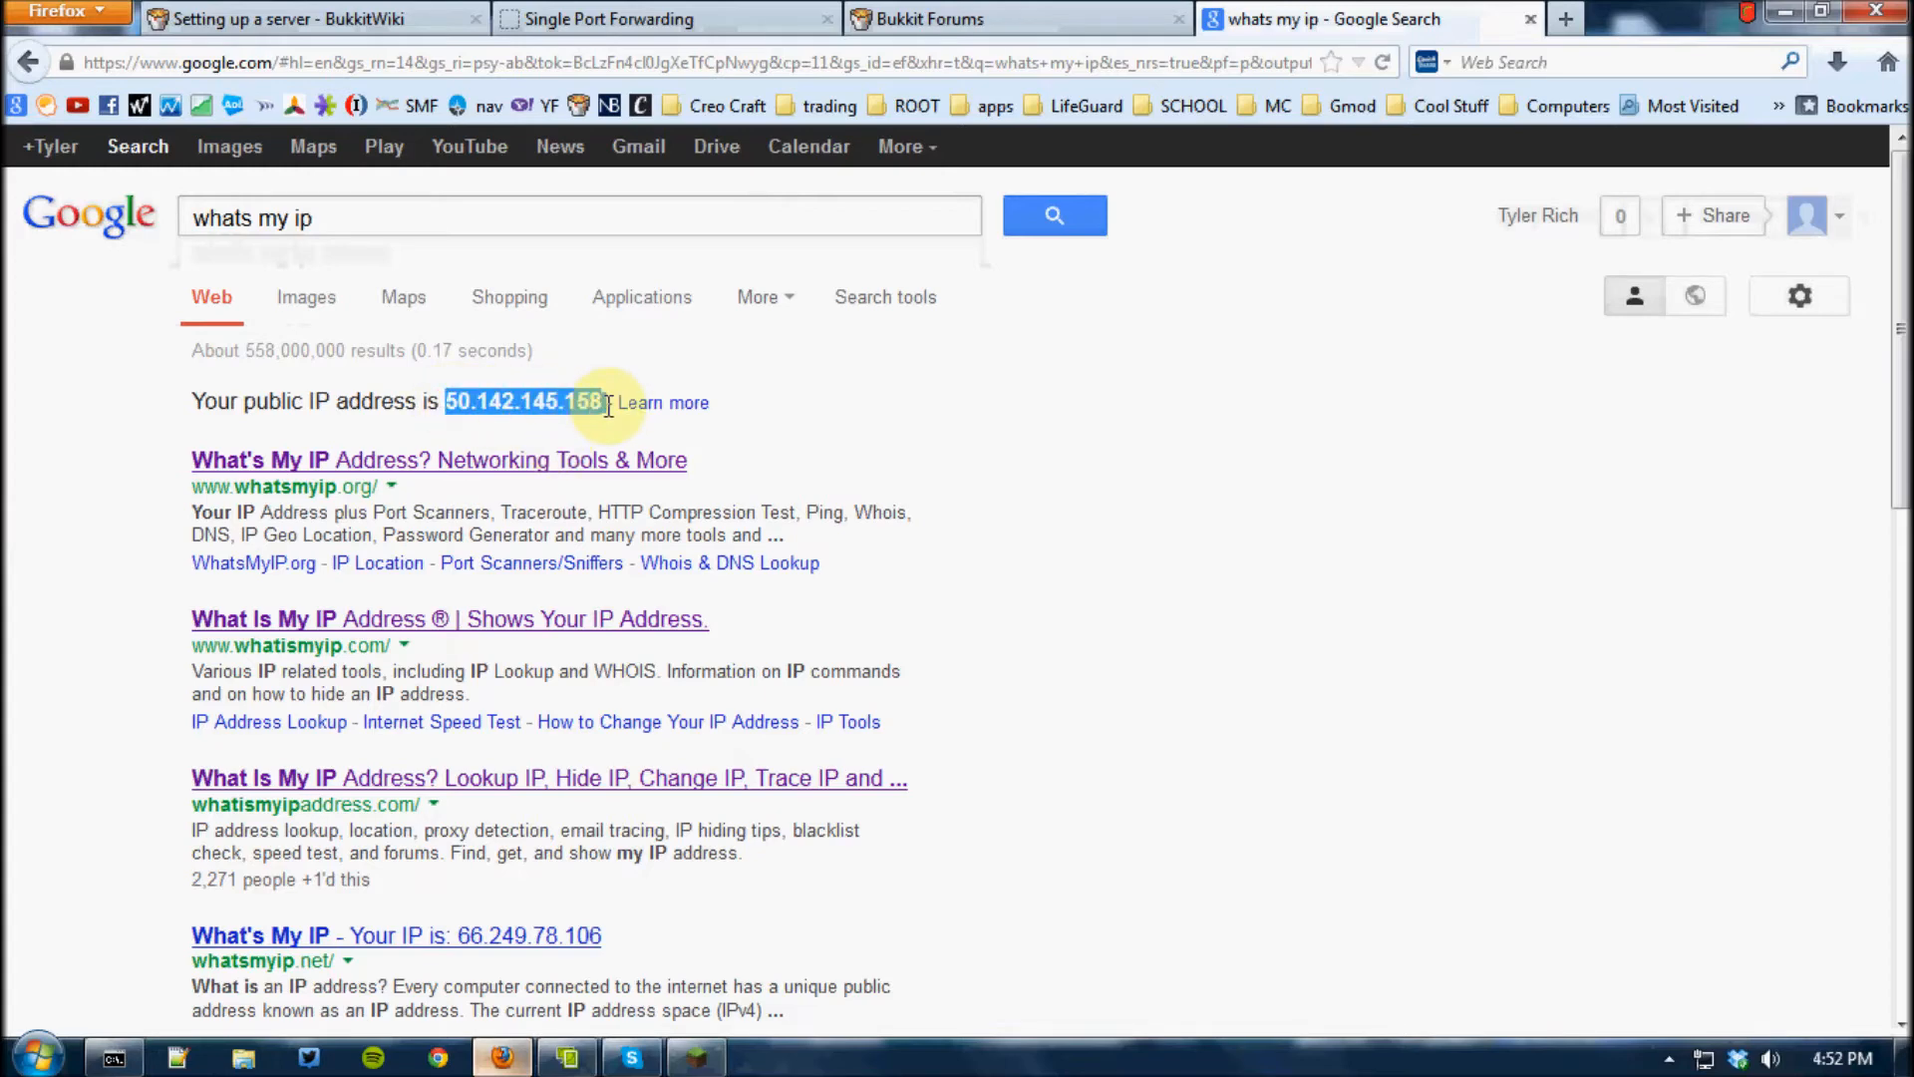
{"action": "left_click", "coordinate": [586, 425]}
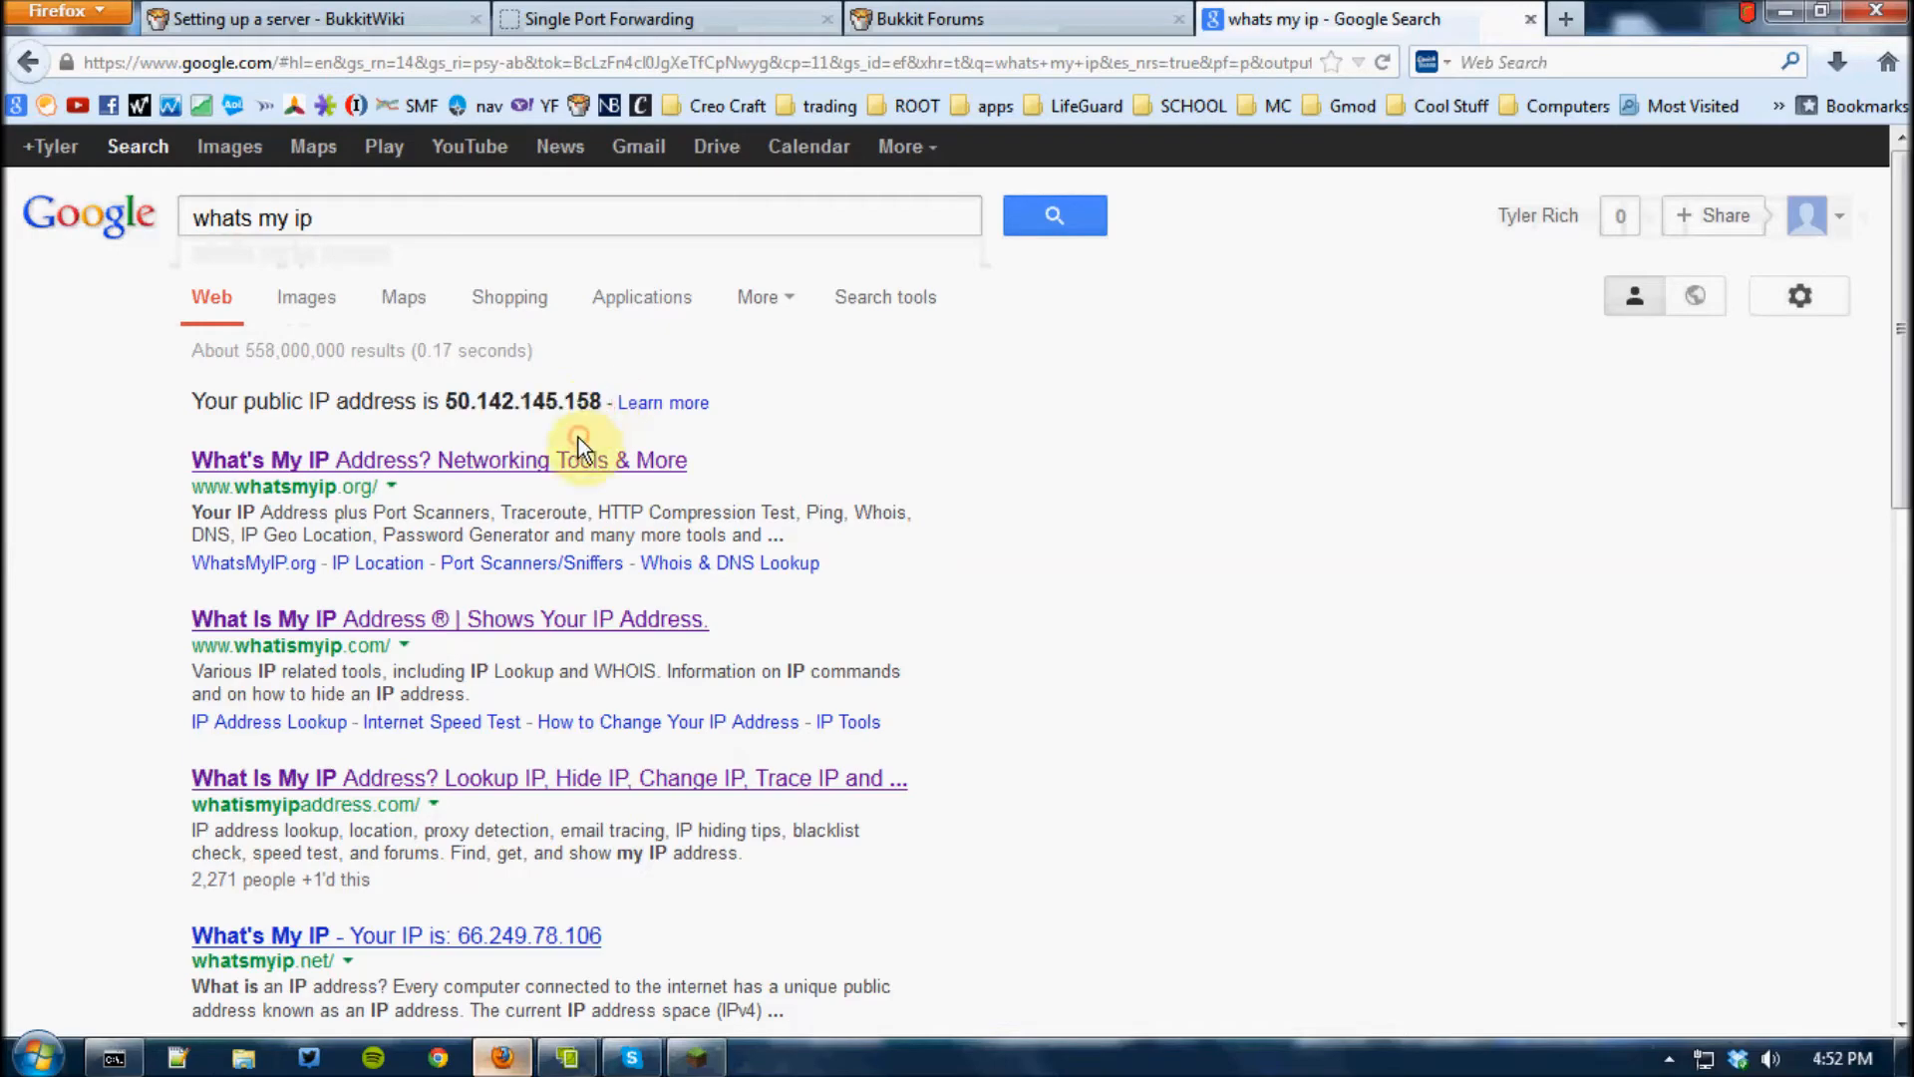
{"action": "left_click_drag", "start_coordinate": [446, 402], "coordinate": [560, 404]}
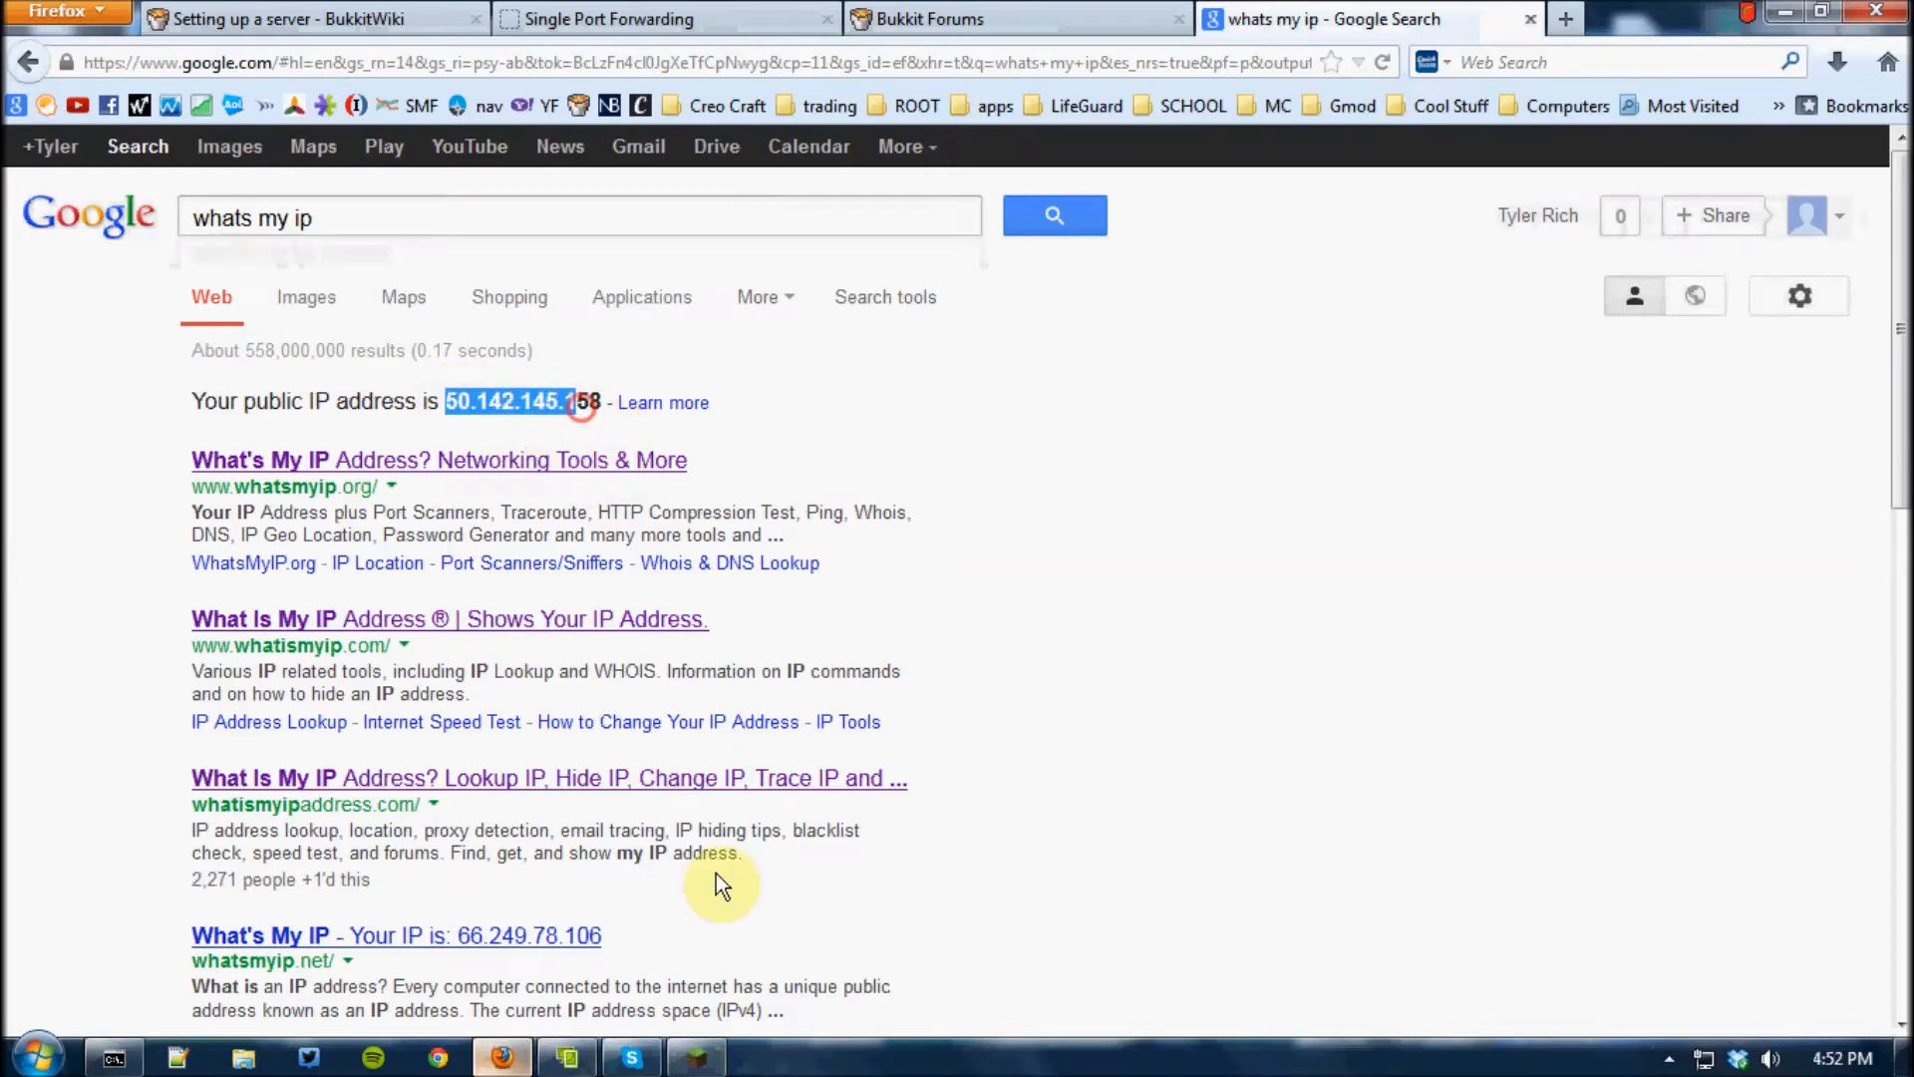
Switch to Minecraft, view the server address entry for adding a multiplayer server, cancel back to the title screen, and minimize the game
{"action": "left_click", "coordinate": [696, 1057]}
{"action": "left_click", "coordinate": [1021, 505]}
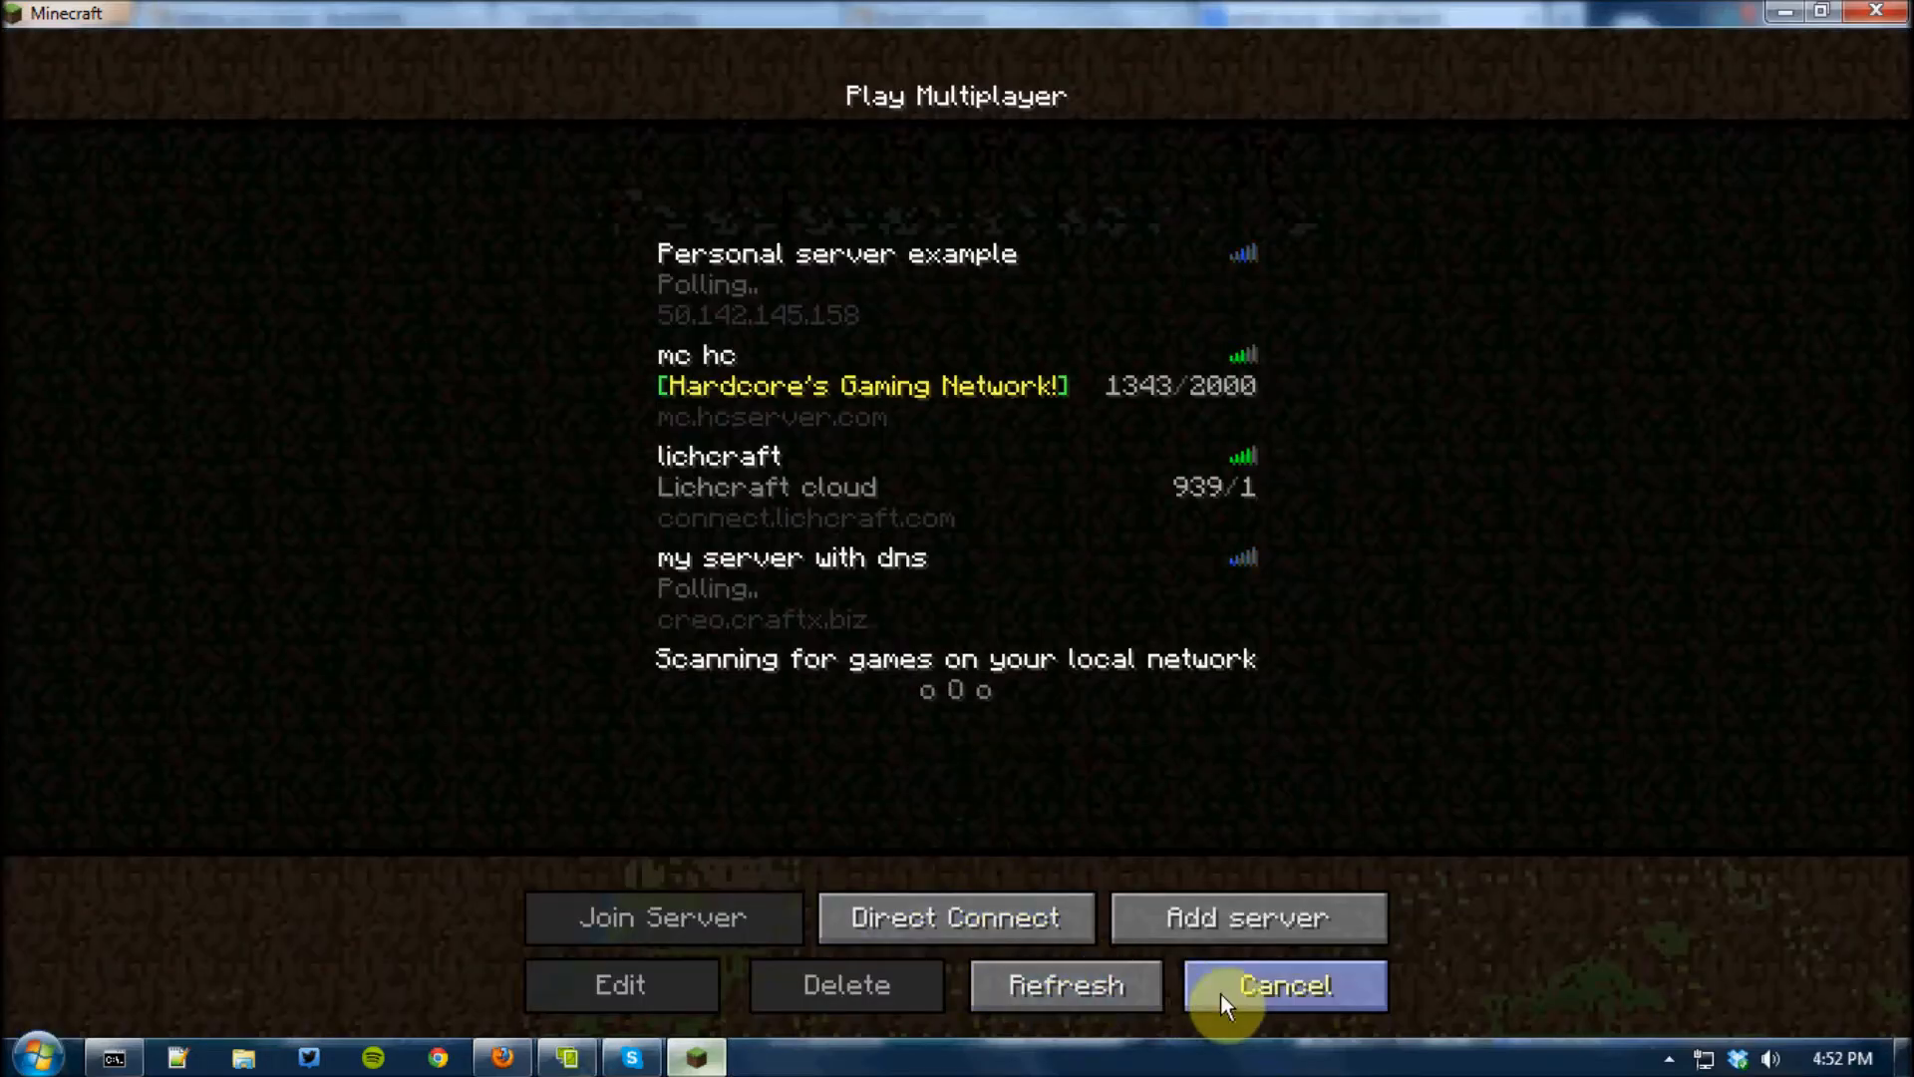
{"action": "left_click", "coordinate": [1254, 929]}
{"action": "left_click", "coordinate": [882, 354]}
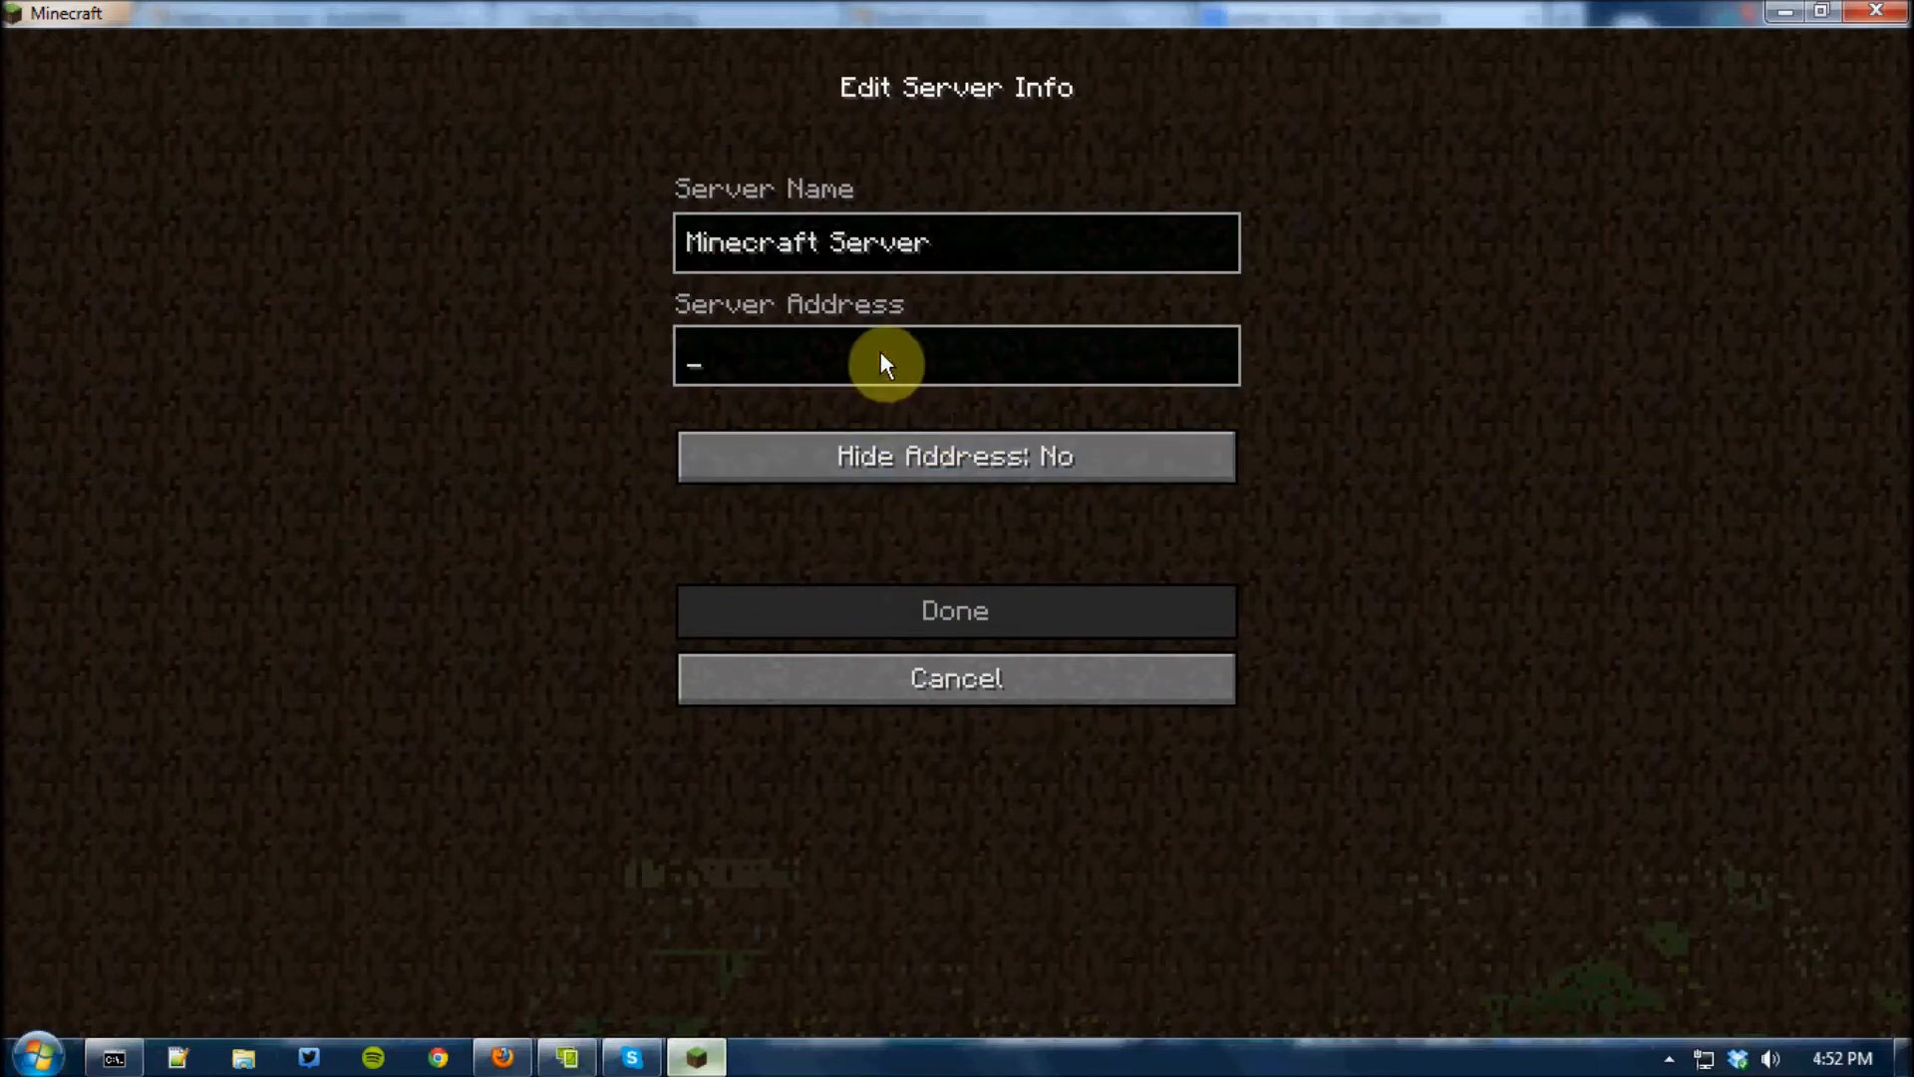
{"action": "left_click", "coordinate": [871, 678]}
{"action": "left_click", "coordinate": [1257, 987]}
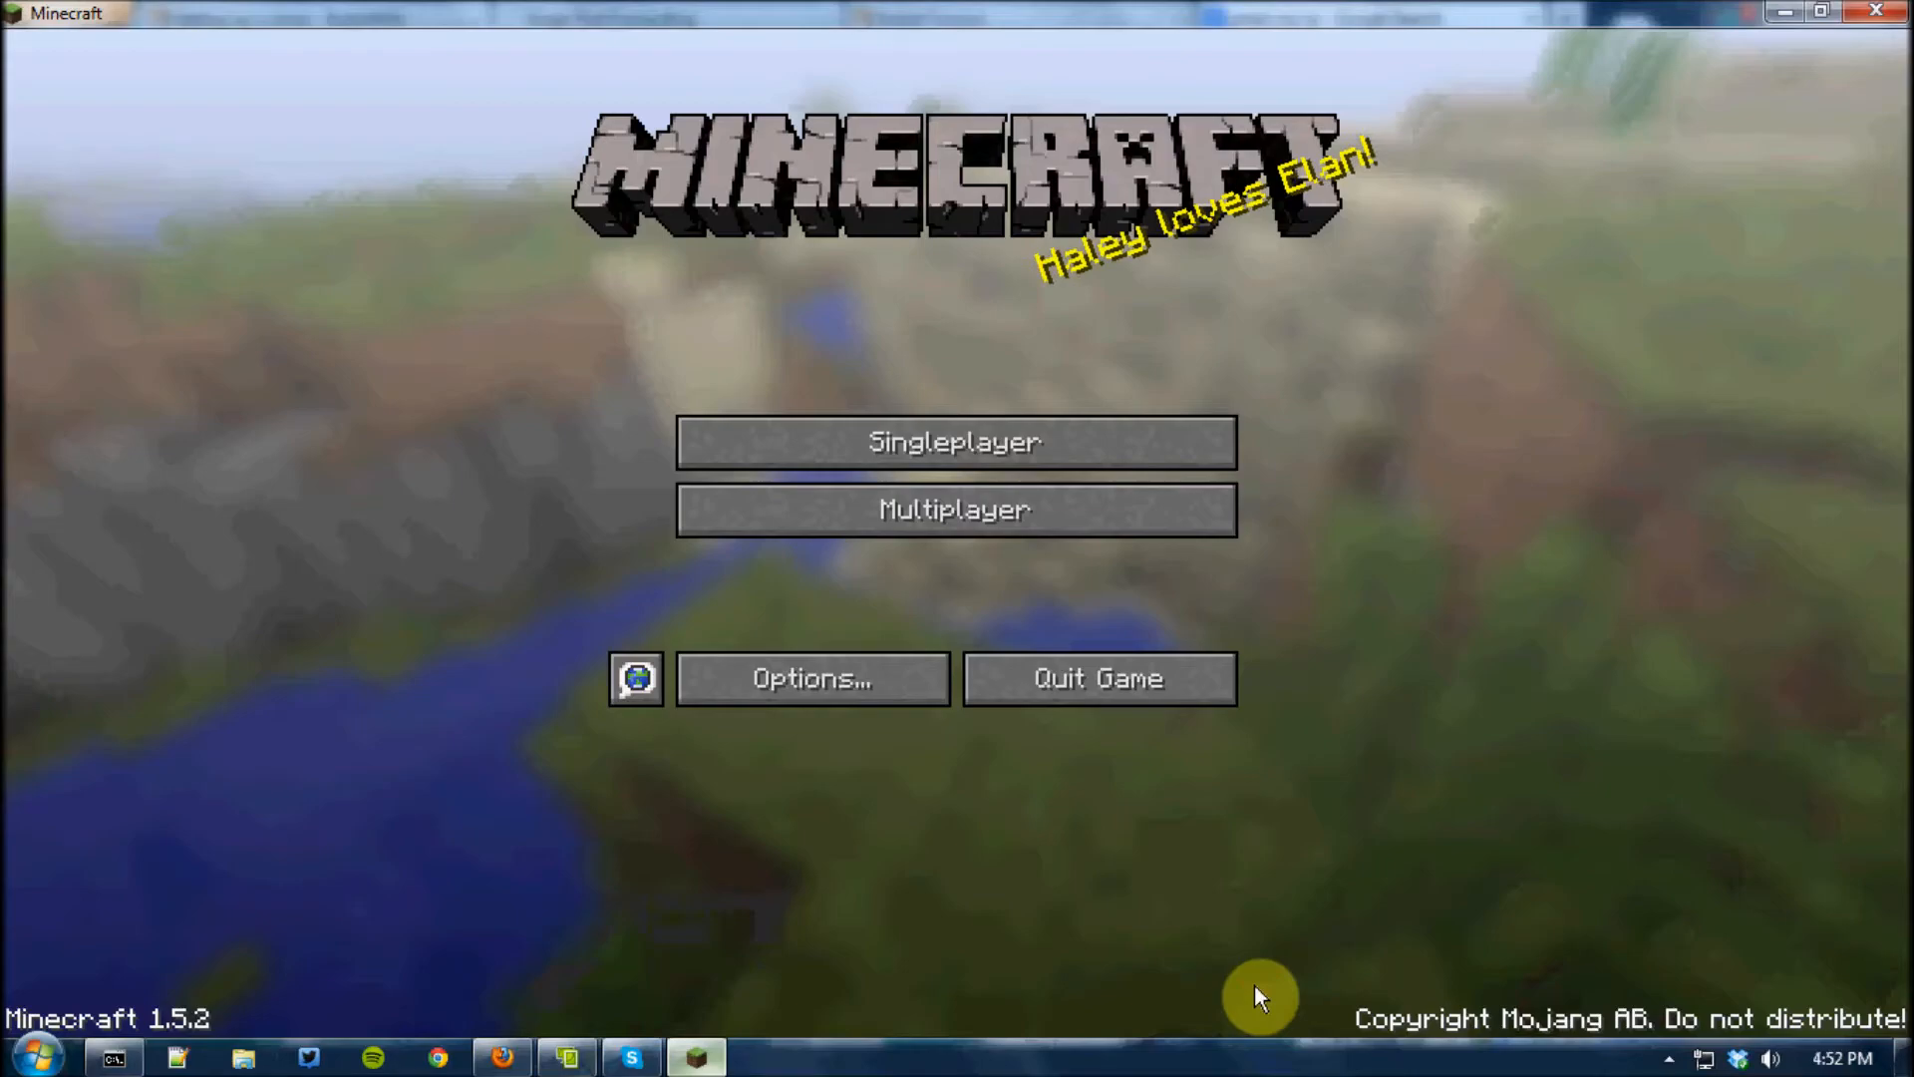
{"action": "left_click", "coordinate": [1777, 6]}
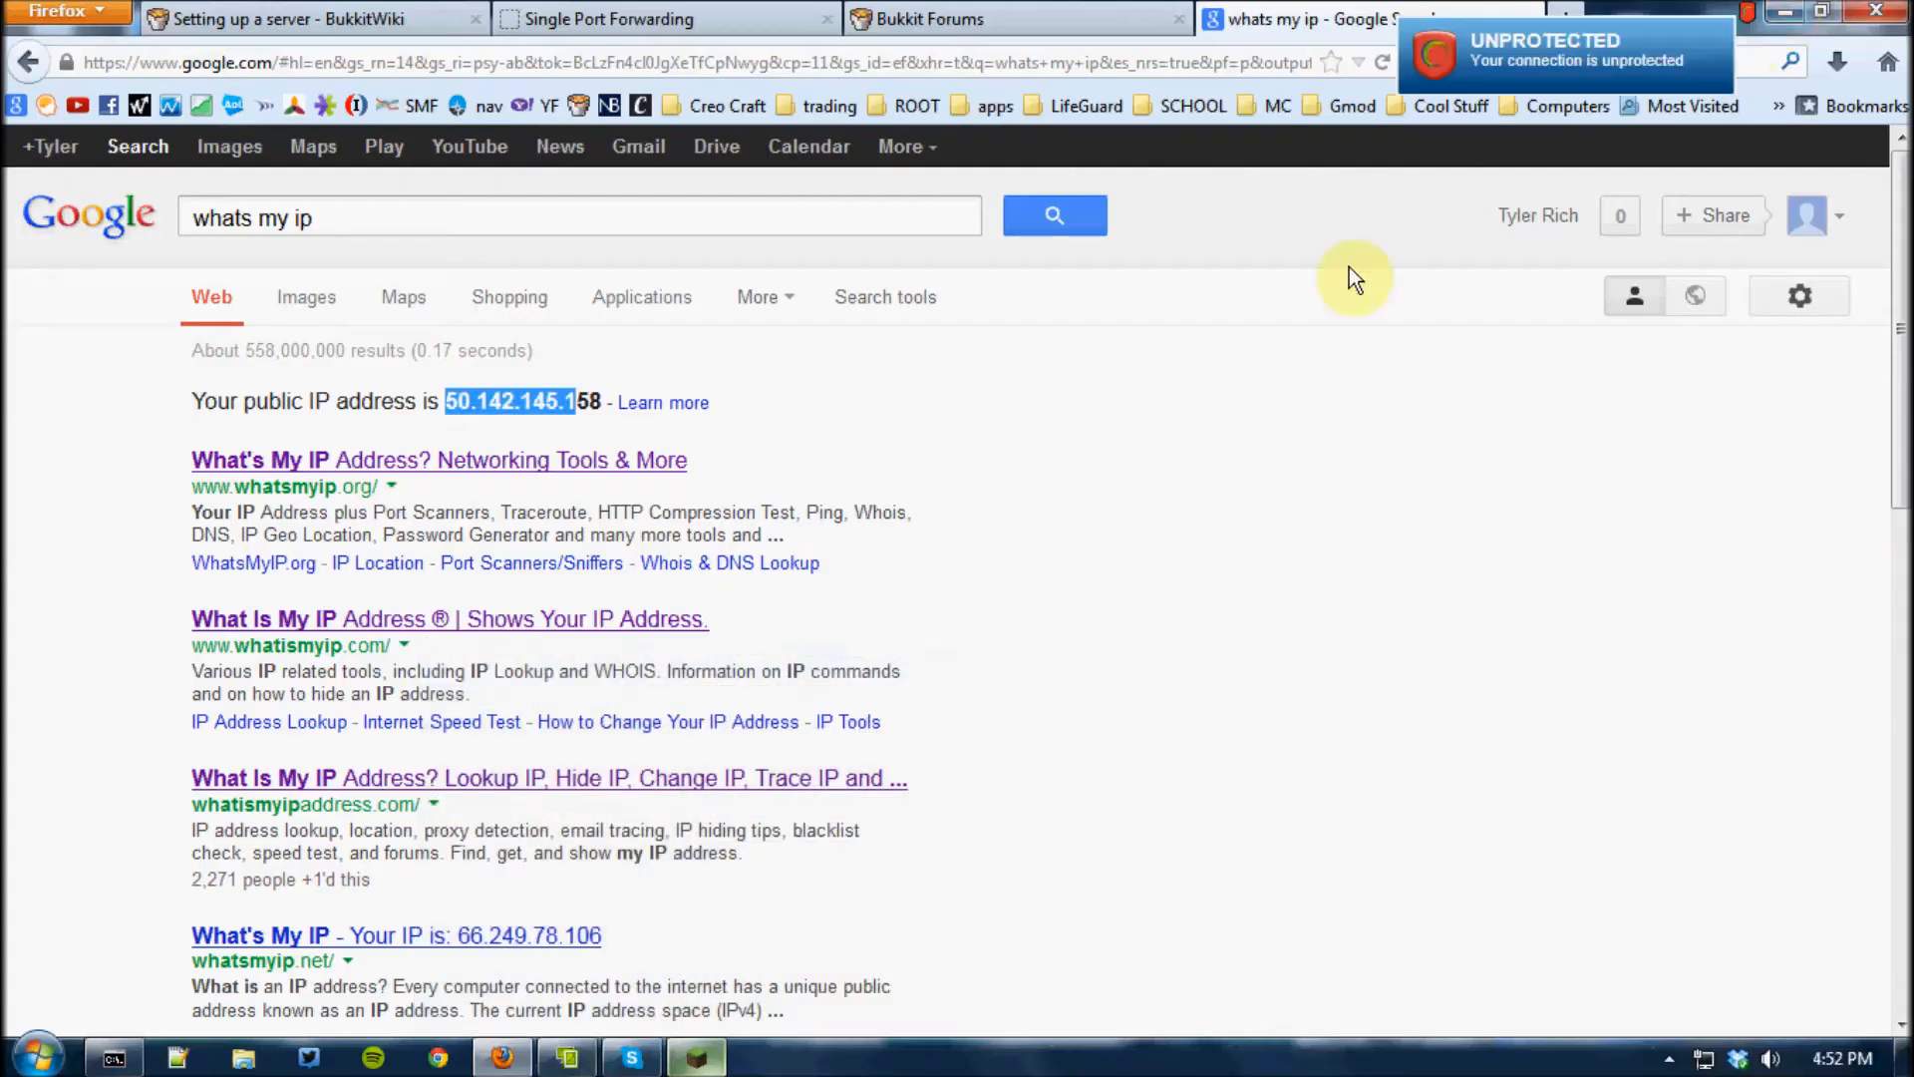
Look over the router's Single Port Forwarding page and the BukkitWiki server setup guide, and minimize Firefox
{"action": "left_click", "coordinate": [558, 401]}
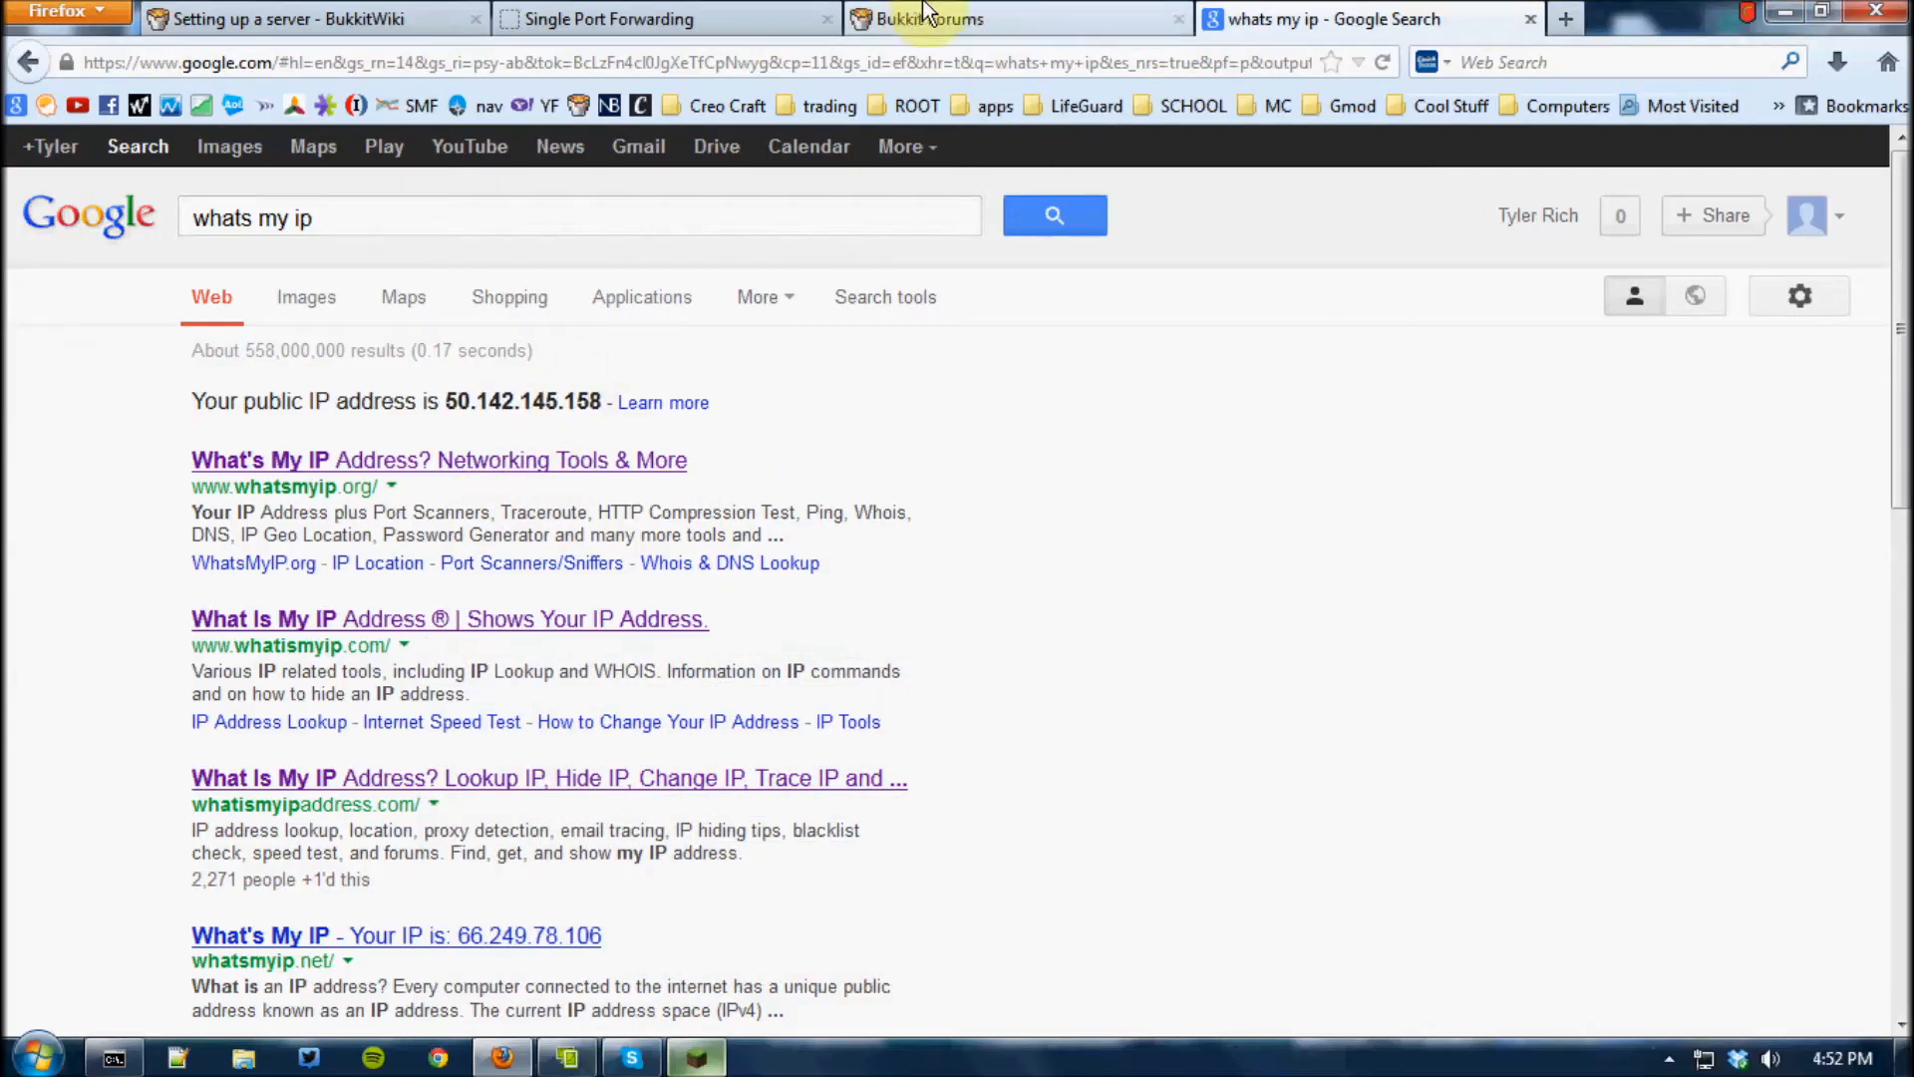
{"action": "left_click", "coordinate": [614, 18]}
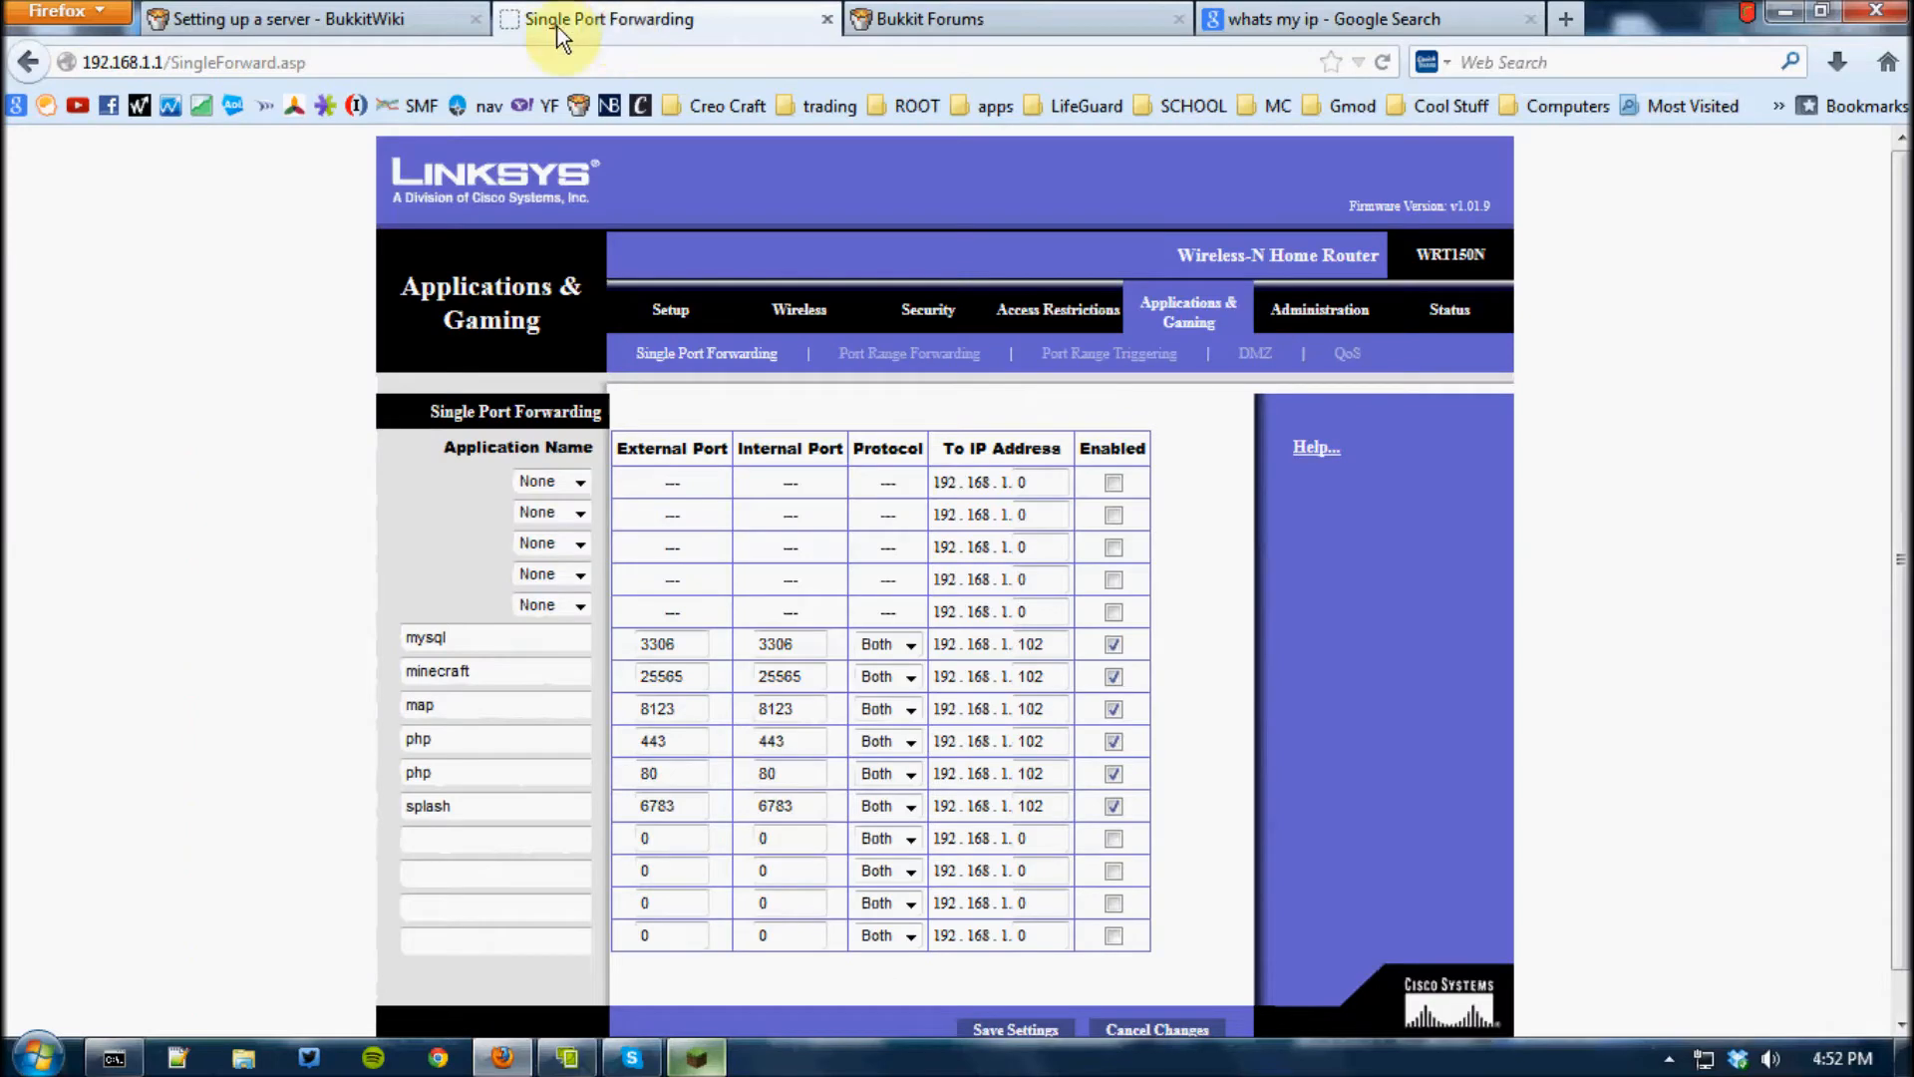
{"action": "left_click", "coordinate": [374, 12]}
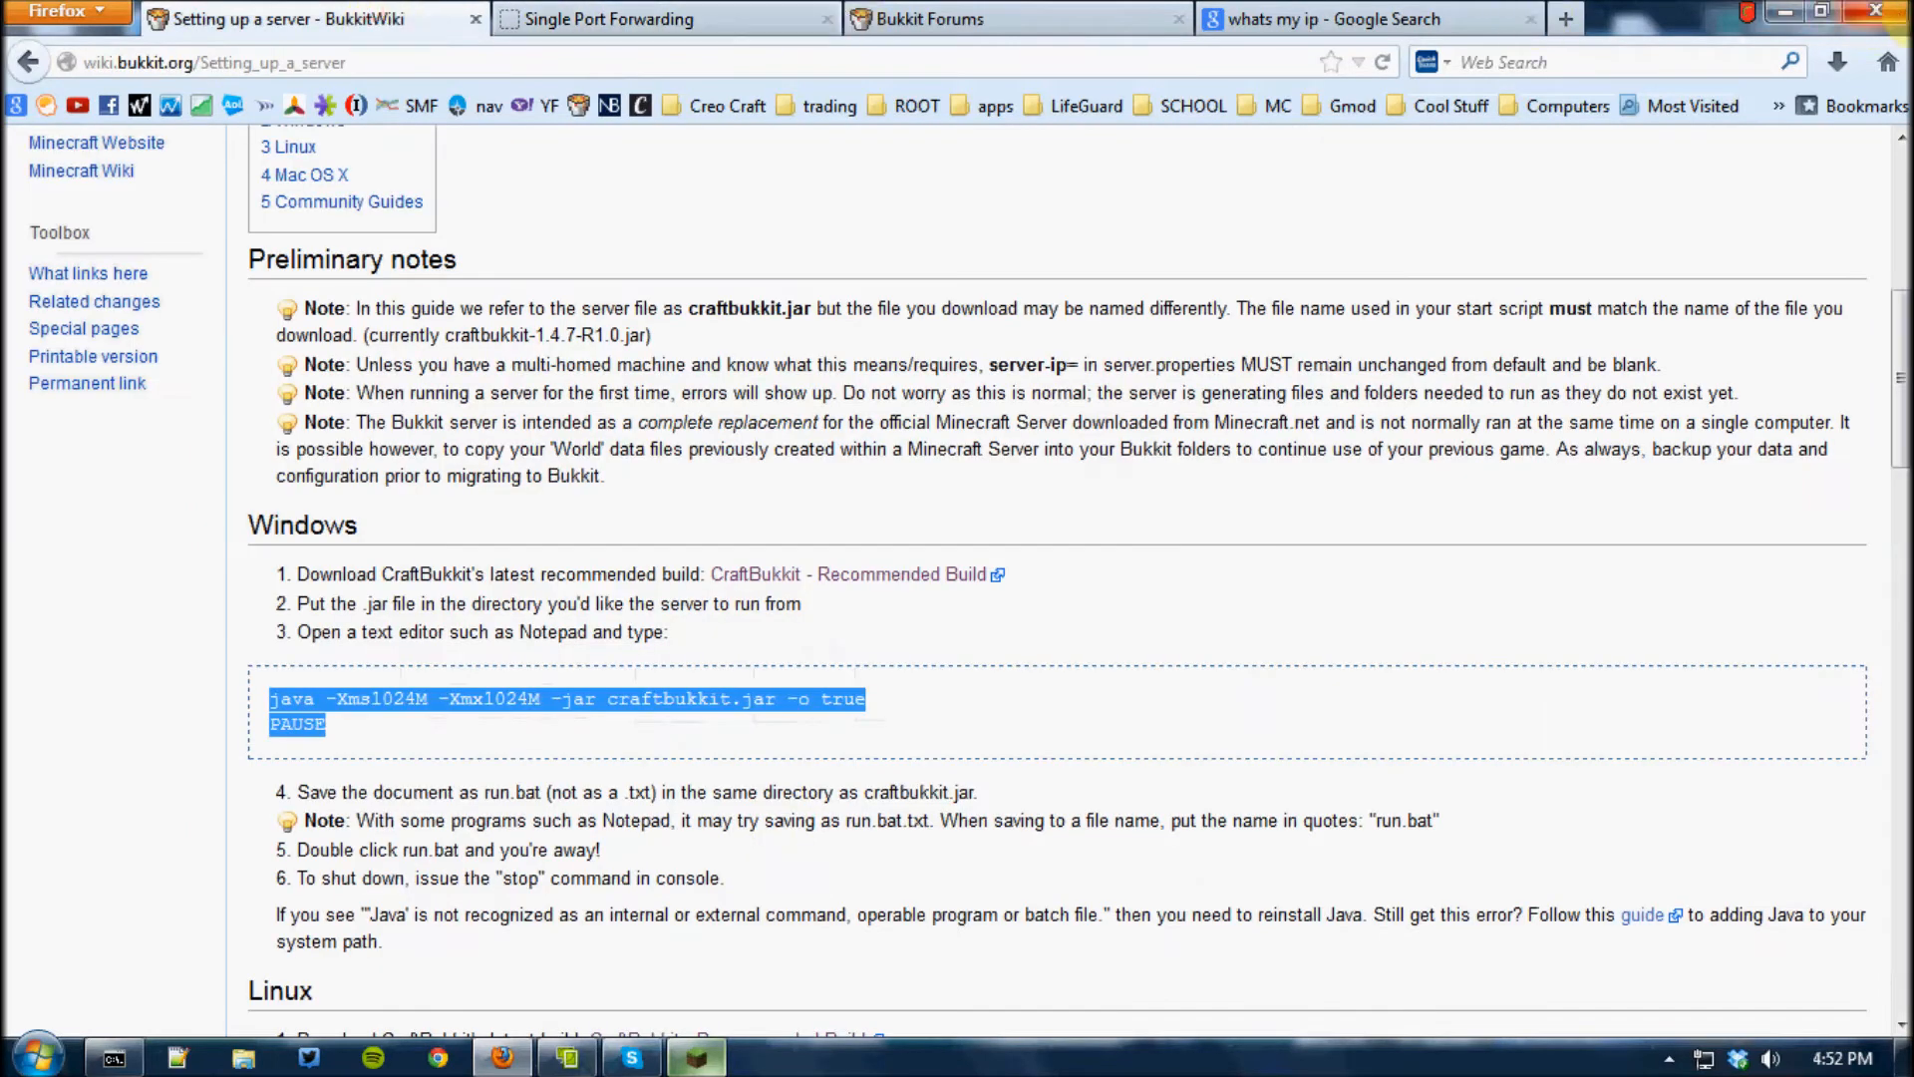
{"action": "left_click", "coordinate": [1780, 12]}
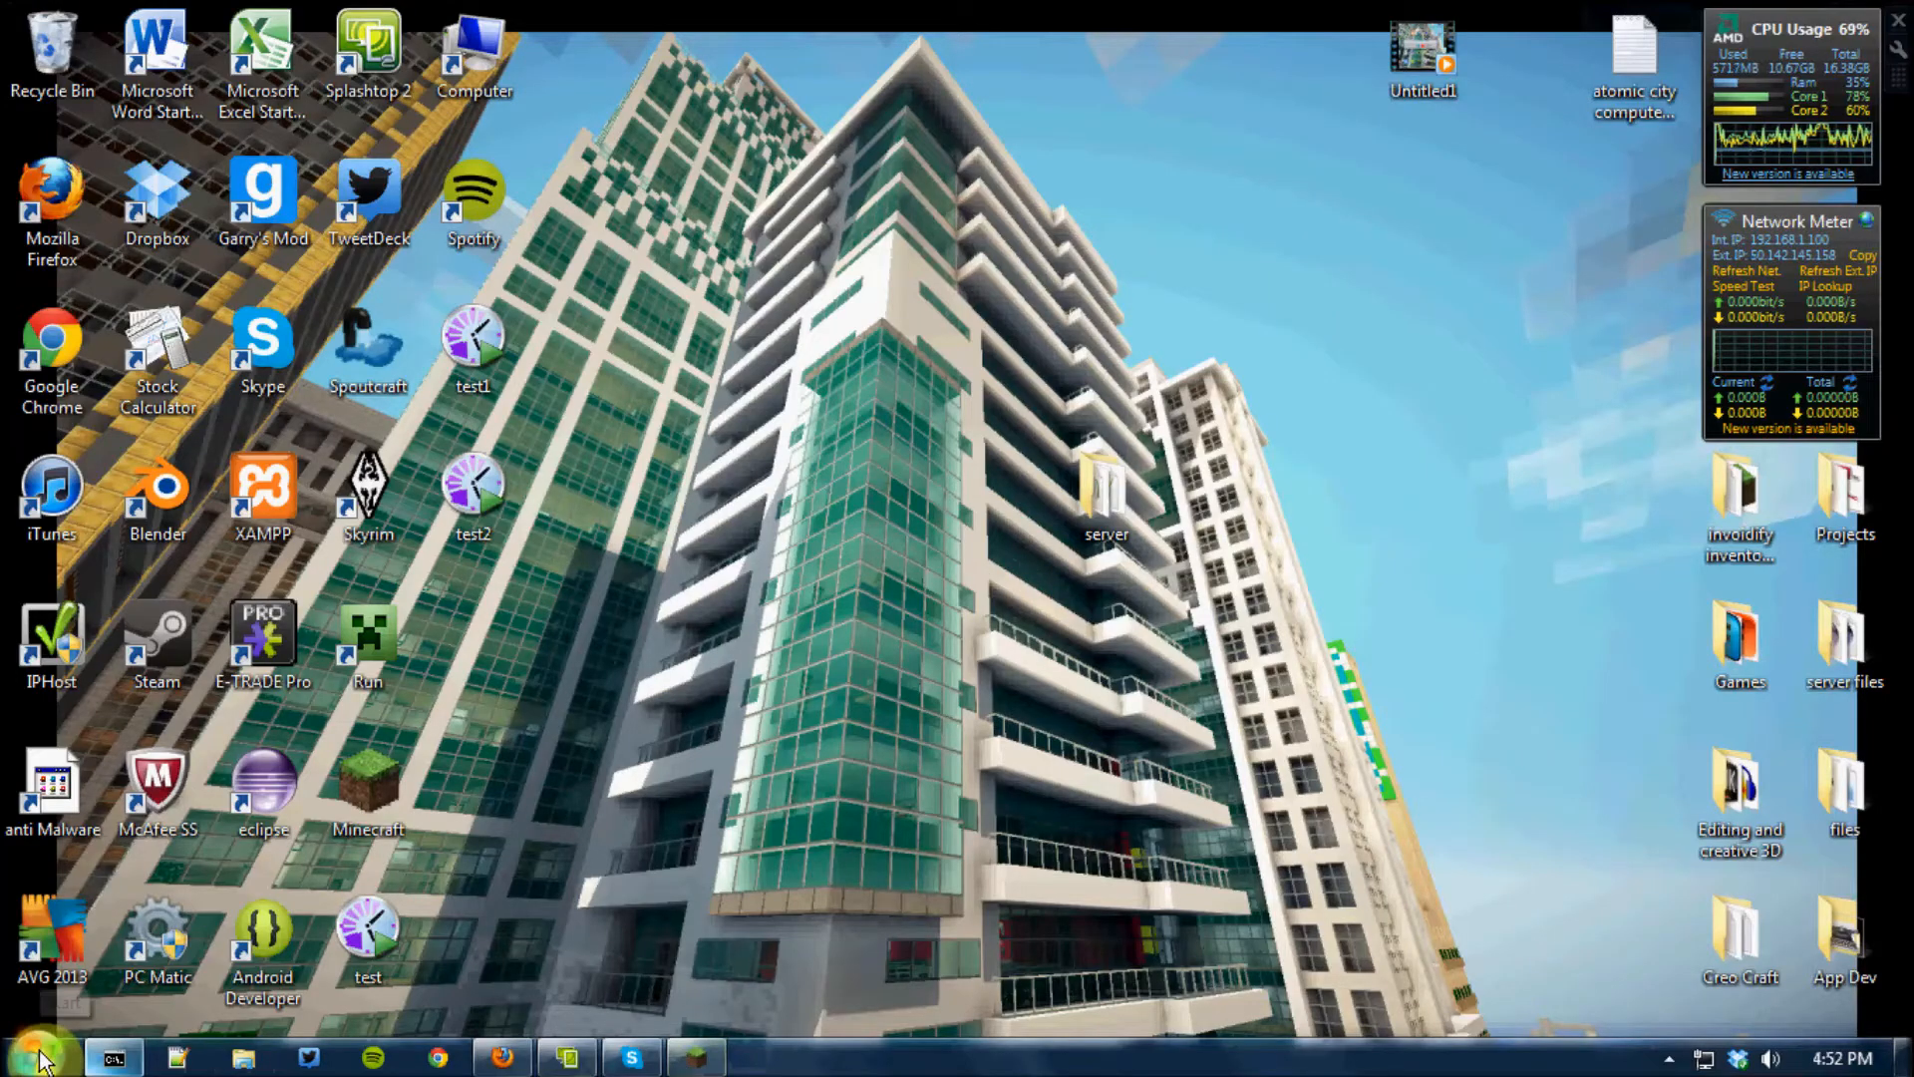
Open the advanced settings of Windows Firewall from the System and Security section of Control Panel
{"action": "left_click", "coordinate": [37, 1055]}
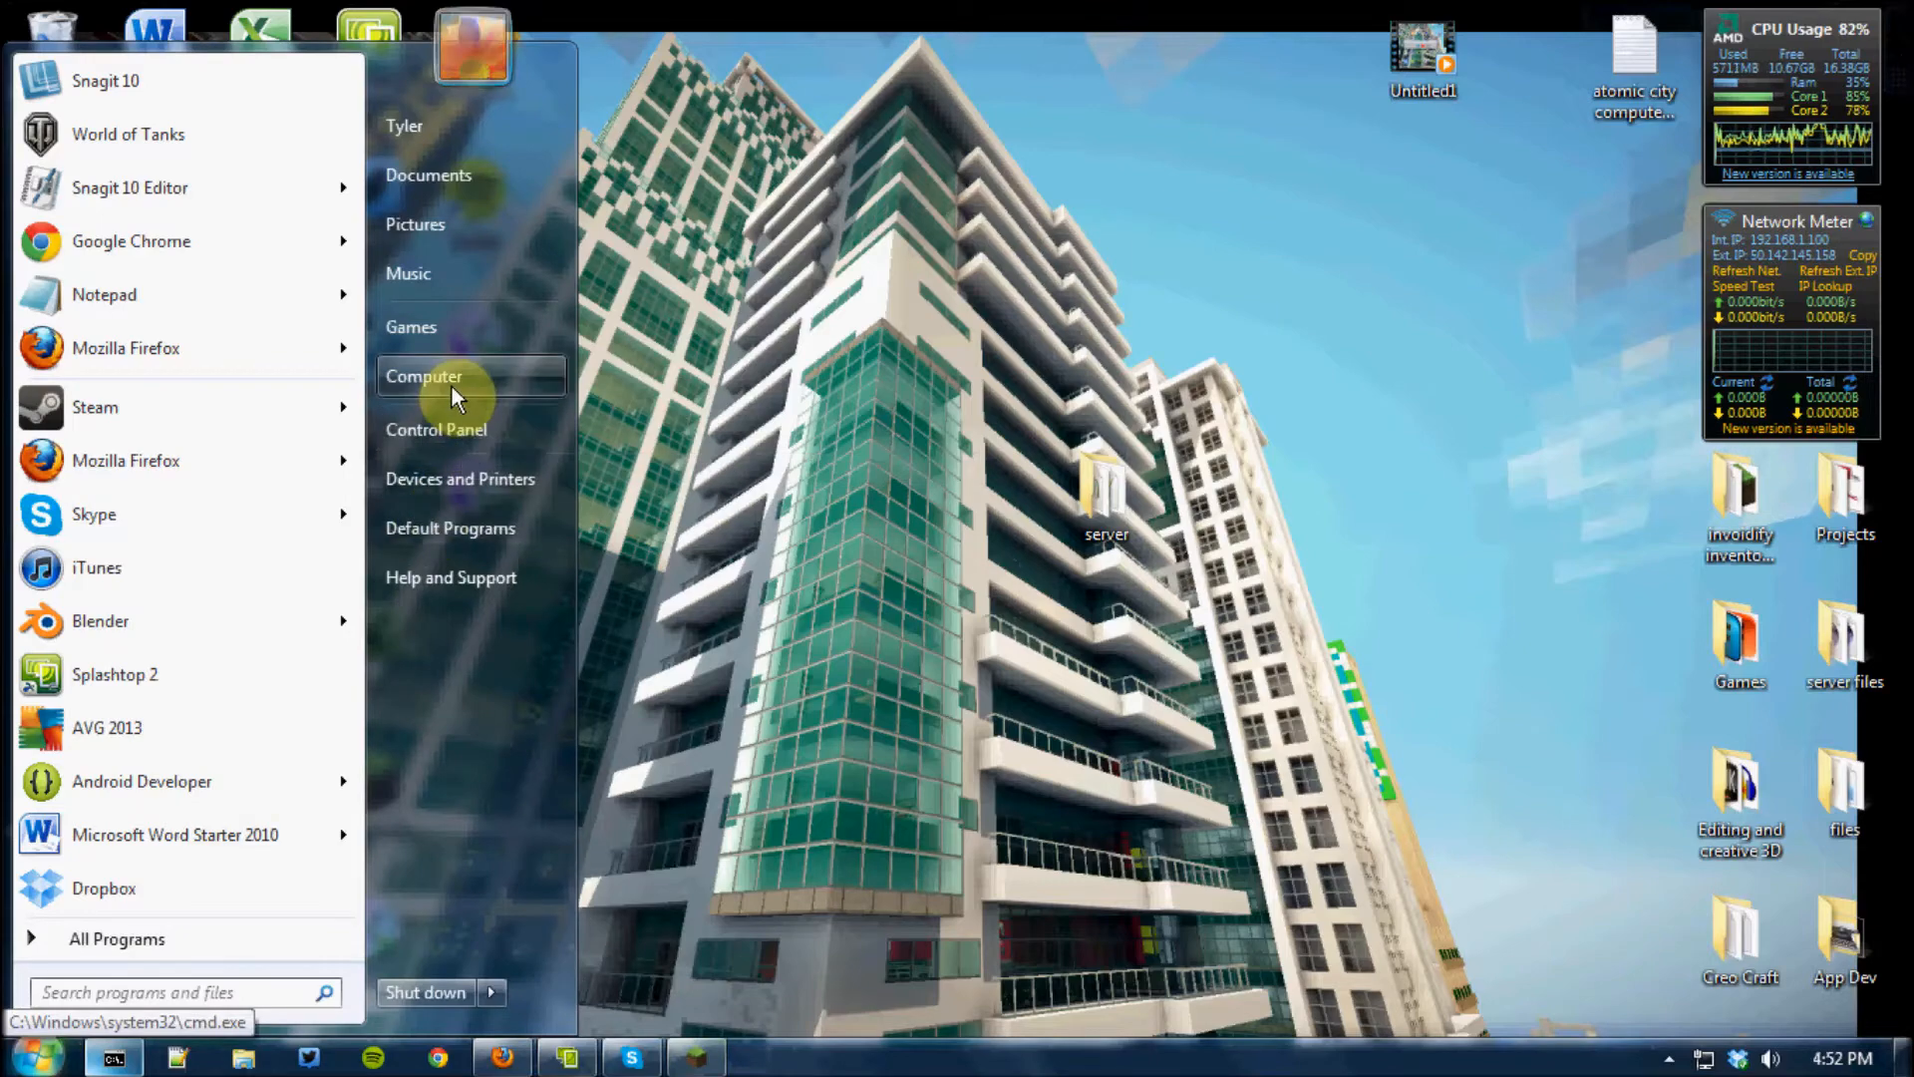
{"action": "left_click", "coordinate": [452, 427]}
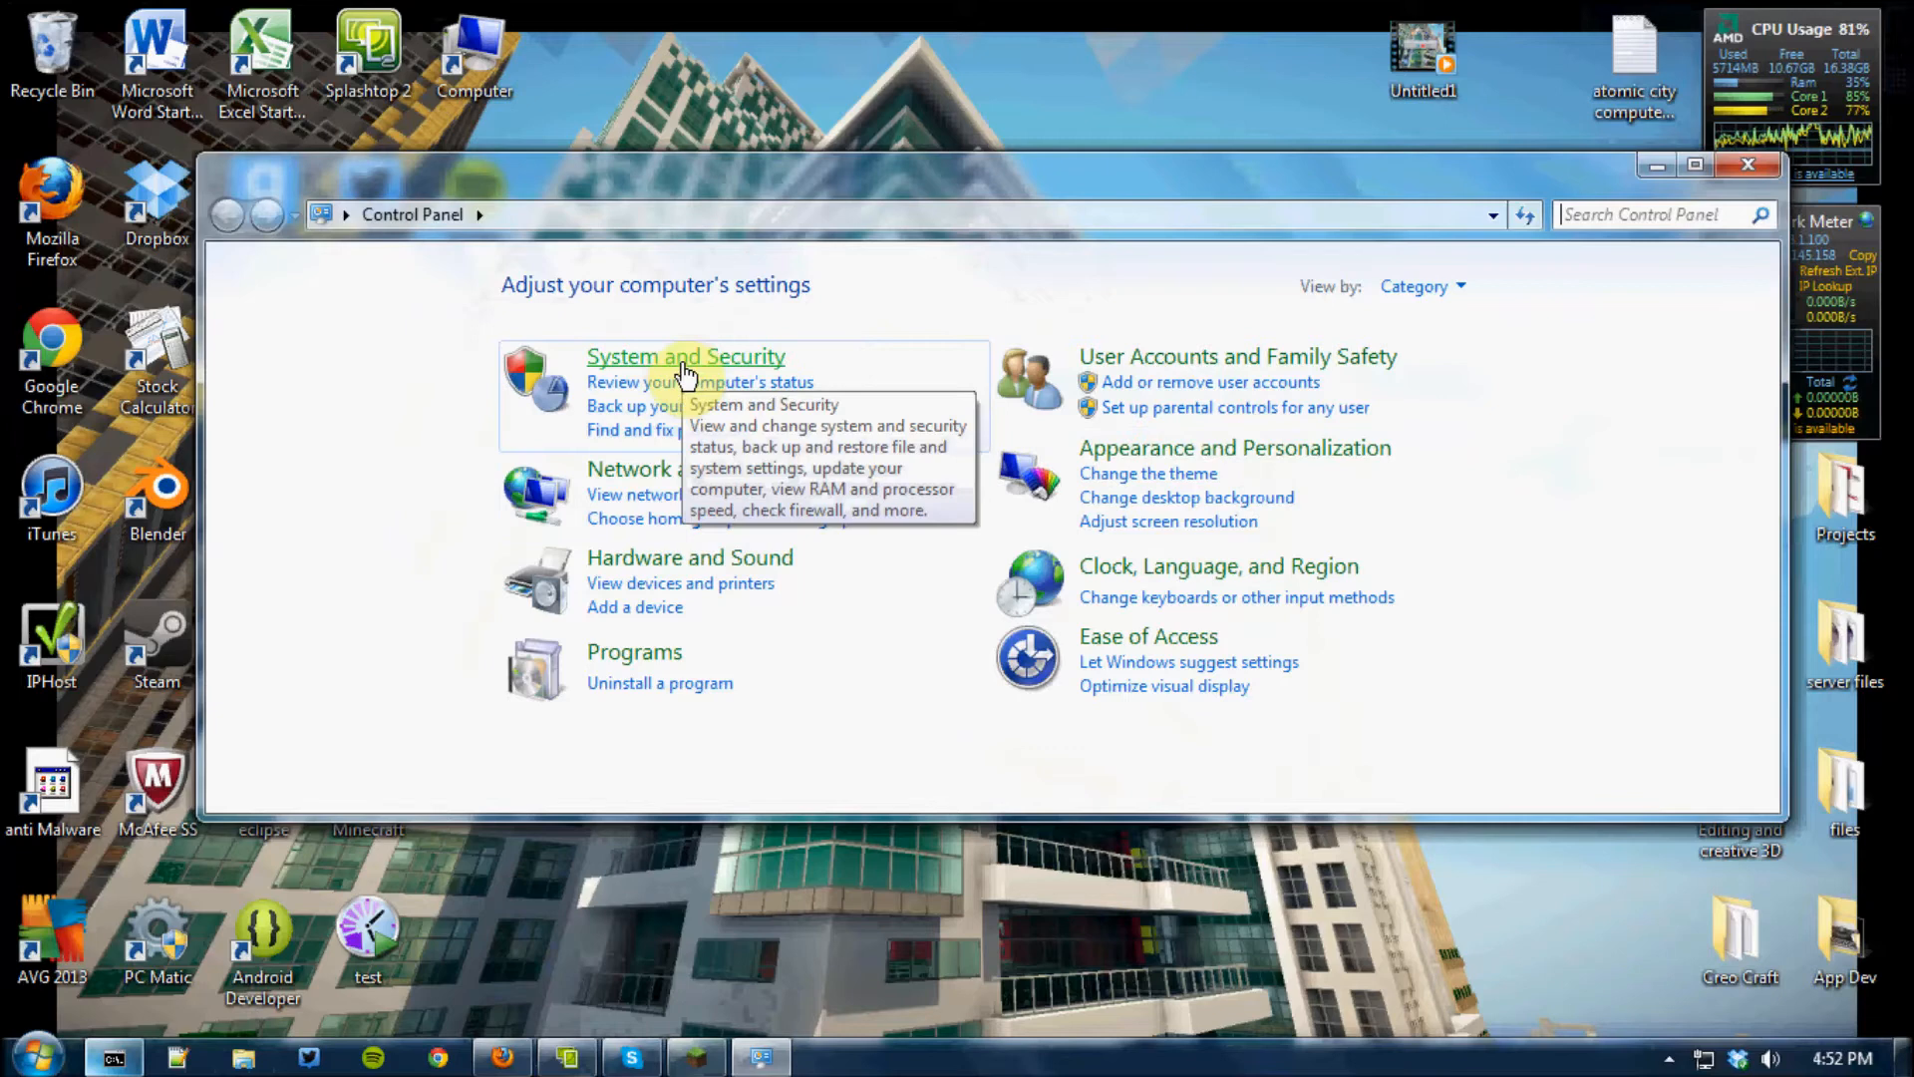
{"action": "left_click", "coordinate": [682, 359]}
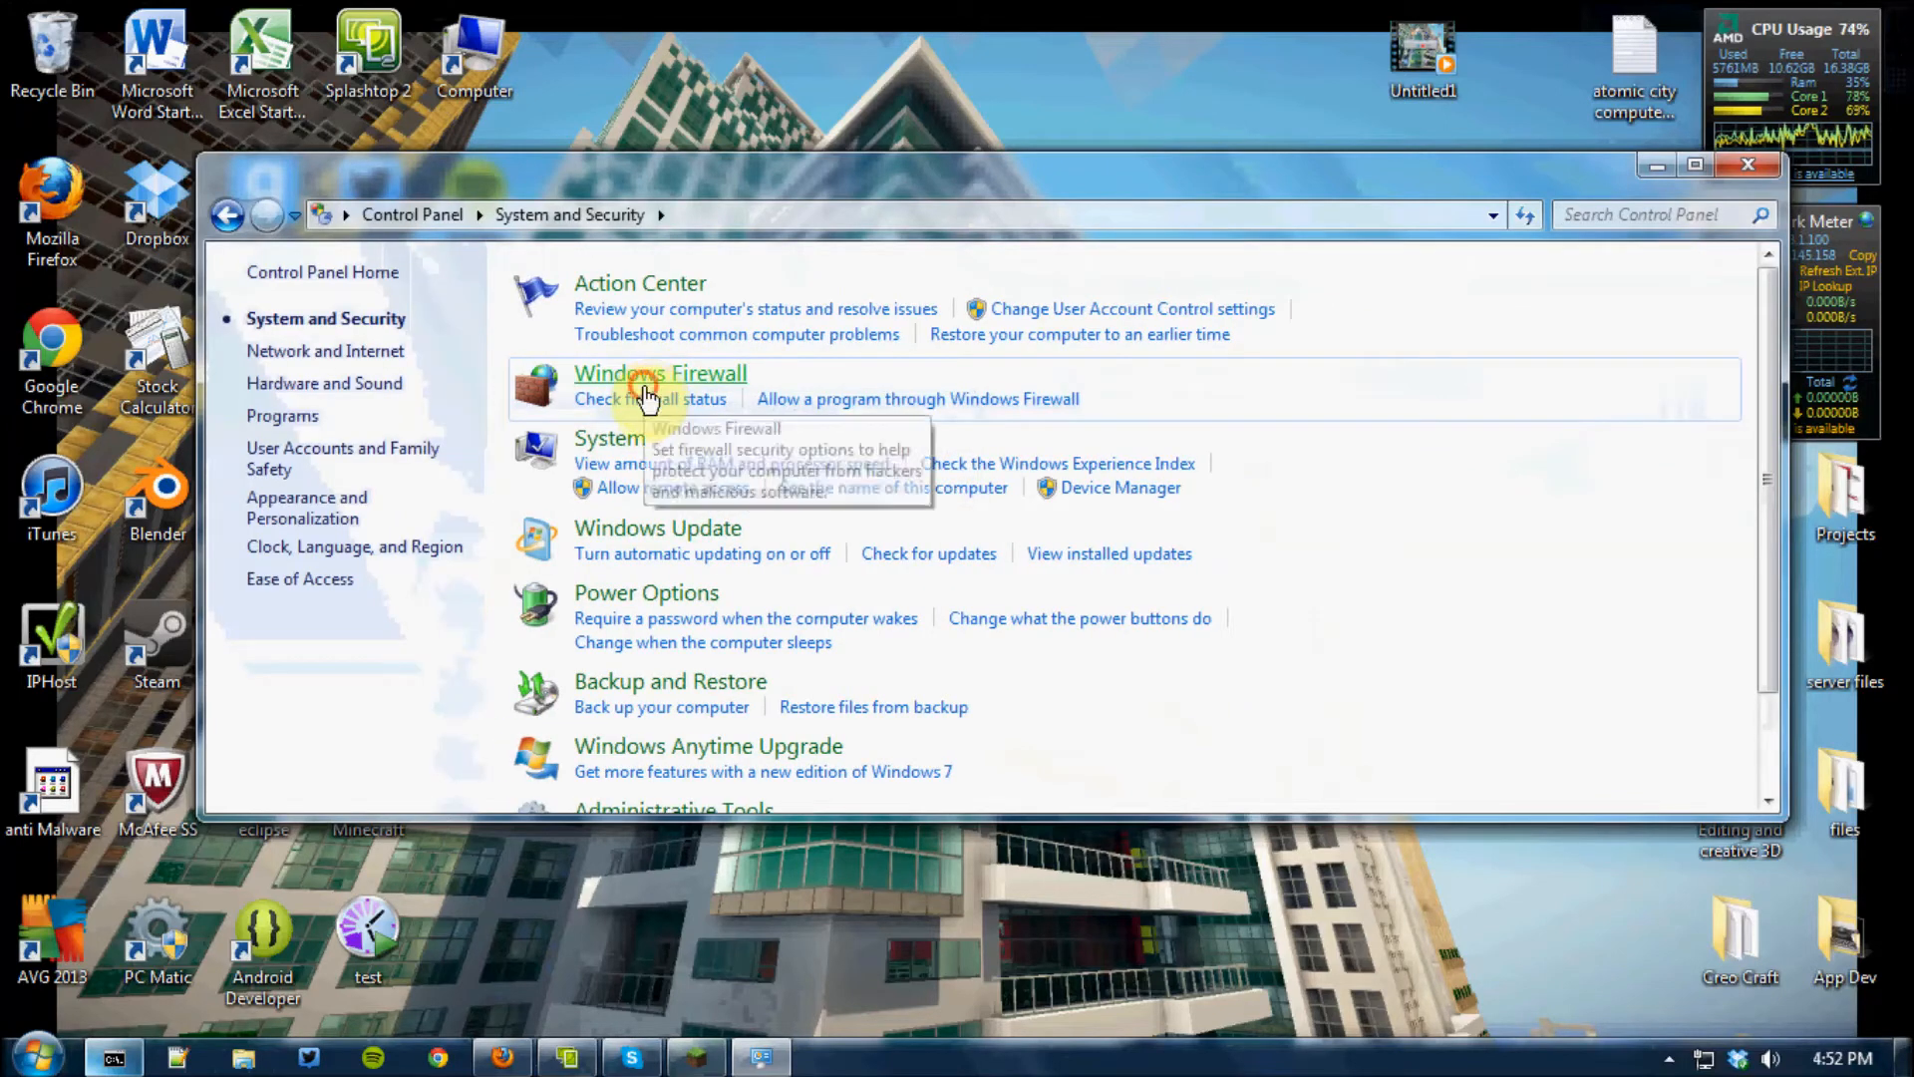
{"action": "left_click", "coordinate": [646, 396]}
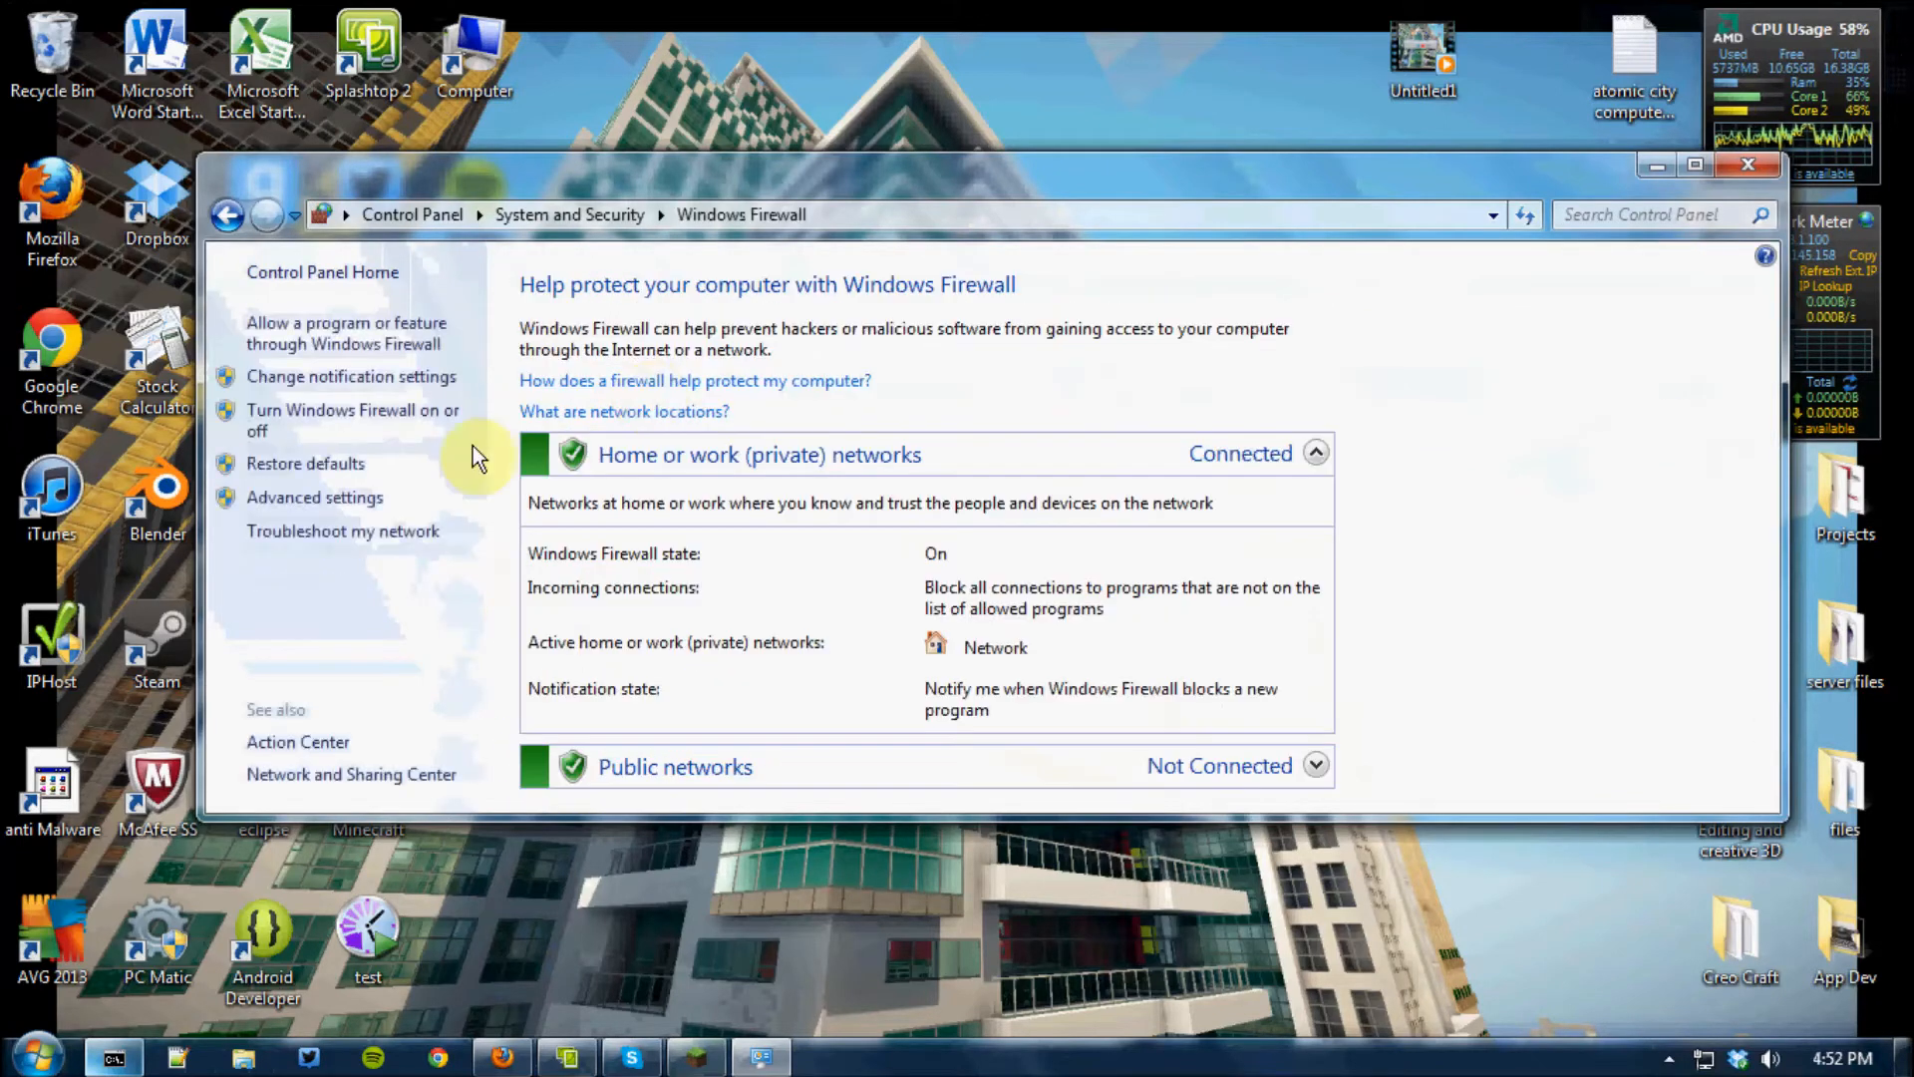
{"action": "left_click", "coordinate": [353, 498]}
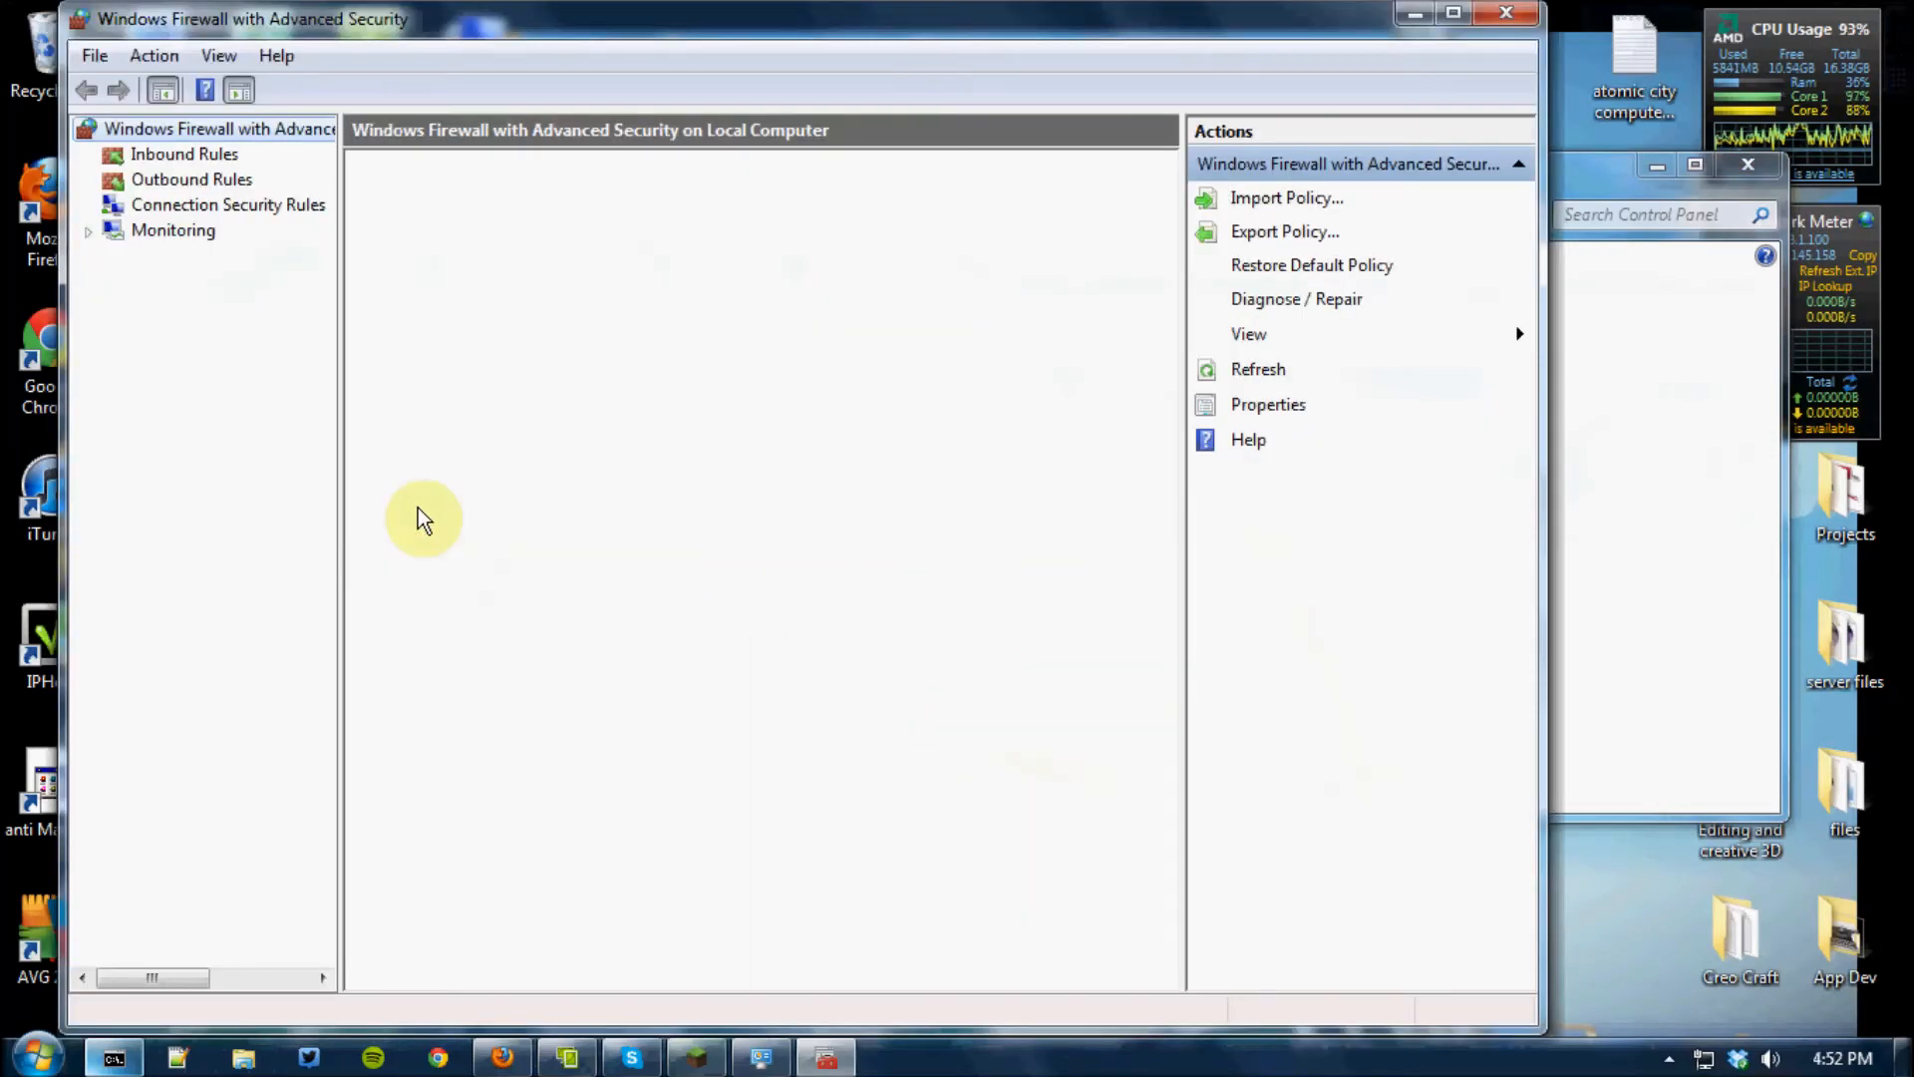
Start a new inbound firewall rule of type Port, using TCP and the specific local port 25565
{"action": "left_click_drag", "start_coordinate": [806, 27], "coordinate": [1032, 40]}
{"action": "left_click", "coordinate": [367, 175]}
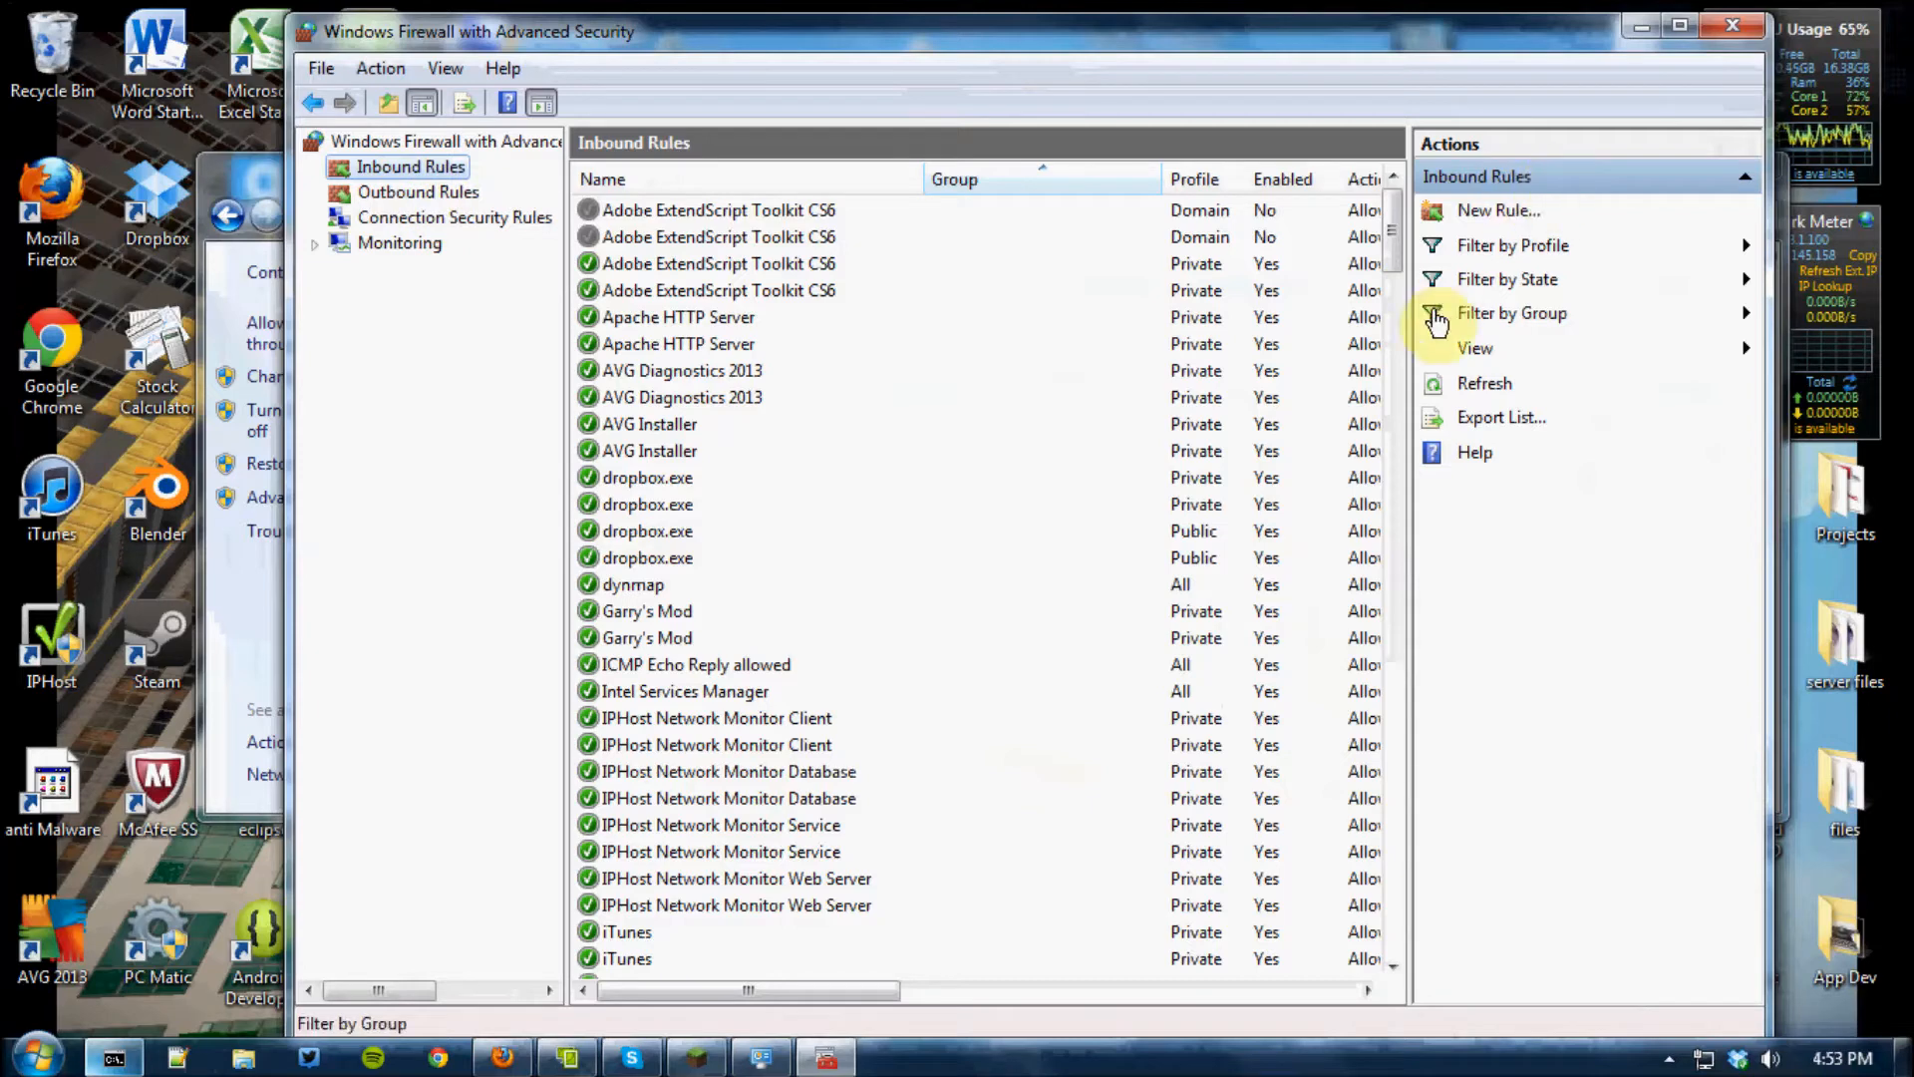
{"action": "left_click", "coordinate": [1456, 217]}
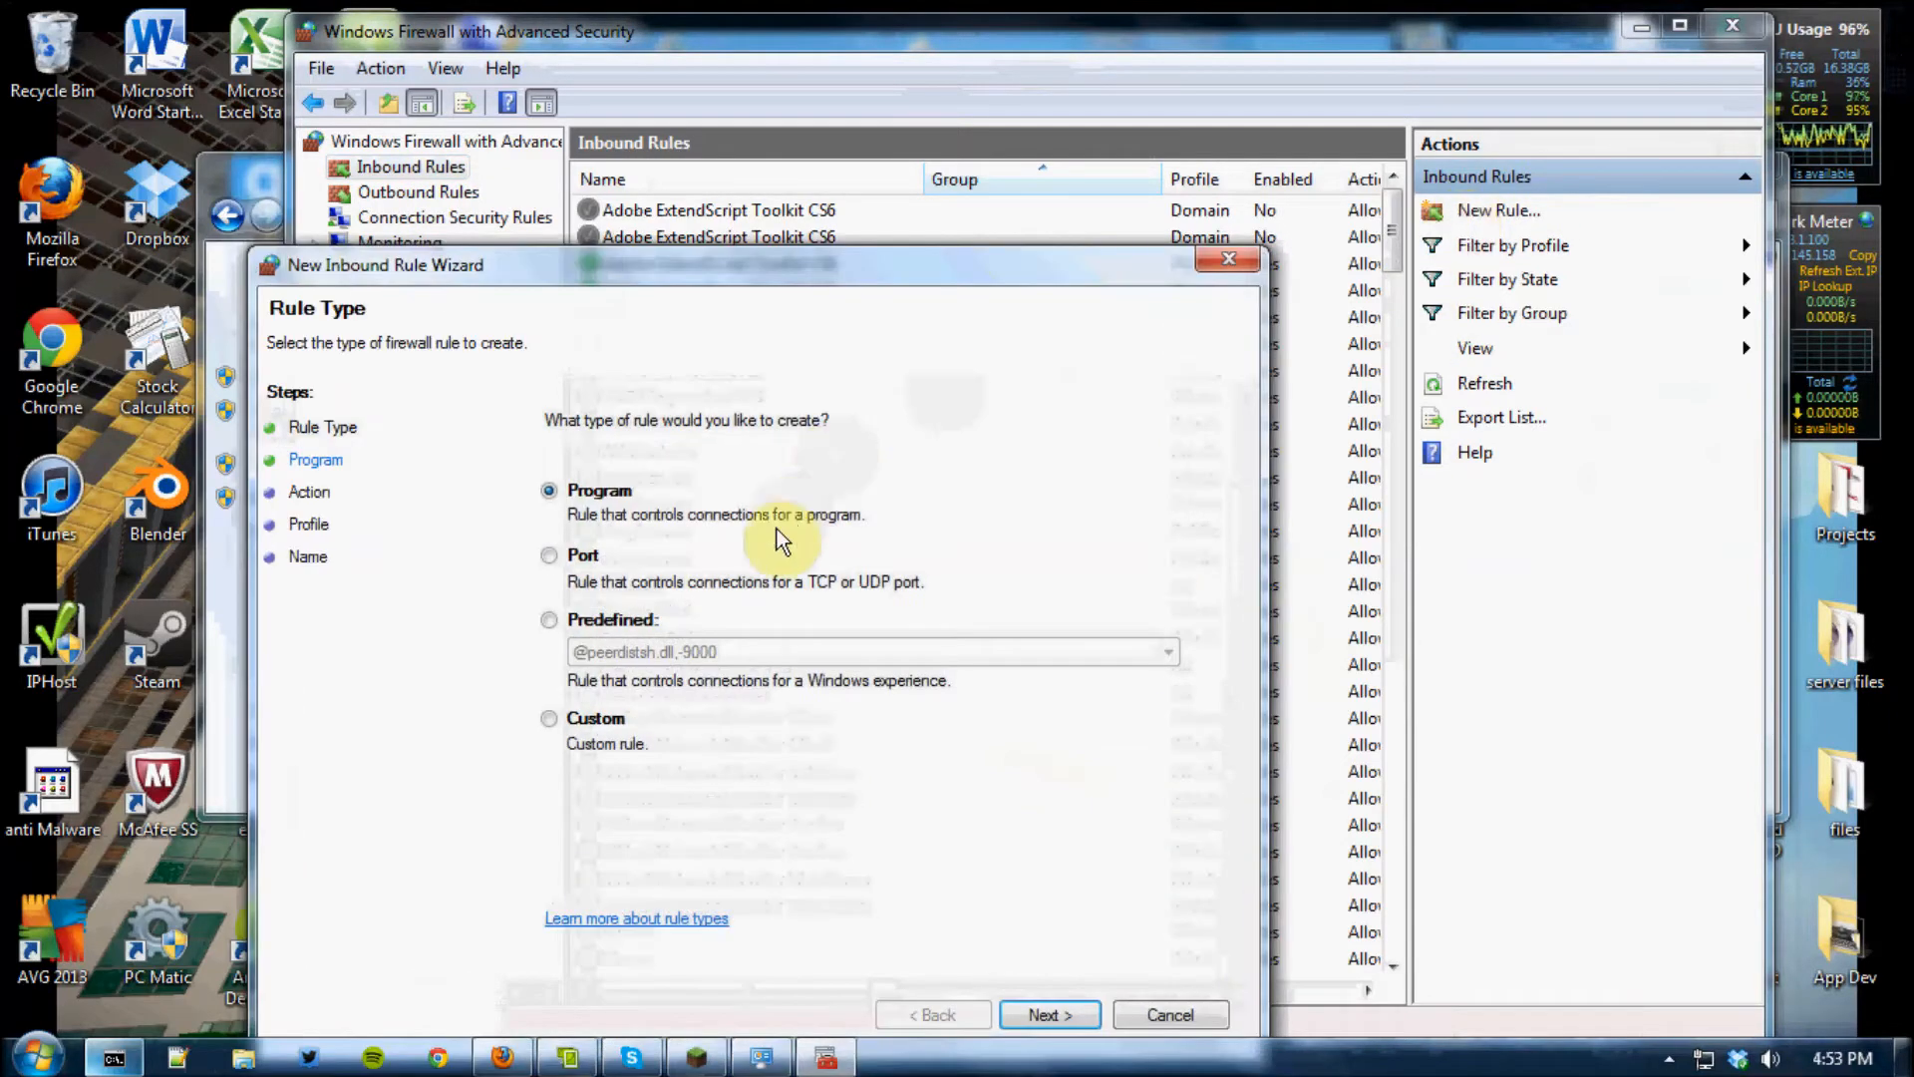
{"action": "left_click", "coordinate": [560, 555]}
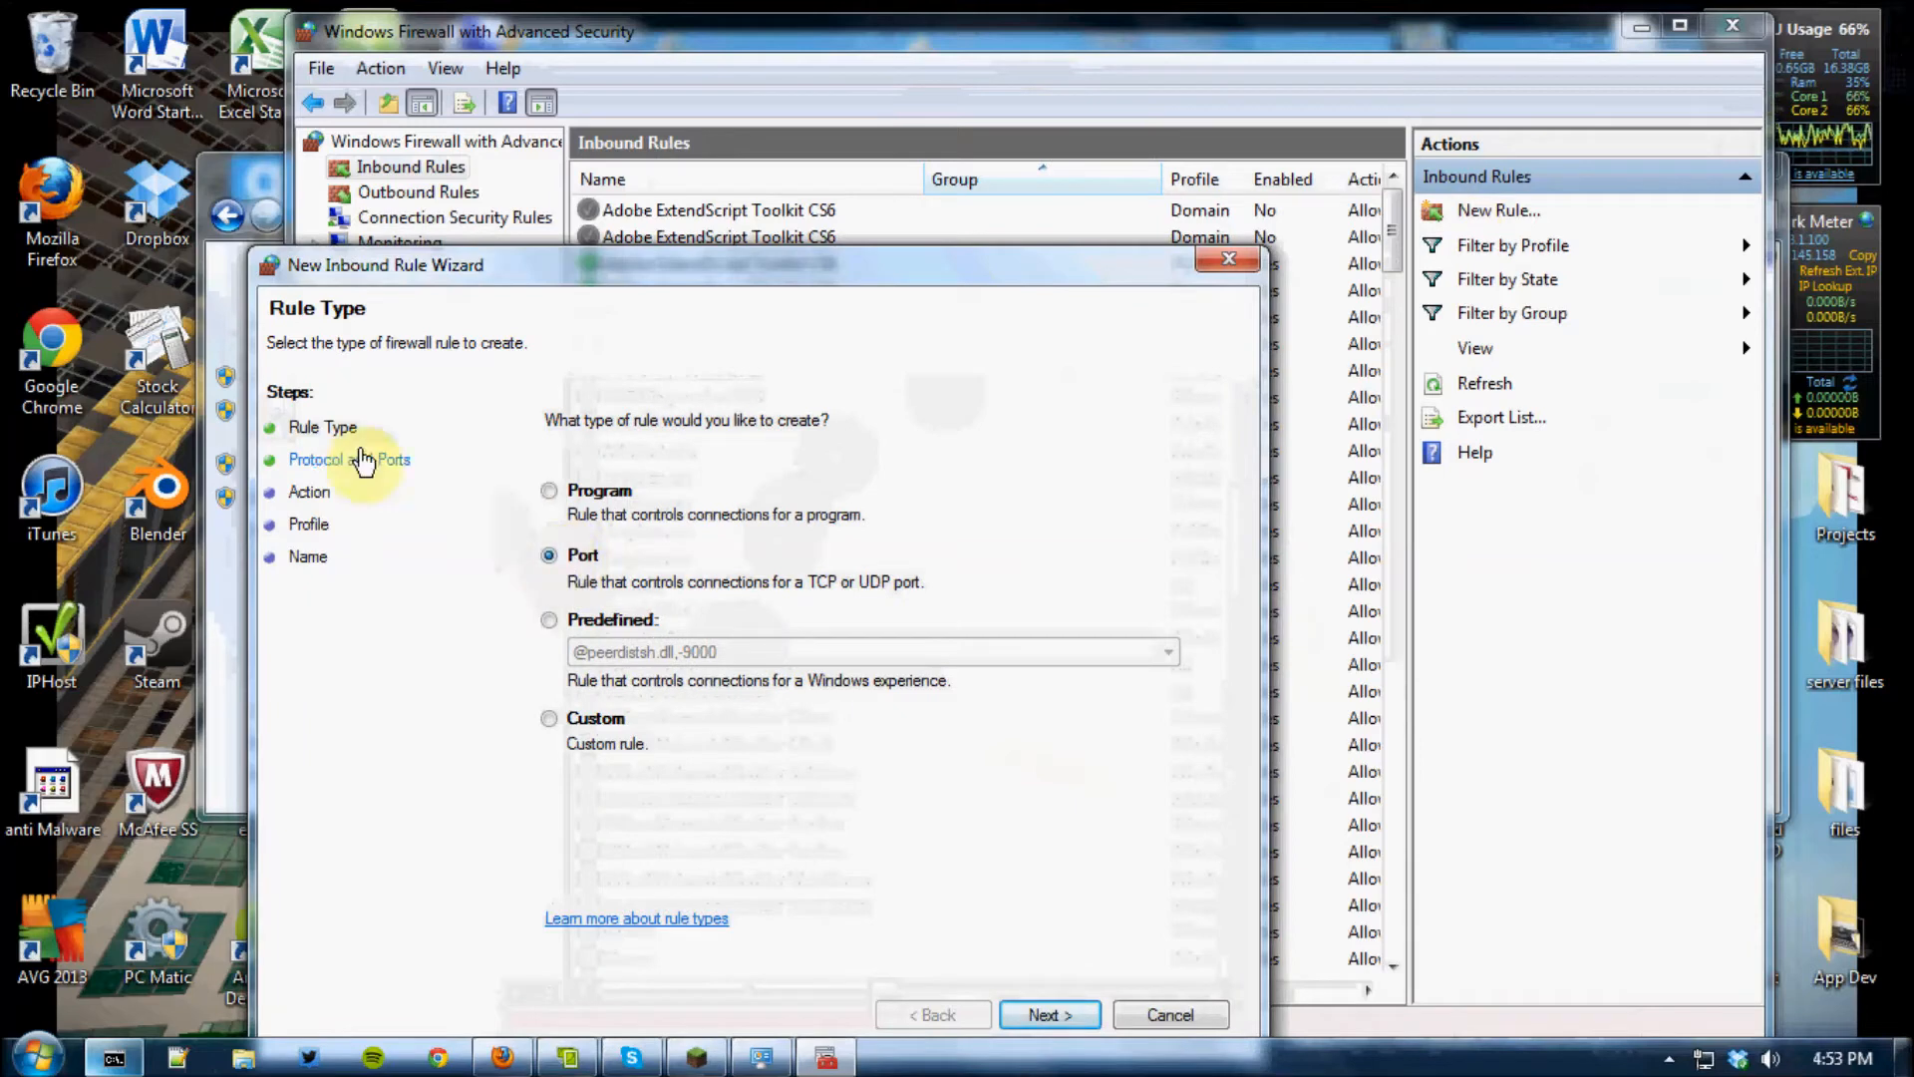
{"action": "left_click", "coordinate": [332, 461]}
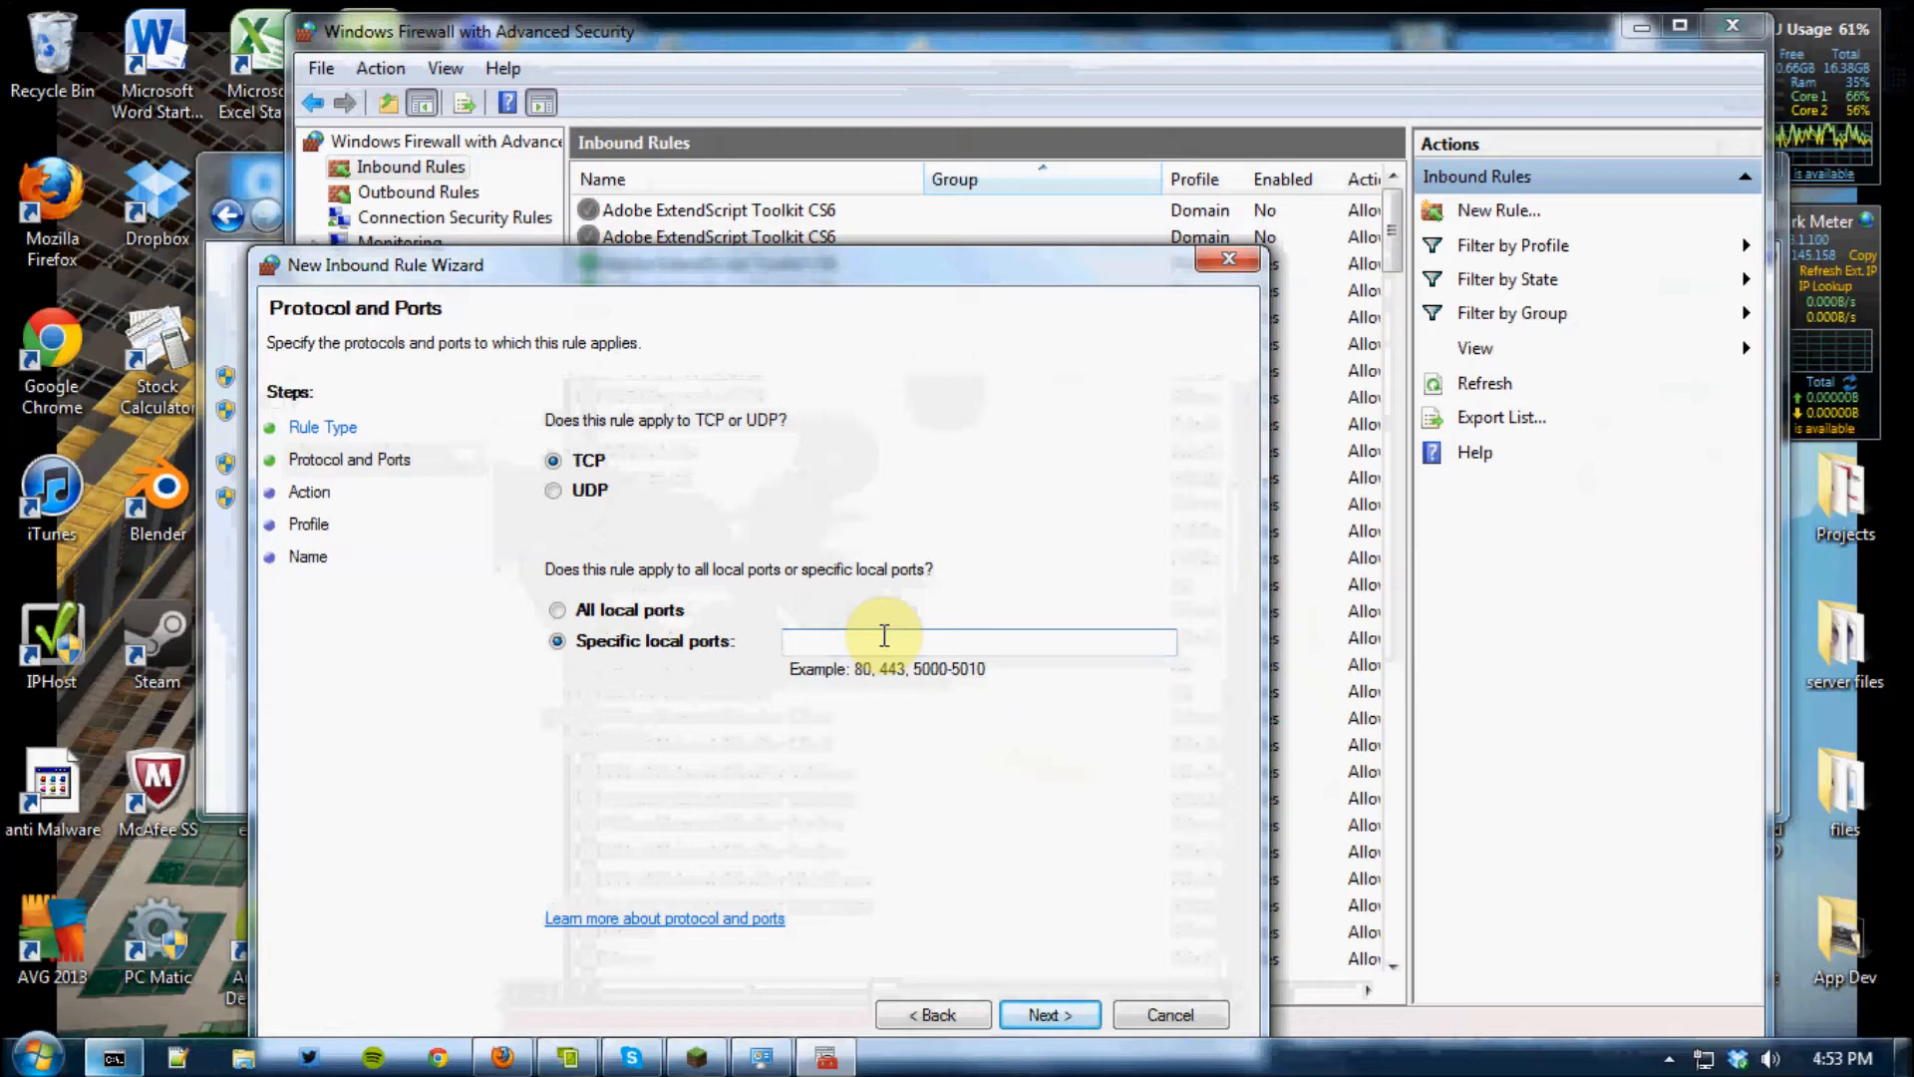
{"action": "type", "text": "25565"}
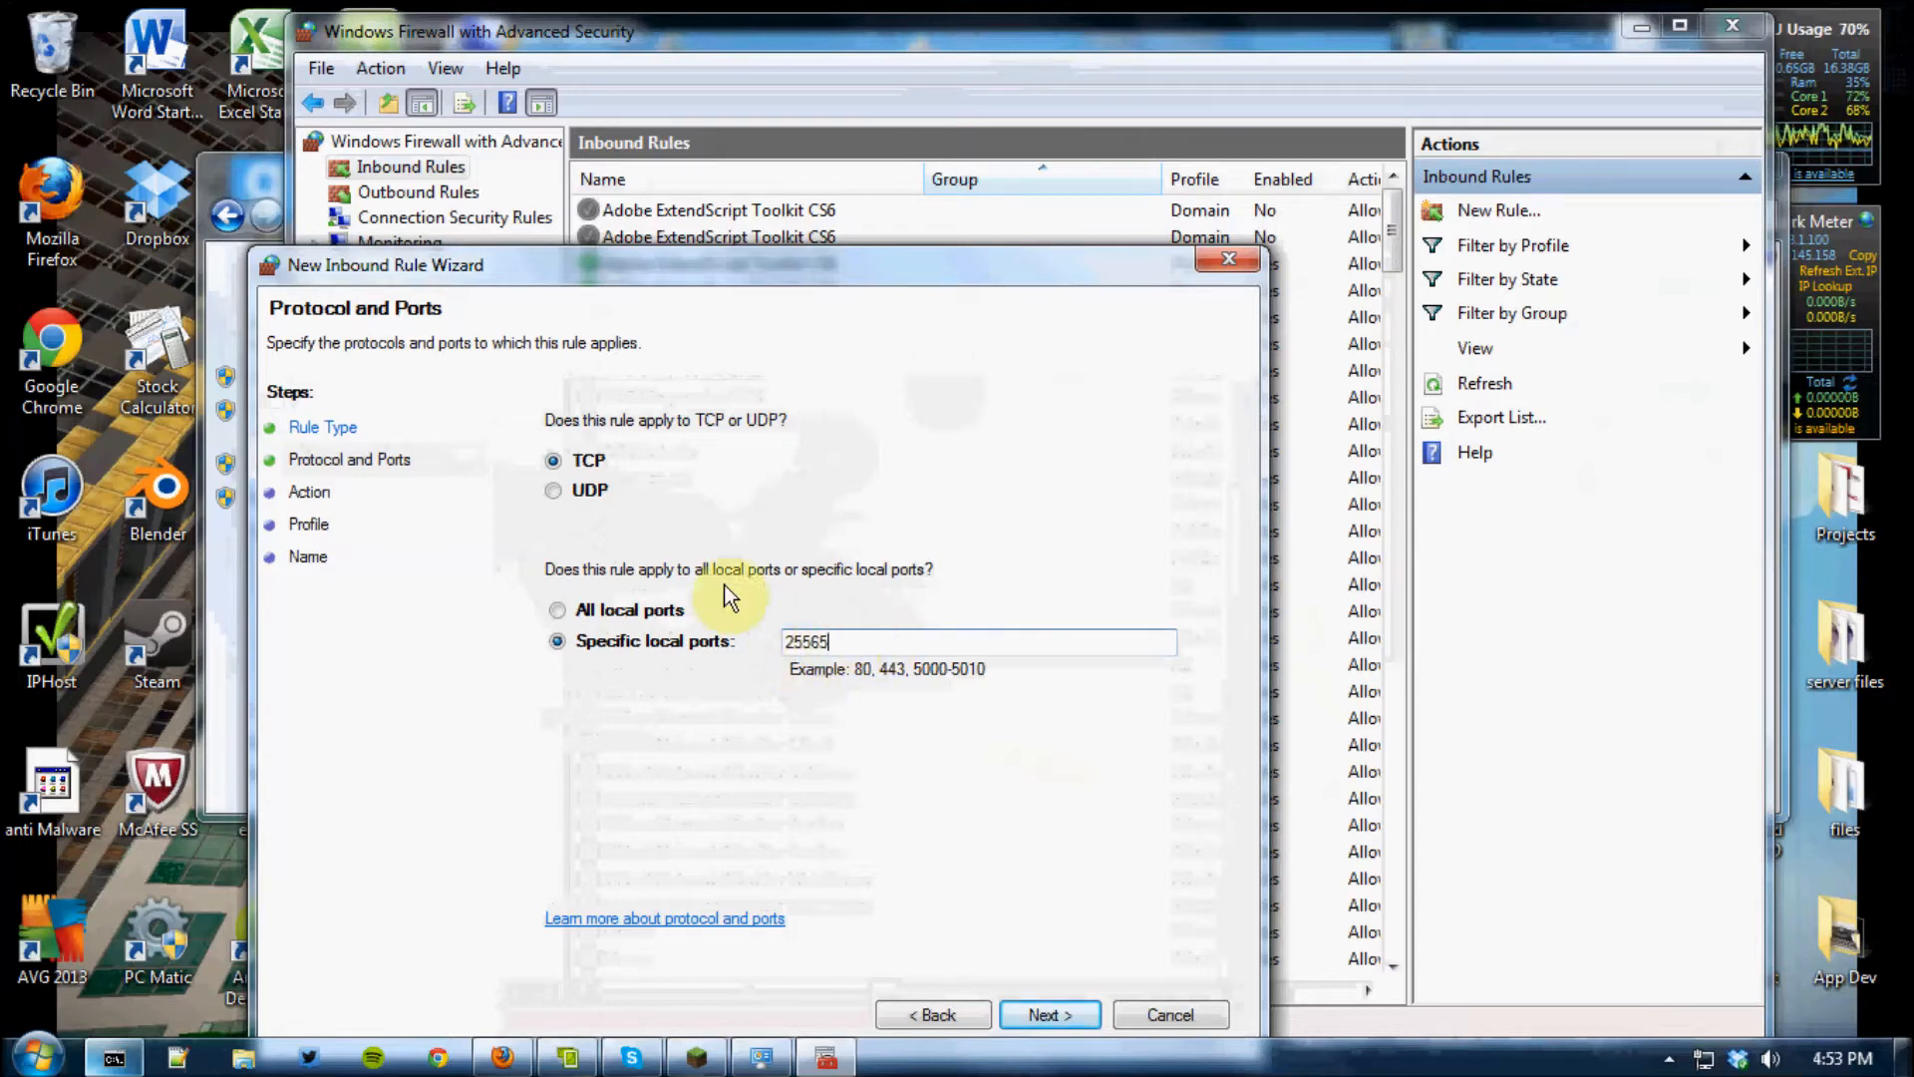
Accept Allow the connection as the inbound rule's action and keep its default profiles
{"action": "left_click", "coordinate": [1061, 1015]}
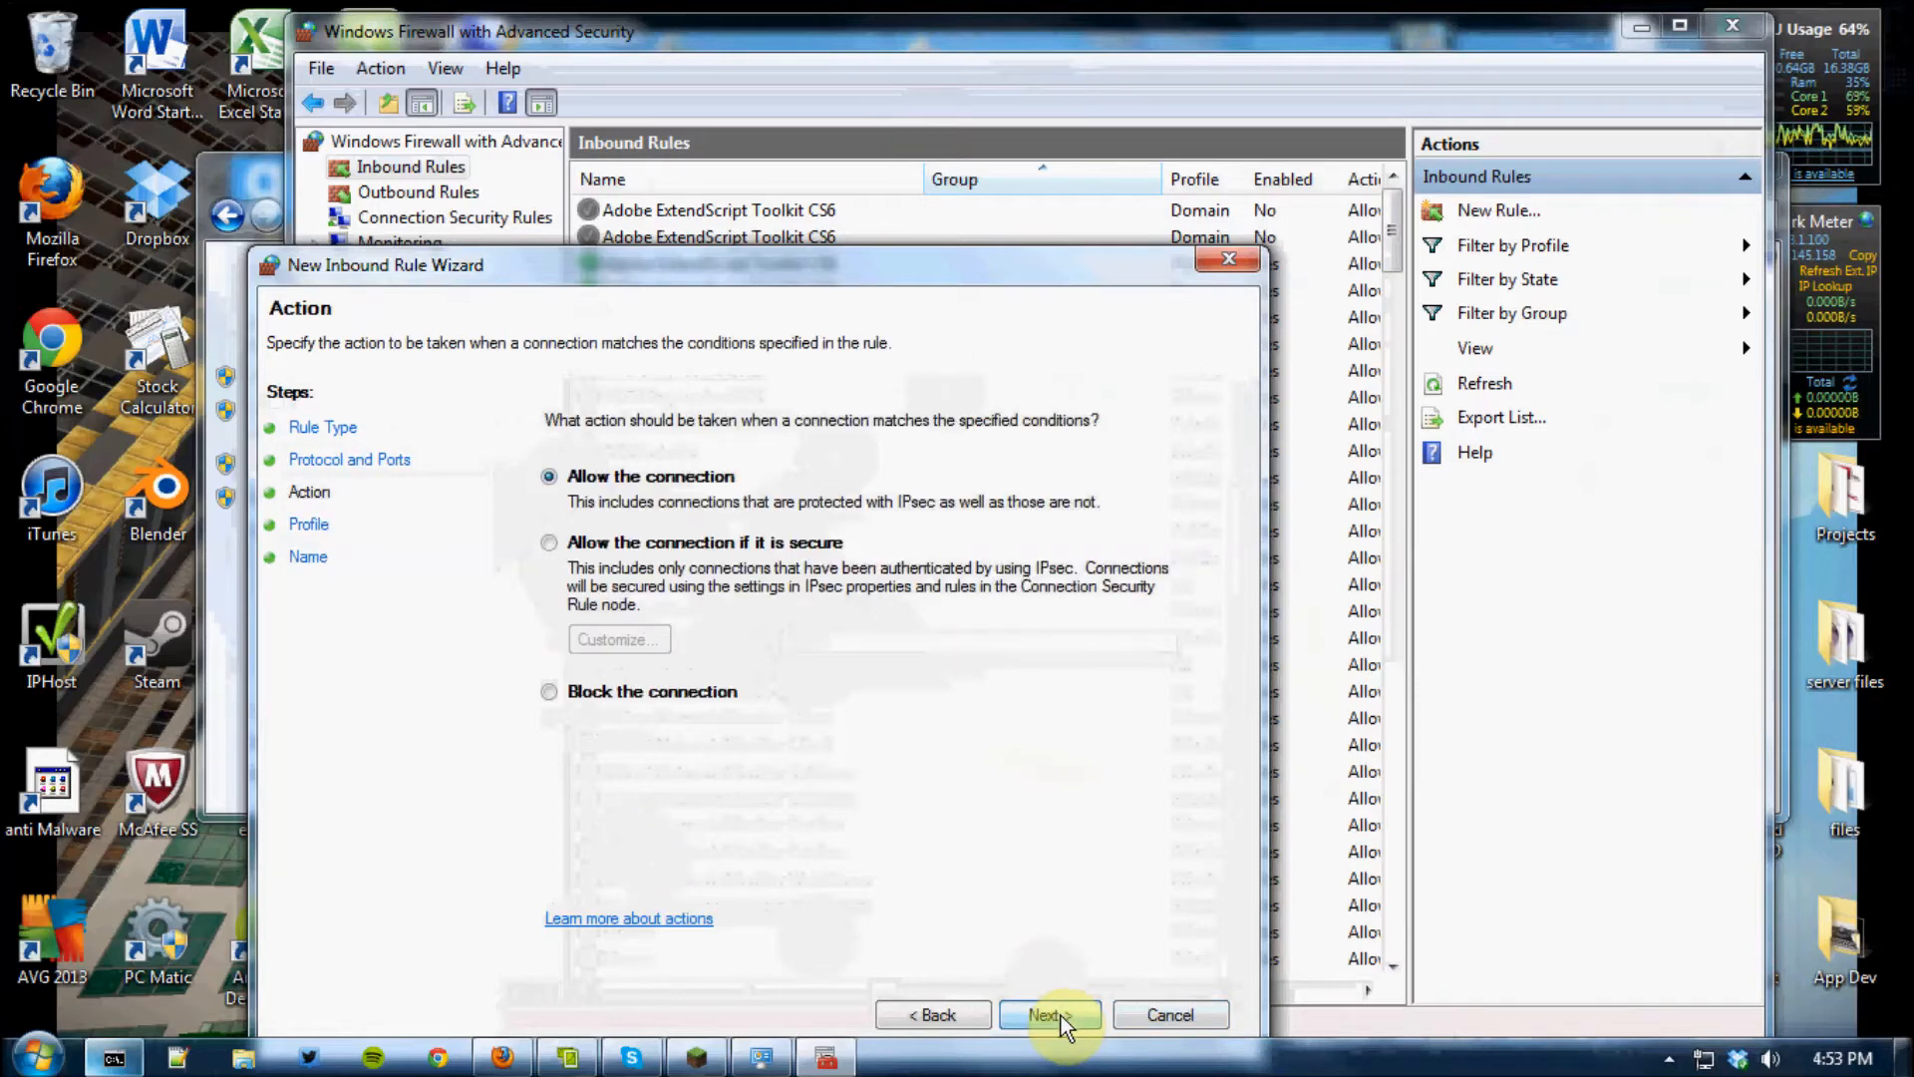
{"action": "left_click", "coordinate": [1061, 1015]}
{"action": "left_click", "coordinate": [1061, 1015]}
Name the inbound rule "minecraft server", enter the filler description "fhmpjgiodrgm", and create the rule
{"action": "left_click", "coordinate": [827, 542]}
{"action": "type", "text": "minecraft serve"}
{"action": "left_click", "coordinate": [667, 624]}
{"action": "type", "text": "fhmpjgiodrgm"}
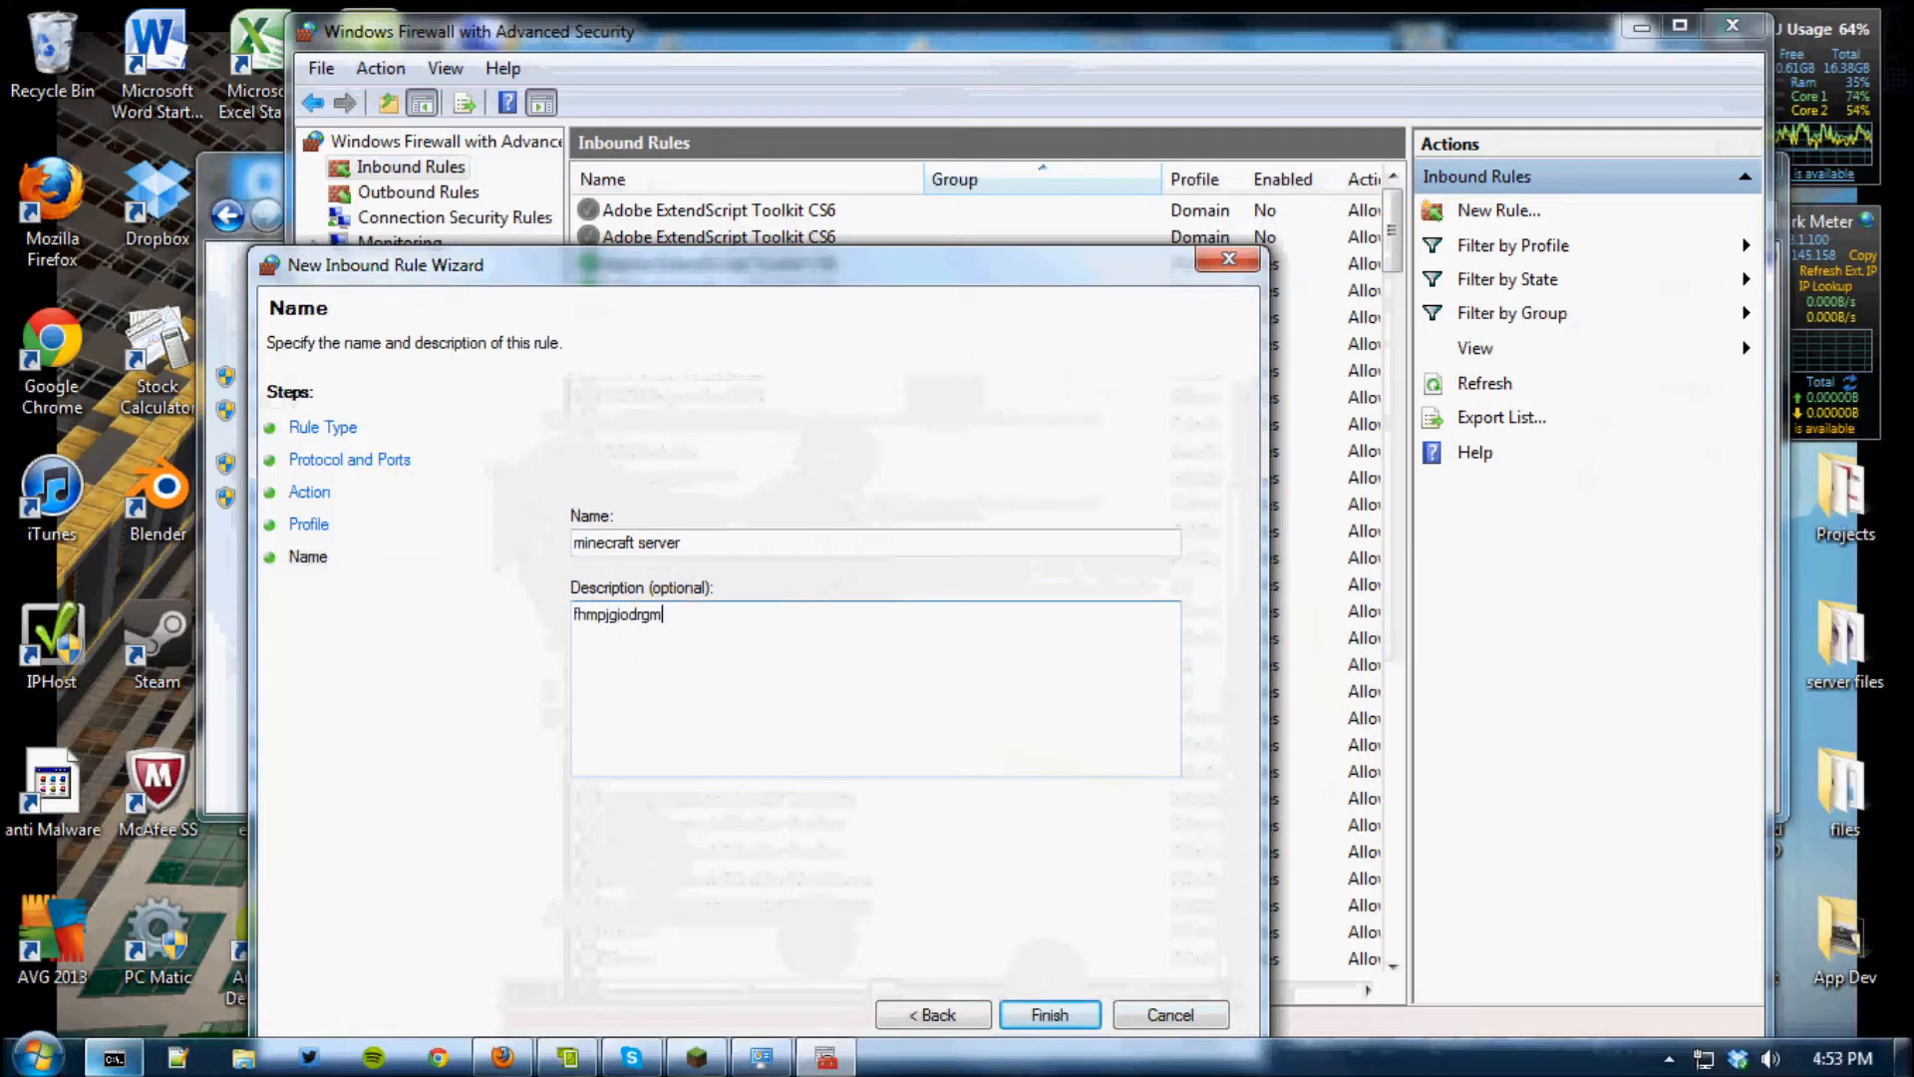
{"action": "left_click", "coordinate": [1047, 1013]}
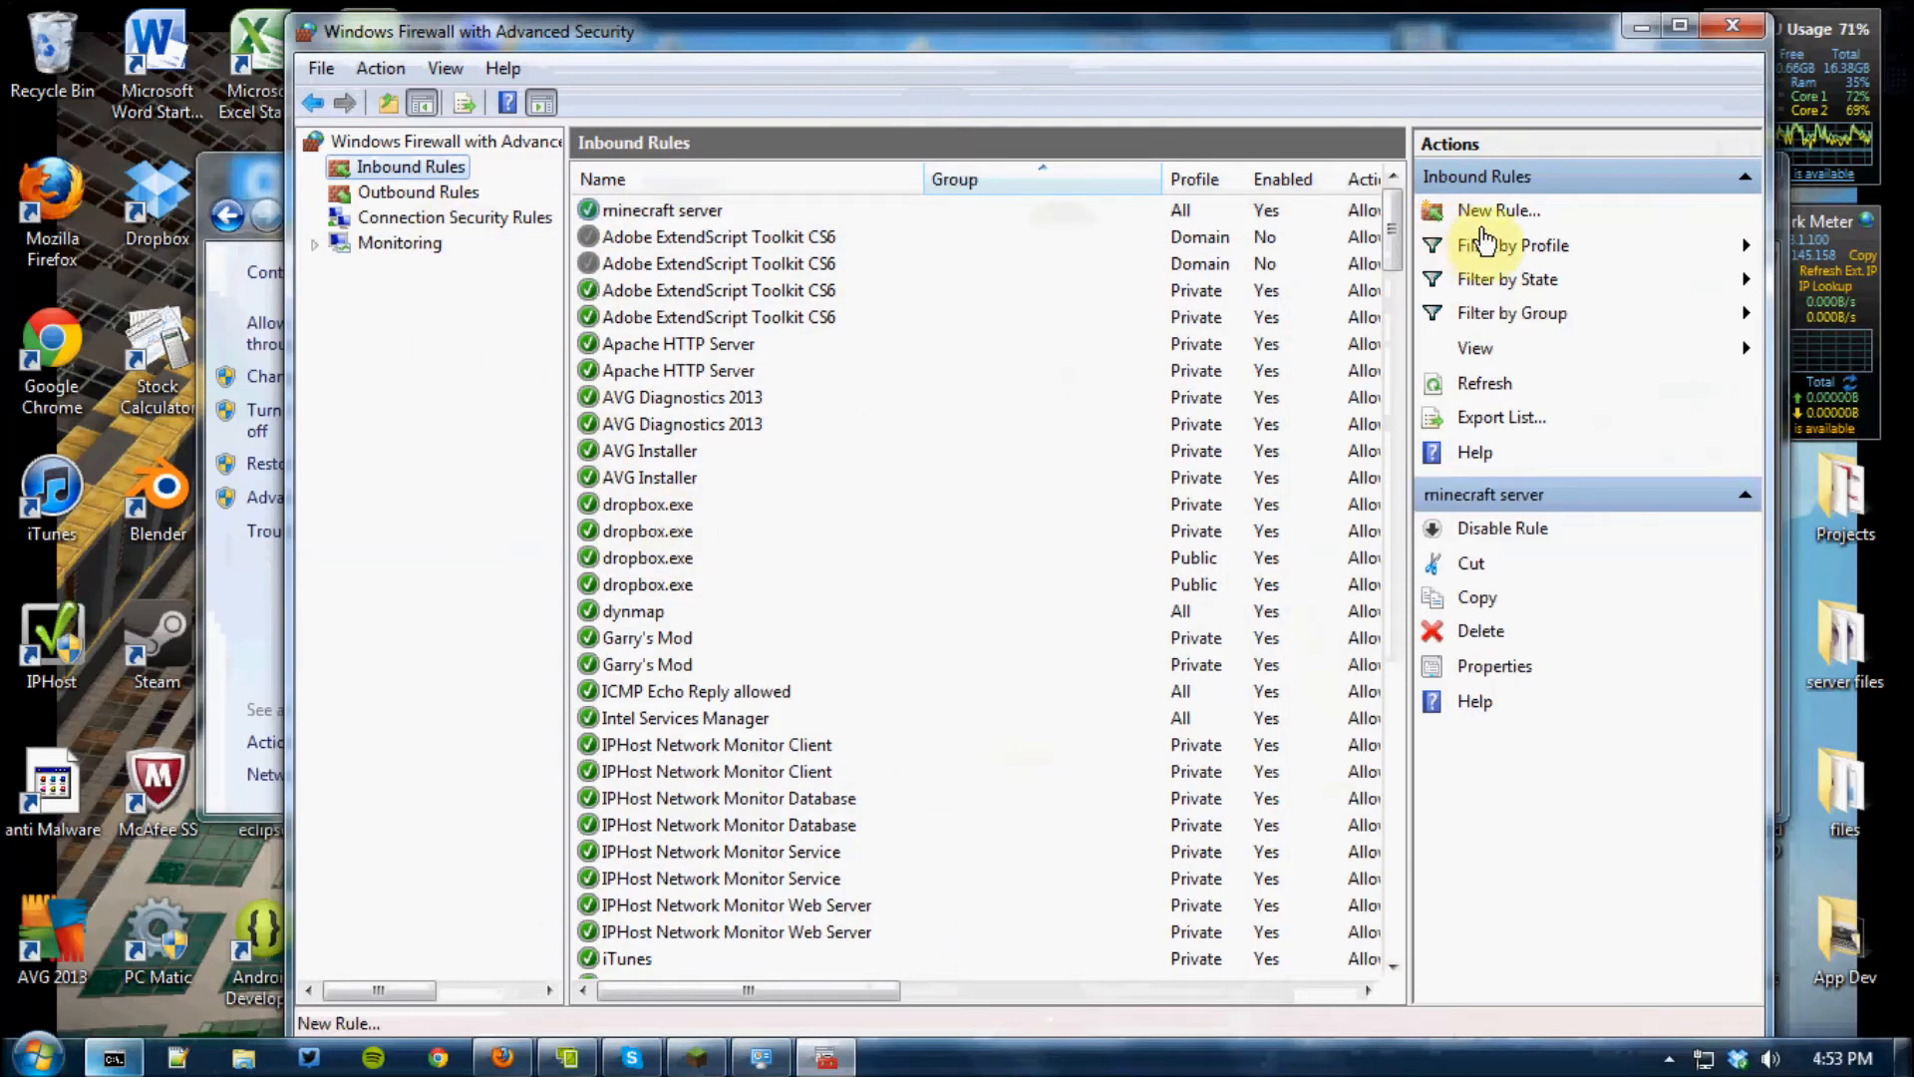
Start a new outbound firewall rule of type Port, using TCP and the specific remote port 25565
{"action": "left_click", "coordinate": [463, 193]}
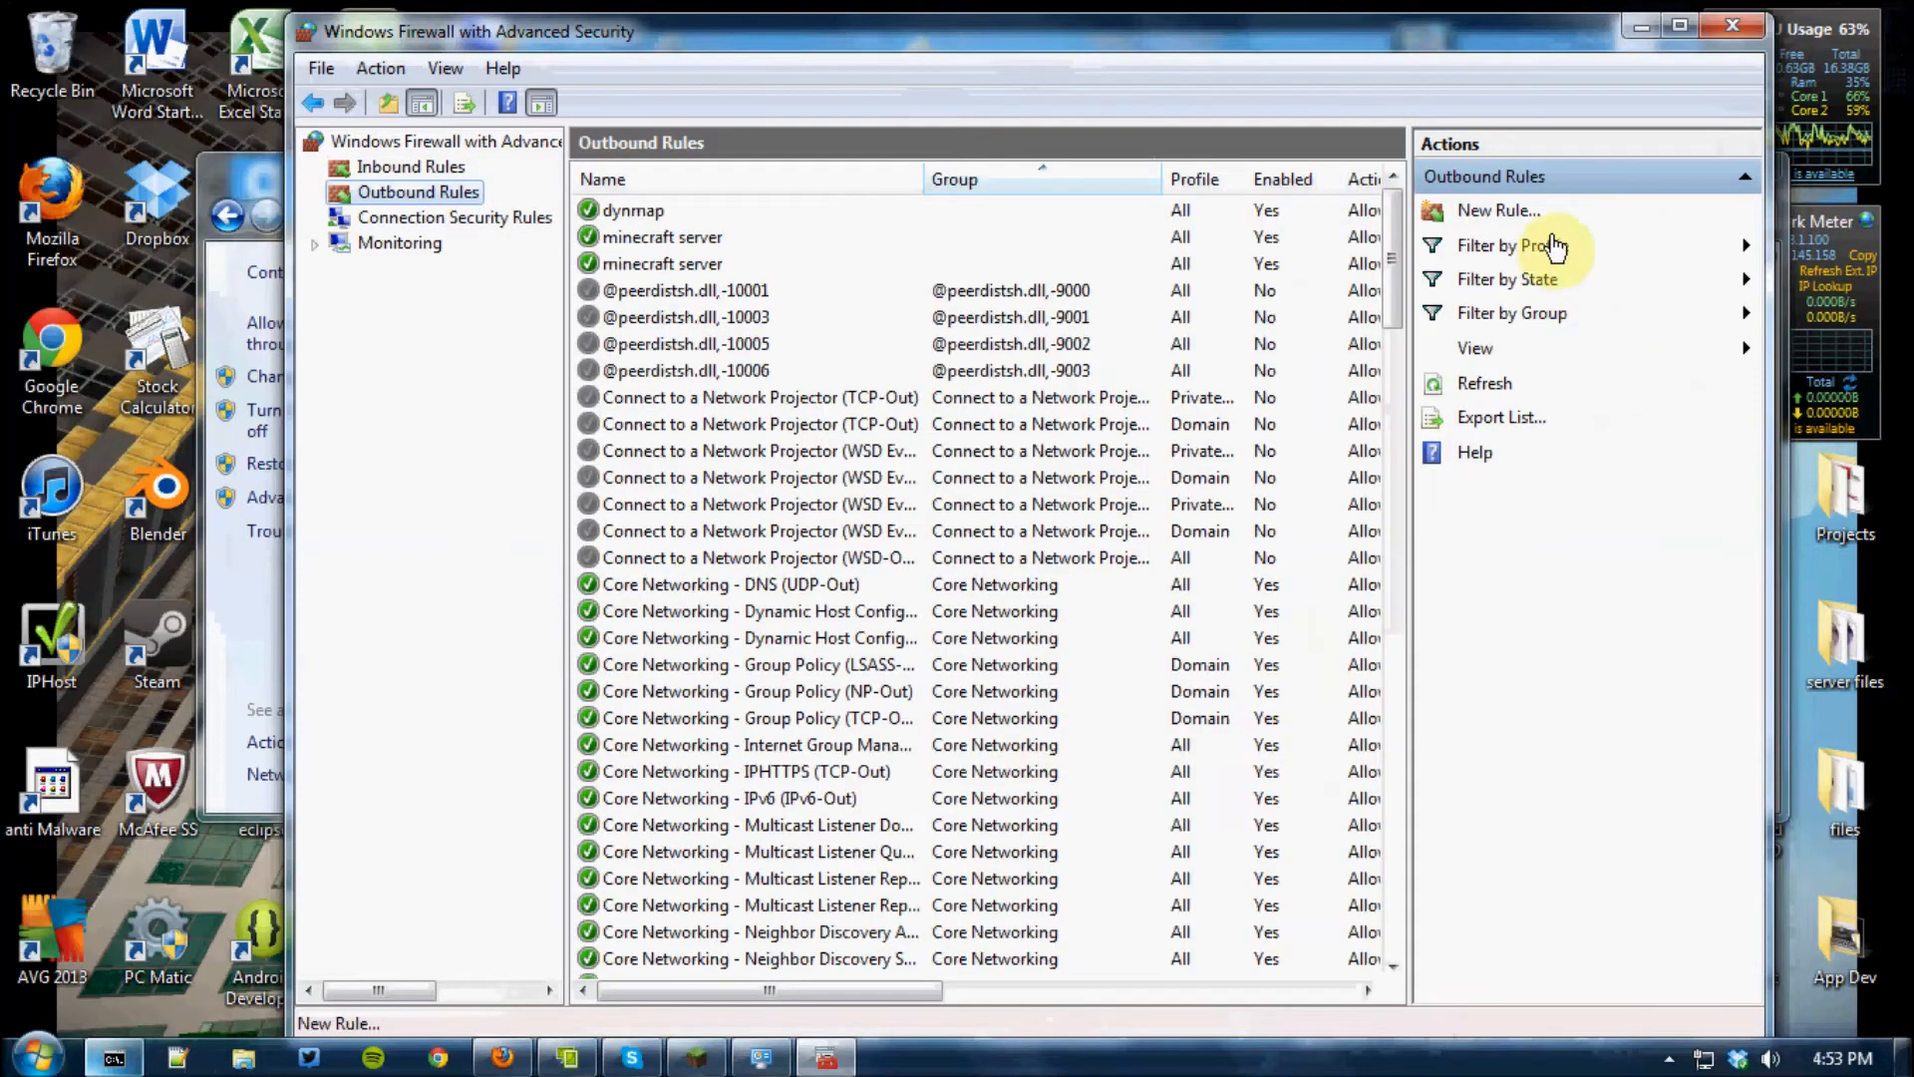
{"action": "left_click", "coordinate": [1511, 212]}
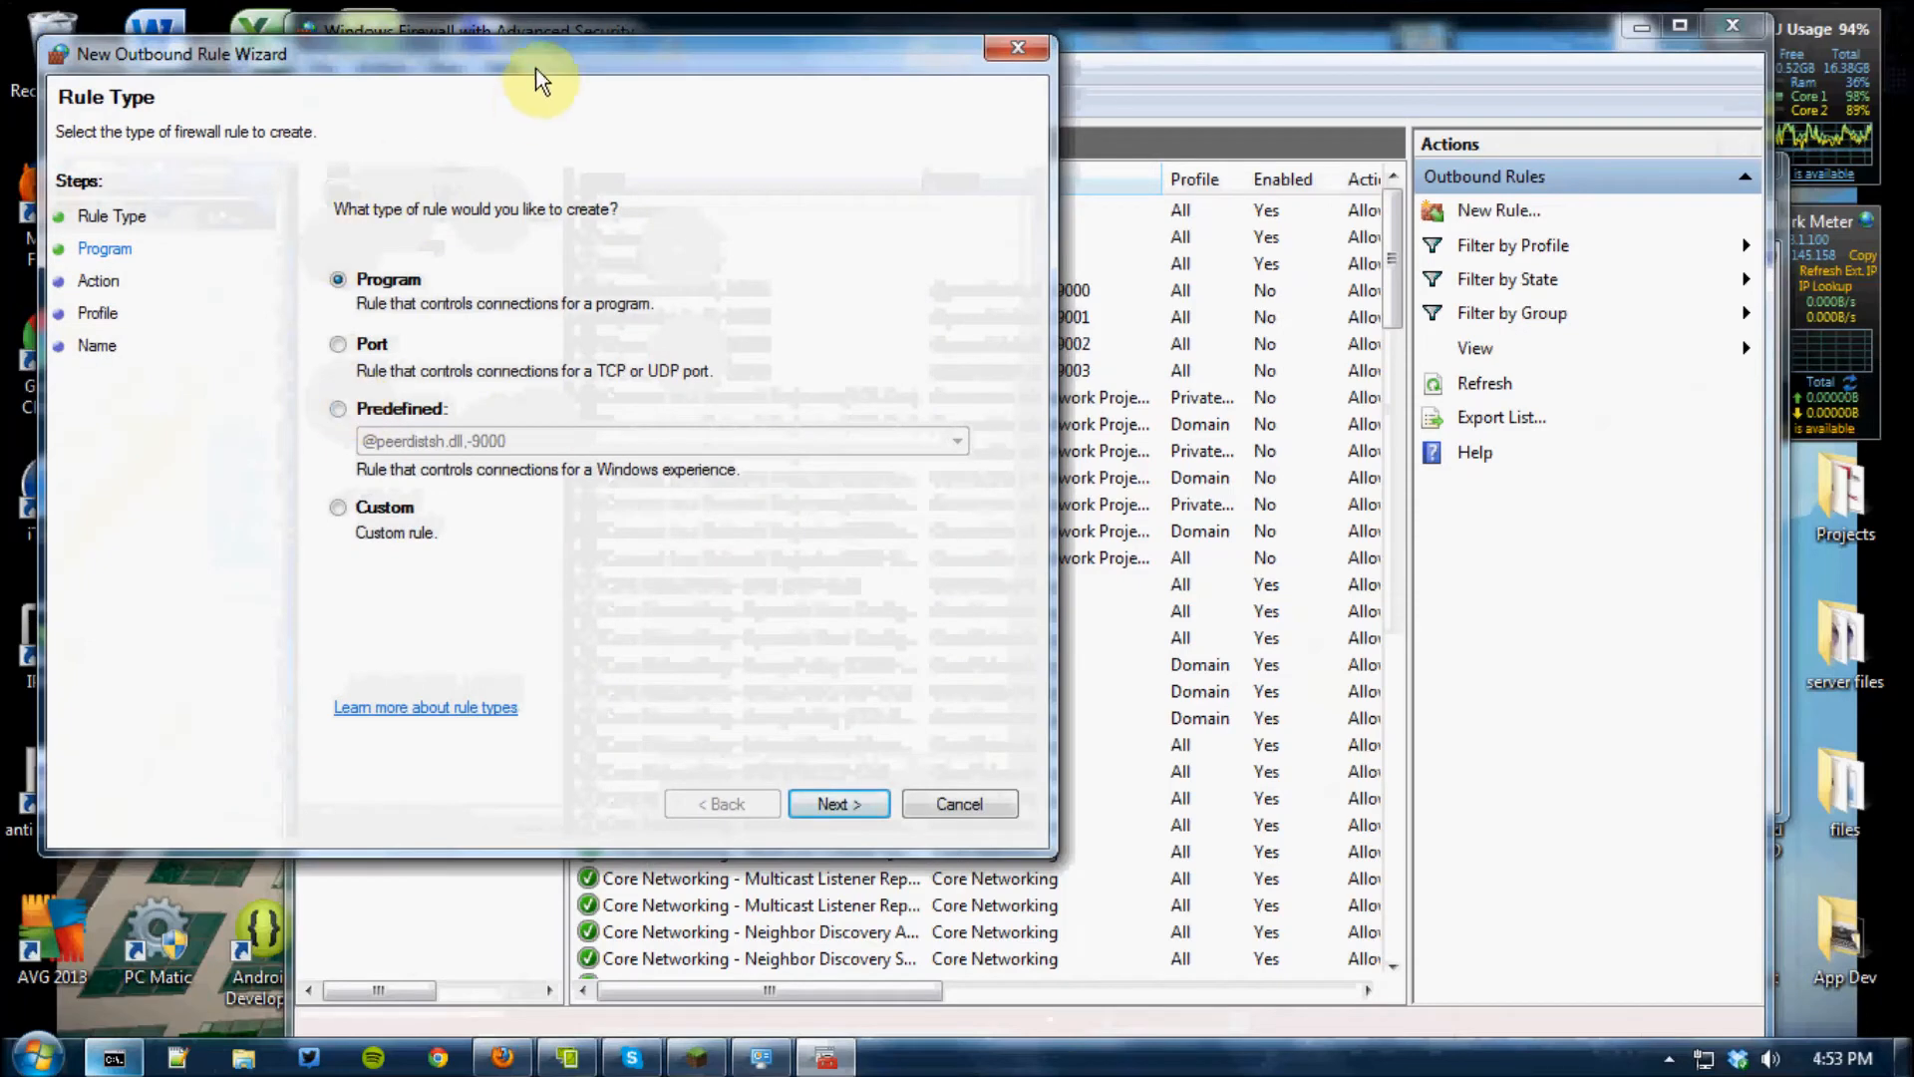
{"action": "left_click_drag", "start_coordinate": [536, 68], "coordinate": [935, 233]}
{"action": "left_click", "coordinate": [736, 509]}
{"action": "left_click", "coordinate": [538, 412]}
{"action": "left_click", "coordinate": [1042, 589]}
{"action": "type", "text": "255565"}
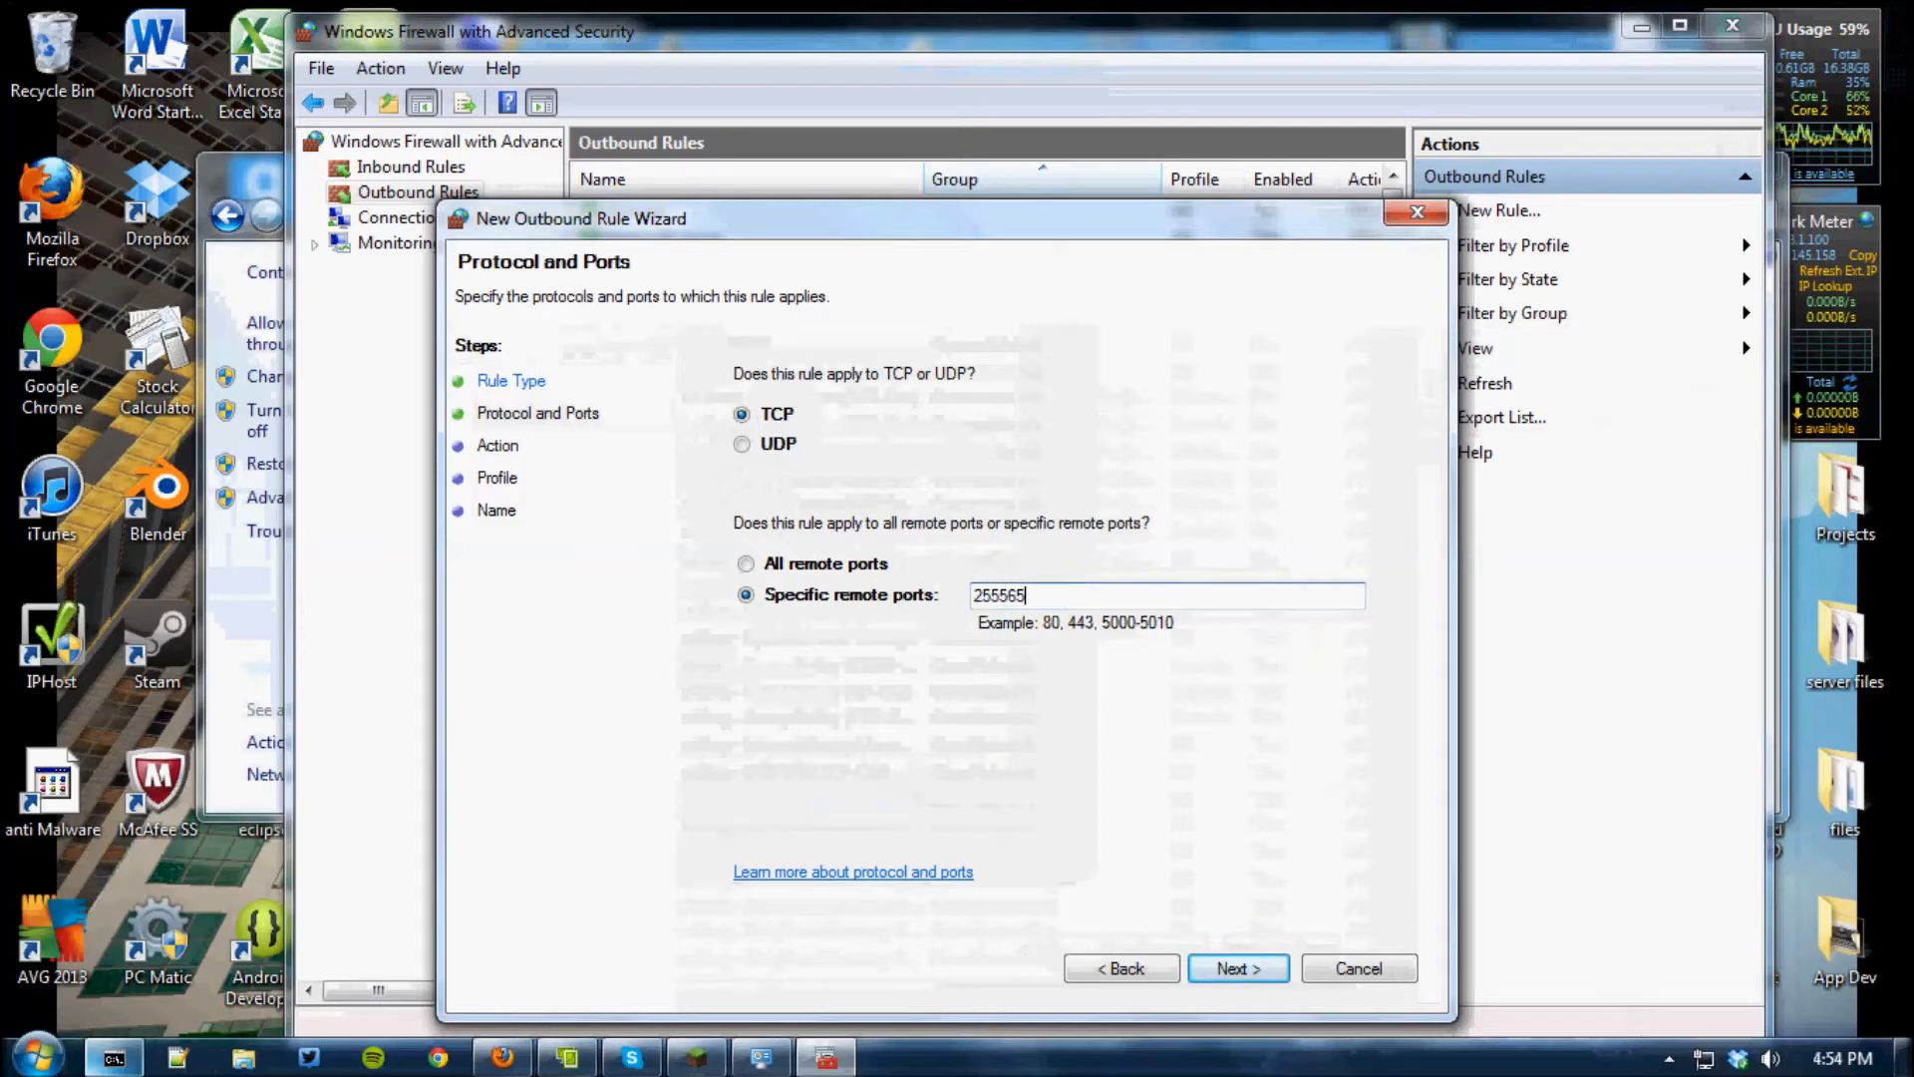
{"action": "left_click", "coordinate": [984, 595]}
{"action": "key", "text": "BackSpace"}
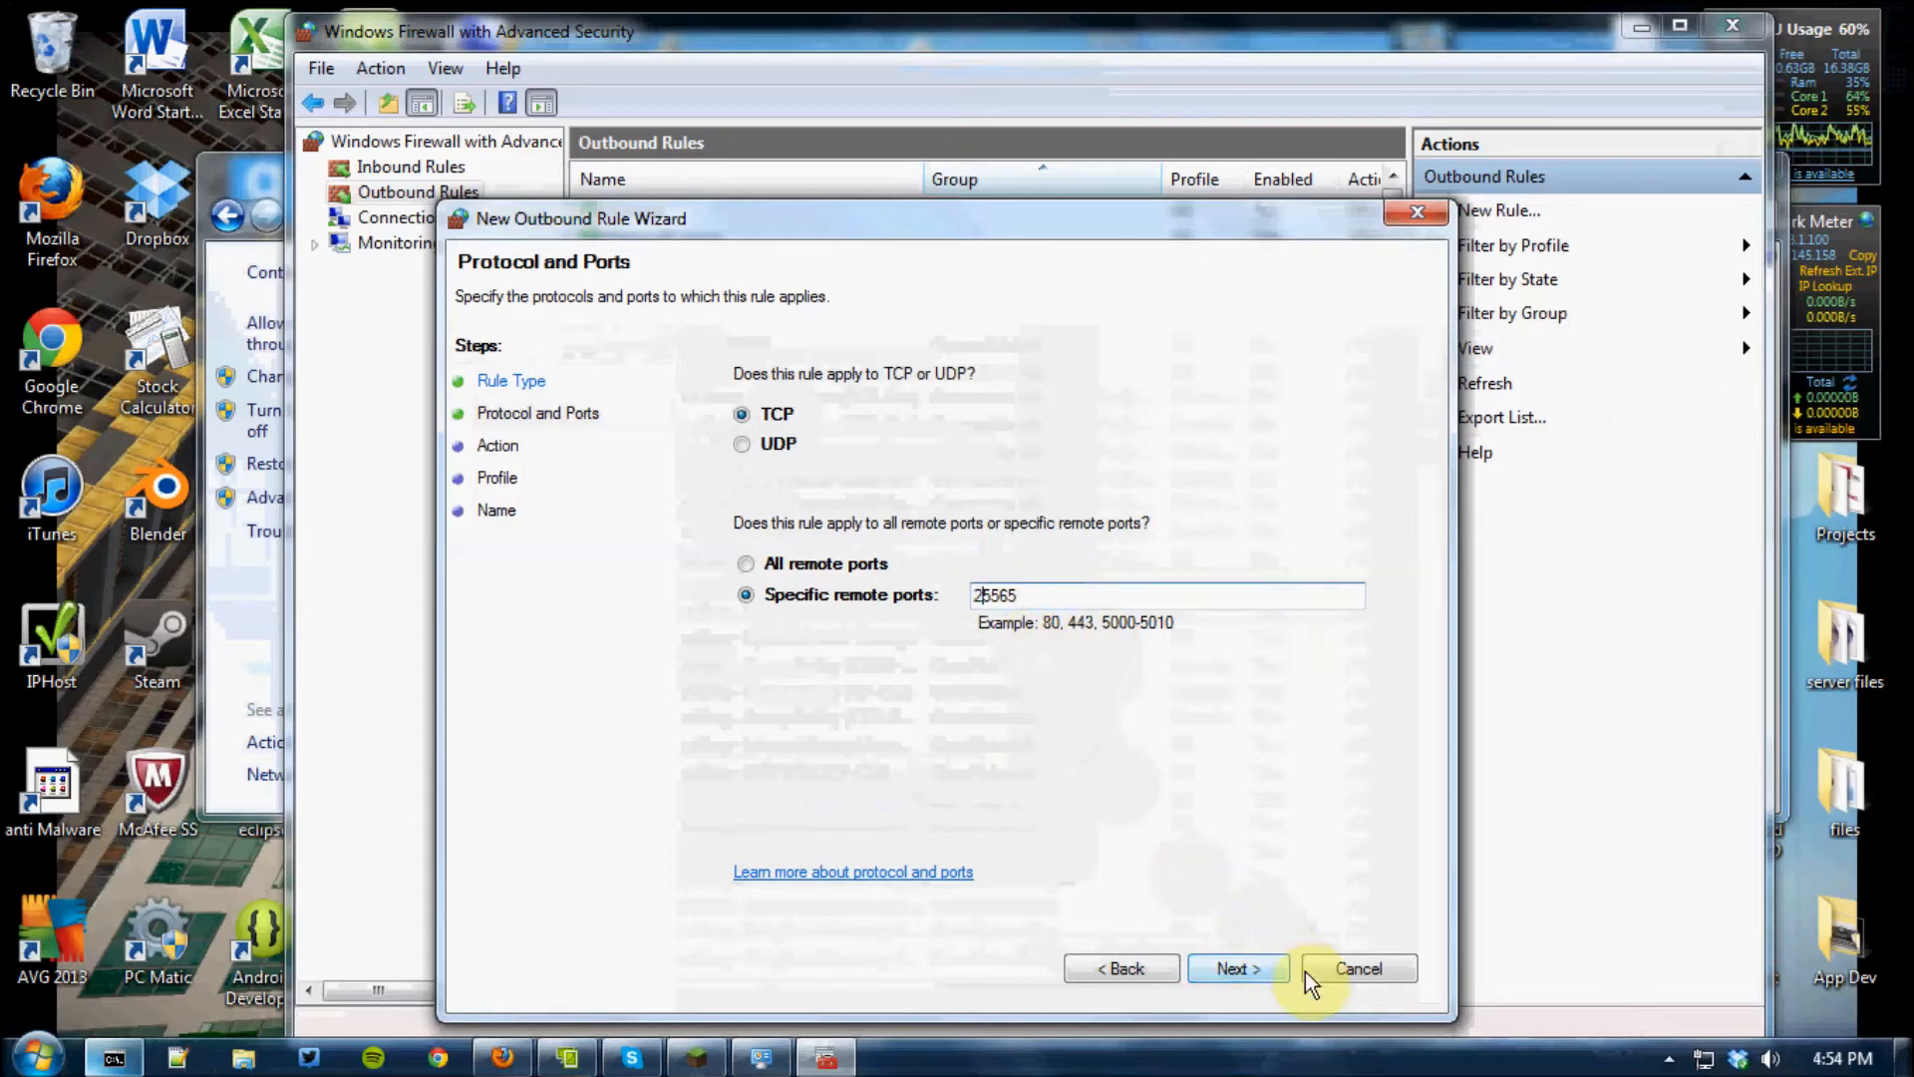
Set the action of the port 25565 outbound rule to Allow the connection
{"action": "left_click", "coordinate": [1236, 968]}
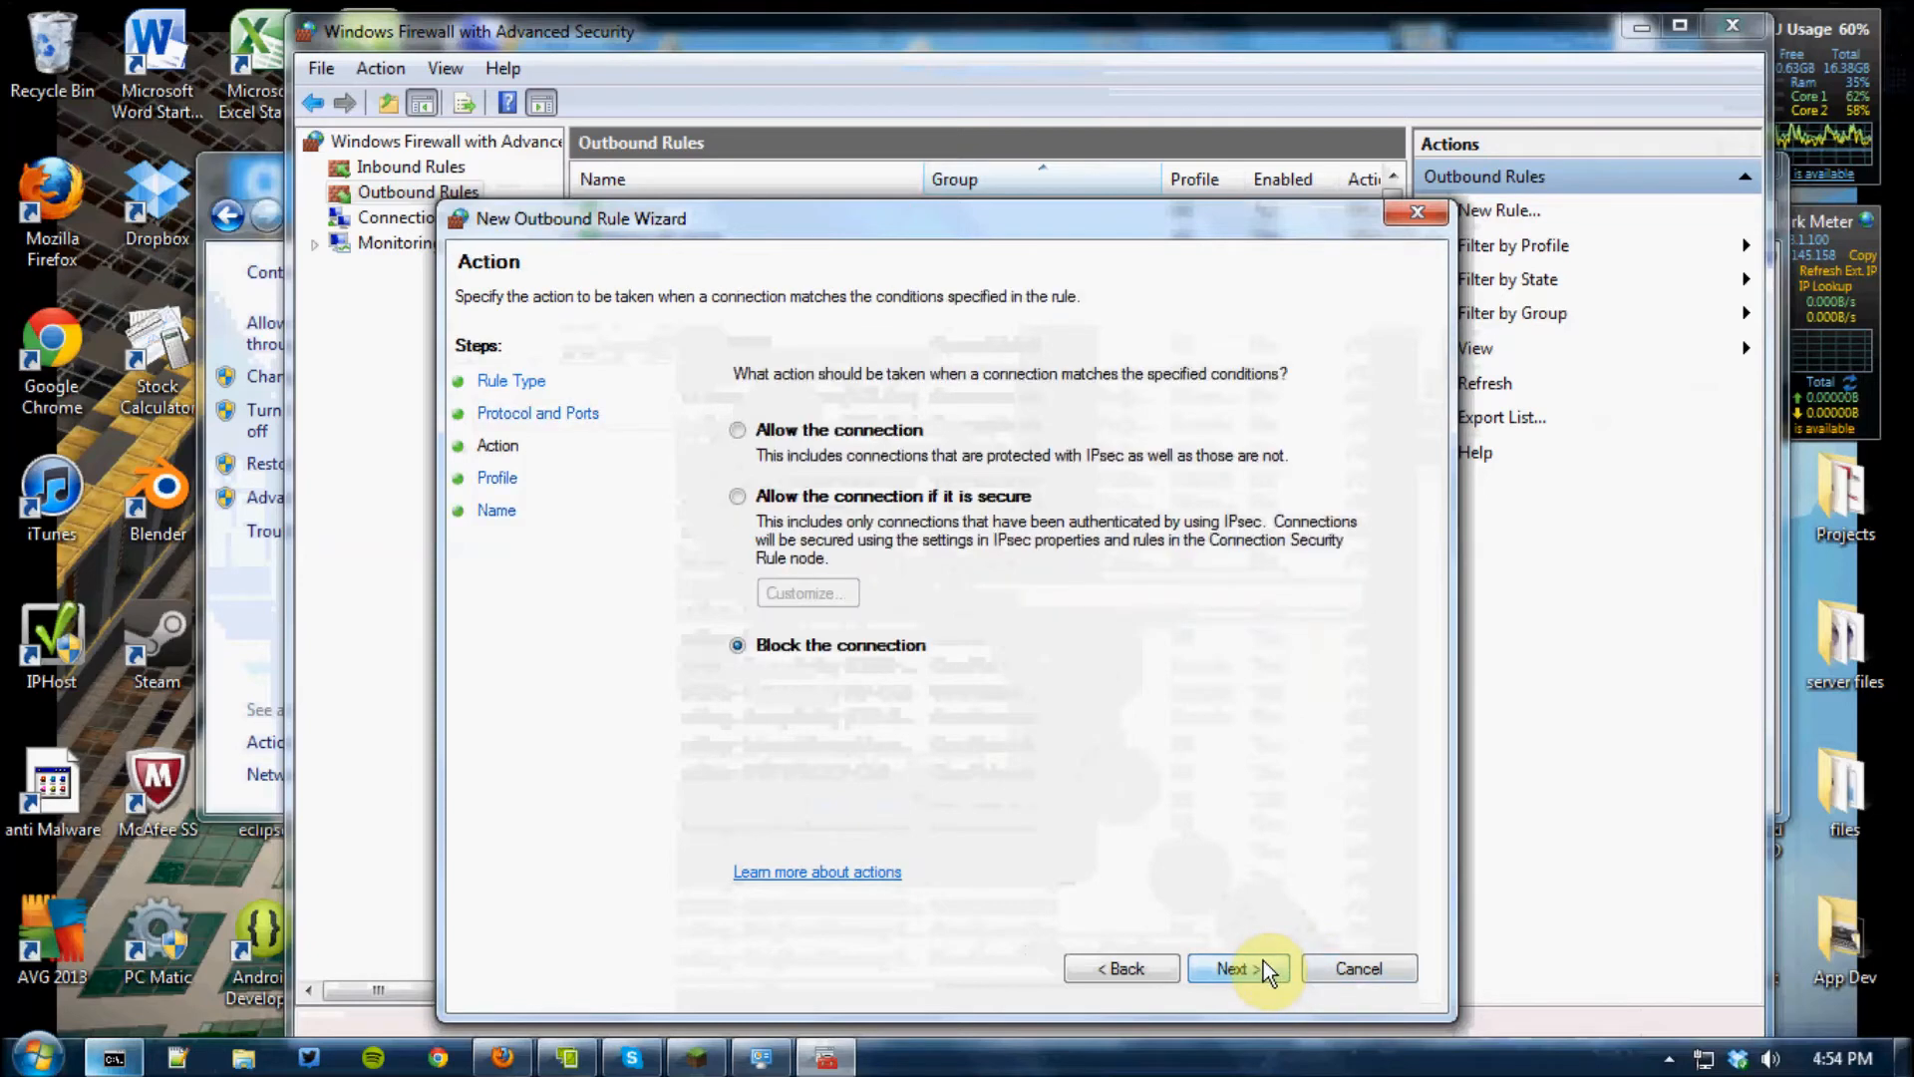
{"action": "left_click", "coordinate": [735, 431]}
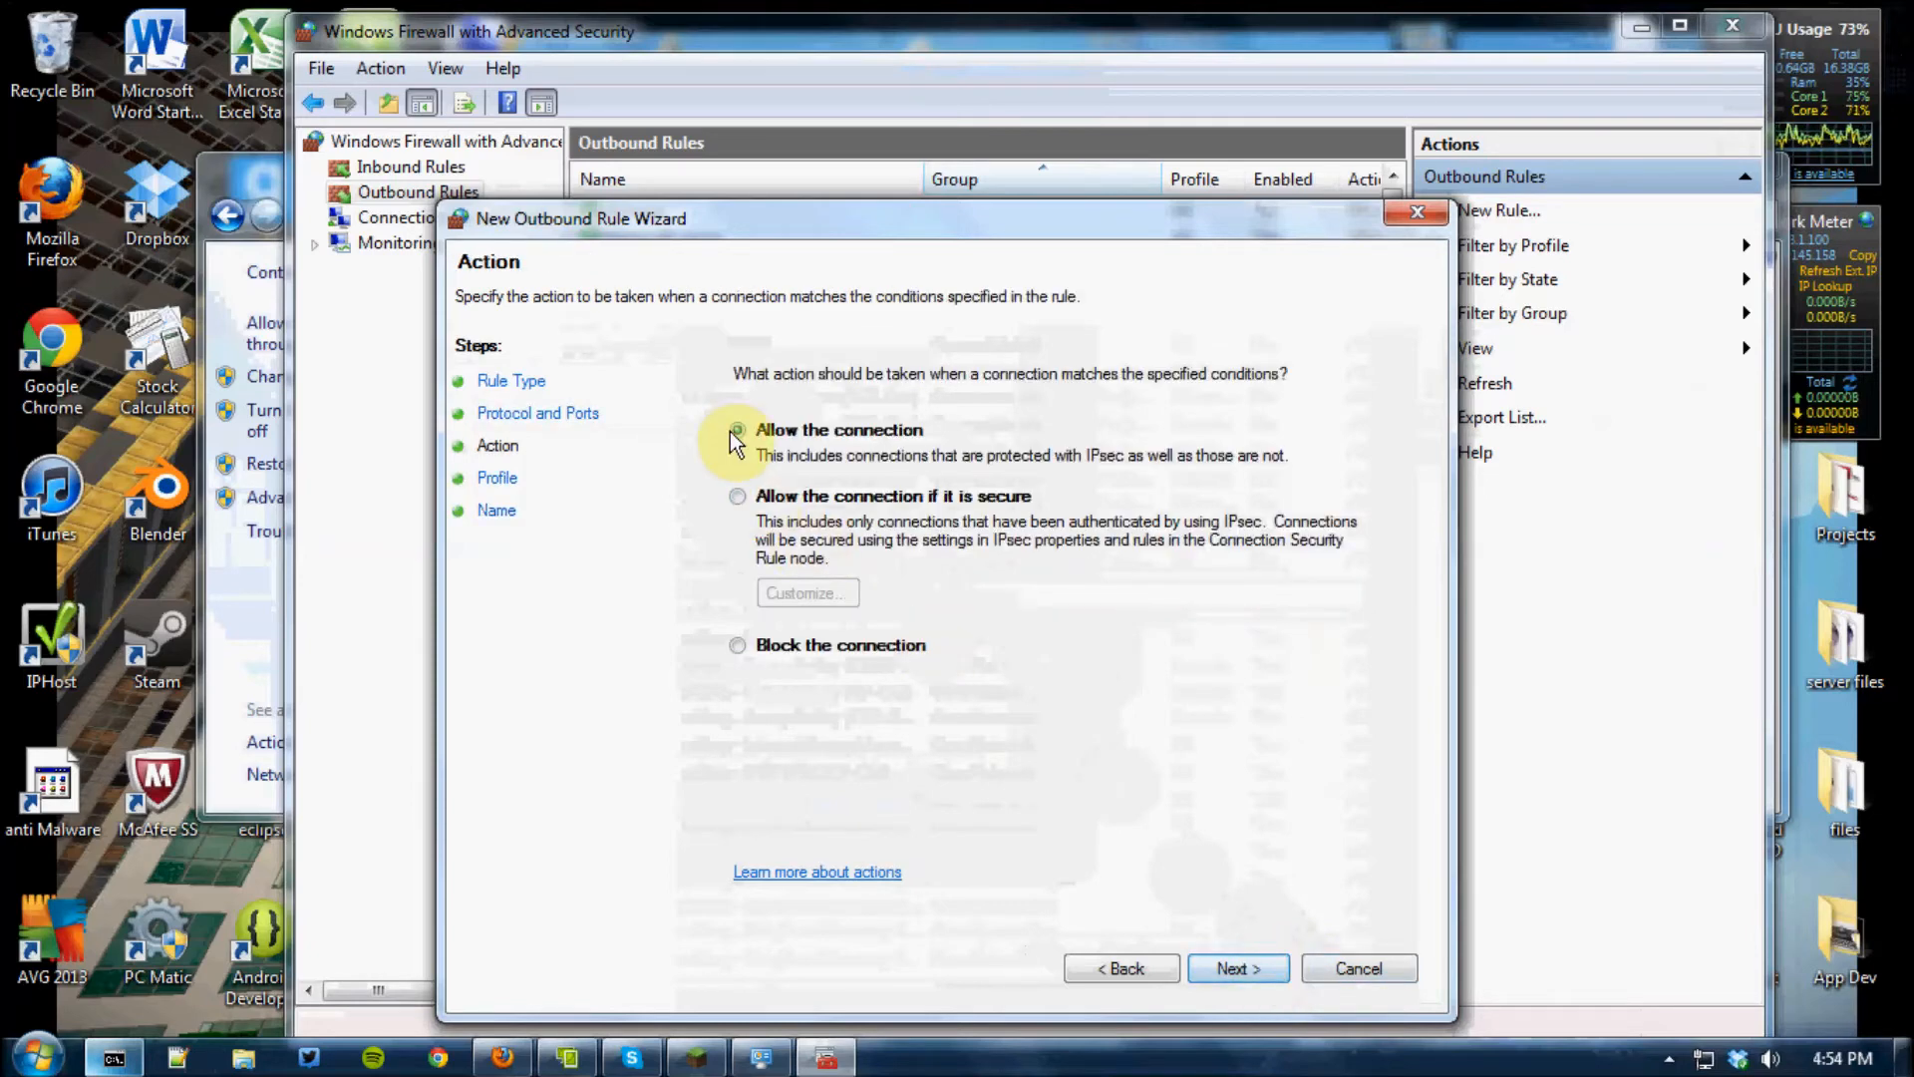
{"action": "left_click", "coordinate": [1234, 968]}
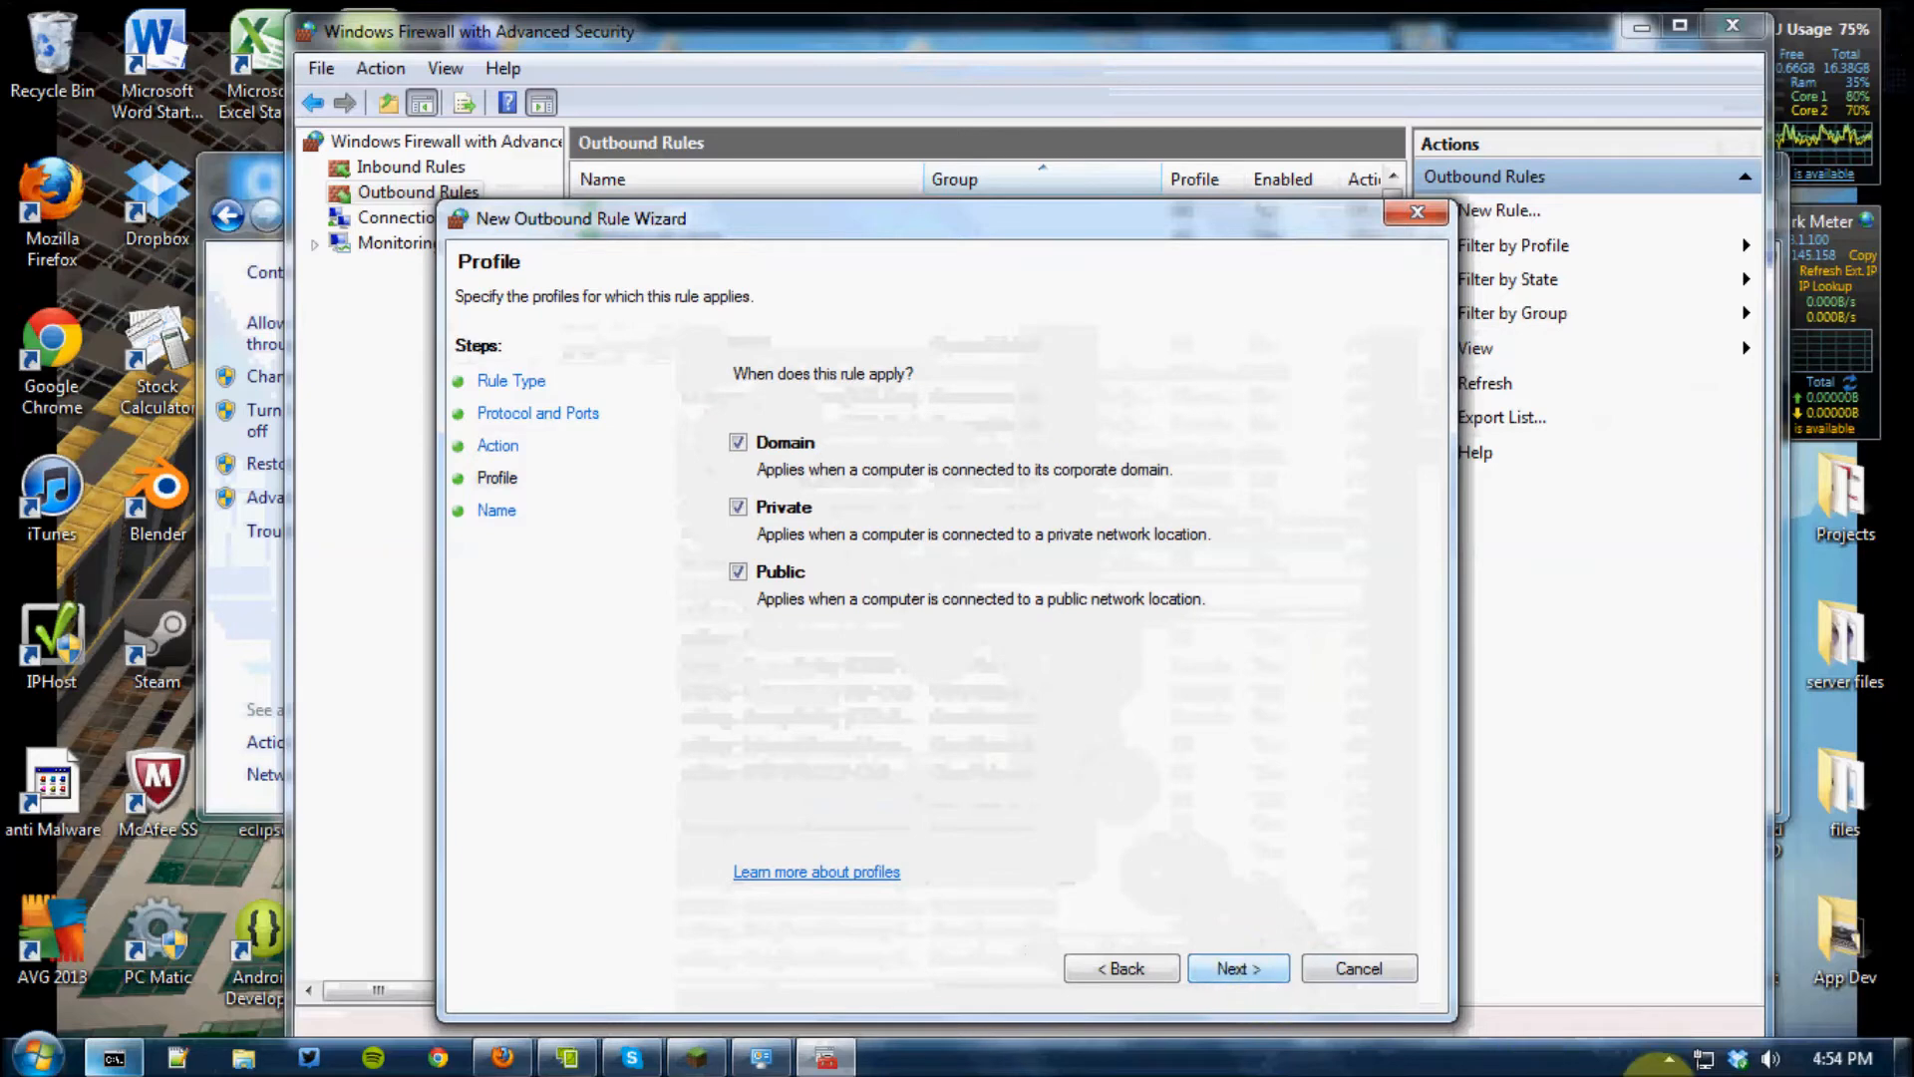
{"action": "left_click", "coordinate": [1669, 1058]}
{"action": "right_click", "coordinate": [1691, 919]}
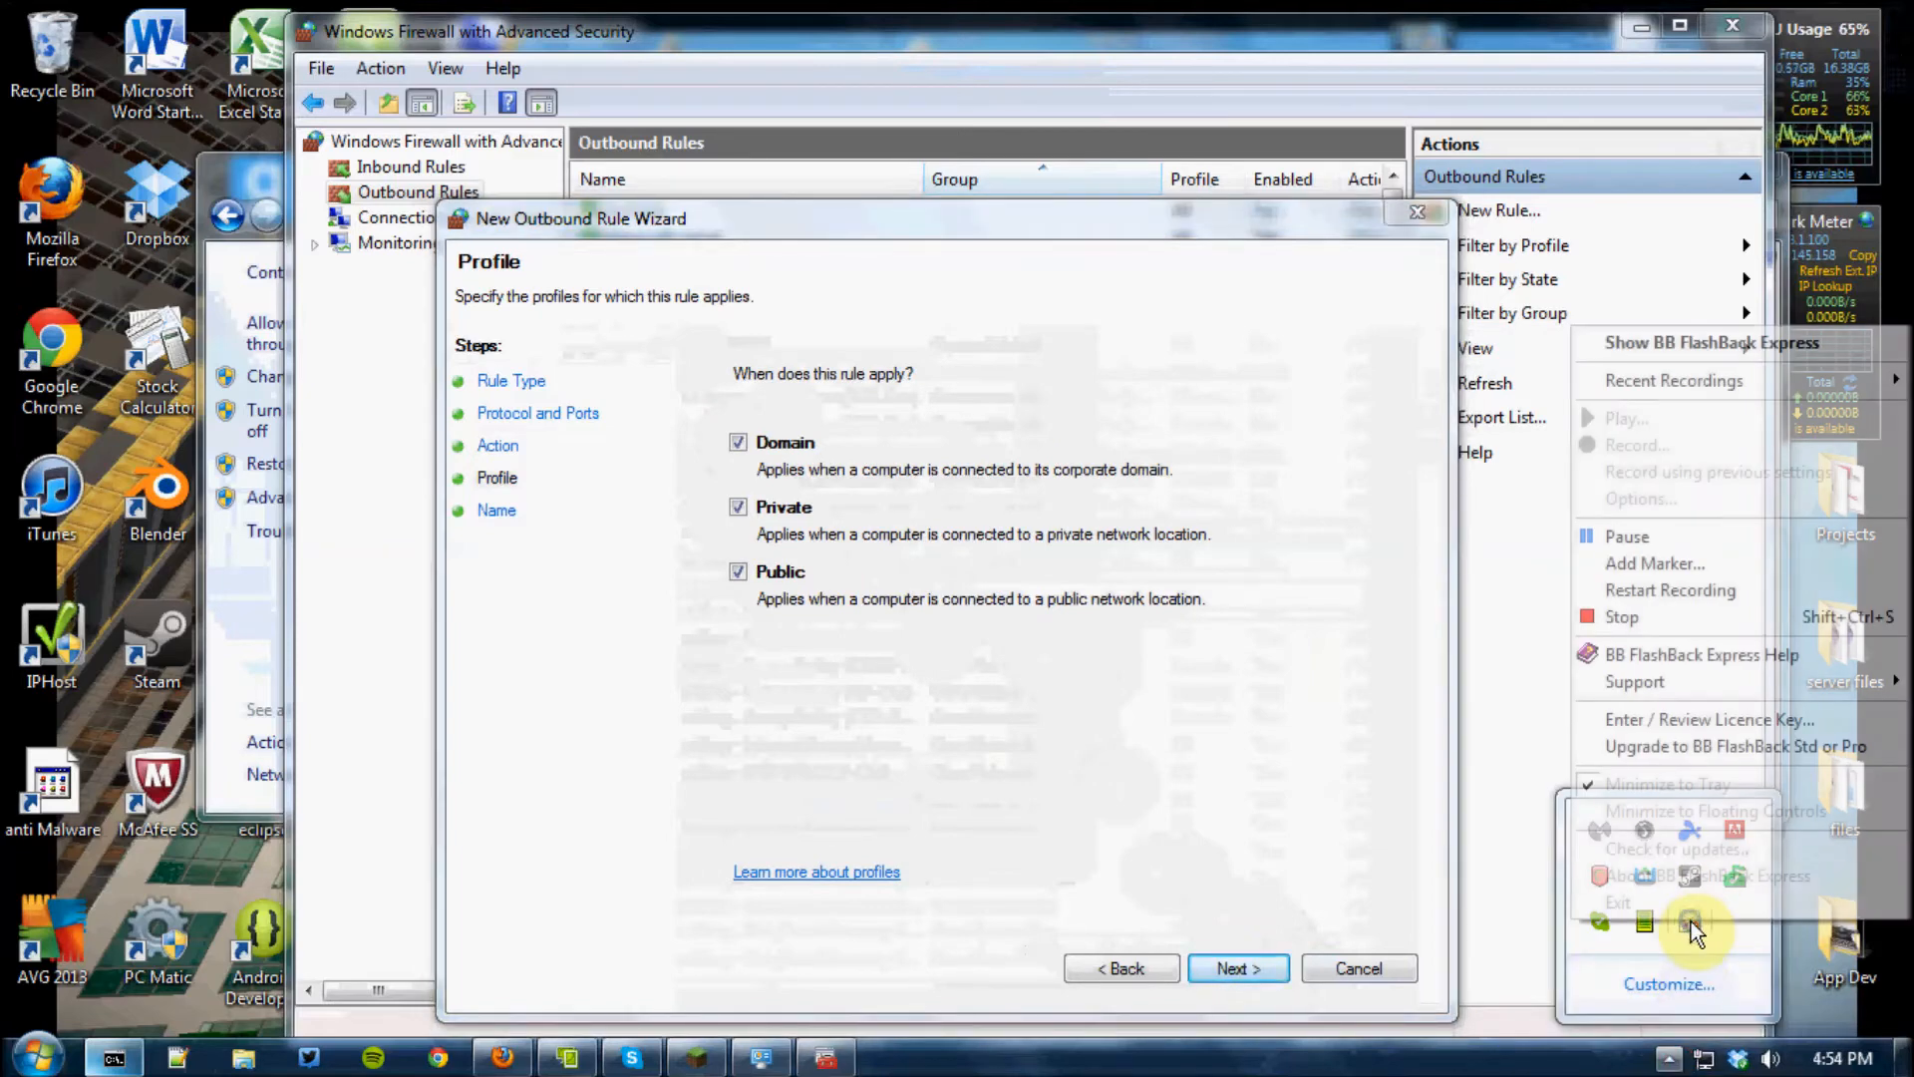
{"action": "left_click", "coordinate": [1633, 532]}
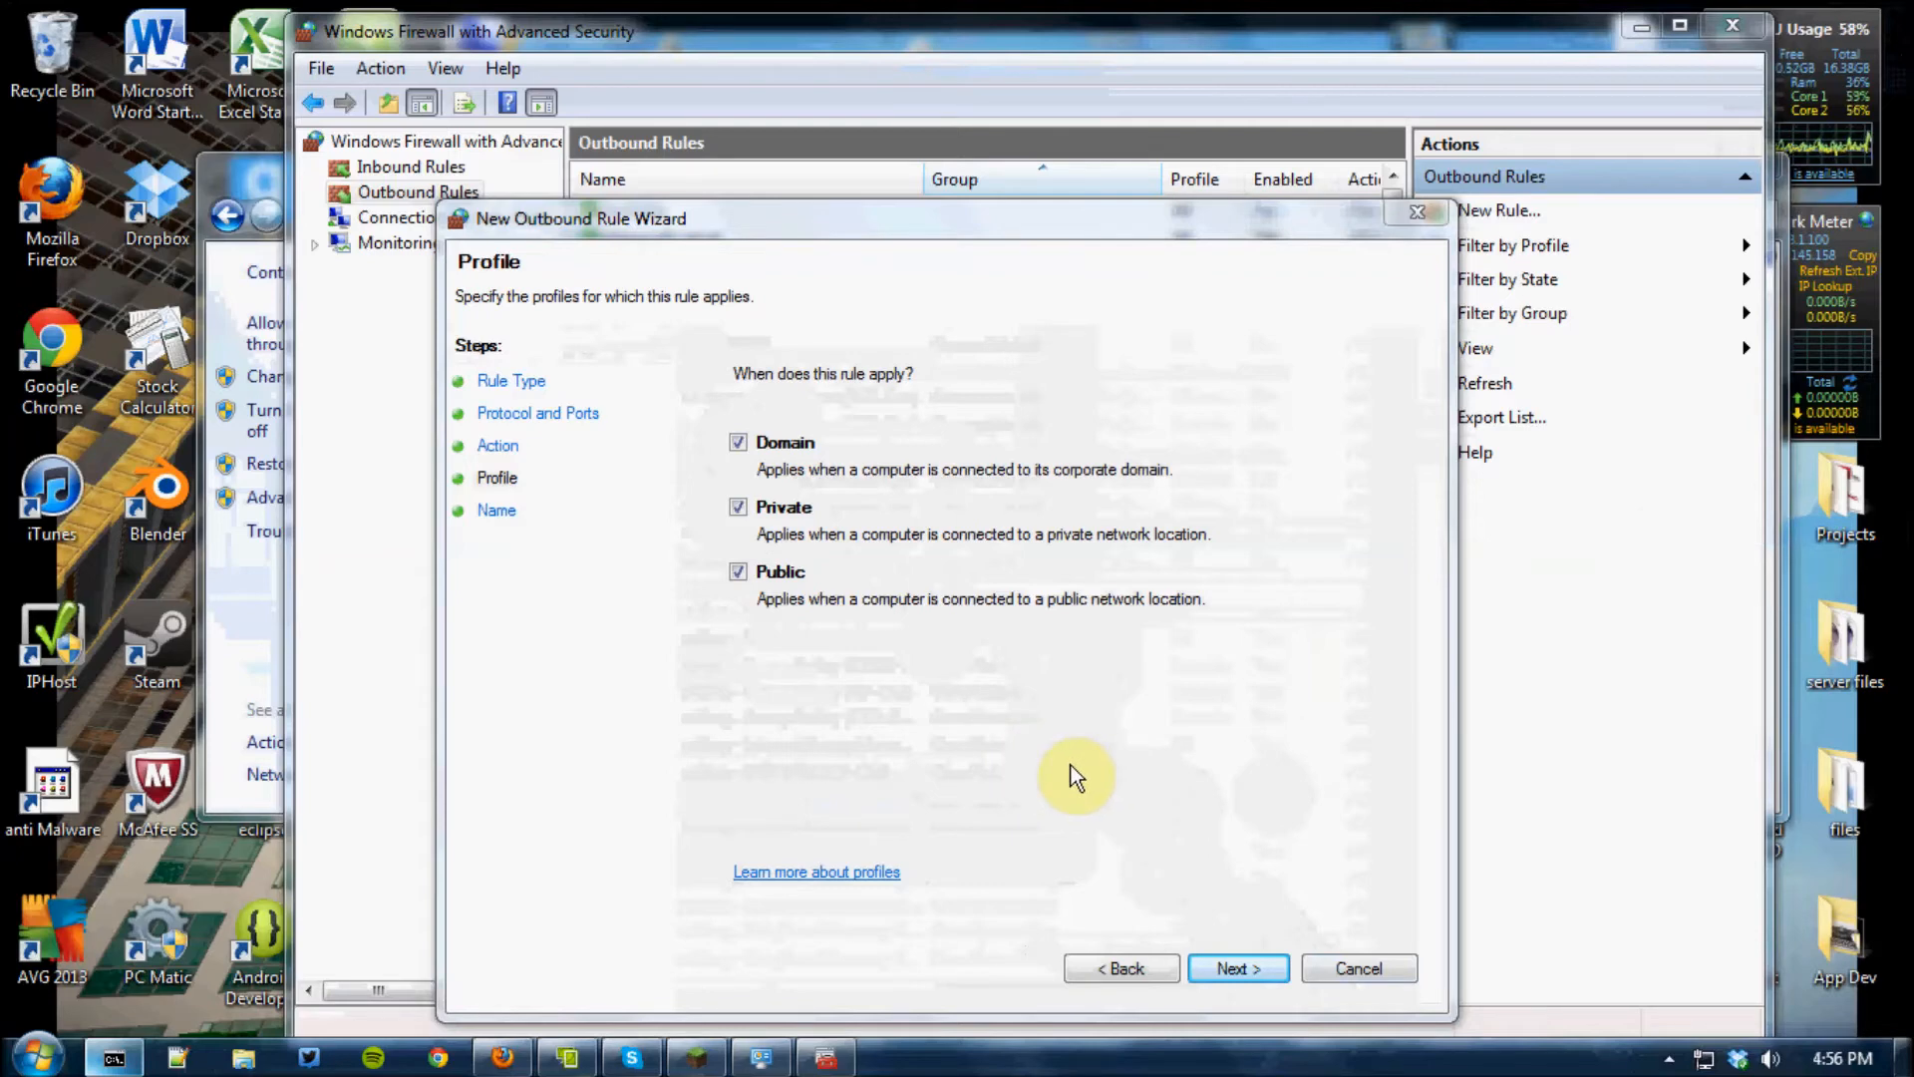
Keep the default profiles, name the outbound rule "minecraft server" with the filler description "rngfjfhgjhf", and create it
{"action": "left_click", "coordinate": [1237, 968]}
{"action": "left_click", "coordinate": [844, 495]}
{"action": "type", "text": "minexc"}
{"action": "key", "text": "BackSpace"}
{"action": "type", "text": "cra"}
{"action": "type", "text": "erver"}
{"action": "left_click", "coordinate": [903, 591]}
{"action": "type", "text": "rngfjfhgjhf"}
{"action": "left_click", "coordinate": [1240, 963]}
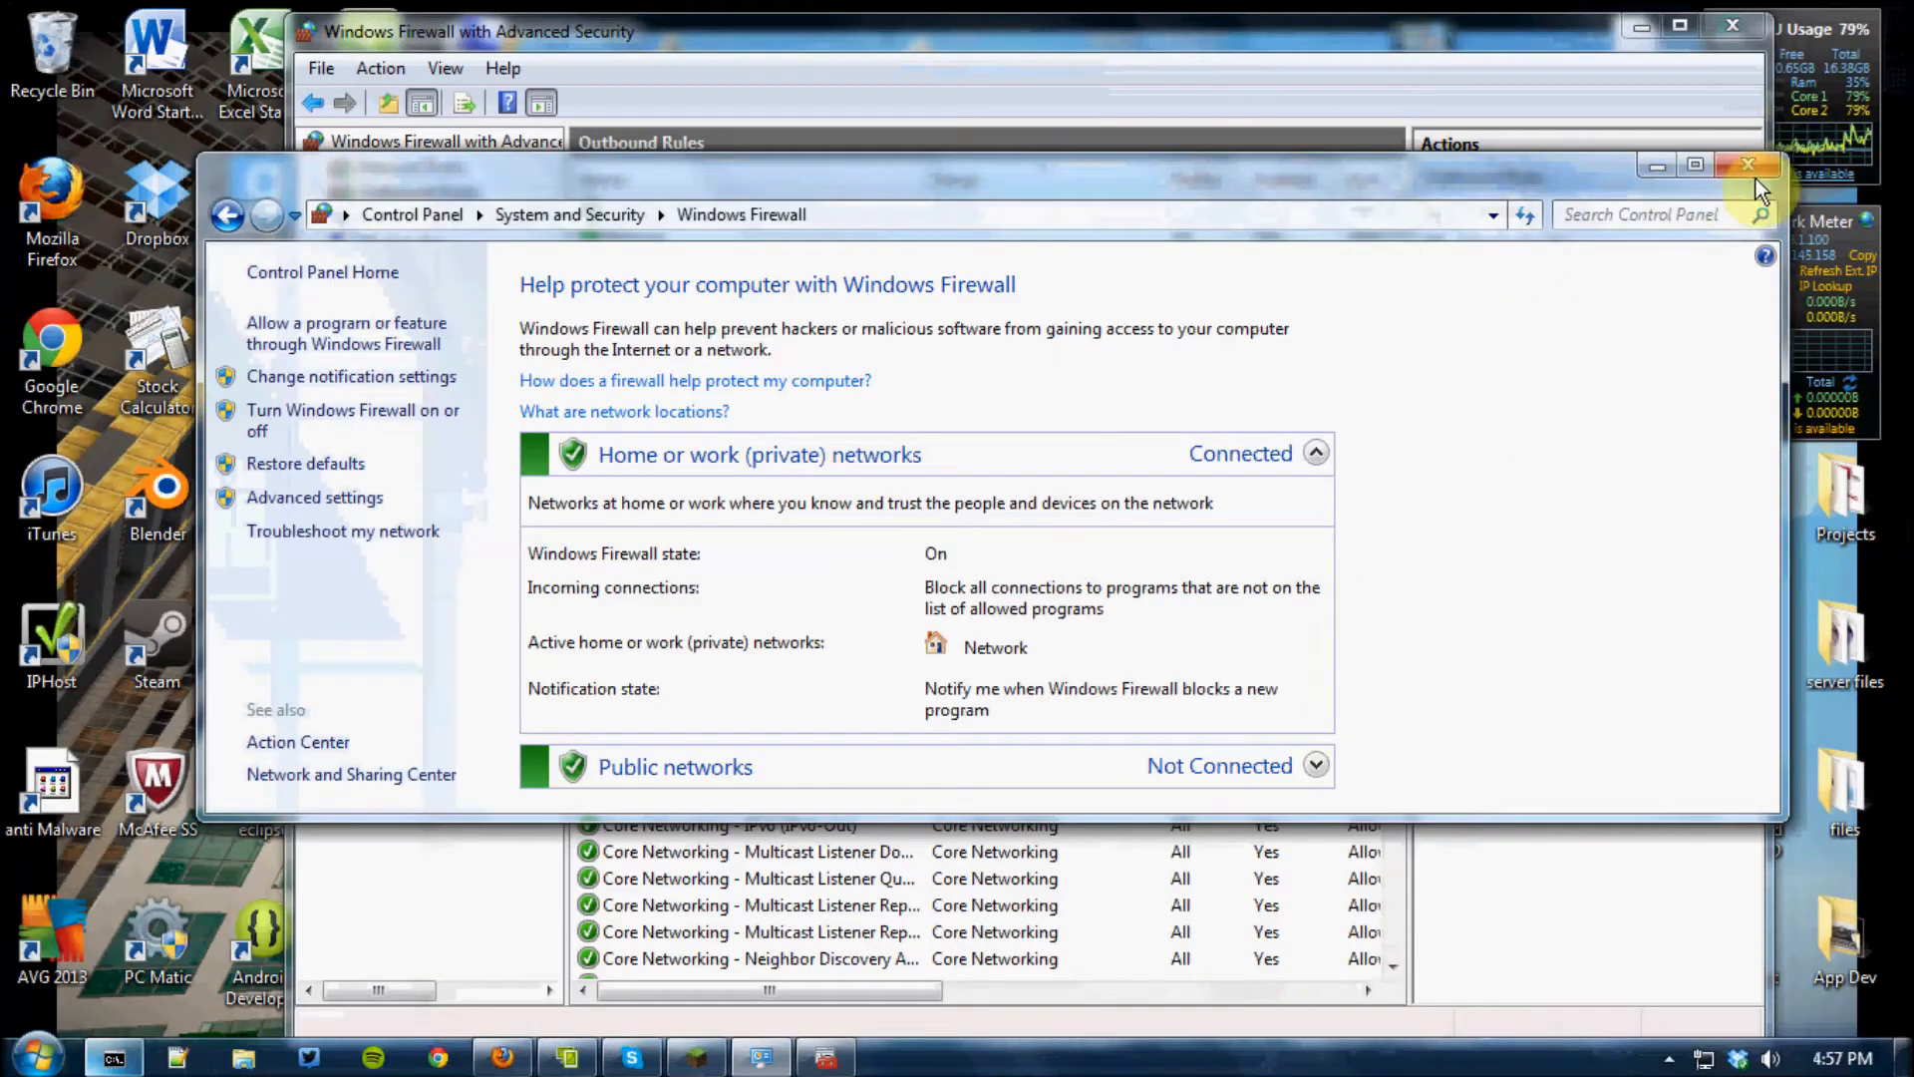
Start a new inbound firewall rule of type Port, using TCP and the specific local port 8123
{"action": "left_click", "coordinate": [1284, 26]}
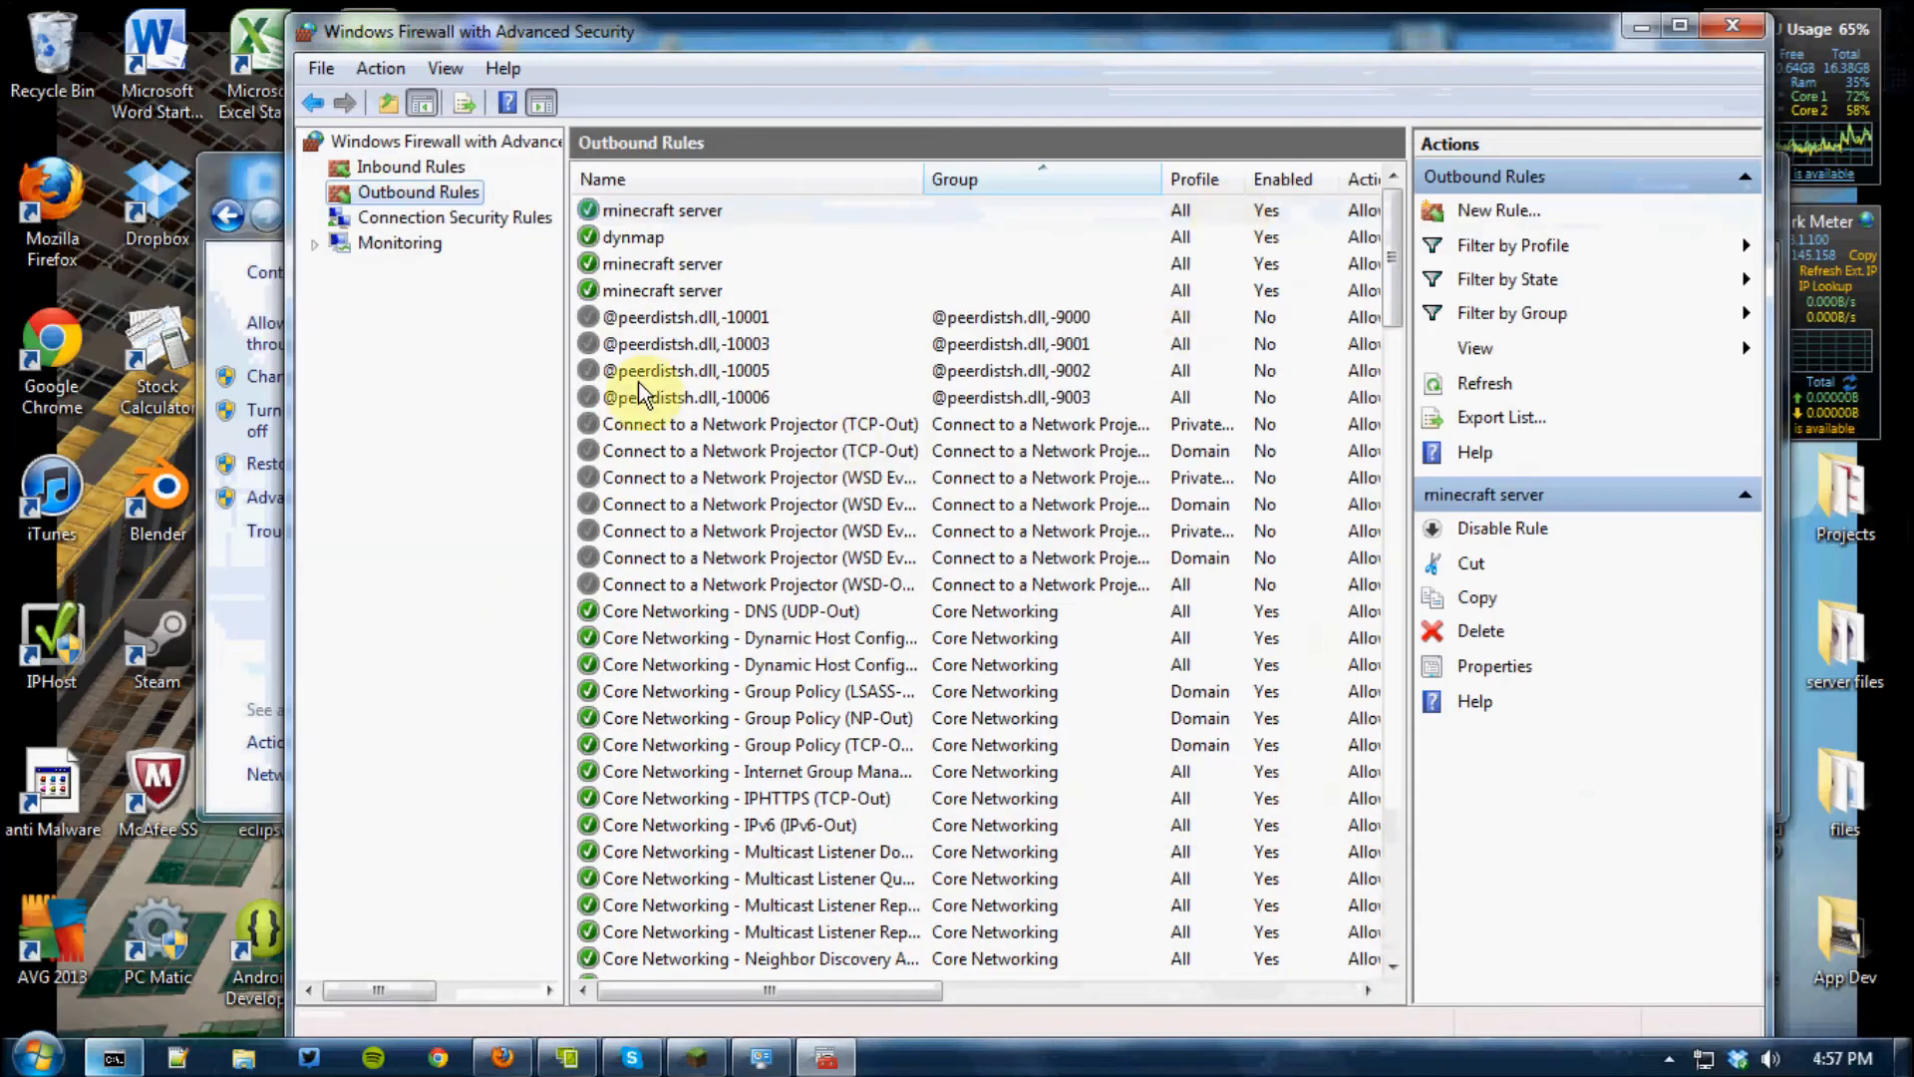
{"action": "left_click", "coordinate": [403, 171]}
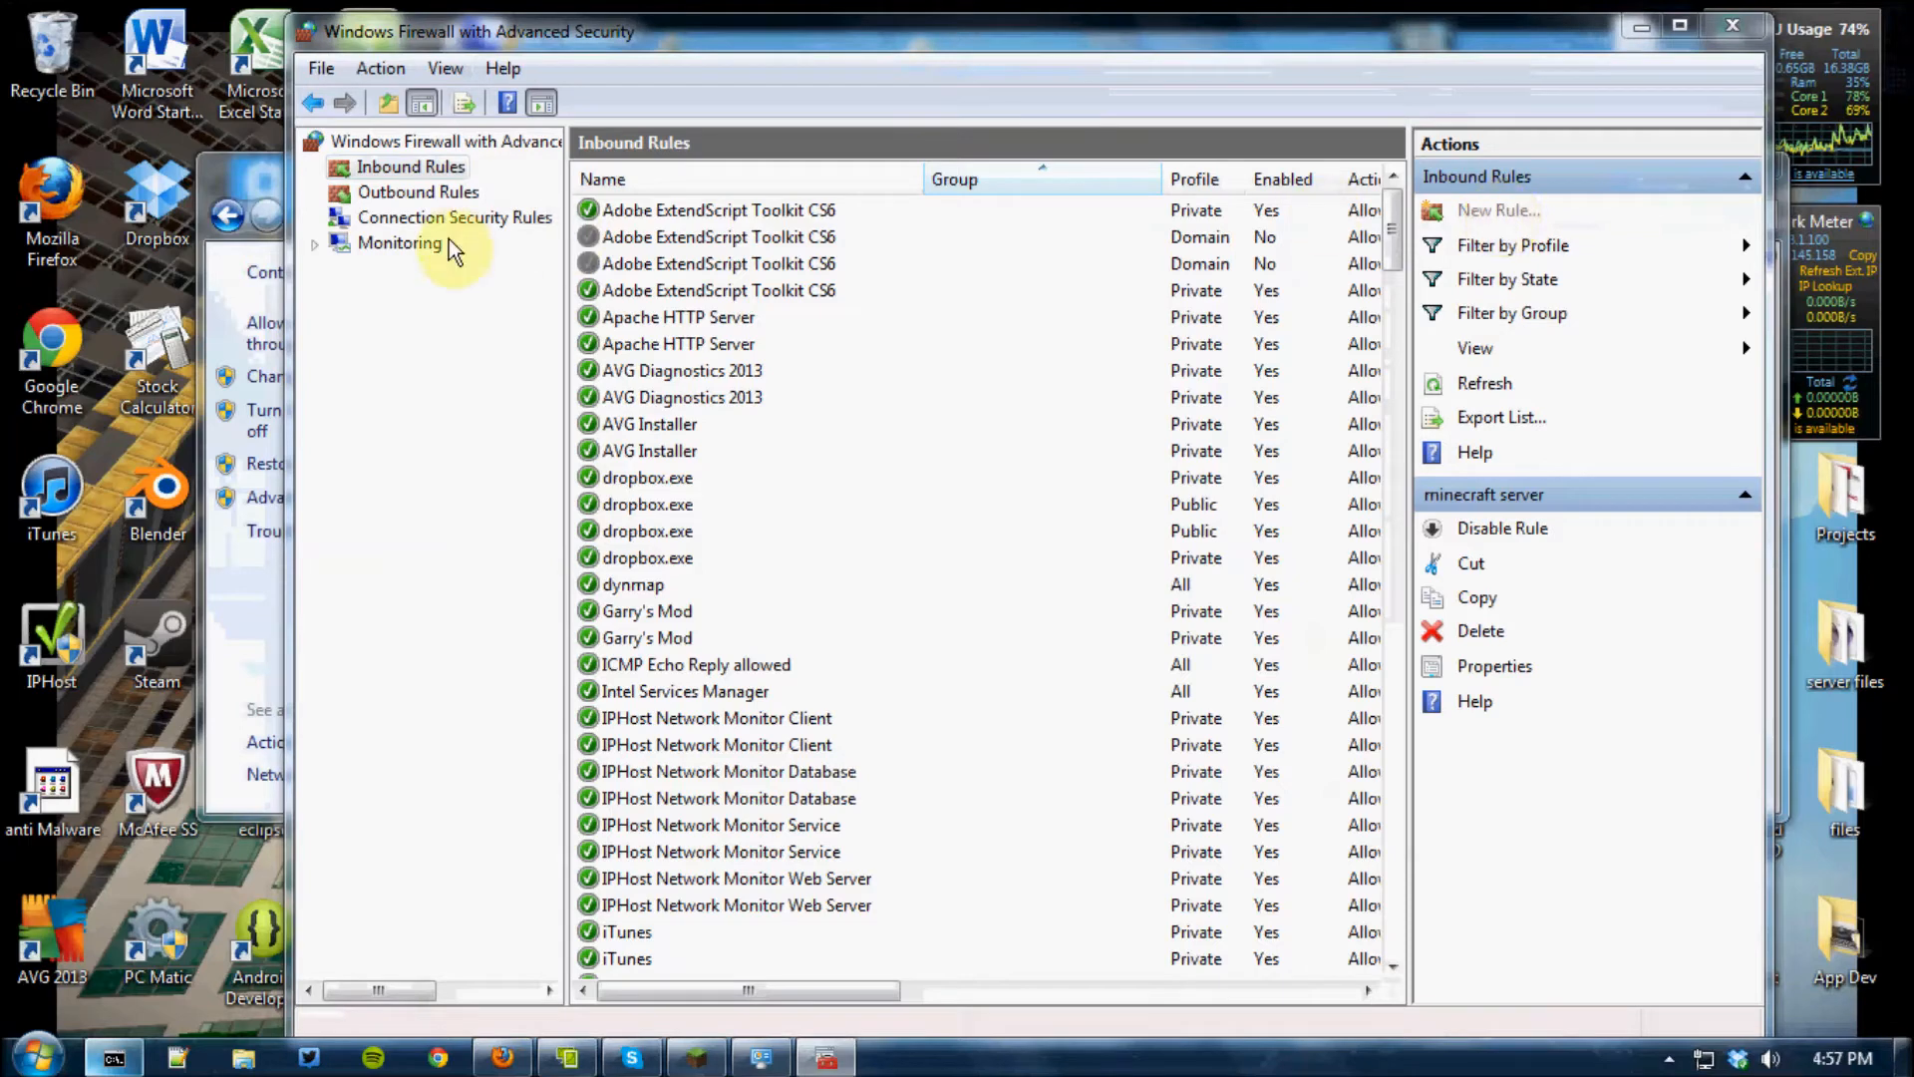
{"action": "left_click", "coordinate": [375, 391]}
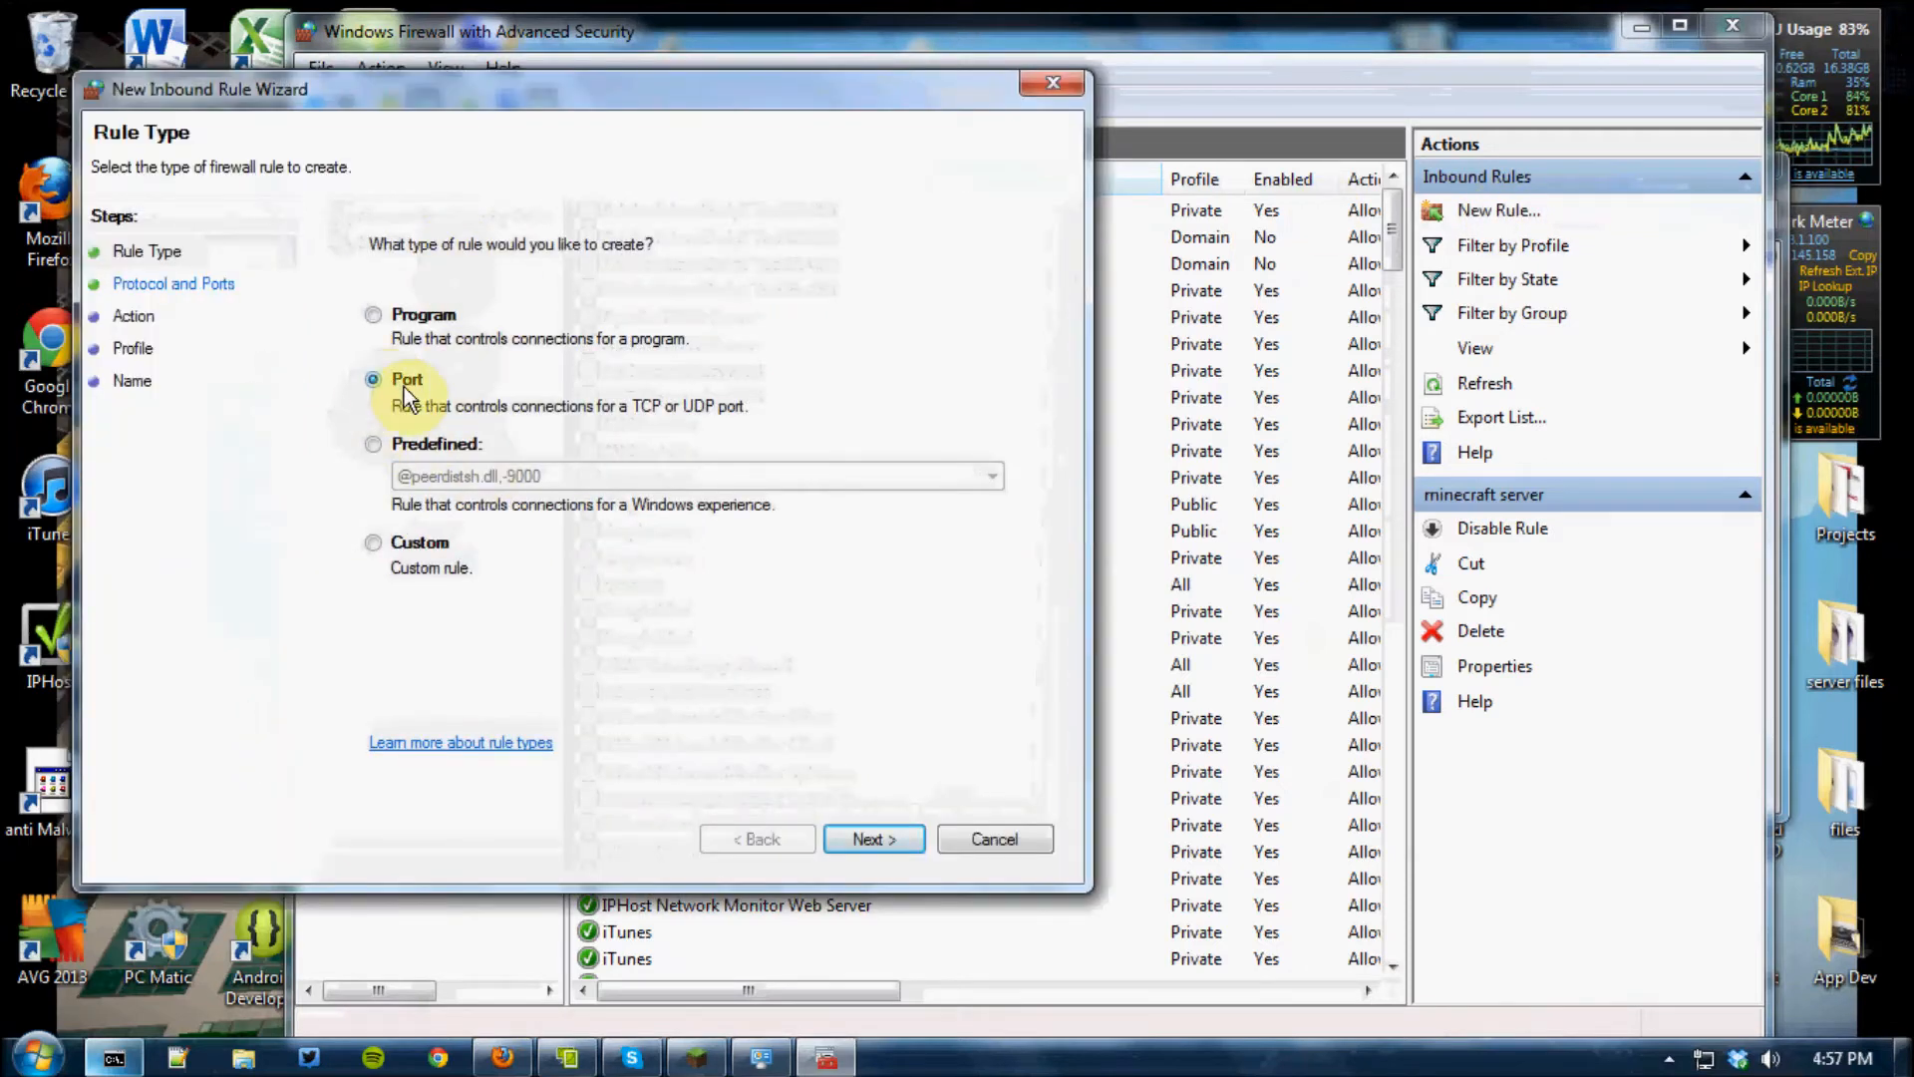
{"action": "left_click", "coordinate": [174, 285]}
{"action": "left_click", "coordinate": [701, 475]}
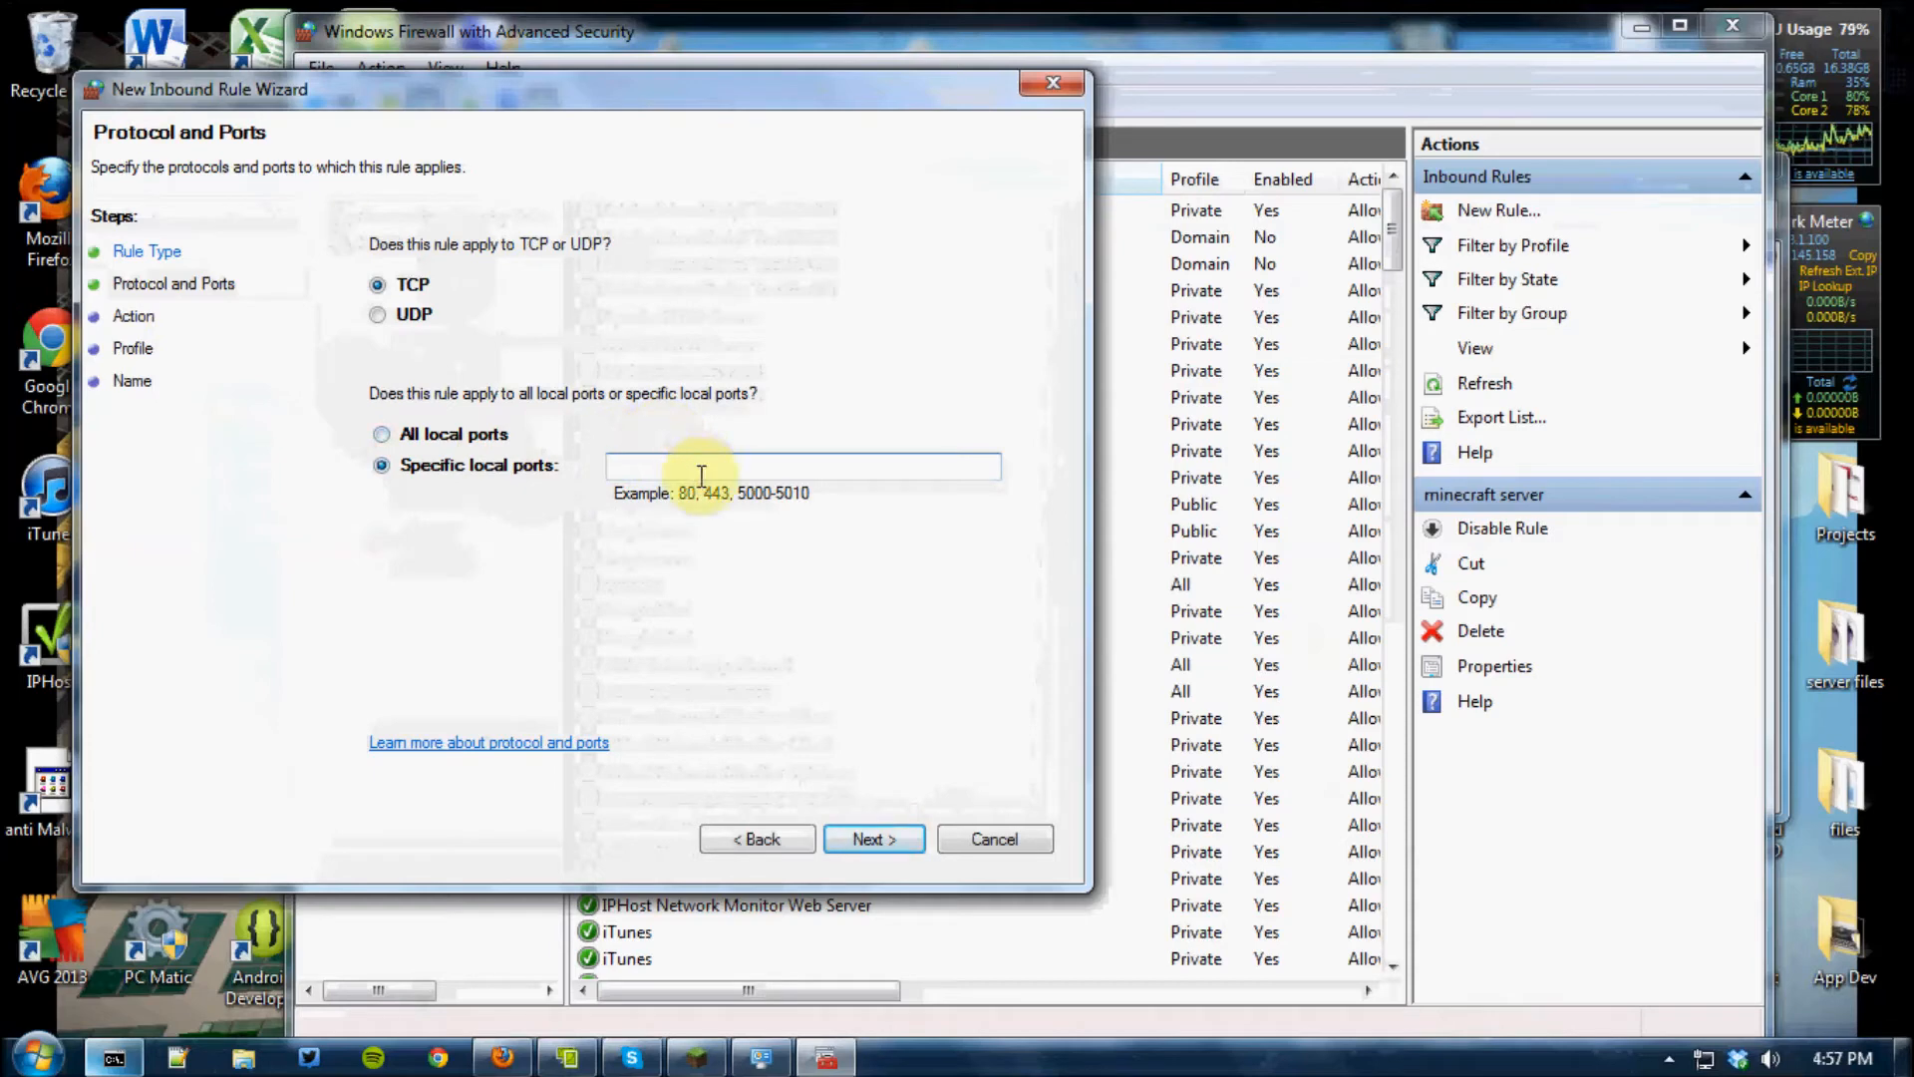
{"action": "type", "text": "8123"}
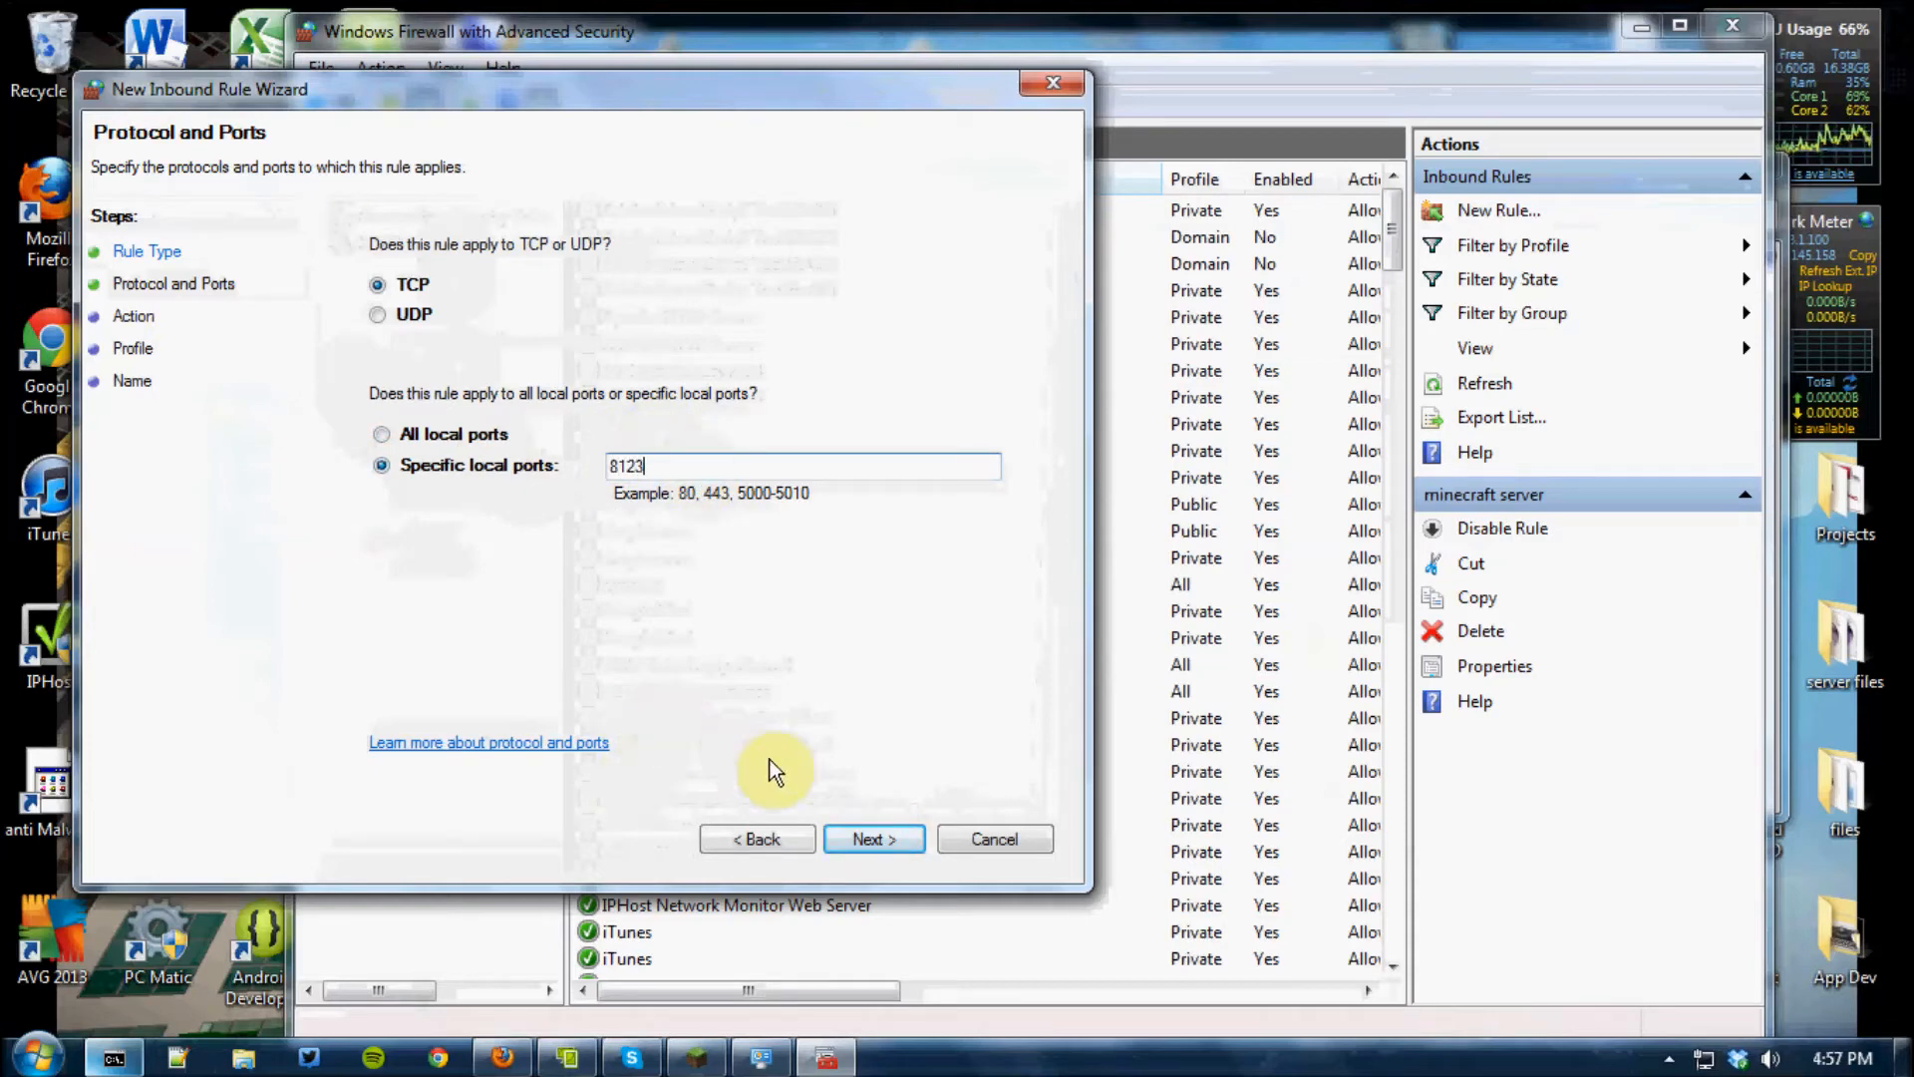
Accept Allow the connection and the default profiles for the port 8123 inbound rule
{"action": "left_click", "coordinate": [889, 840]}
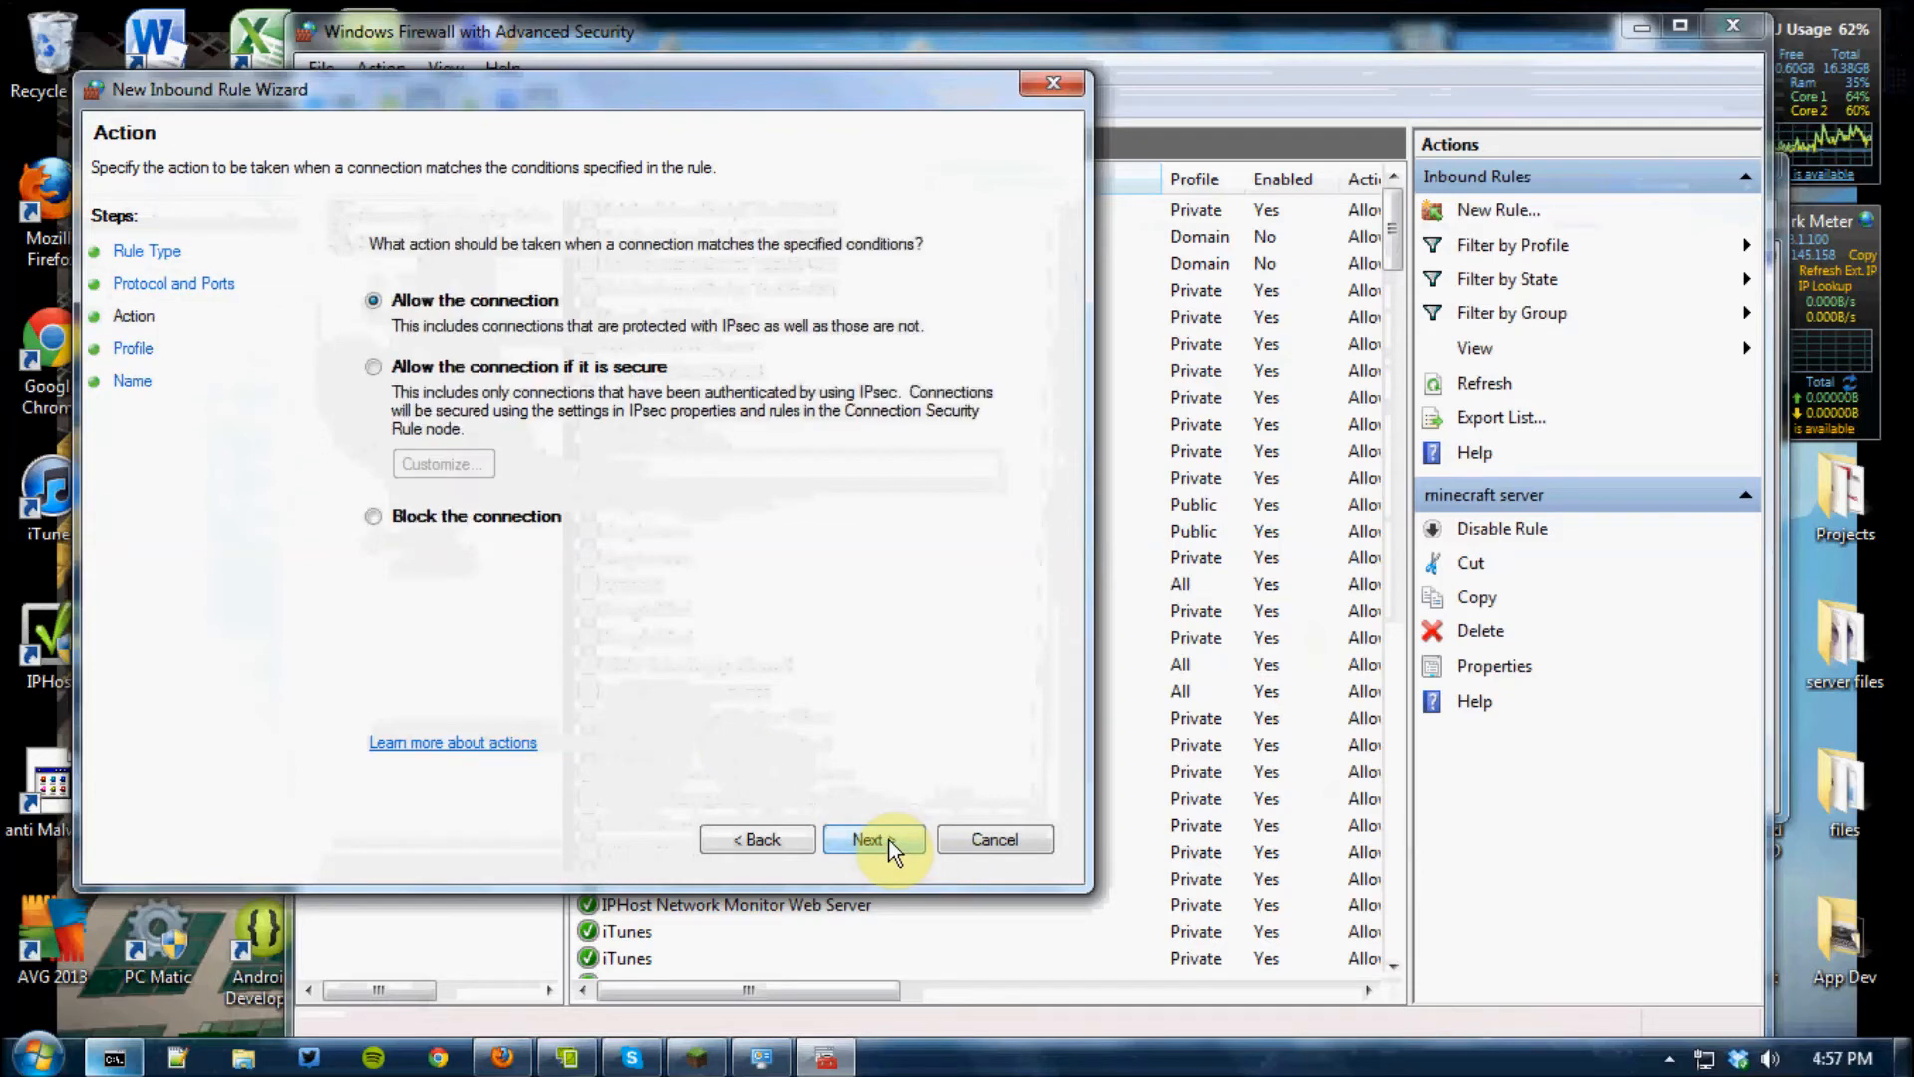
{"action": "left_click", "coordinate": [889, 840]}
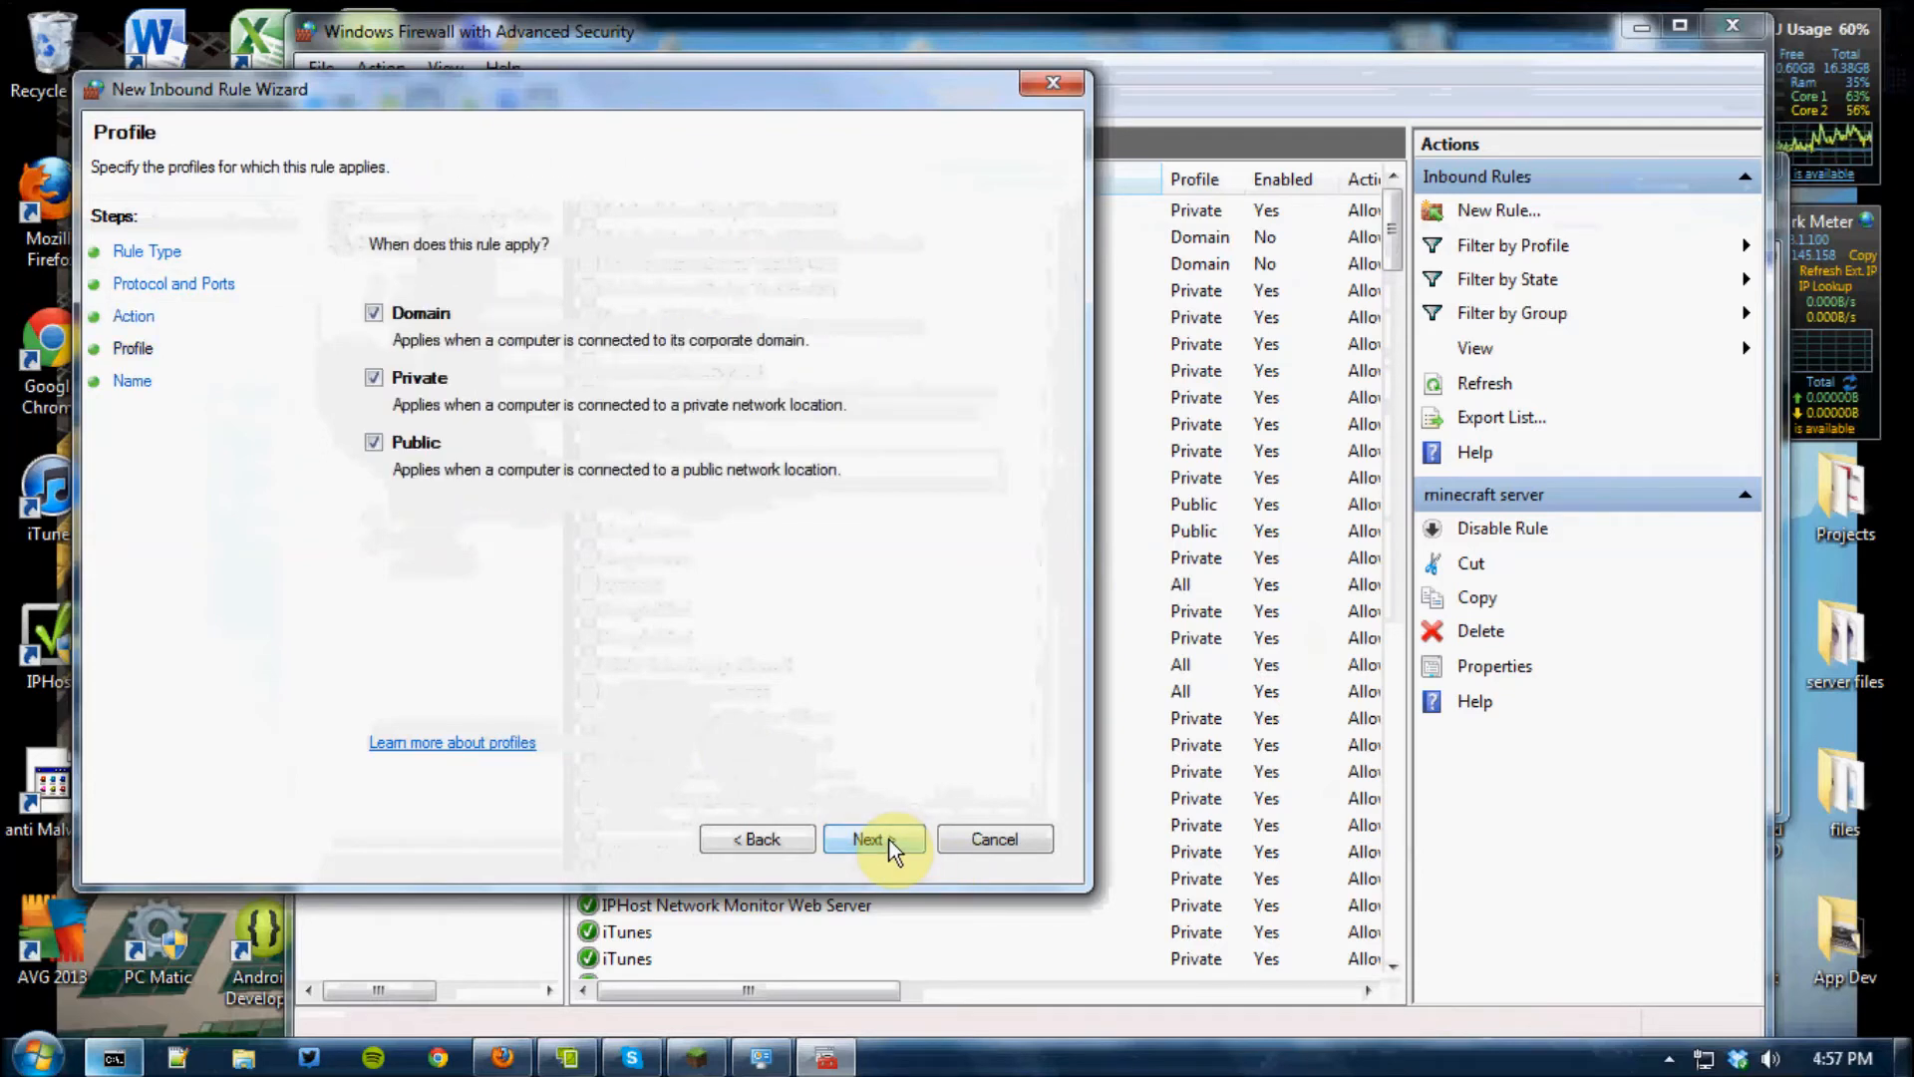
{"action": "left_click", "coordinate": [890, 839]}
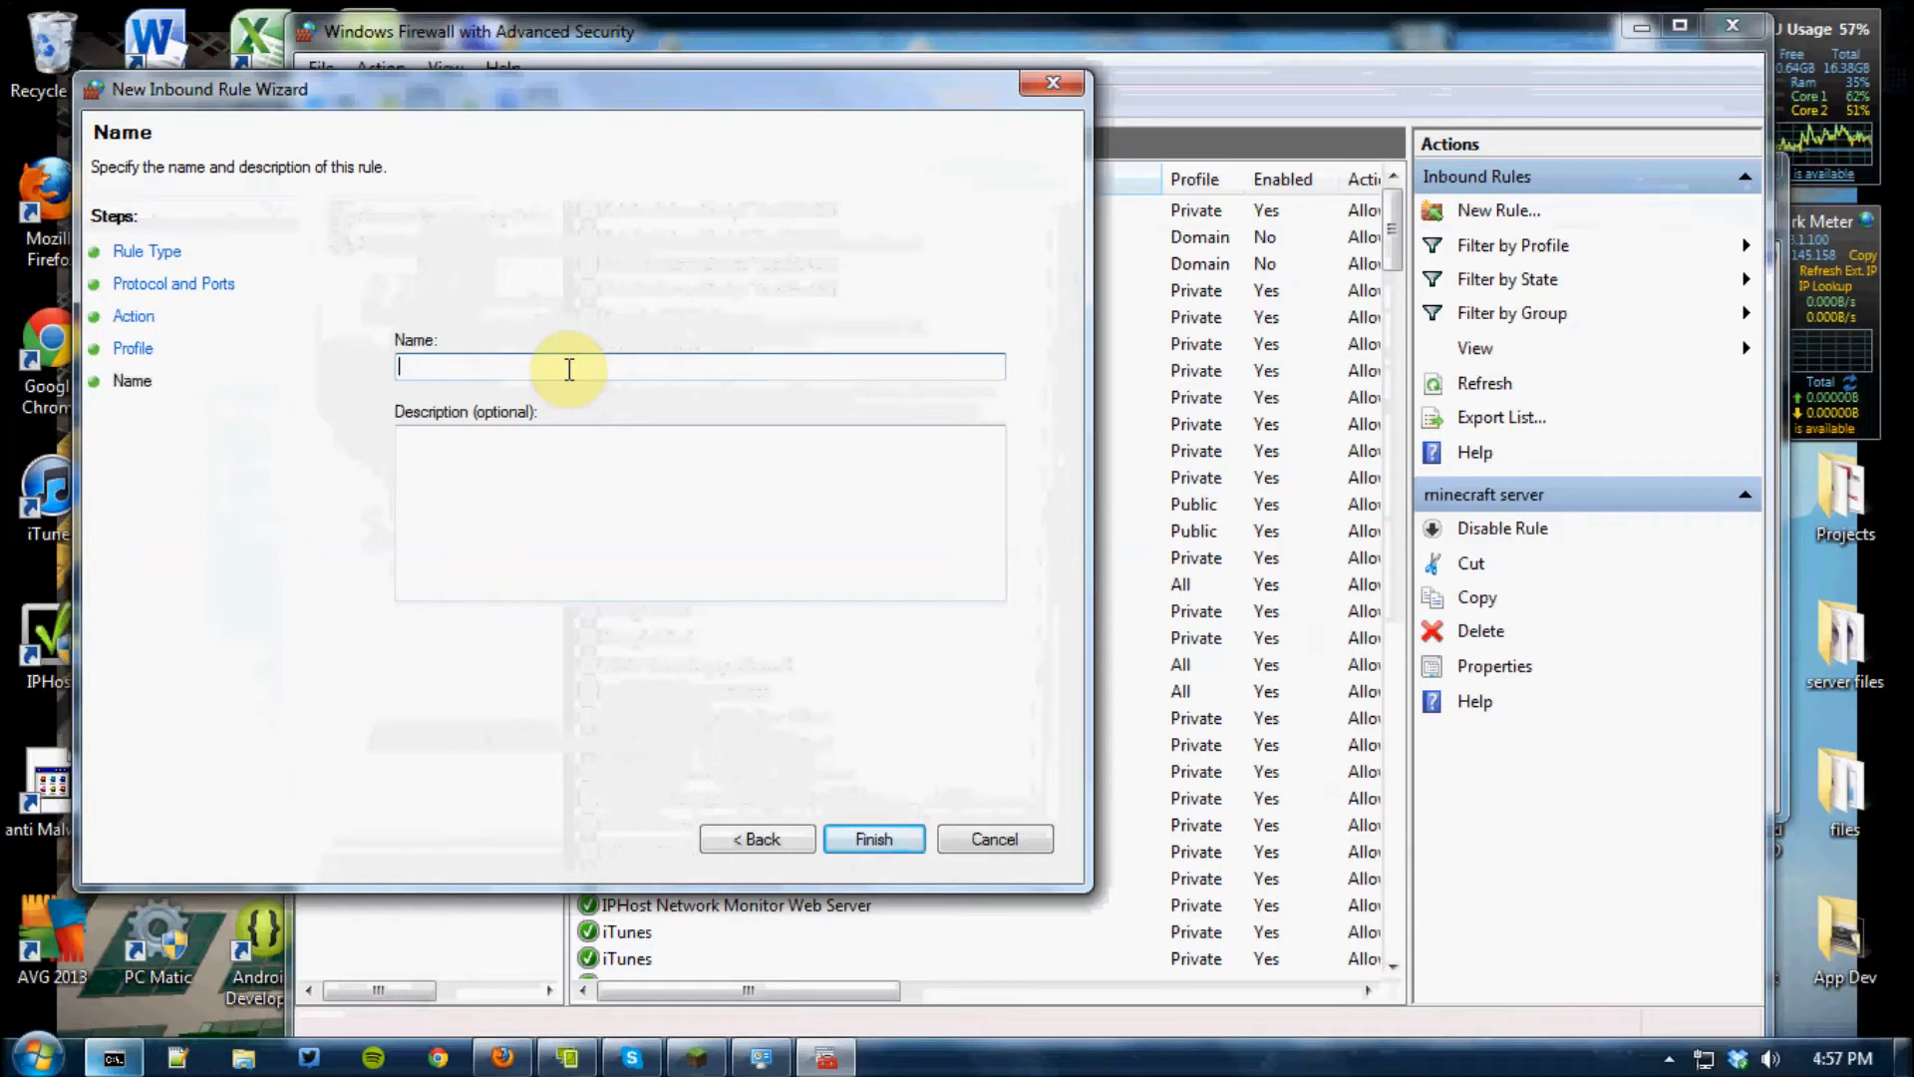
Name the inbound rule "dynmap", enter the filler description "grghghfhh", and create the rule
{"action": "type", "text": "dynmap"}
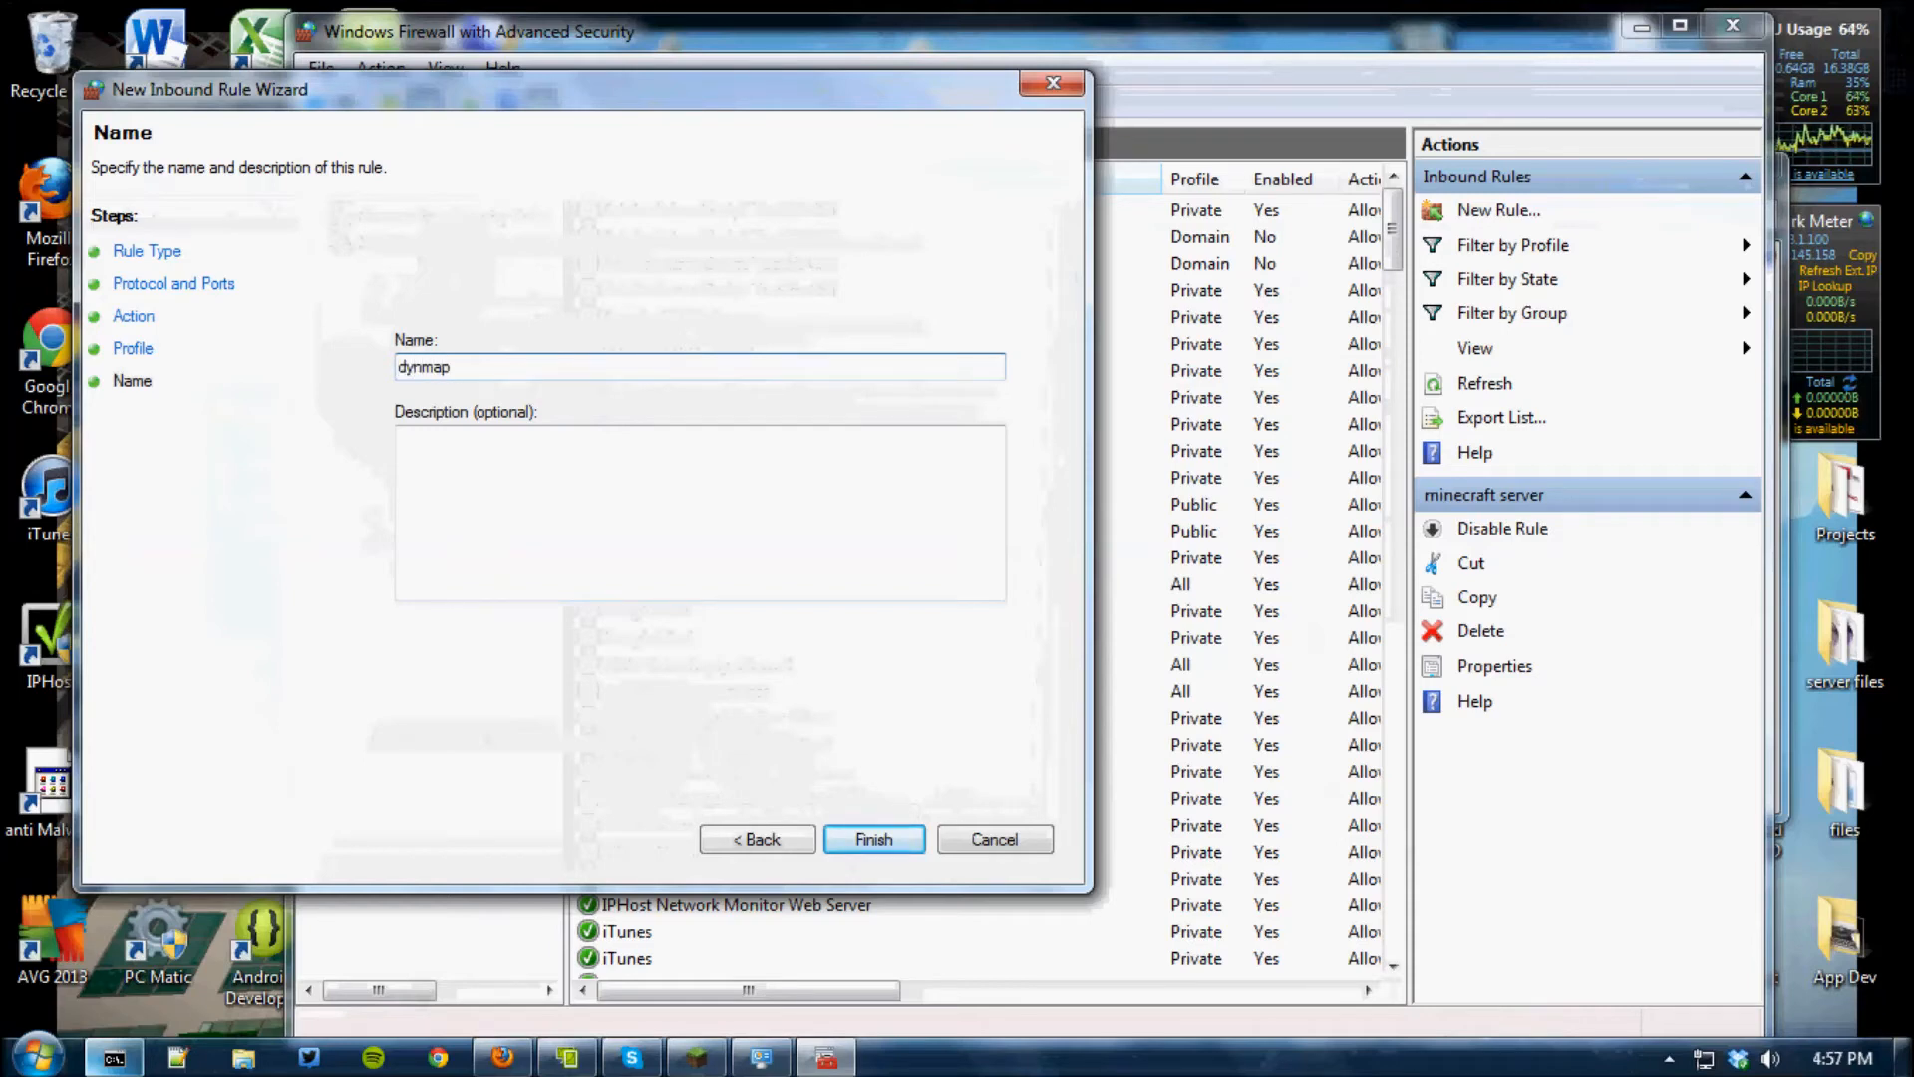
{"action": "left_click", "coordinate": [519, 439]}
{"action": "type", "text": "grghghfhh"}
{"action": "left_click", "coordinate": [873, 838]}
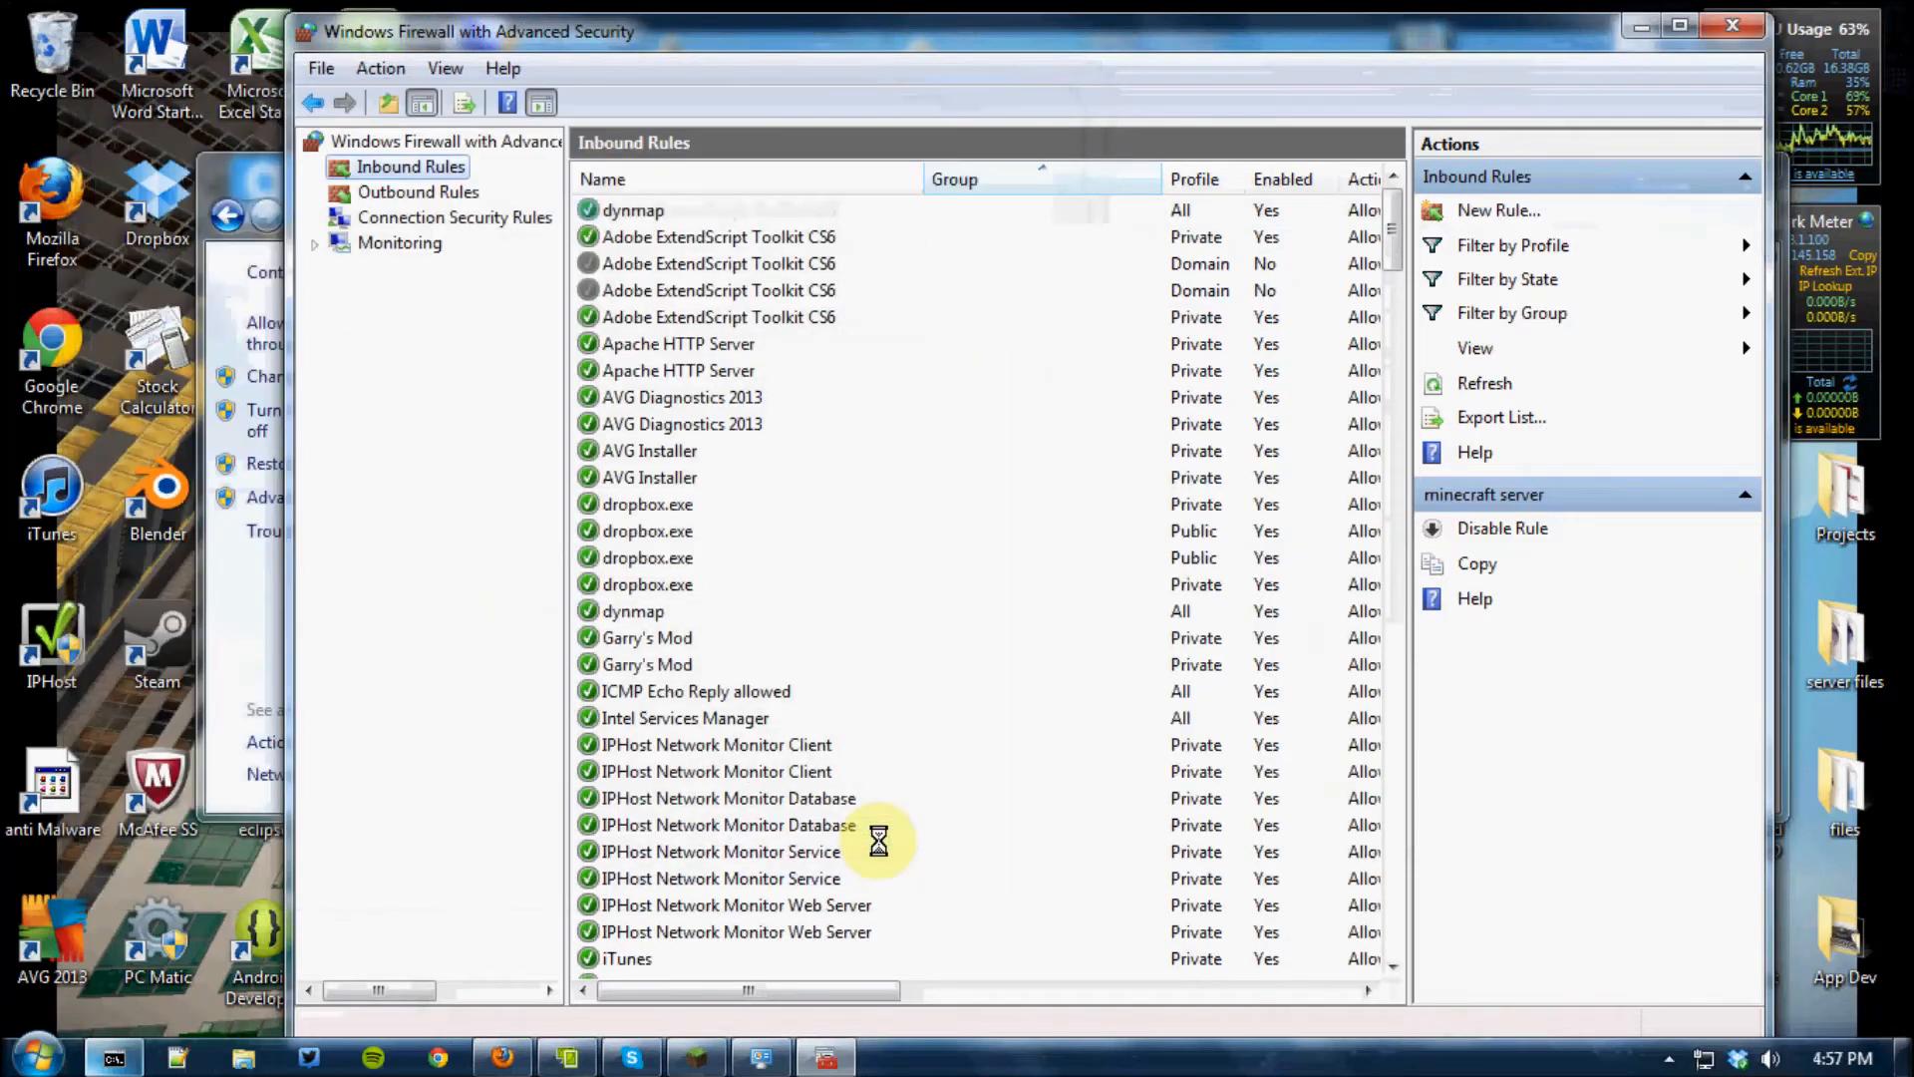
Start a new outbound firewall rule of type Port, using TCP and the specific remote port 8123
{"action": "left_click", "coordinate": [413, 191]}
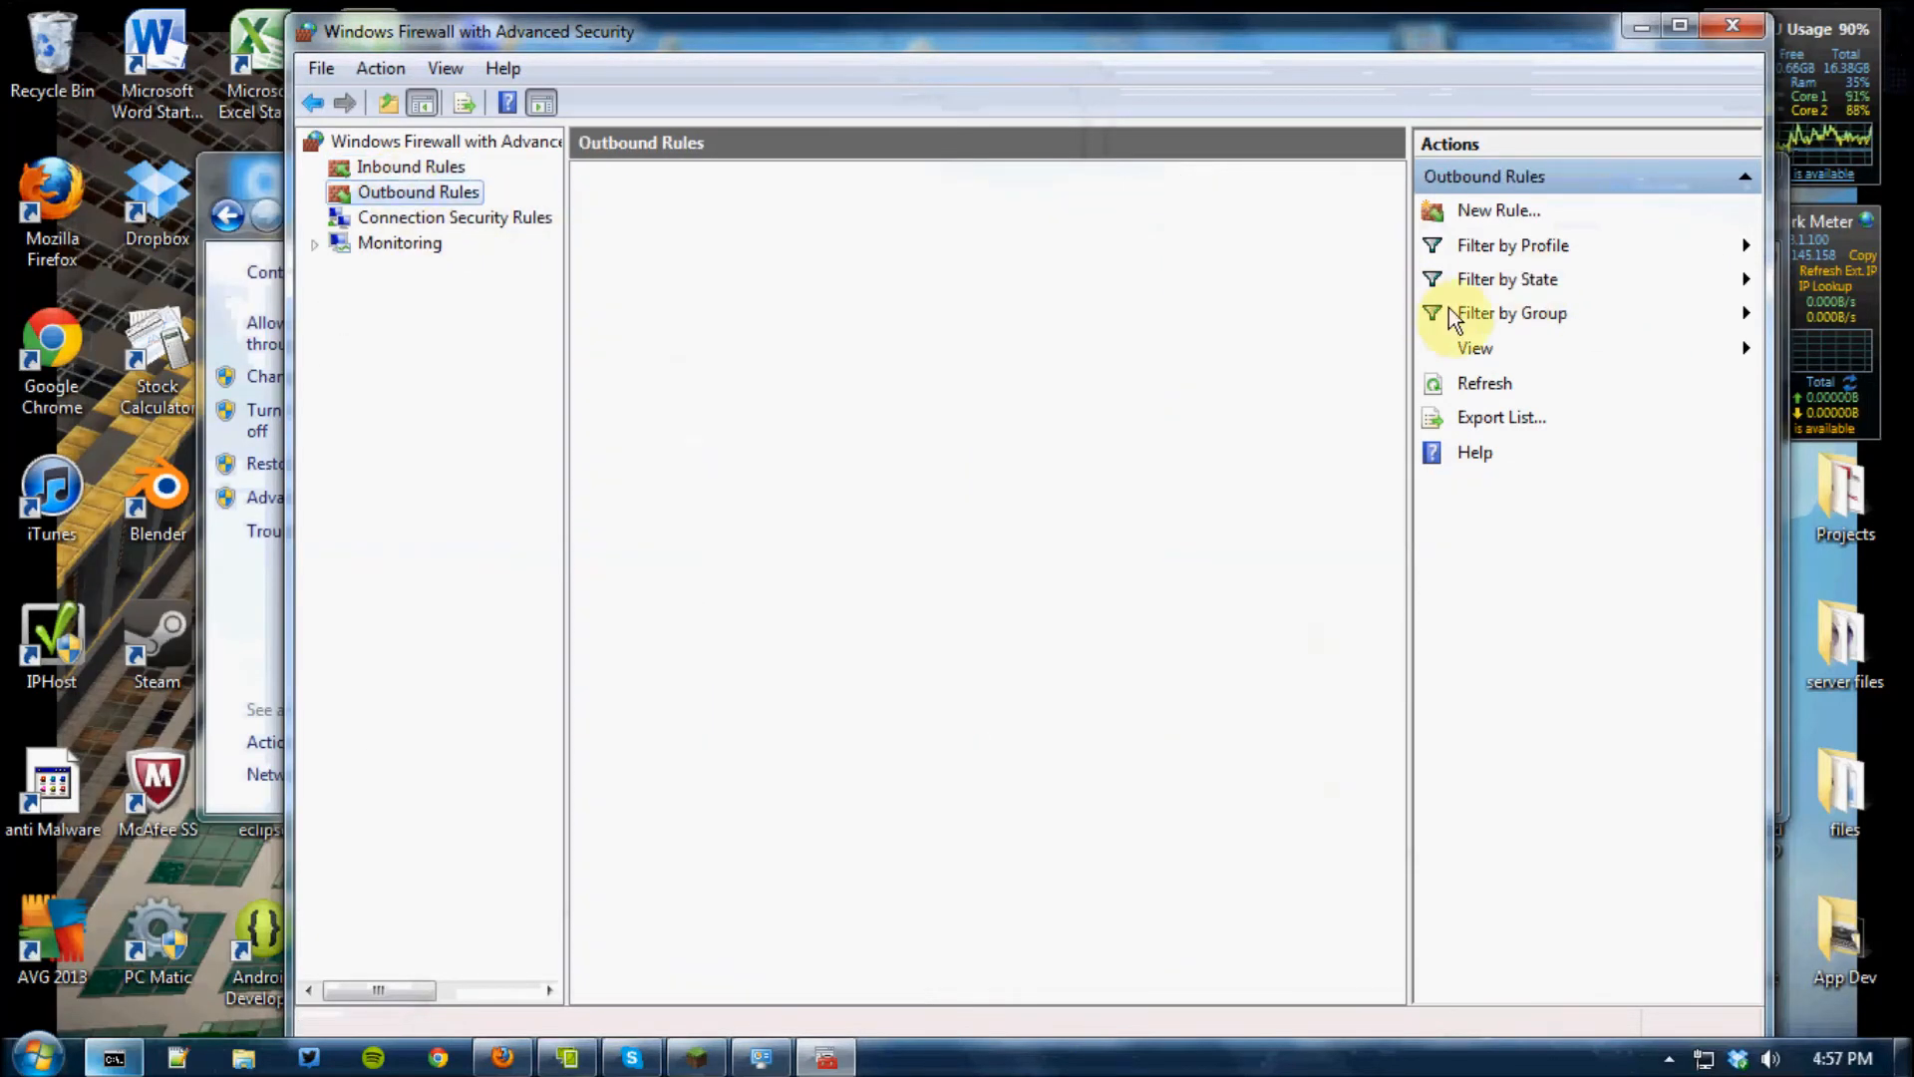
{"action": "left_click", "coordinate": [1526, 215]}
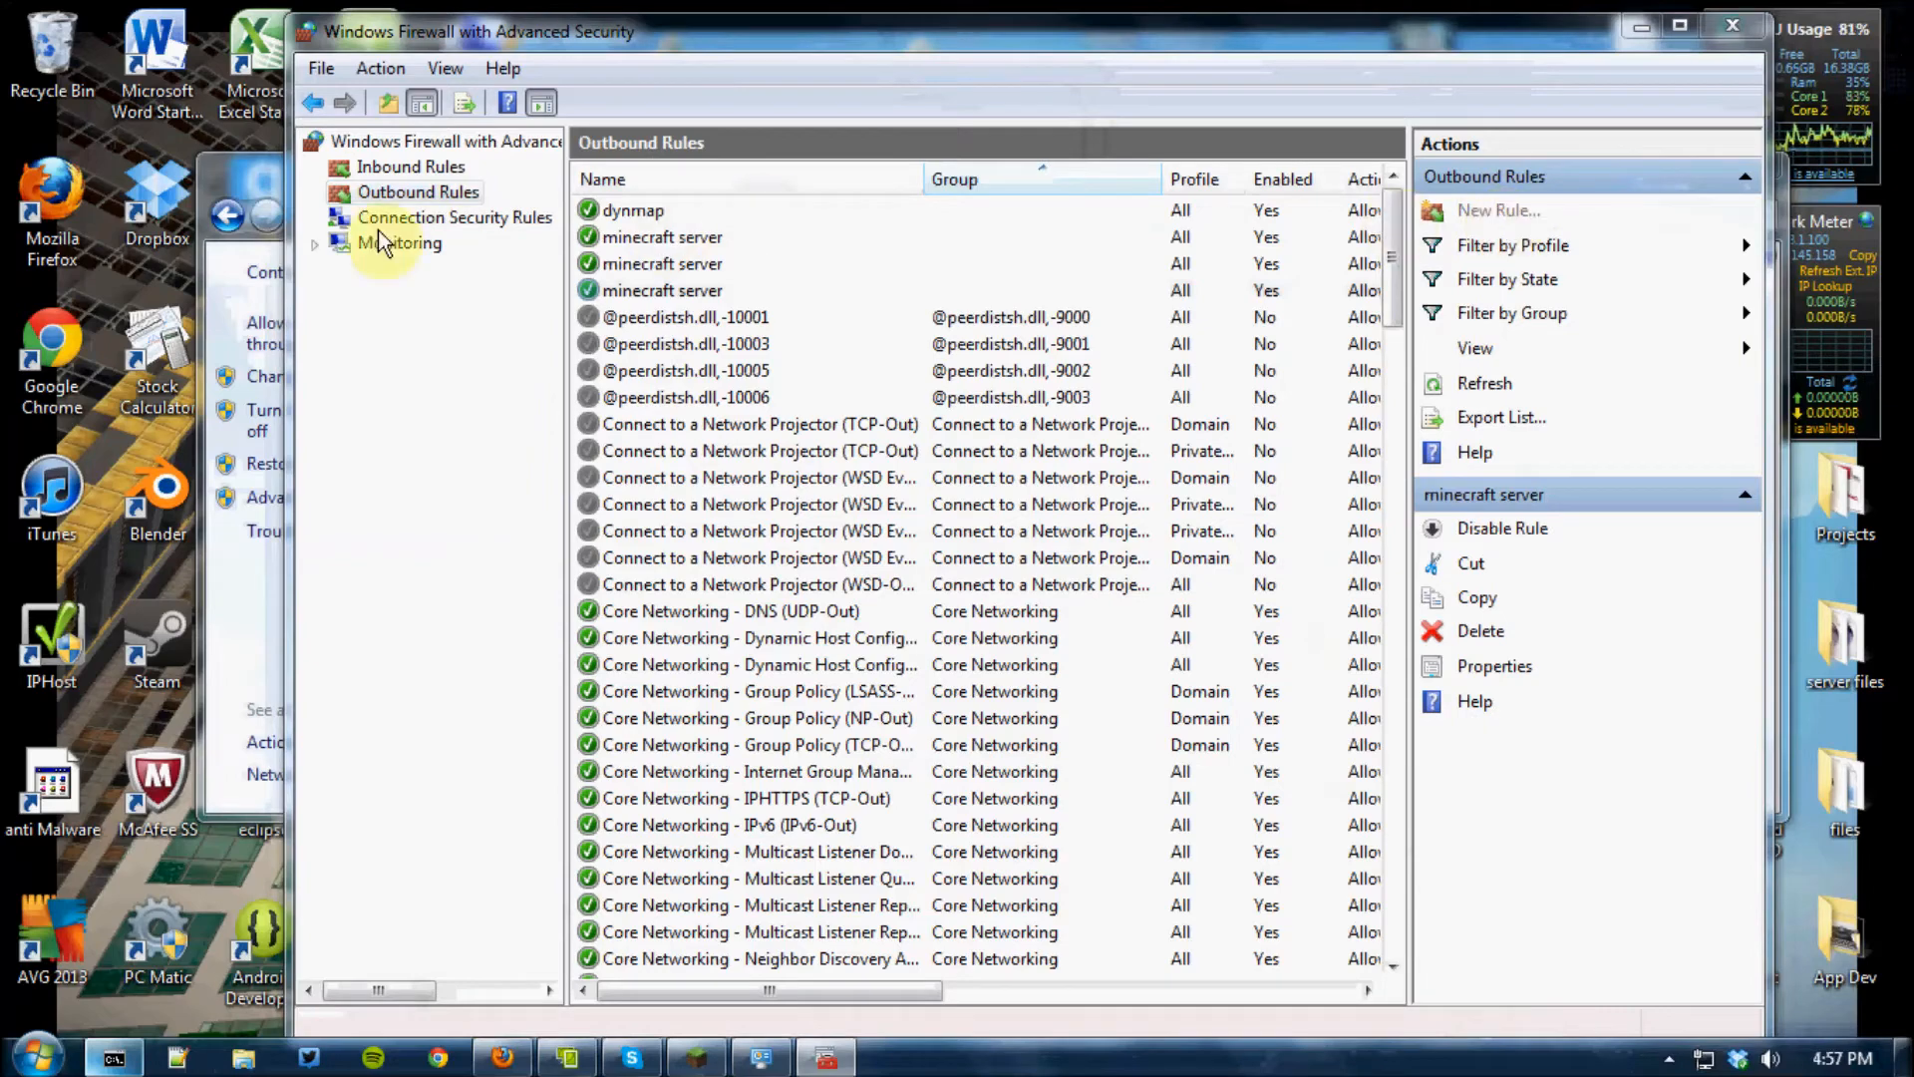
{"action": "left_click", "coordinate": [408, 415]}
{"action": "left_click", "coordinate": [165, 318]}
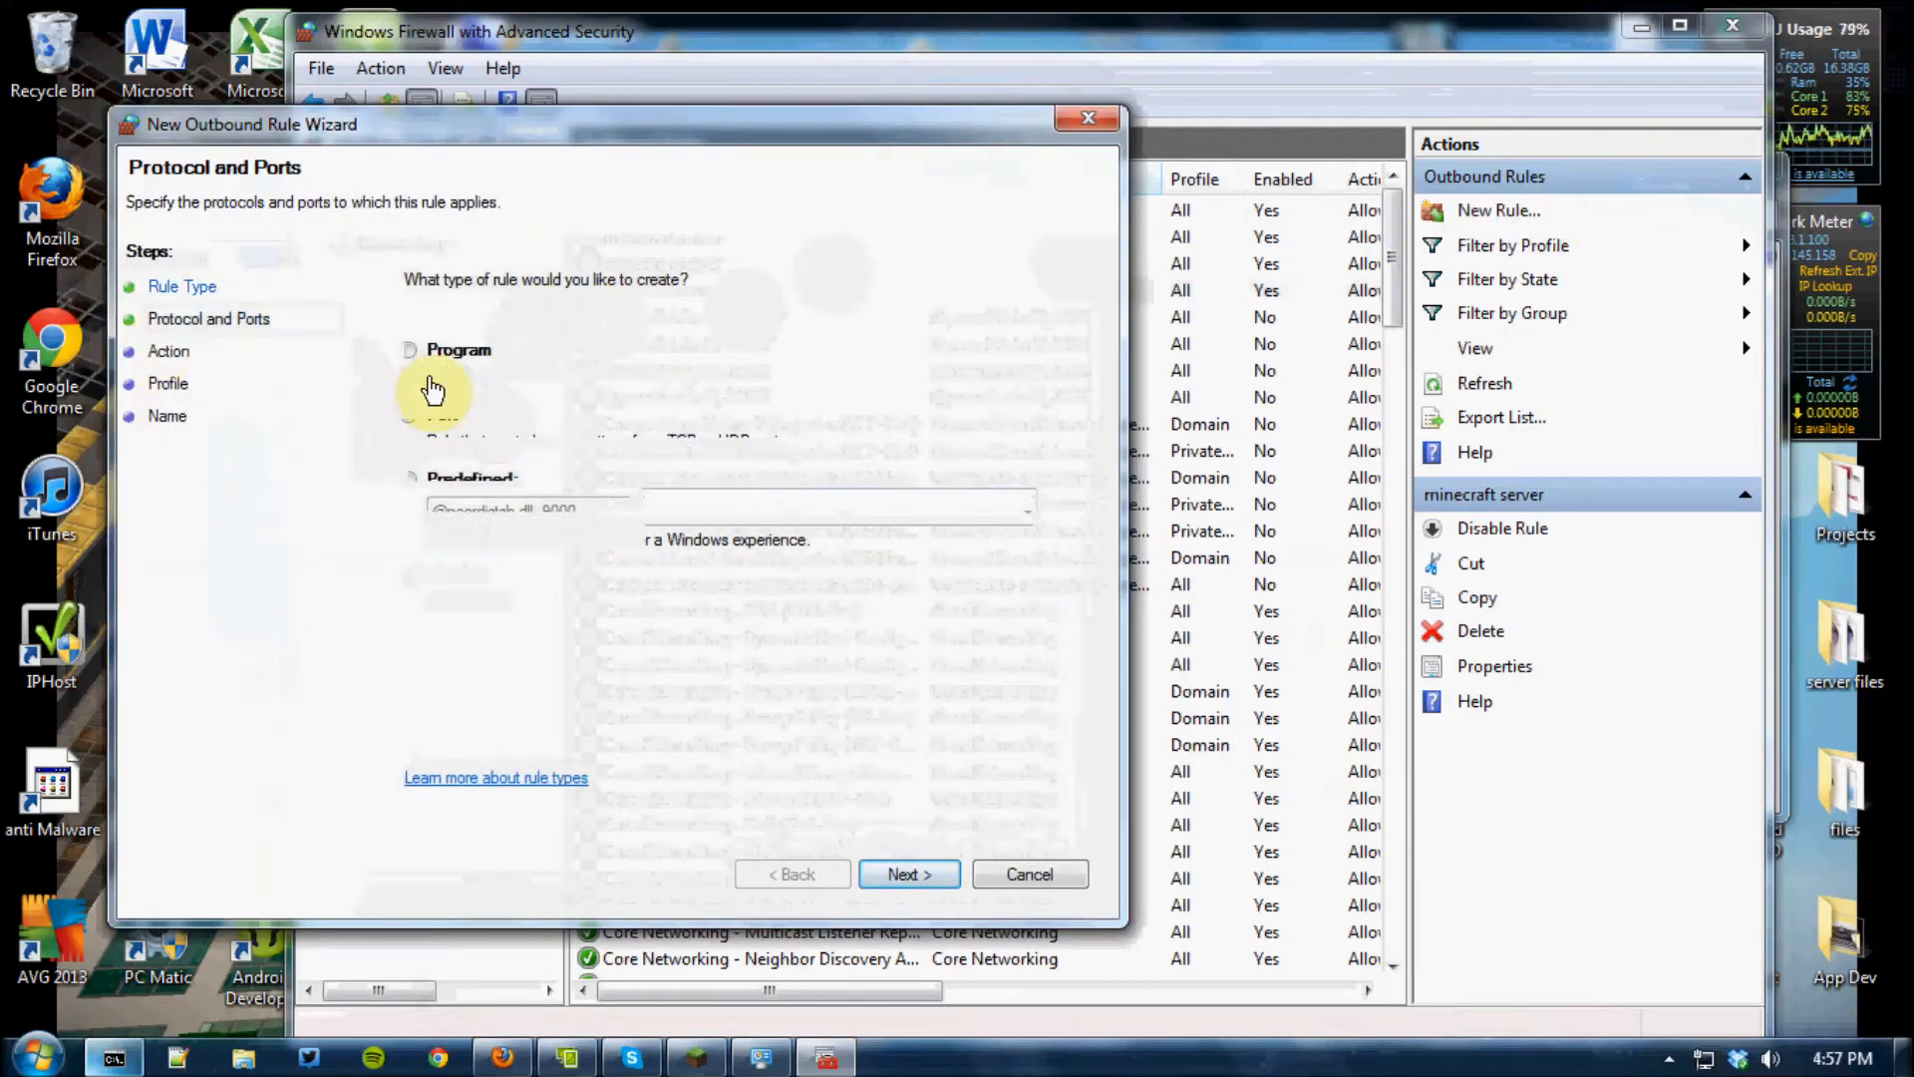
{"action": "left_click", "coordinate": [703, 505]}
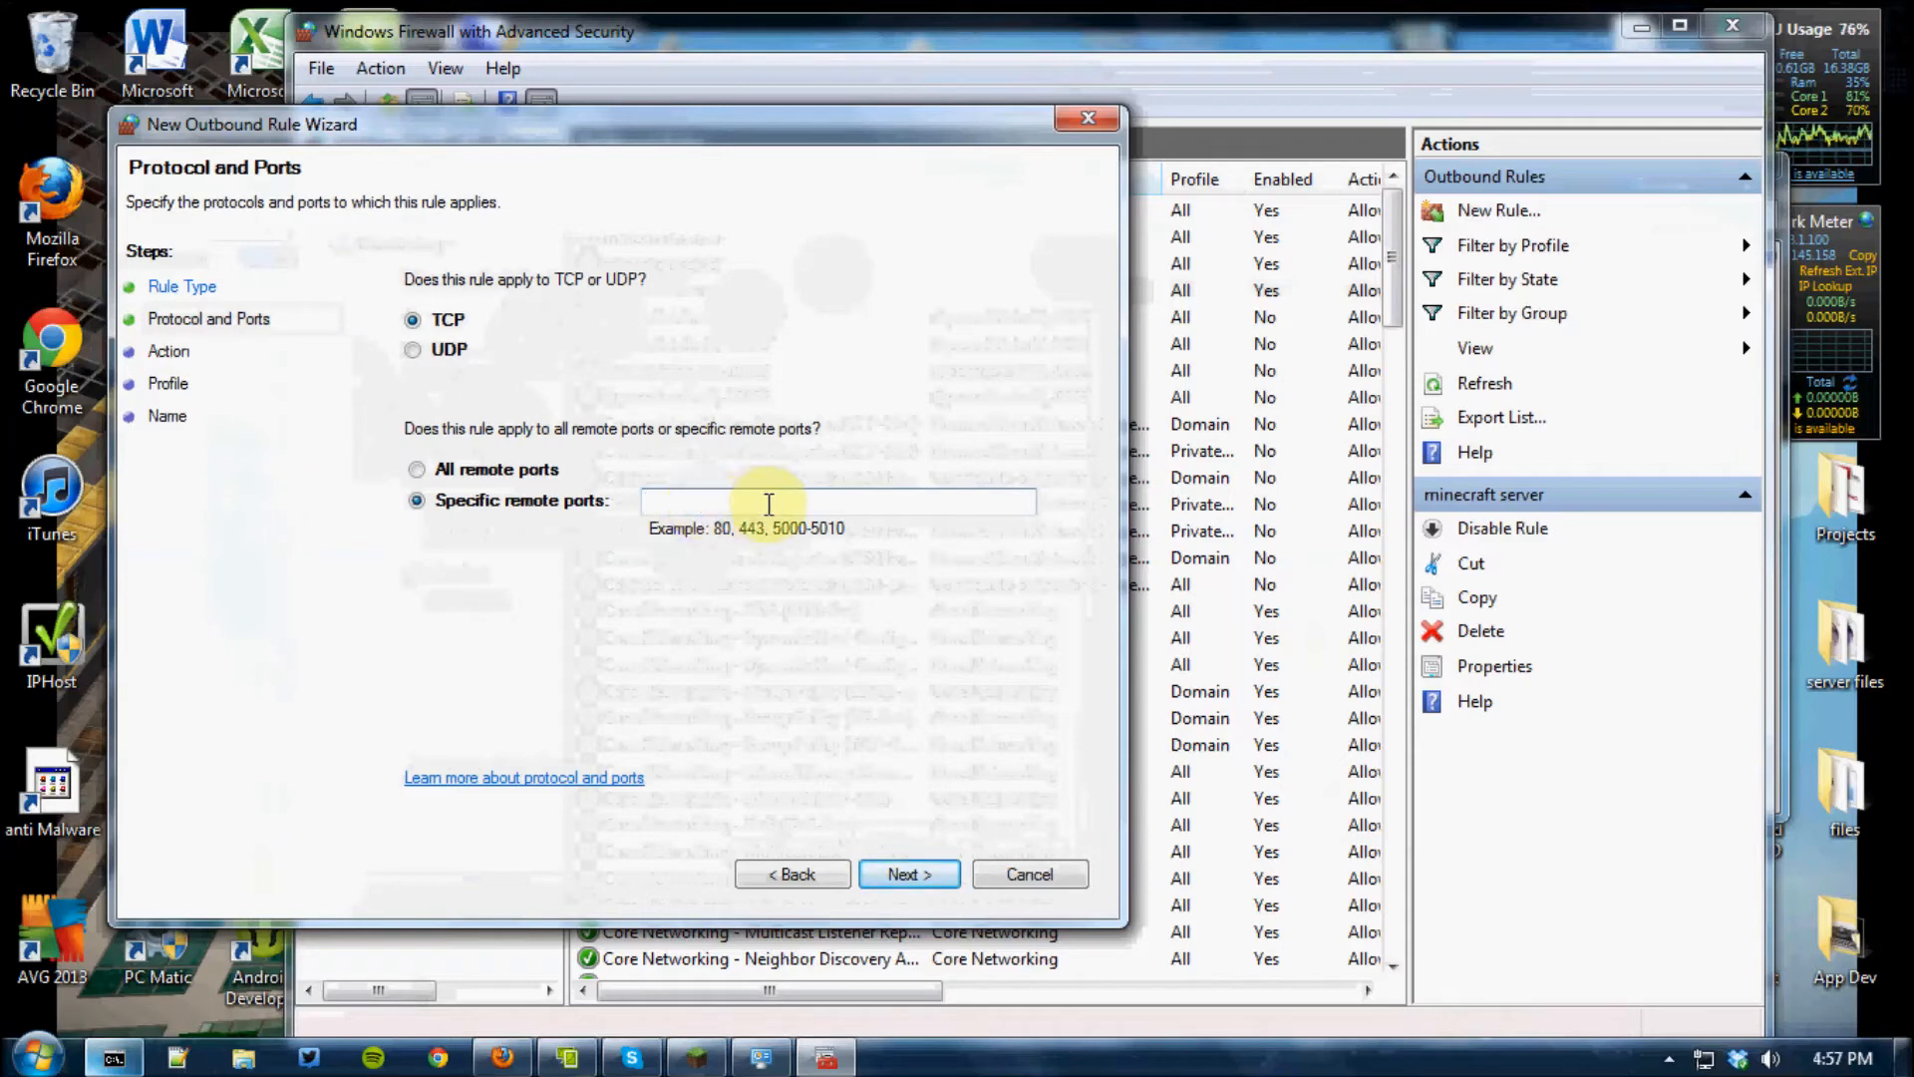
{"action": "type", "text": "81233"}
{"action": "key", "text": "BackSpace"}
Set the port 8123 outbound rule's action to Allow the connection and keep its default profiles
{"action": "left_click", "coordinate": [909, 875]}
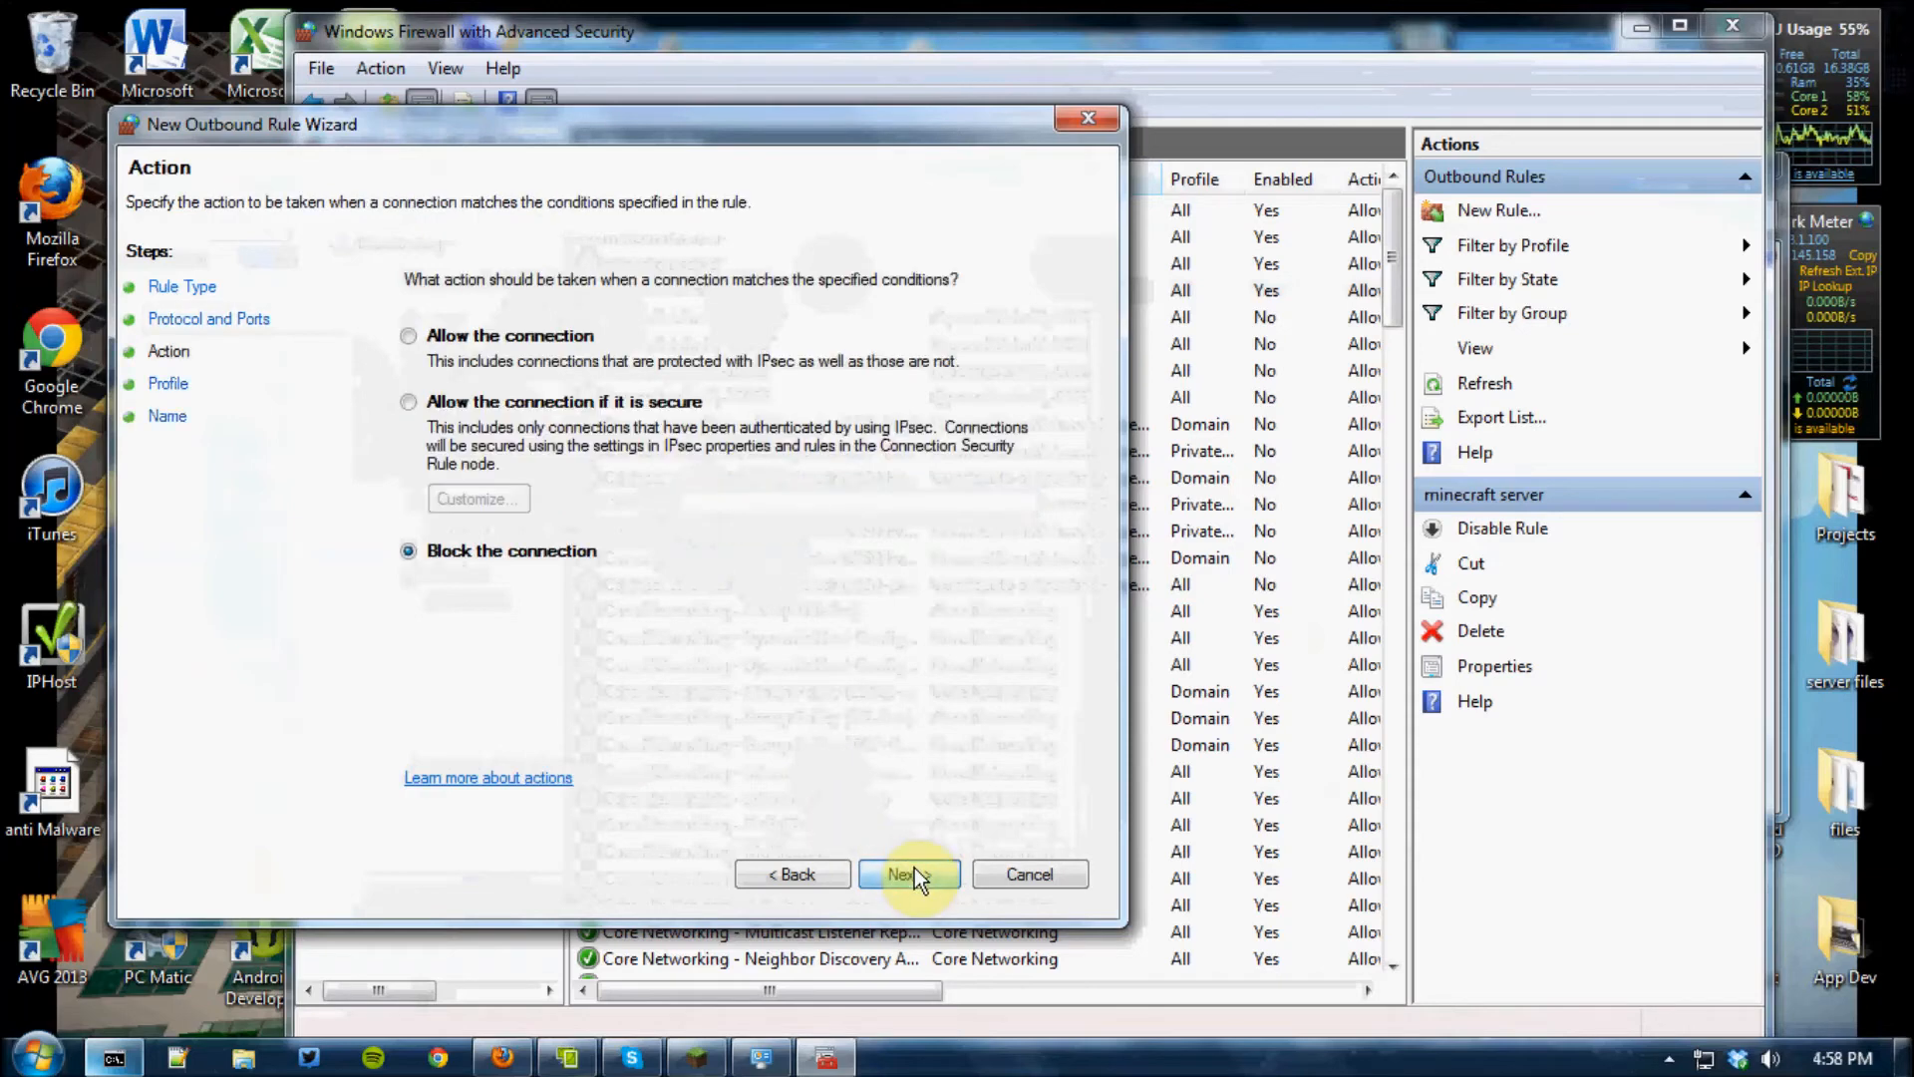
{"action": "left_click", "coordinate": [411, 336]}
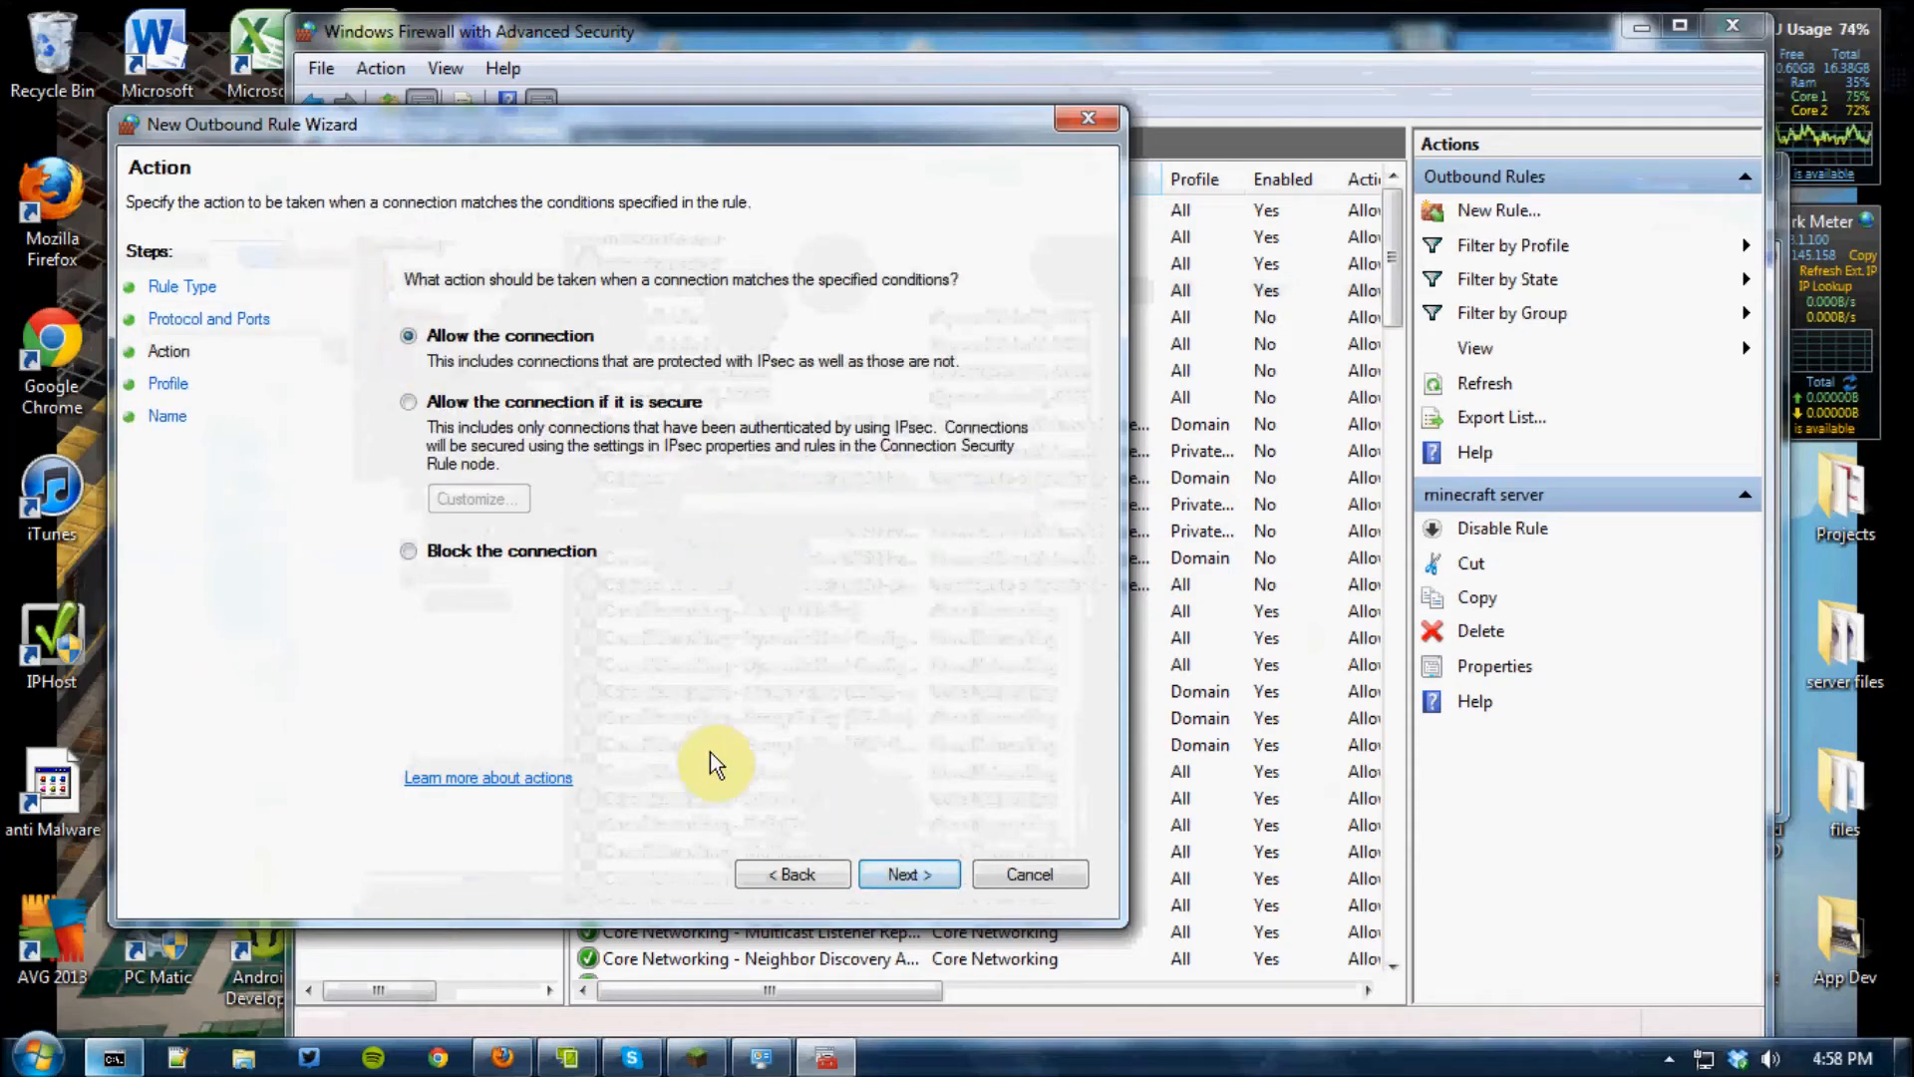
{"action": "left_click", "coordinate": [921, 875]}
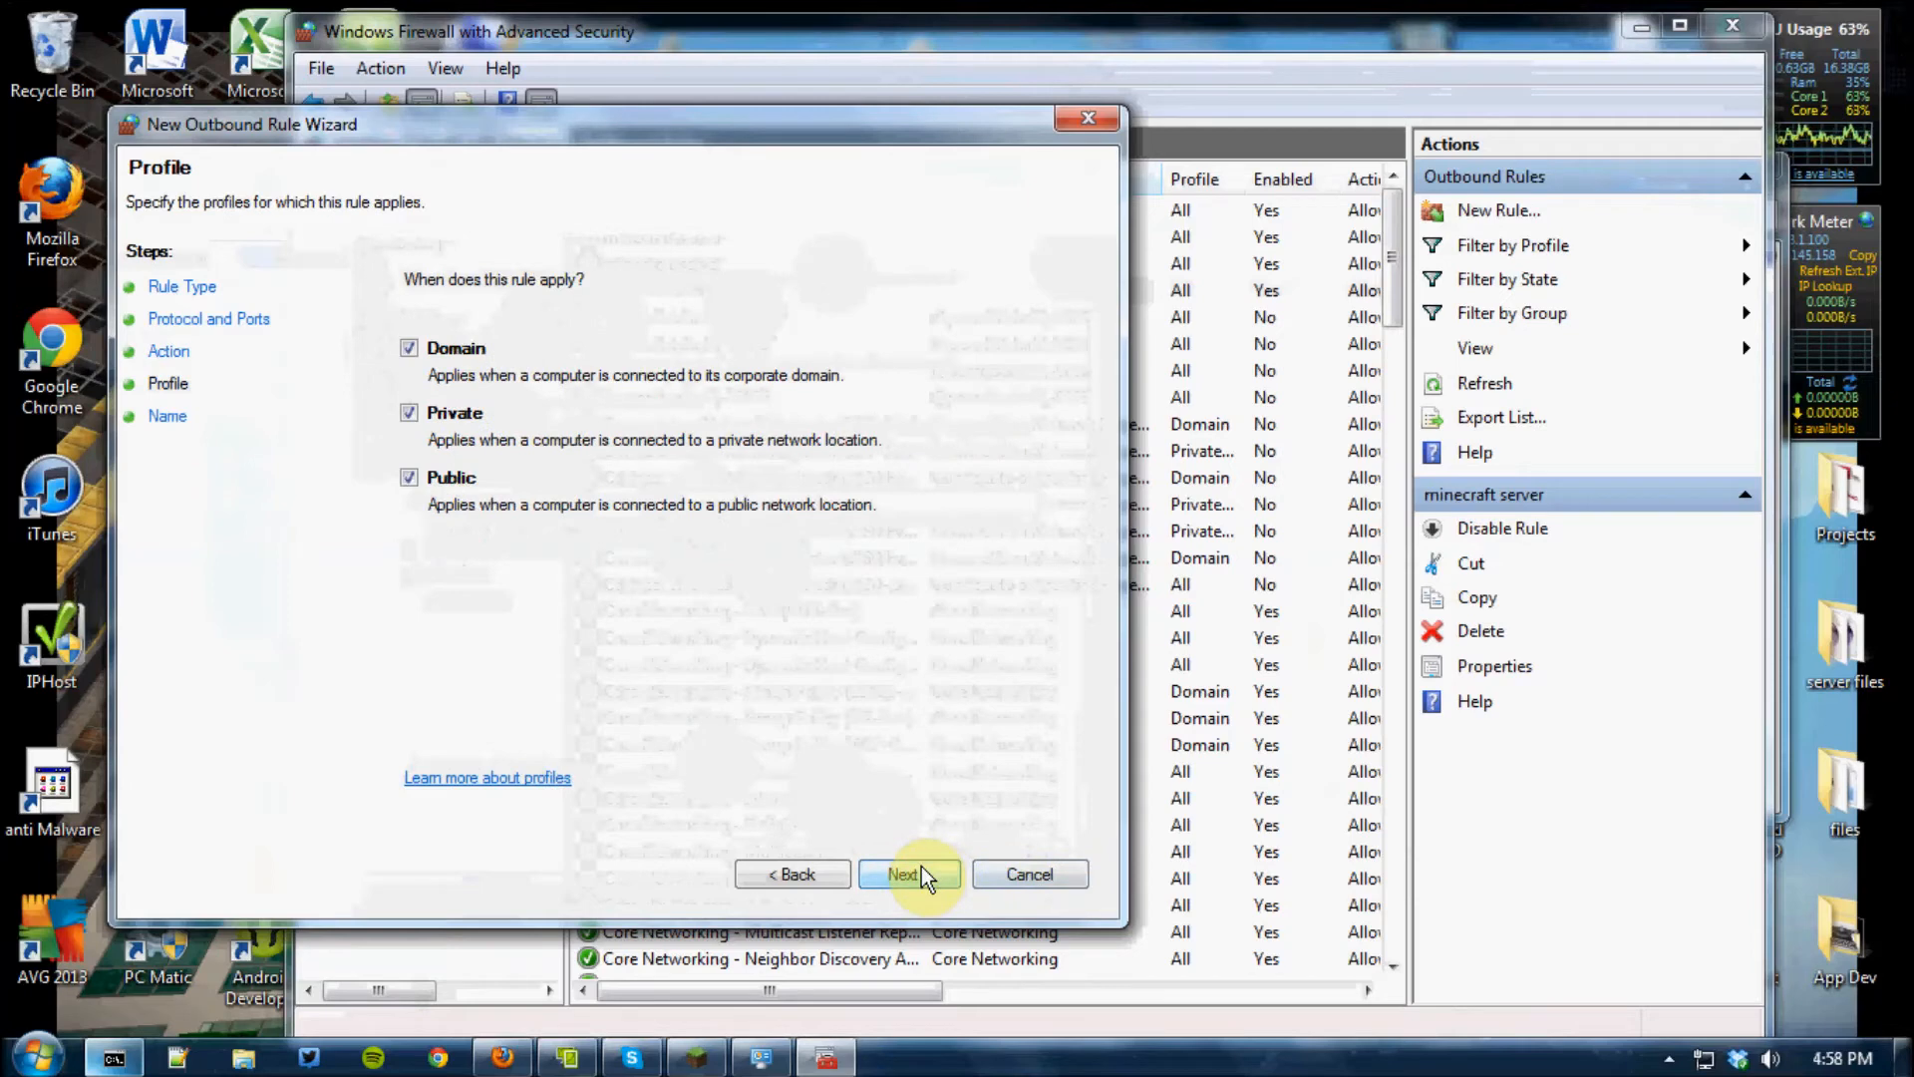
{"action": "left_click", "coordinate": [922, 875]}
Name the outbound rule "dynmap", enter the filler description "grfdgttdgxdfr", and create the rule
{"action": "left_click", "coordinate": [540, 489]}
{"action": "left_click", "coordinate": [547, 401]}
{"action": "left_click", "coordinate": [555, 399]}
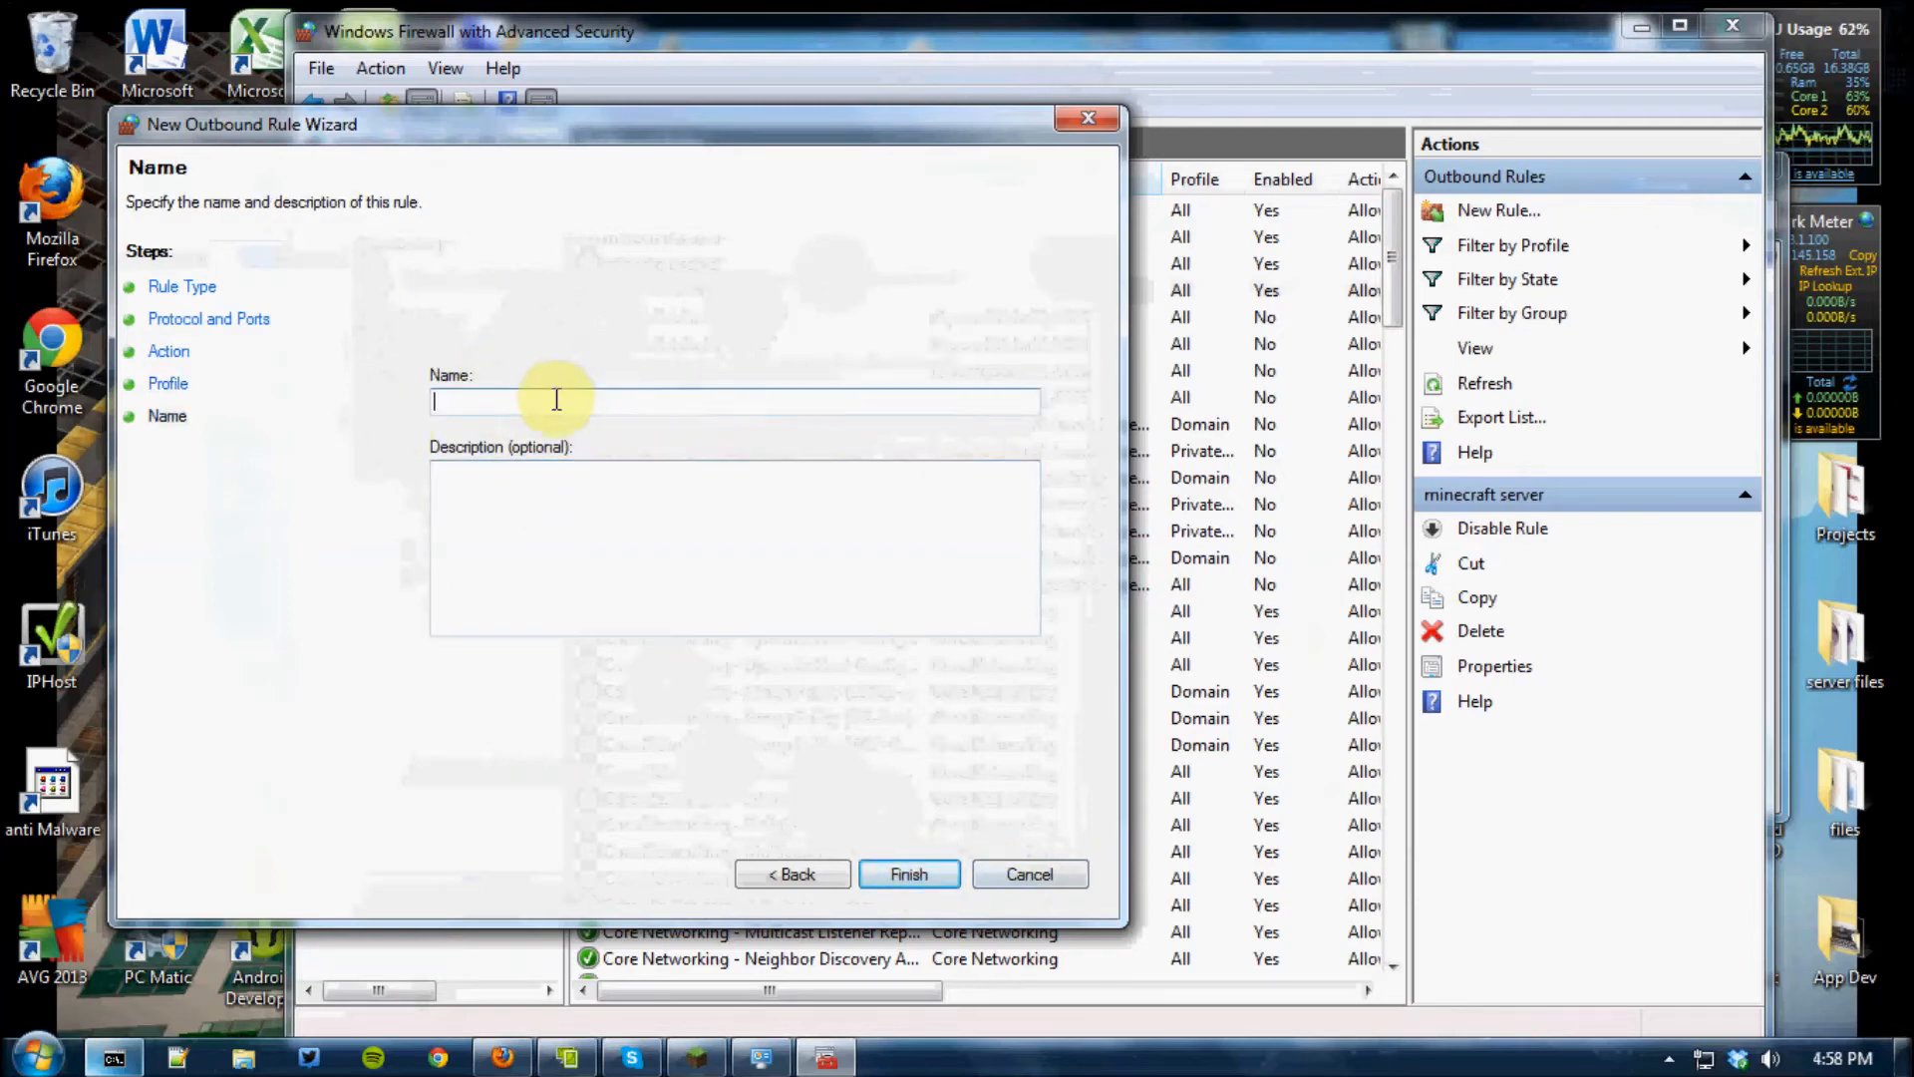
{"action": "type", "text": "dynmap"}
{"action": "left_click", "coordinate": [552, 470]}
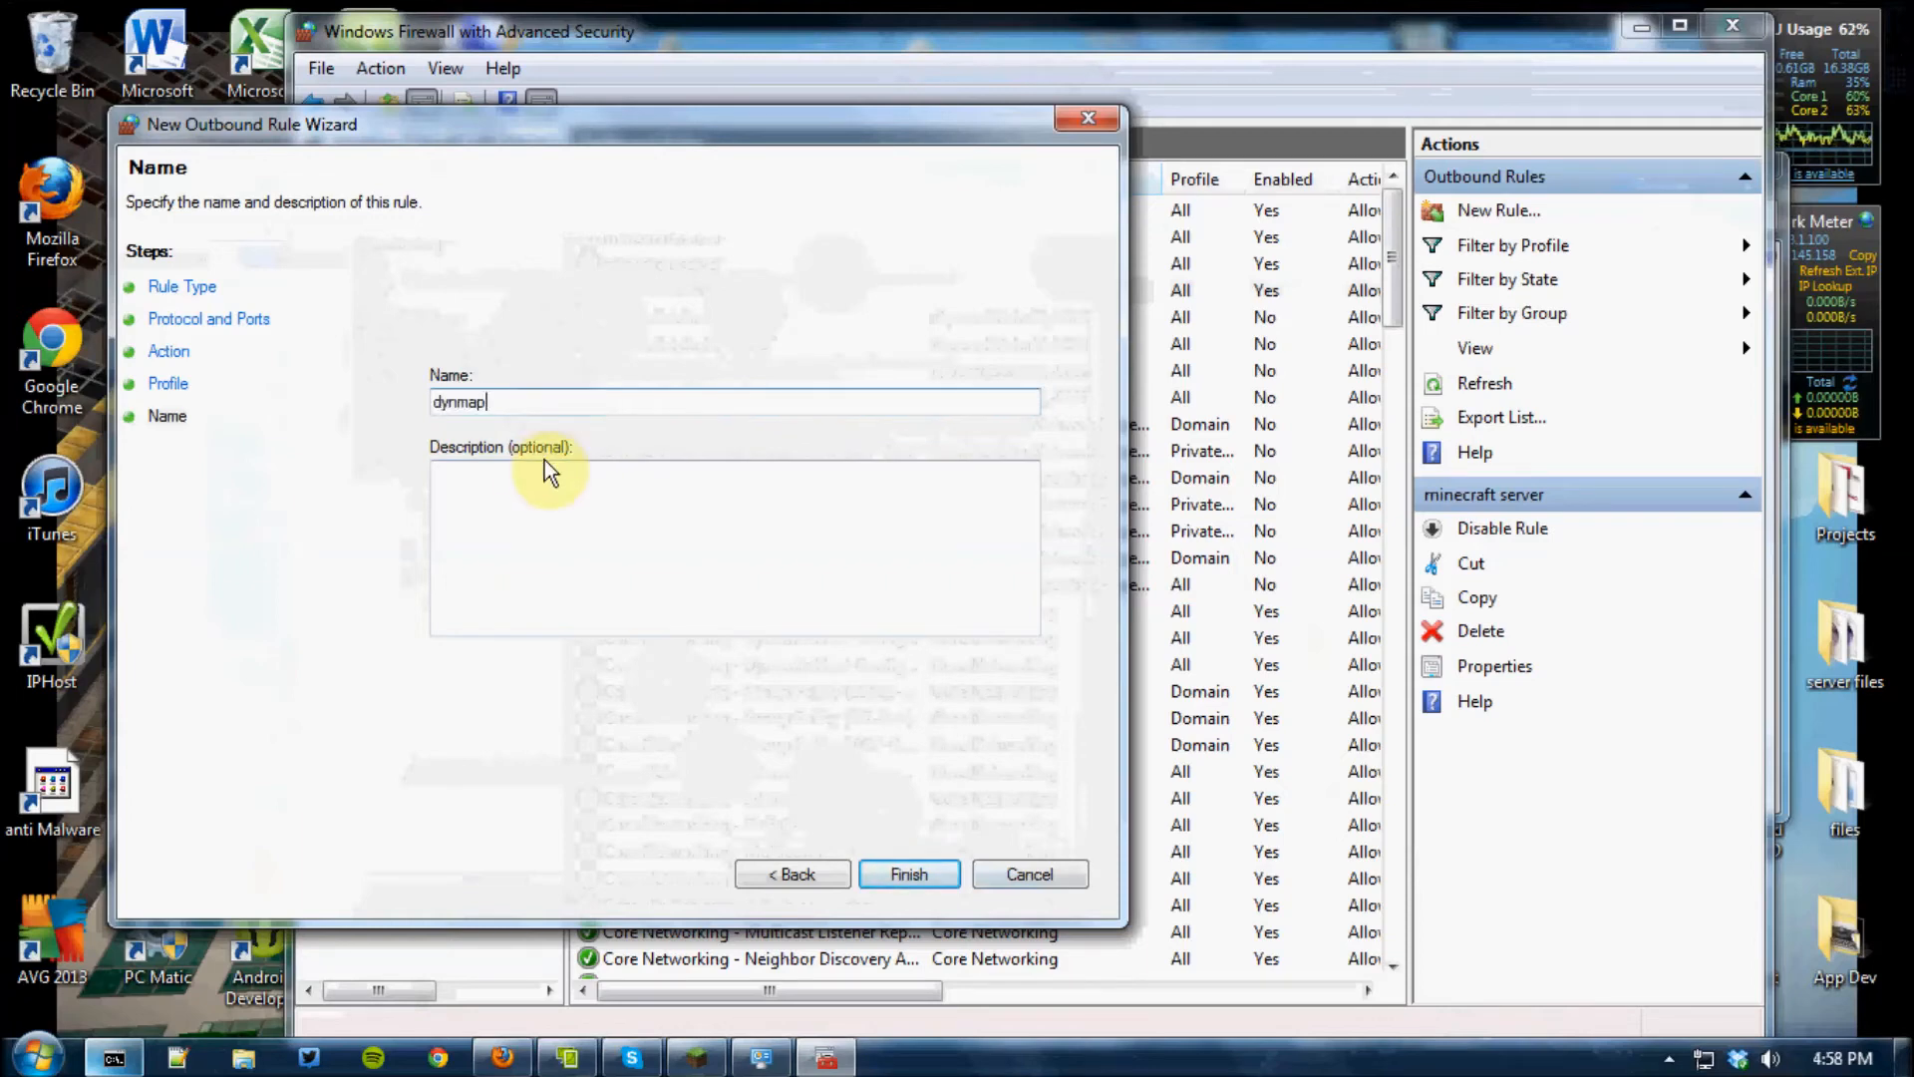
{"action": "type", "text": "grfdgttdgxdfr"}
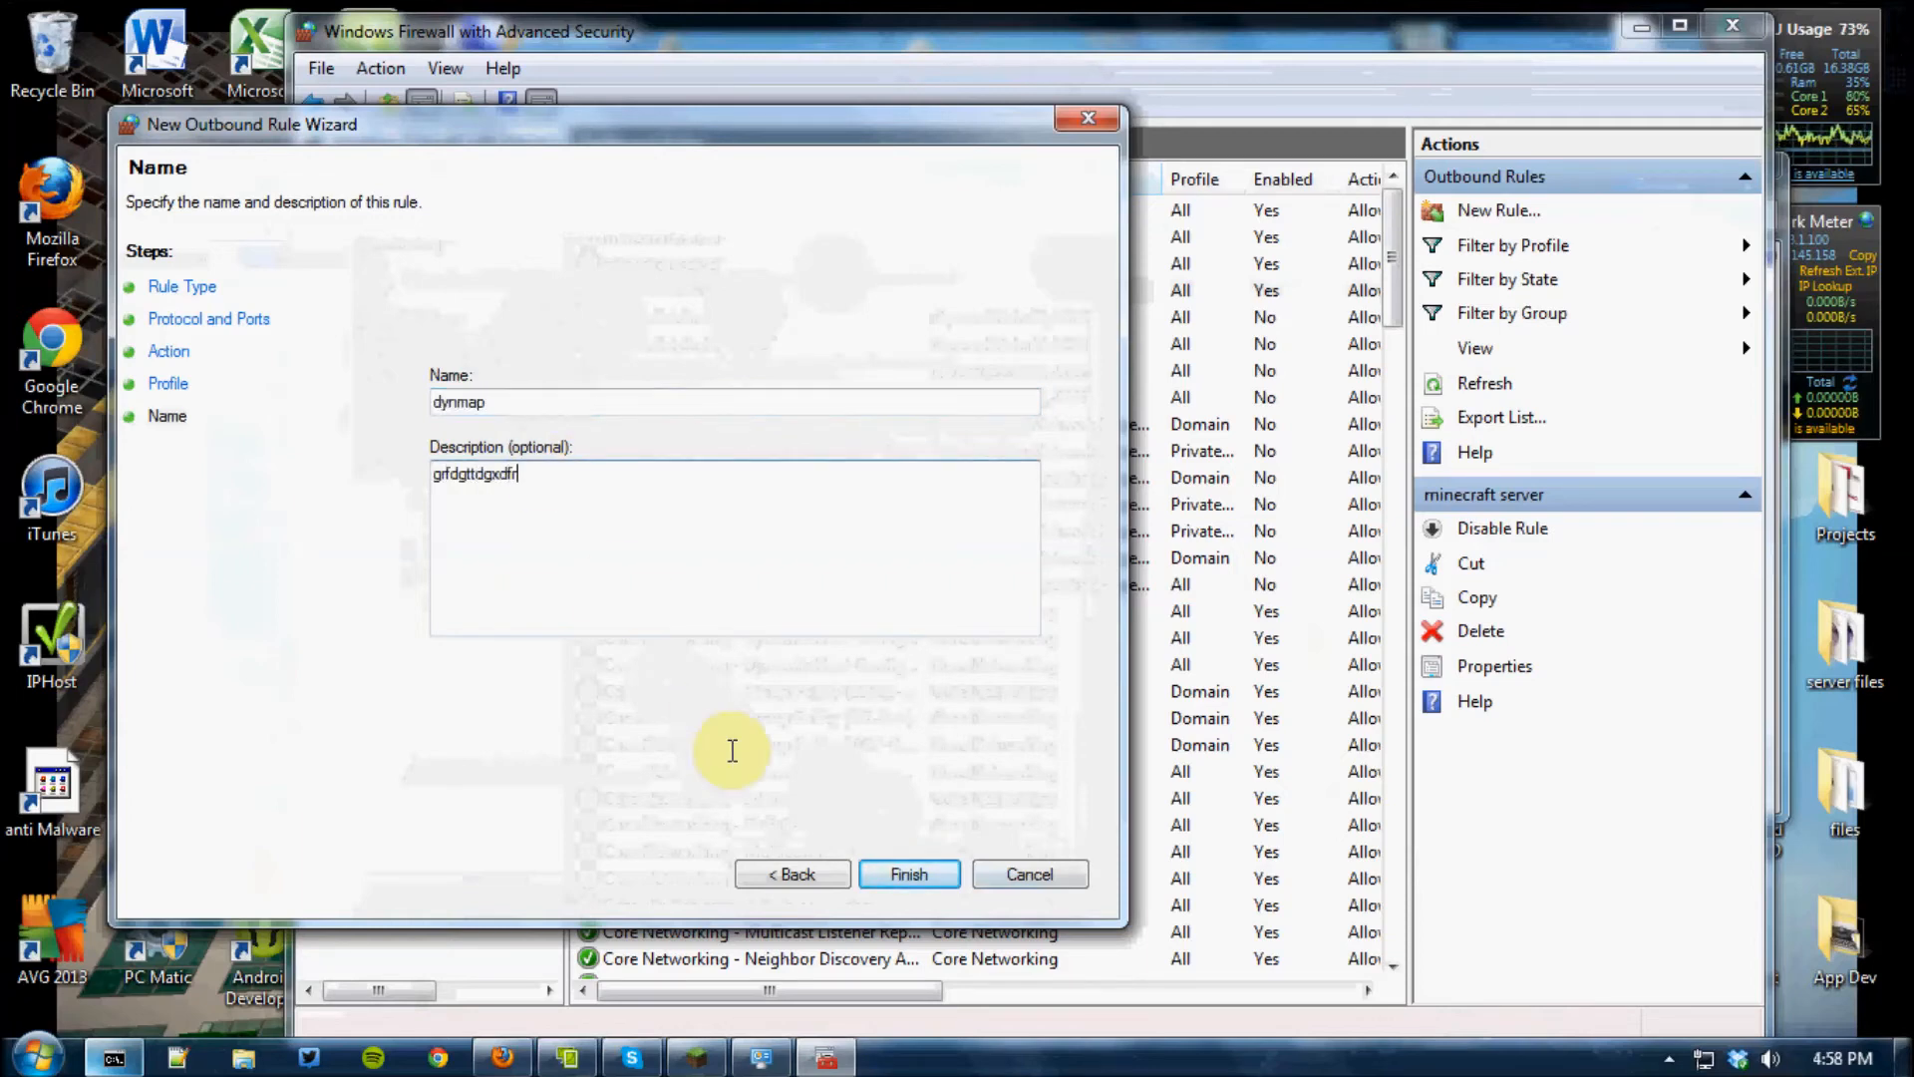
{"action": "left_click", "coordinate": [906, 877]}
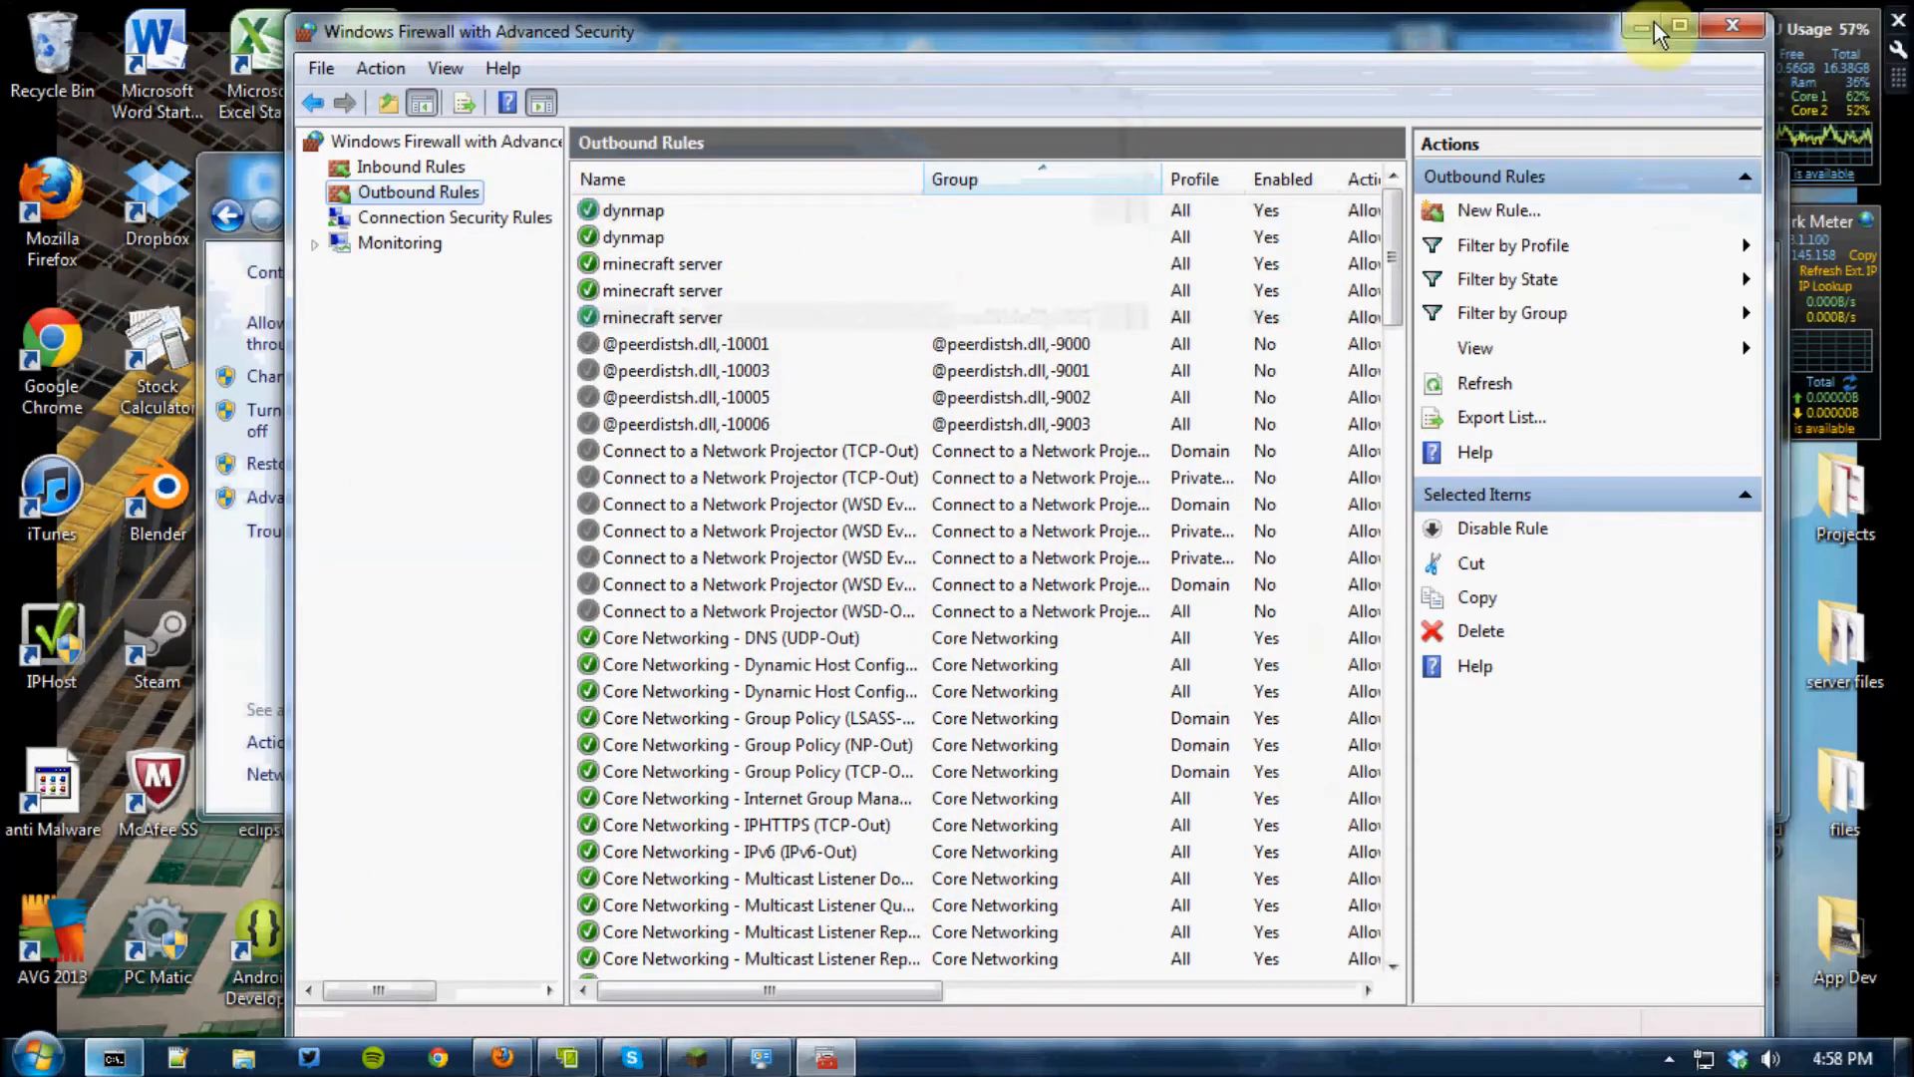
Close both firewall windows, then bring up Firefox with the Command Prompt's IP configuration in front of it
{"action": "left_click", "coordinate": [1708, 22]}
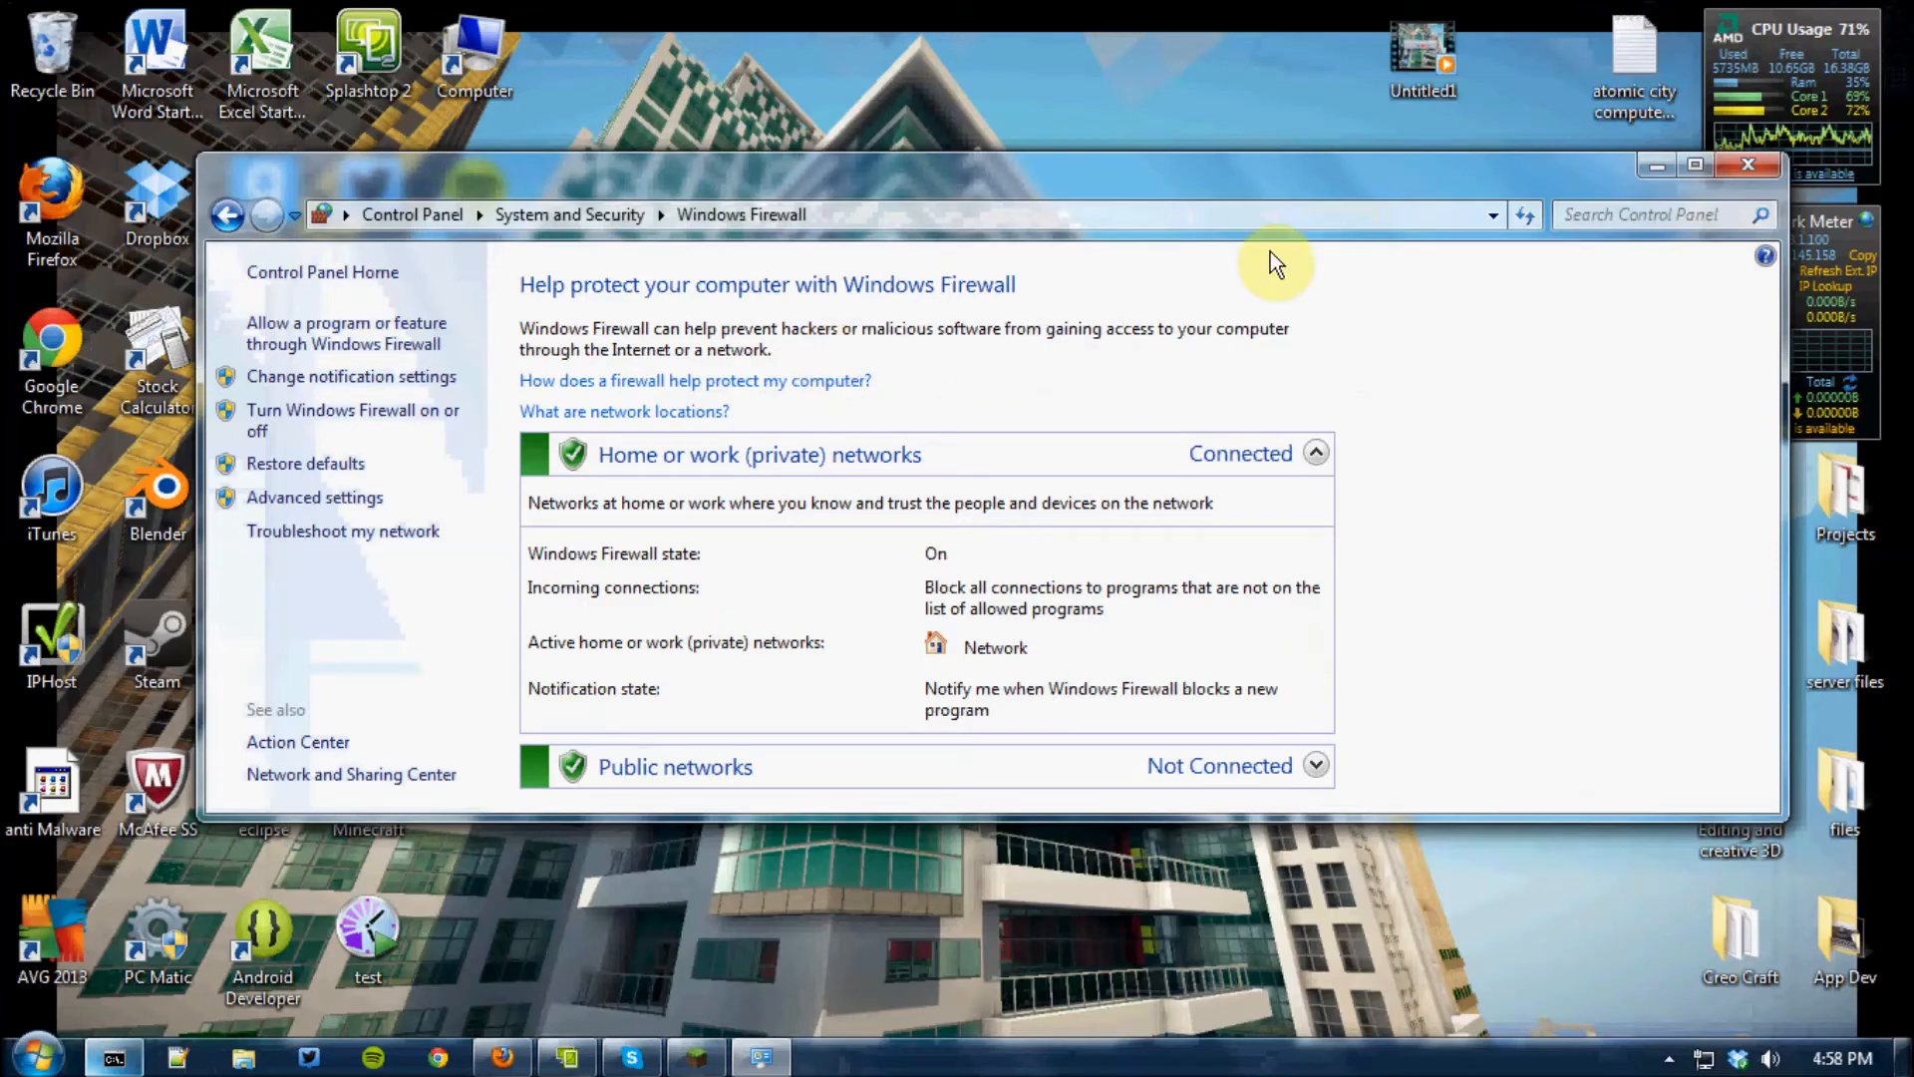
{"action": "left_click", "coordinate": [1751, 157]}
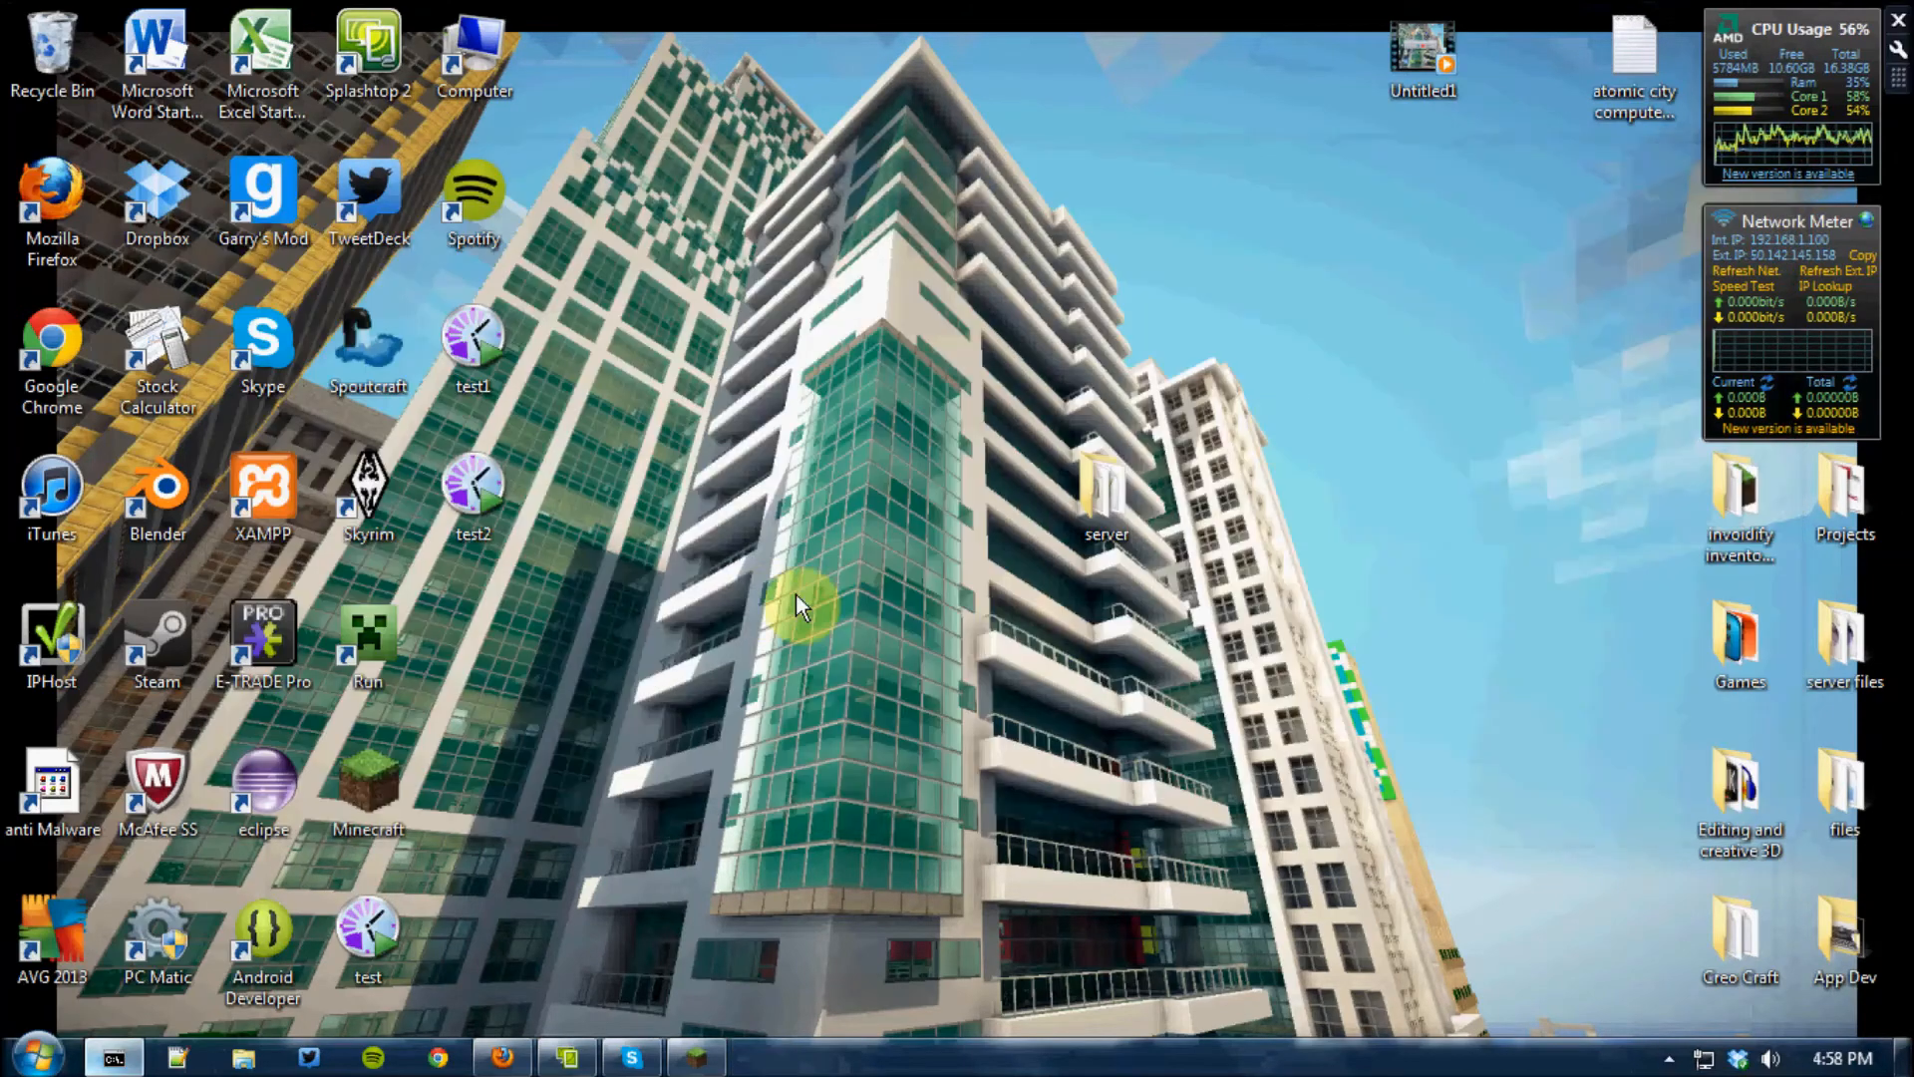
{"action": "left_click", "coordinate": [502, 1057]}
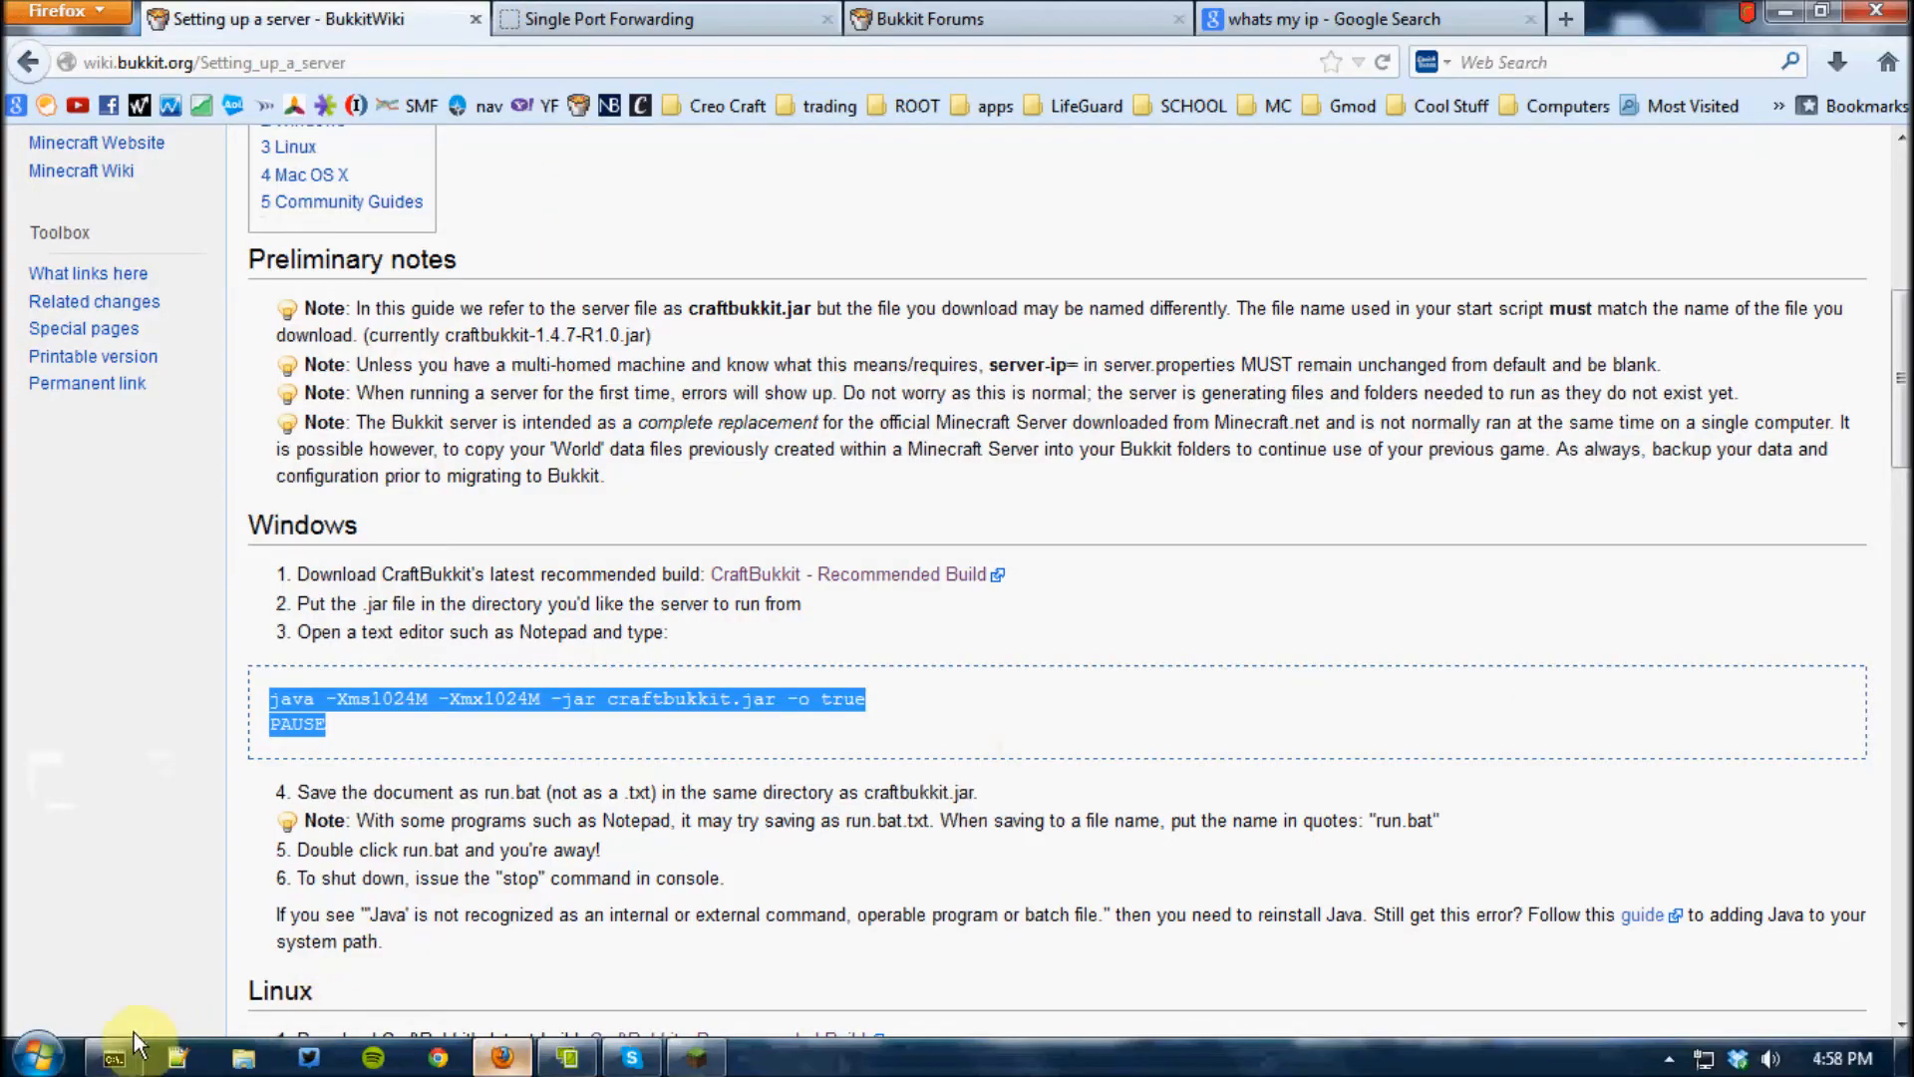
{"action": "left_click", "coordinate": [122, 1061]}
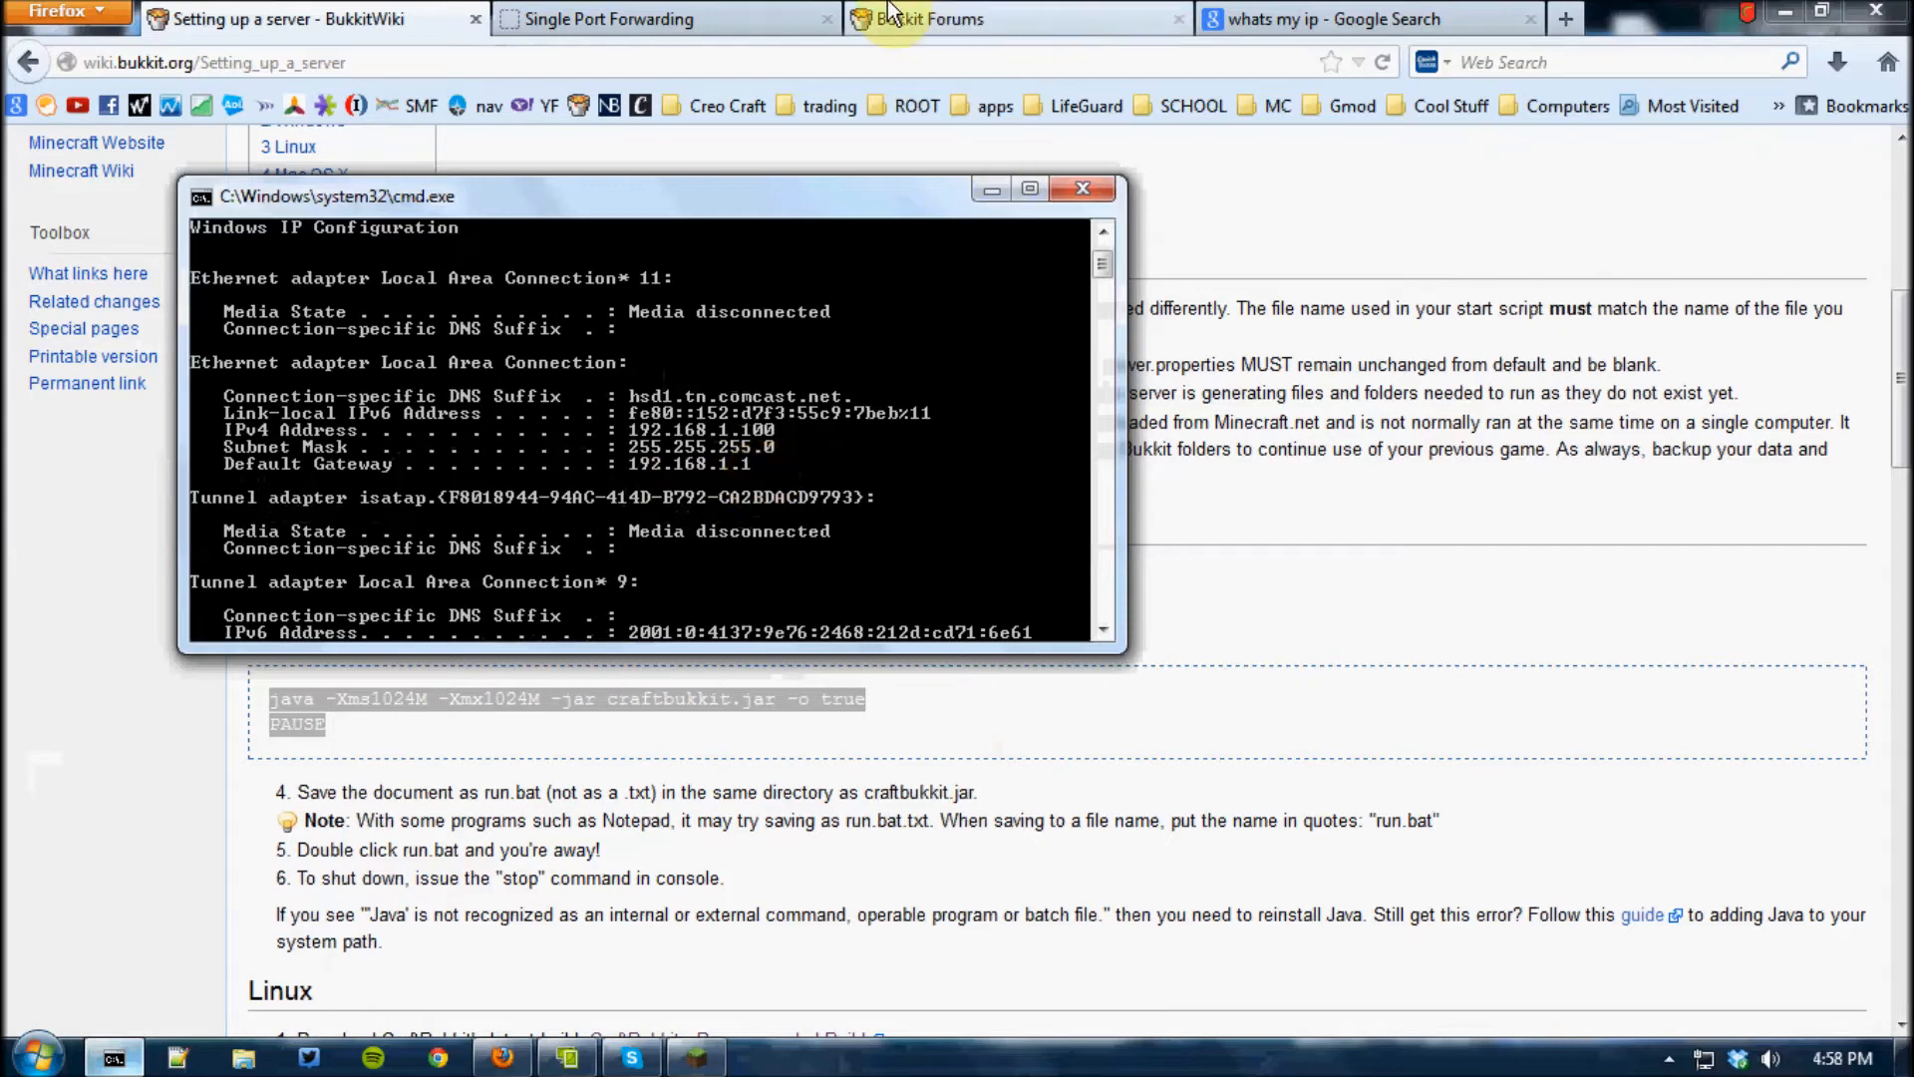
Bring up the Linksys router's Single Port Forwarding page under Applications & Gaming and go over its existing application entries
{"action": "left_click", "coordinate": [750, 18]}
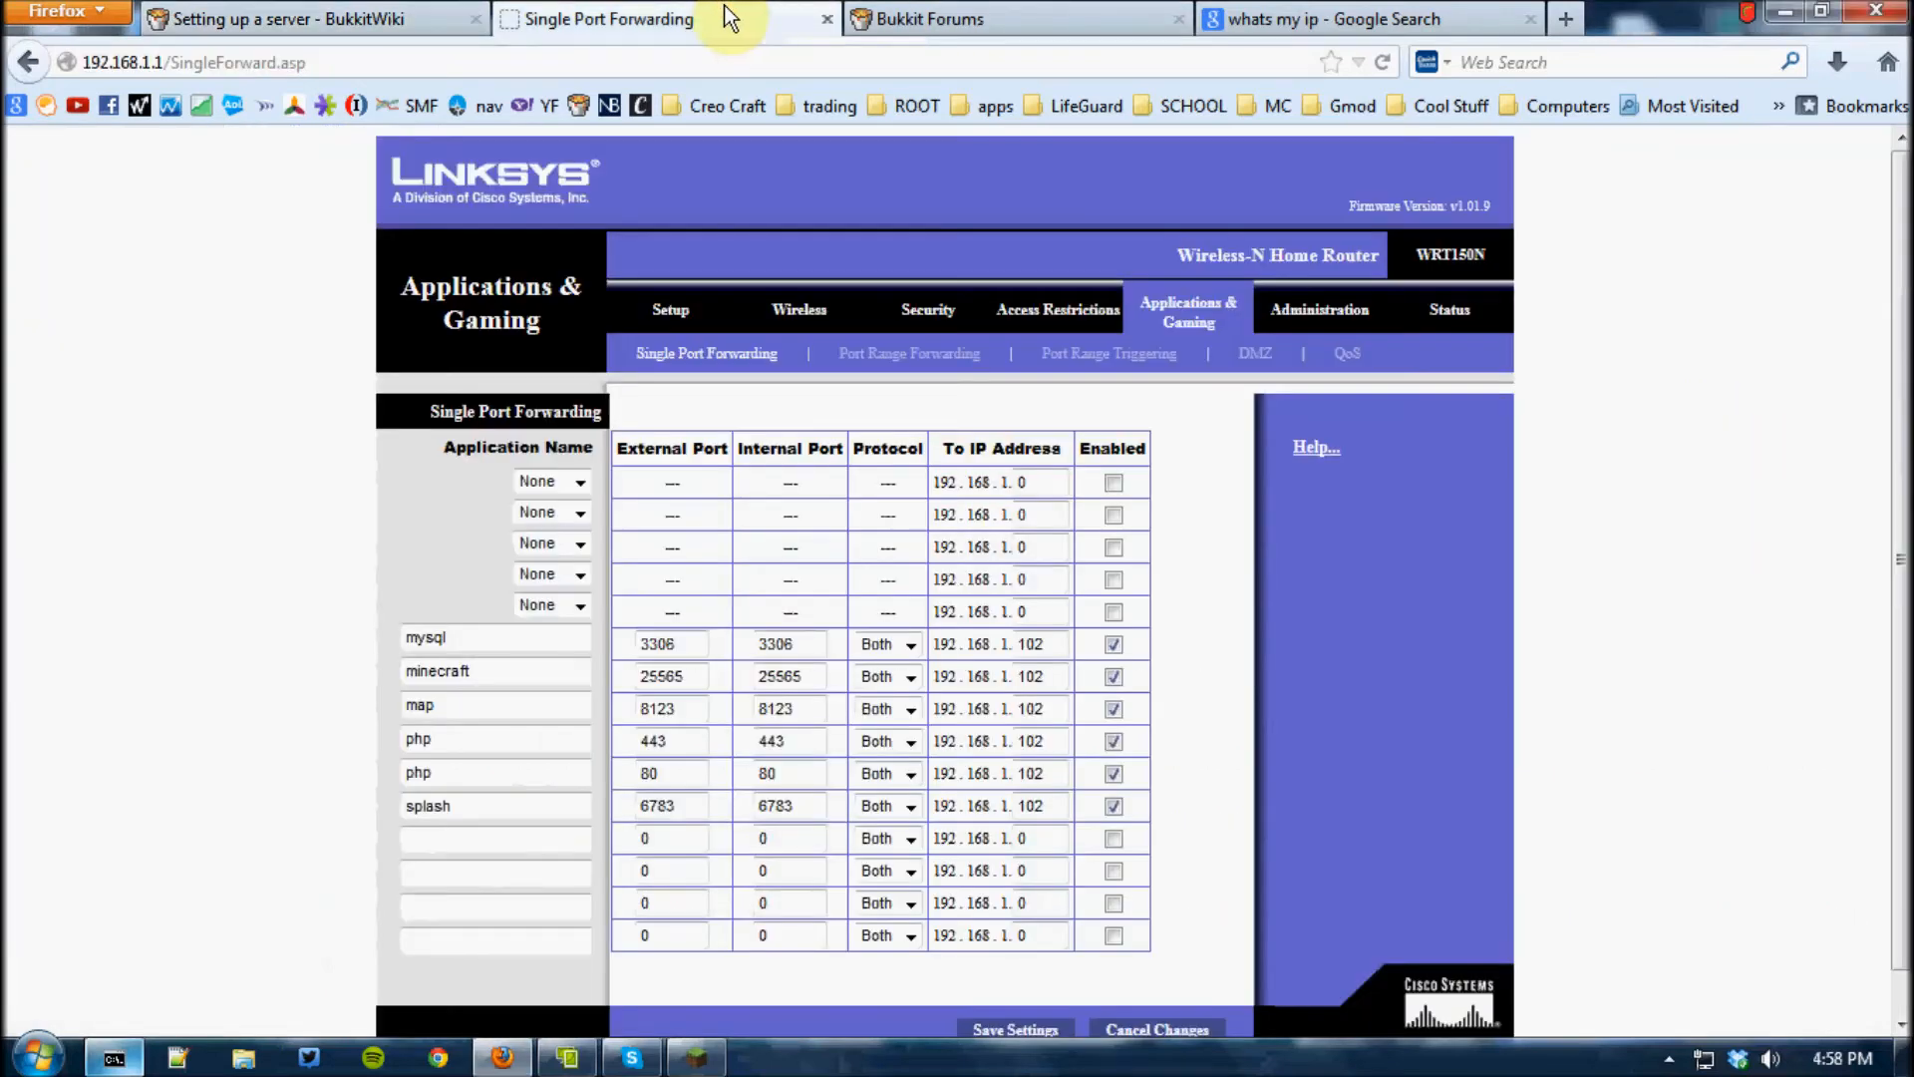
{"action": "left_click", "coordinate": [684, 313]}
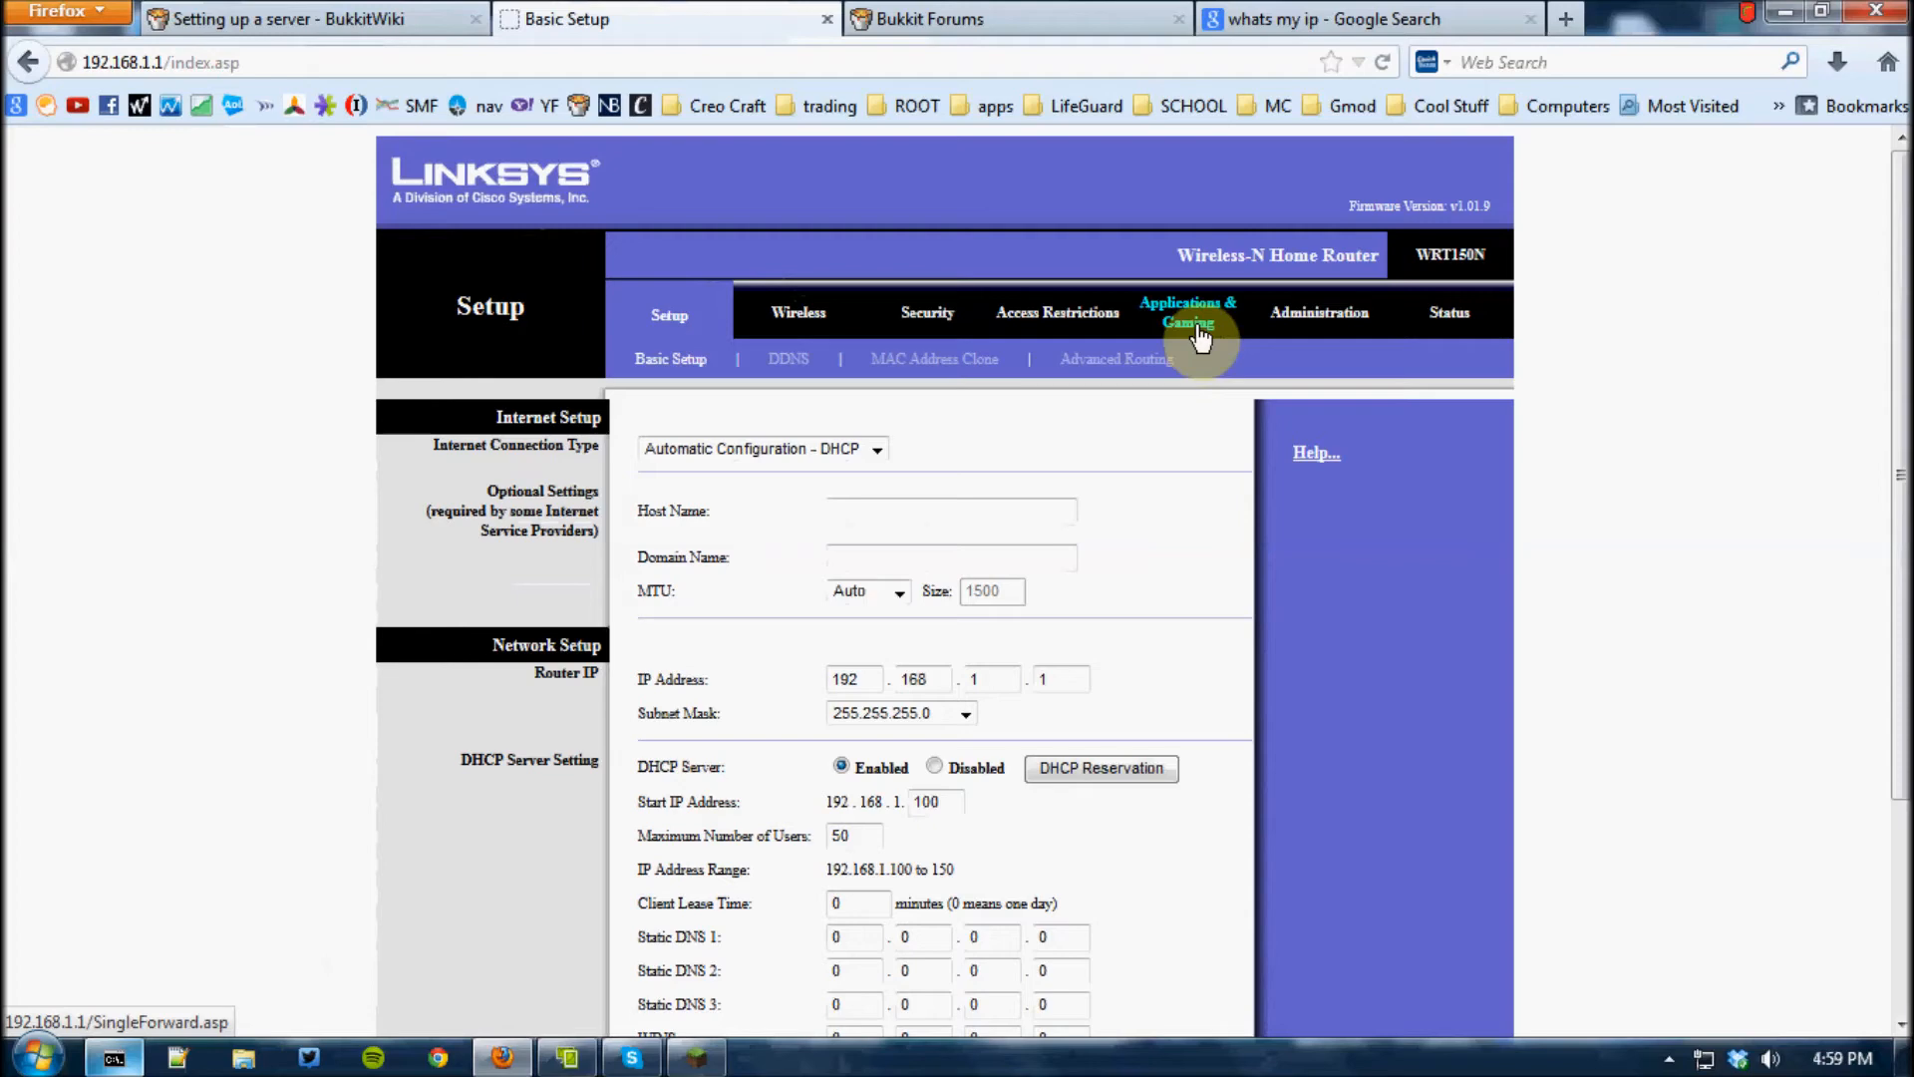
{"action": "left_click", "coordinate": [1197, 330]}
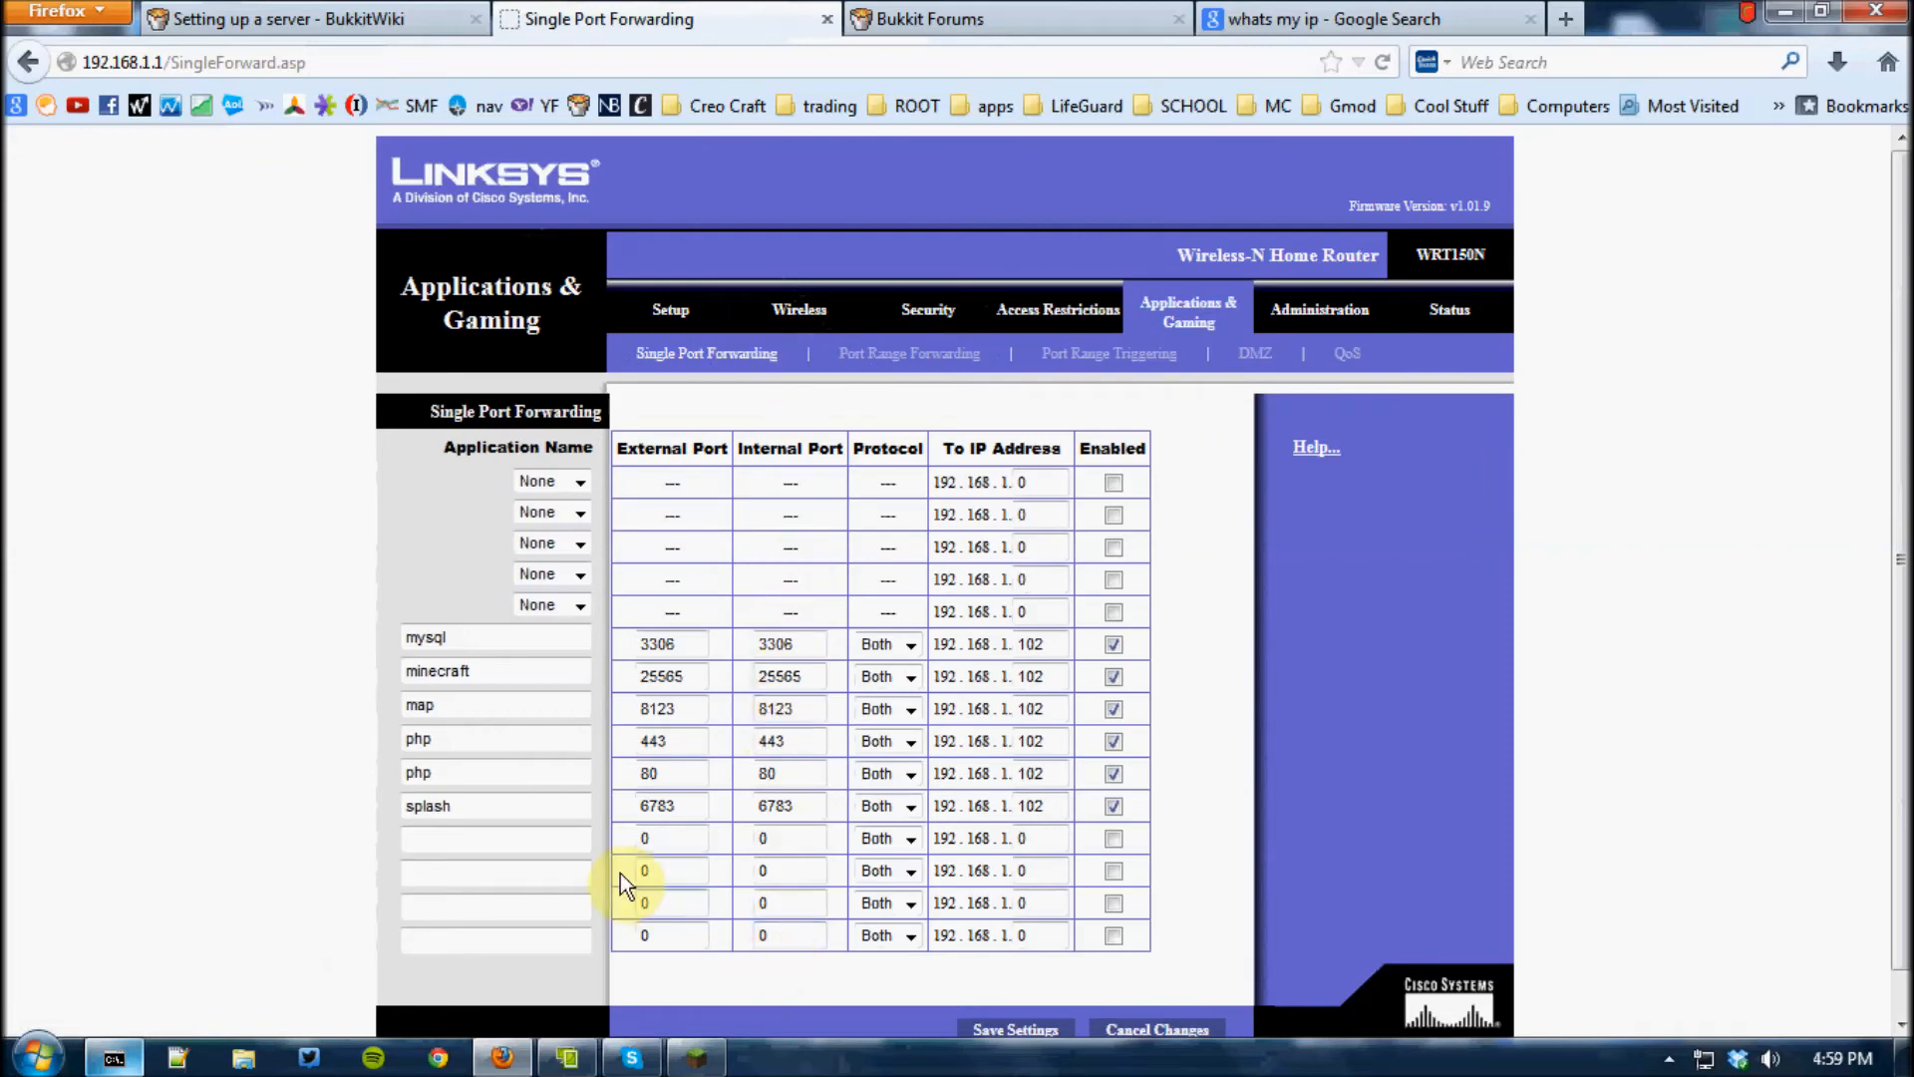
{"action": "left_click", "coordinate": [513, 666]}
{"action": "left_click", "coordinate": [515, 701]}
{"action": "left_click", "coordinate": [472, 804]}
{"action": "left_click", "coordinate": [483, 729]}
{"action": "left_click", "coordinate": [477, 663]}
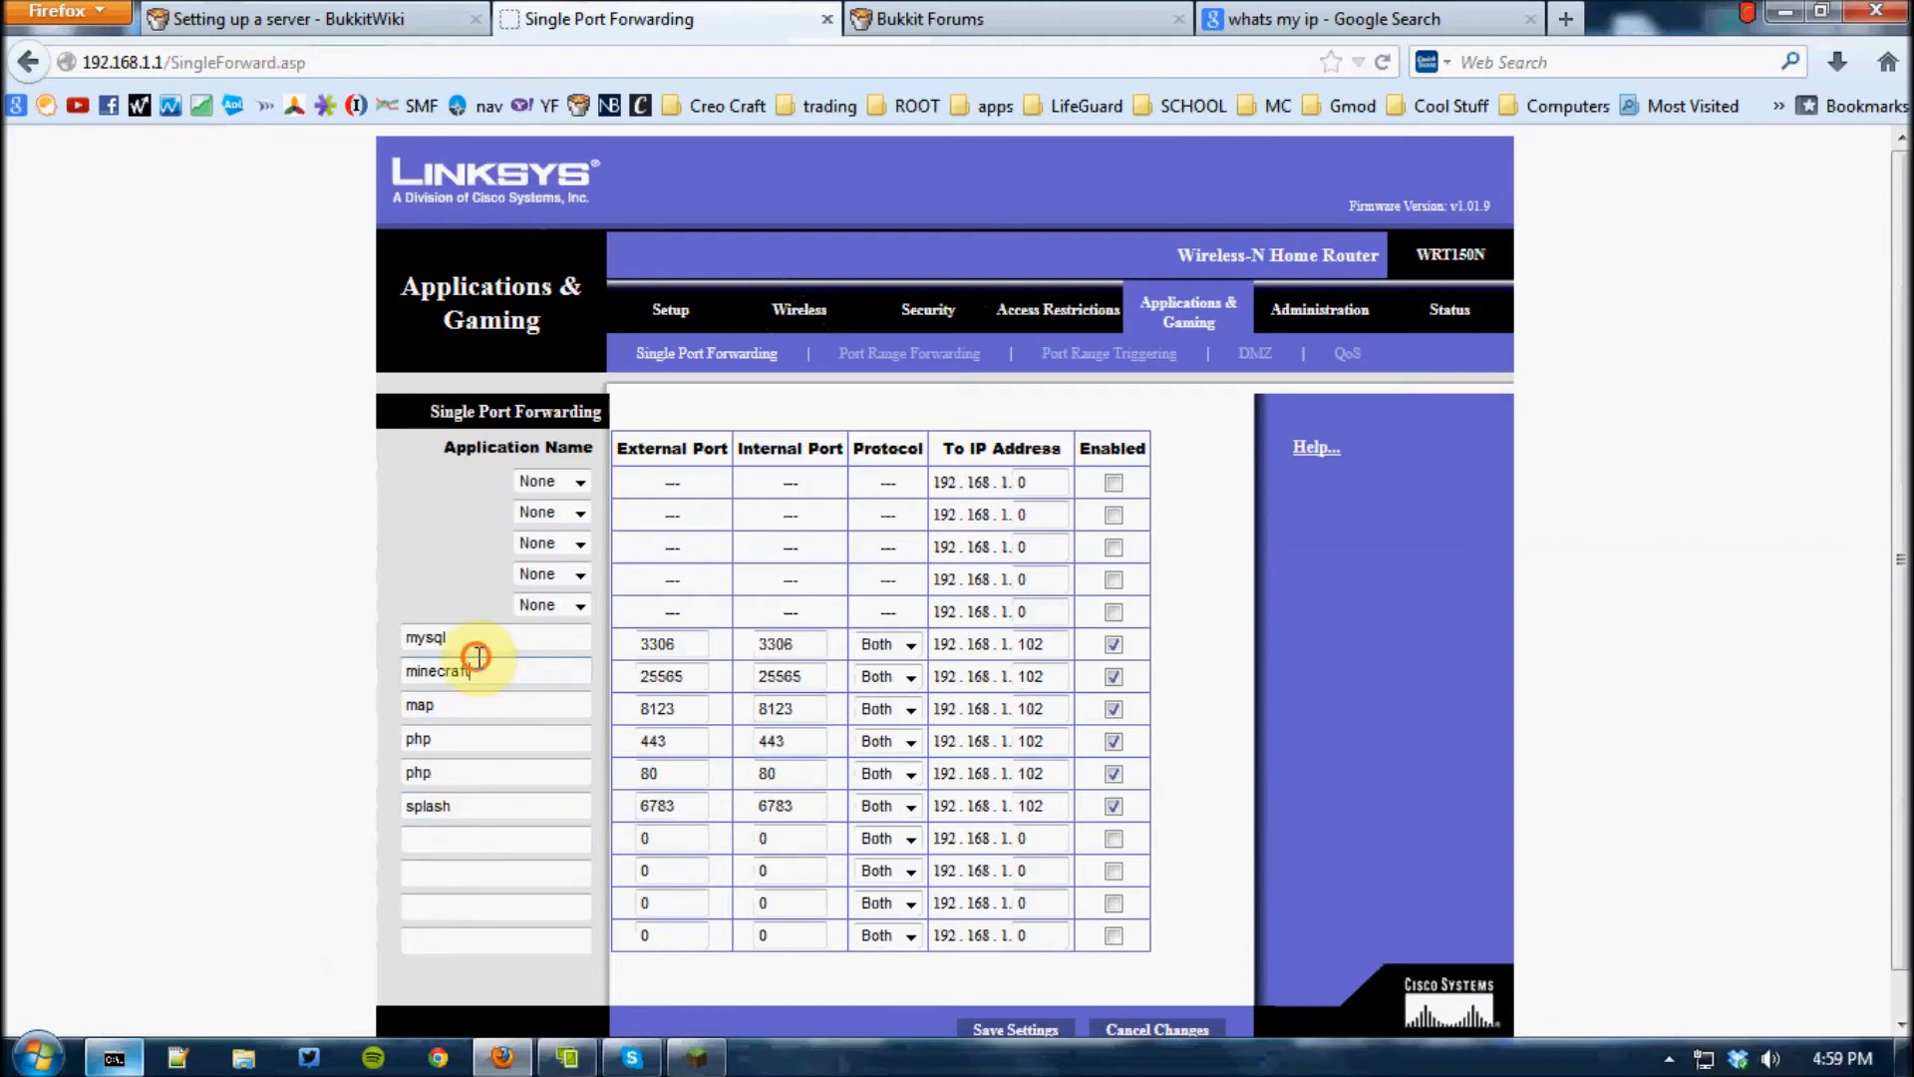
Set the forwarding address of the minecraft and map entries to 192.168.1.100
{"action": "left_click", "coordinate": [1058, 677]}
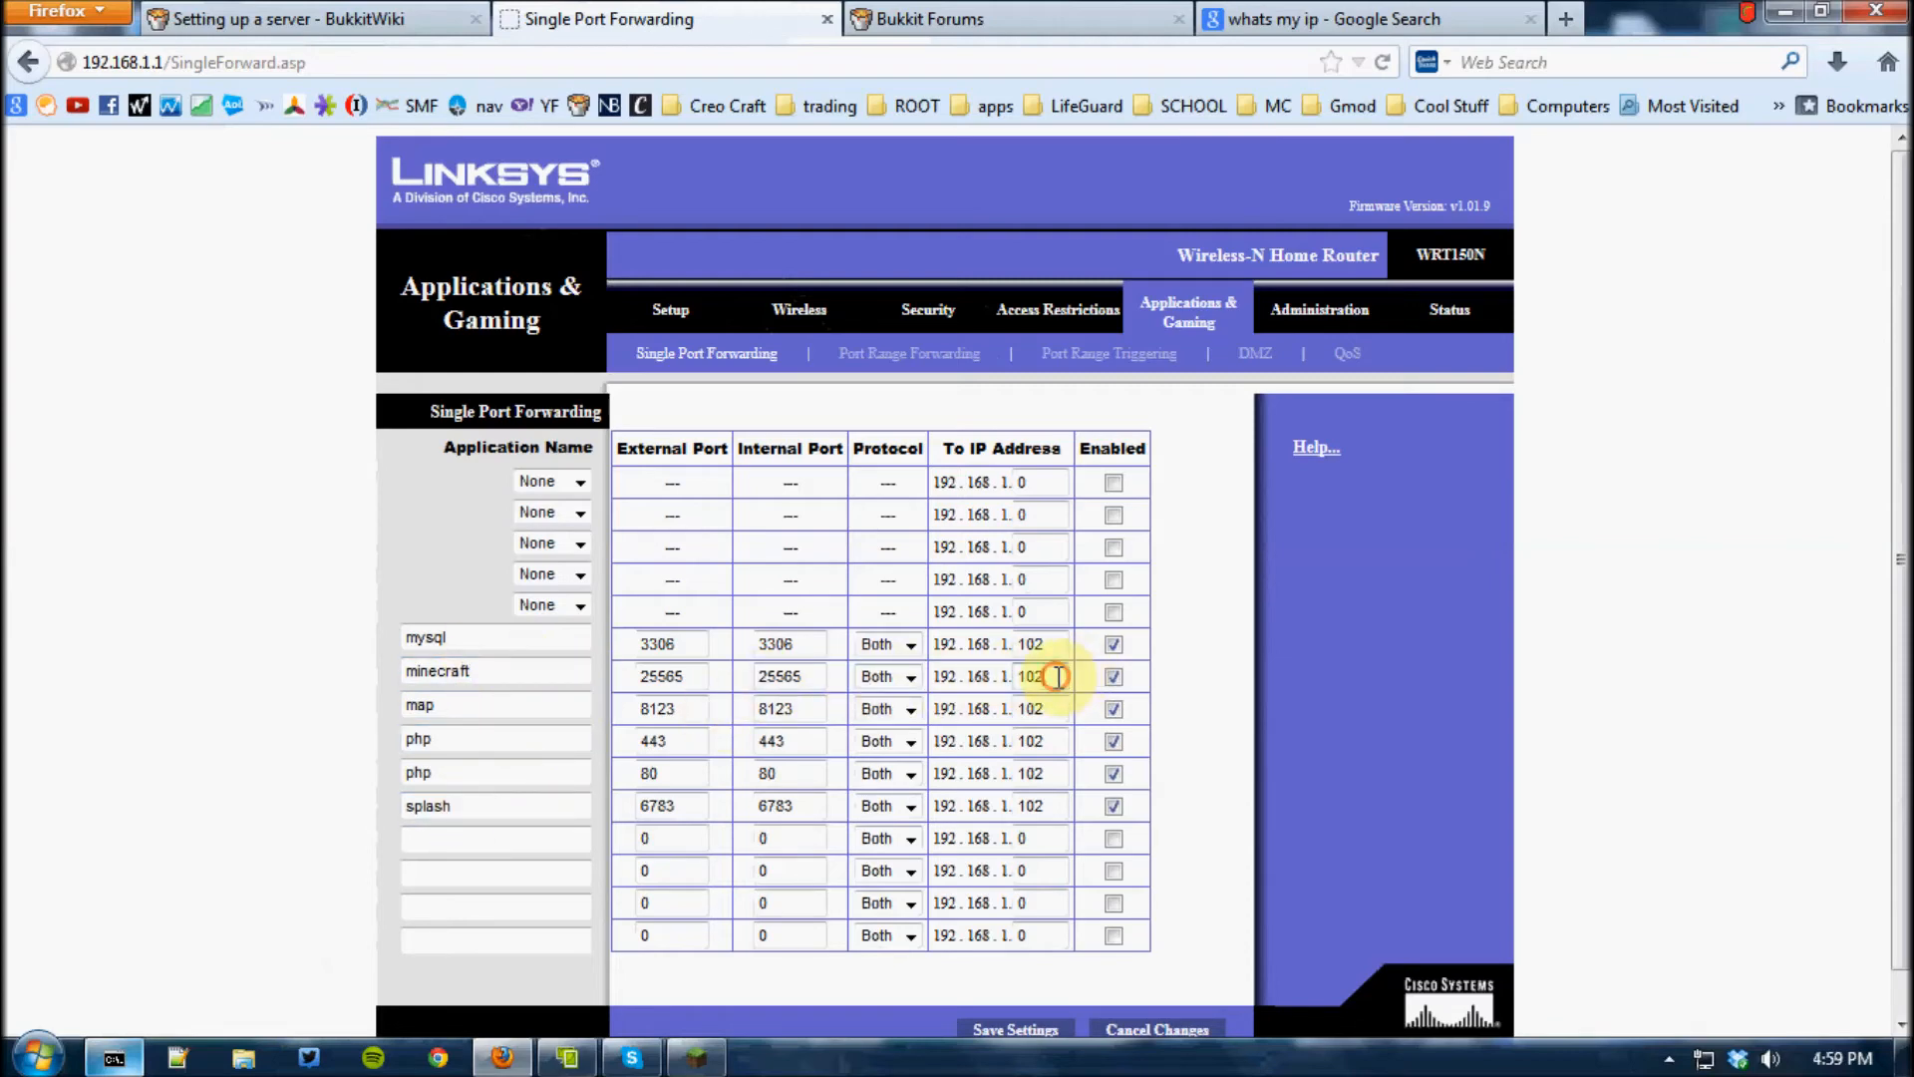
{"action": "key", "text": "BackSpace"}
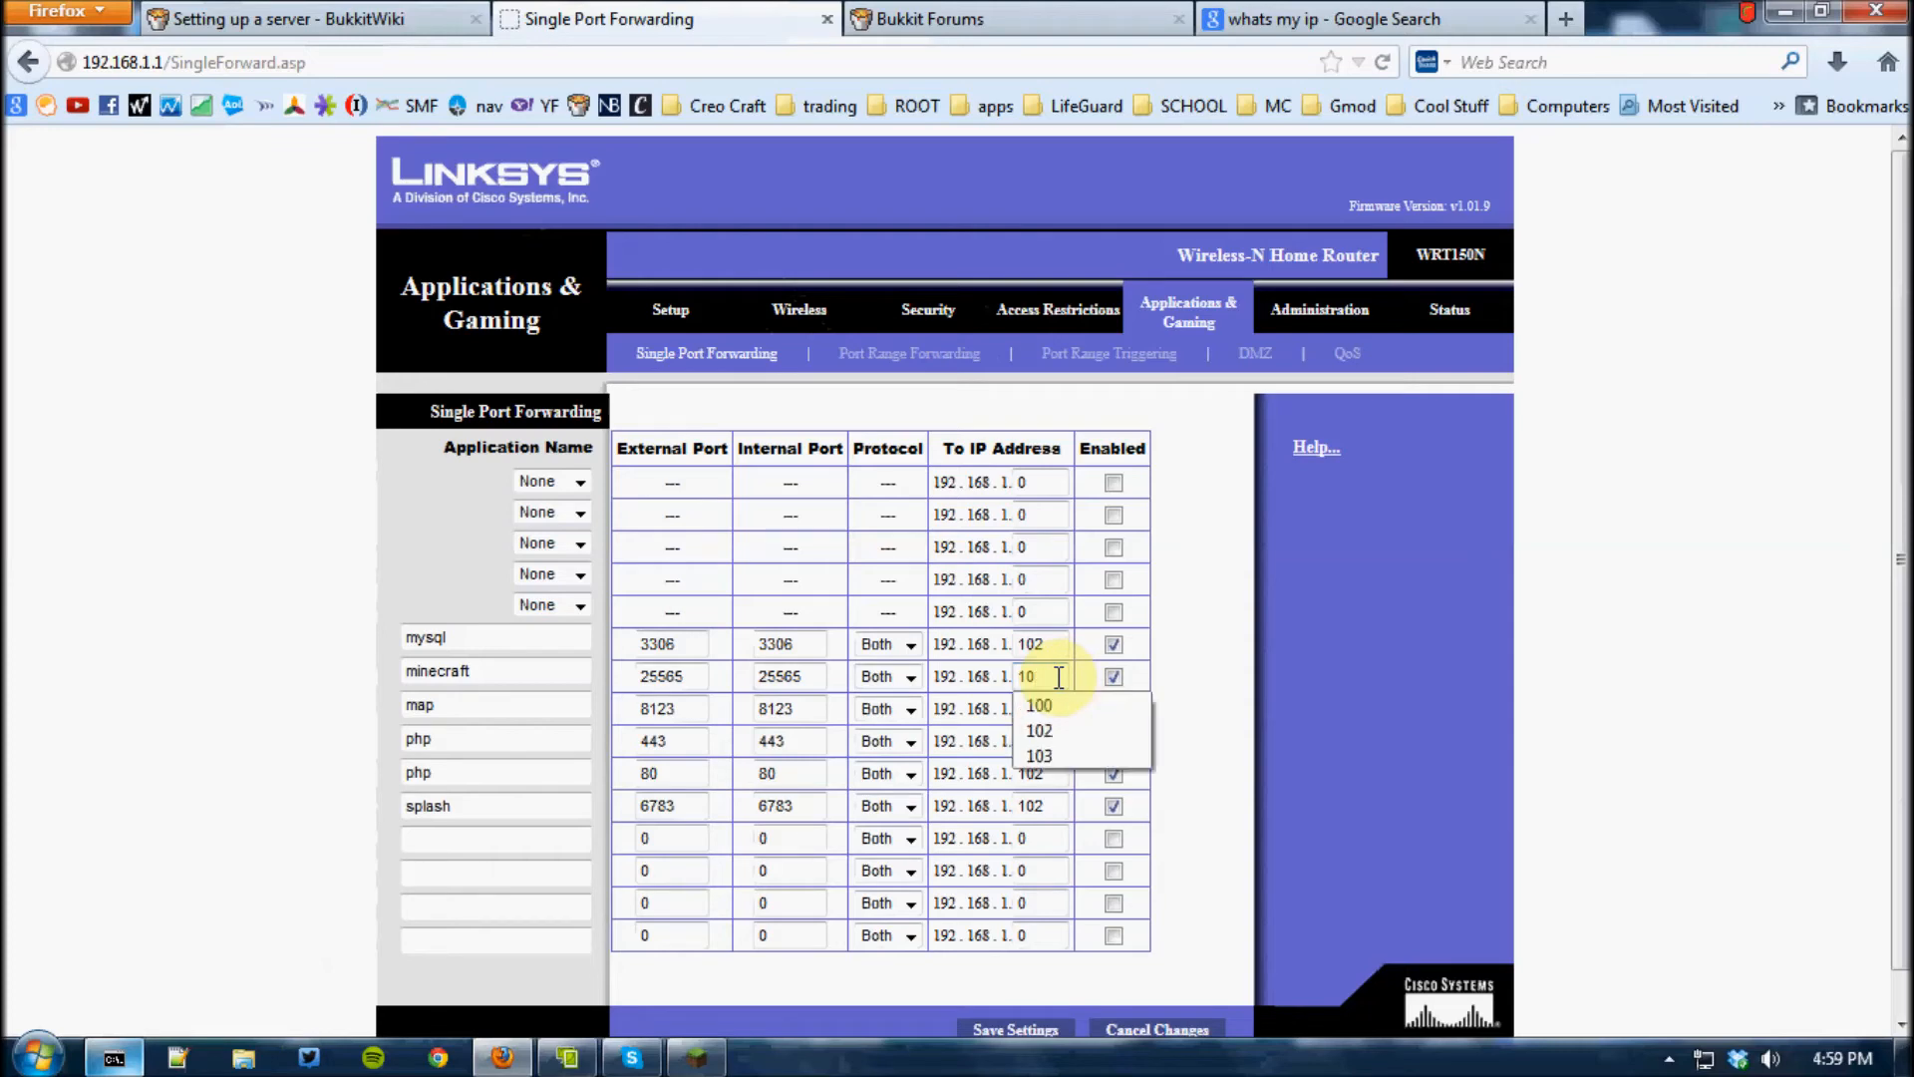
{"action": "type", "text": "0"}
{"action": "left_click", "coordinate": [1065, 646]}
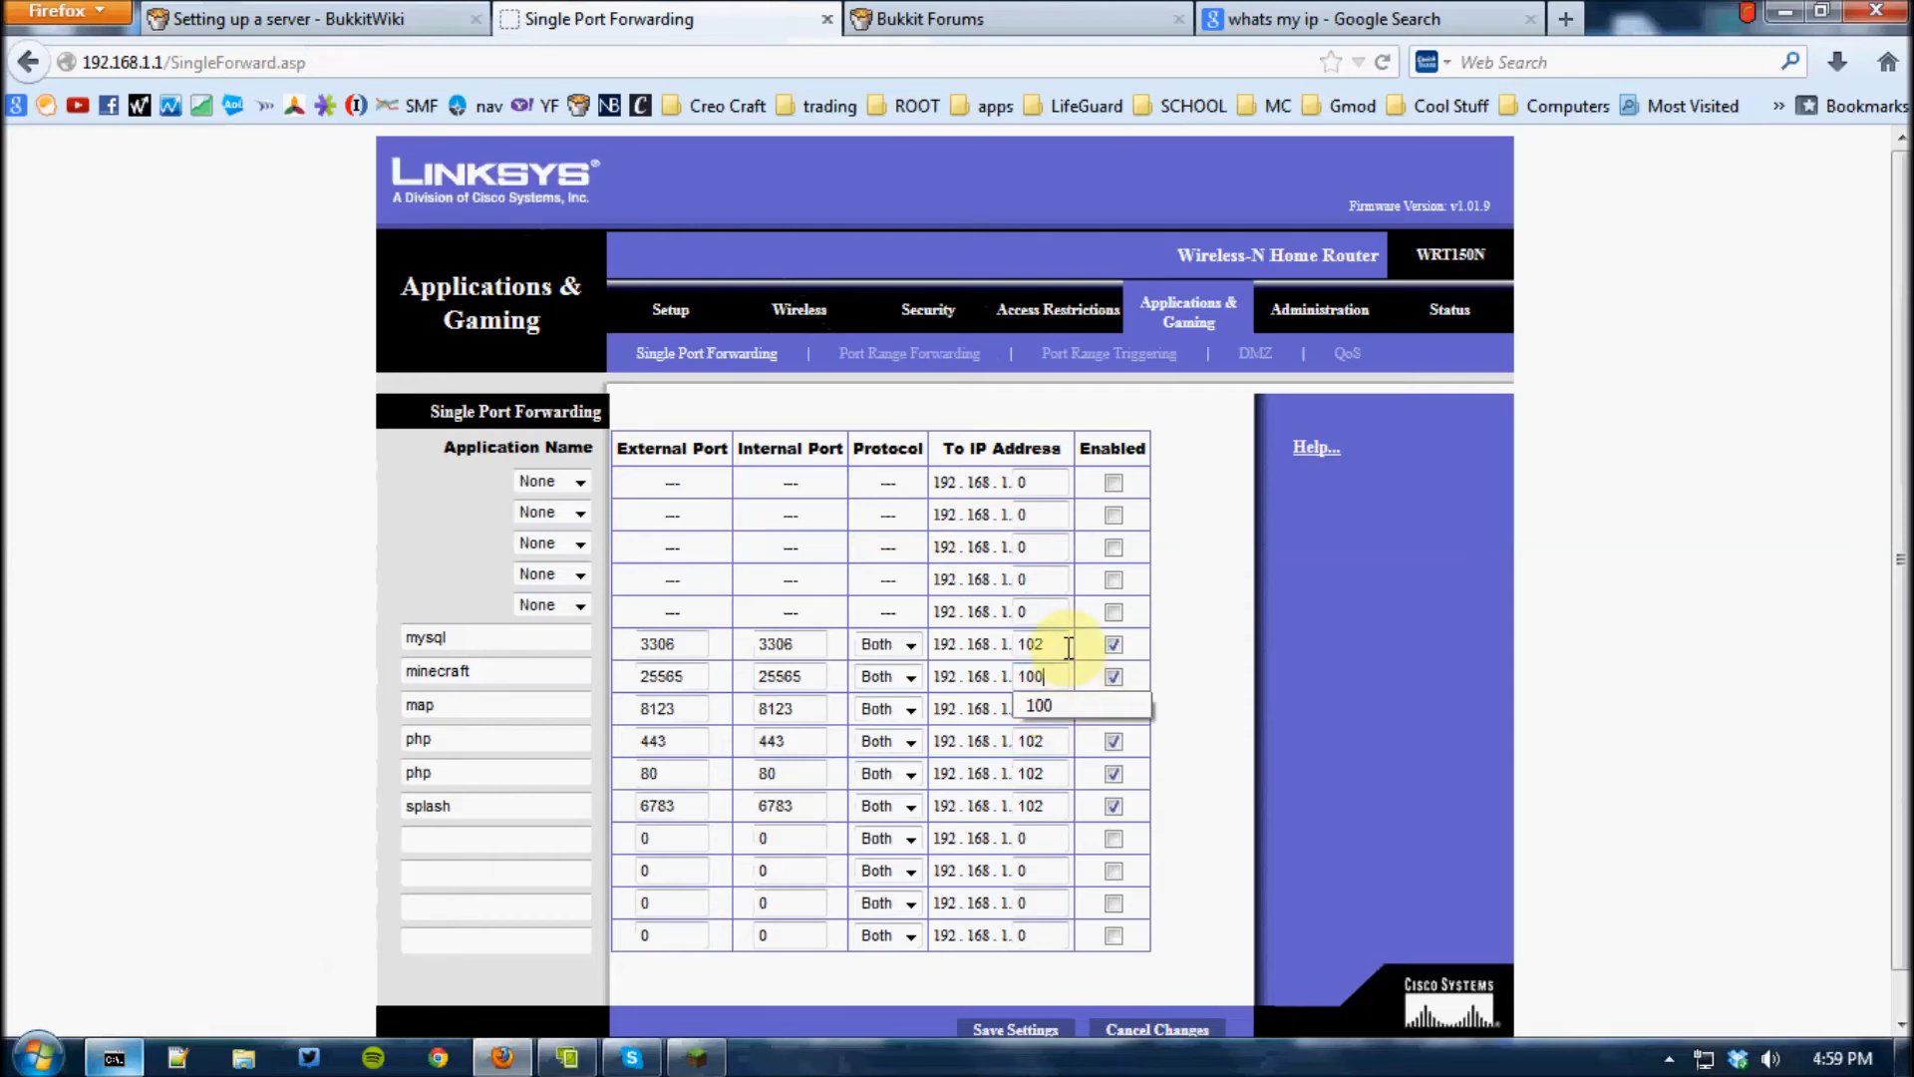
{"action": "left_click", "coordinate": [1052, 712]}
{"action": "key", "text": "BackSpace"}
{"action": "type", "text": "00"}
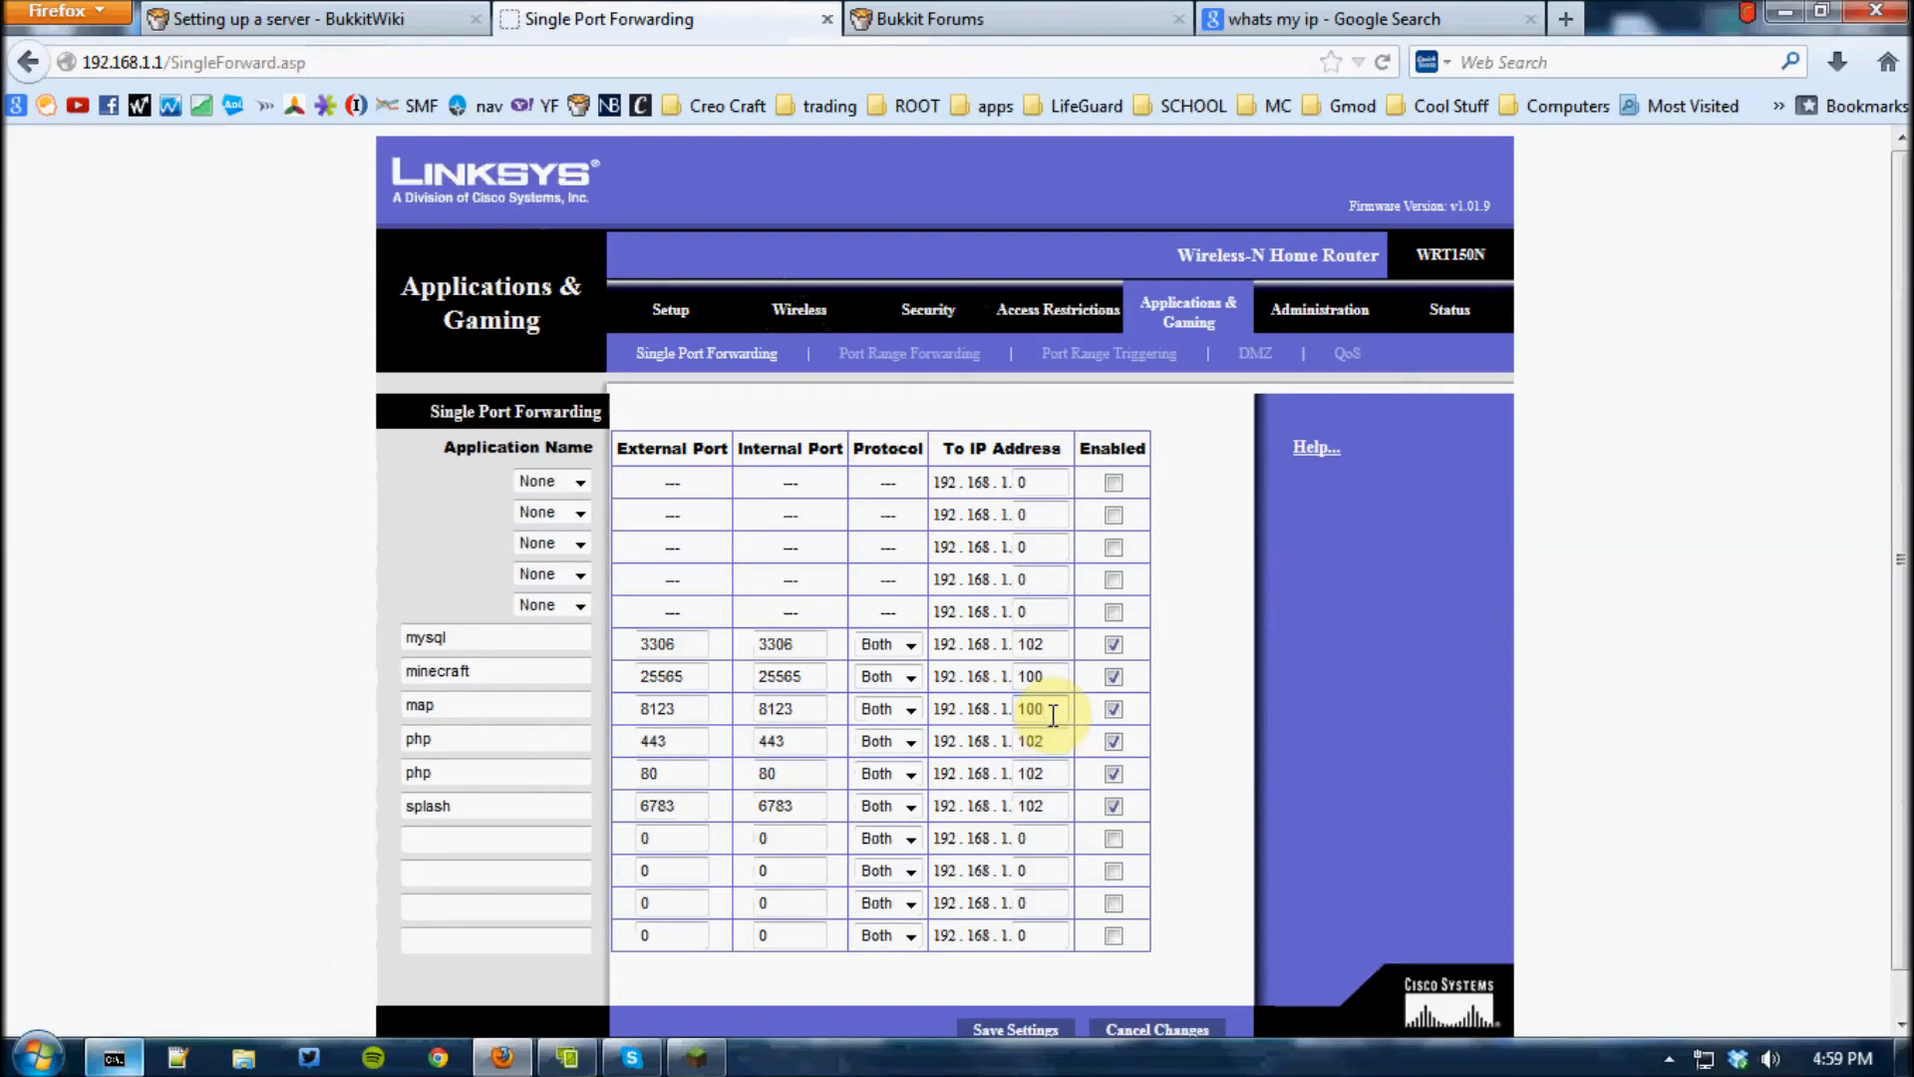
Compare the forwarding entries with the computer's IPv4 address in the Command Prompt and save the router settings
{"action": "left_click", "coordinate": [95, 1069]}
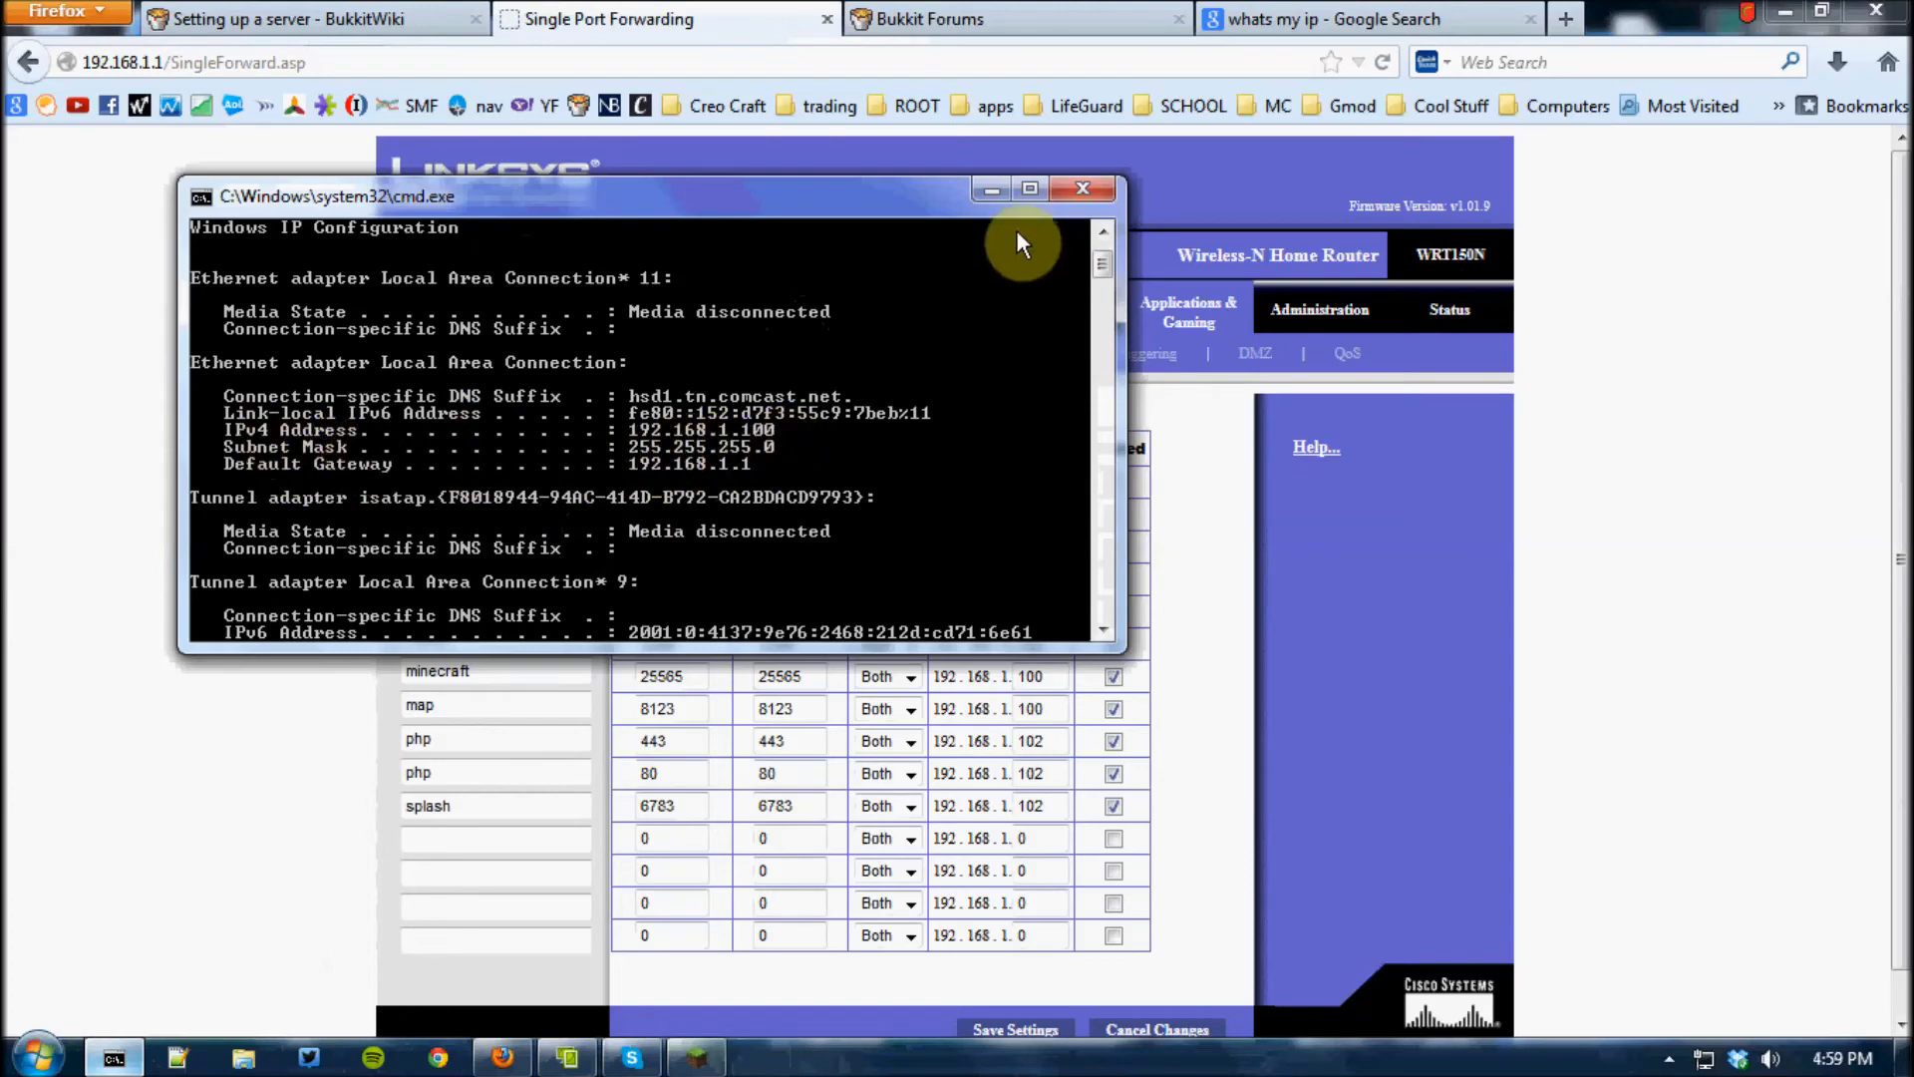
{"action": "left_click", "coordinate": [989, 191]}
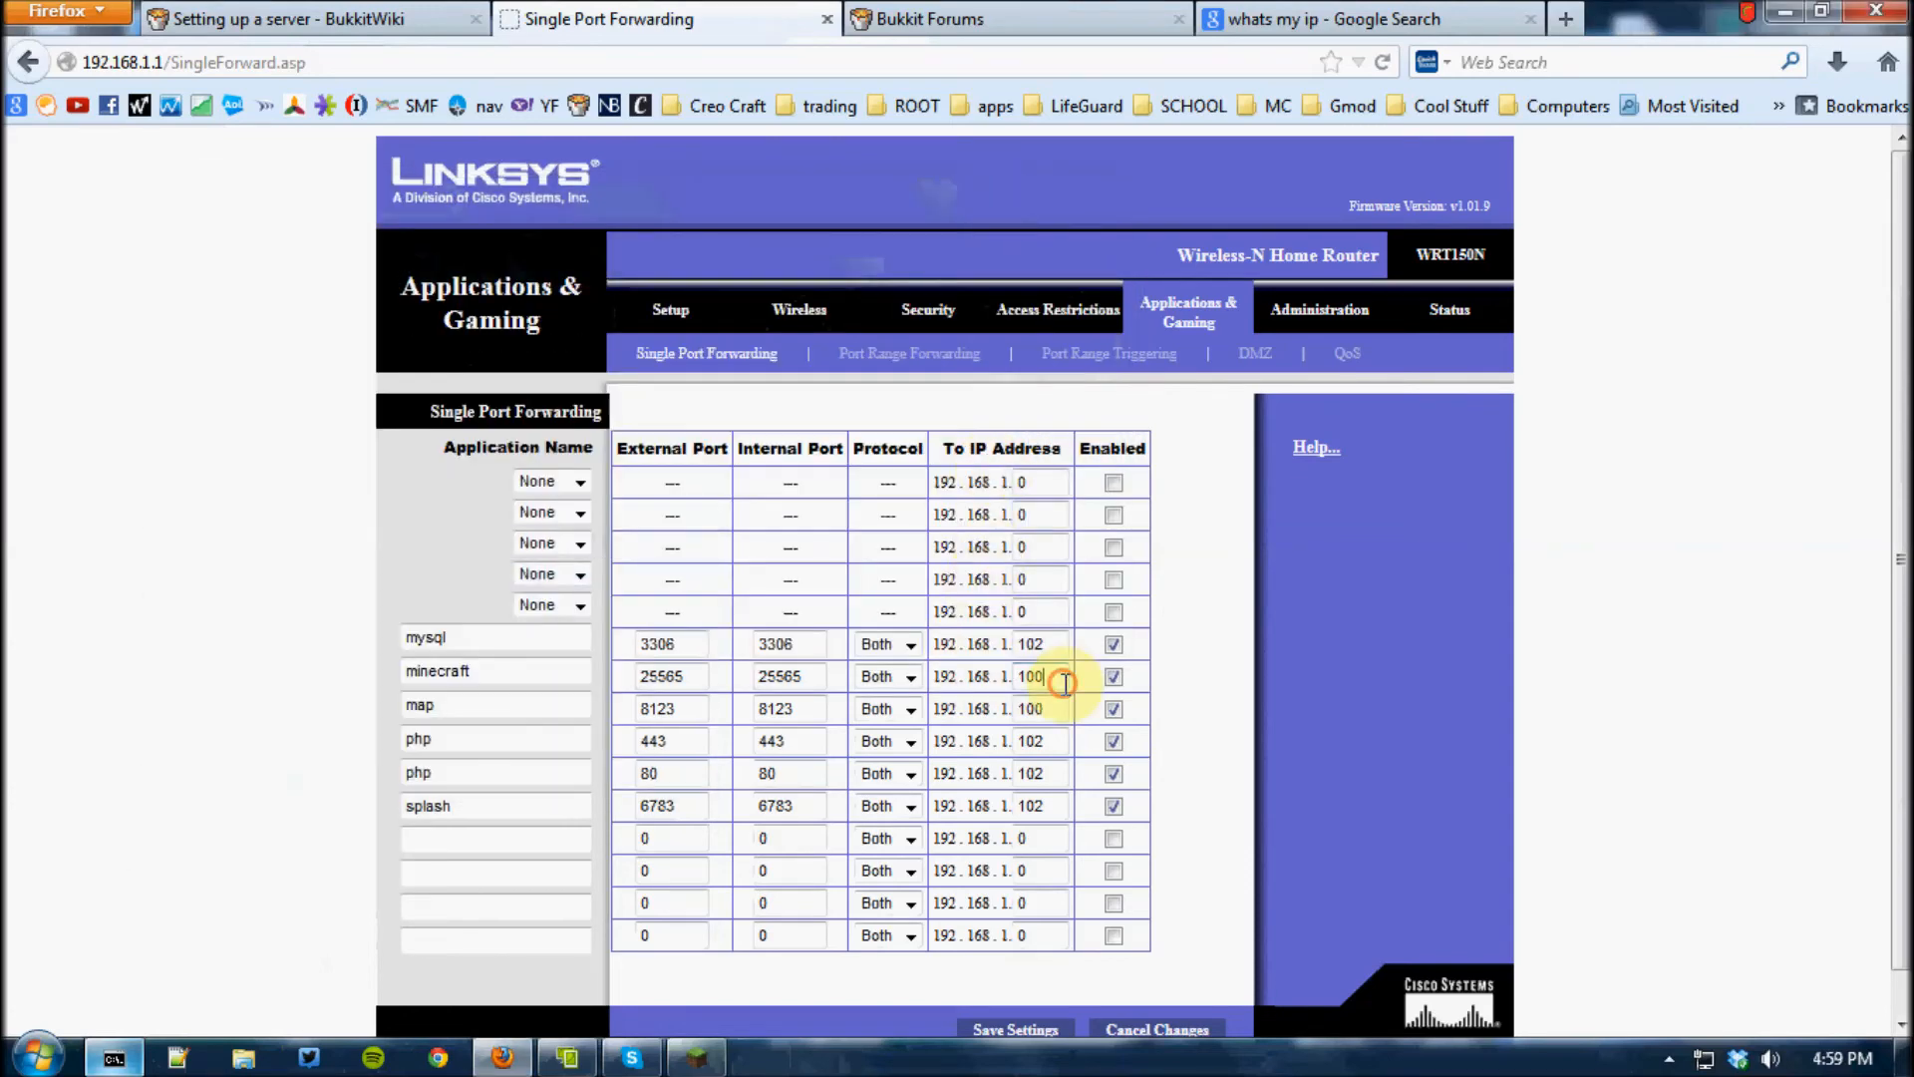
{"action": "left_click", "coordinate": [810, 676]}
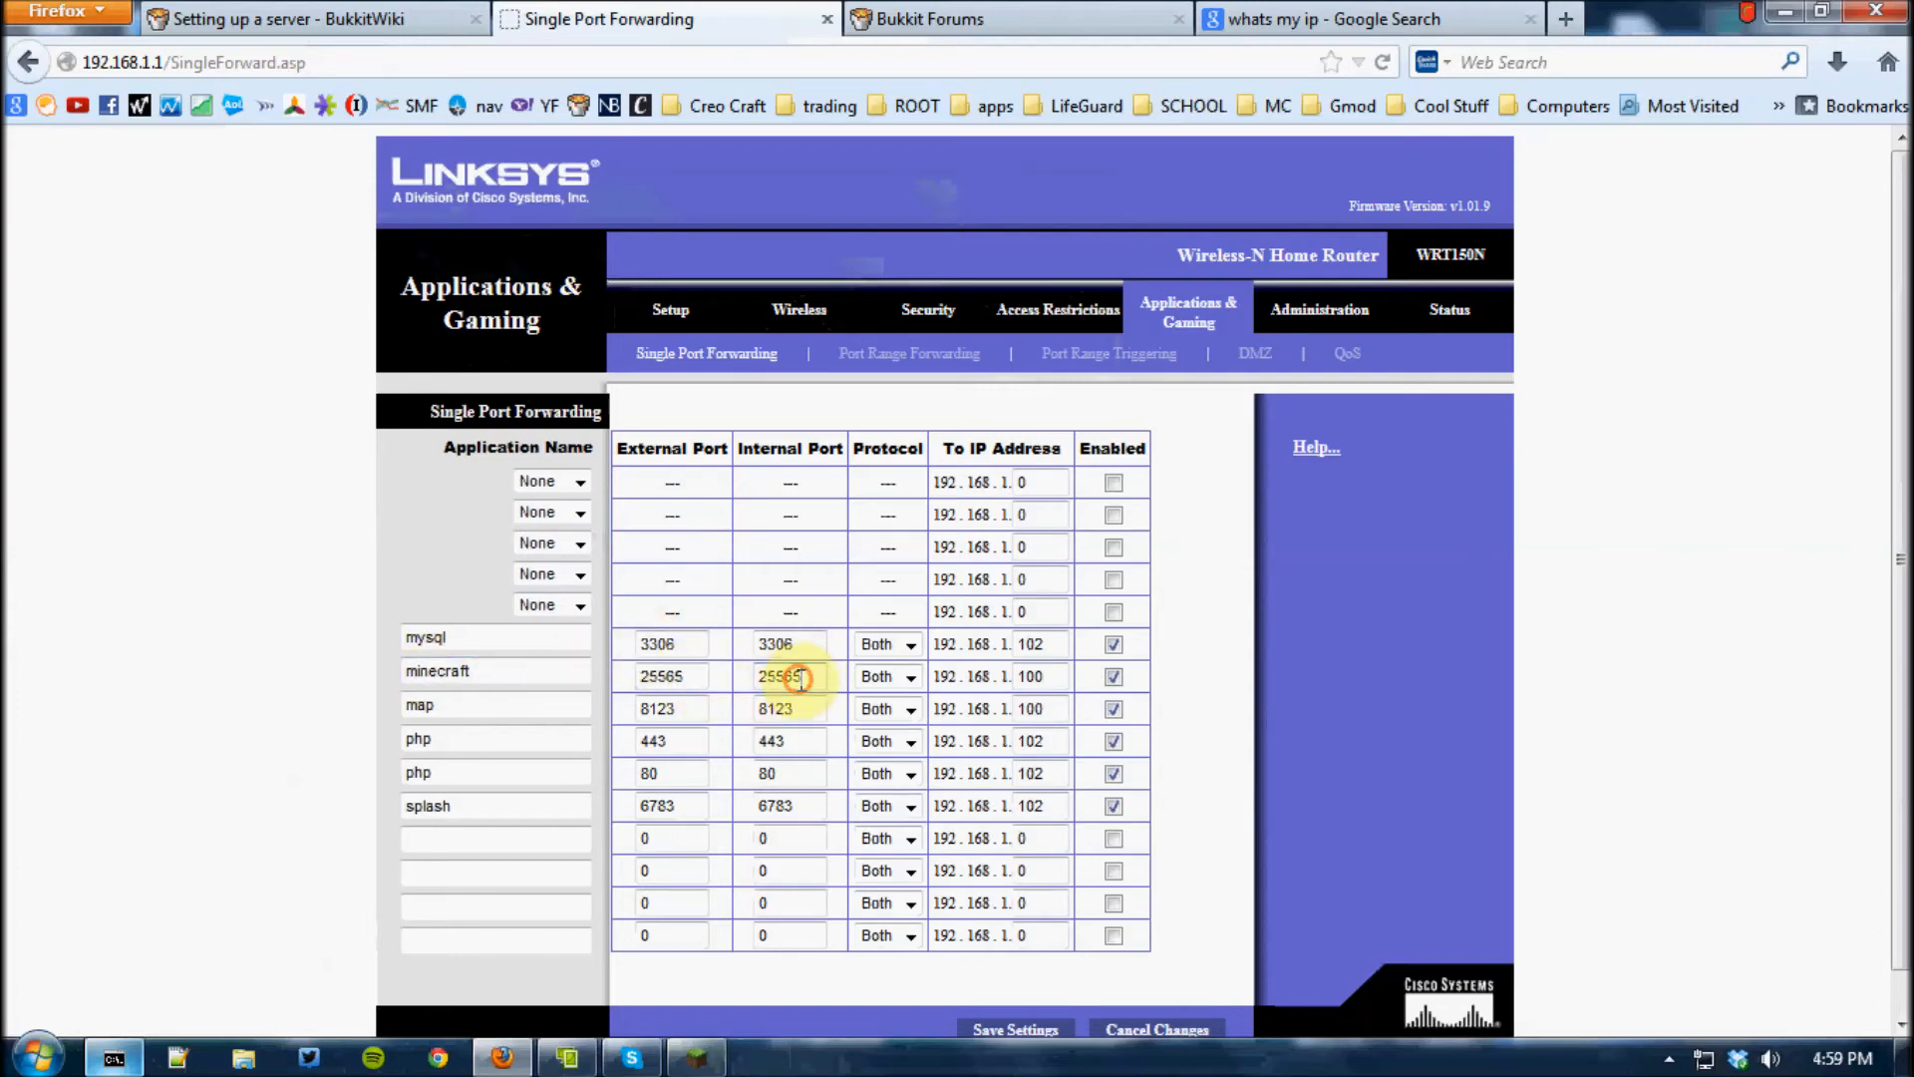
{"action": "left_click", "coordinate": [700, 717]}
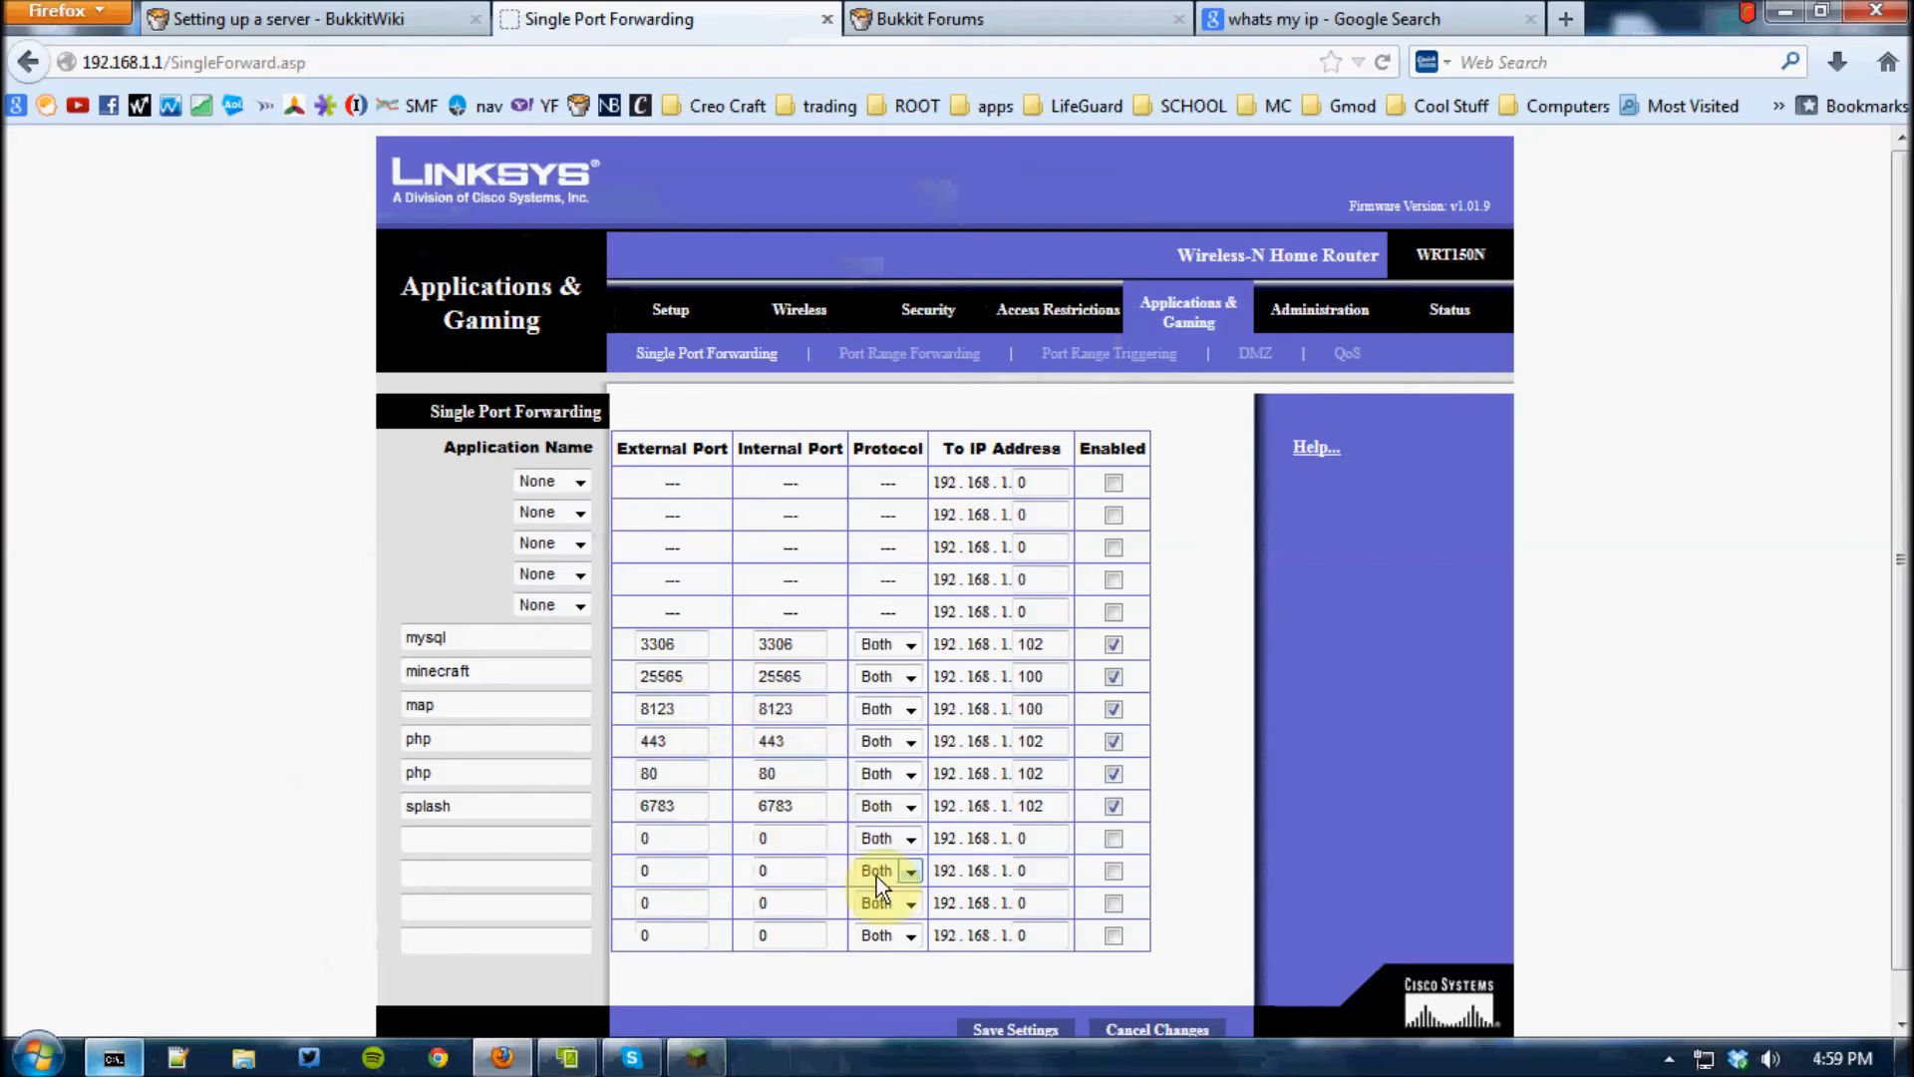
{"action": "left_click", "coordinate": [1045, 1037]}
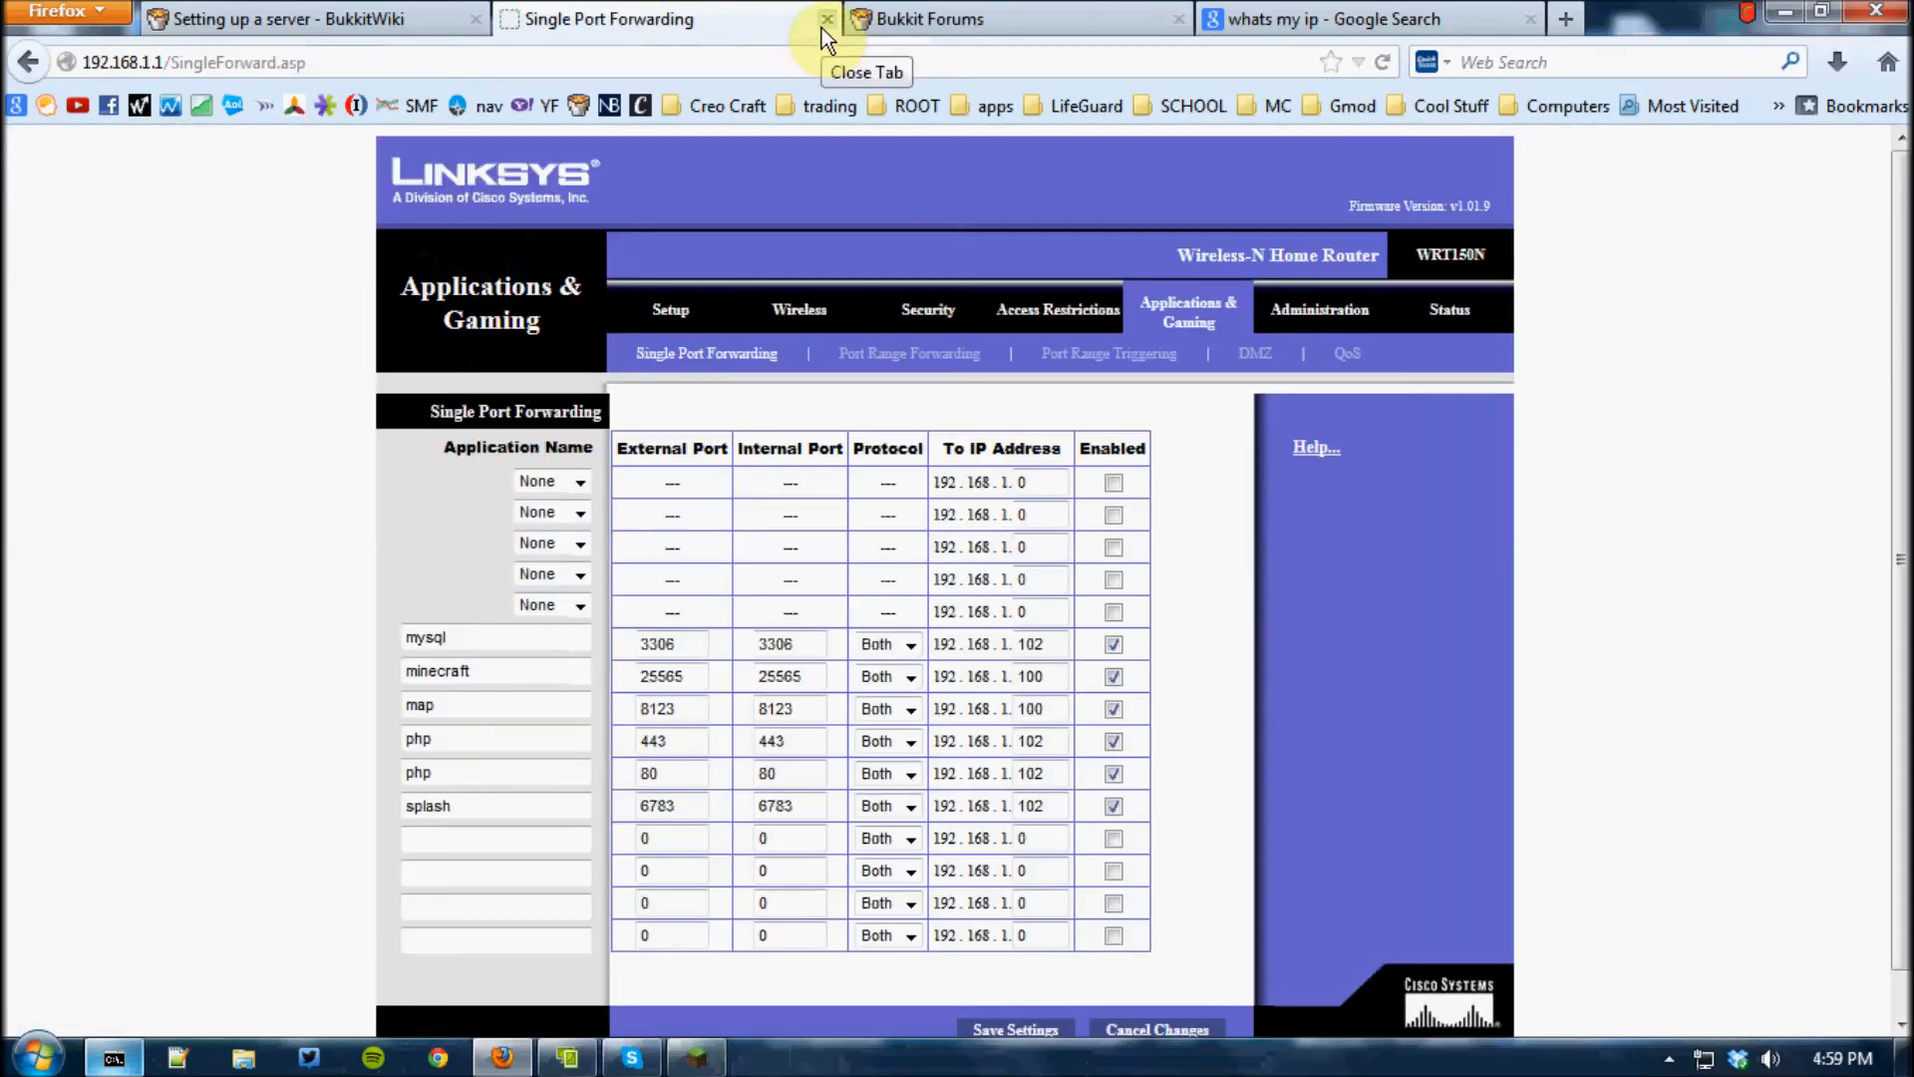
Close the router's browser tab and minimize Firefox to get to the desktop
{"action": "left_click", "coordinate": [822, 27]}
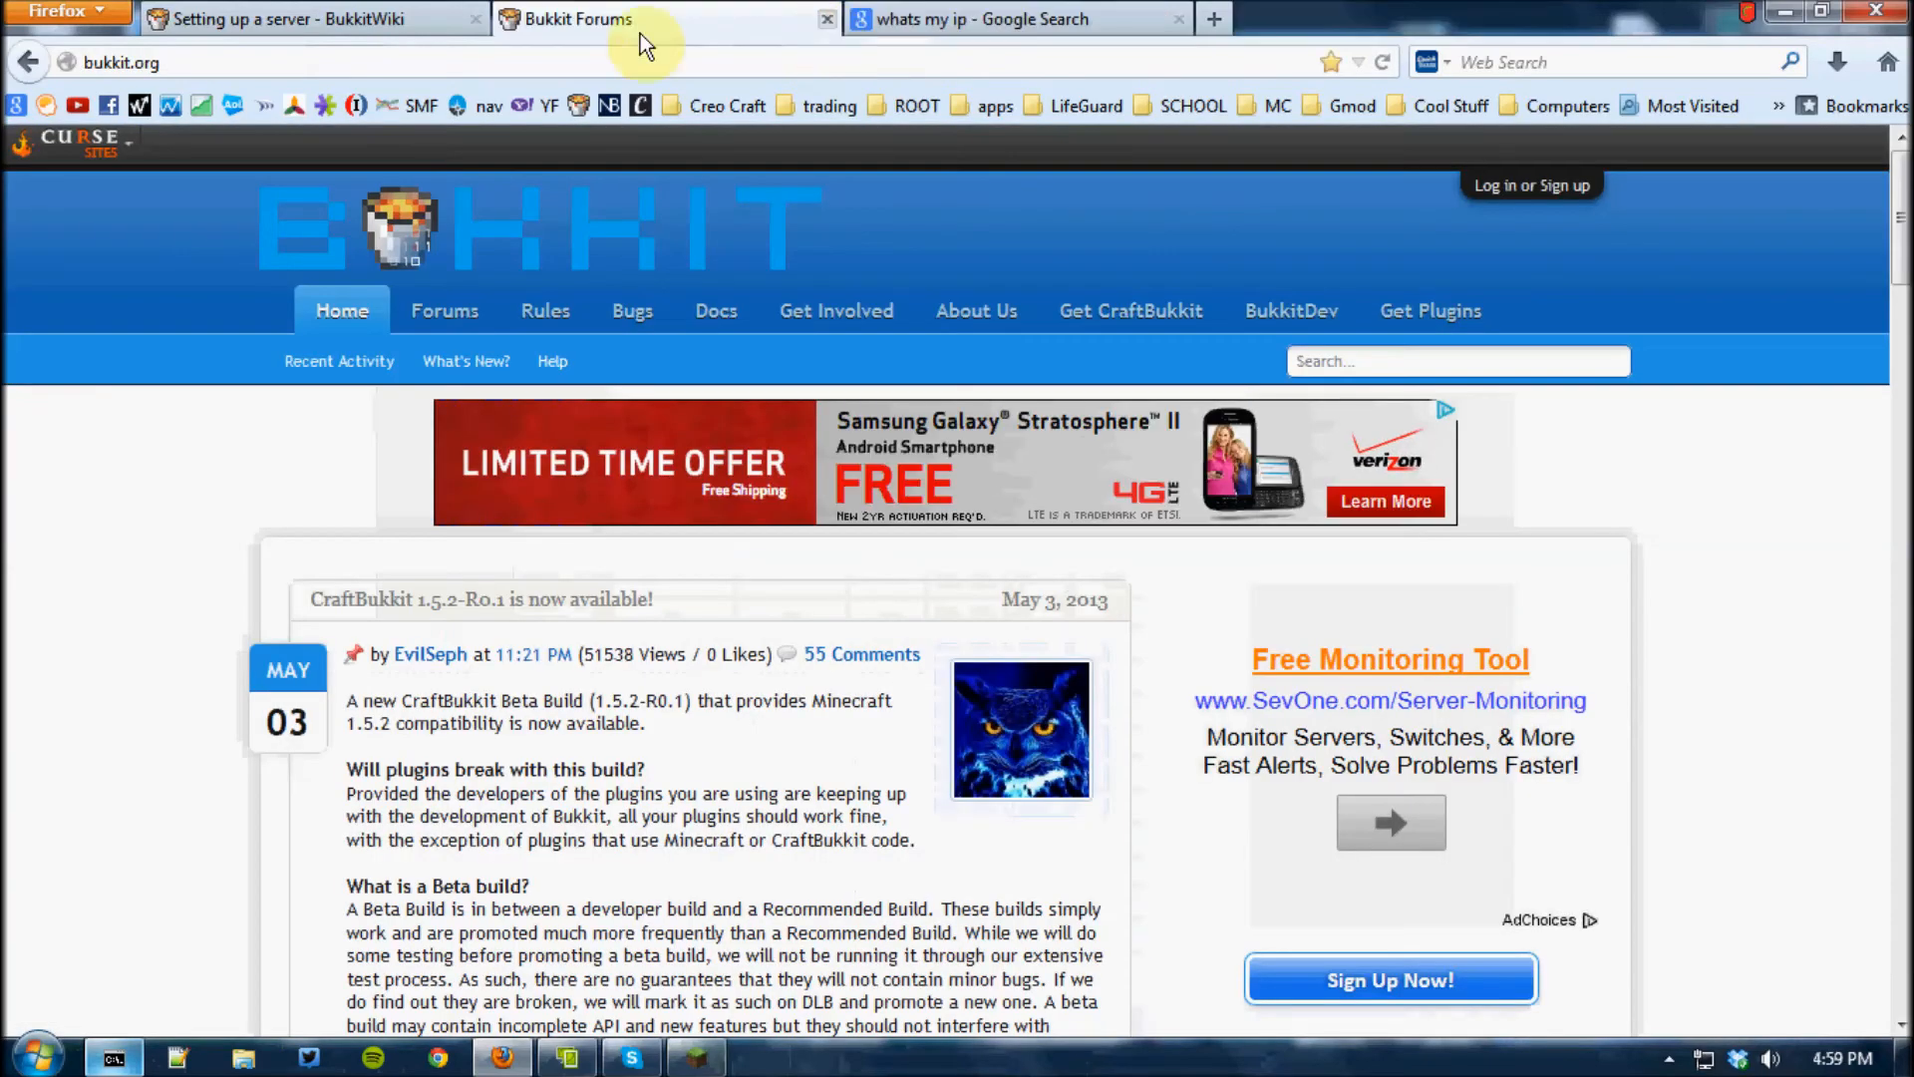
{"action": "left_click", "coordinate": [374, 17]}
{"action": "left_click", "coordinate": [538, 18]}
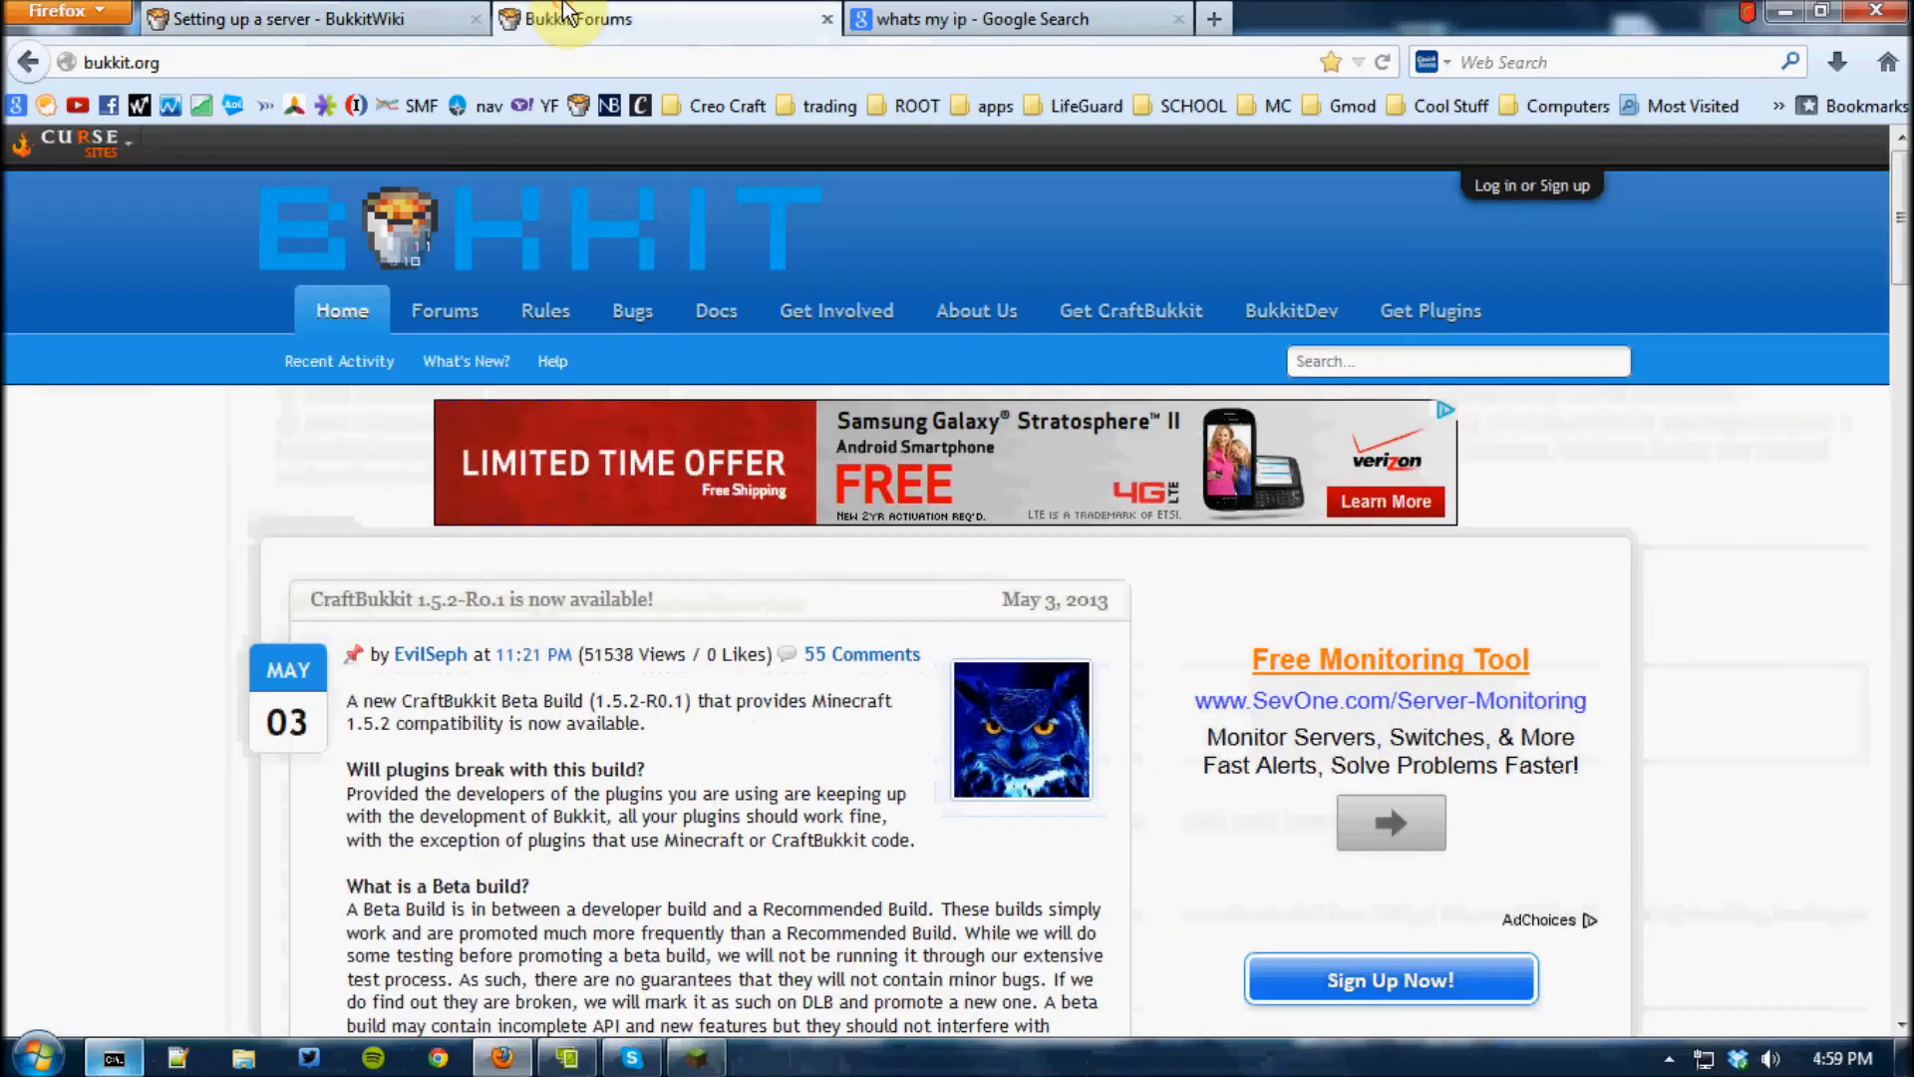
{"action": "left_click", "coordinate": [1790, 12]}
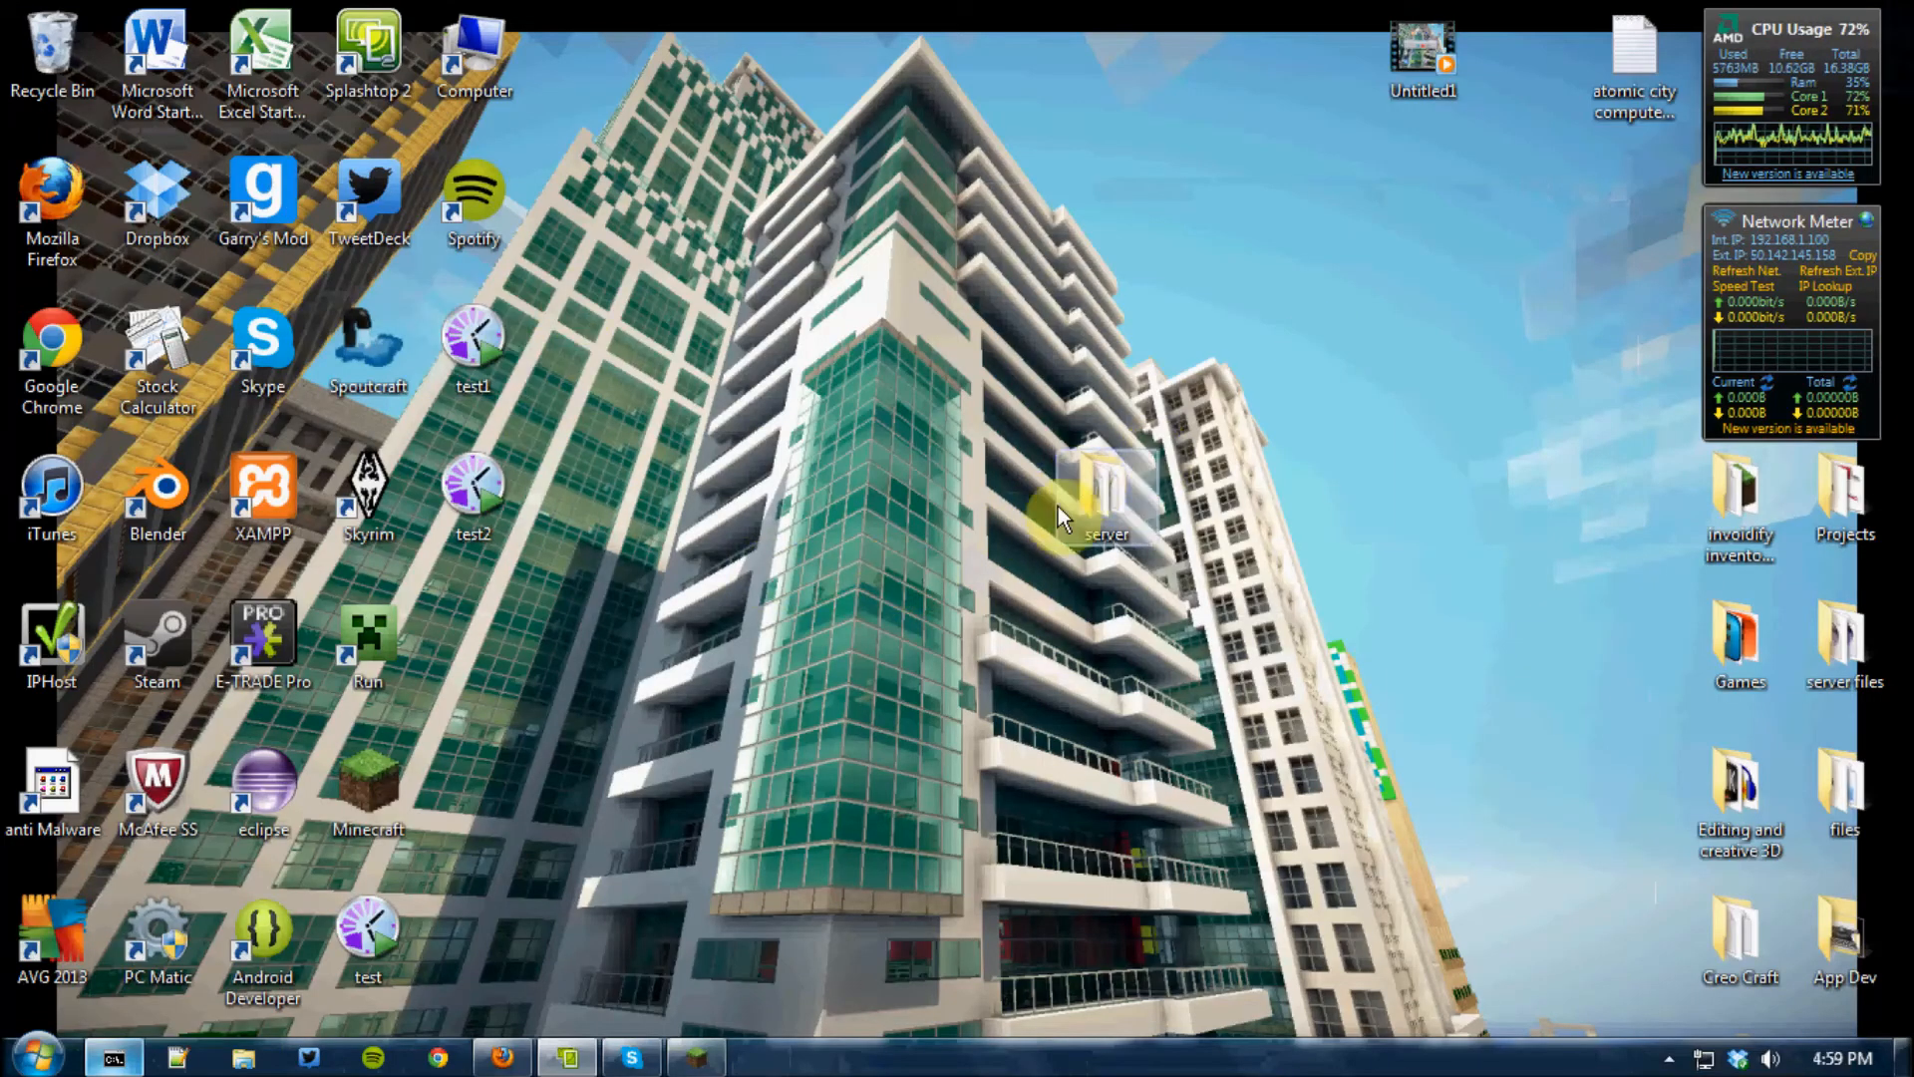
Open the server's plugins folder and move the dynmap folder and JAR file into it from the server example's plugins folder
{"action": "double_click", "coordinate": [1060, 518]}
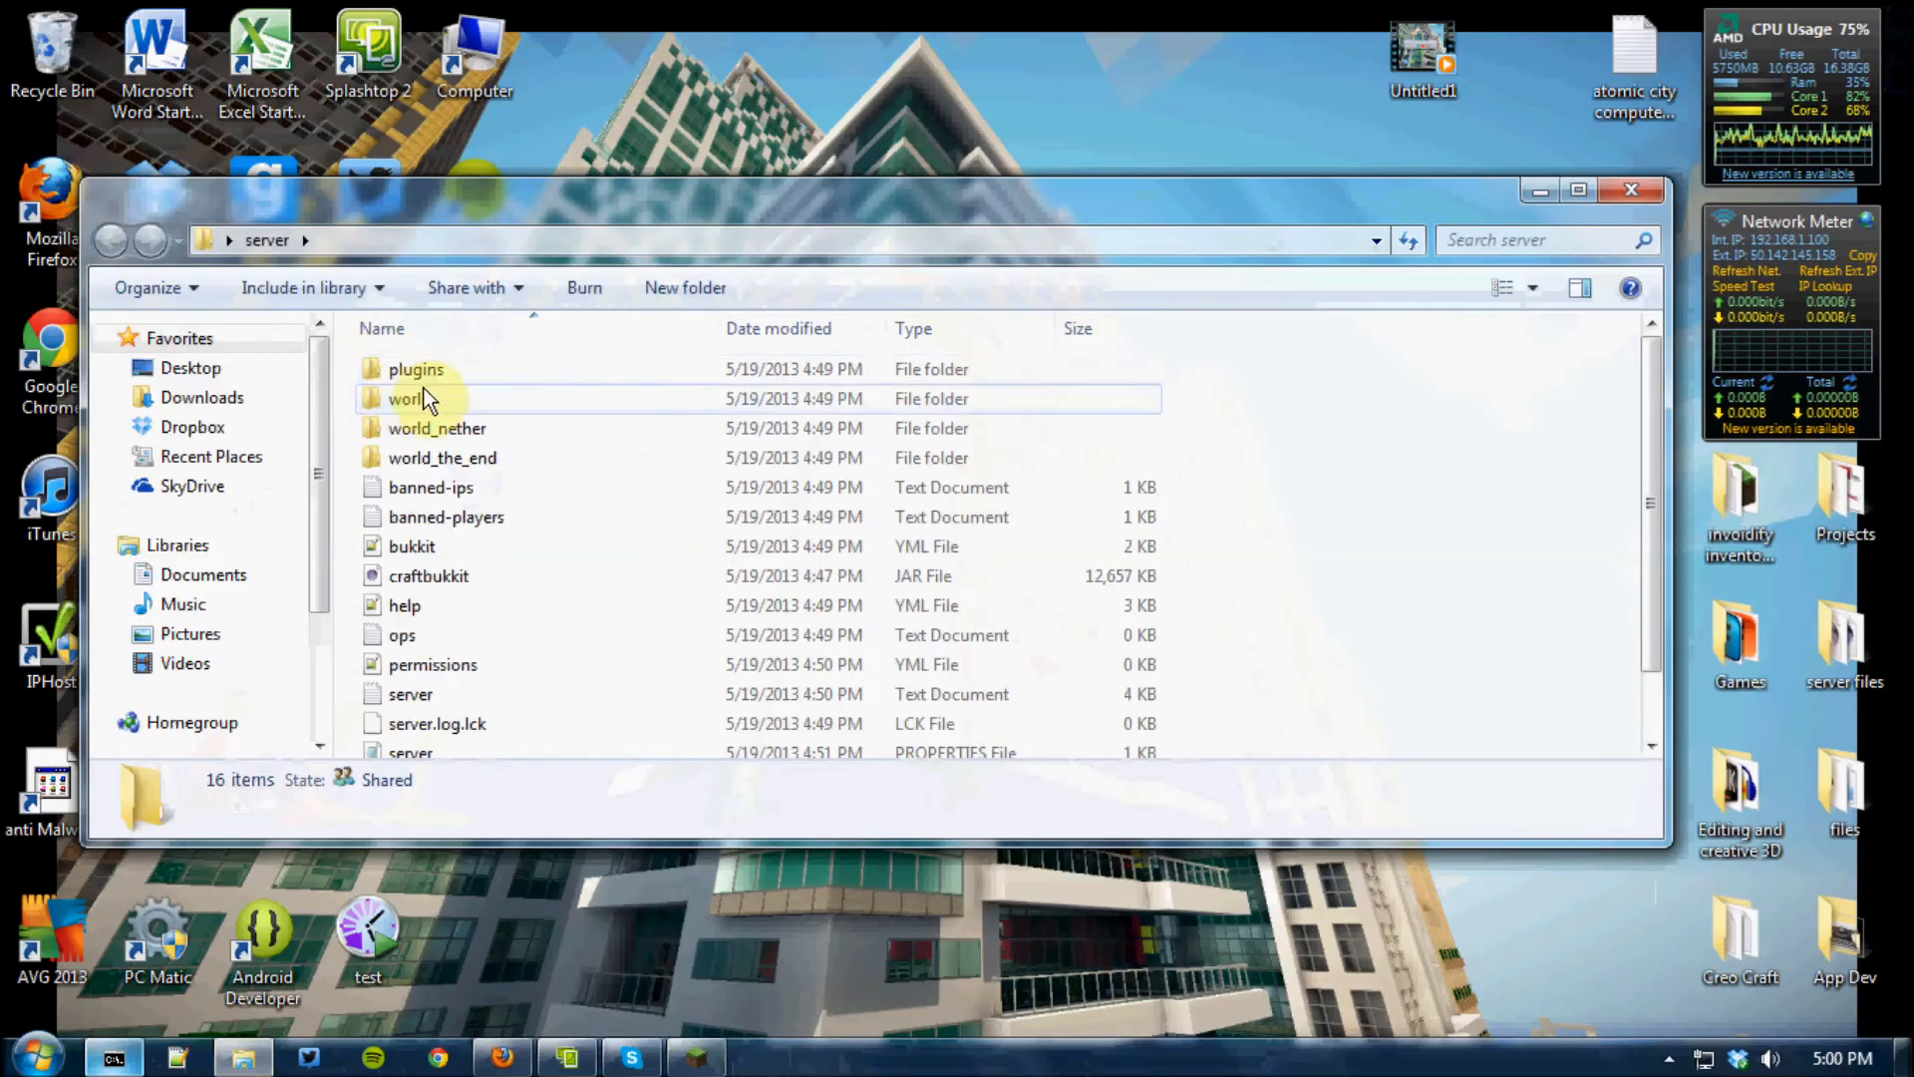
{"action": "double_click", "coordinate": [418, 375]}
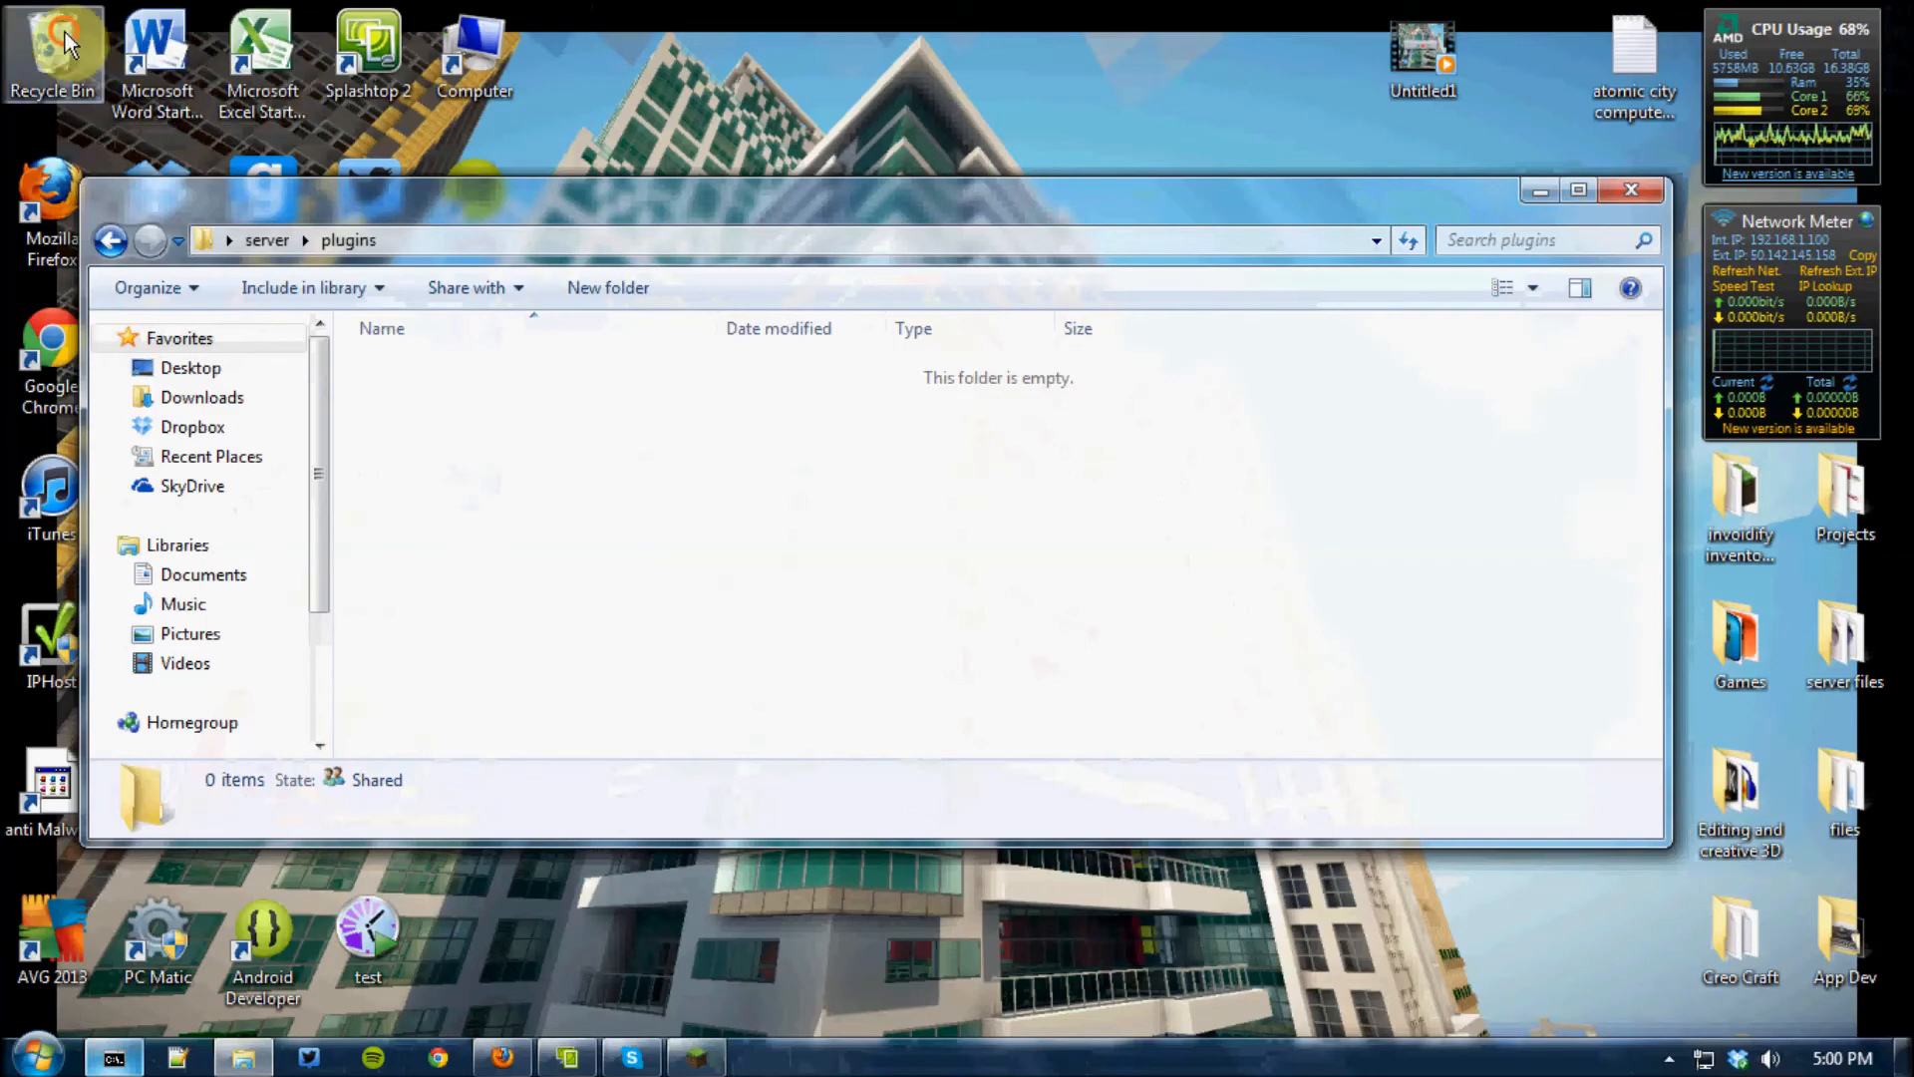
{"action": "left_click", "coordinate": [1397, 194]}
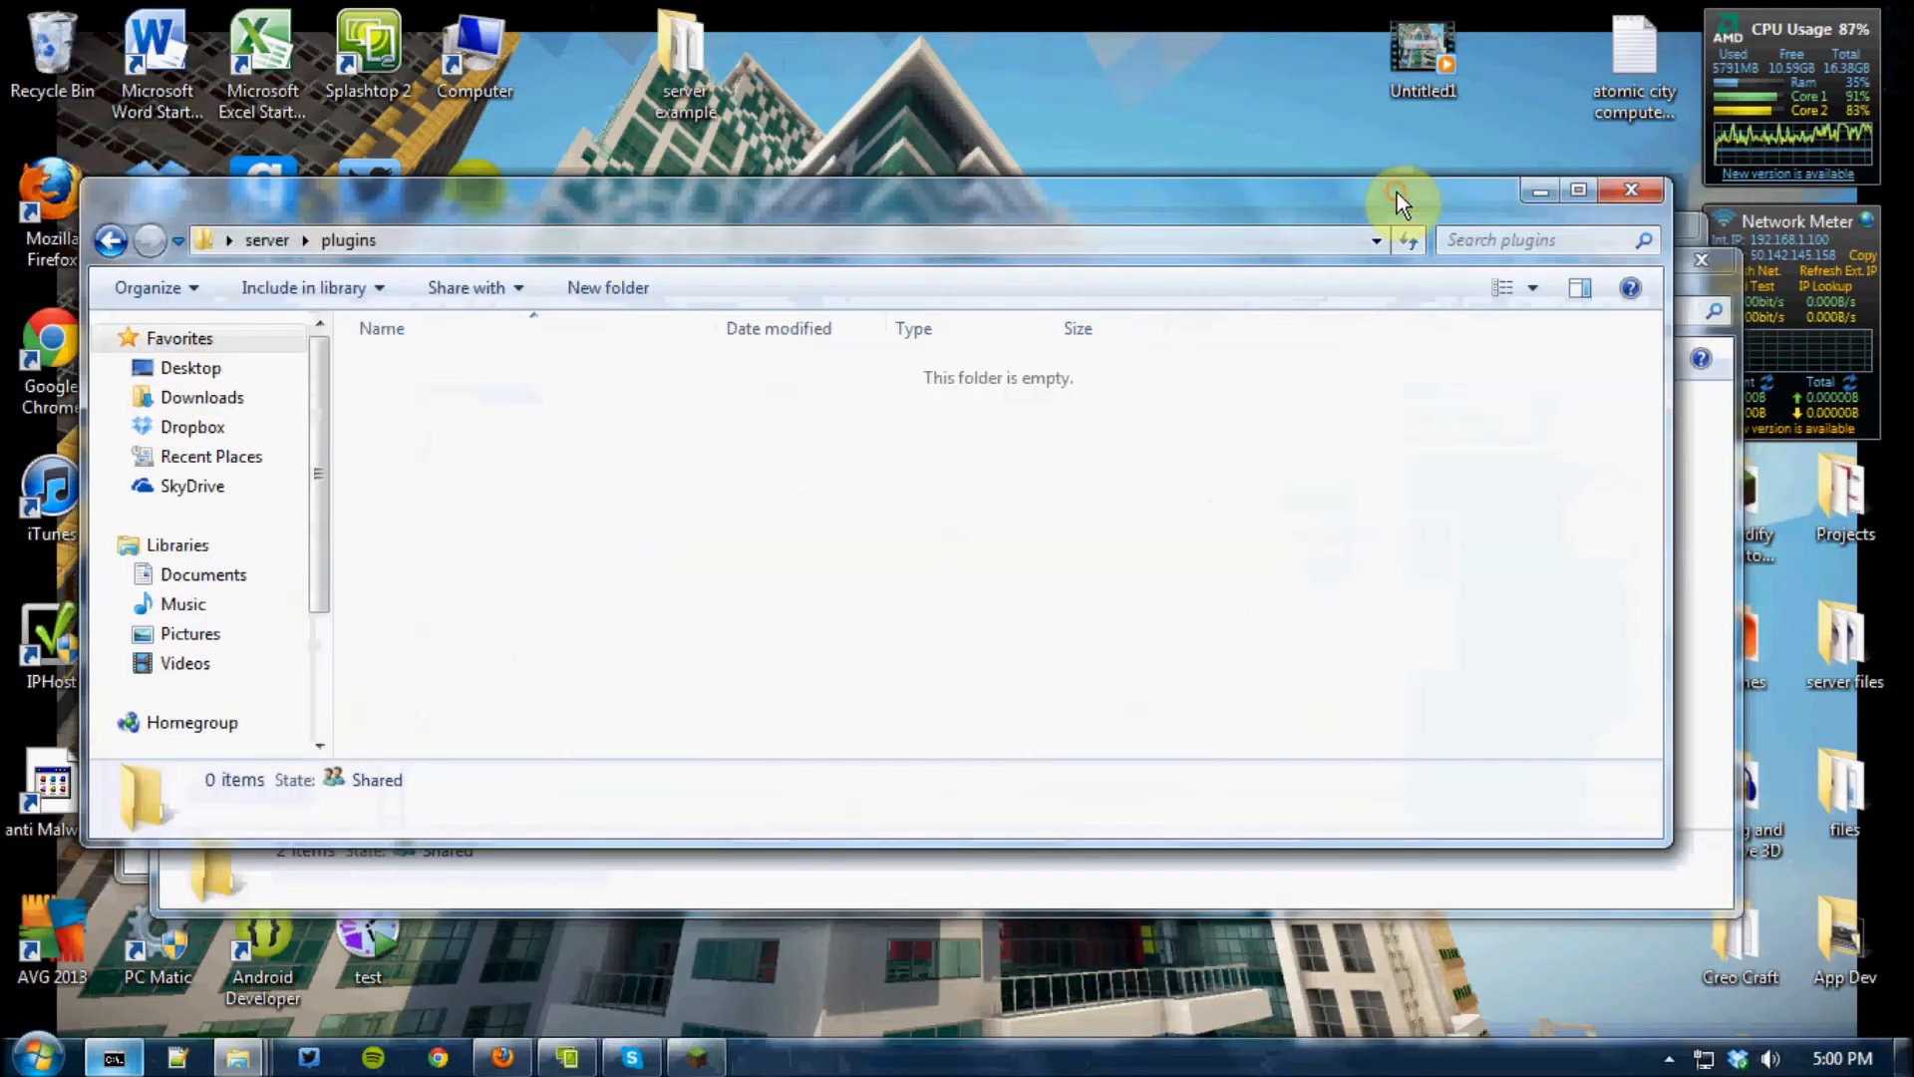
{"action": "left_click_drag", "start_coordinate": [1288, 211], "coordinate": [1327, 612]}
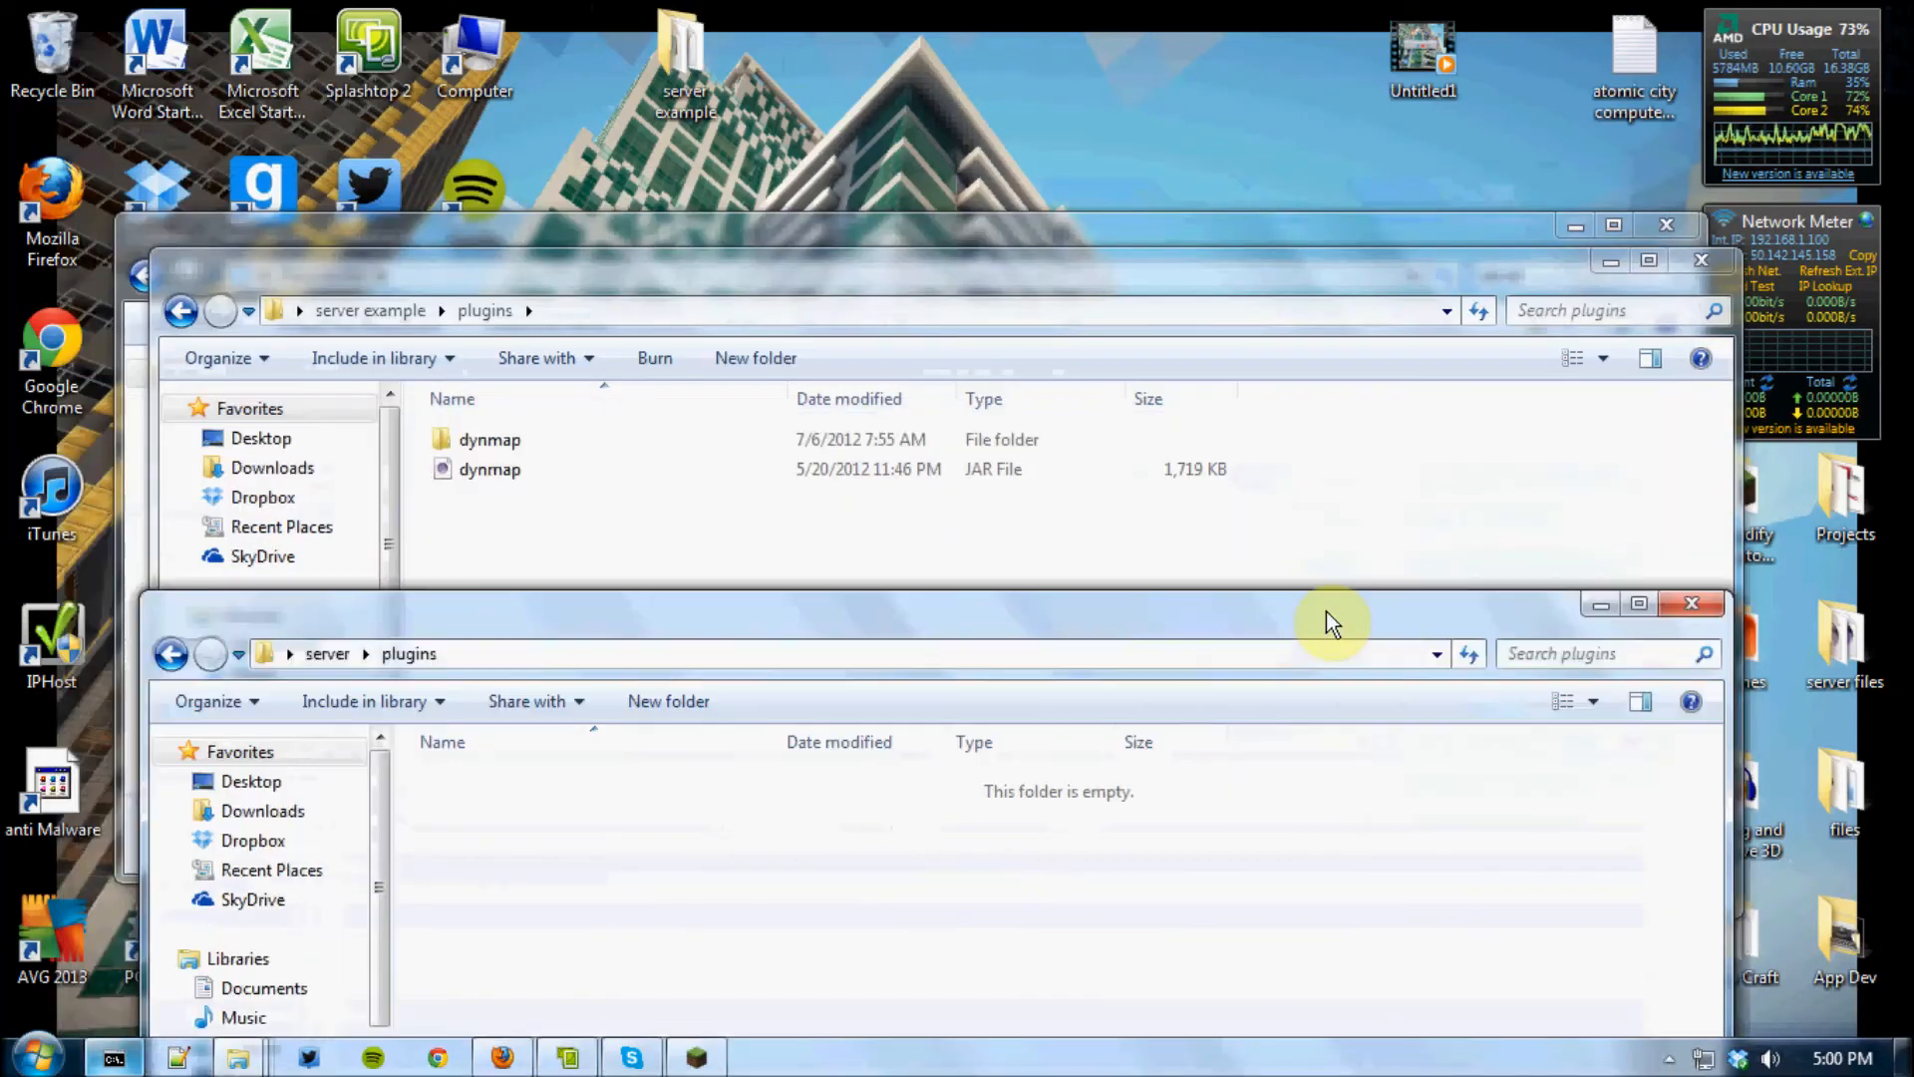
{"action": "left_click_drag", "start_coordinate": [630, 541], "coordinate": [548, 452]}
{"action": "left_click_drag", "start_coordinate": [635, 596], "coordinate": [555, 445]}
{"action": "left_click_drag", "start_coordinate": [555, 444], "coordinate": [788, 972]}
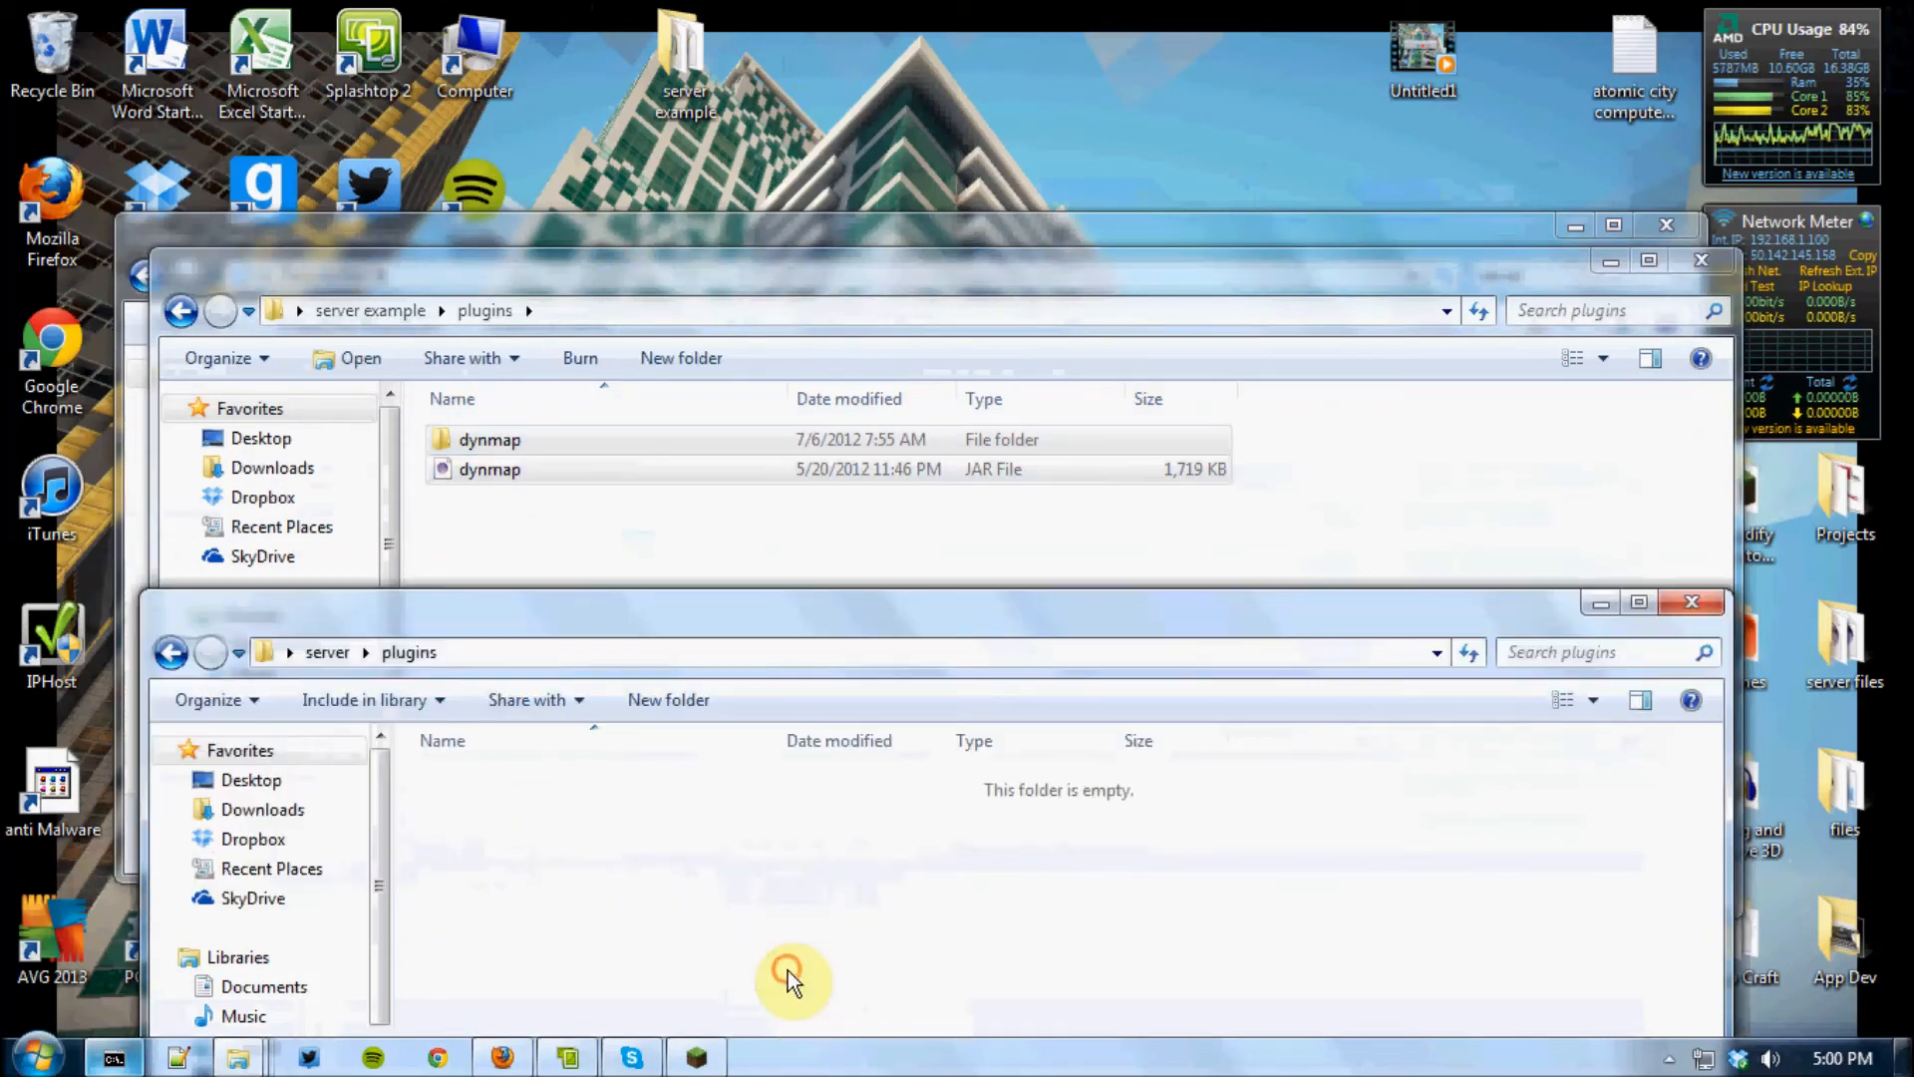
Close the server example and Recycle Bin windows and reposition the remaining server plugins window
{"action": "left_click", "coordinate": [1717, 267]}
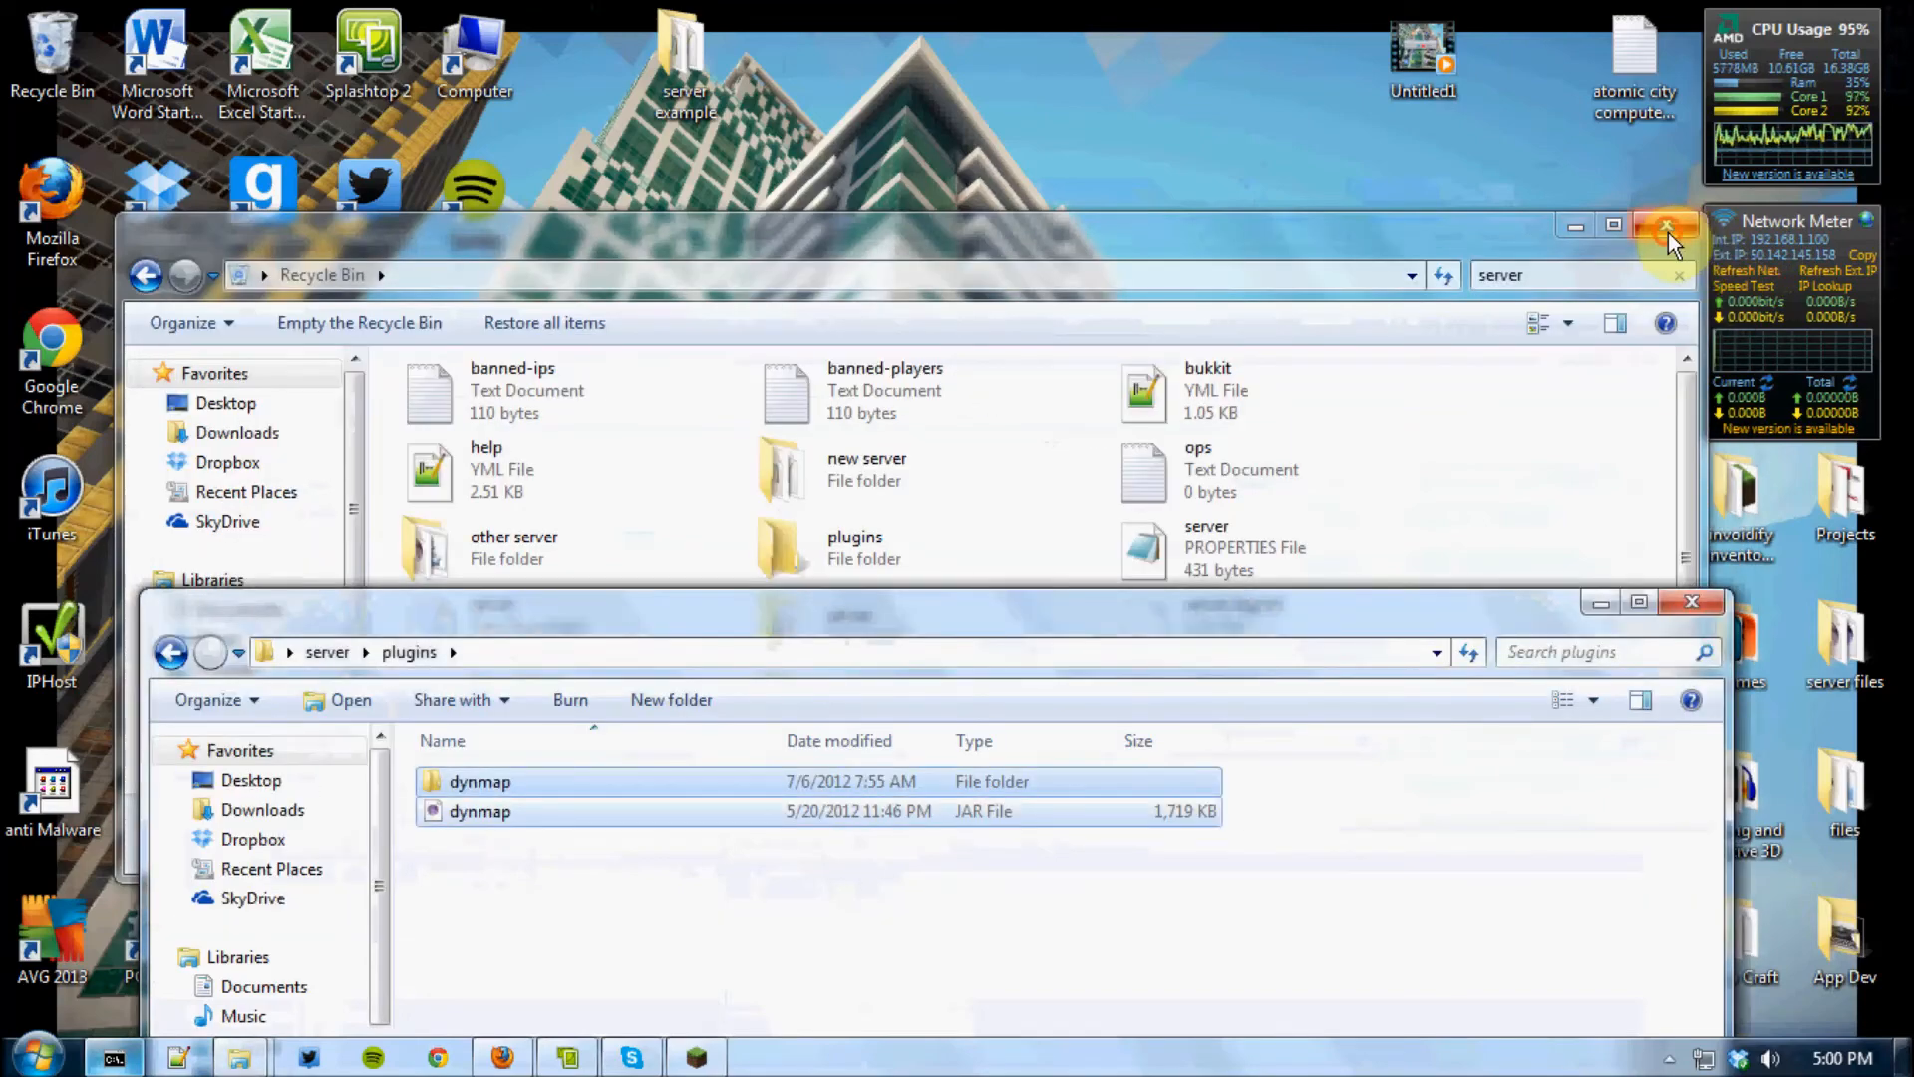
{"action": "left_click", "coordinate": [1666, 228]}
{"action": "left_click_drag", "start_coordinate": [1075, 602], "coordinate": [989, 191]}
{"action": "left_click_drag", "start_coordinate": [1009, 541], "coordinate": [1106, 420]}
Return to the main server folder and launch the server with the start batch file
{"action": "left_click", "coordinate": [848, 769]}
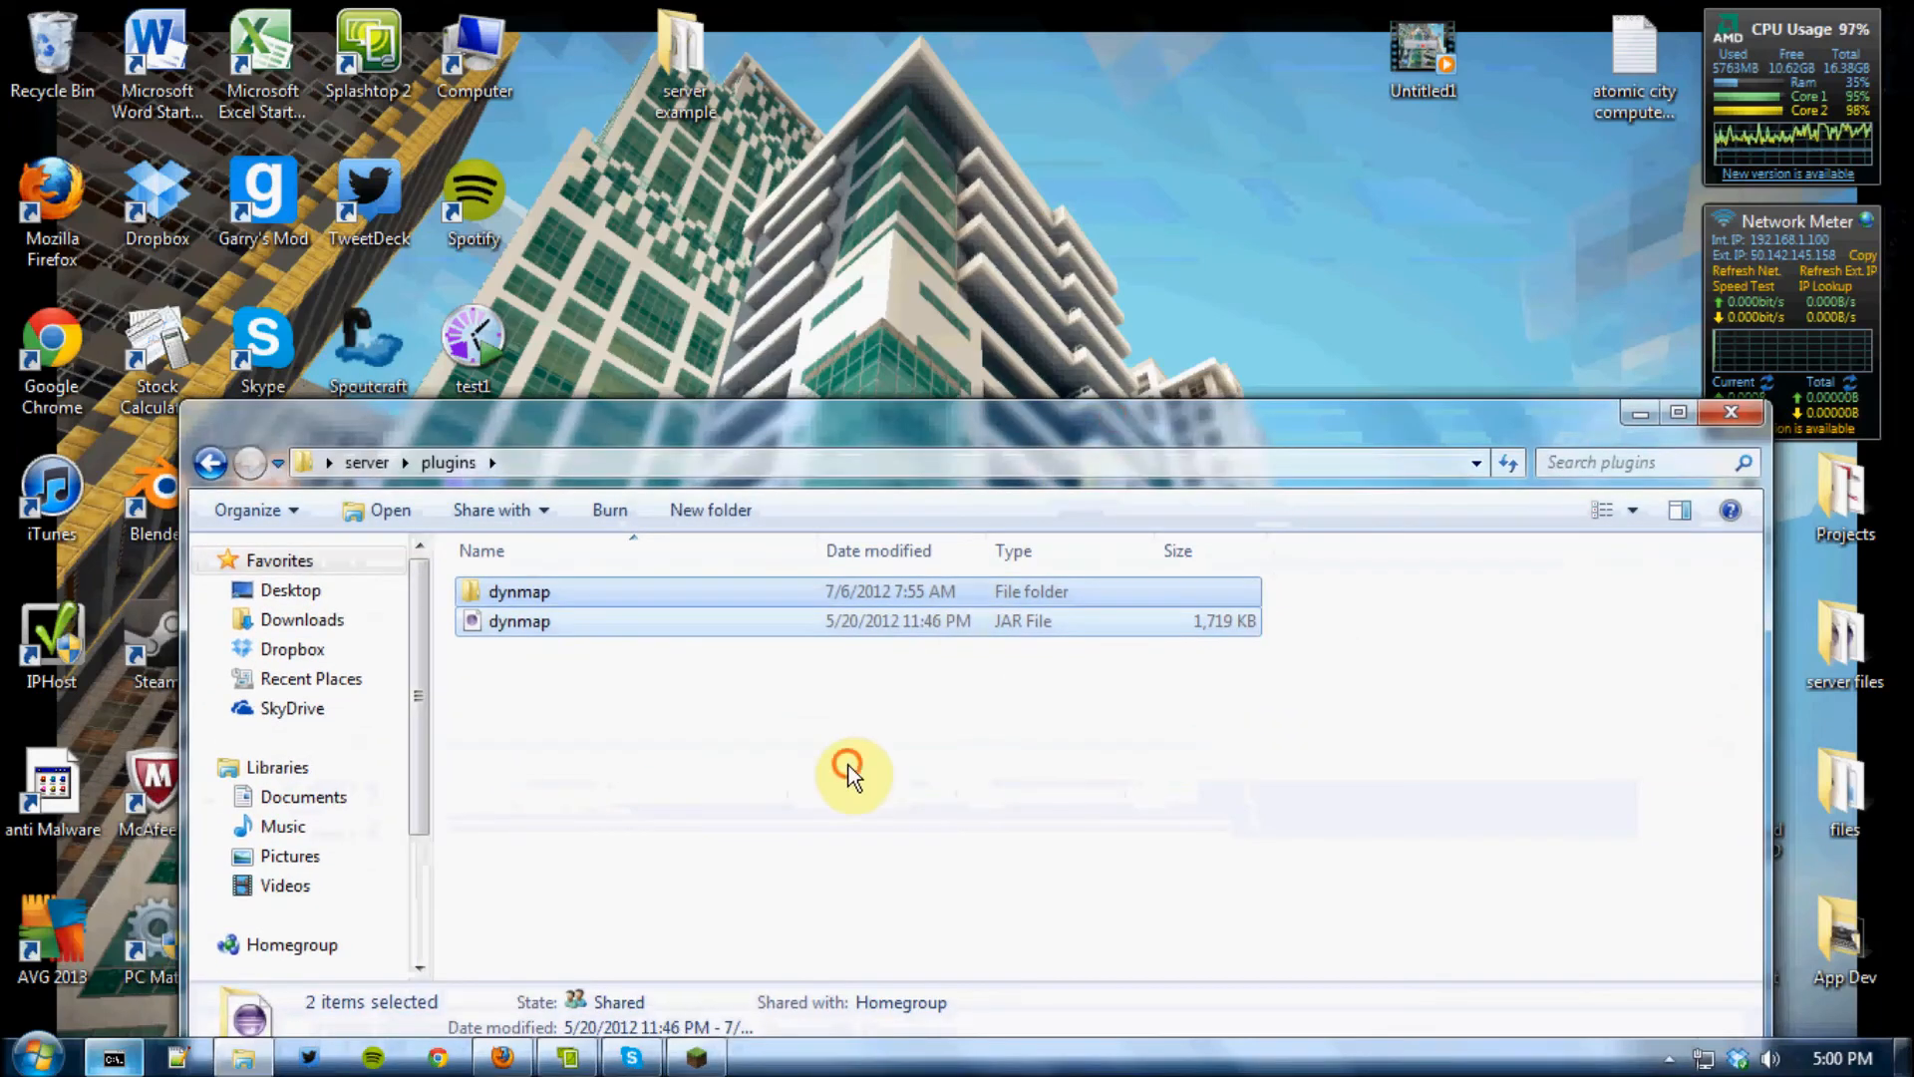
{"action": "left_click", "coordinate": [204, 464]}
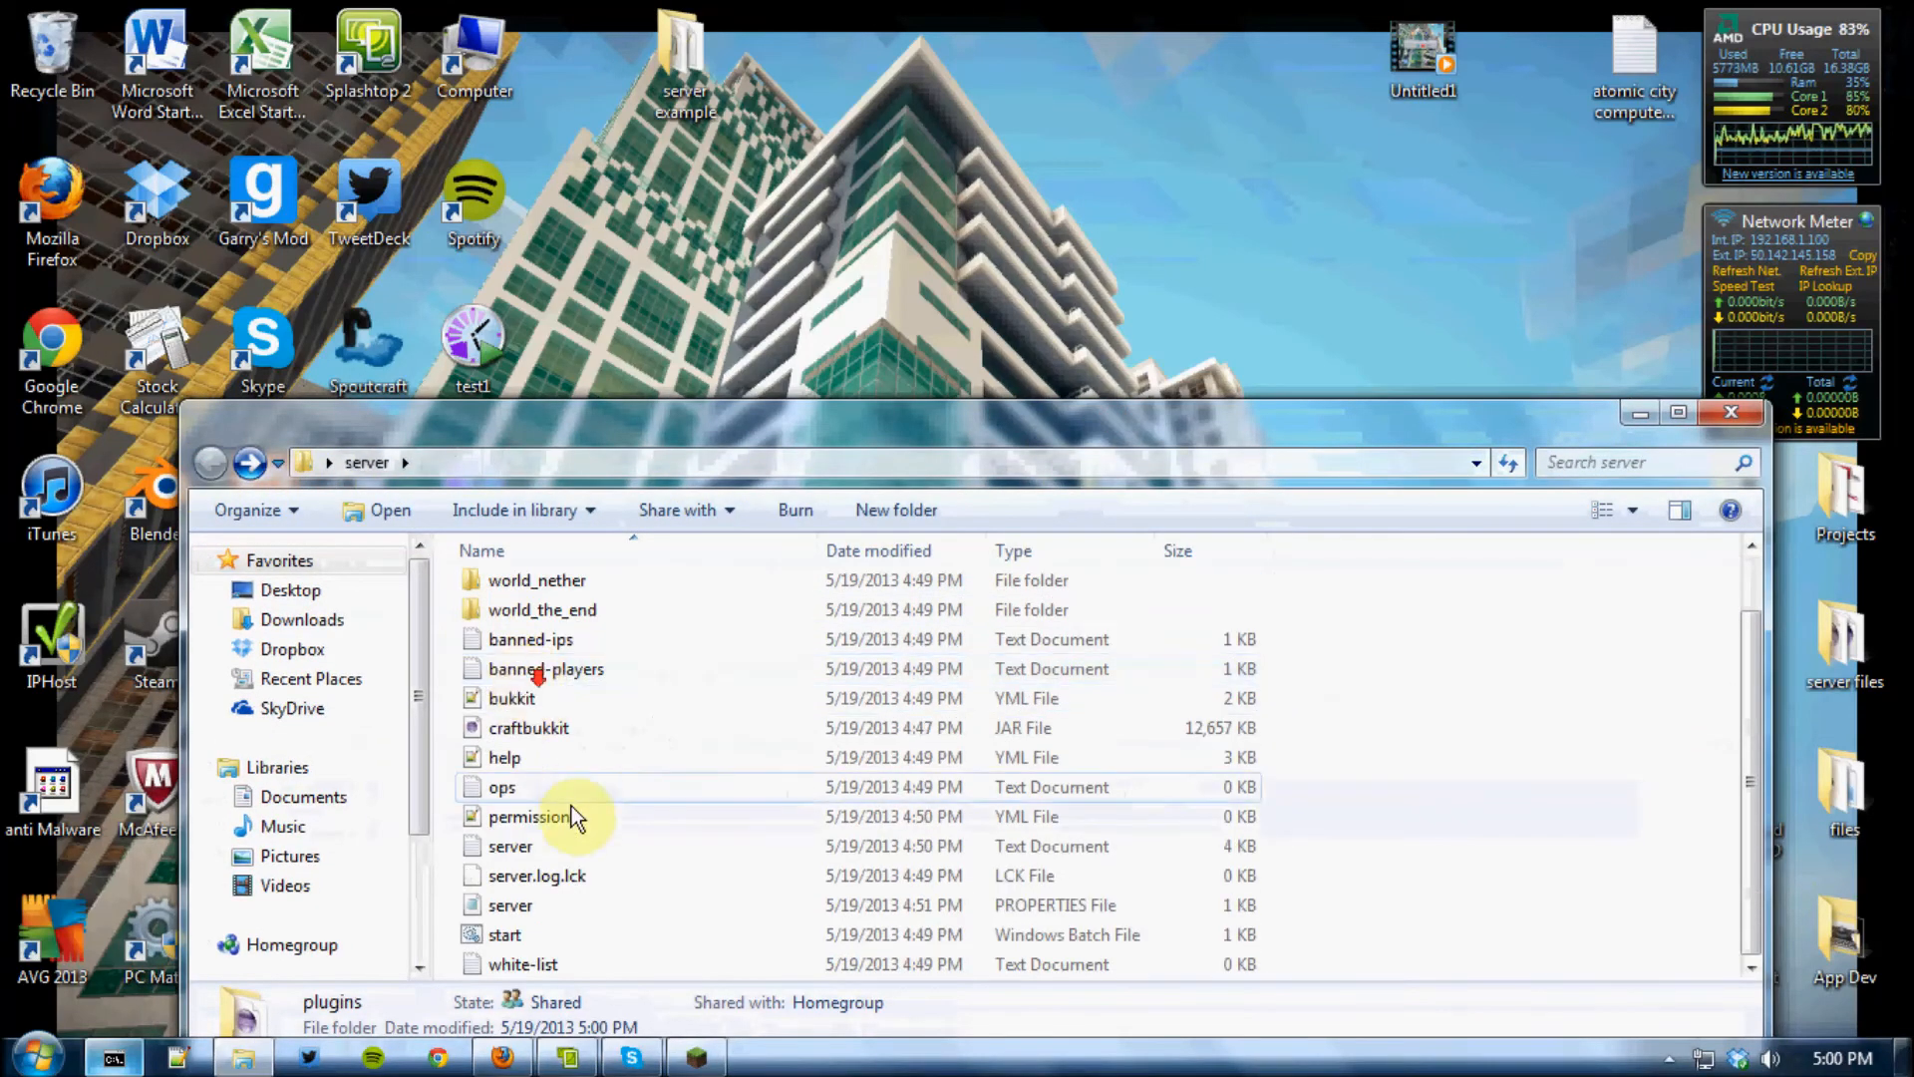
{"action": "double_click", "coordinate": [563, 933]}
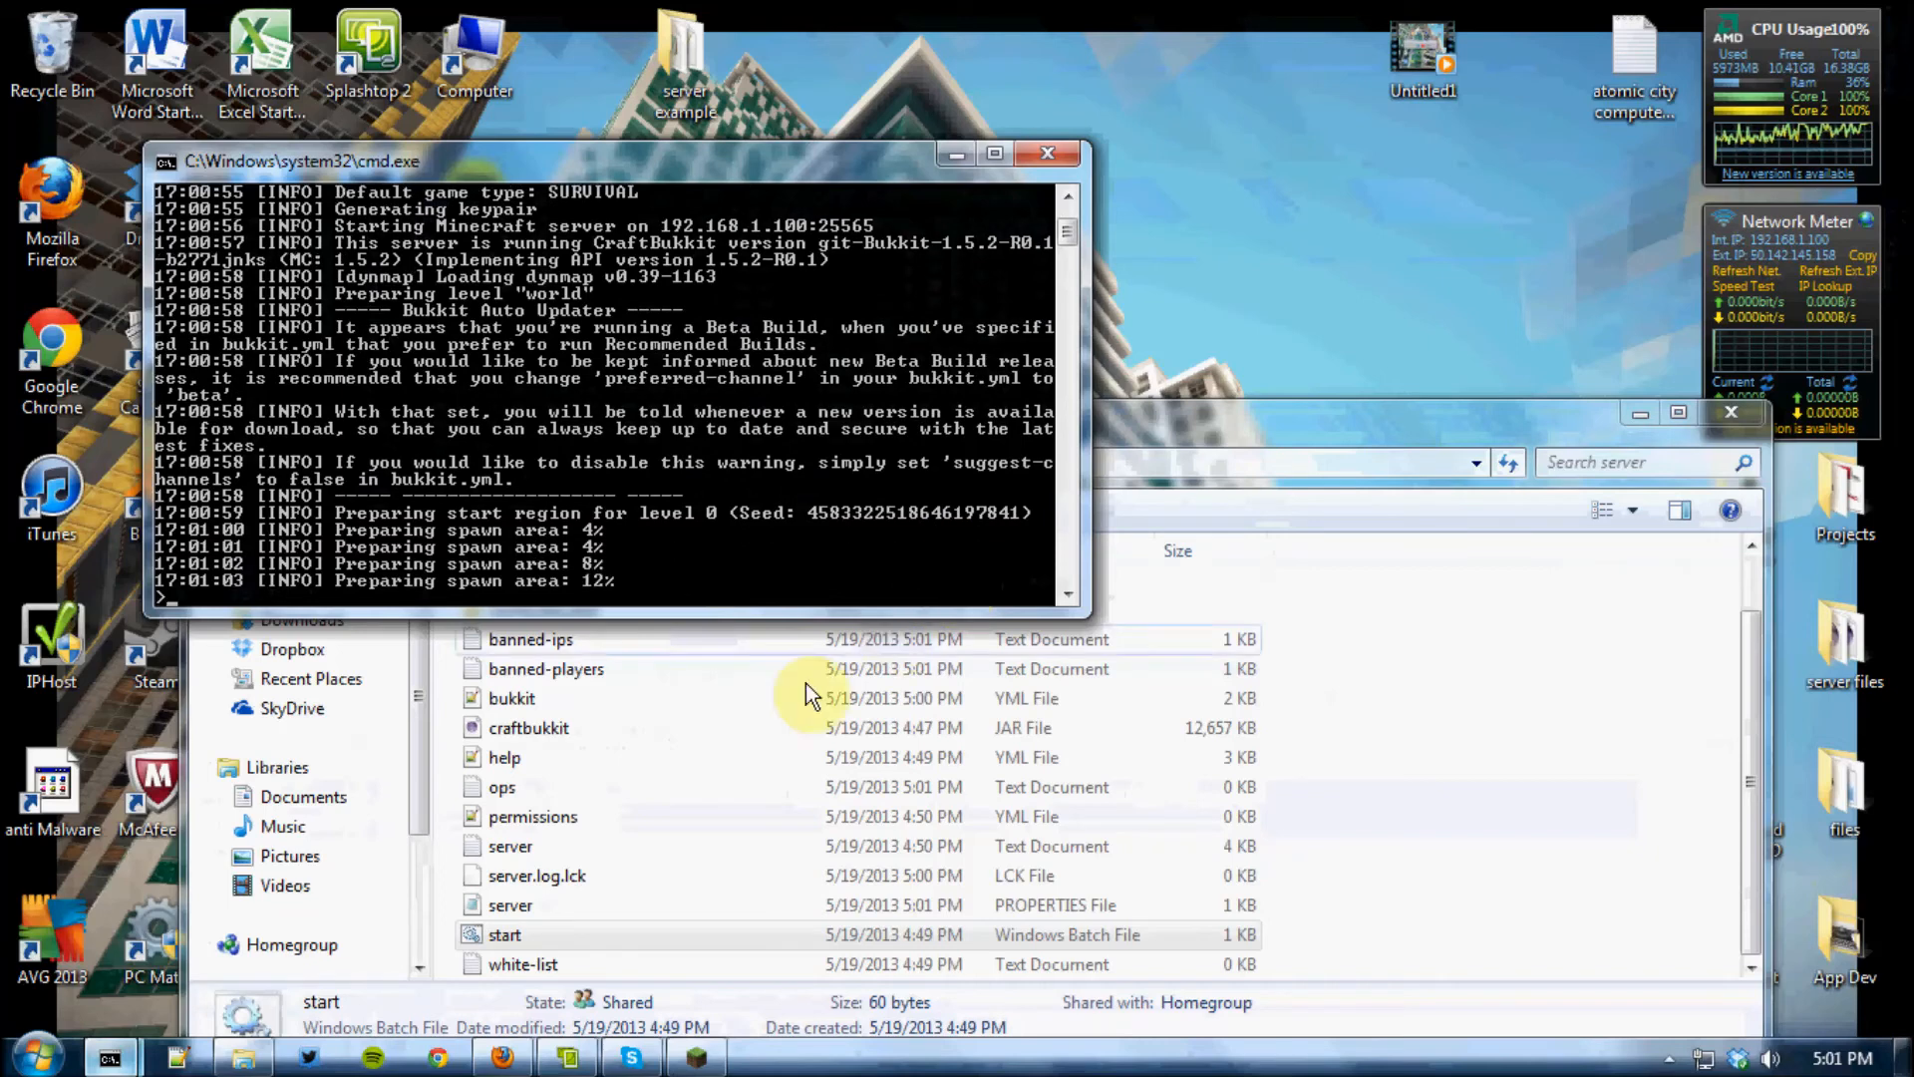
Switch to Firefox, open a new tab, and copy the public IP address from the "whats my ip" search results
{"action": "left_click", "coordinate": [501, 1057]}
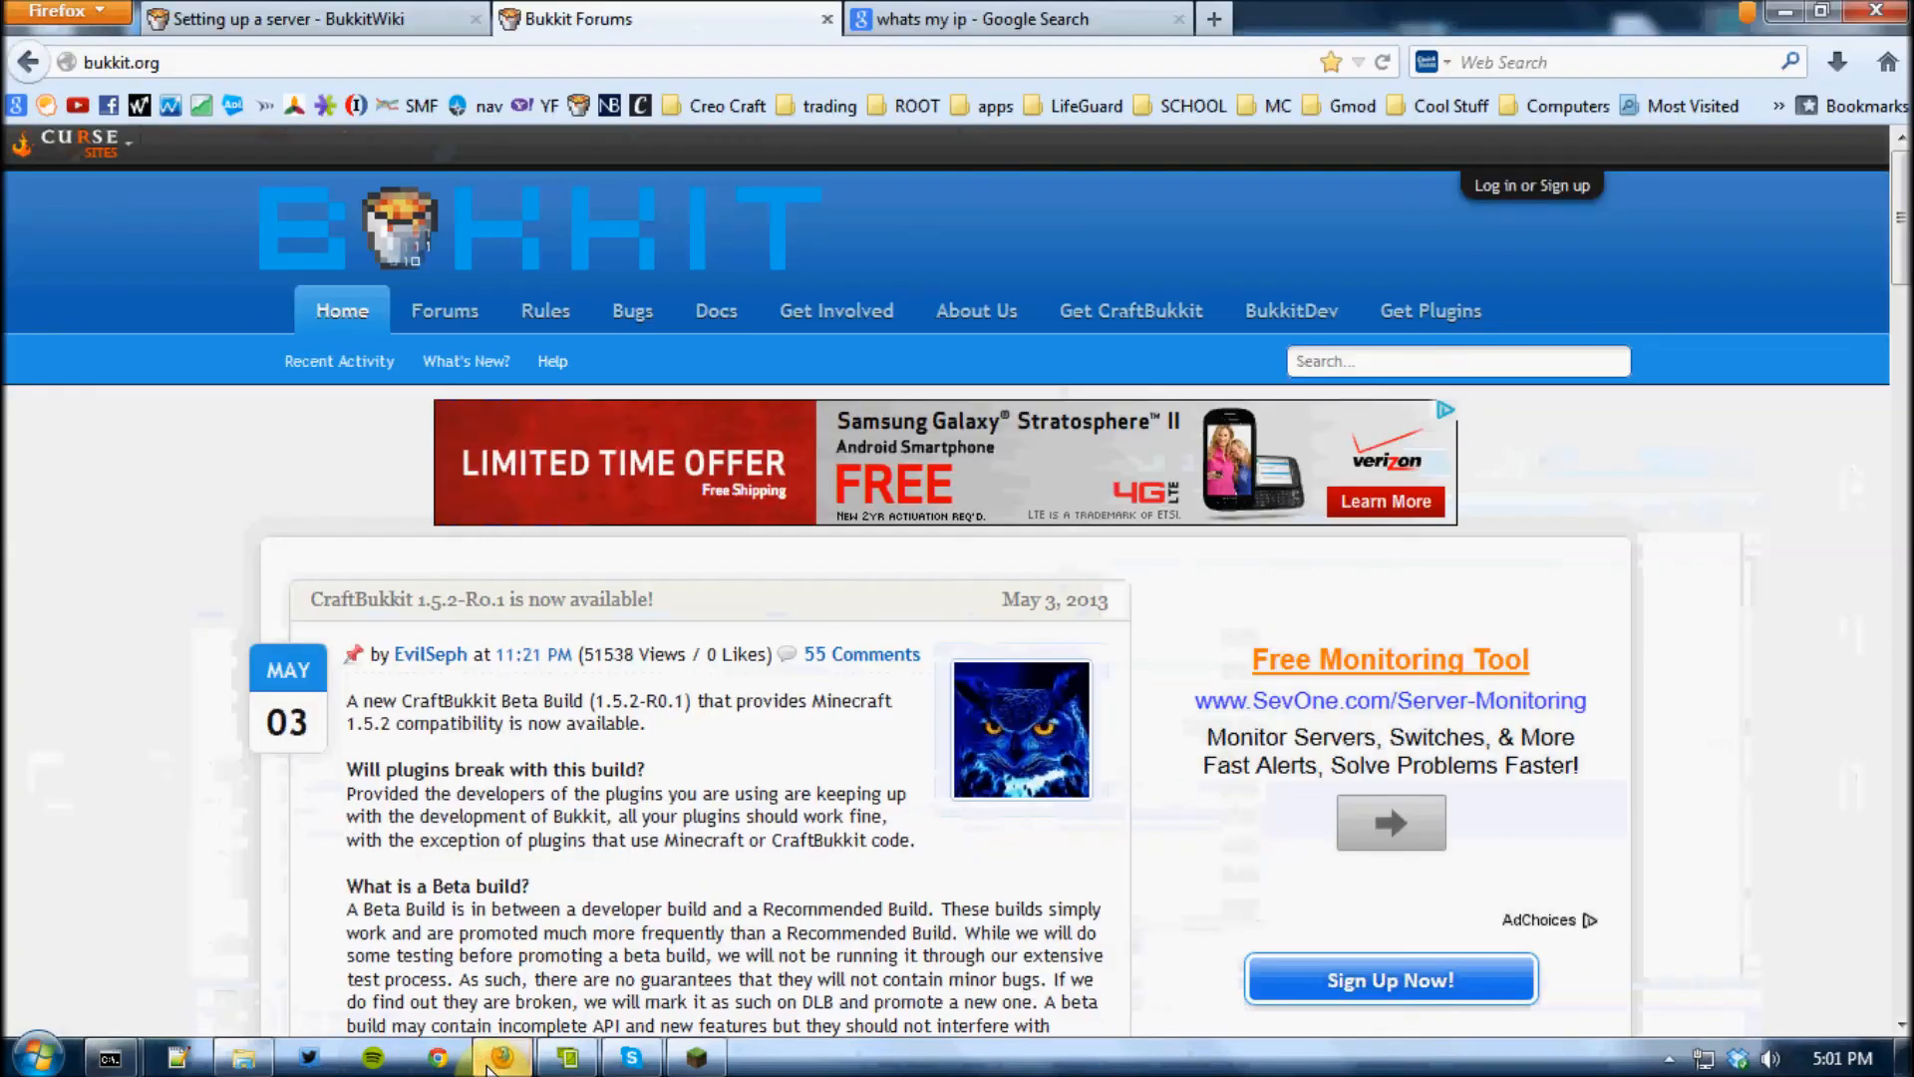
{"action": "left_click", "coordinate": [1222, 17]}
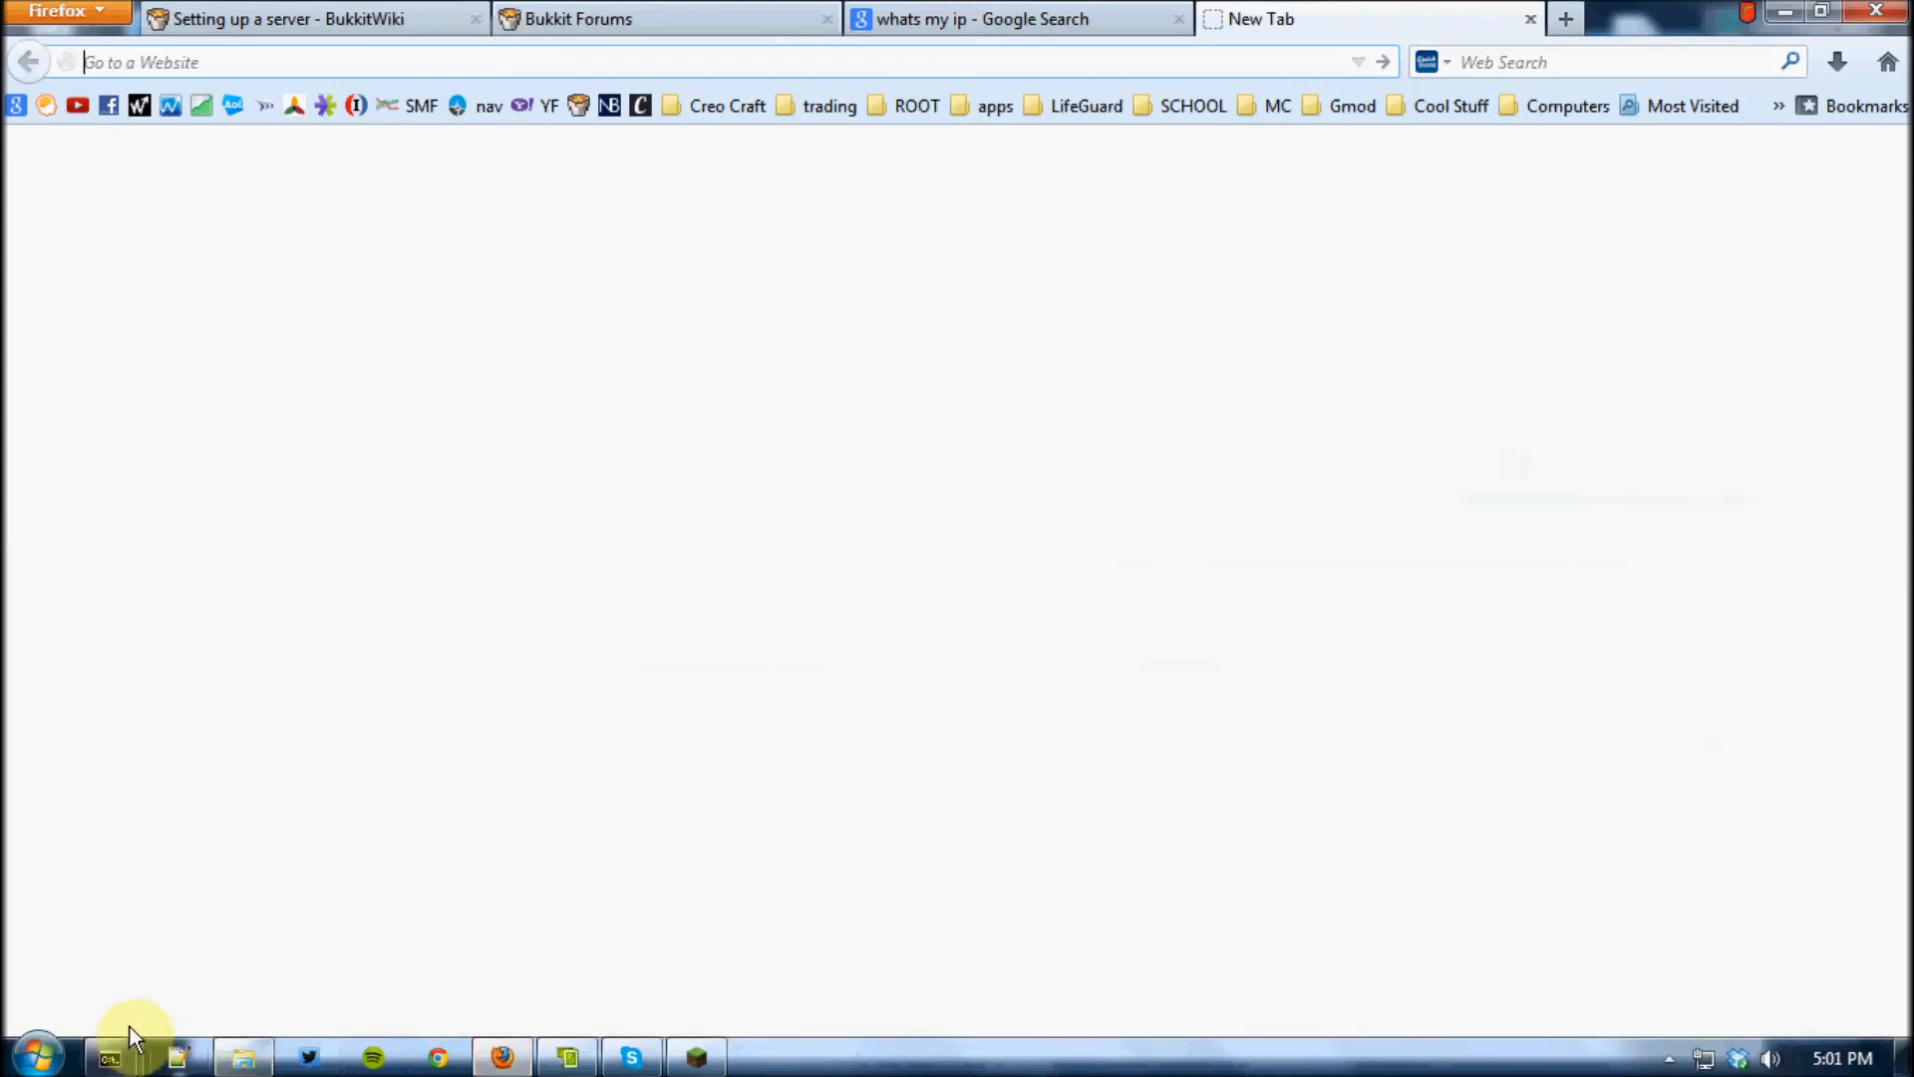
{"action": "left_click", "coordinate": [845, 15]}
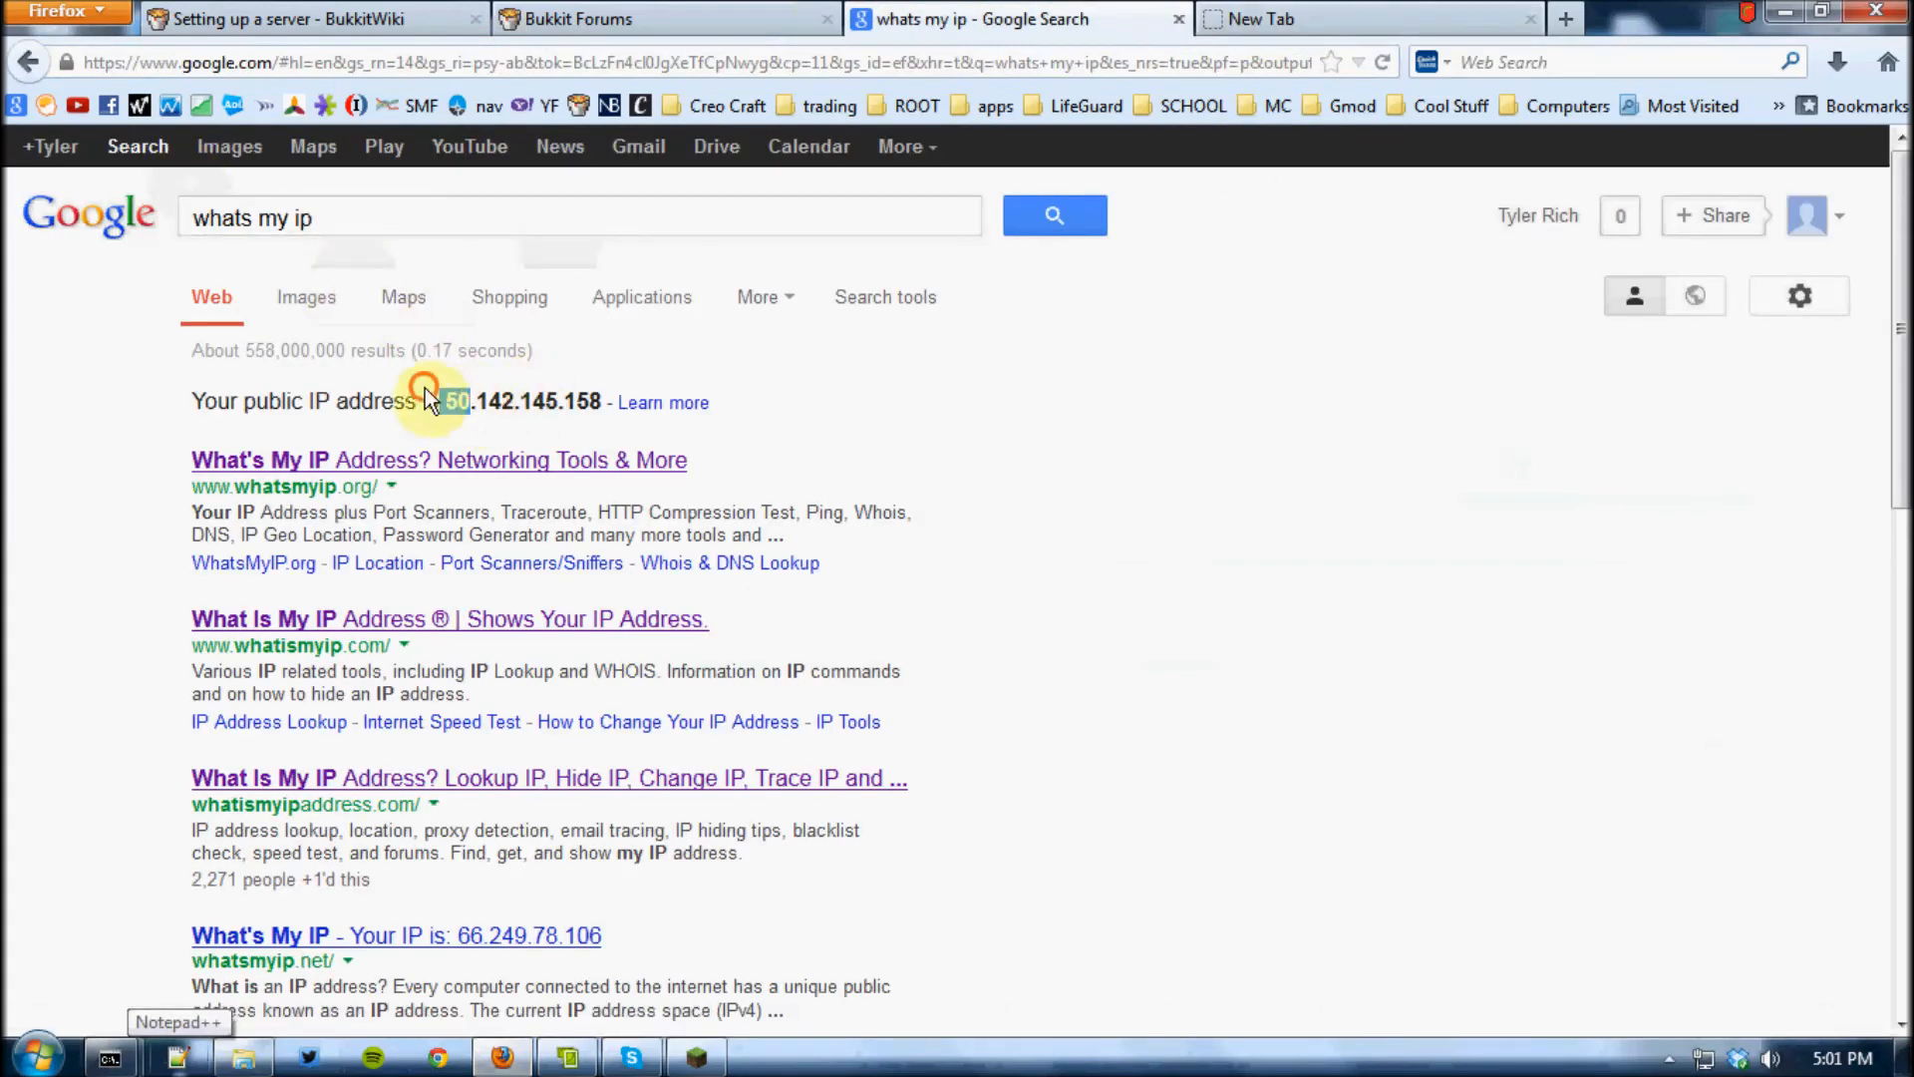
{"action": "left_click_drag", "start_coordinate": [446, 403], "coordinate": [610, 403]}
{"action": "right_click", "coordinate": [616, 403]}
{"action": "left_click", "coordinate": [676, 424]}
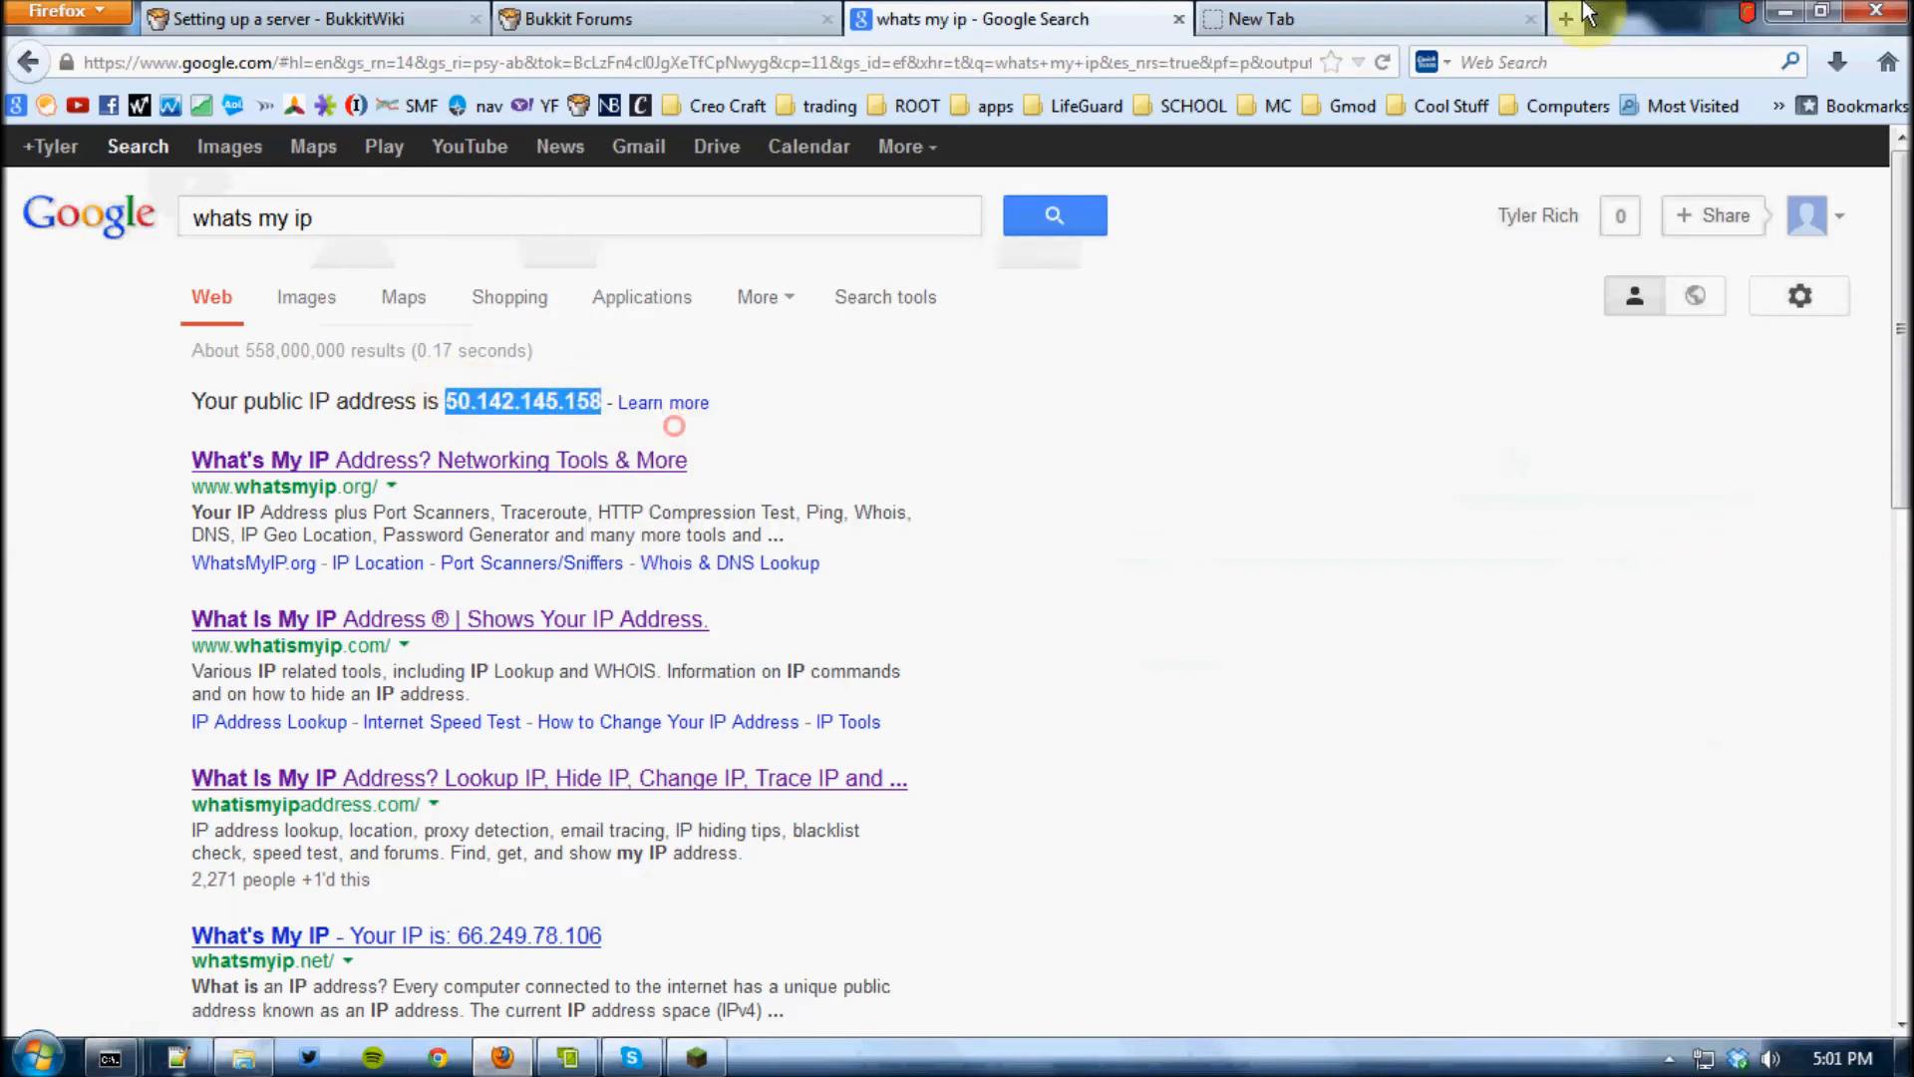
Load the copied public IP address with port 8123 in the new tab to open the server's dynamic map
{"action": "left_click", "coordinate": [1479, 18]}
{"action": "right_click", "coordinate": [467, 62]}
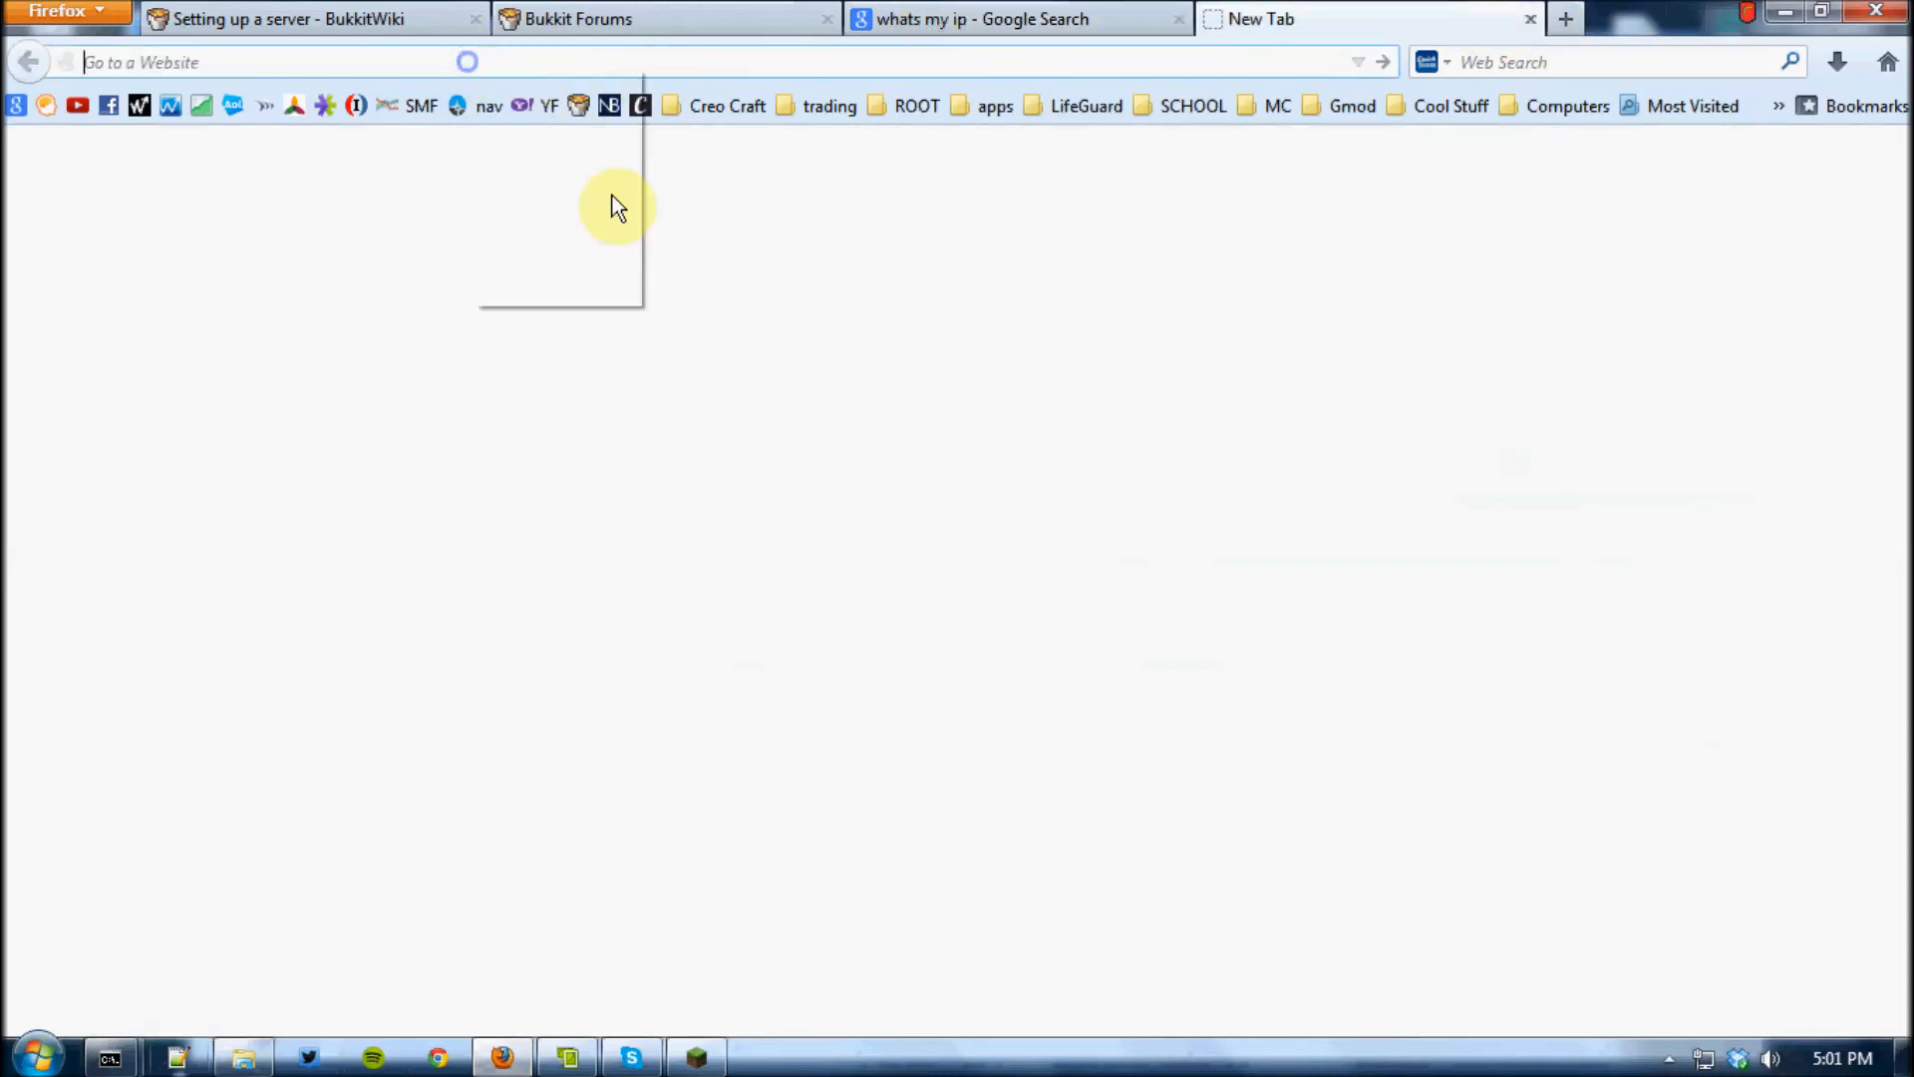
{"action": "left_click", "coordinate": [585, 189]}
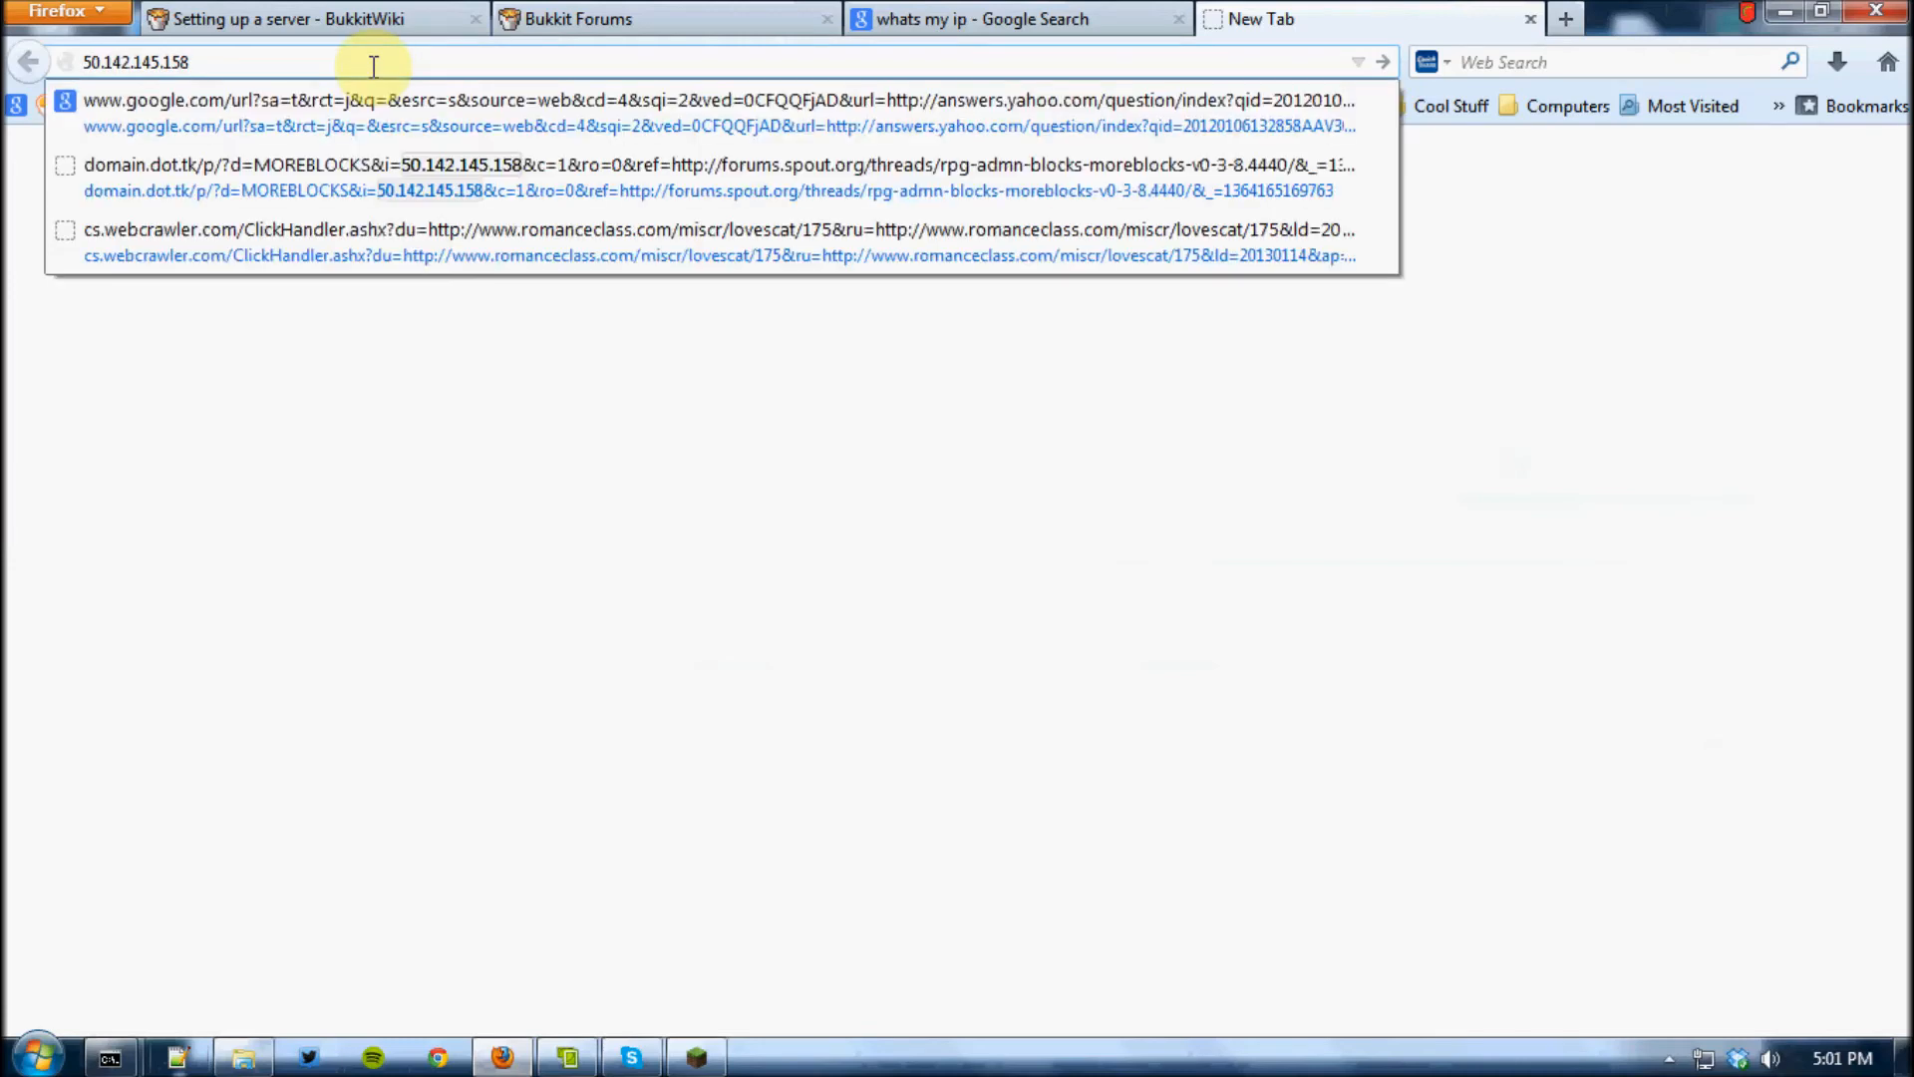
{"action": "type", "text": ":/"}
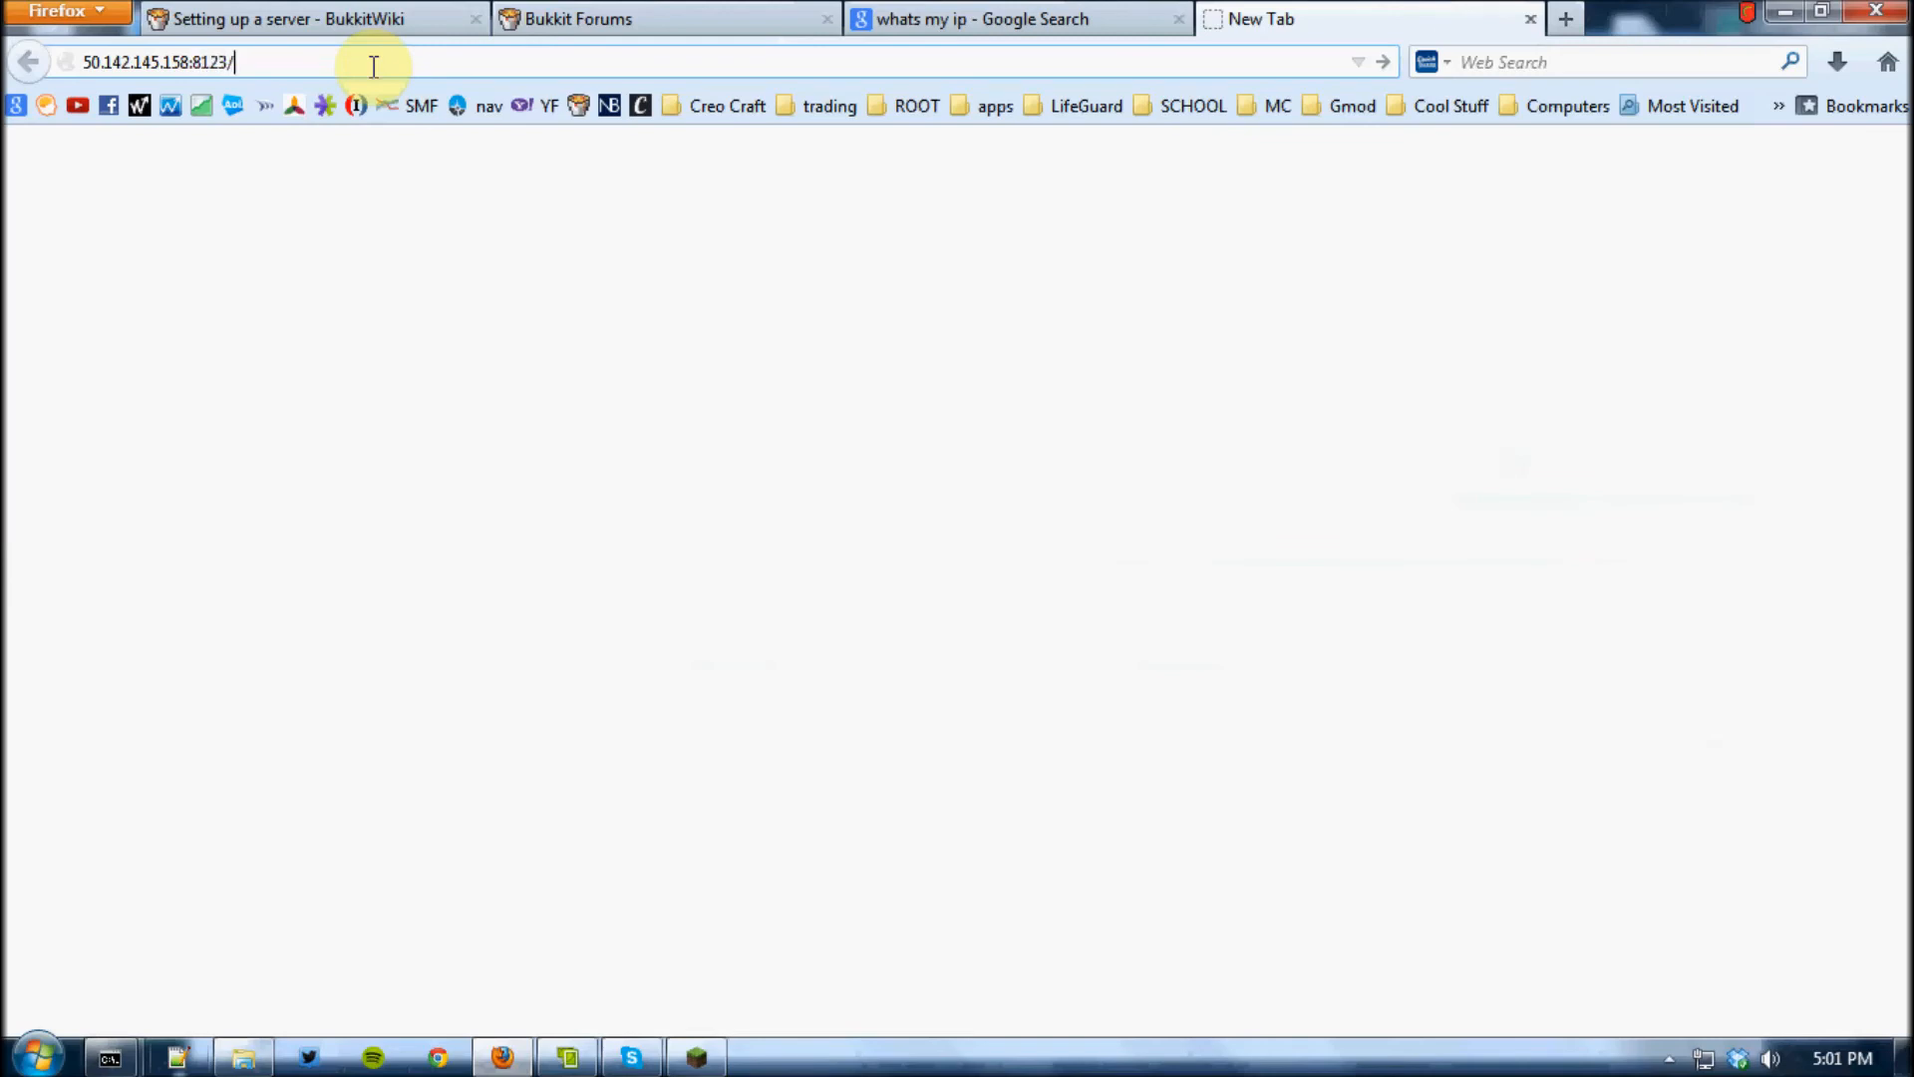
{"action": "key", "text": "Return"}
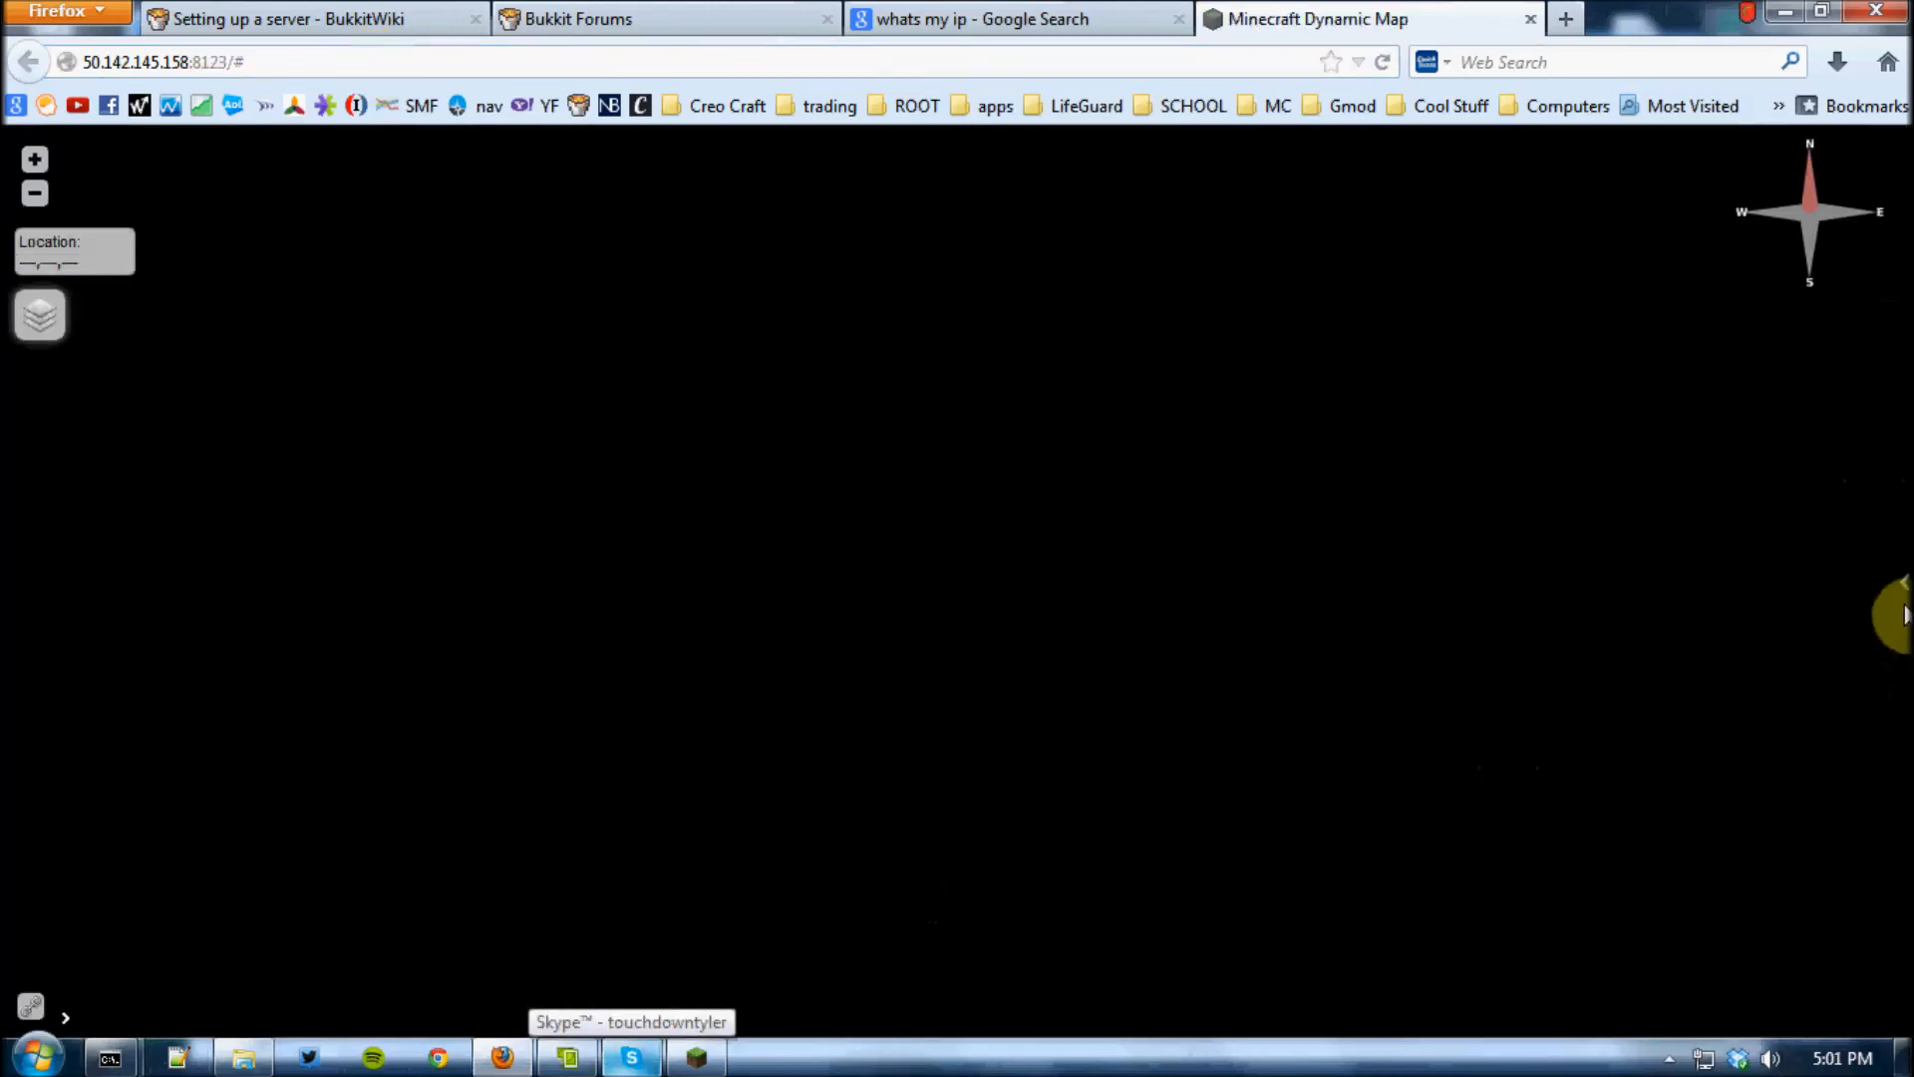
Show the dynamic map's available map types and view the world, world_nether and world_the_end maps
{"action": "mouse_move", "coordinate": [1900, 598]}
{"action": "left_click", "coordinate": [1704, 225]}
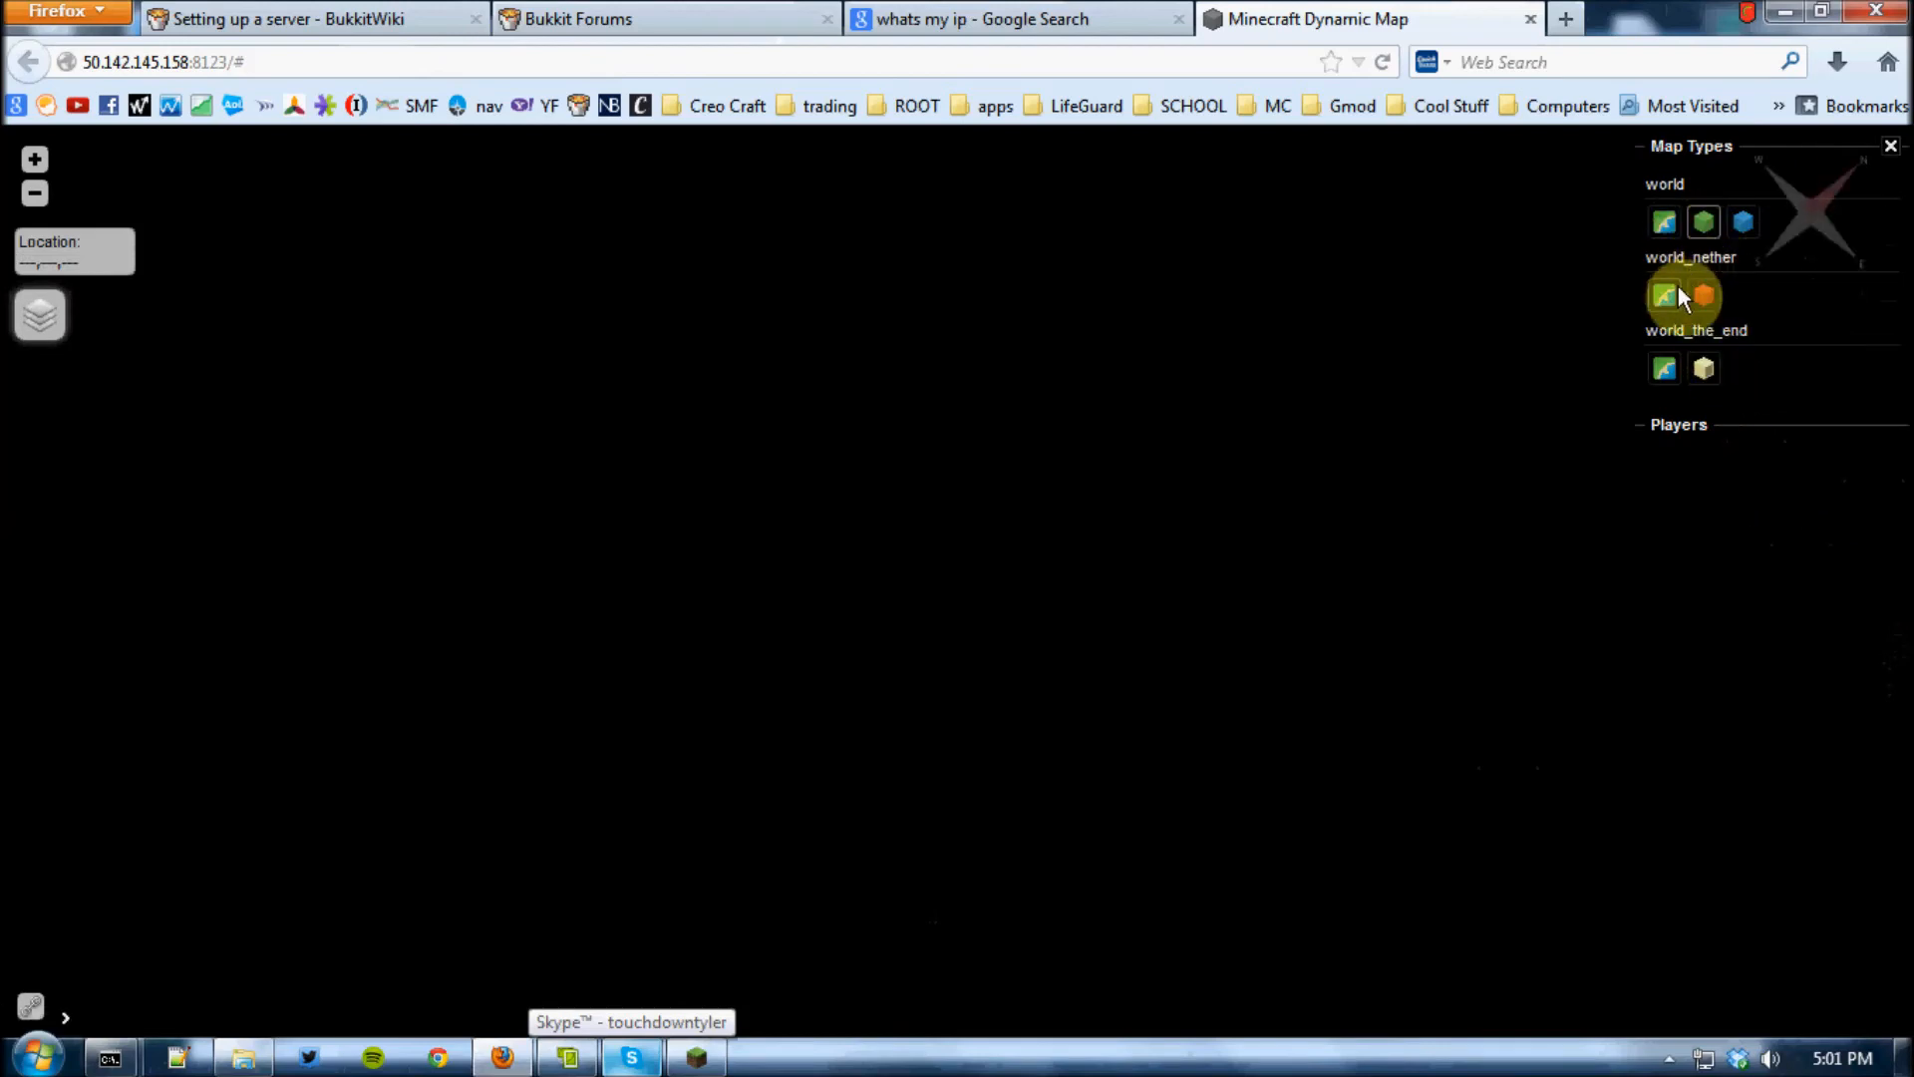
{"action": "left_click", "coordinate": [1662, 301]}
{"action": "left_click", "coordinate": [1667, 371]}
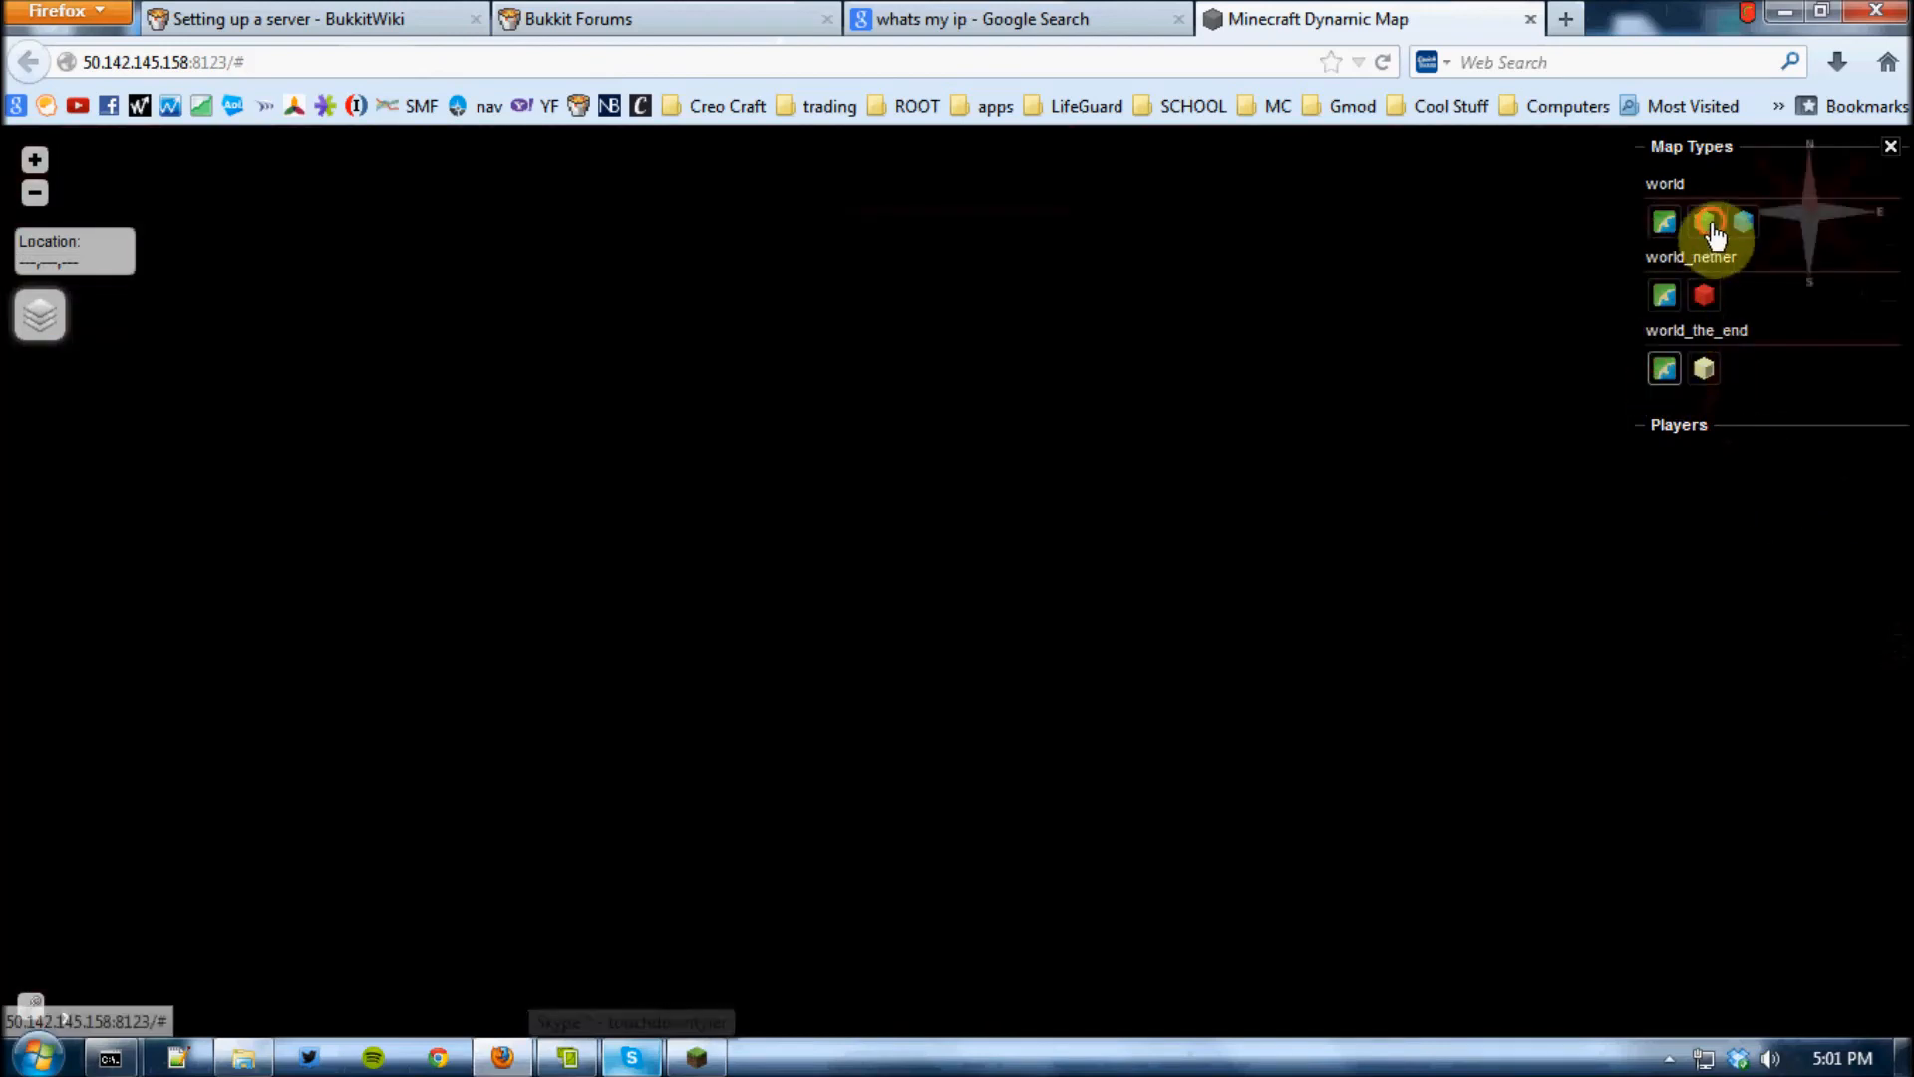
Display the 3D map of world, switch to Minecraft, and select "Personal server example" in the multiplayer server list
{"action": "left_click", "coordinate": [1708, 232]}
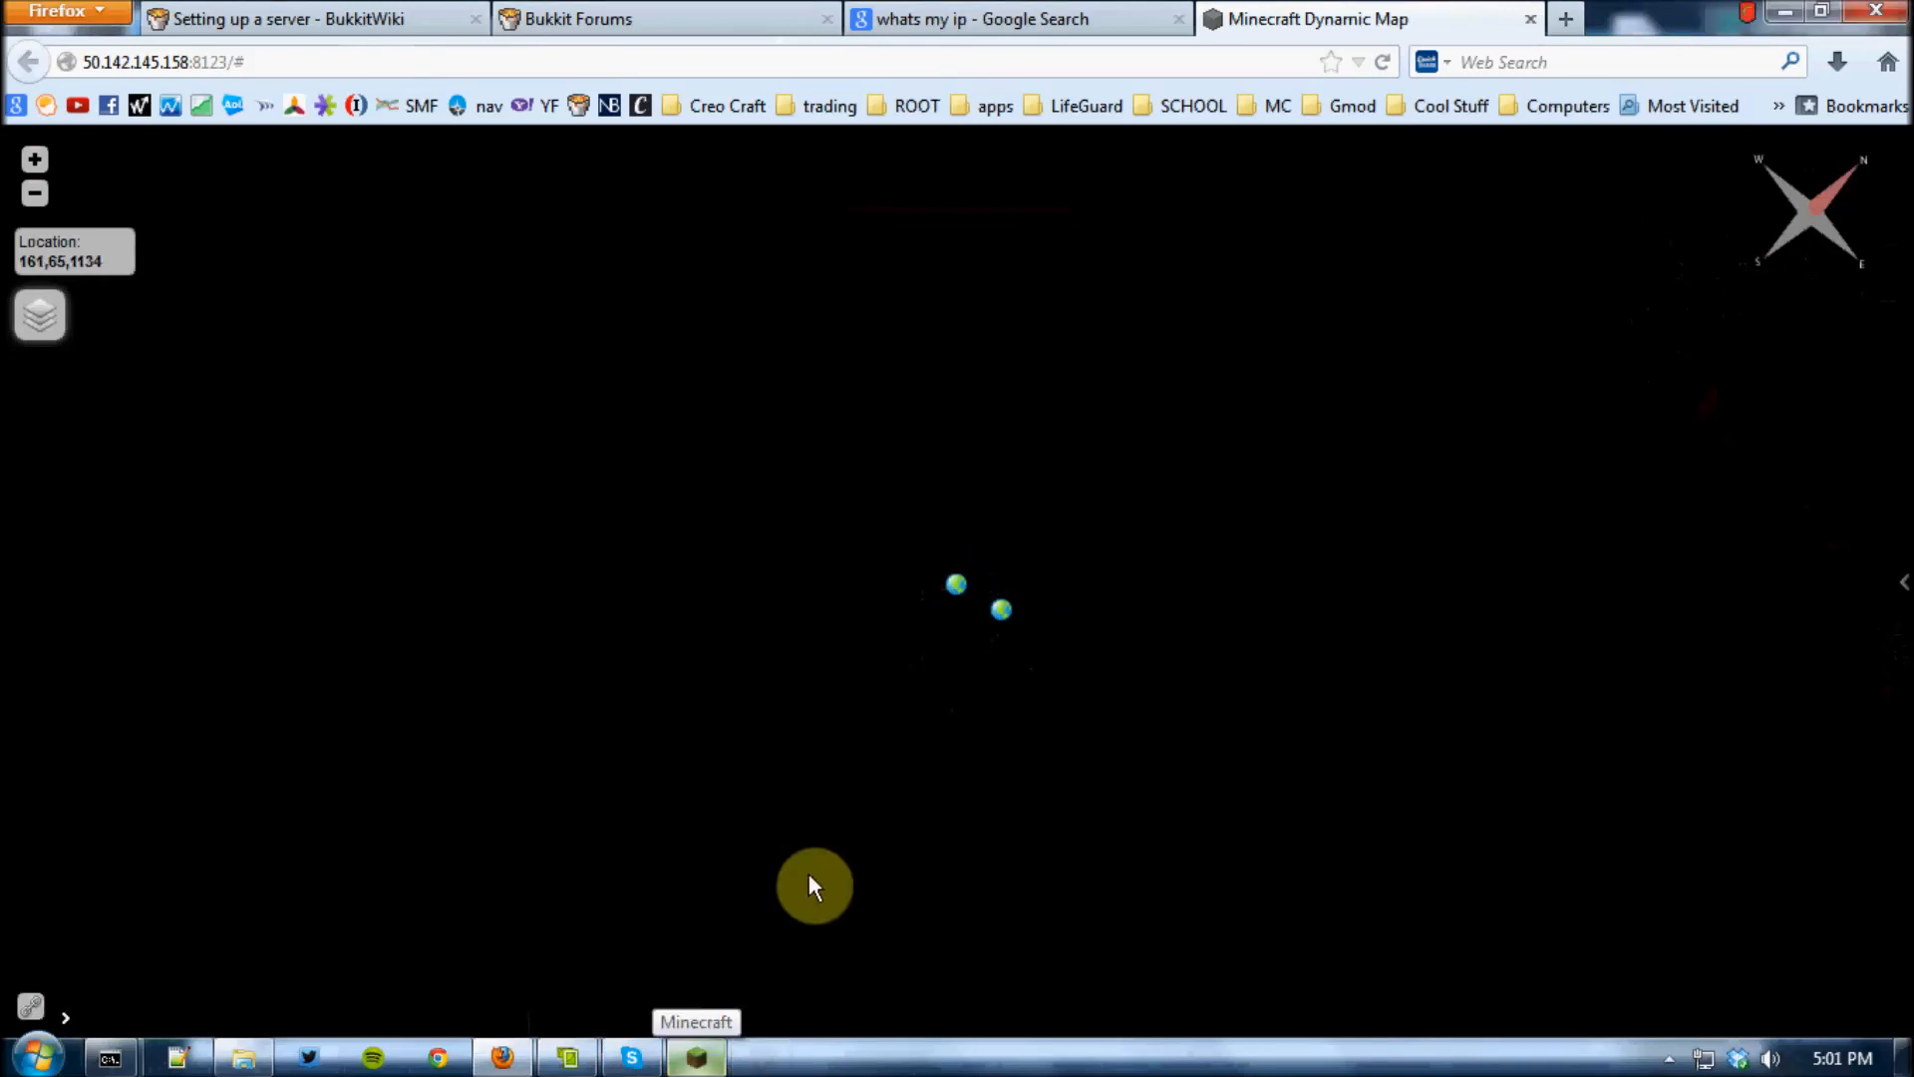
{"action": "left_click", "coordinate": [698, 1059]}
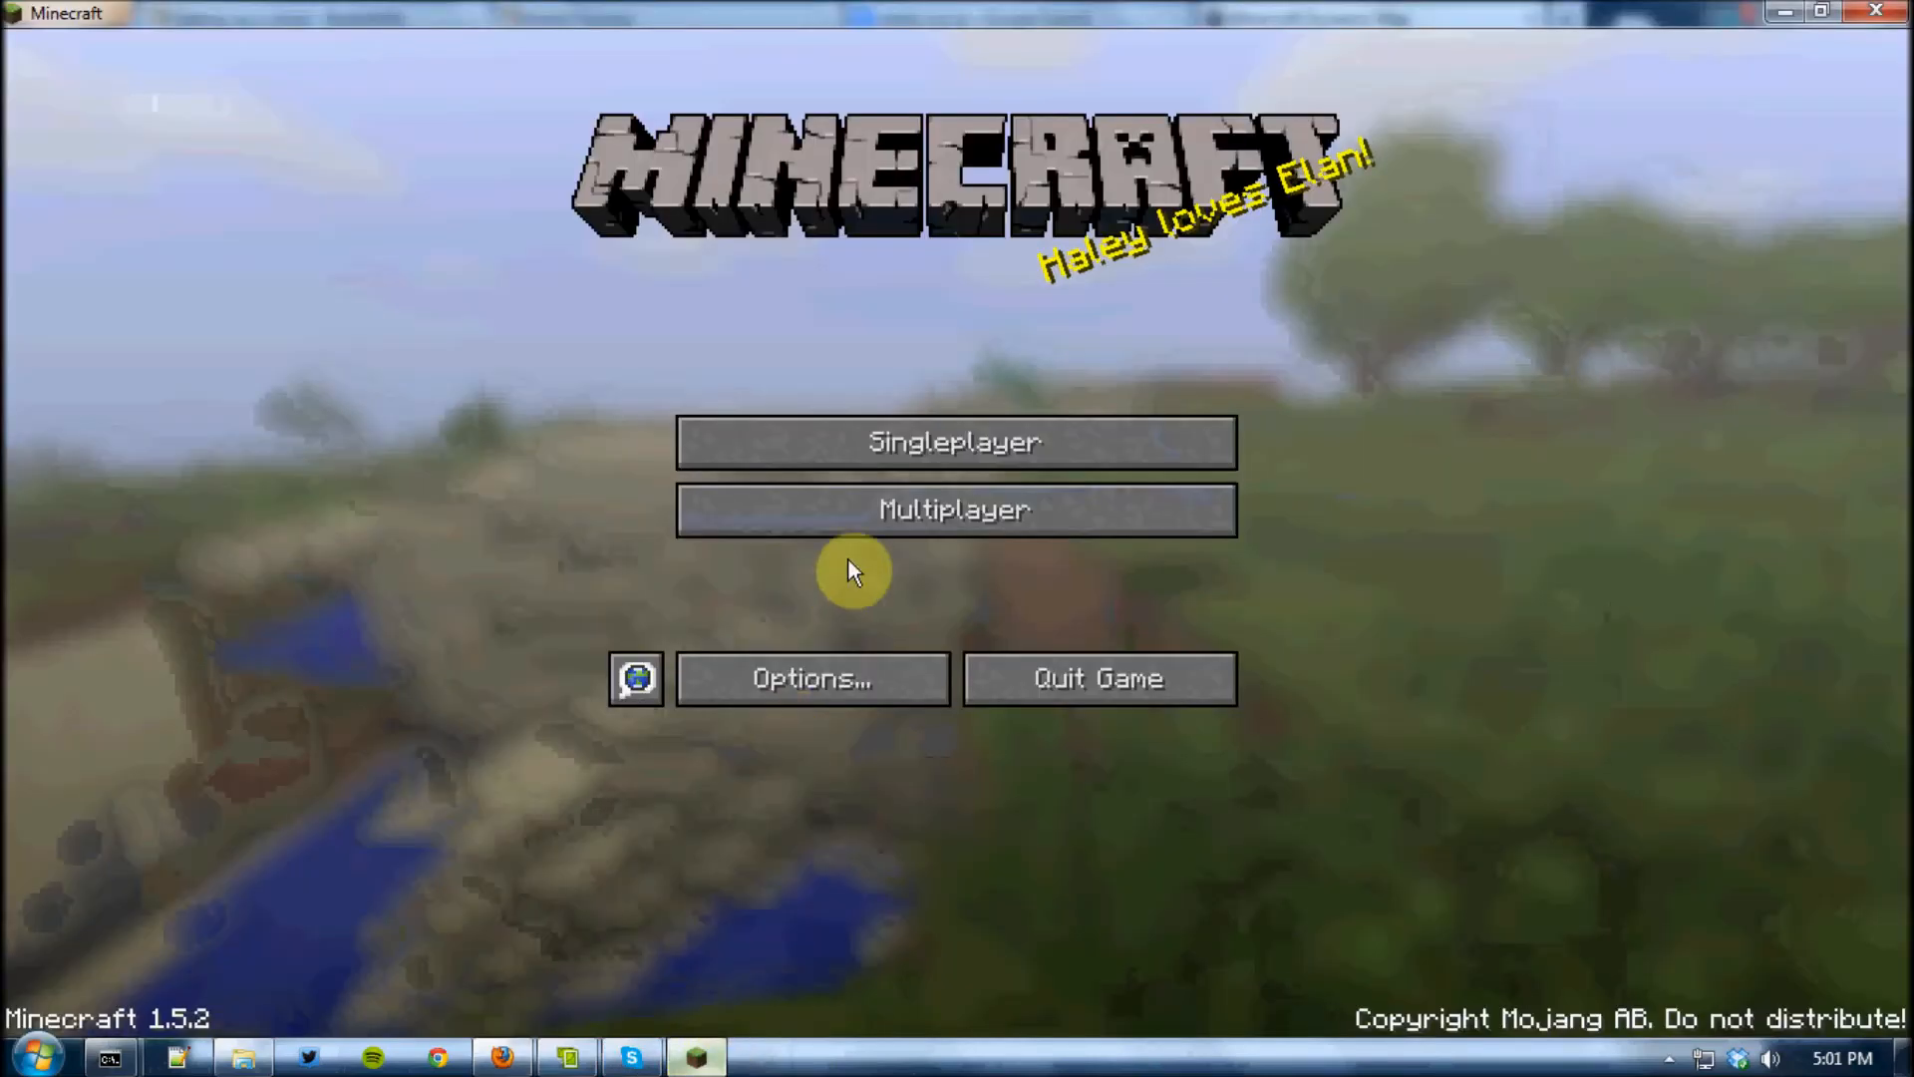
{"action": "left_click", "coordinate": [888, 530]}
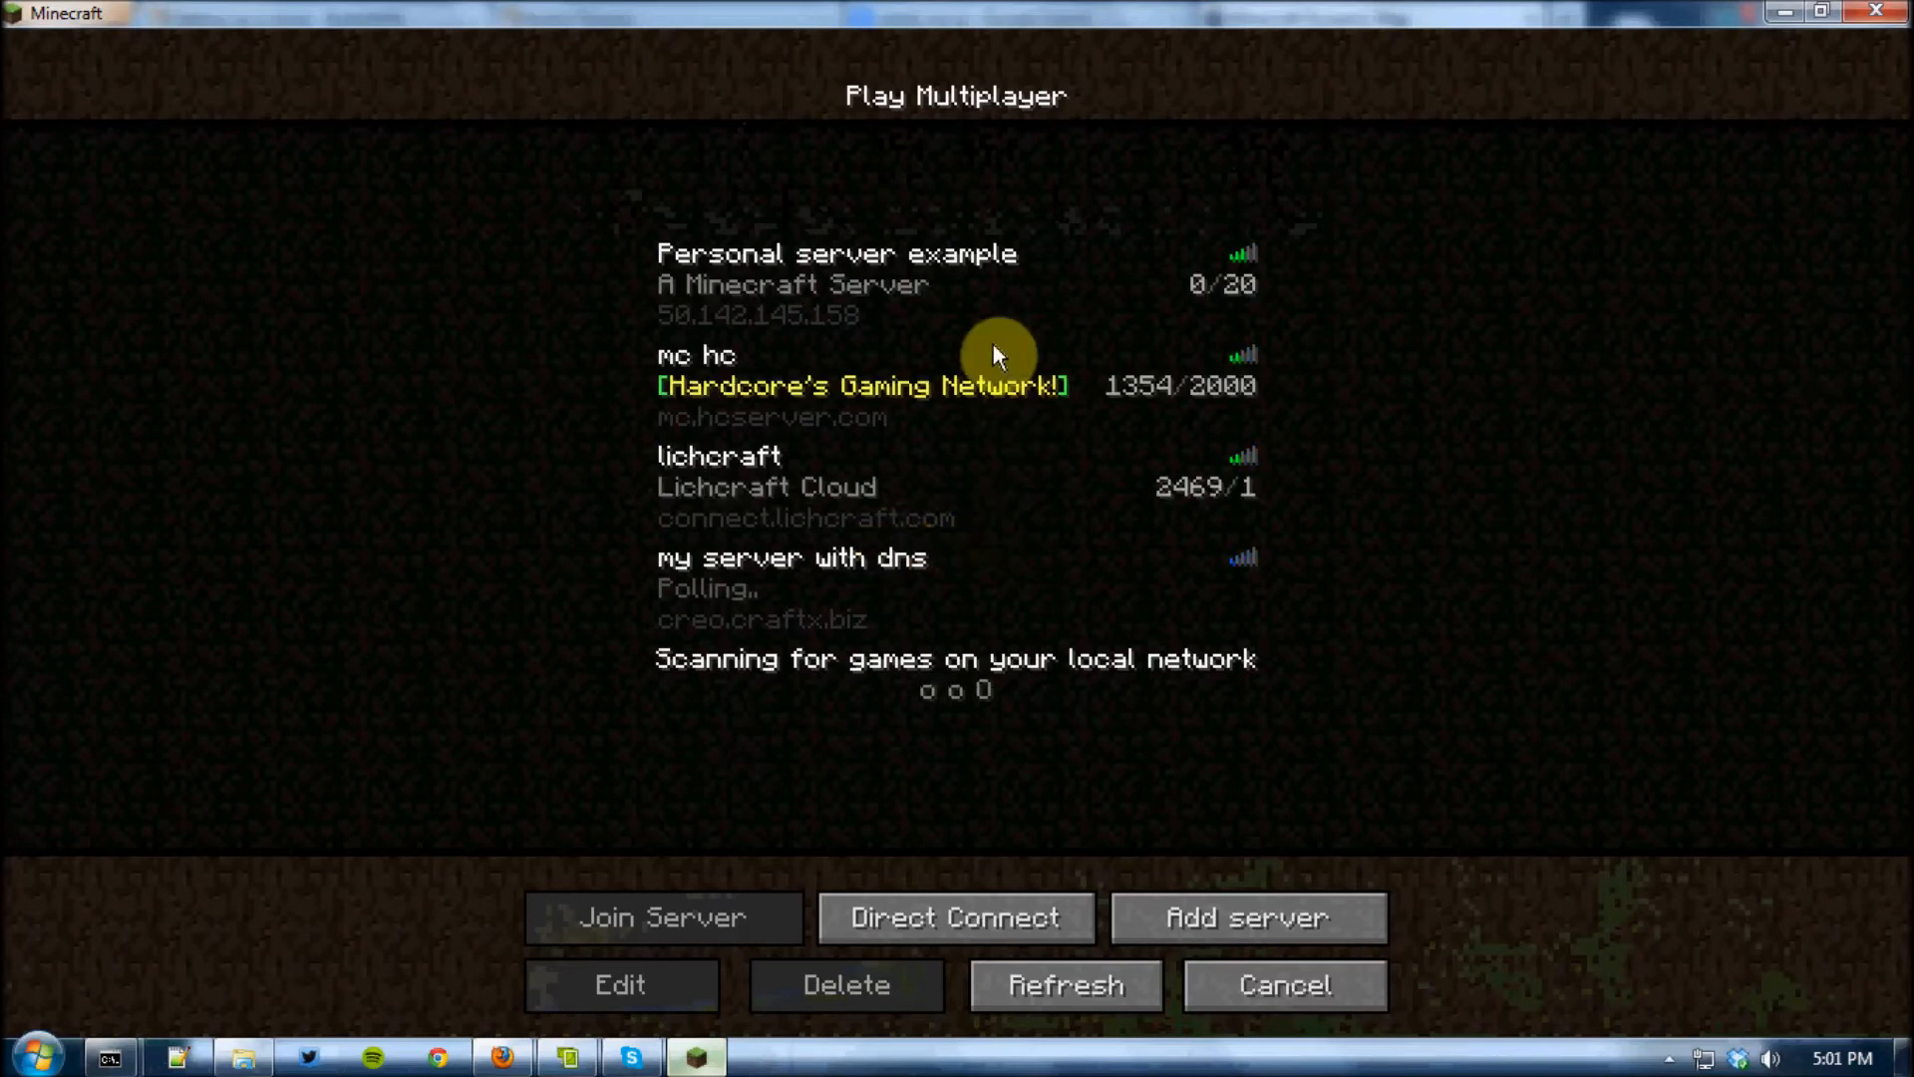
{"action": "left_click", "coordinate": [847, 317]}
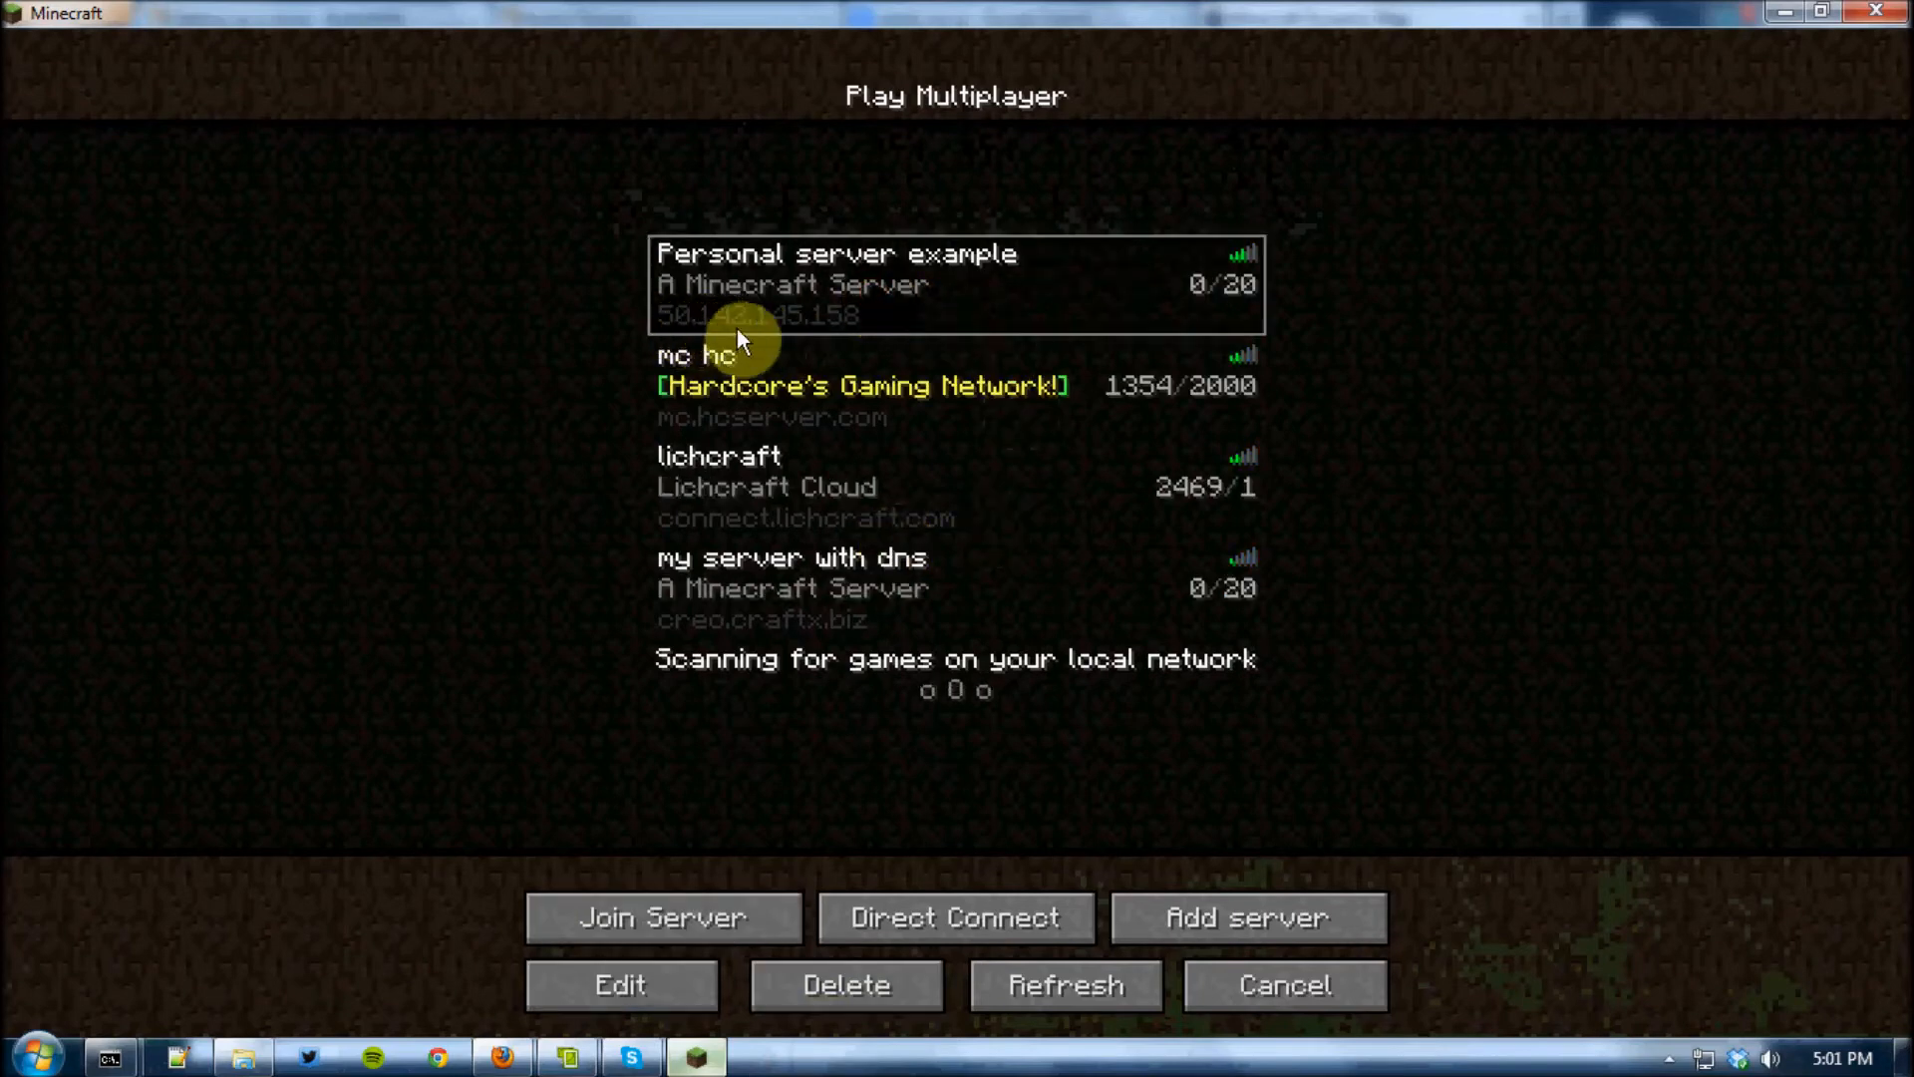
{"action": "left_click", "coordinate": [1278, 909]}
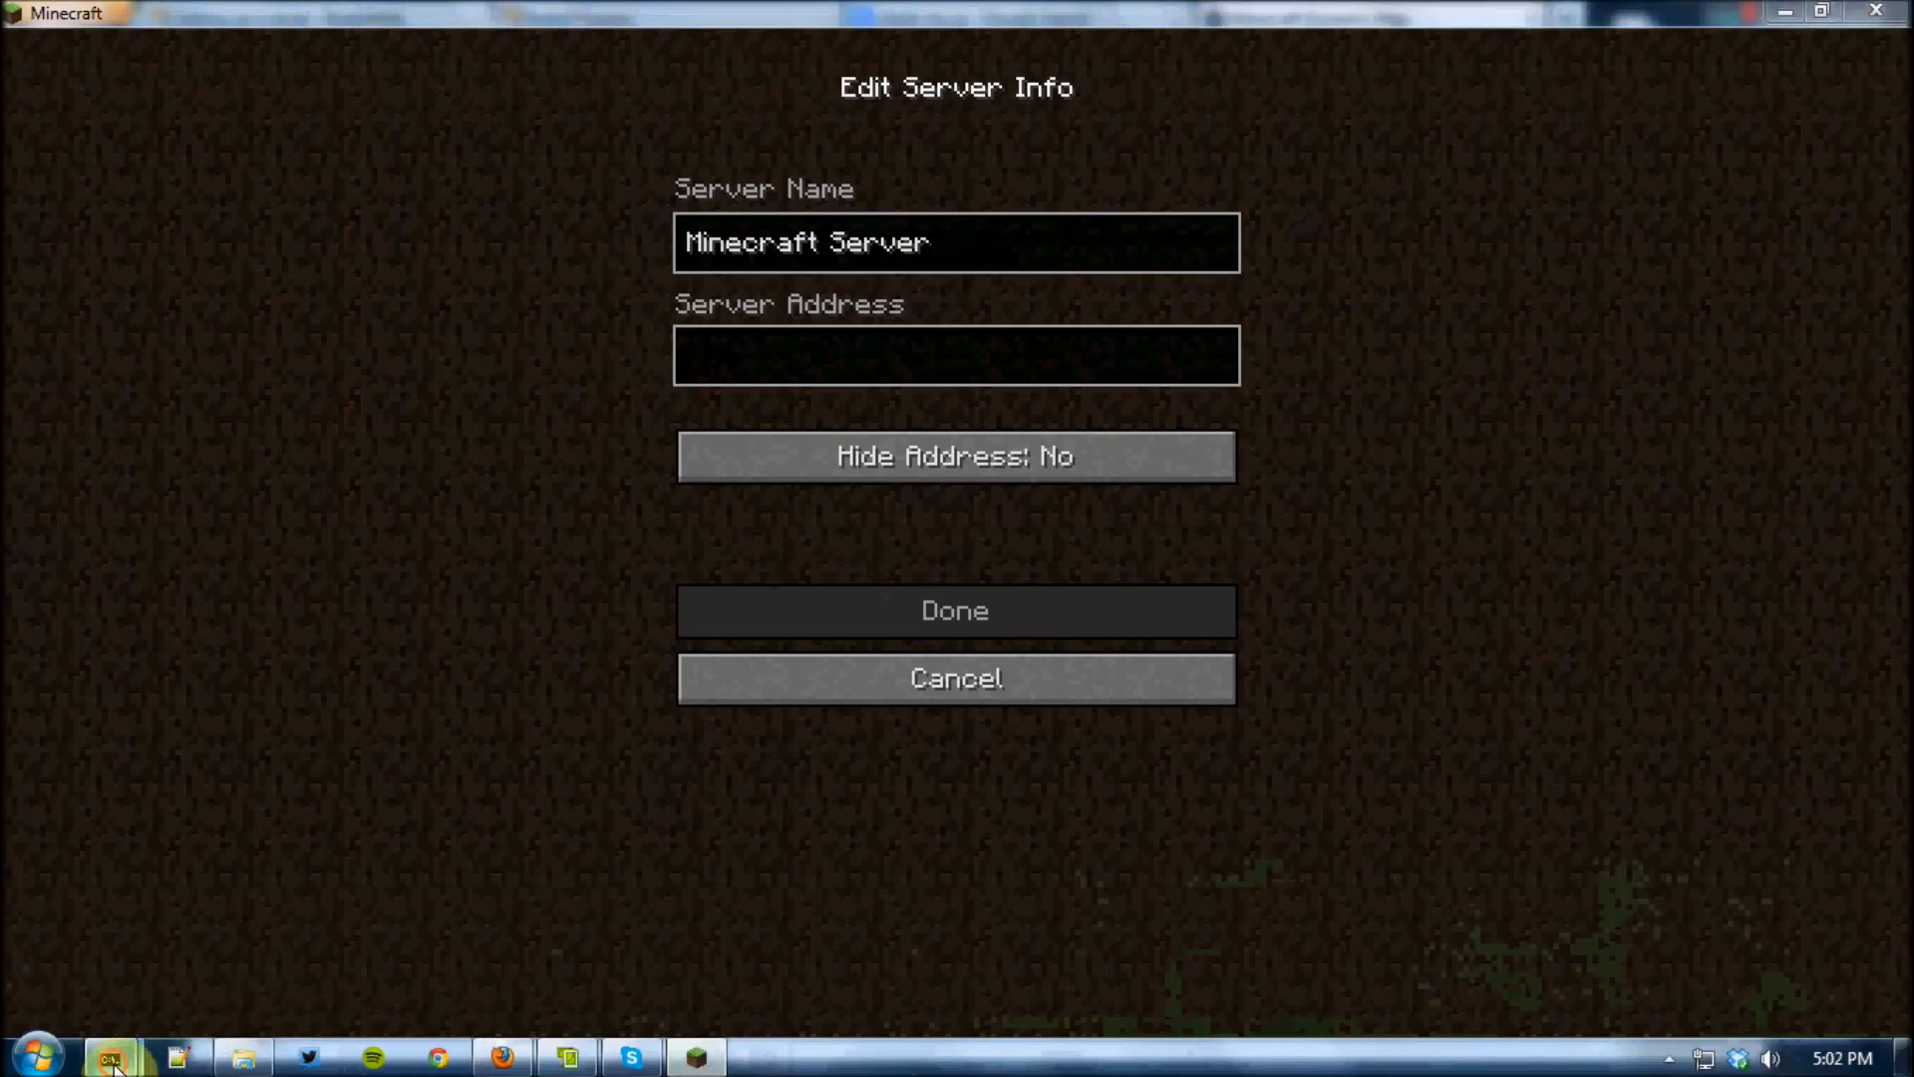
{"action": "mouse_move", "coordinate": [111, 1065]}
{"action": "left_click", "coordinate": [233, 937]}
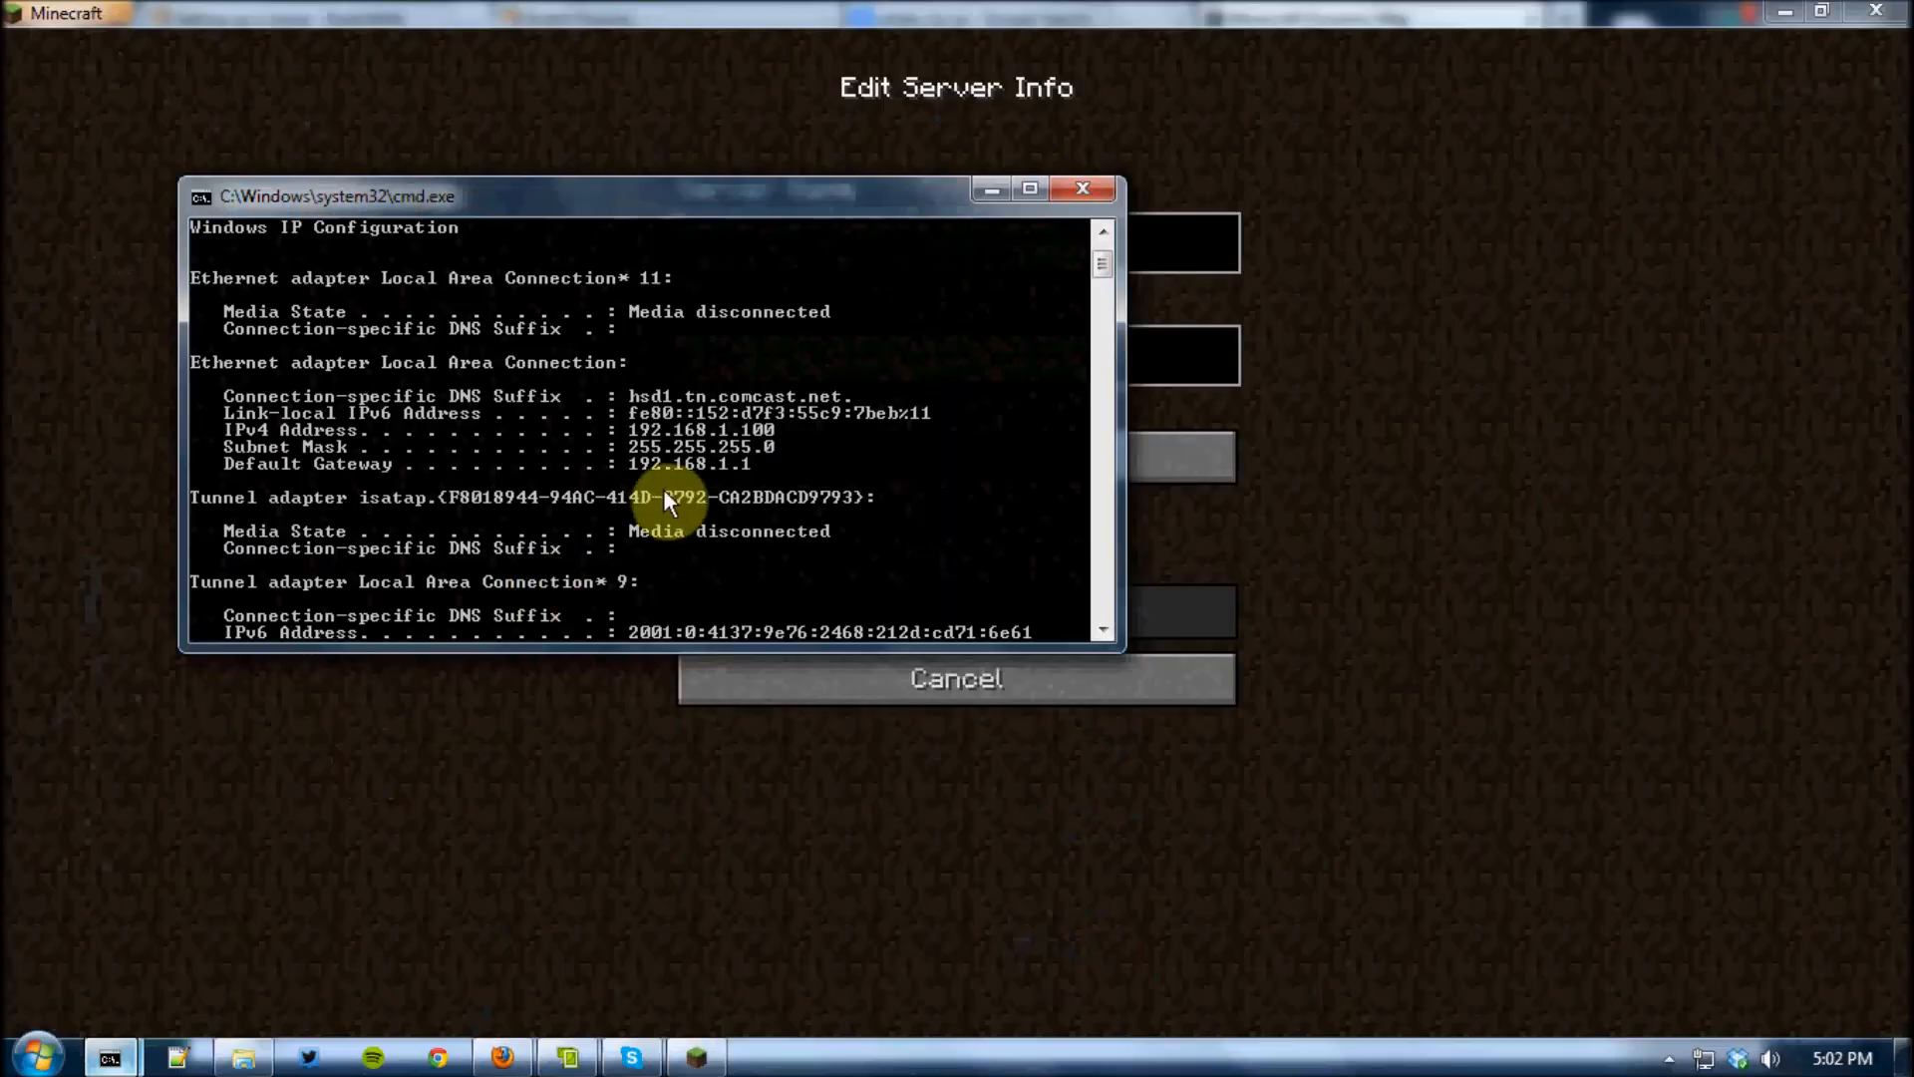
{"action": "left_click", "coordinate": [1005, 190]}
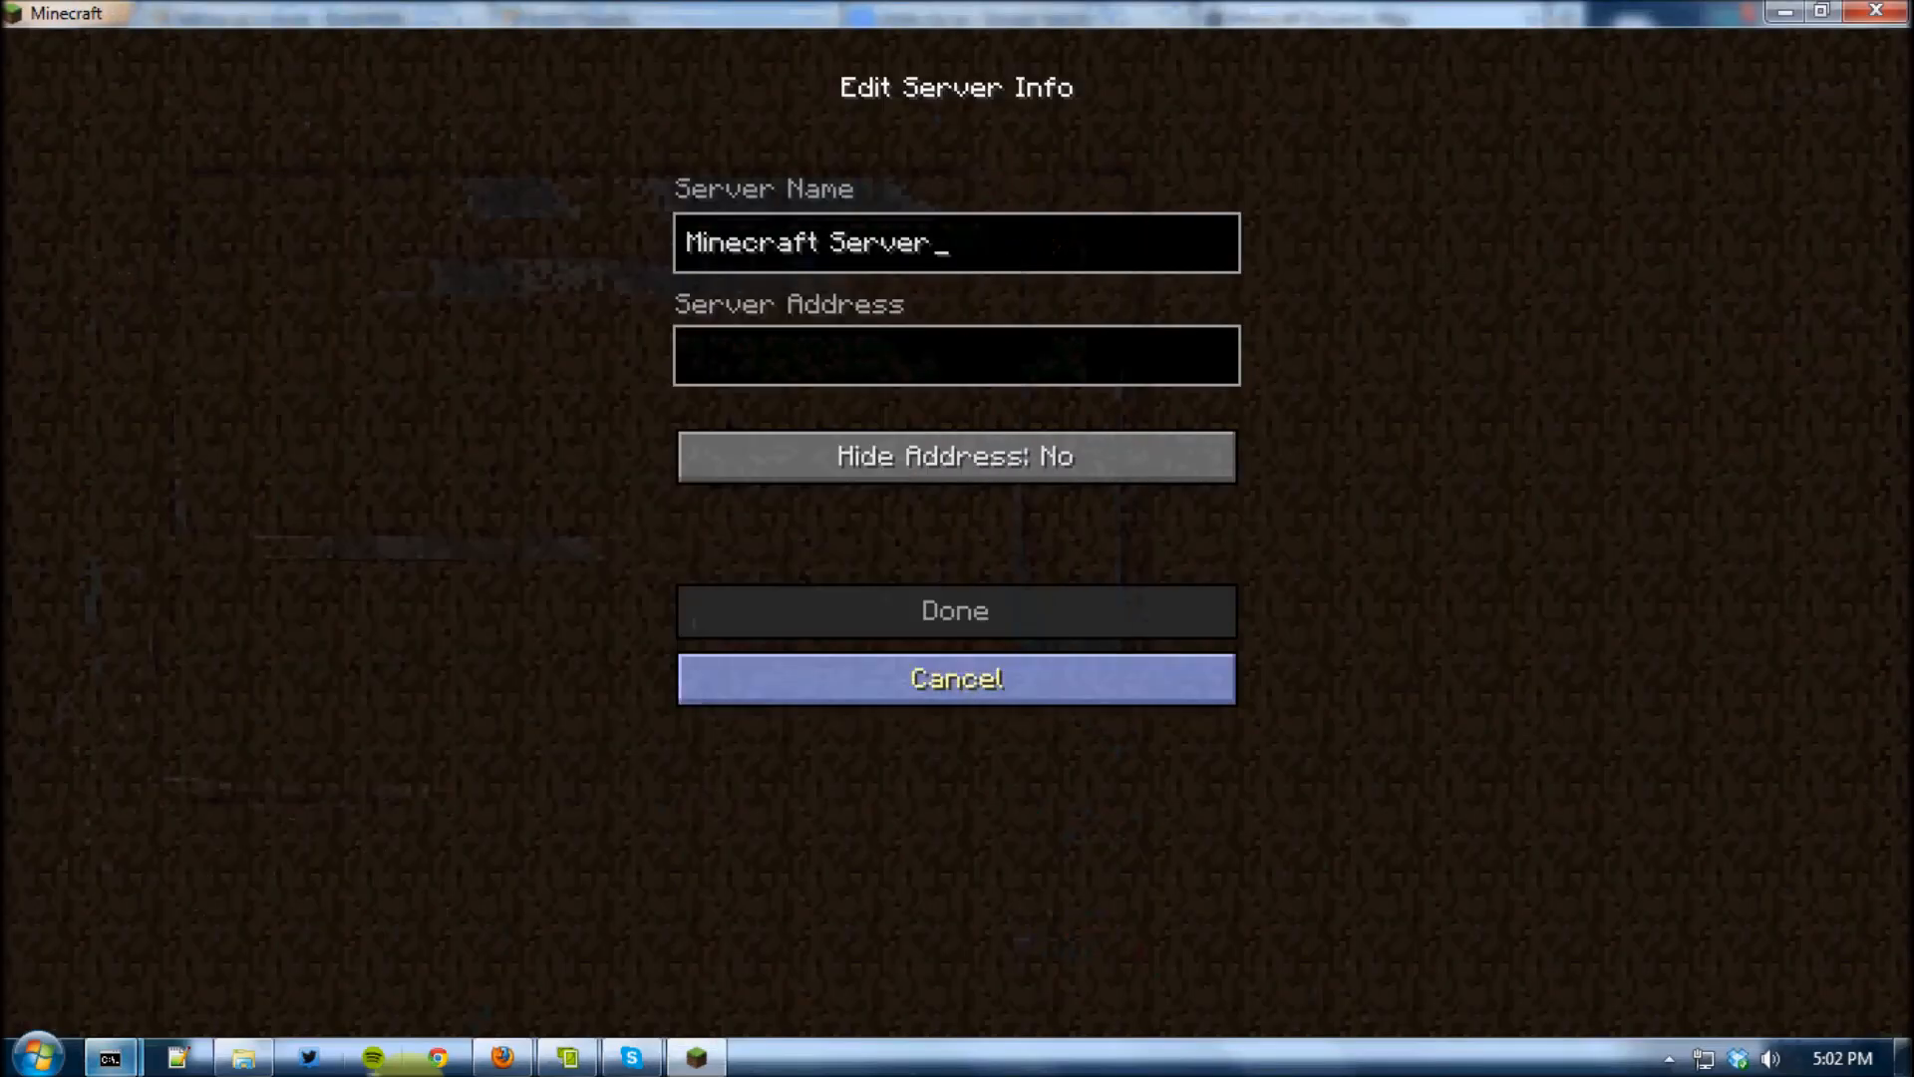
{"action": "left_click", "coordinate": [504, 1057]}
{"action": "left_click", "coordinate": [1047, 18]}
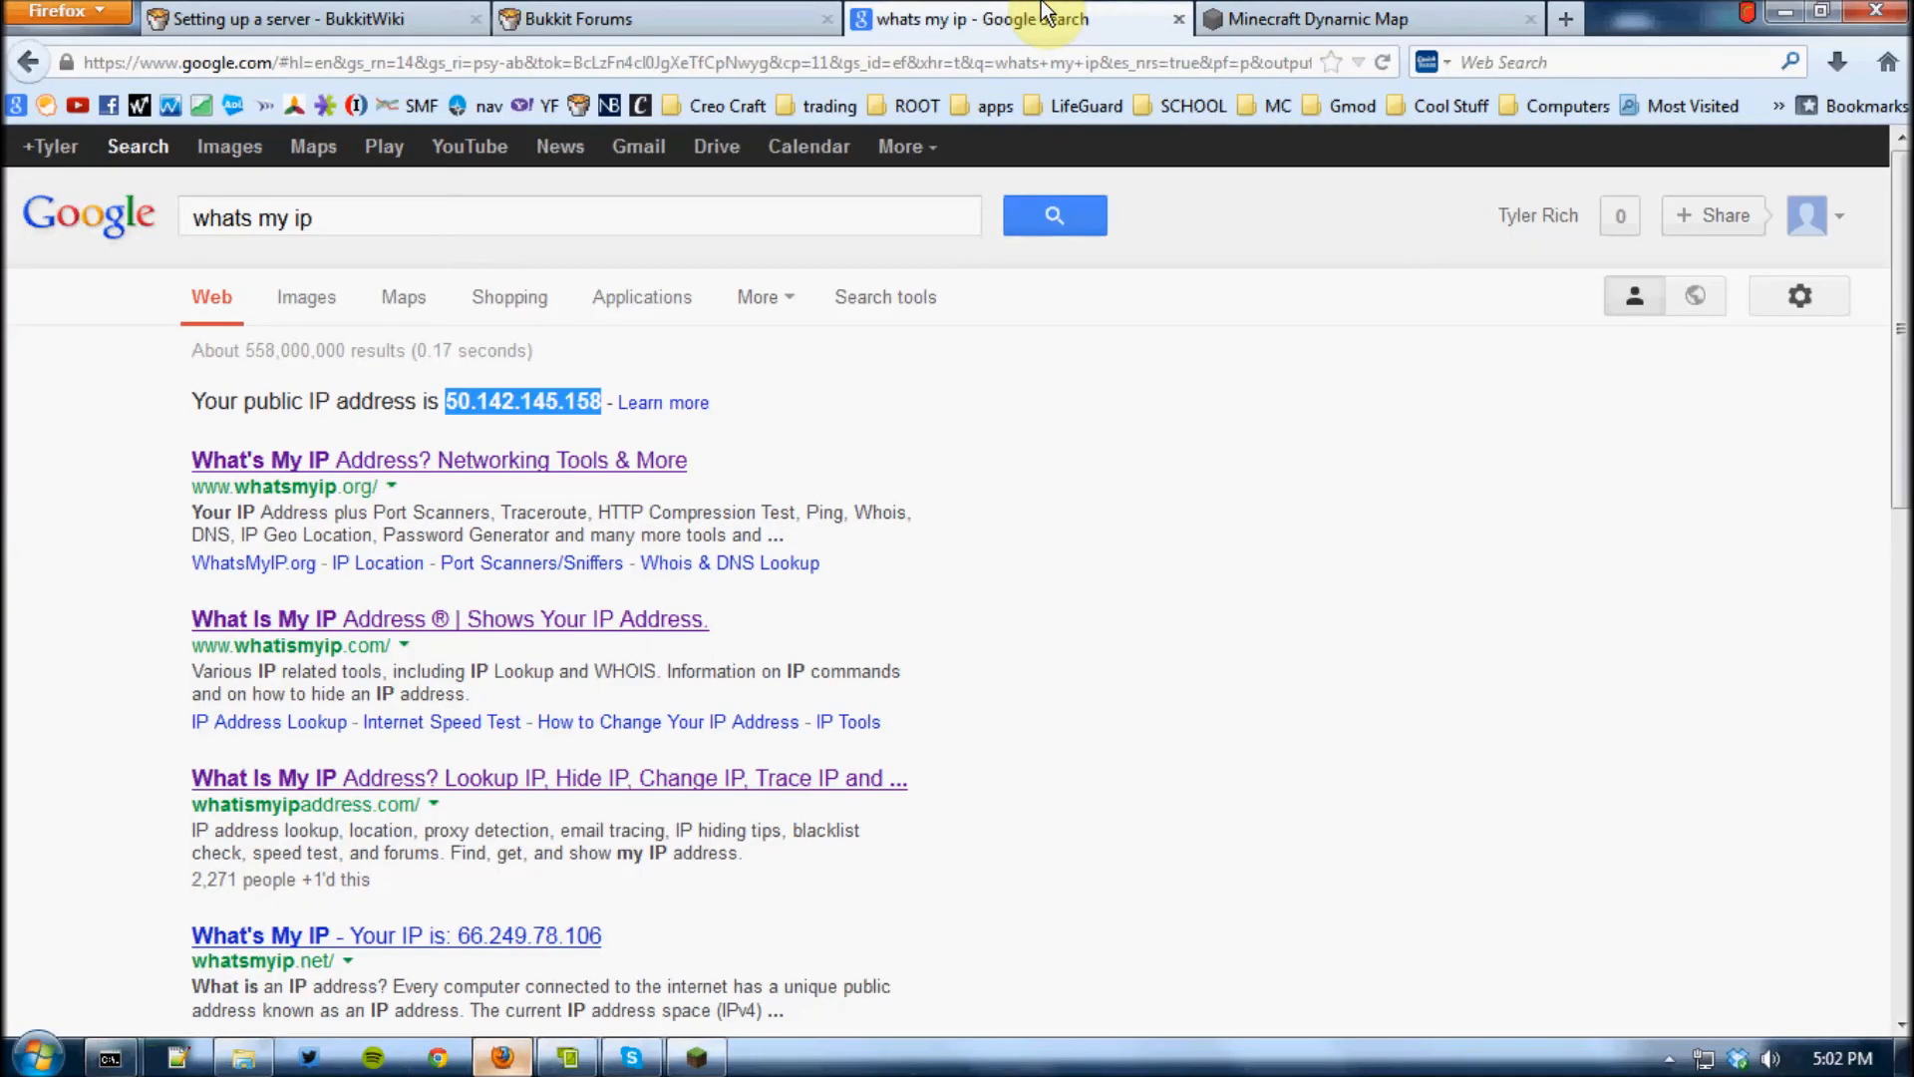
{"action": "right_click", "coordinate": [549, 398]}
{"action": "left_click", "coordinate": [578, 417]}
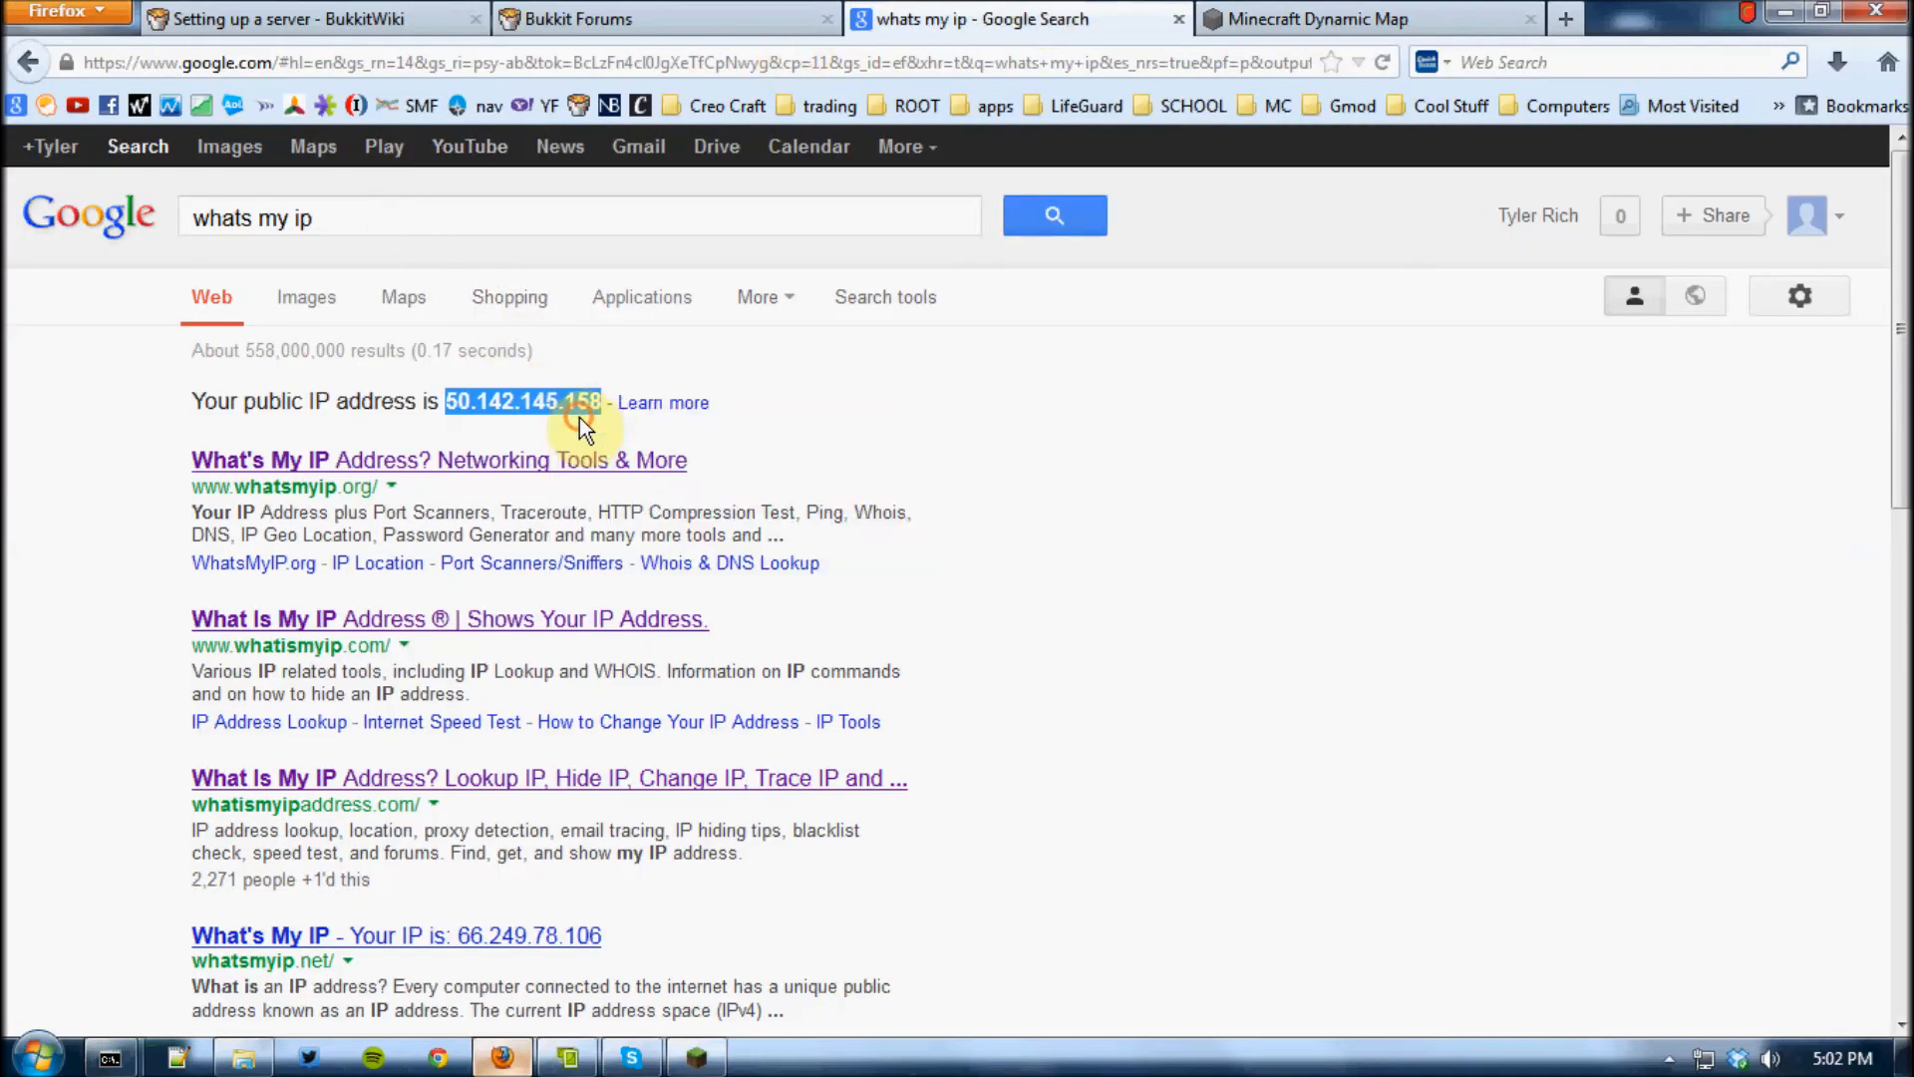
{"action": "mouse_move", "coordinate": [590, 1070]}
{"action": "left_click", "coordinate": [696, 1057]}
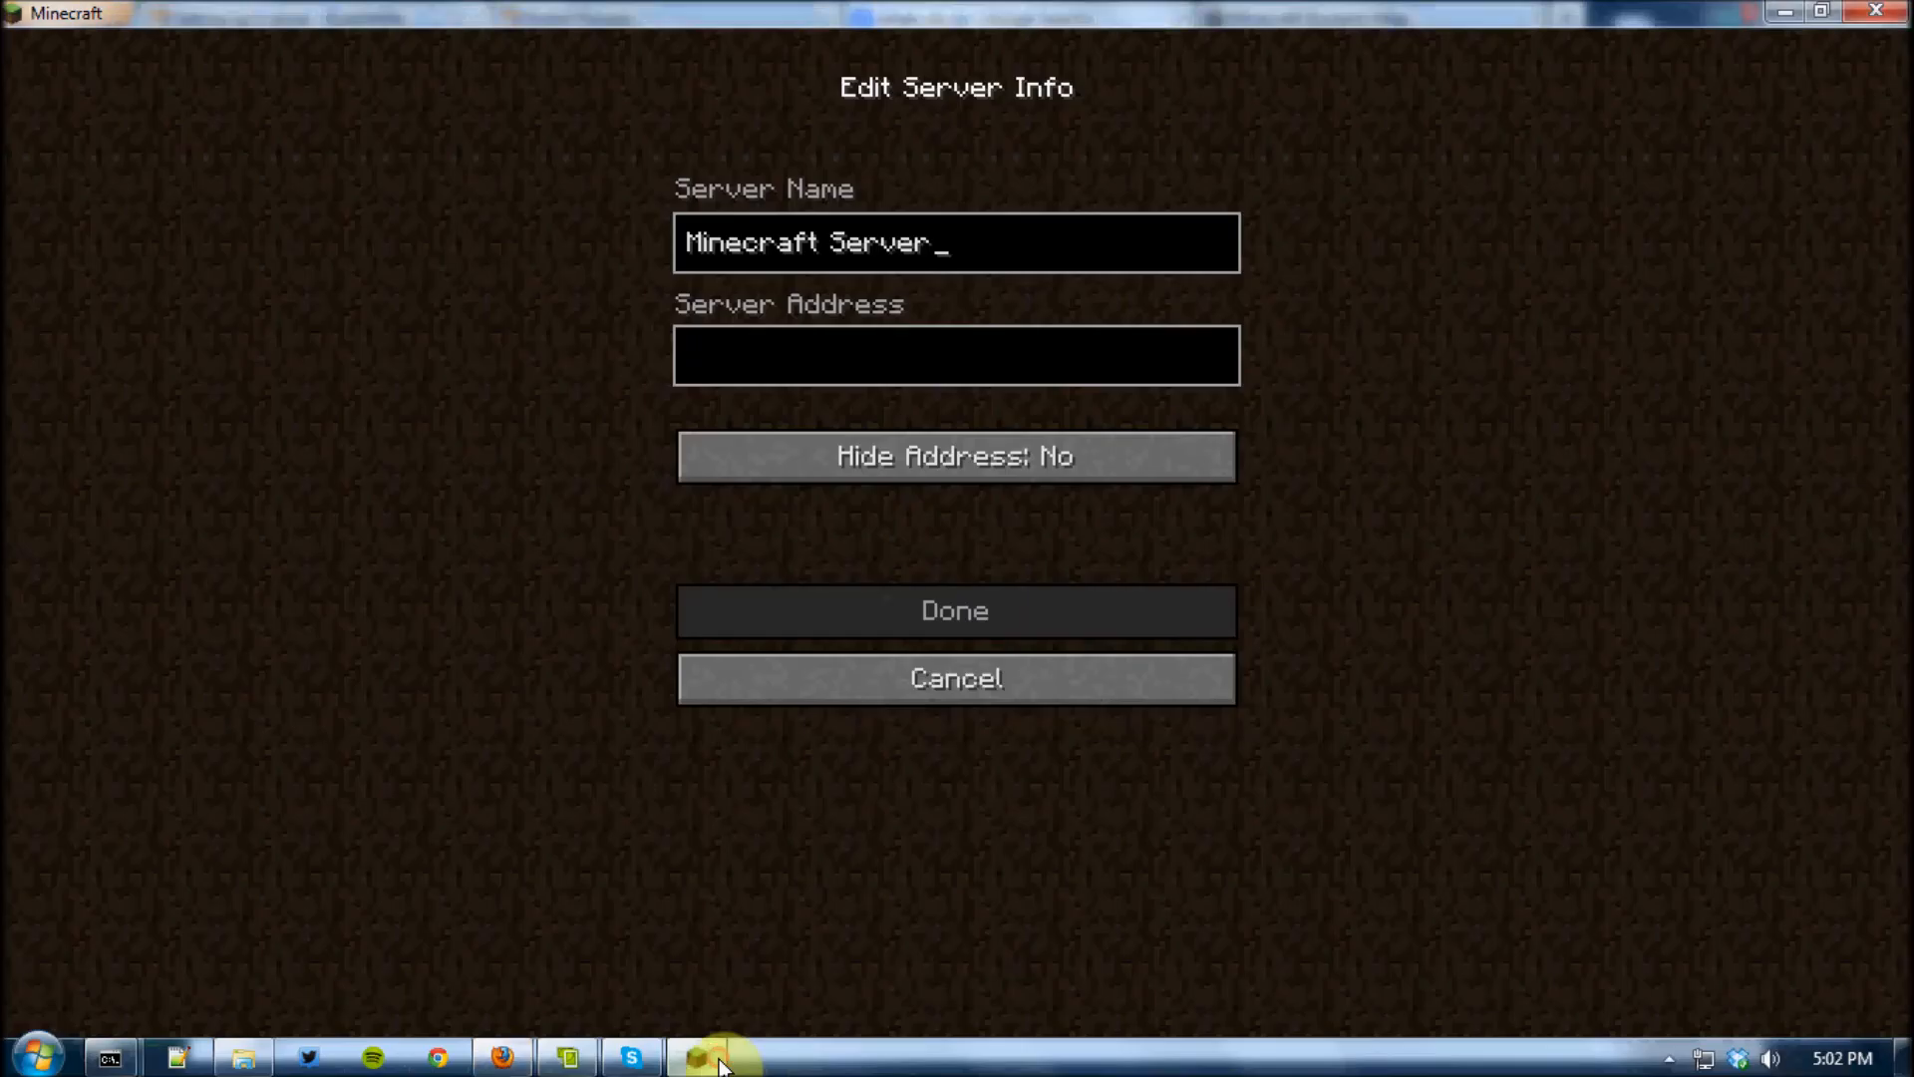
{"action": "left_click", "coordinate": [888, 338]}
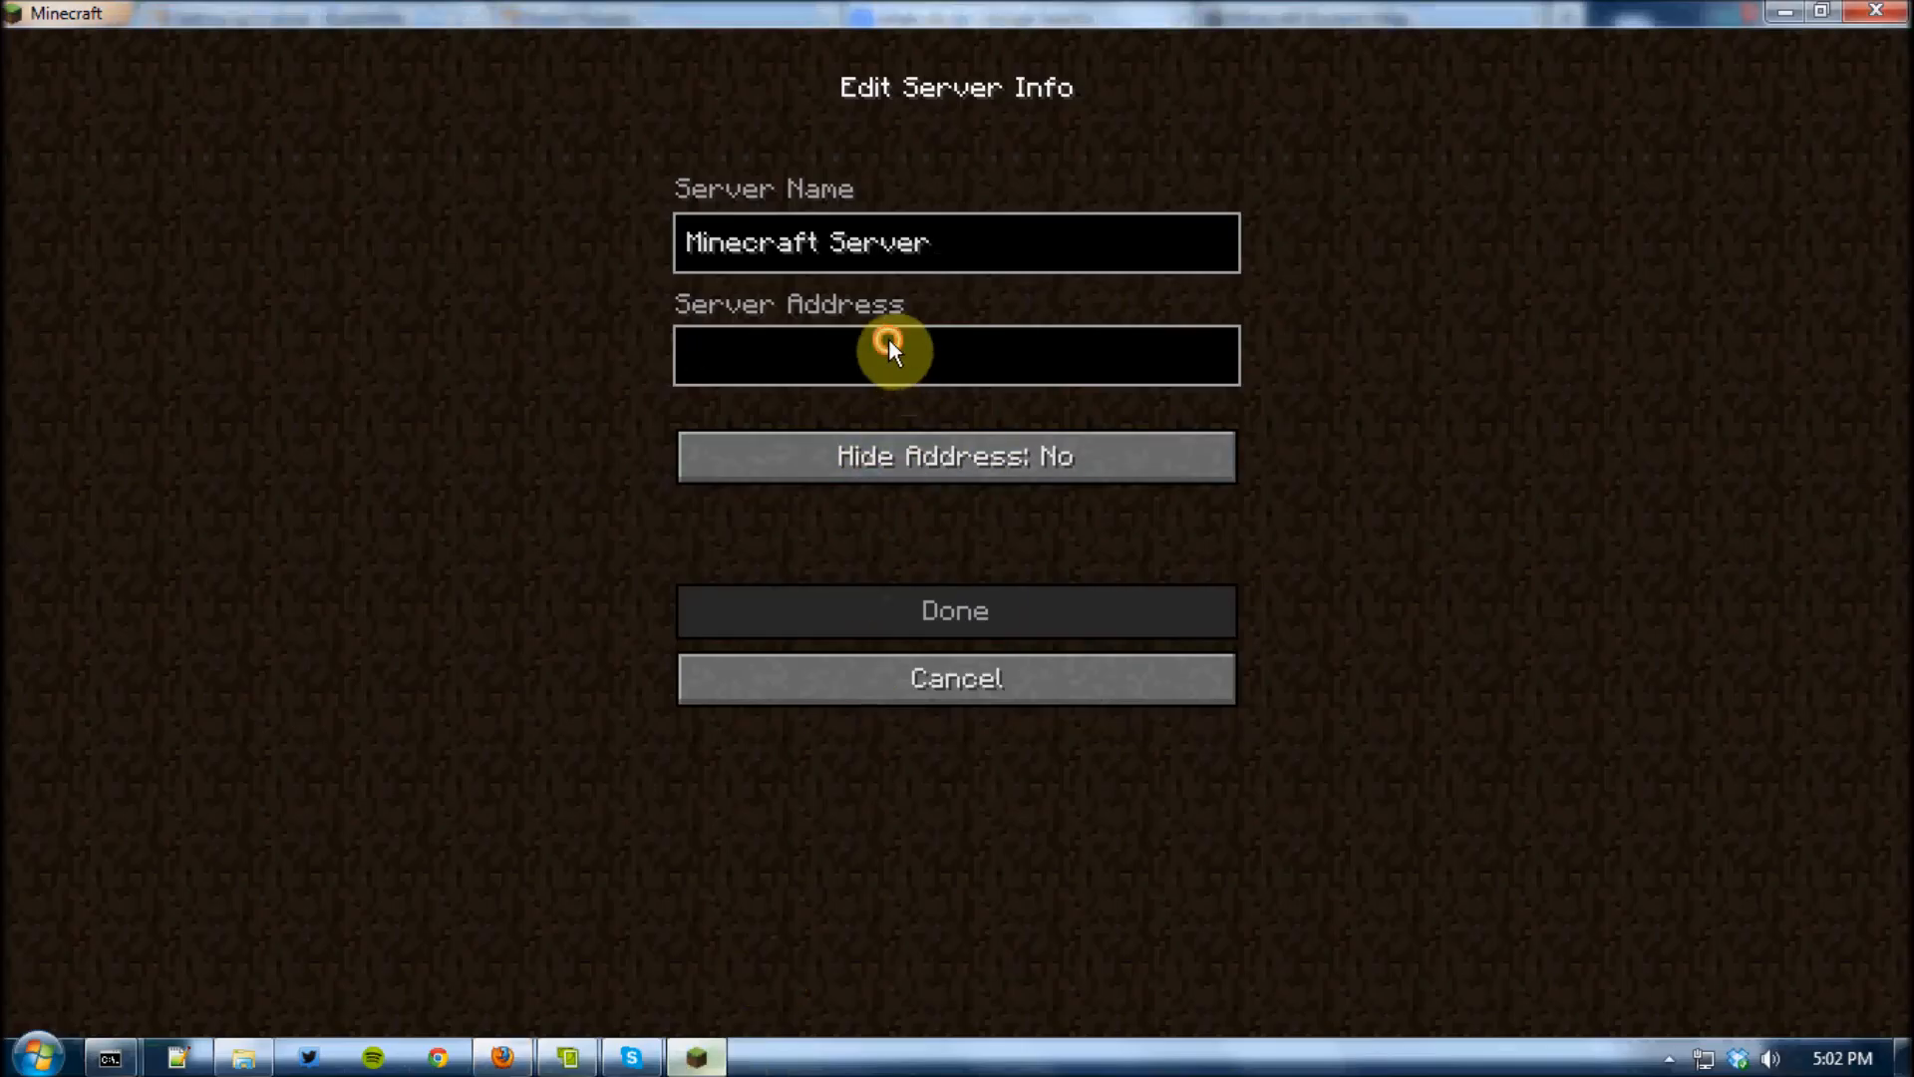
{"action": "left_click", "coordinate": [946, 678]}
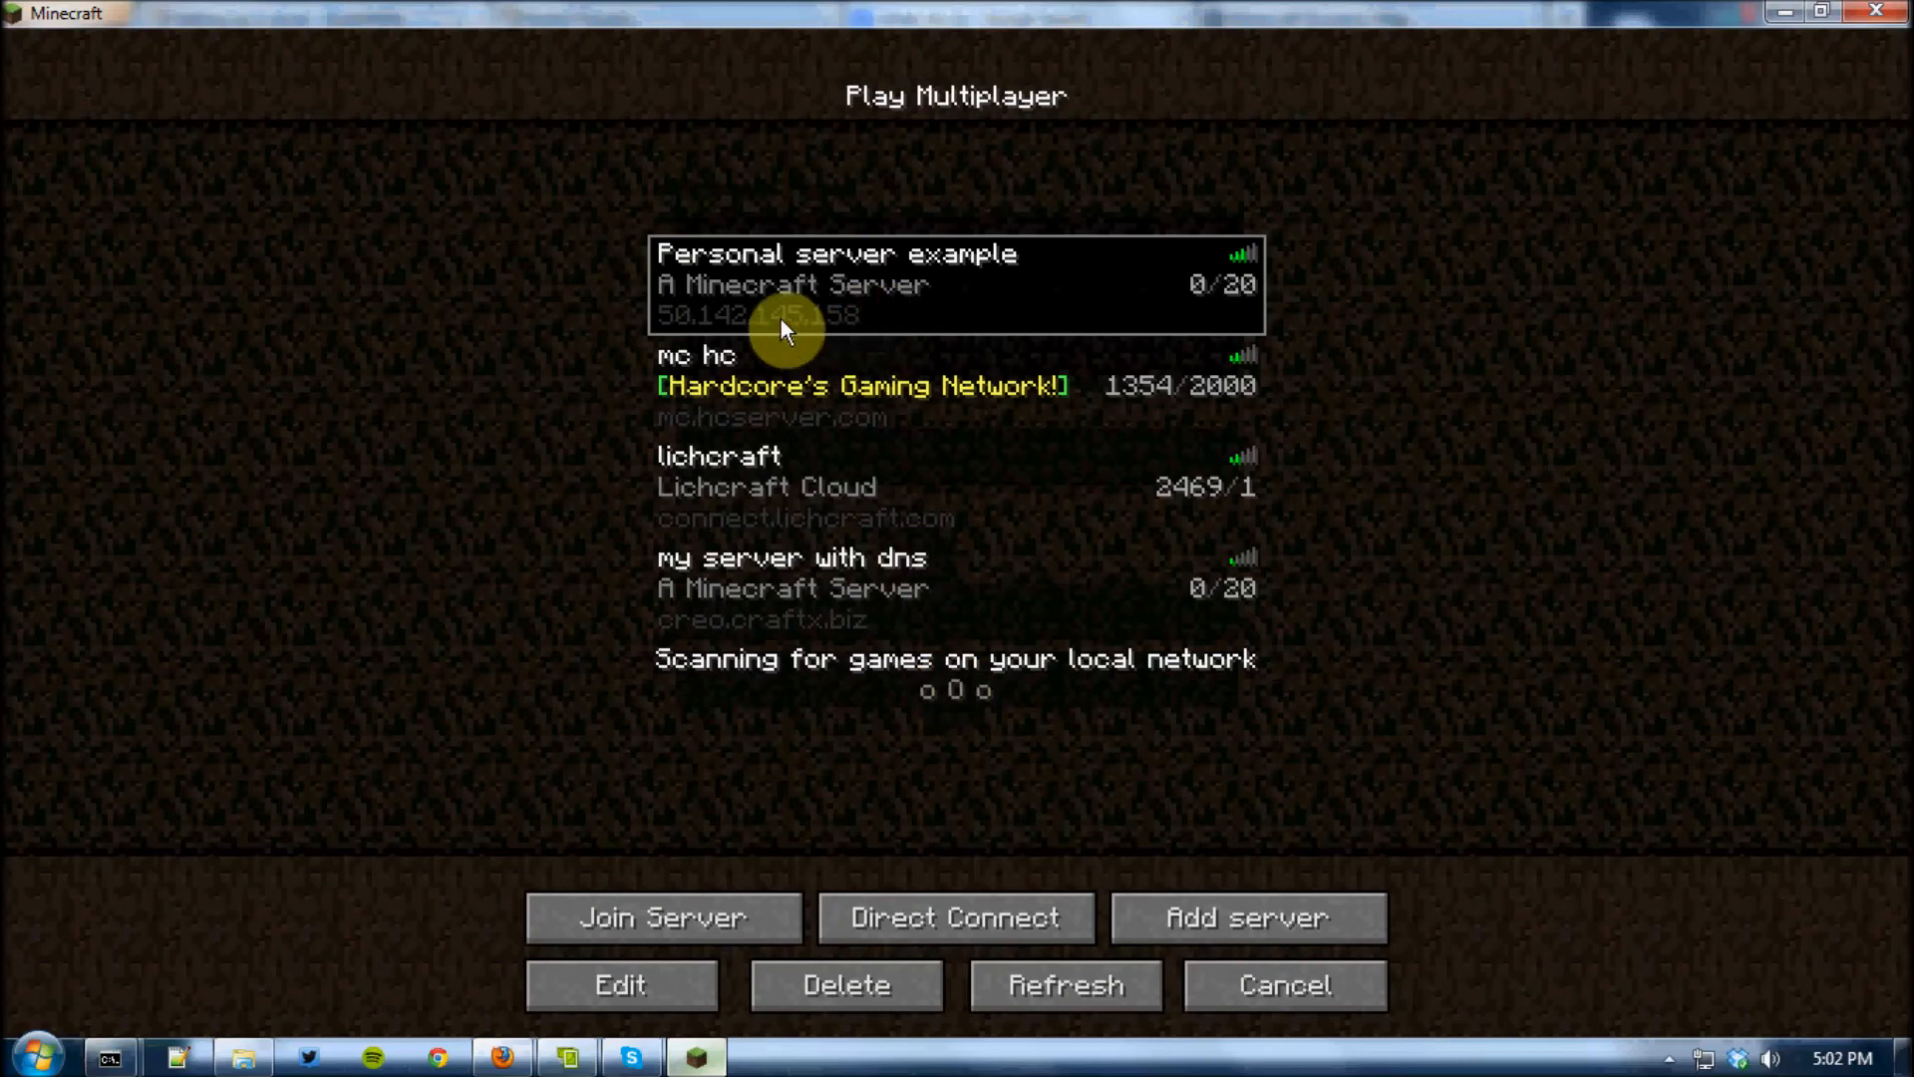
Join the "Personal server example" server, walk forward briefly in the world, and pause the game
{"action": "left_click", "coordinate": [718, 913]}
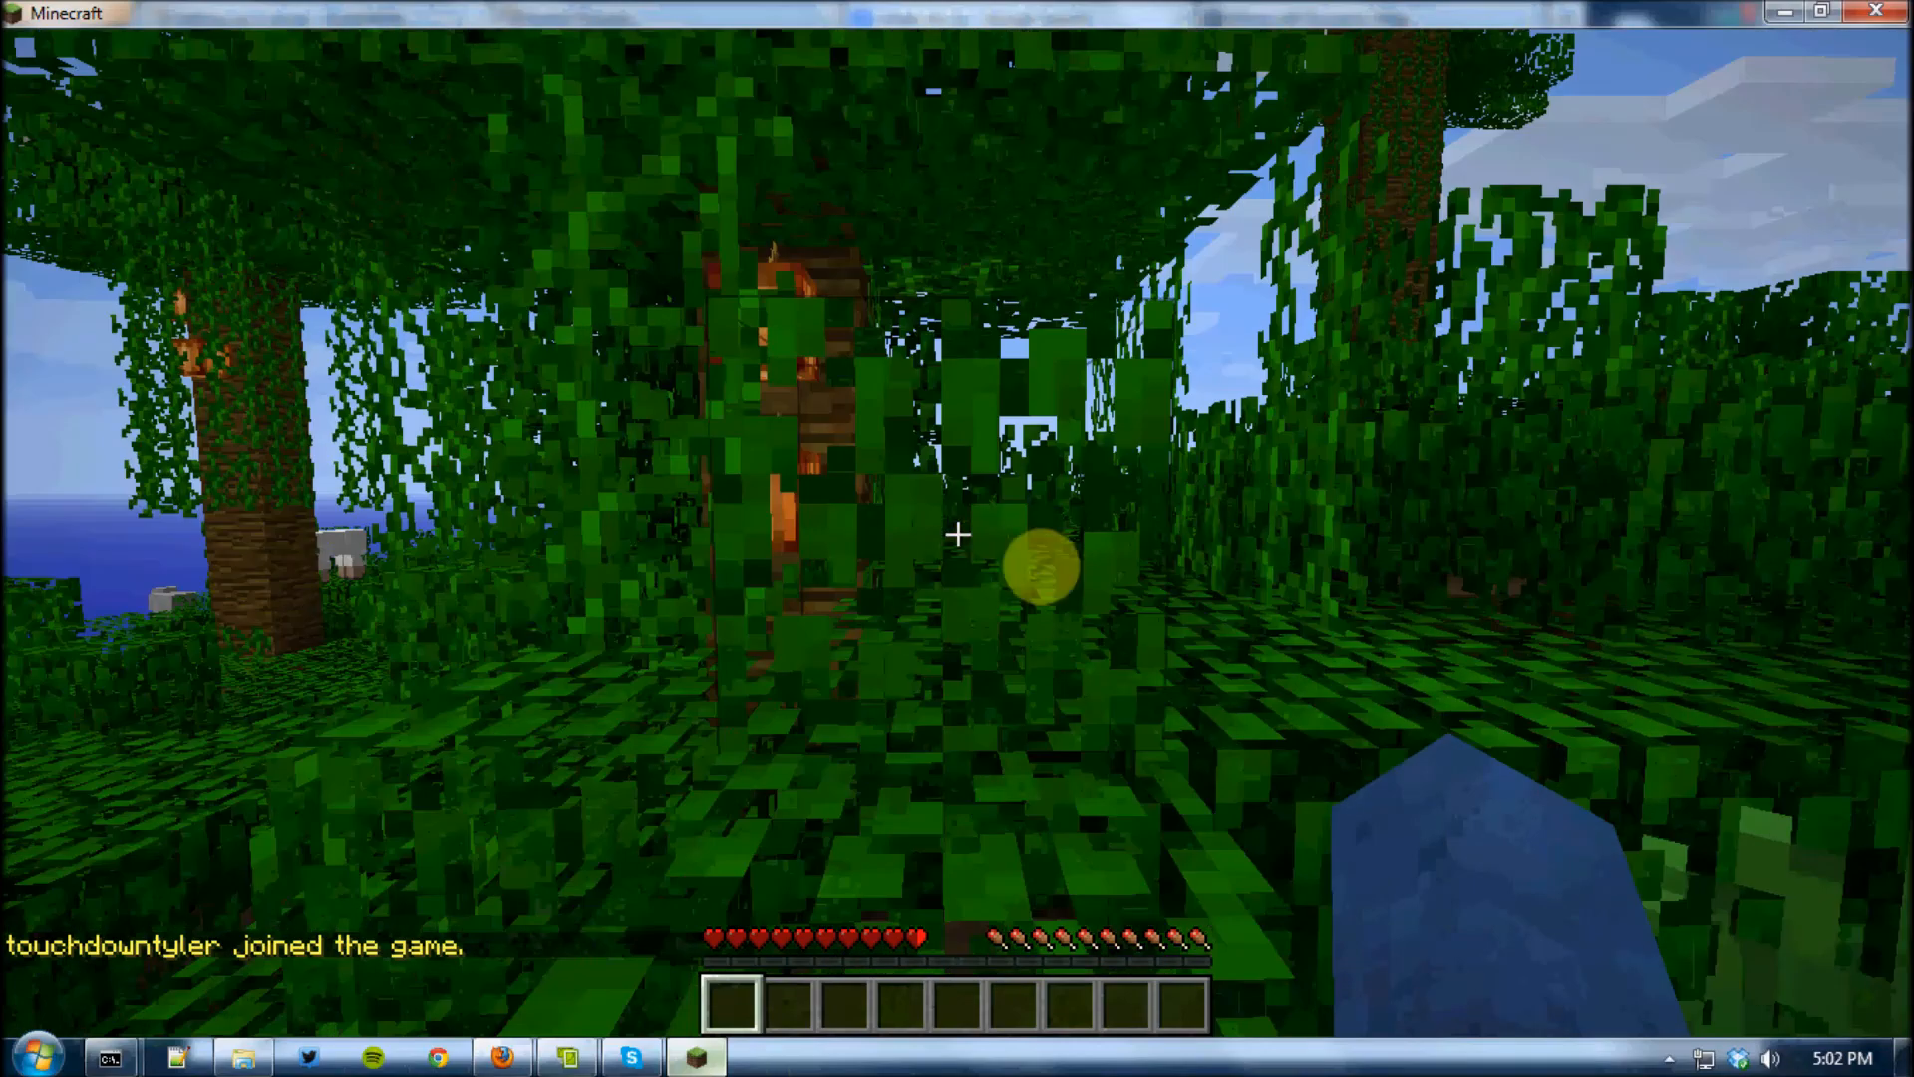
{"action": "key", "text": "w"}
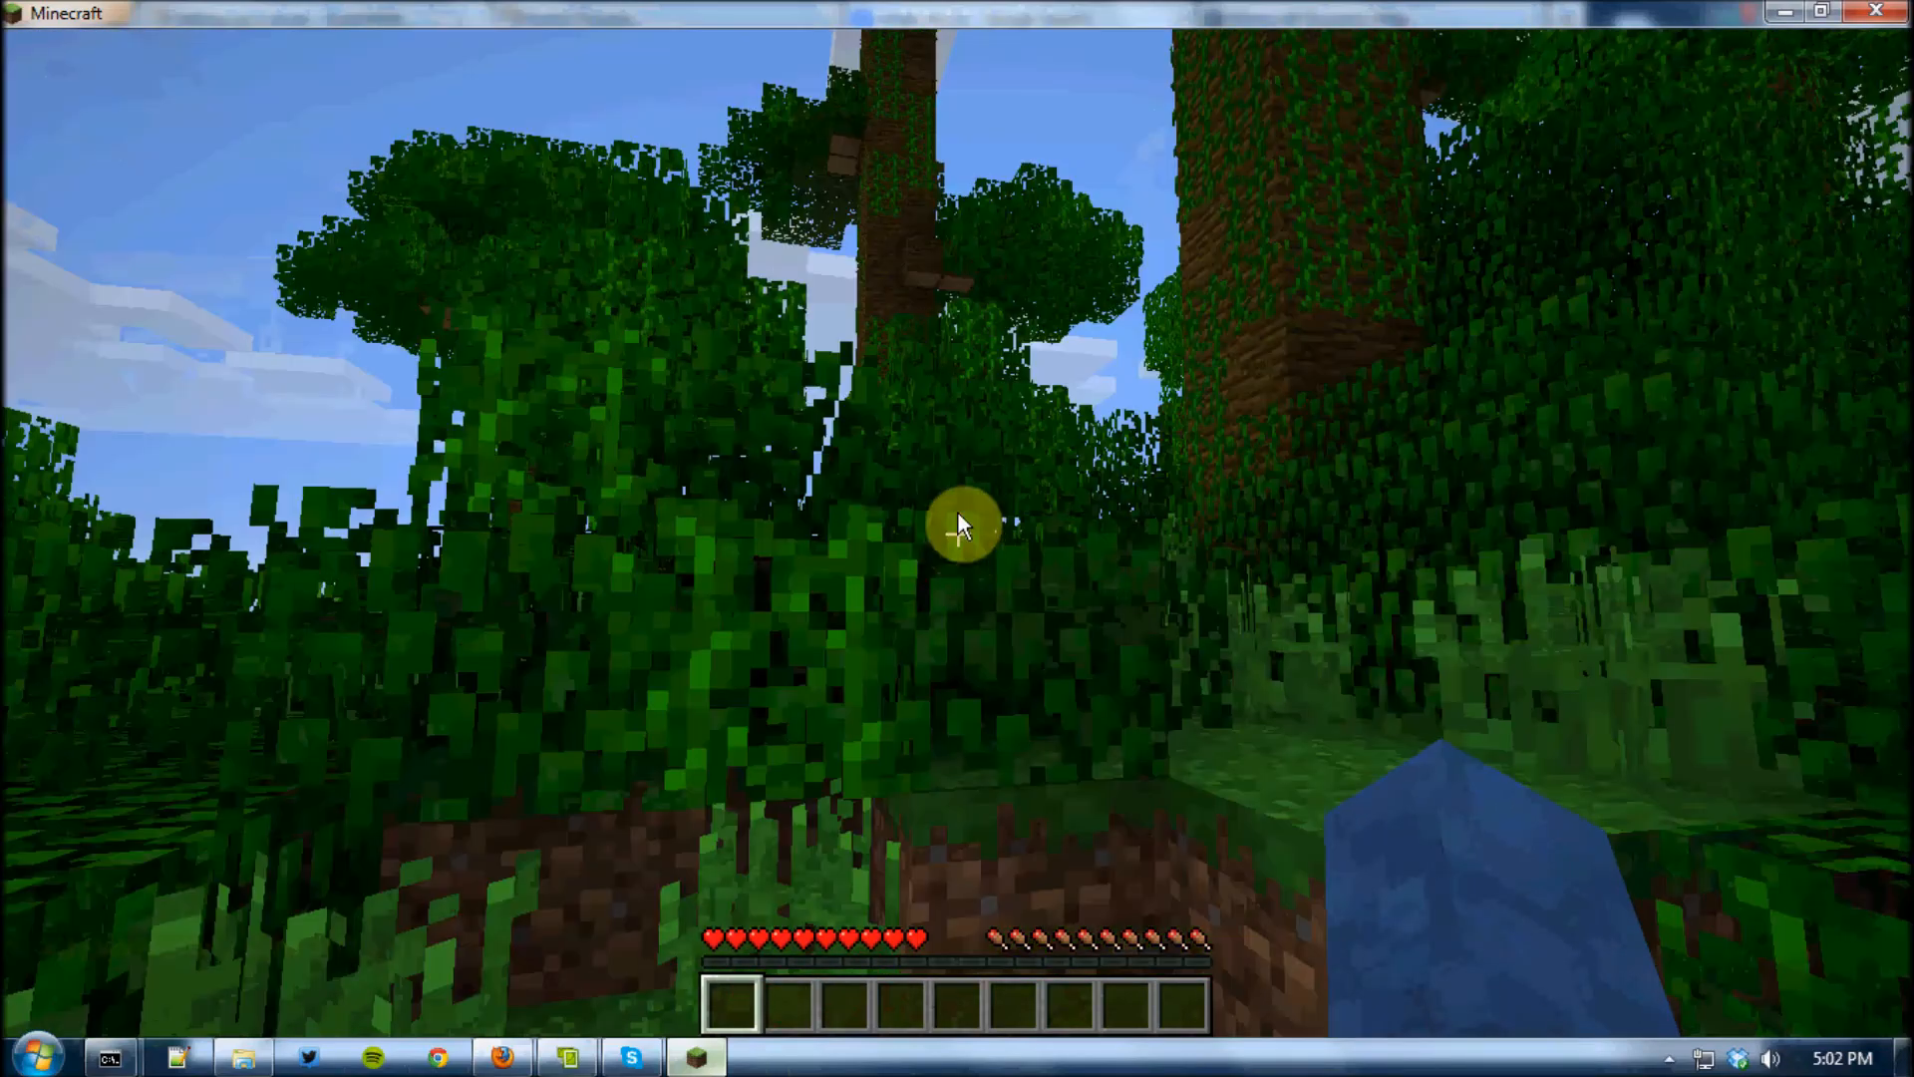
{"action": "key", "text": "Escape"}
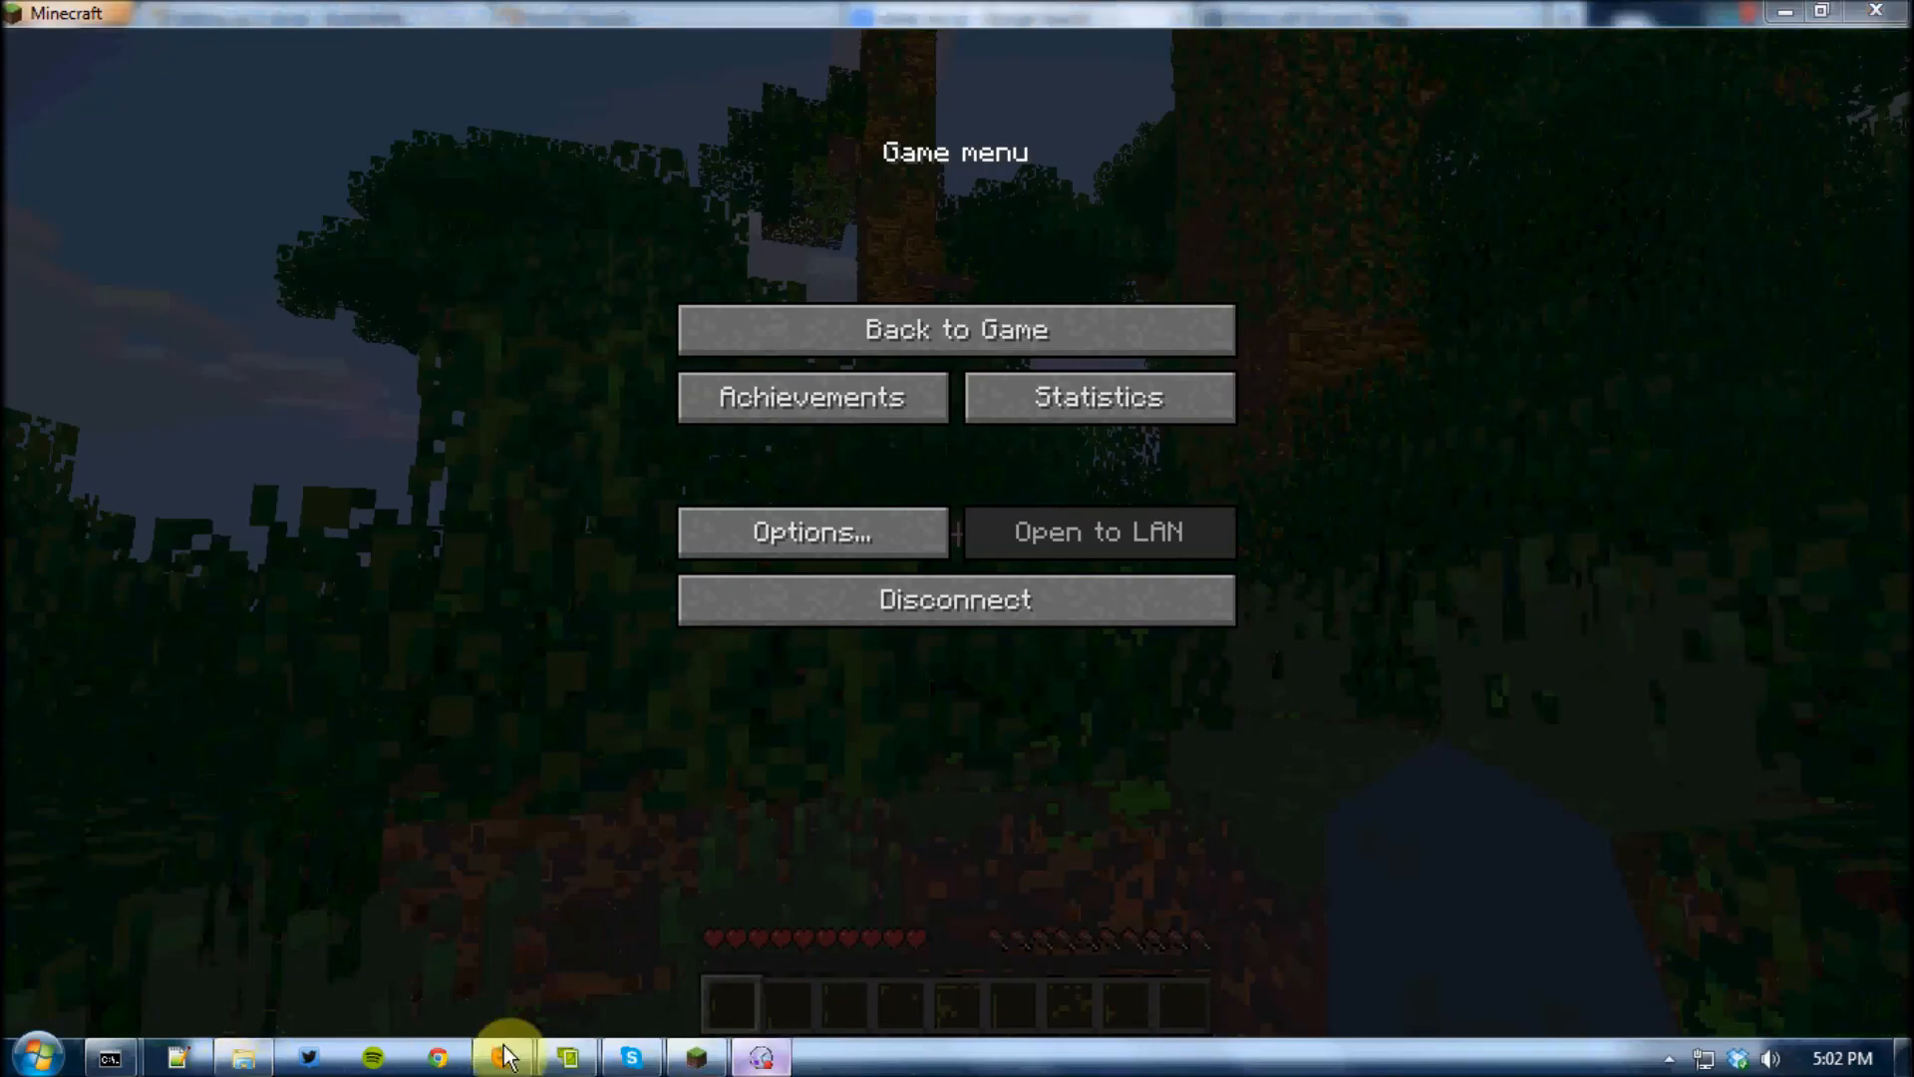
Switch to Firefox, reload the Minecraft Dynamic Map page, and locate the player's marker on the 3D map of world
{"action": "left_click", "coordinate": [502, 1057]}
{"action": "left_click", "coordinate": [1416, 14]}
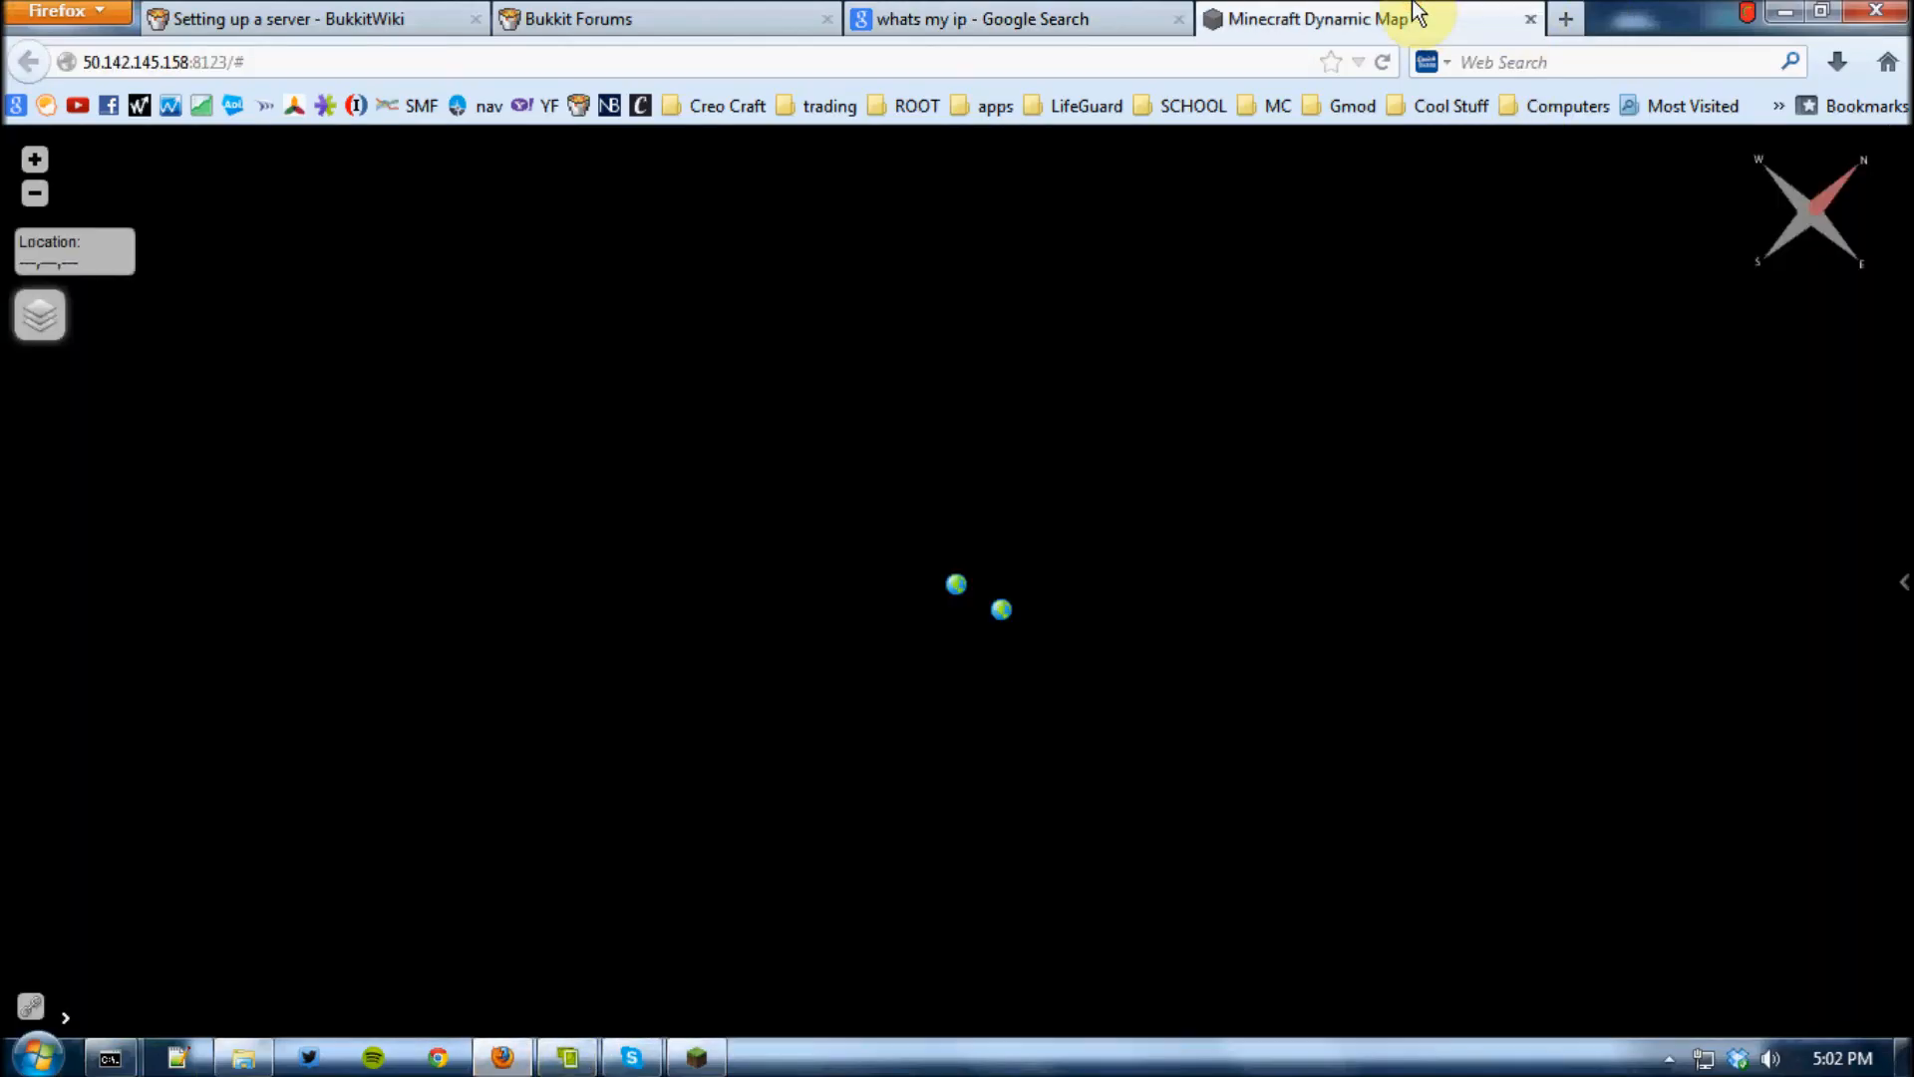
{"action": "mouse_move", "coordinate": [1885, 543]}
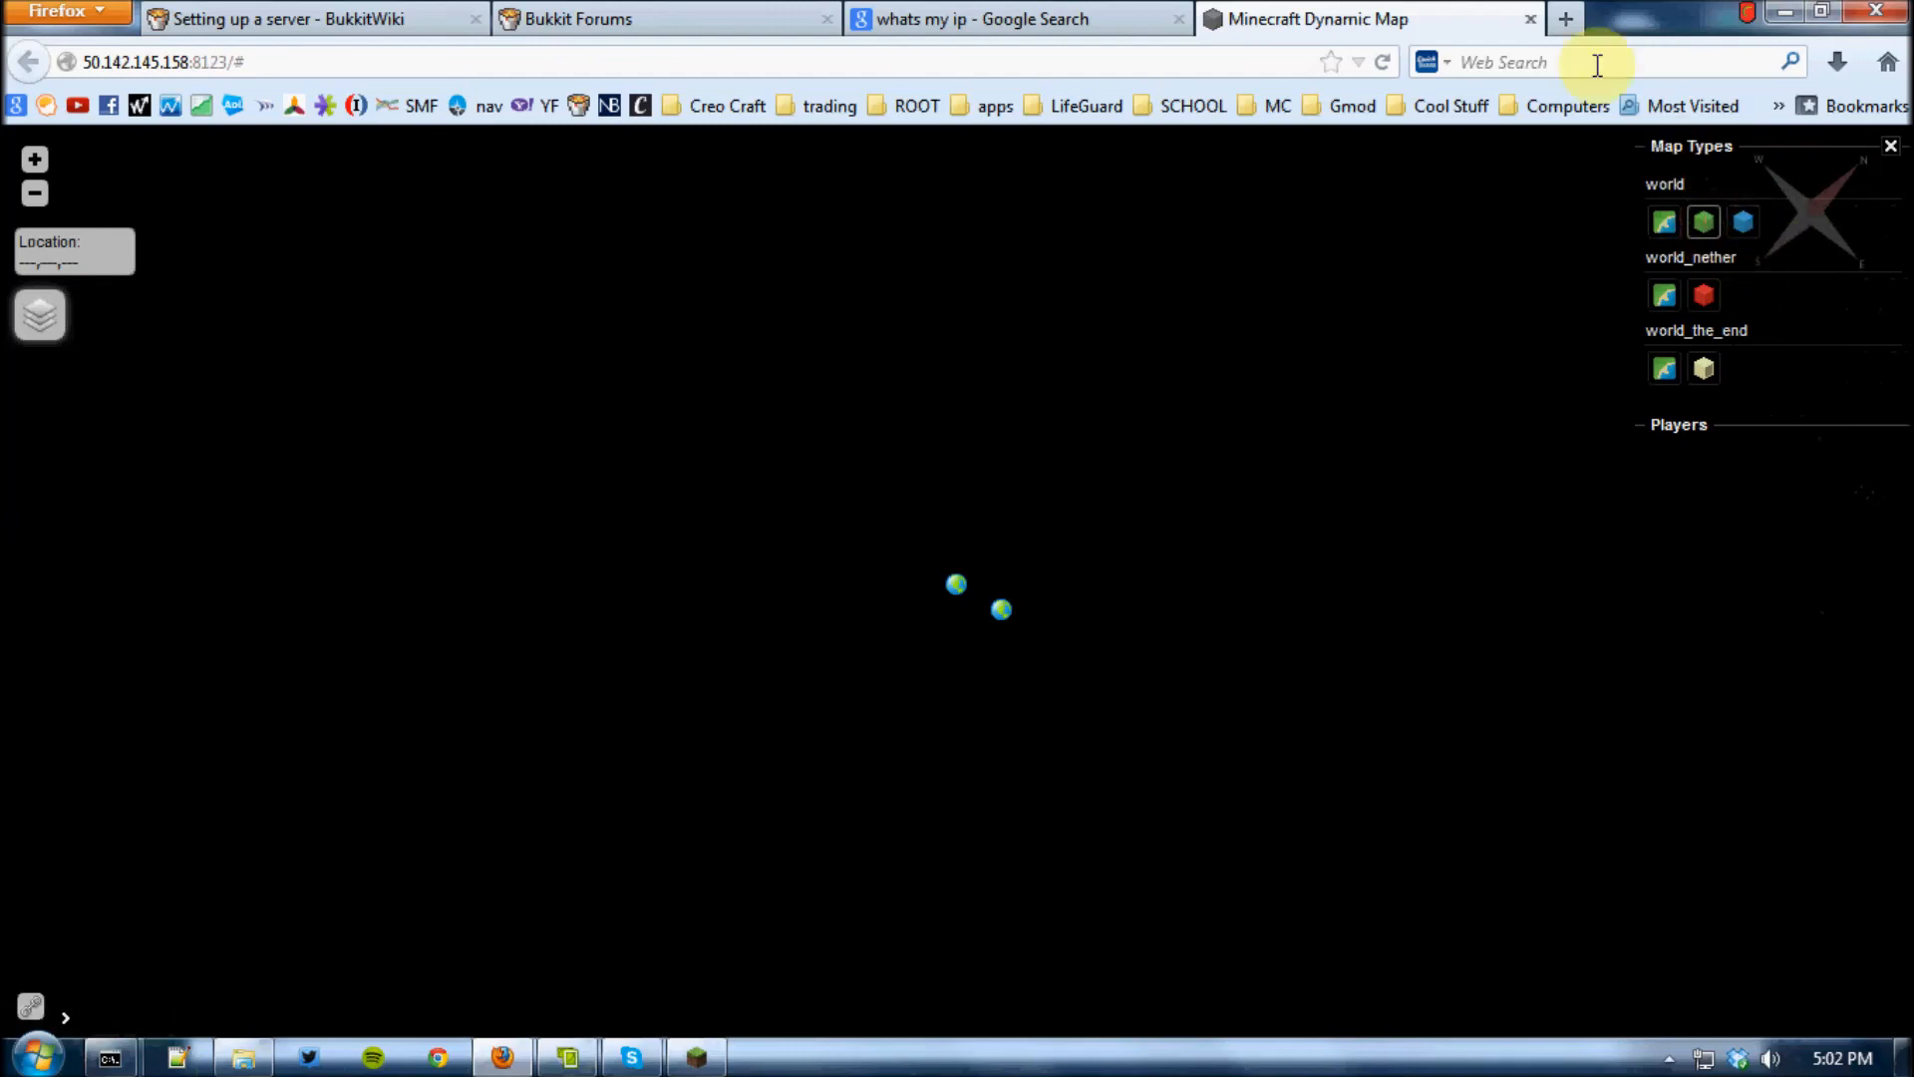
{"action": "left_click", "coordinate": [1382, 62]}
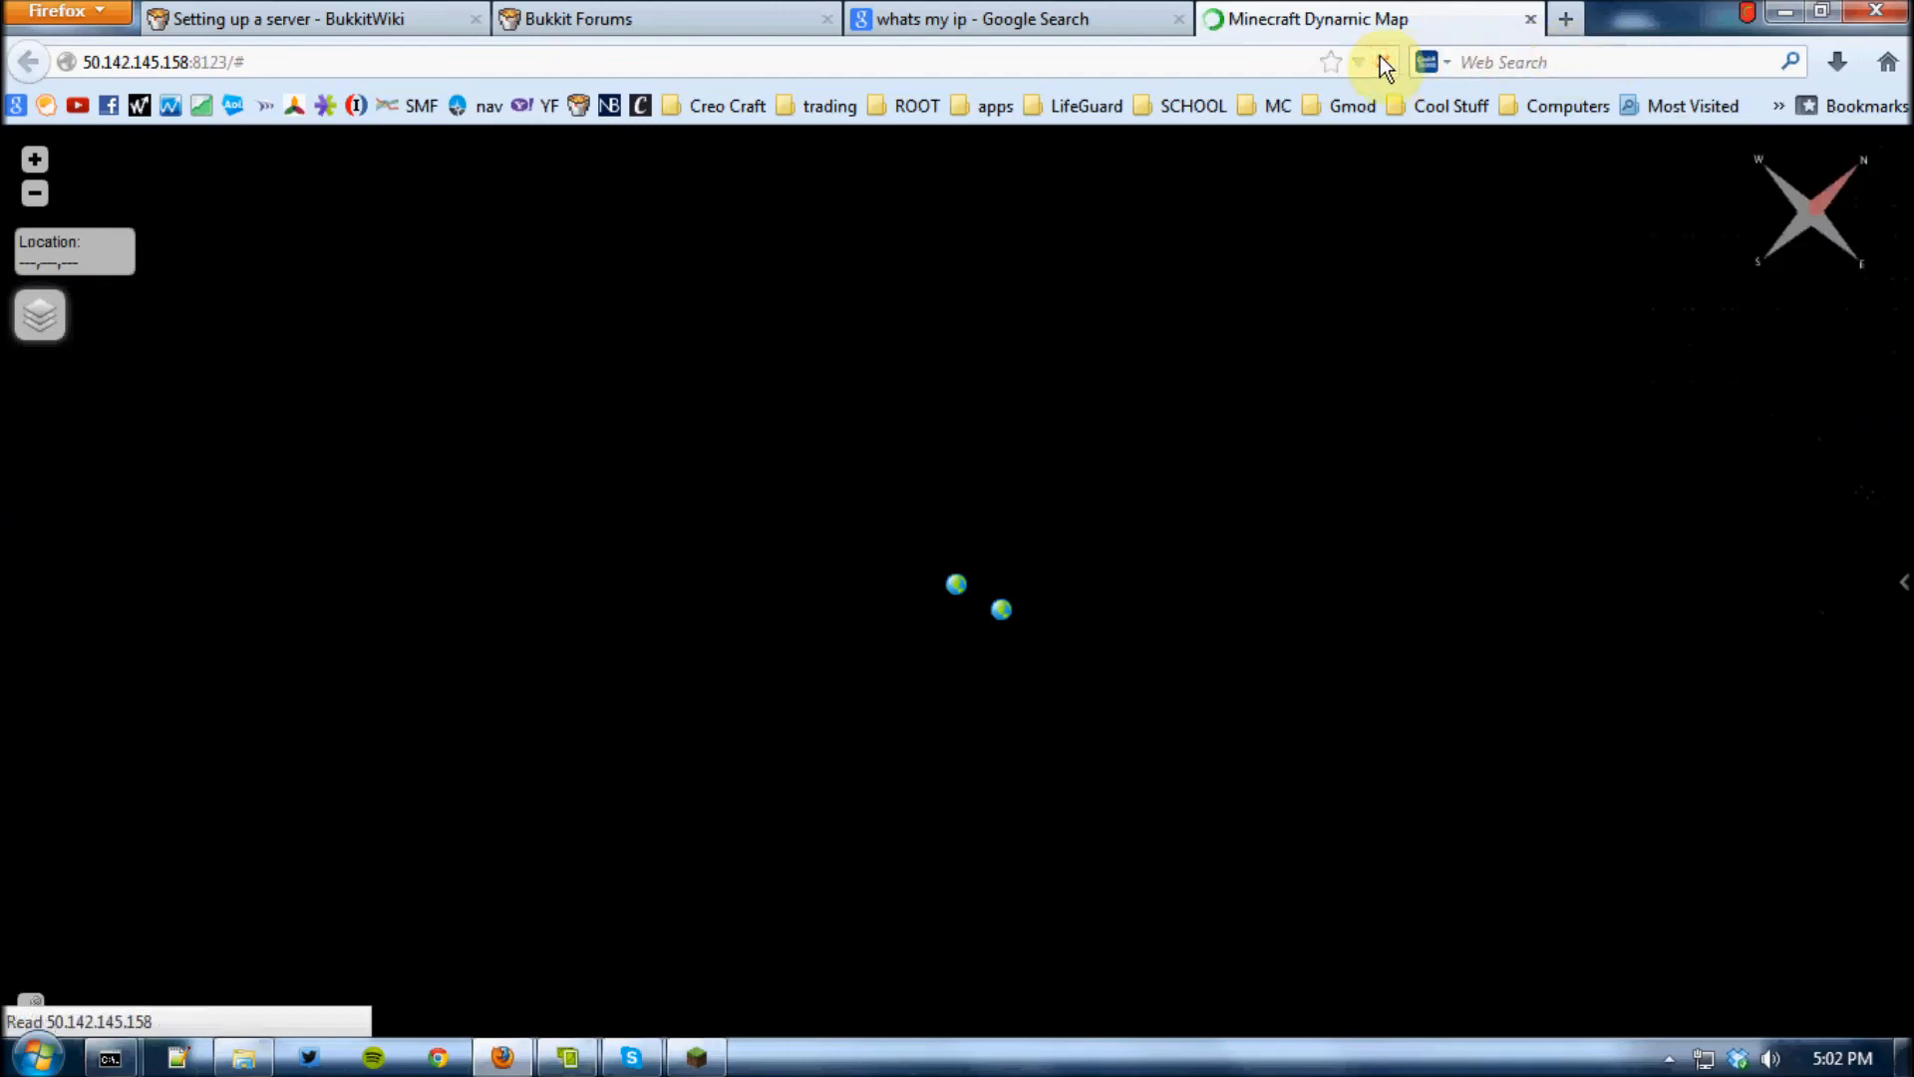
{"action": "mouse_move", "coordinate": [1904, 593]}
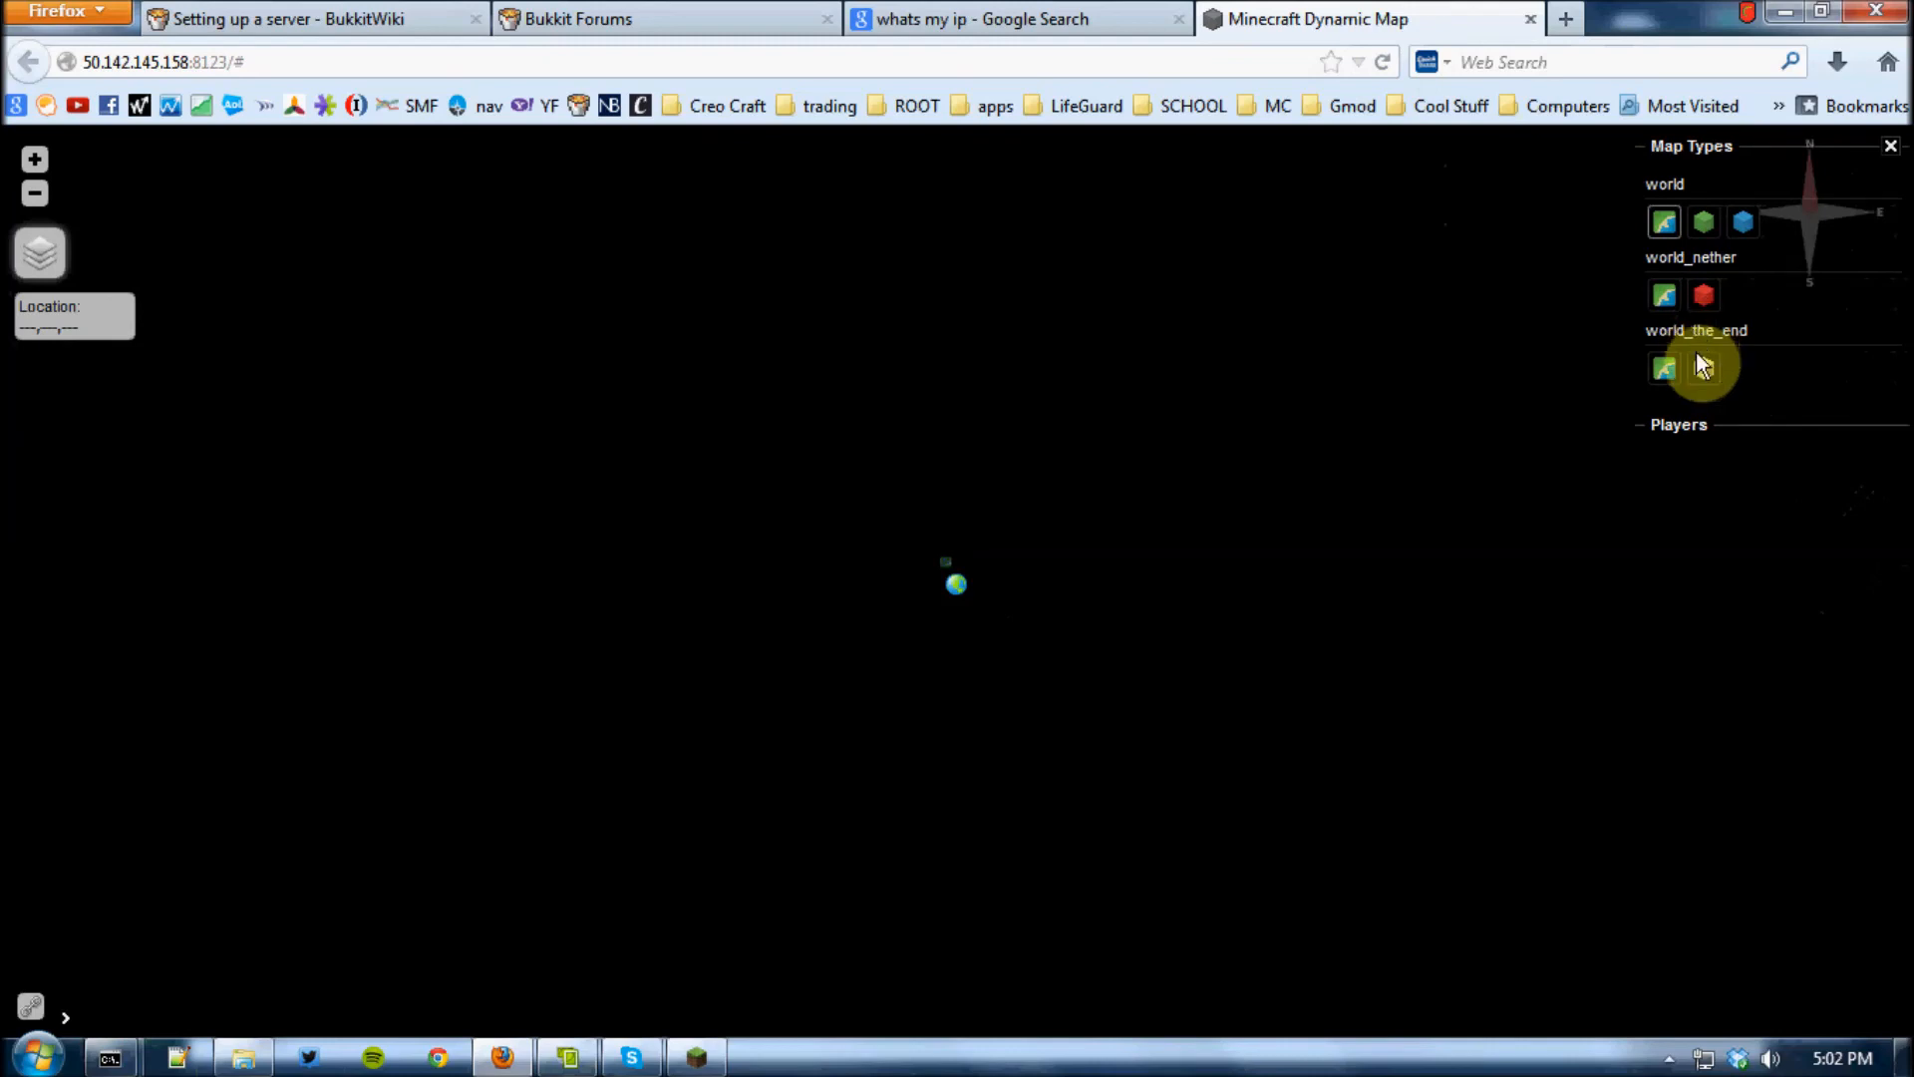
{"action": "left_click", "coordinate": [1704, 221]}
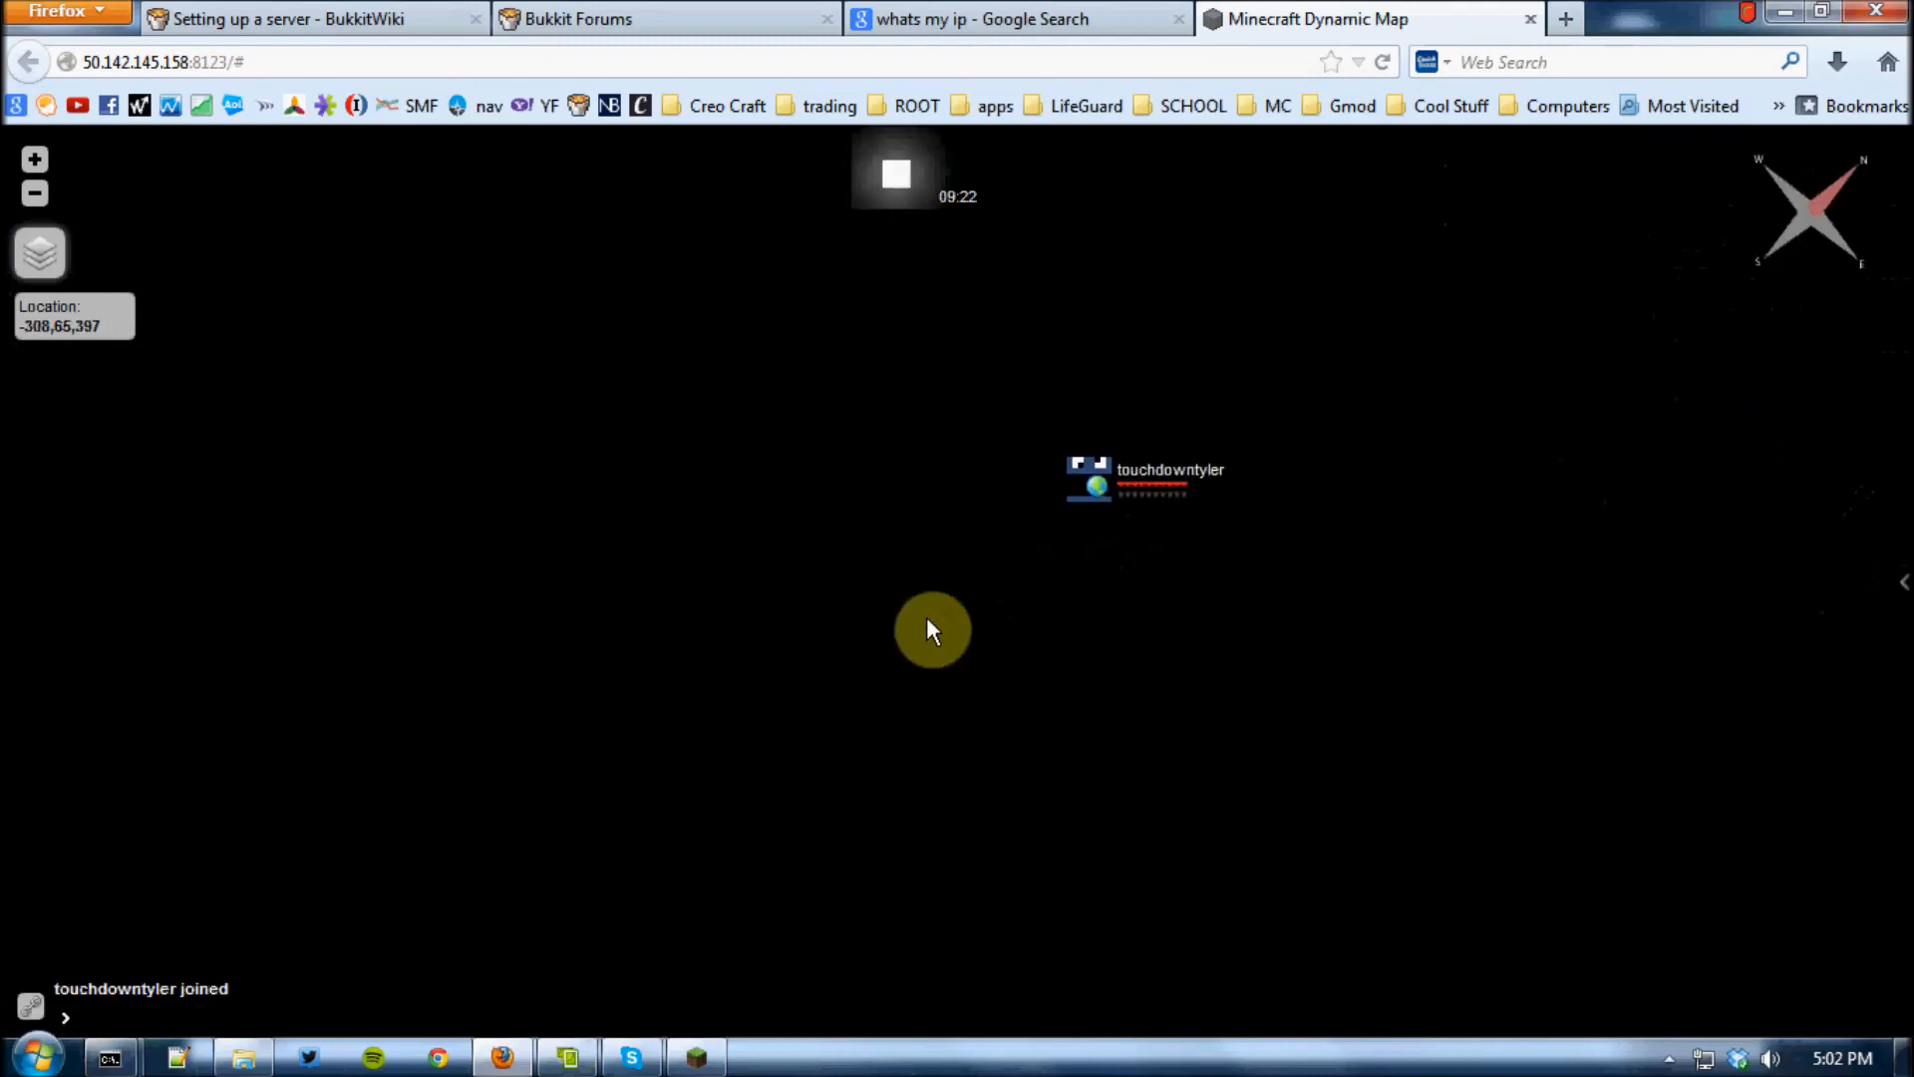
{"action": "left_click_drag", "start_coordinate": [1019, 543], "coordinate": [735, 786]}
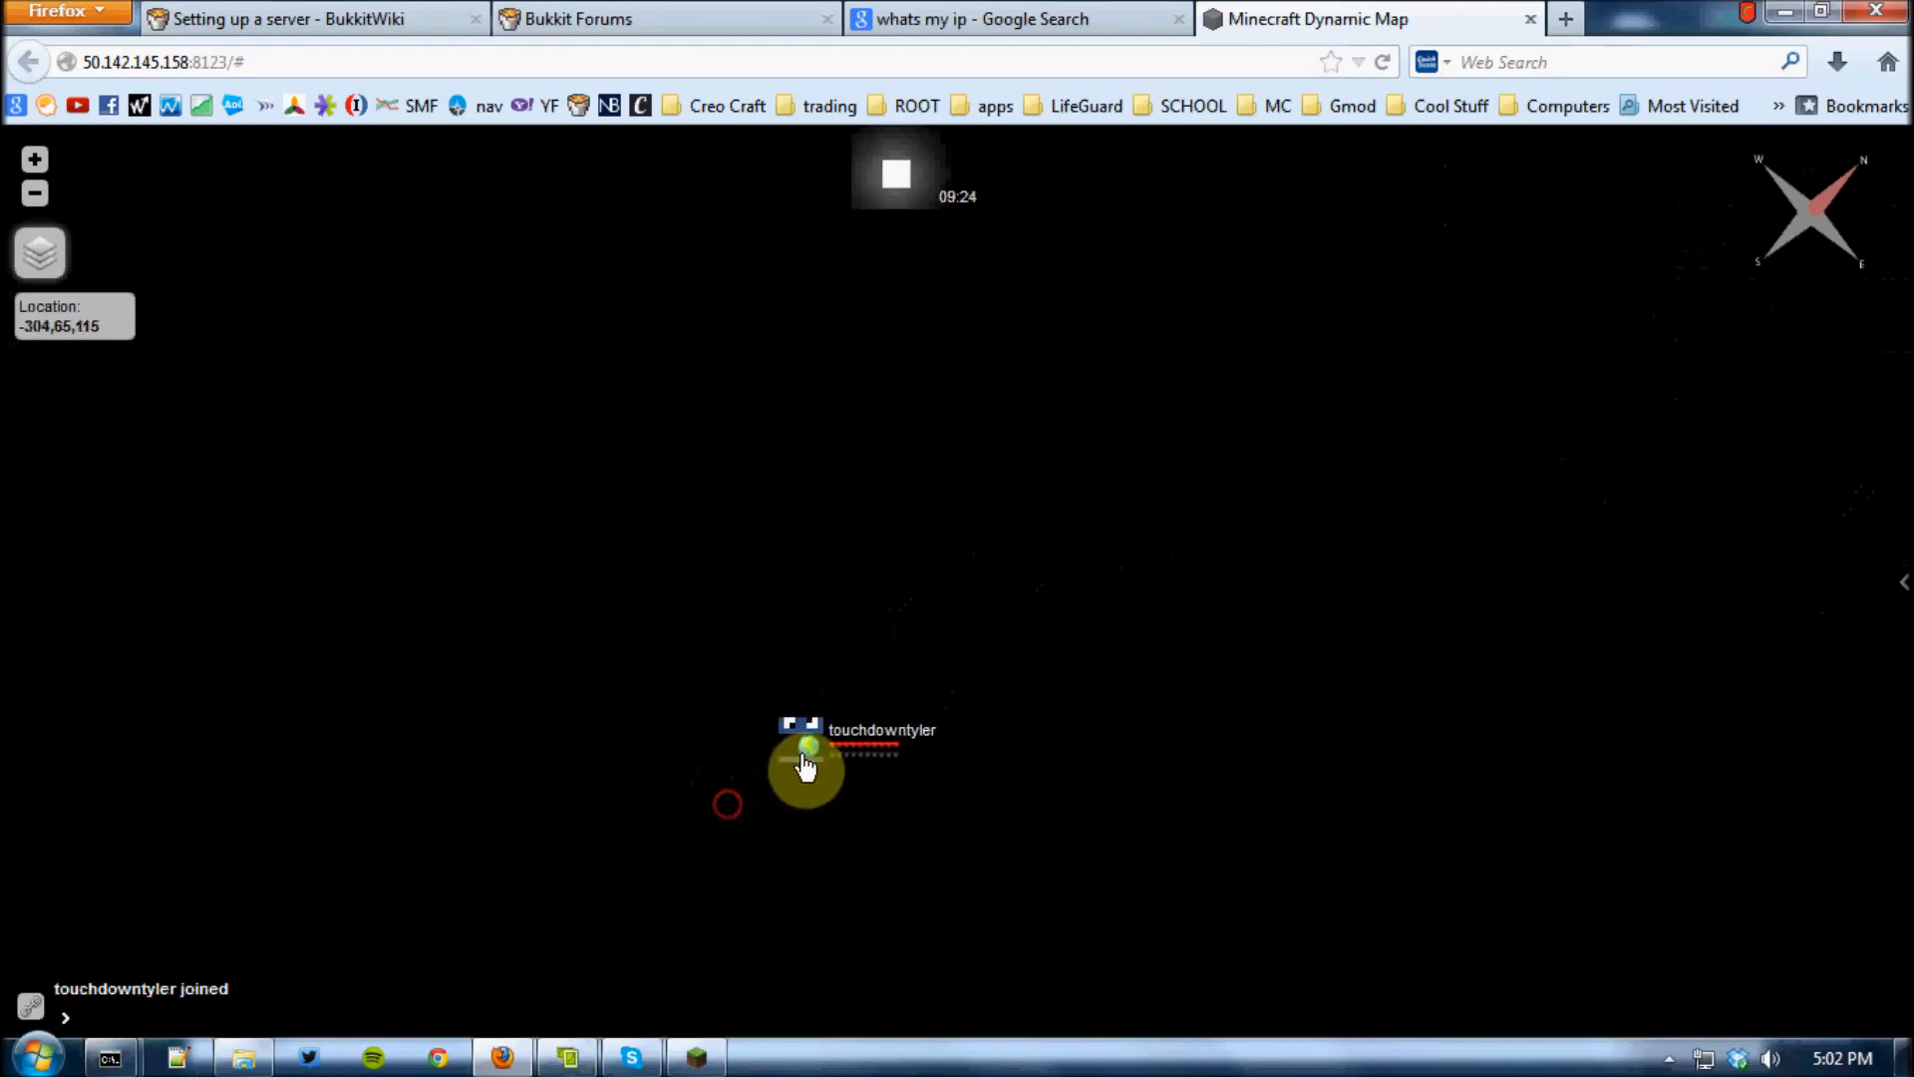
{"action": "mouse_move", "coordinate": [722, 776]}
{"action": "left_mouse_down"}
{"action": "mouse_move", "coordinate": [1094, 744]}
{"action": "mouse_move", "coordinate": [972, 811]}
{"action": "mouse_move", "coordinate": [911, 692]}
{"action": "left_mouse_up"}
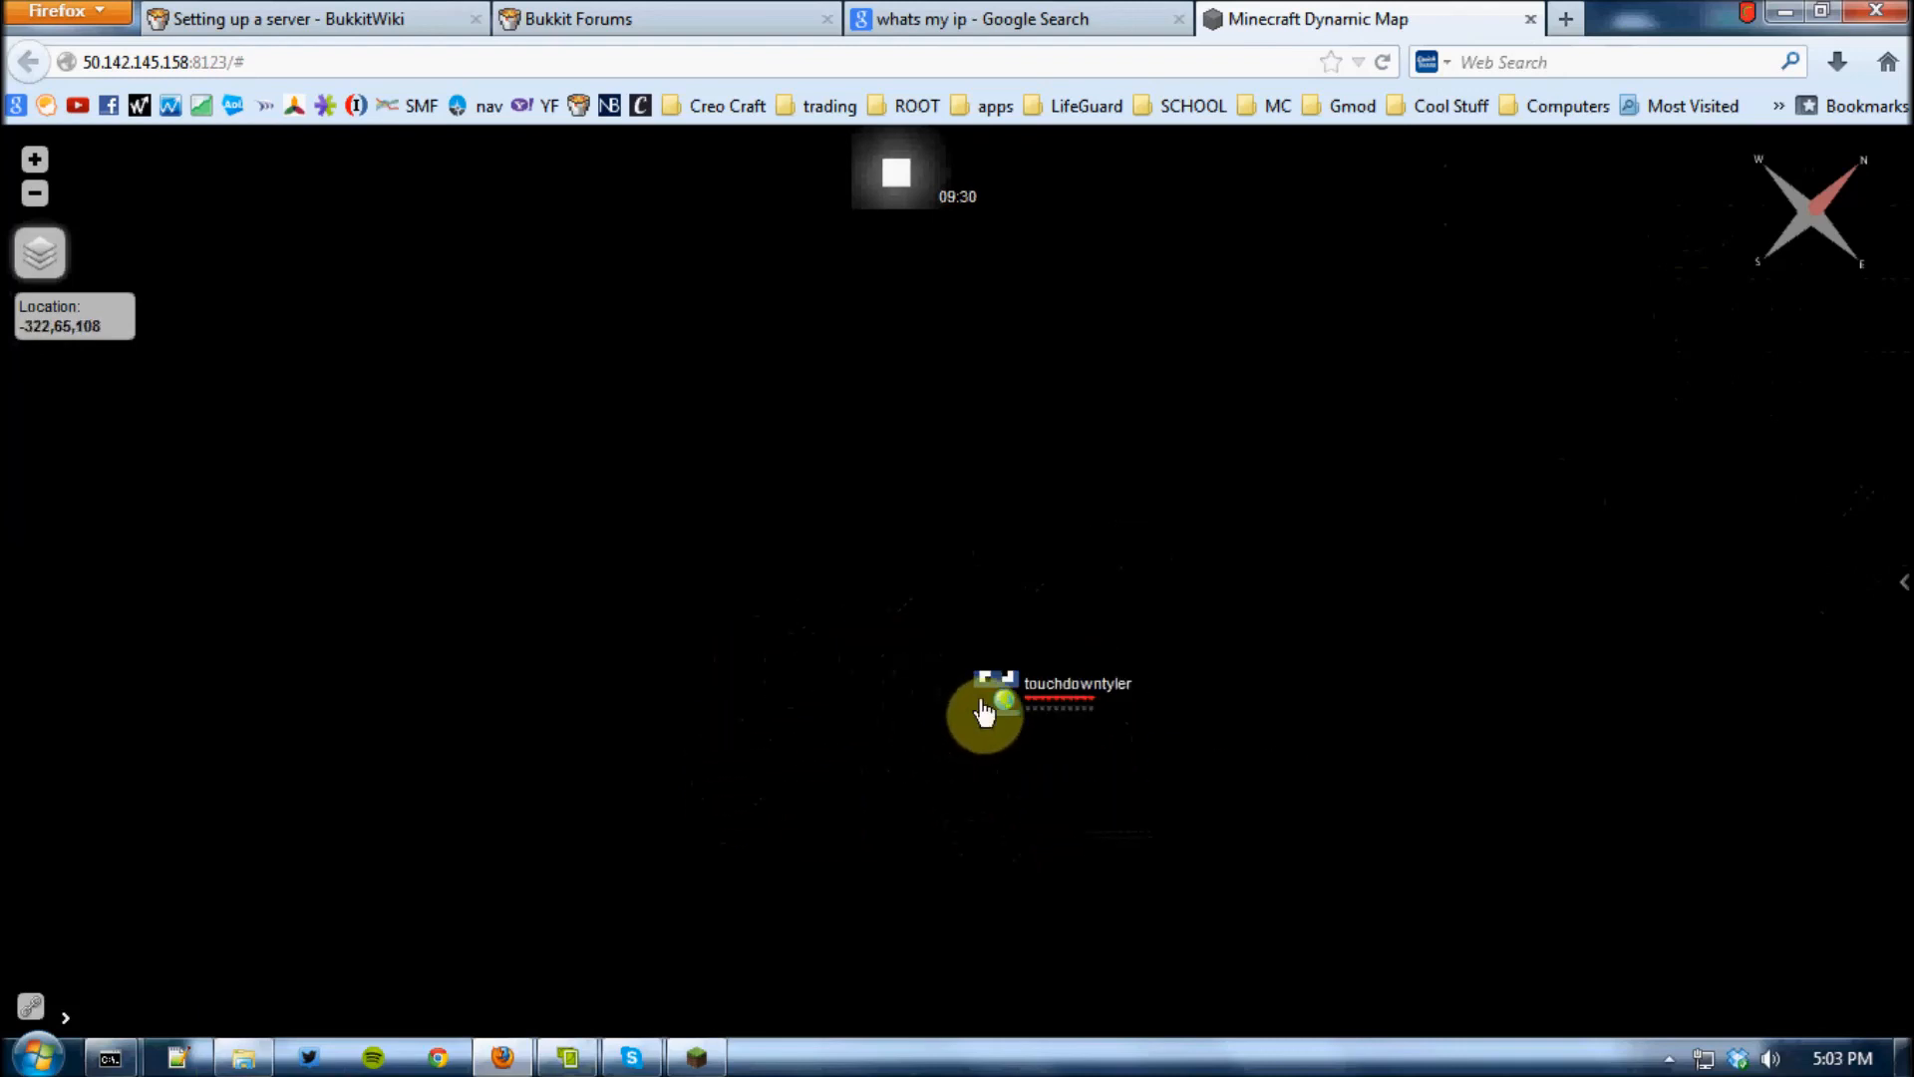
Switch to Minecraft, disconnect from the server, and close the game
{"action": "left_click", "coordinate": [696, 1059]}
{"action": "left_click", "coordinate": [1002, 599]}
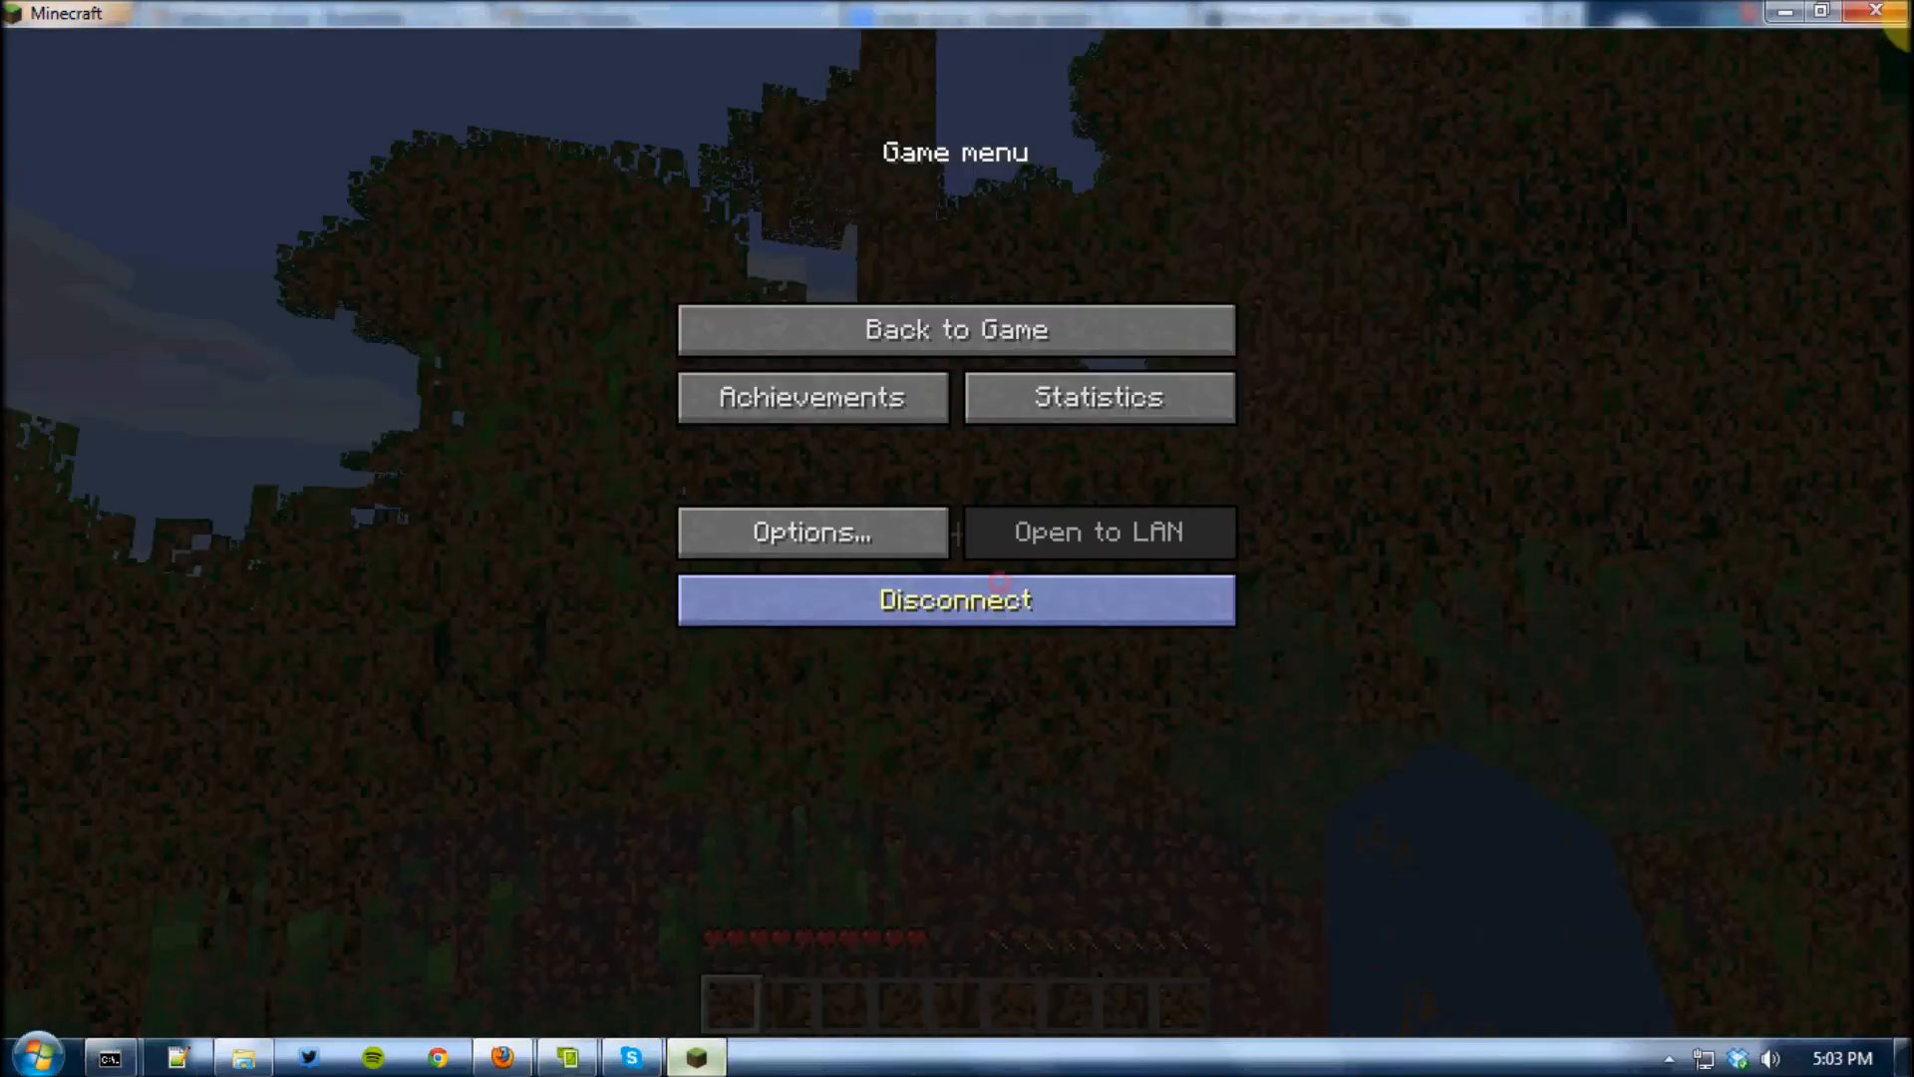
{"action": "left_click", "coordinate": [1887, 14]}
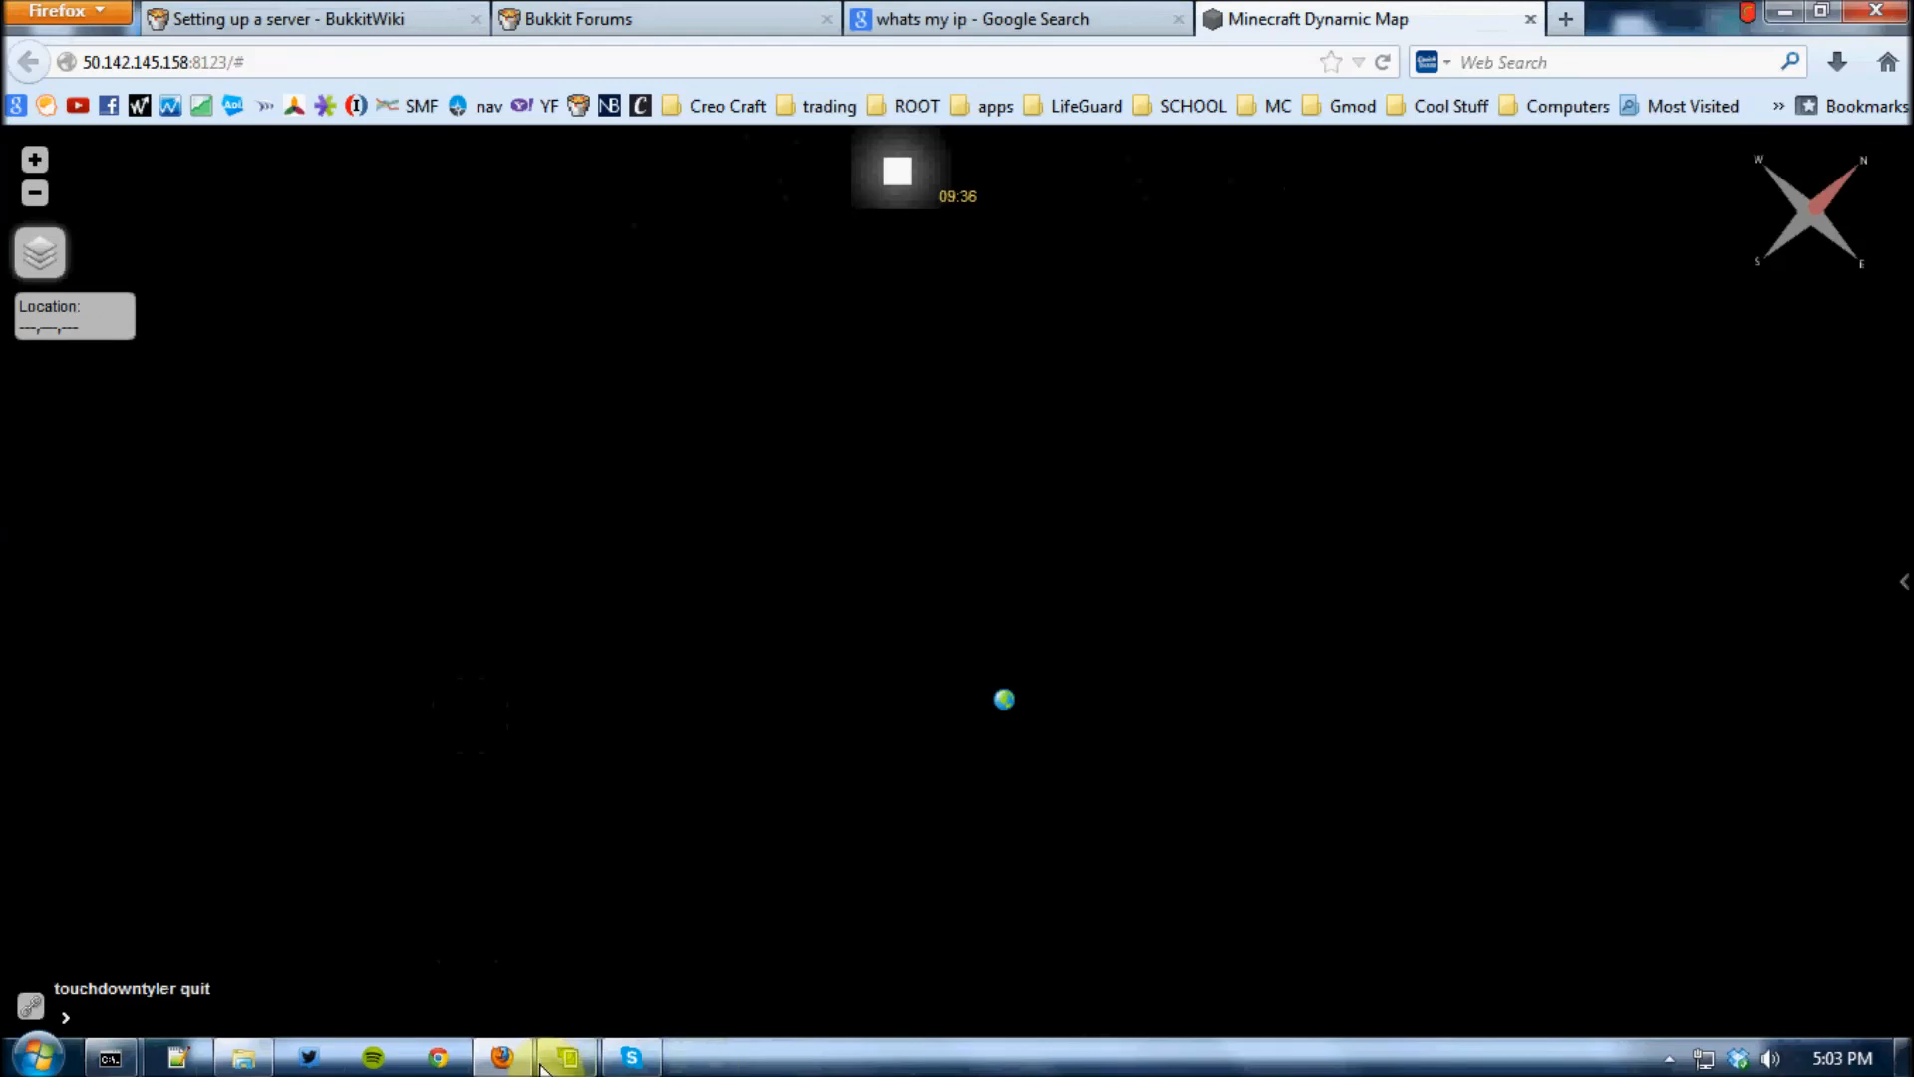
Close the Minecraft server console and the command prompt window showing the Windows IP configuration
{"action": "mouse_move", "coordinate": [110, 1063]}
{"action": "right_click", "coordinate": [137, 955]}
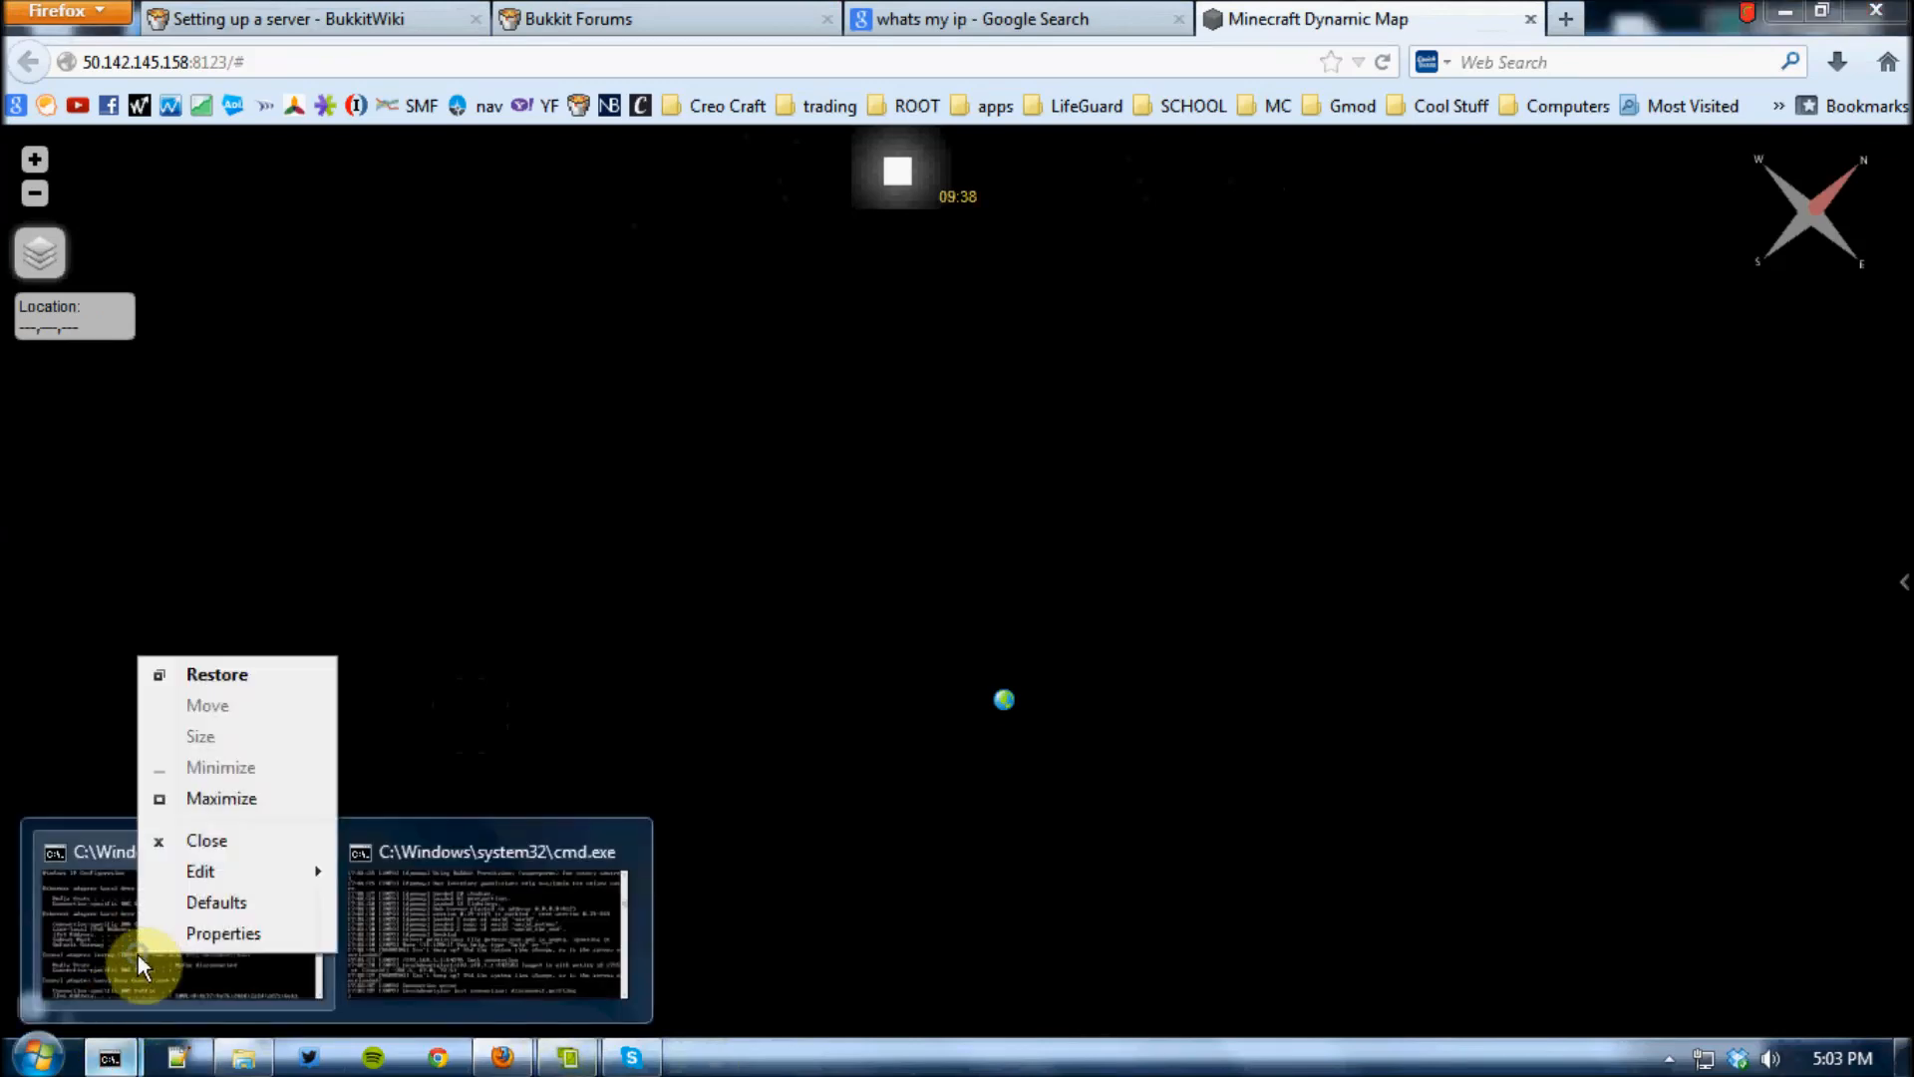
{"action": "left_click", "coordinate": [423, 919]}
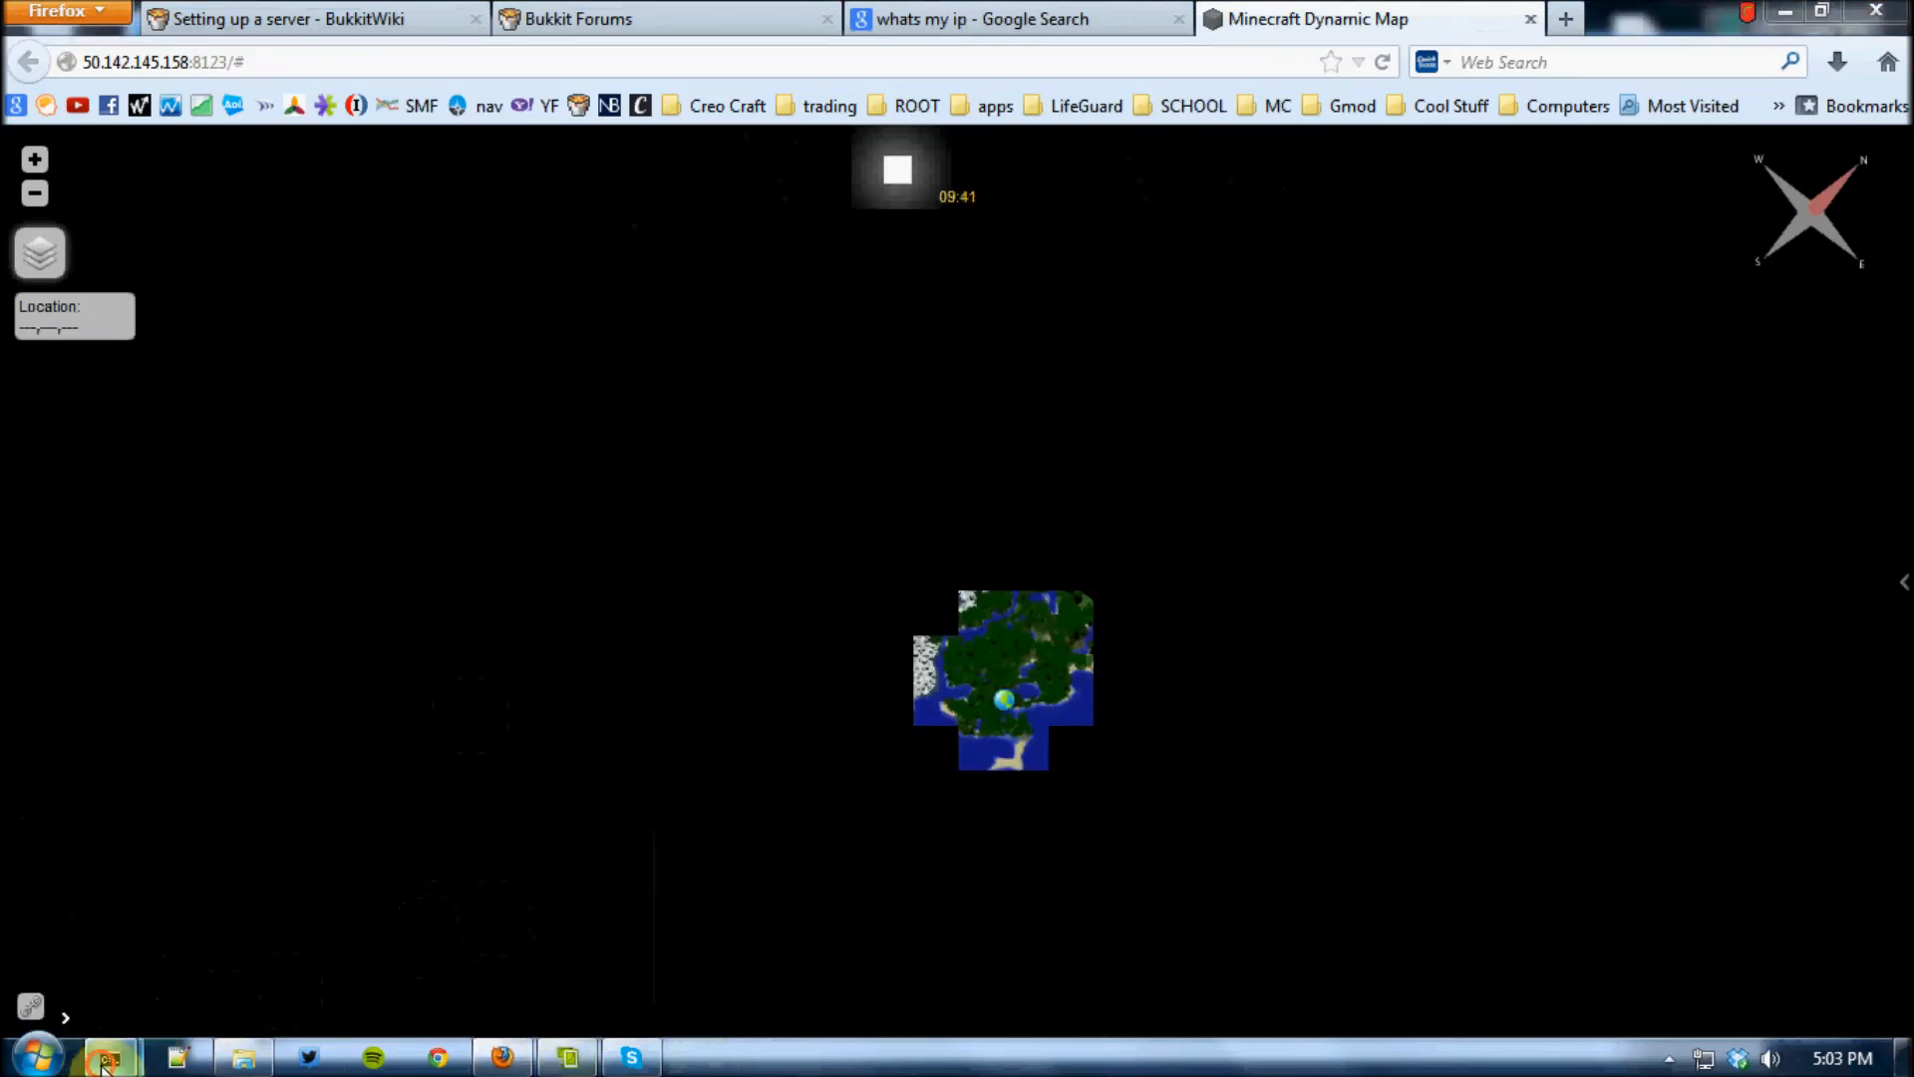
{"action": "mouse_move", "coordinate": [110, 1058]}
{"action": "right_click", "coordinate": [482, 883]}
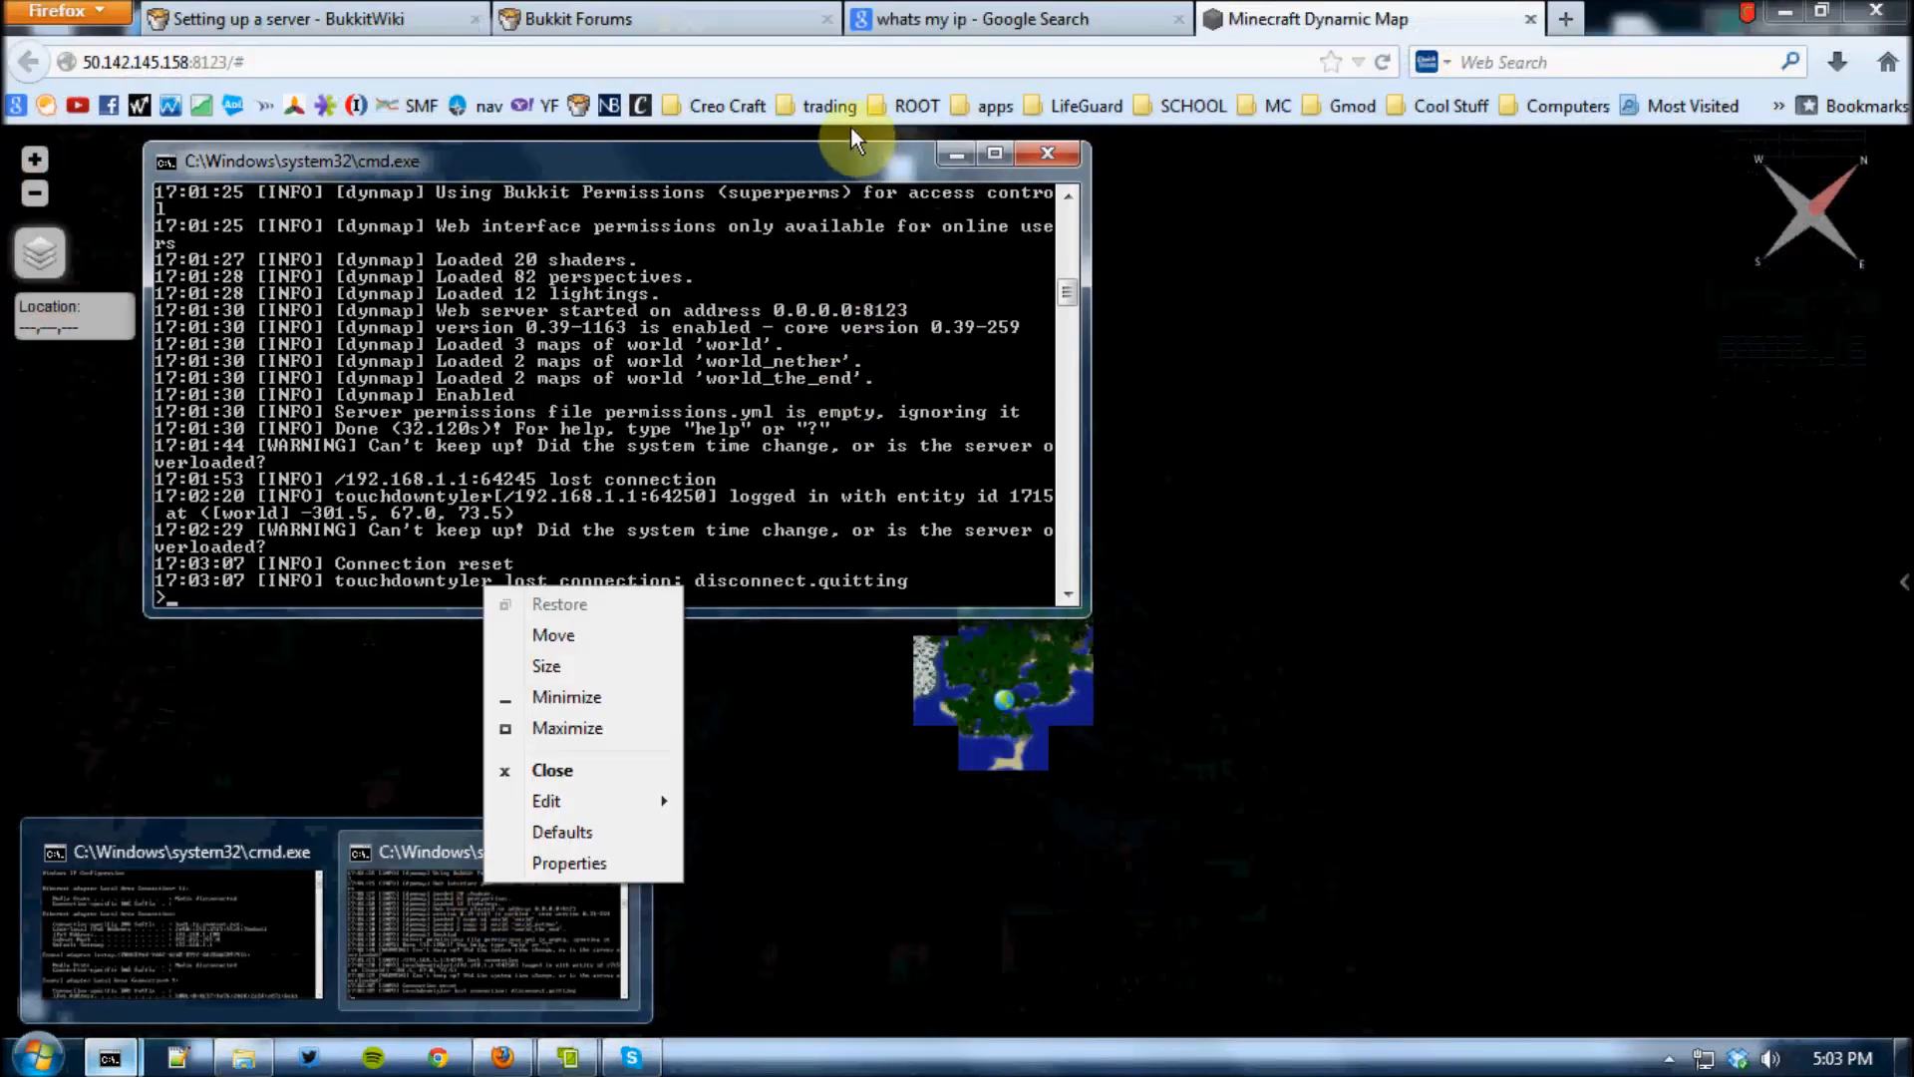
{"action": "left_click", "coordinate": [855, 159]}
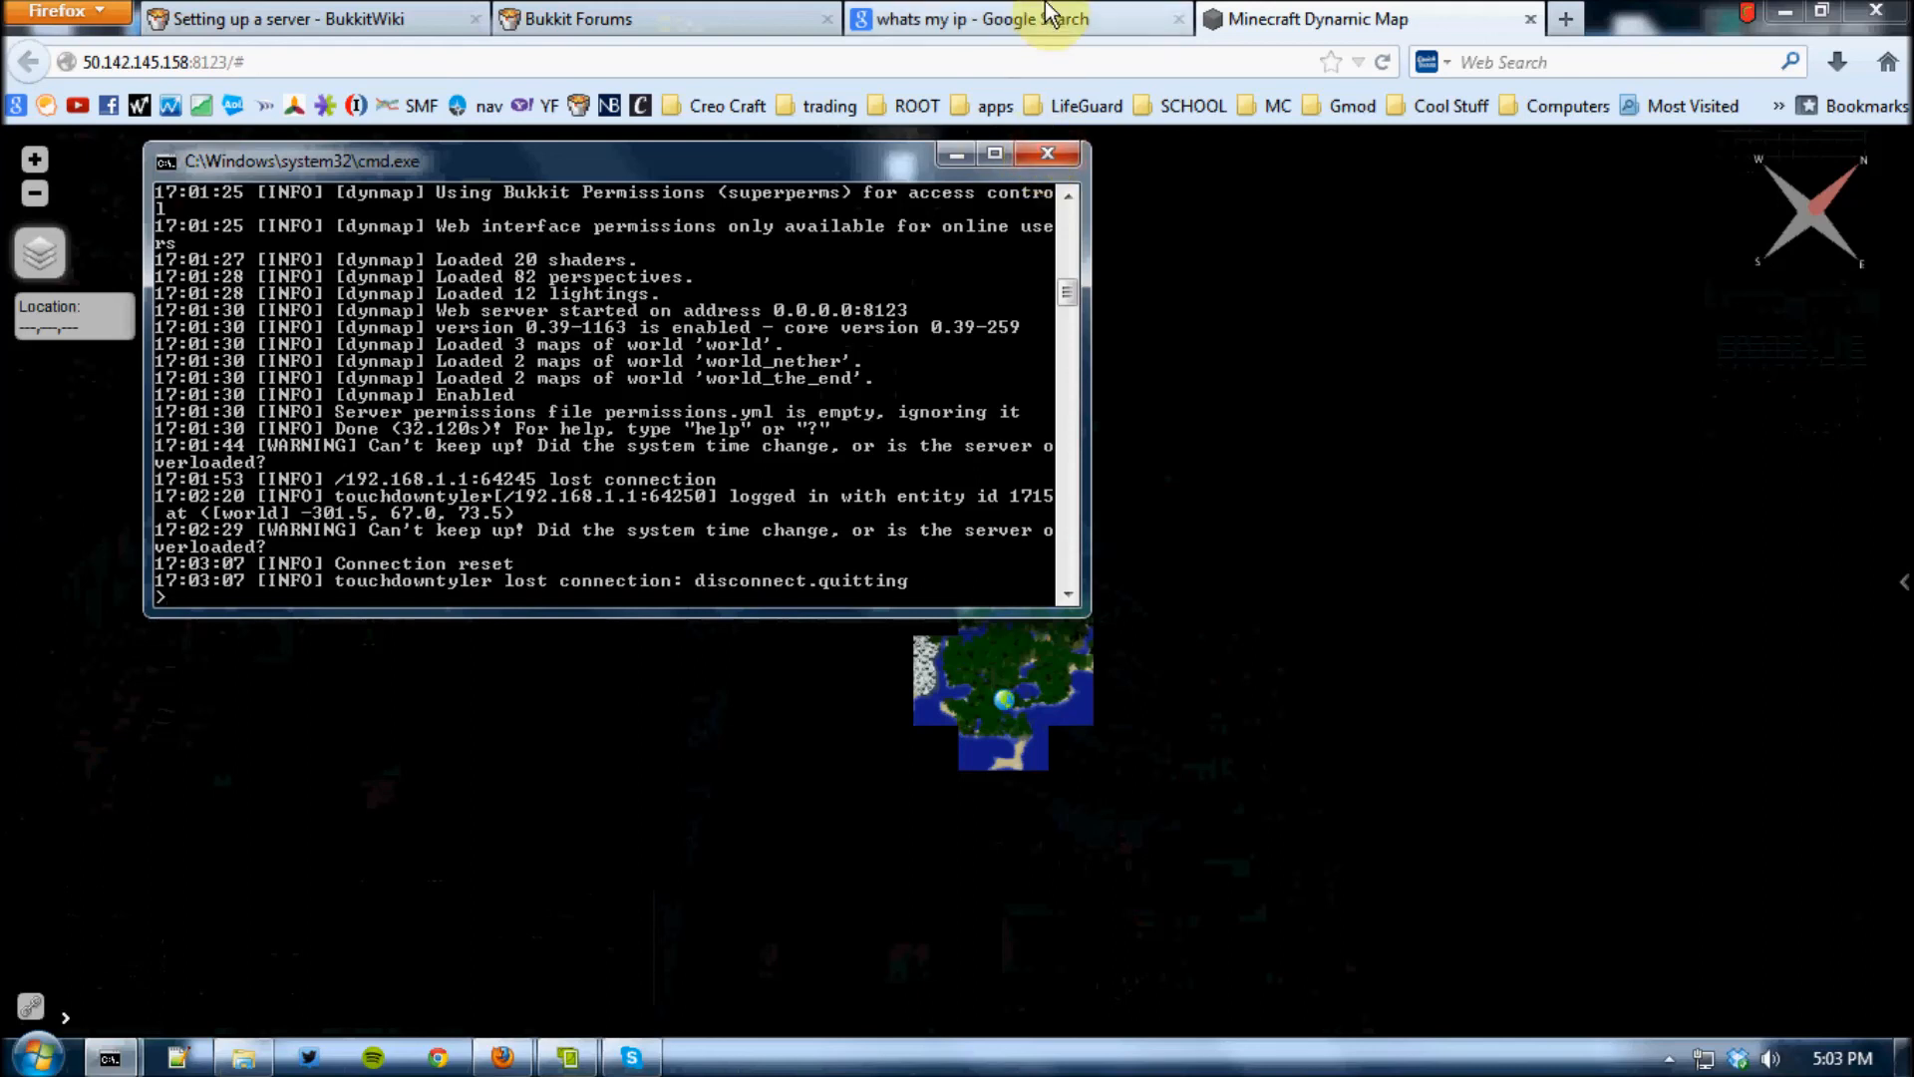
{"action": "left_click", "coordinate": [1059, 154]}
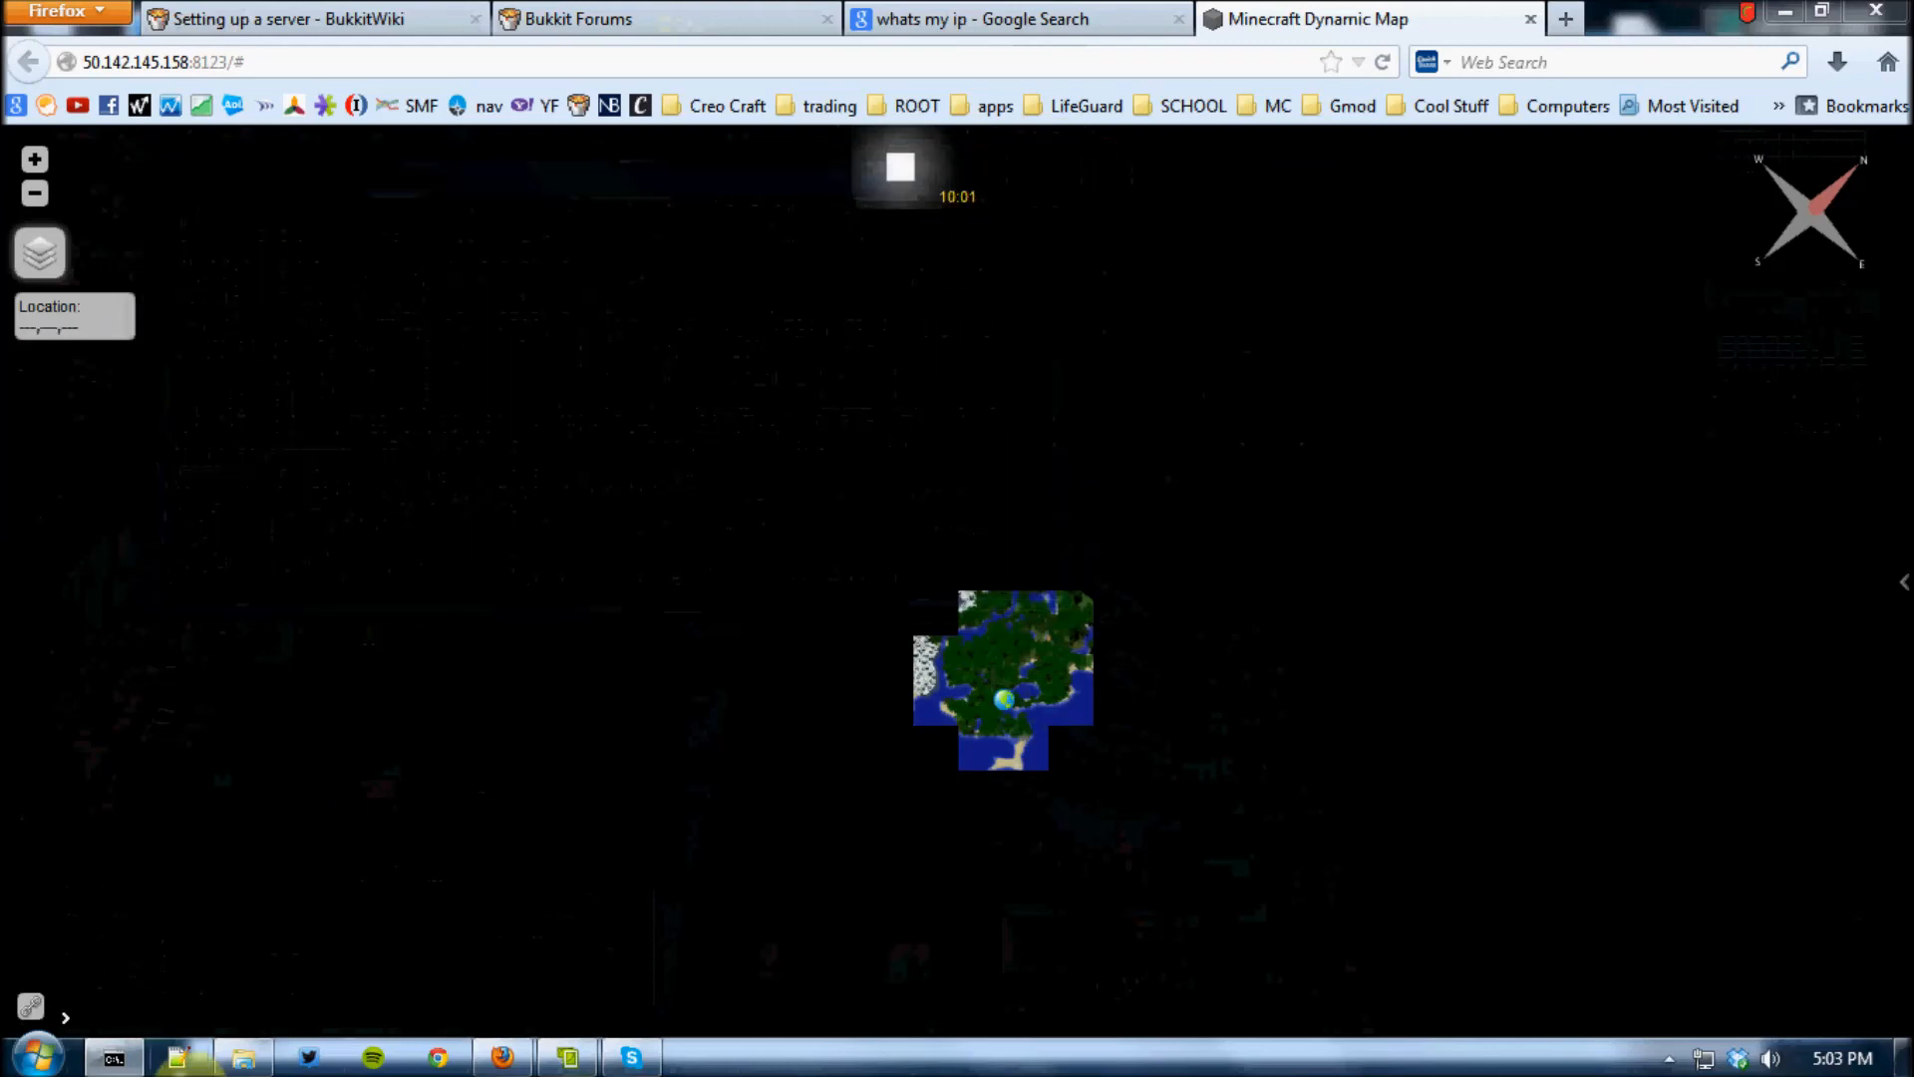
{"action": "left_click", "coordinate": [125, 1062]}
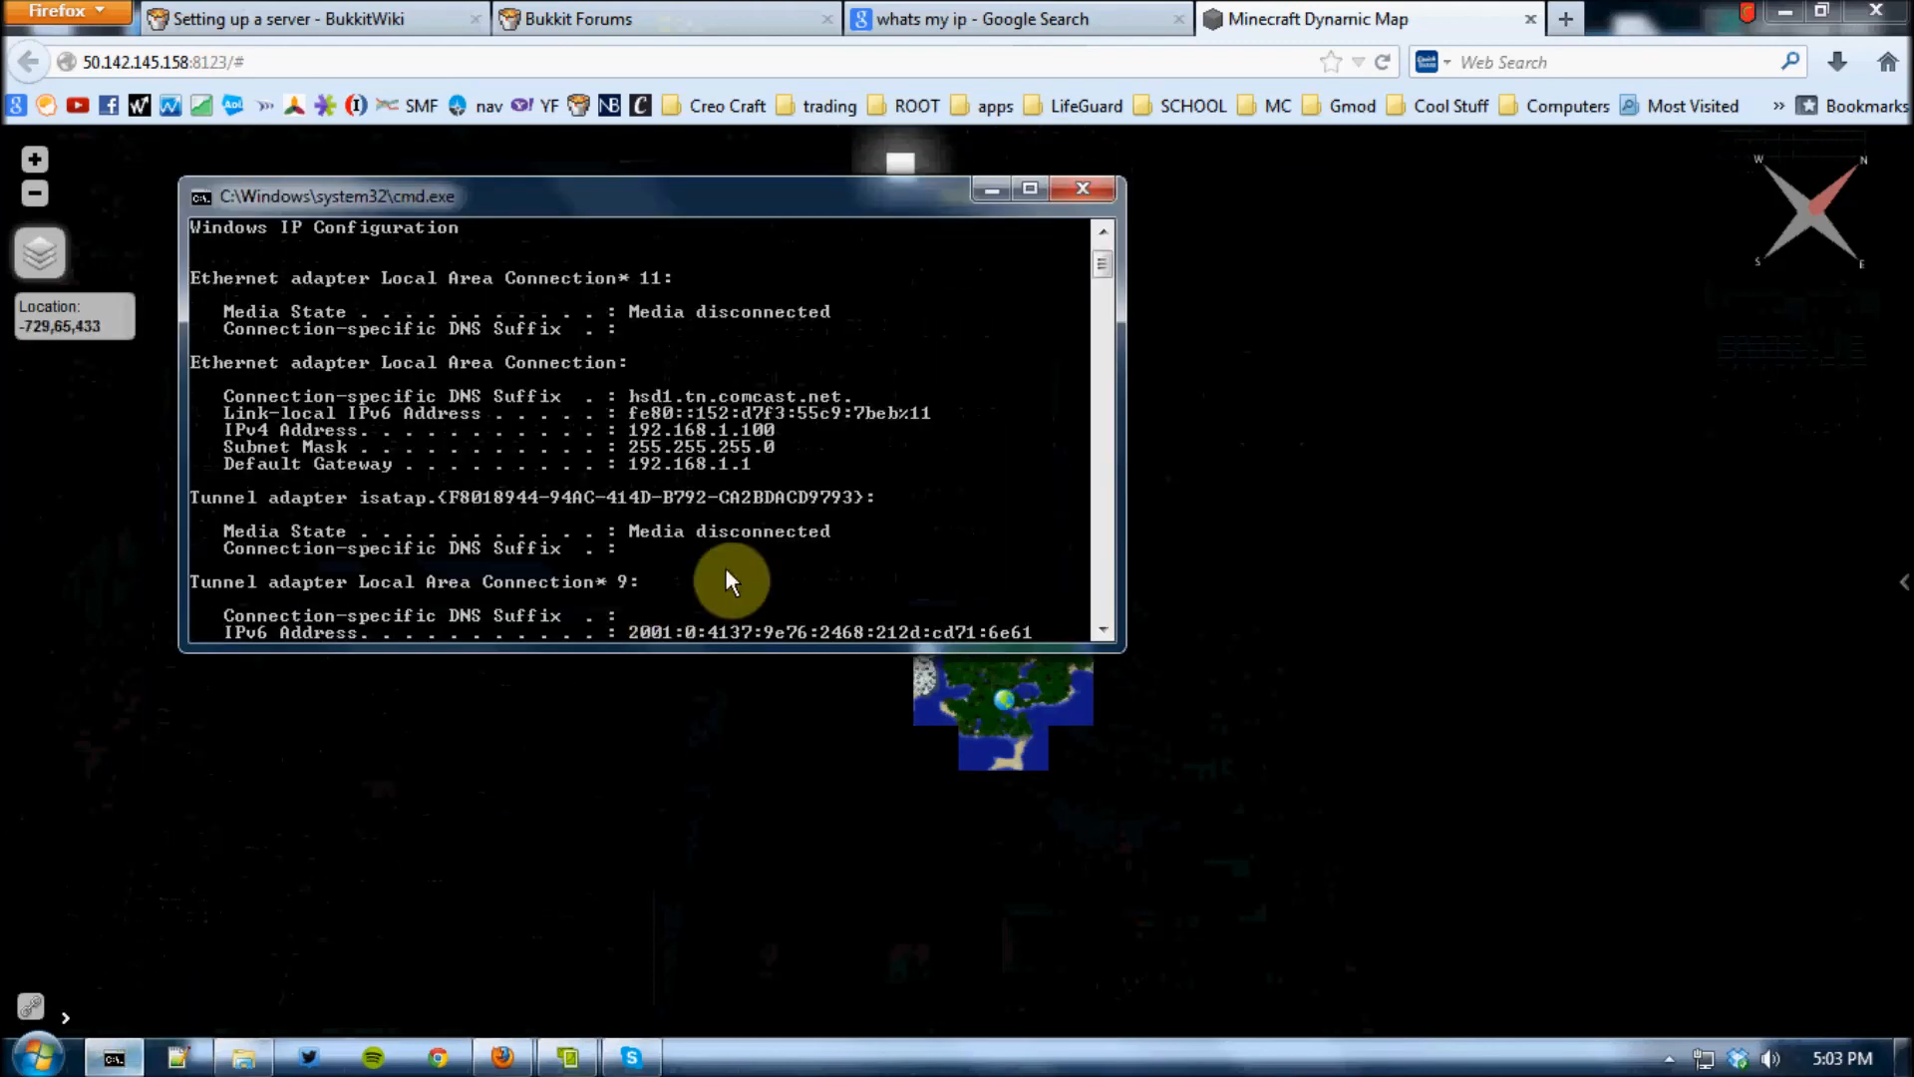
{"action": "left_click", "coordinate": [1101, 190]}
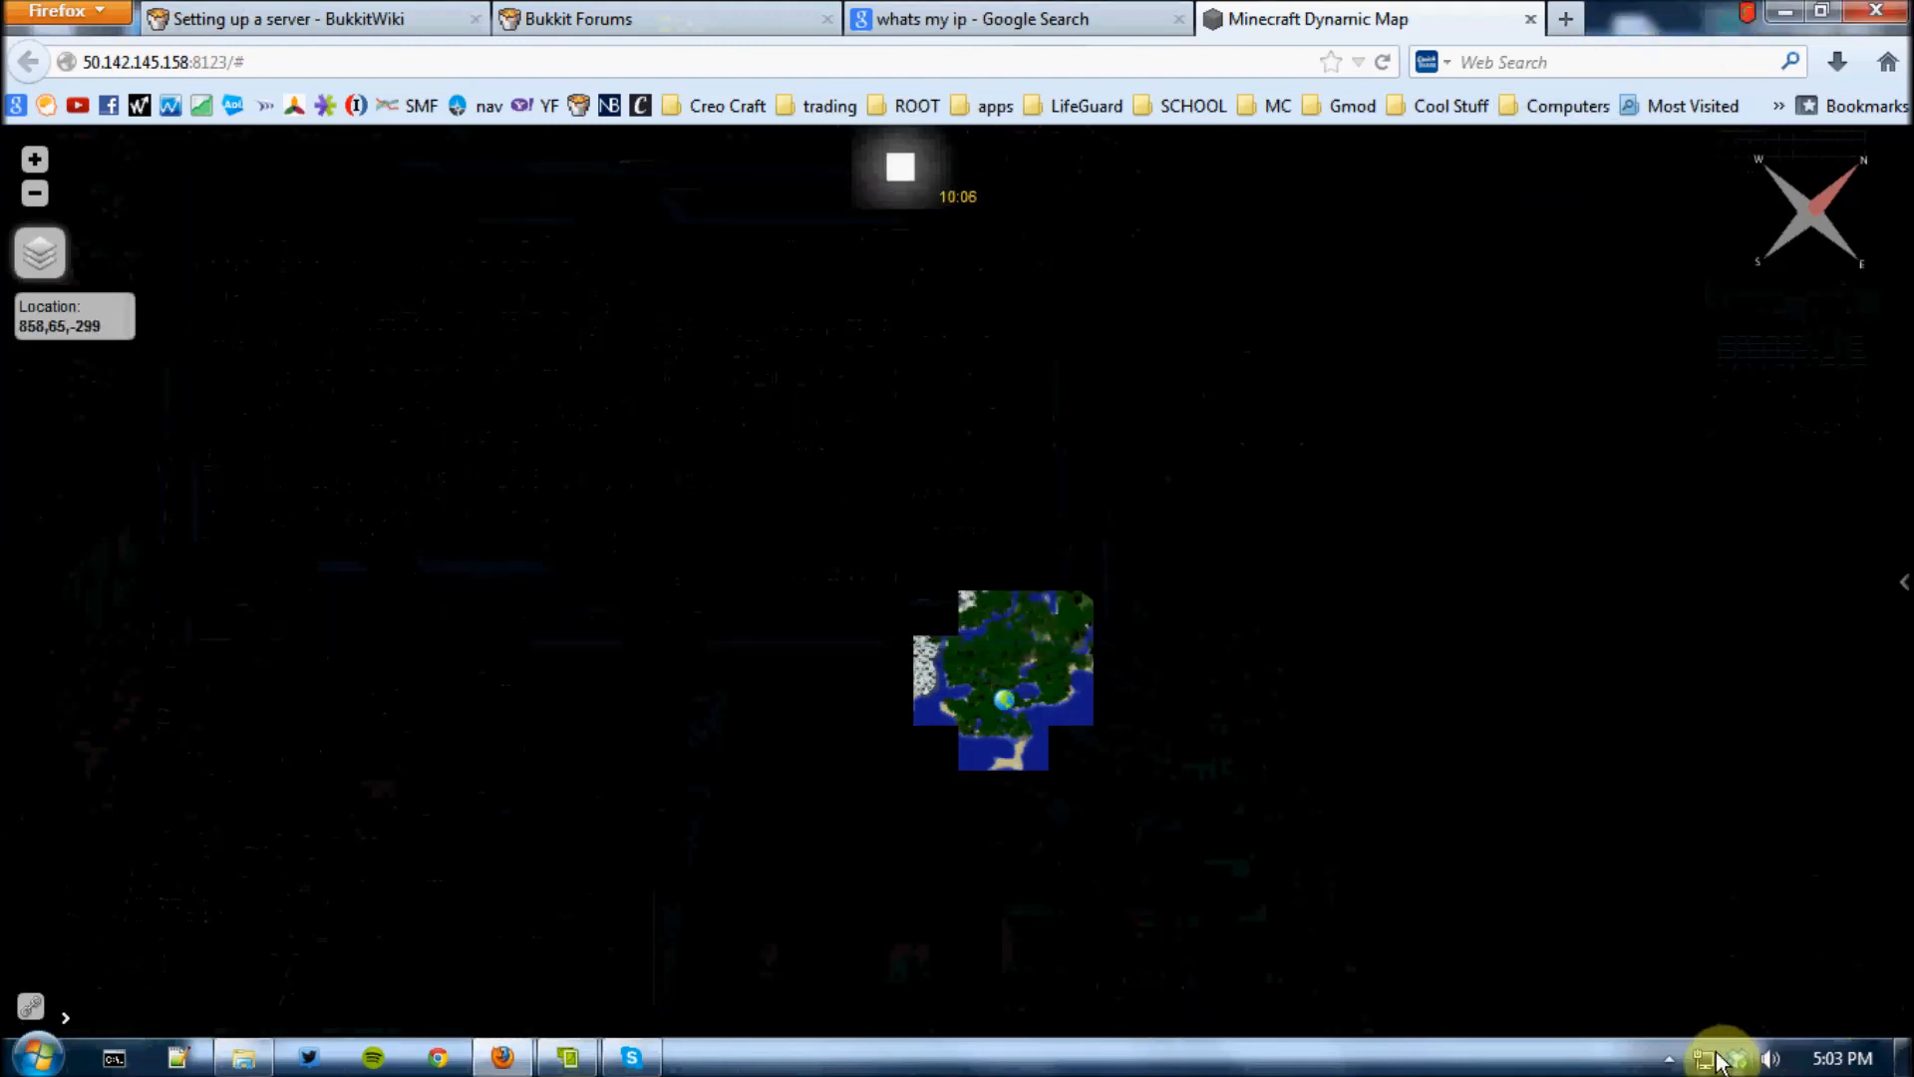
{"action": "left_click", "coordinate": [1669, 1058]}
{"action": "right_click", "coordinate": [1695, 916]}
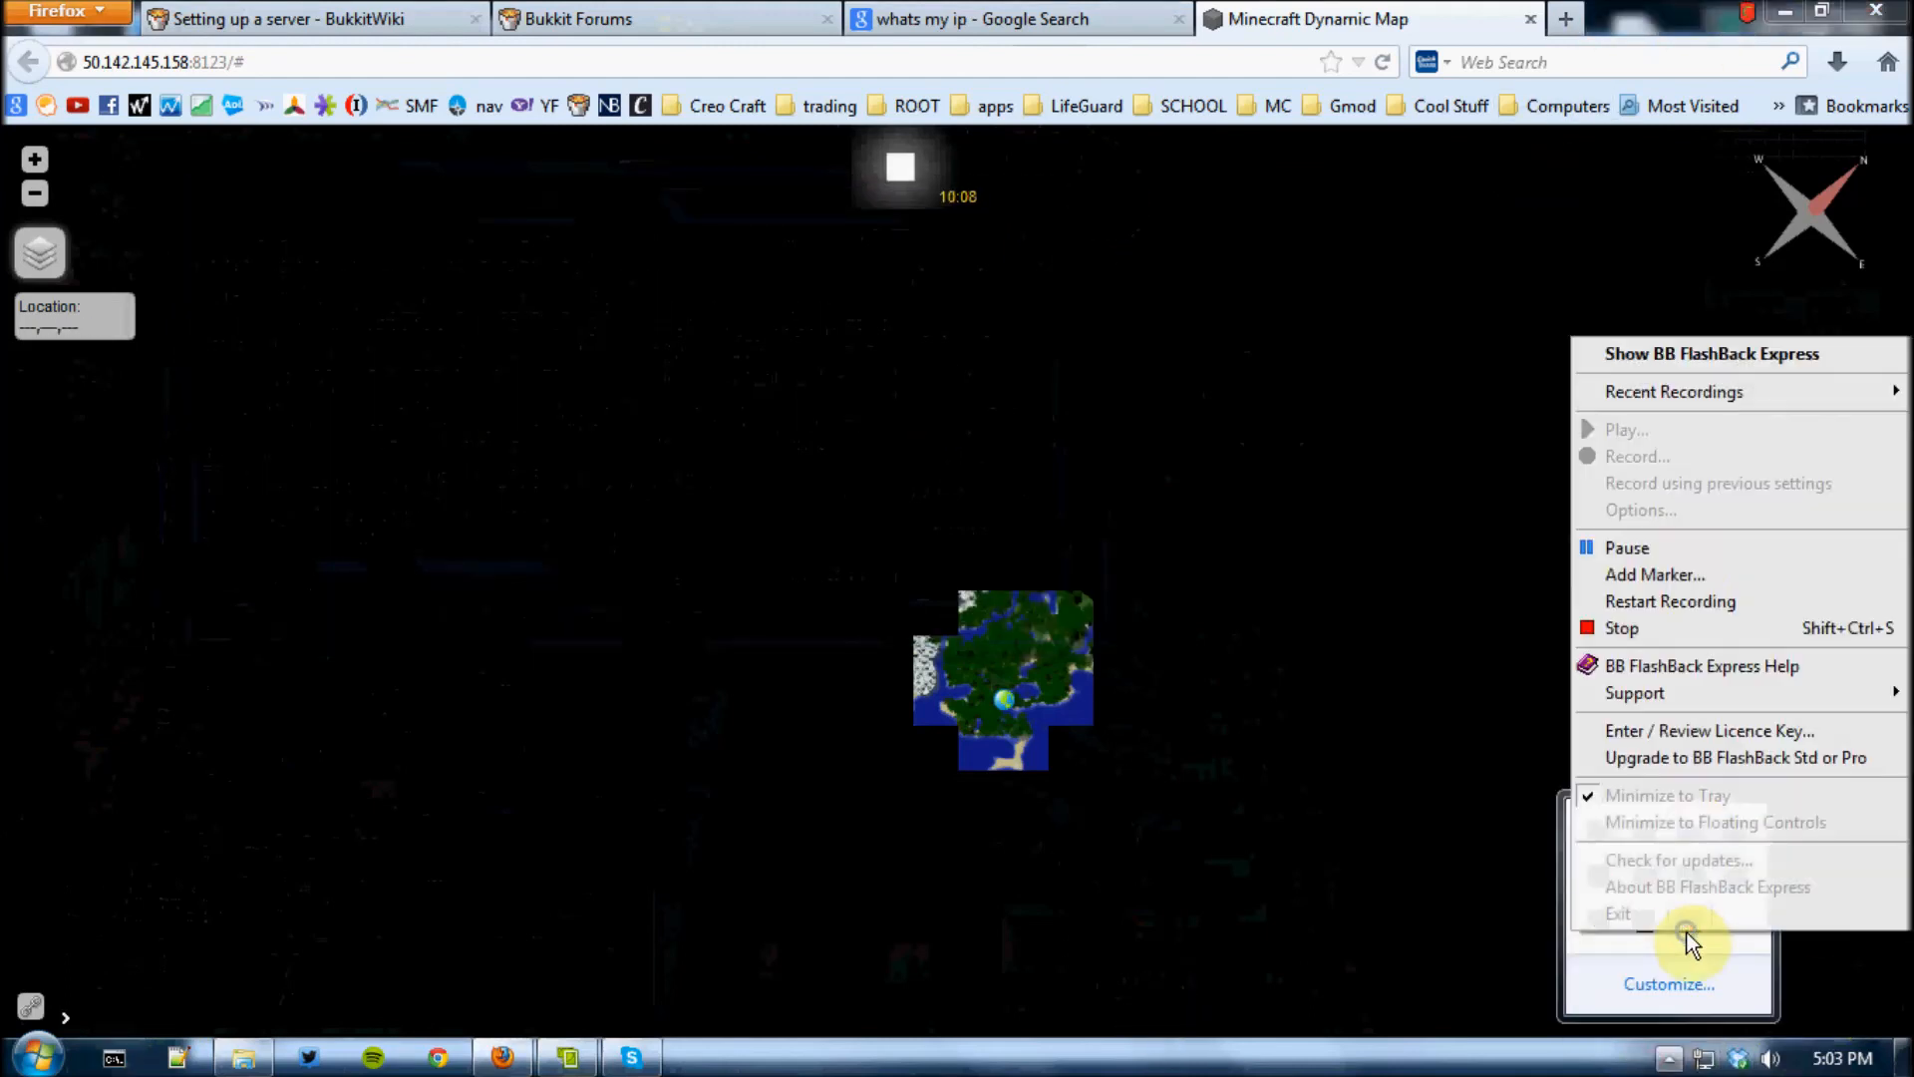